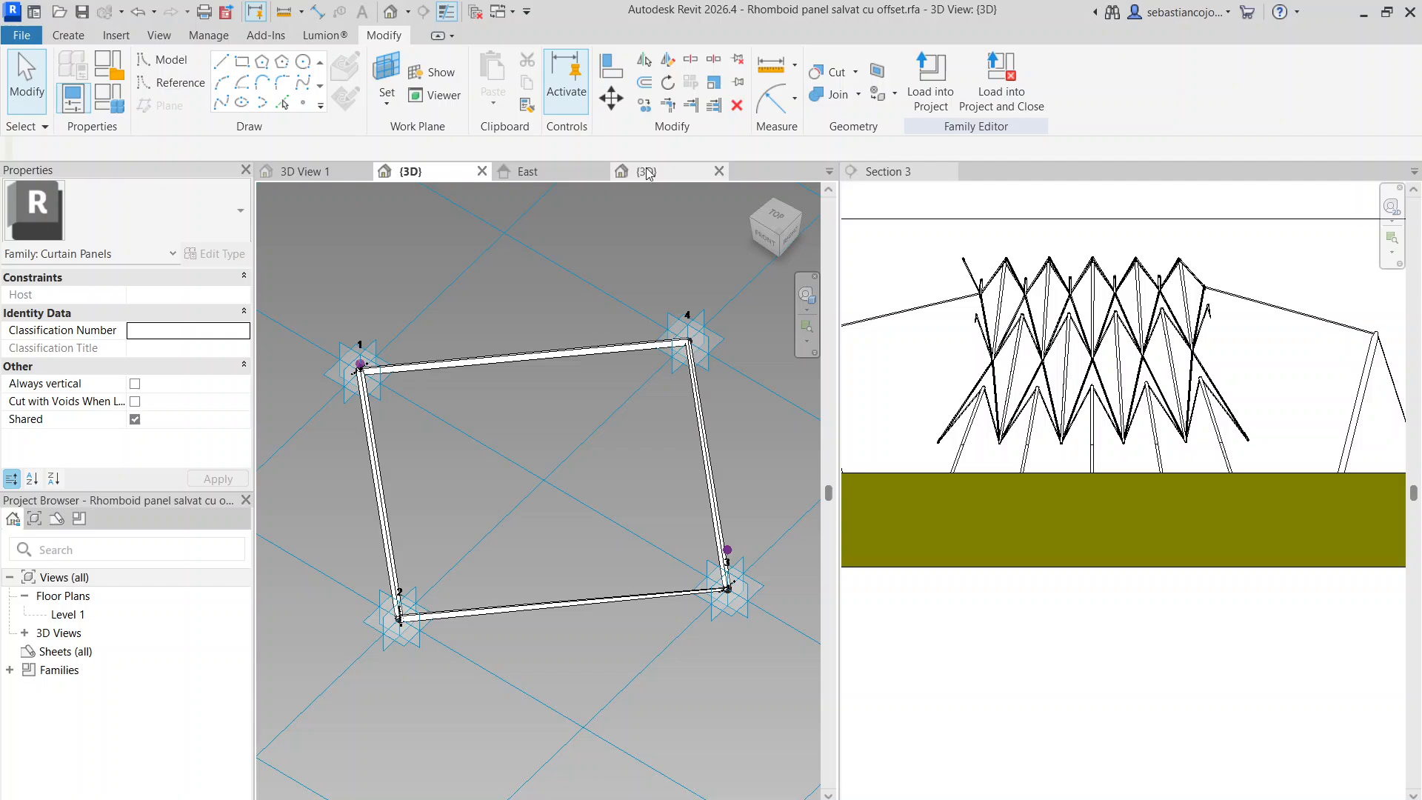
Examine the V-shaped panel members in the massing pavilion family's 3D view and the matching lattice in Section 3
left_click(665, 172)
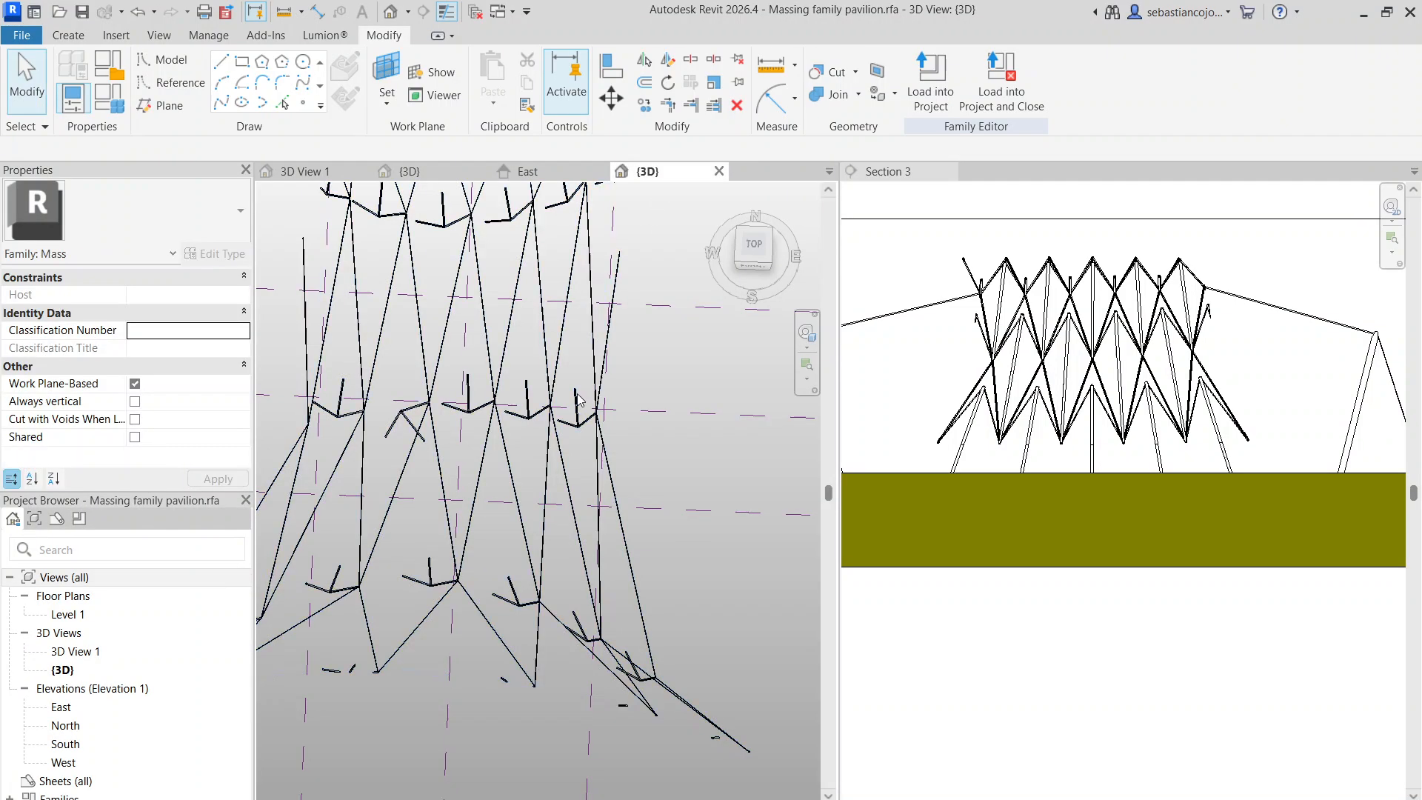
scroll(526, 420, "up", 6)
scroll(544, 366, "up", 2)
scroll(523, 400, "down", 6)
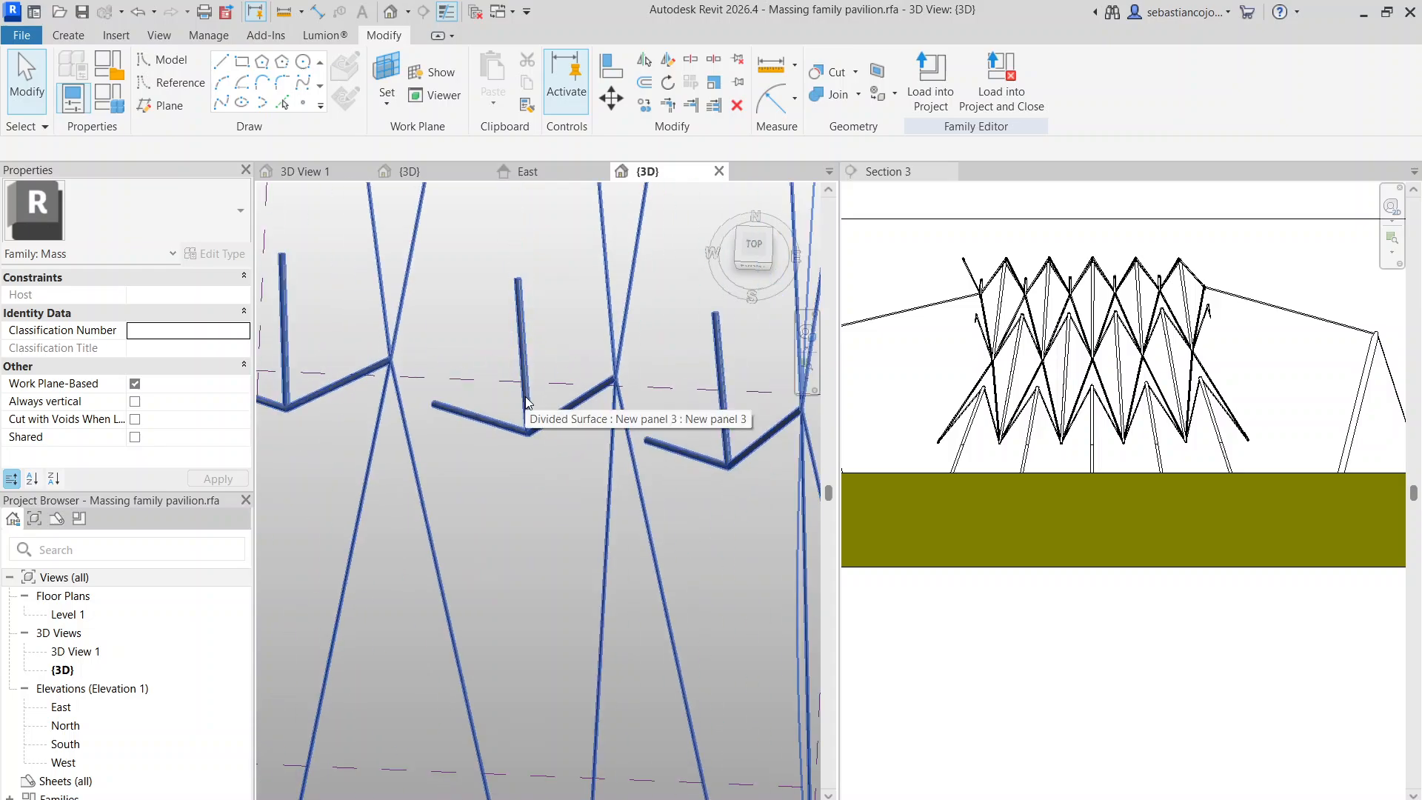
scroll(532, 375, "up", 2)
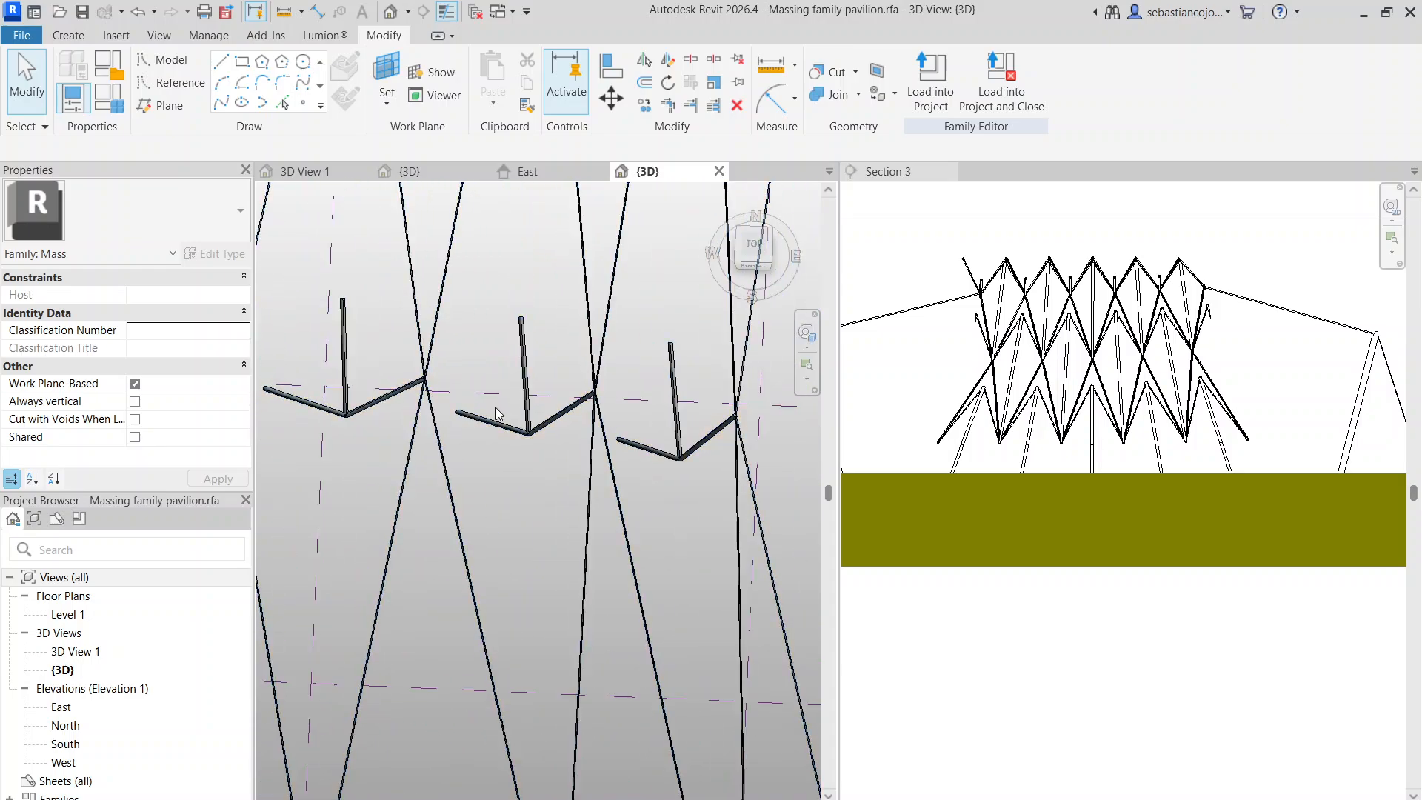
scroll(1106, 355, "up", 4)
scroll(1015, 334, "up", 2)
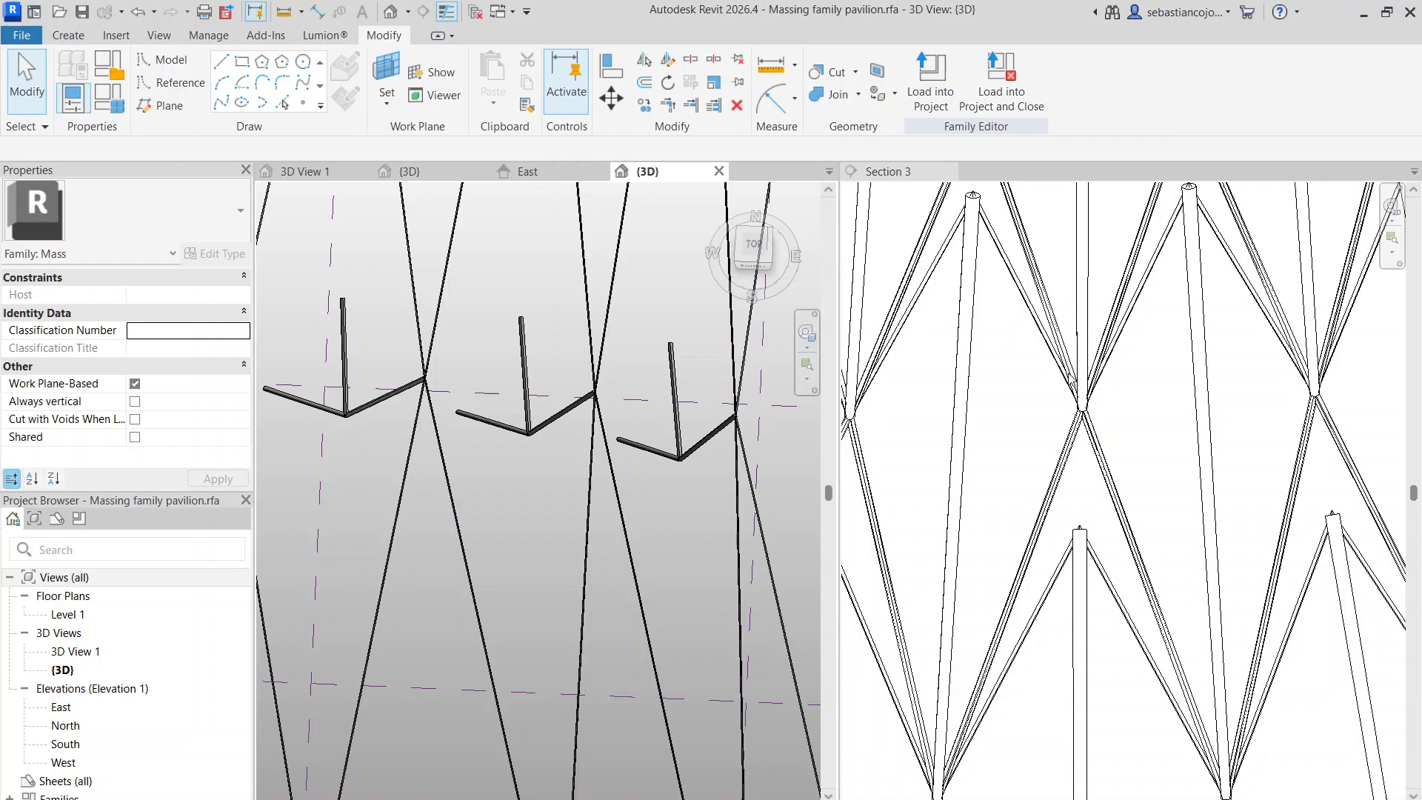
scroll(1069, 375, "down", 1)
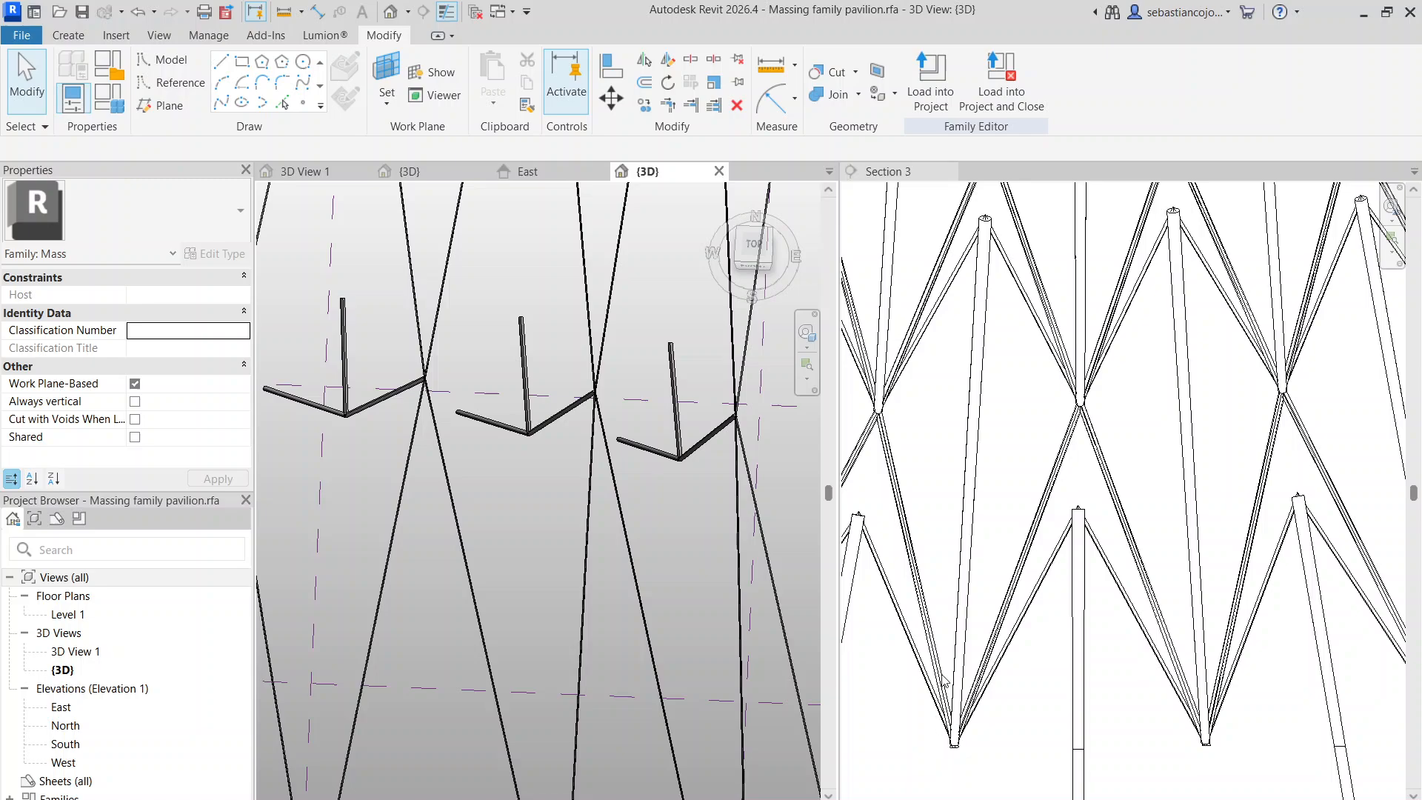
scroll(540, 334, "down", 4)
scroll(540, 334, "down", 5)
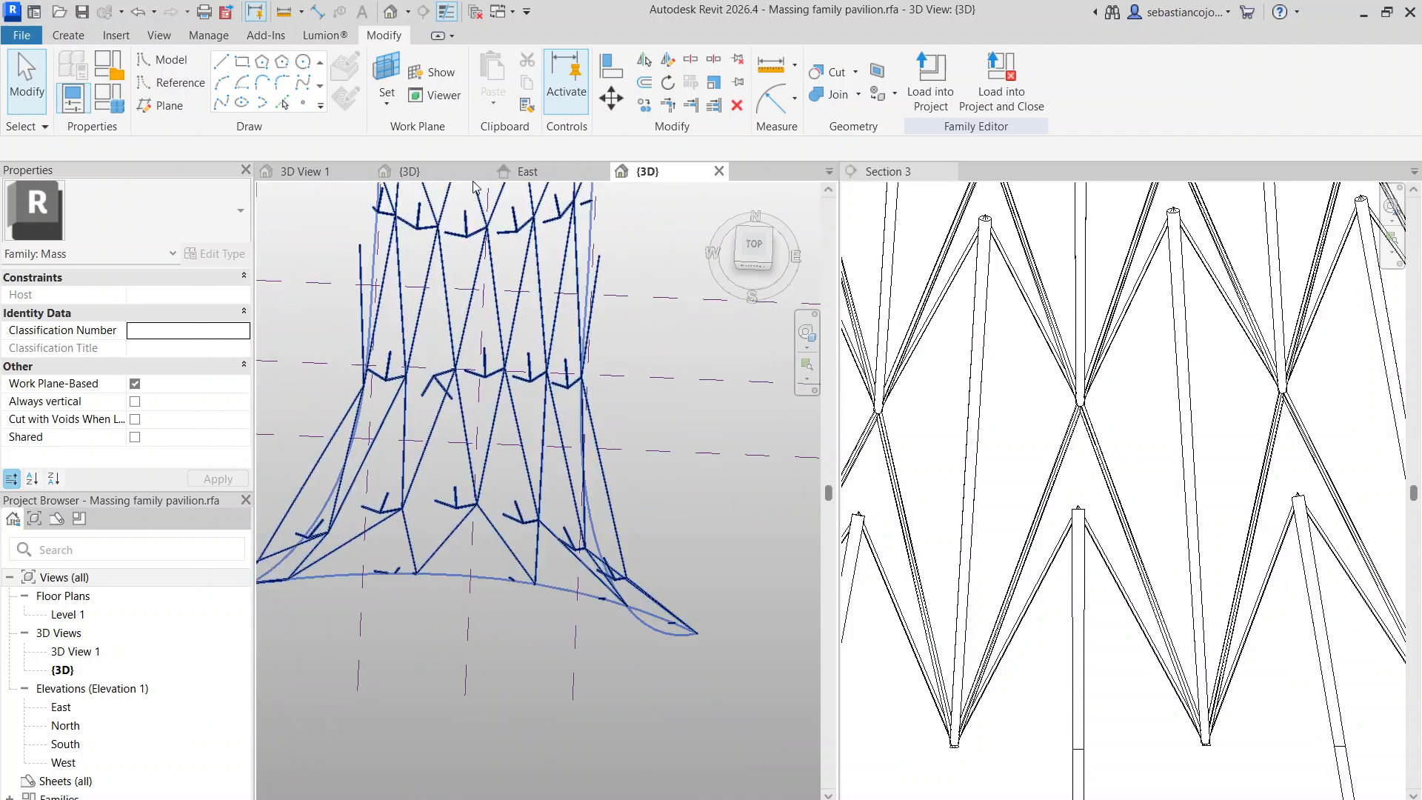
left_click(450, 178)
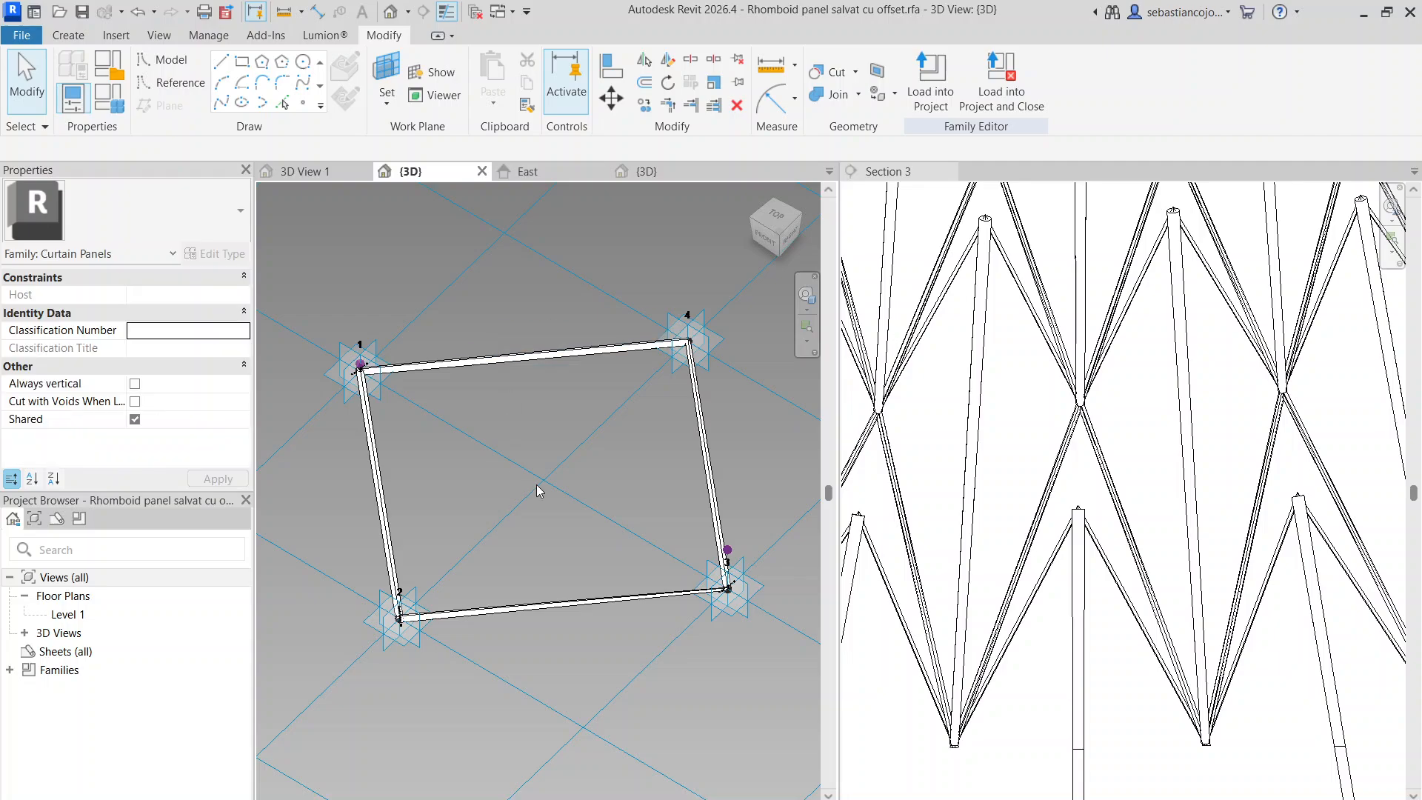
scroll(731, 589, "up", 1)
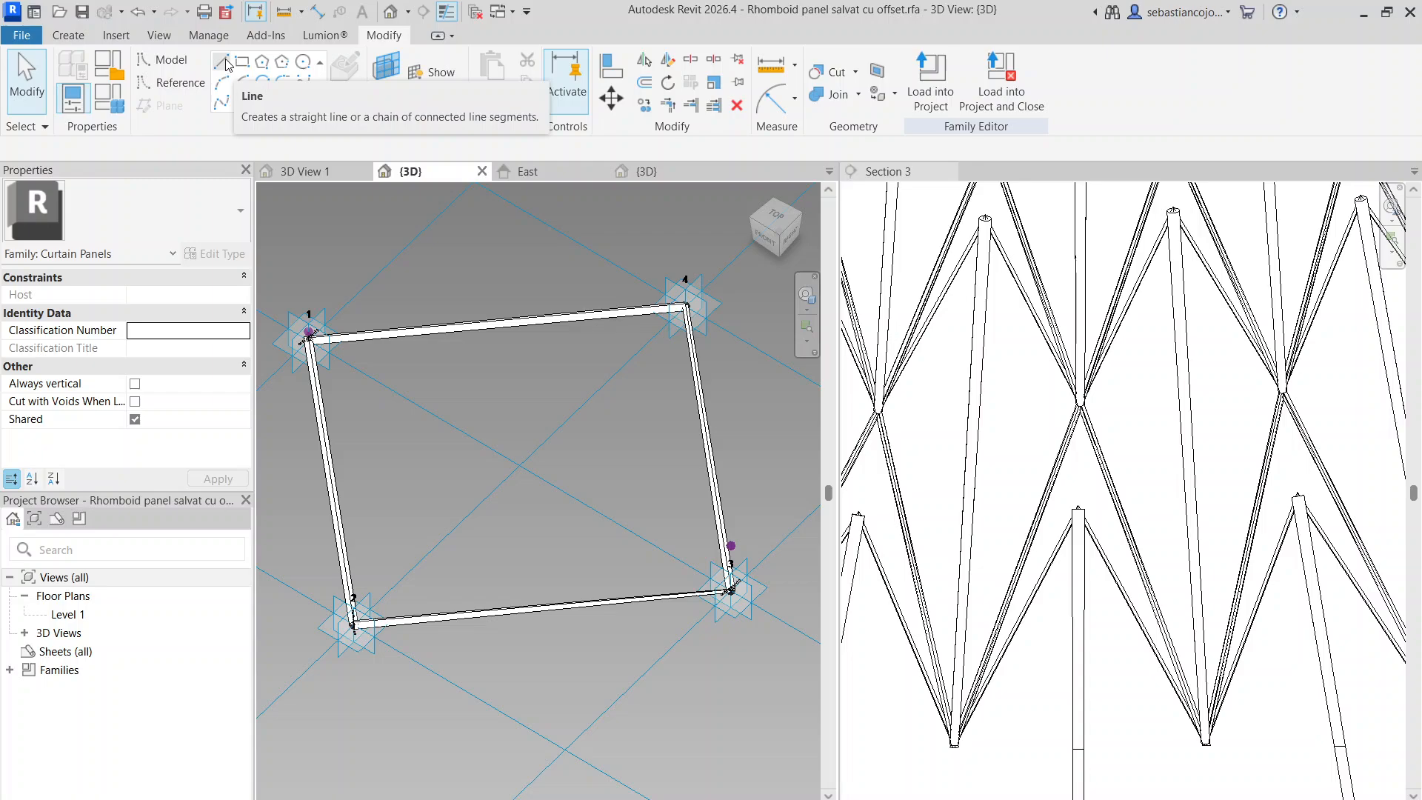
left_click(220, 104)
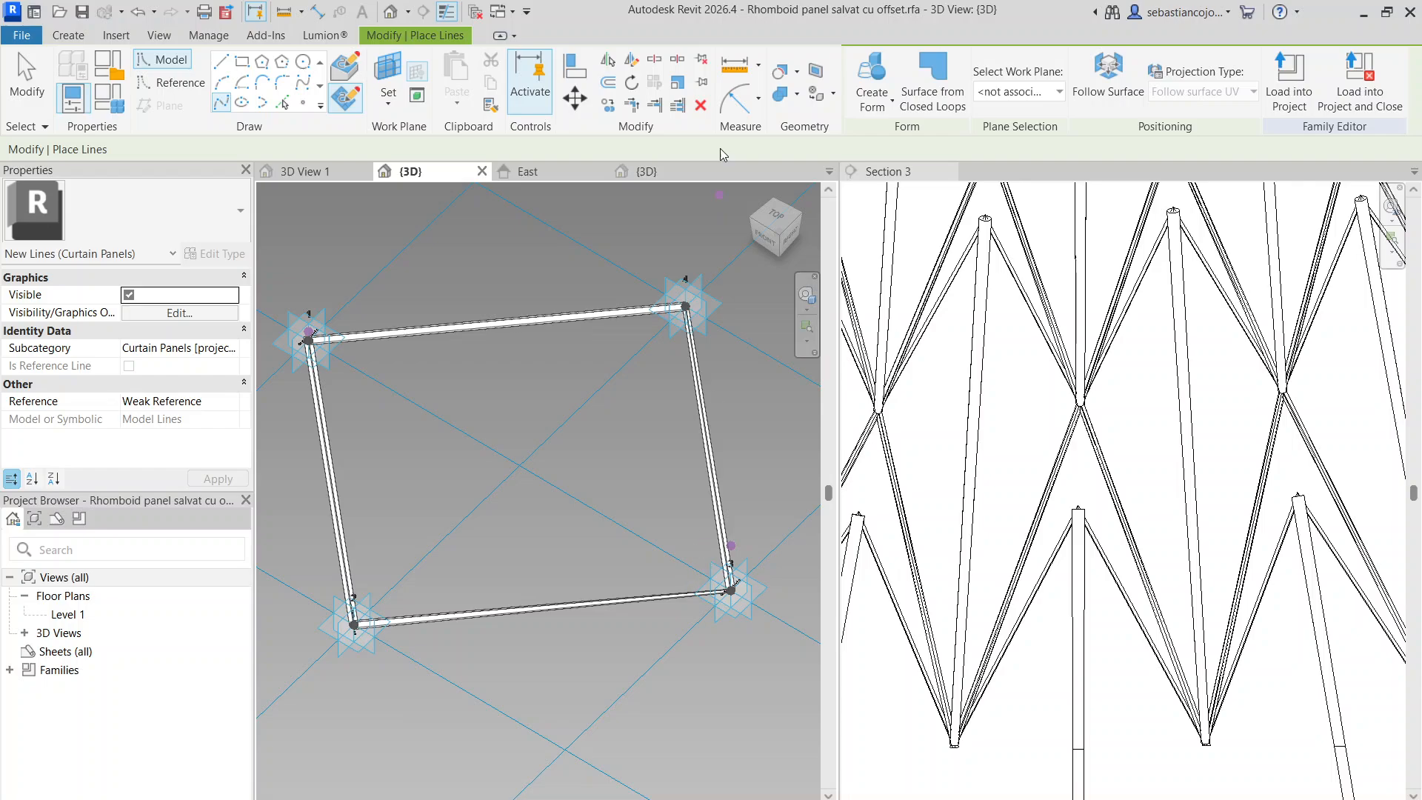
left_click(389, 96)
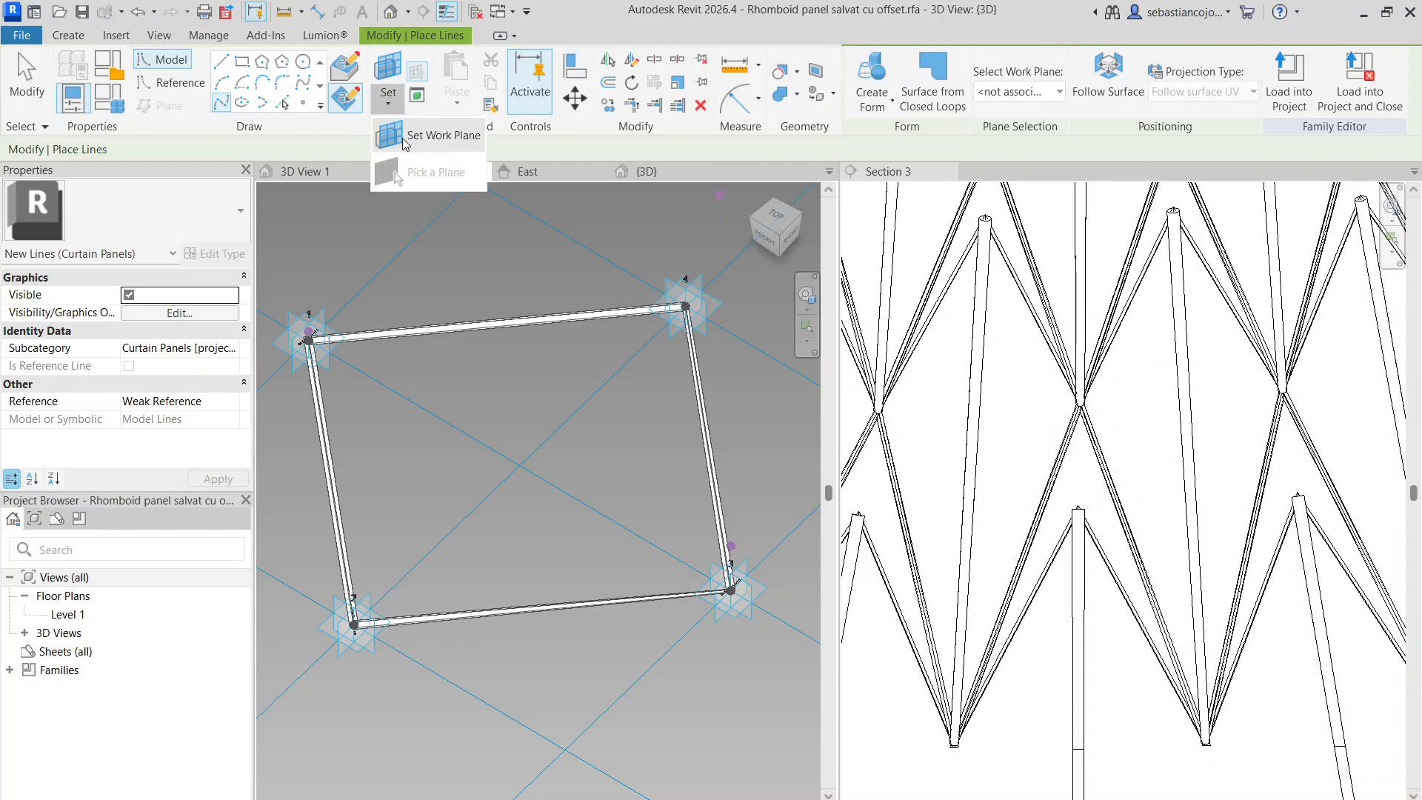
left_click(433, 137)
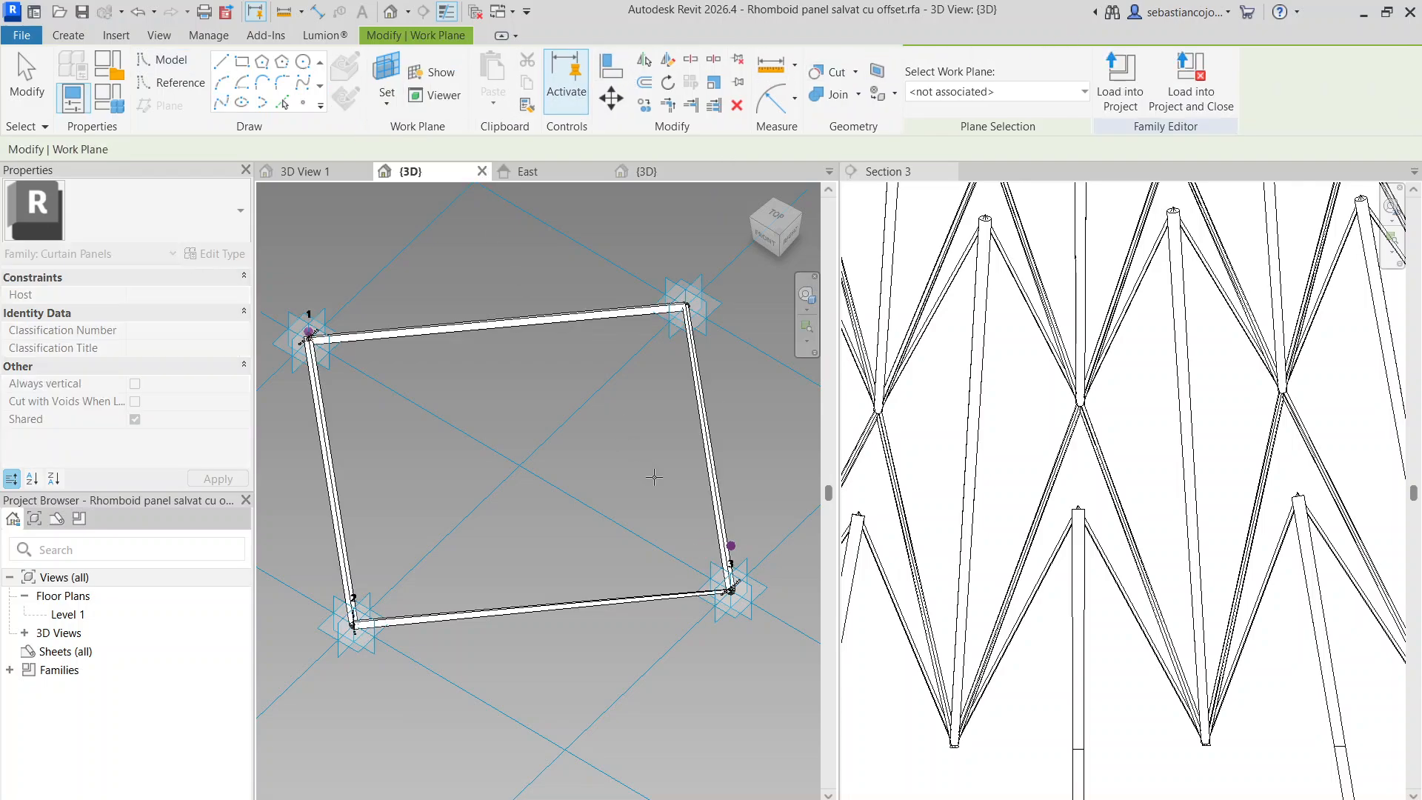
left_click(755, 589)
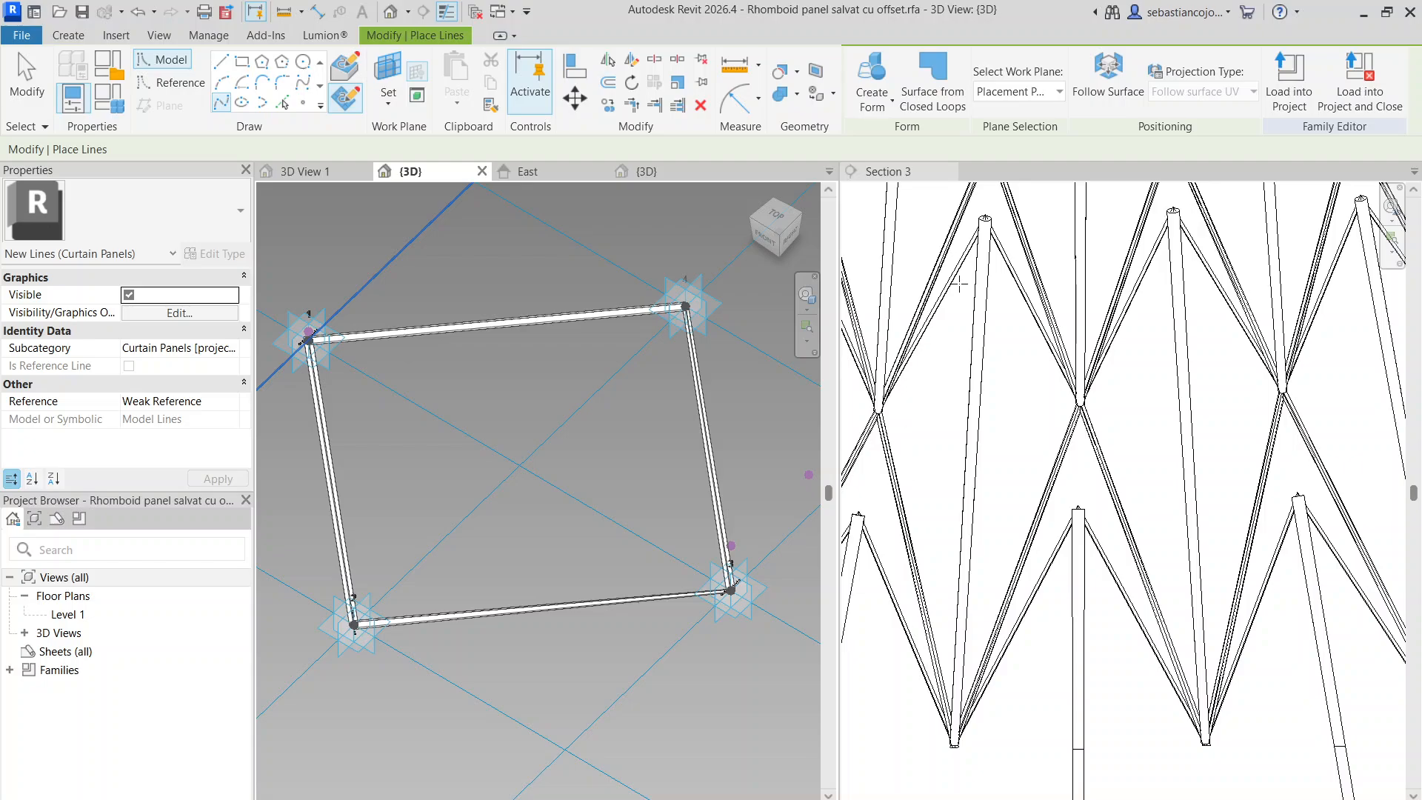
Examine the pavilion's lattice in Section 3 and in the project's default 3D view, dismissing the save reminder
scroll(967, 535, "down", 5)
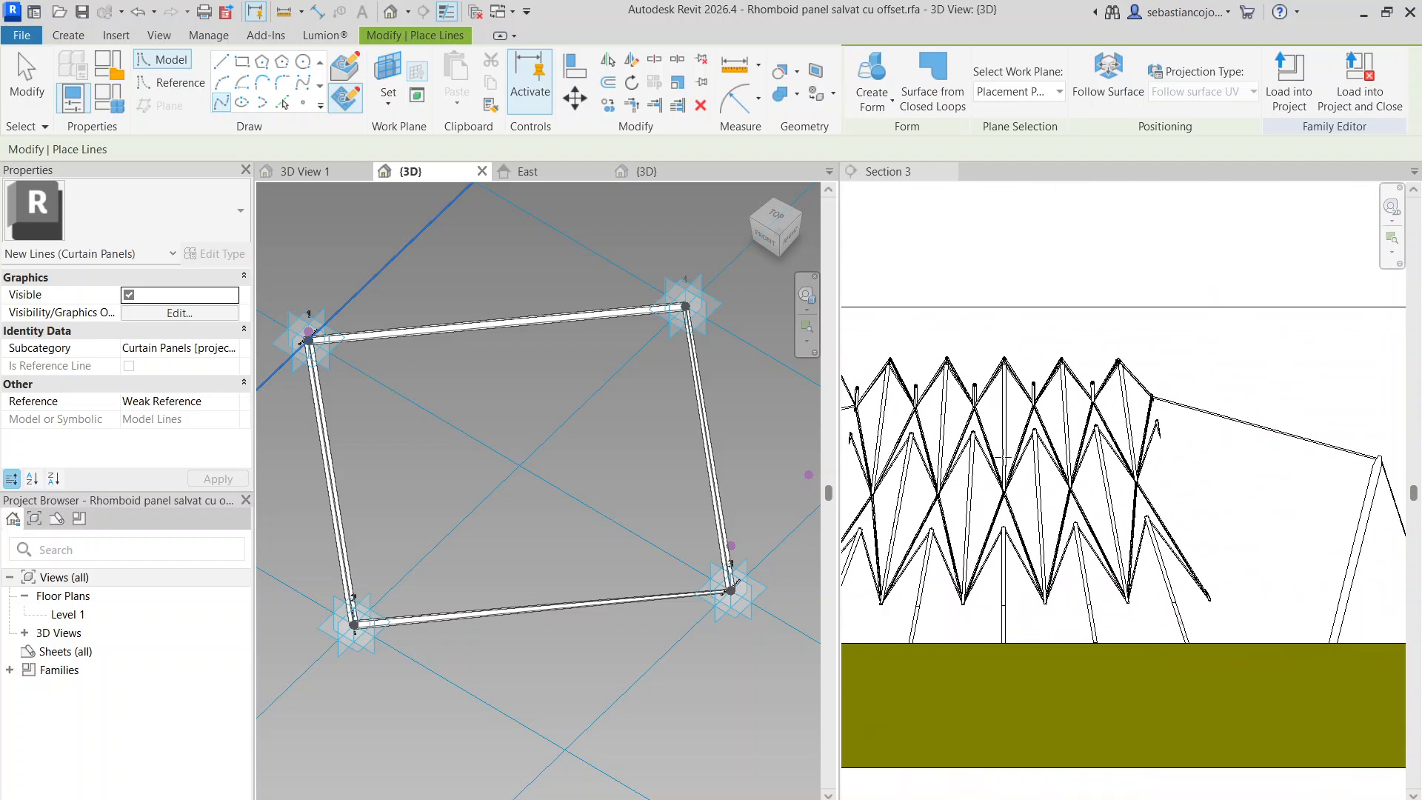
scroll(963, 485, "up", 5)
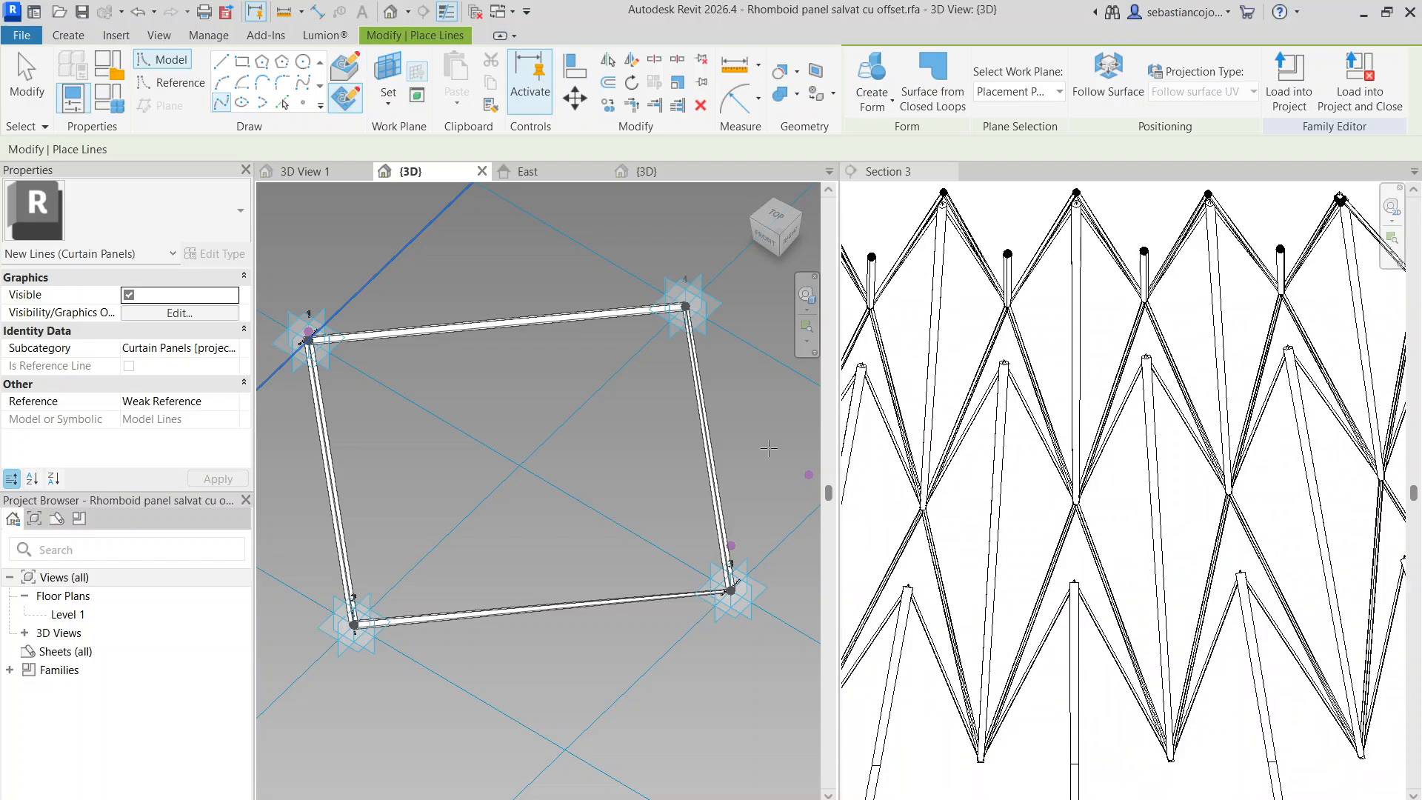
scroll(862, 374, "down", 1)
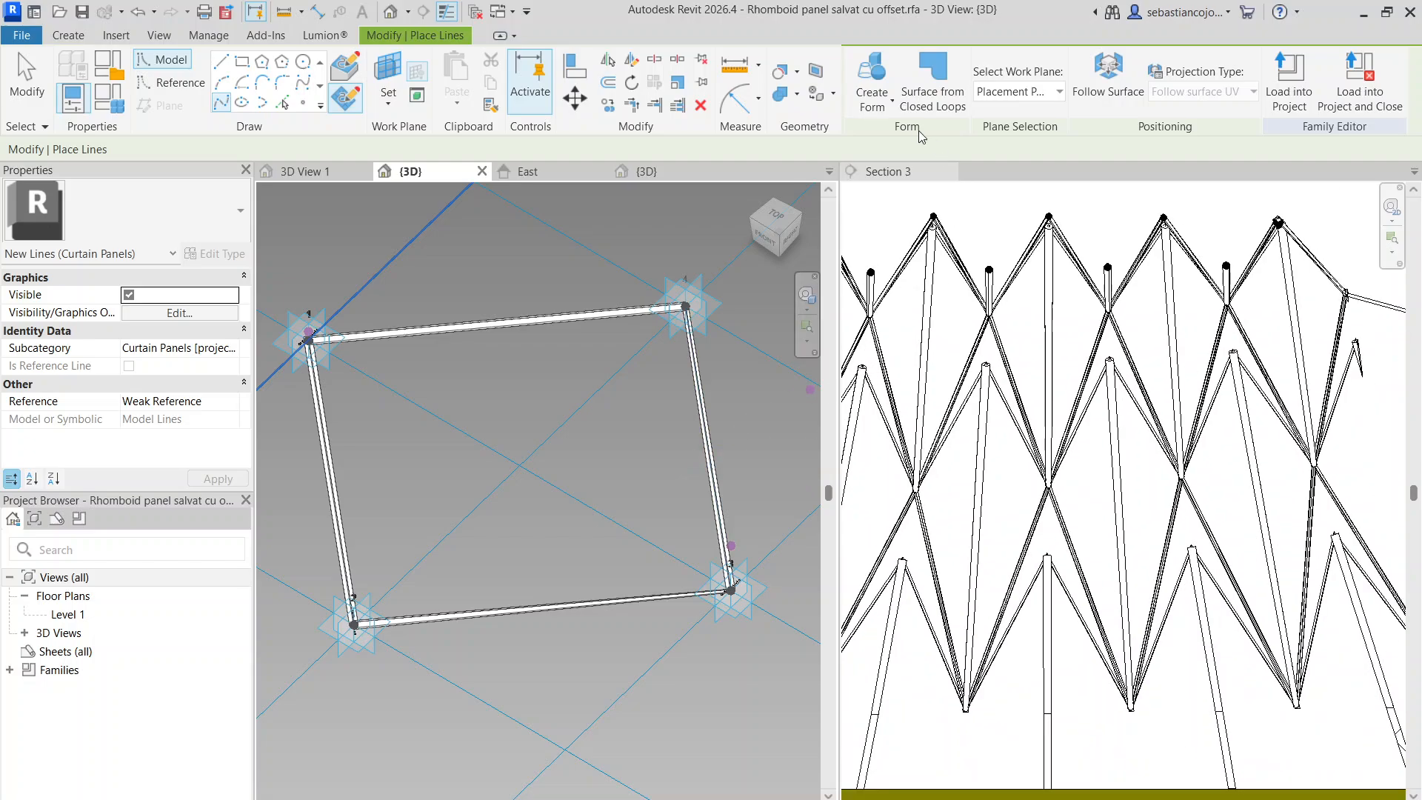
left_click(898, 189)
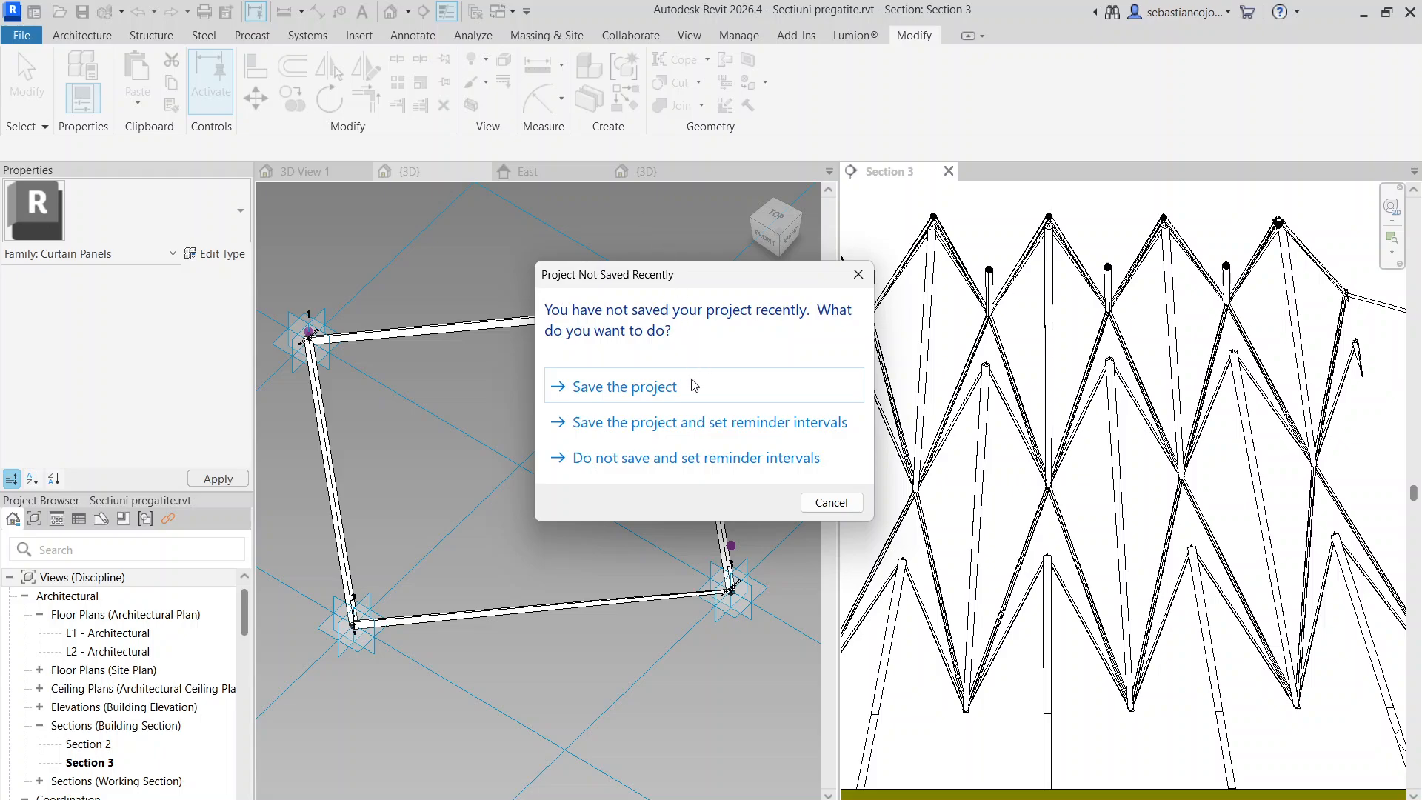
left_click(858, 274)
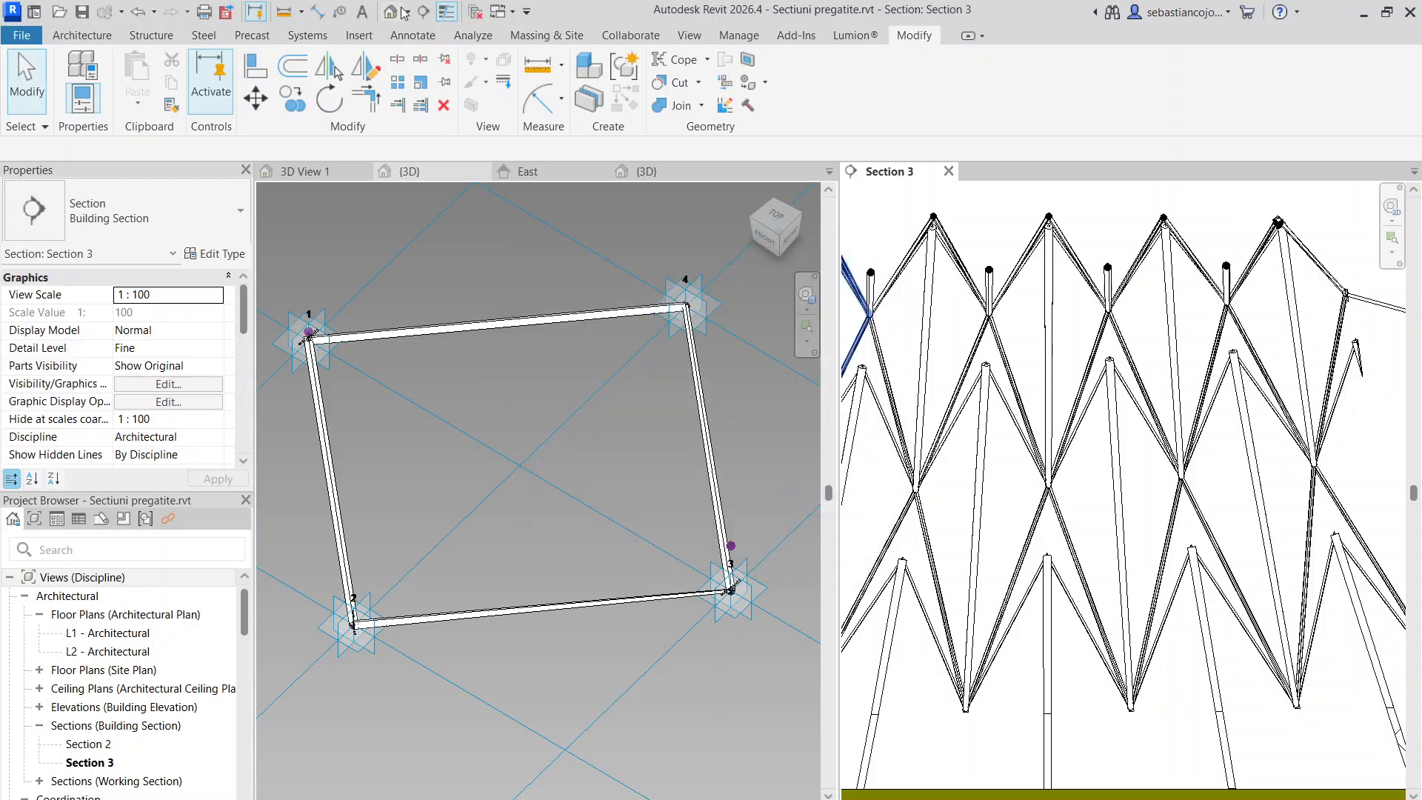
left_click(400, 11)
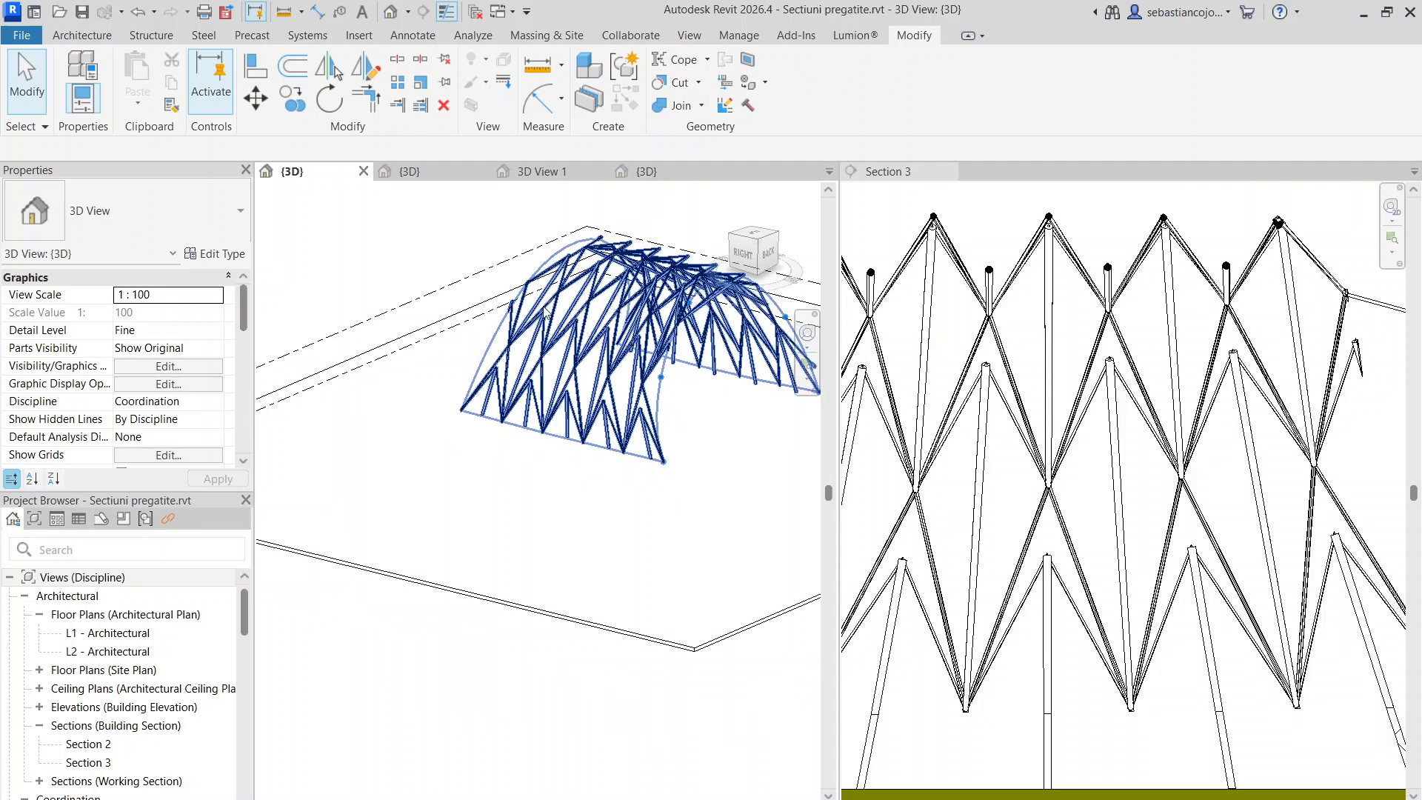
scroll(586, 370, "up", 8)
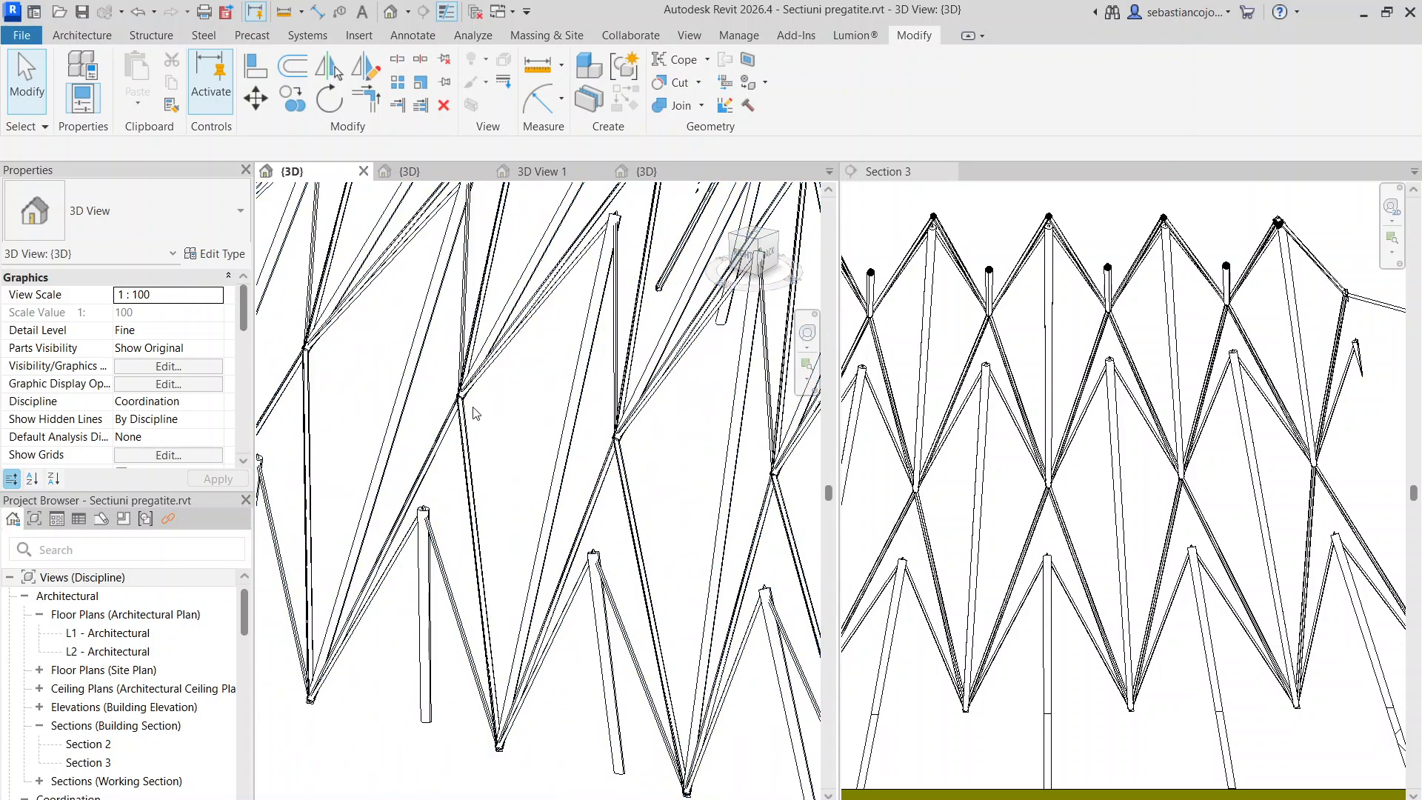
scroll(540, 589, "down", 2)
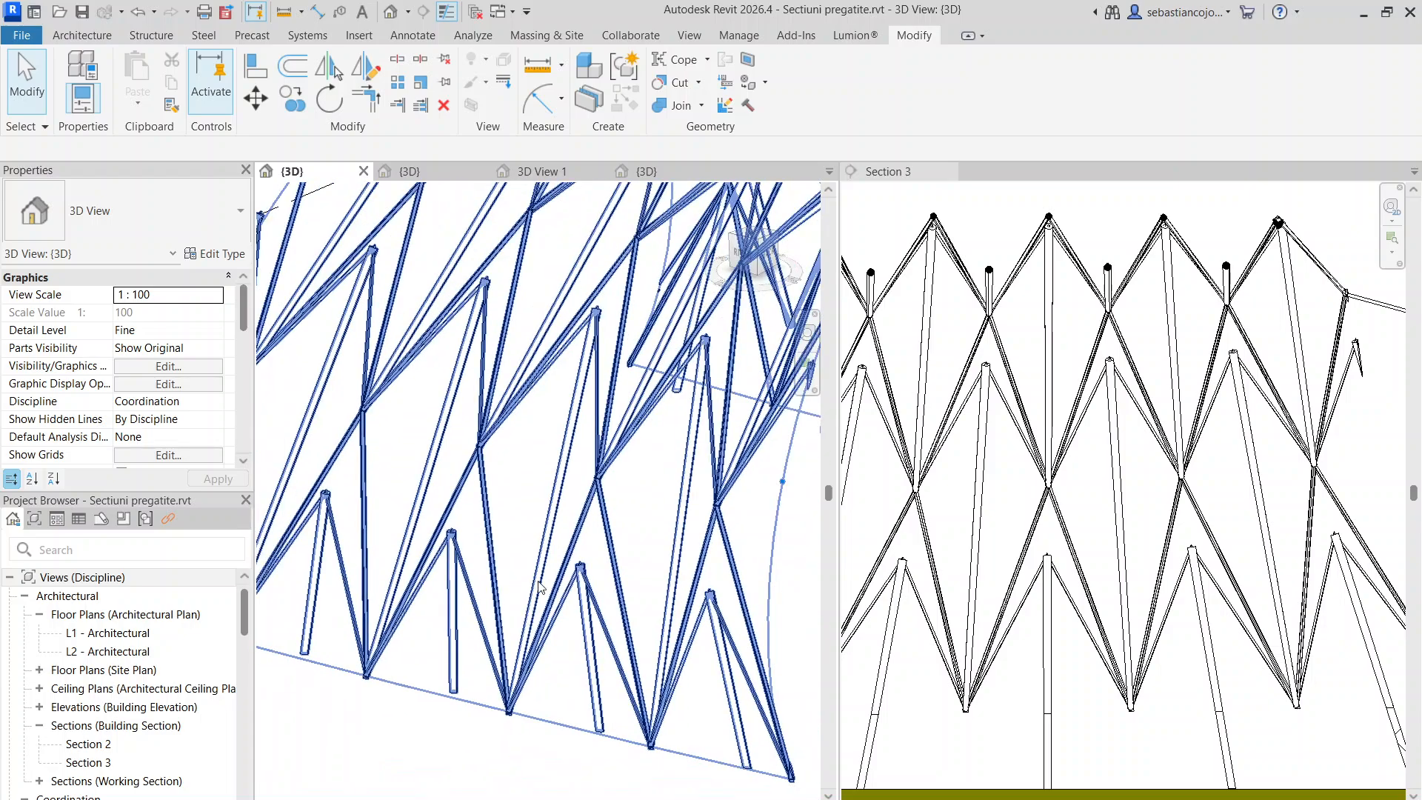
scroll(596, 444, "down", 1)
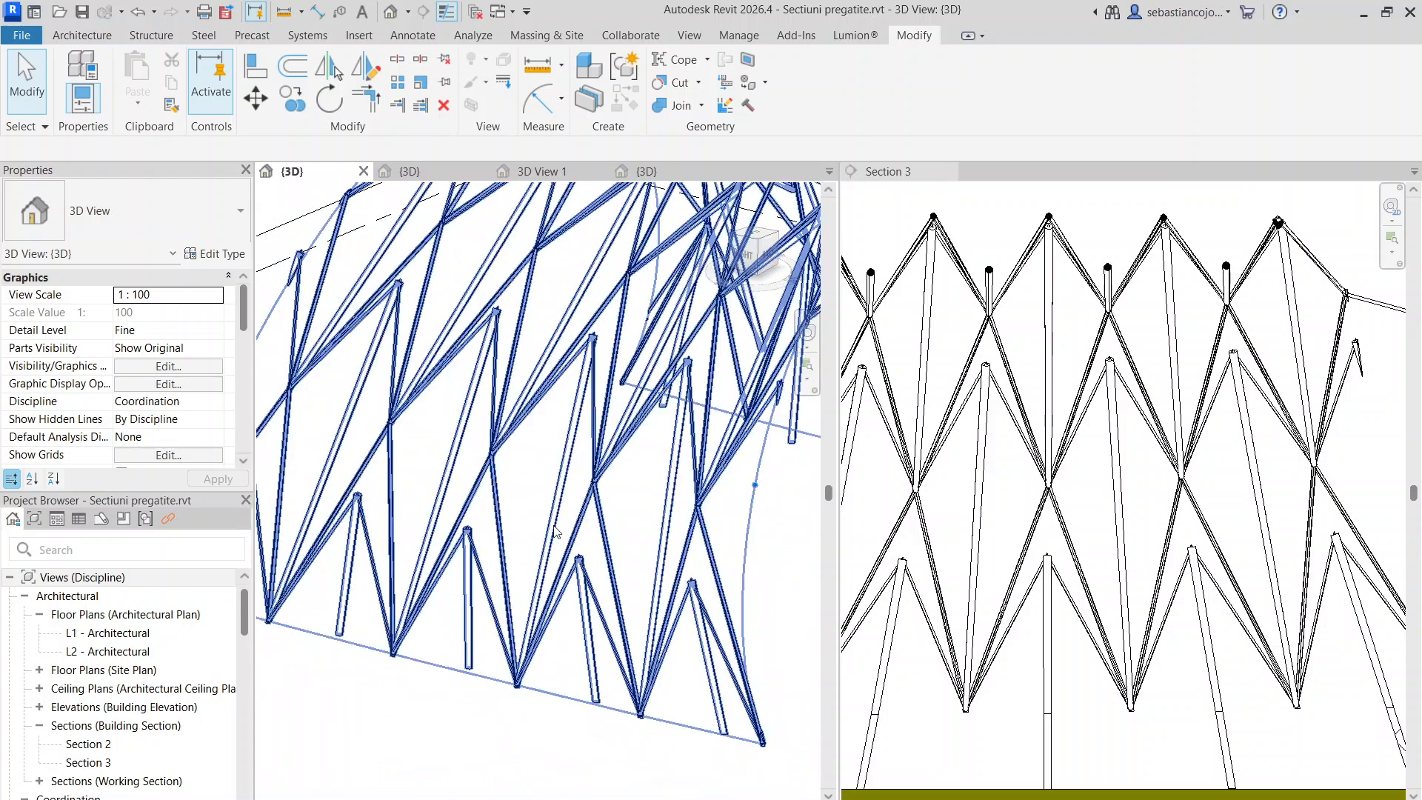
Compare the New panel 3 family with the Rhomboid panel salvat cu offset family in their 3D views
left_click(441, 171)
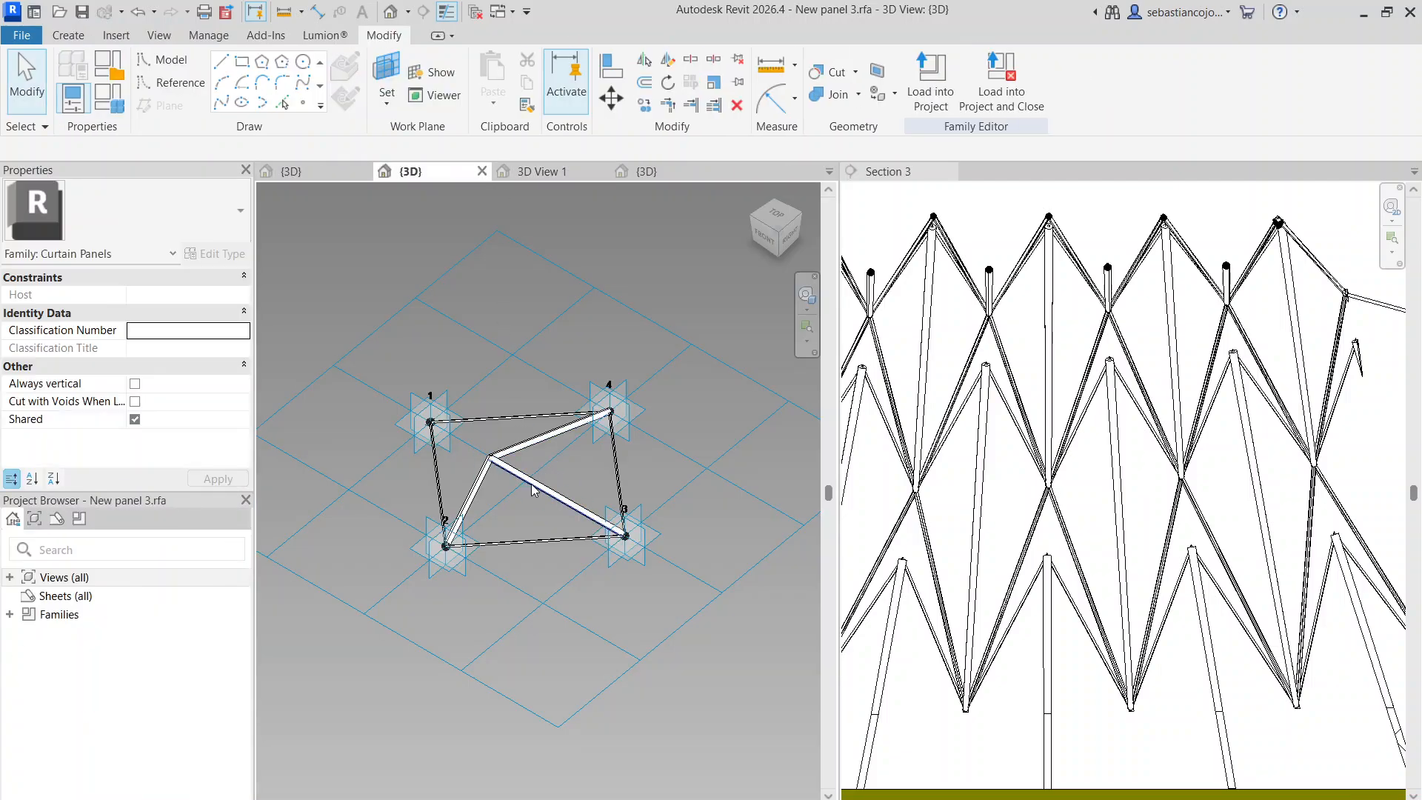
left_click(640, 176)
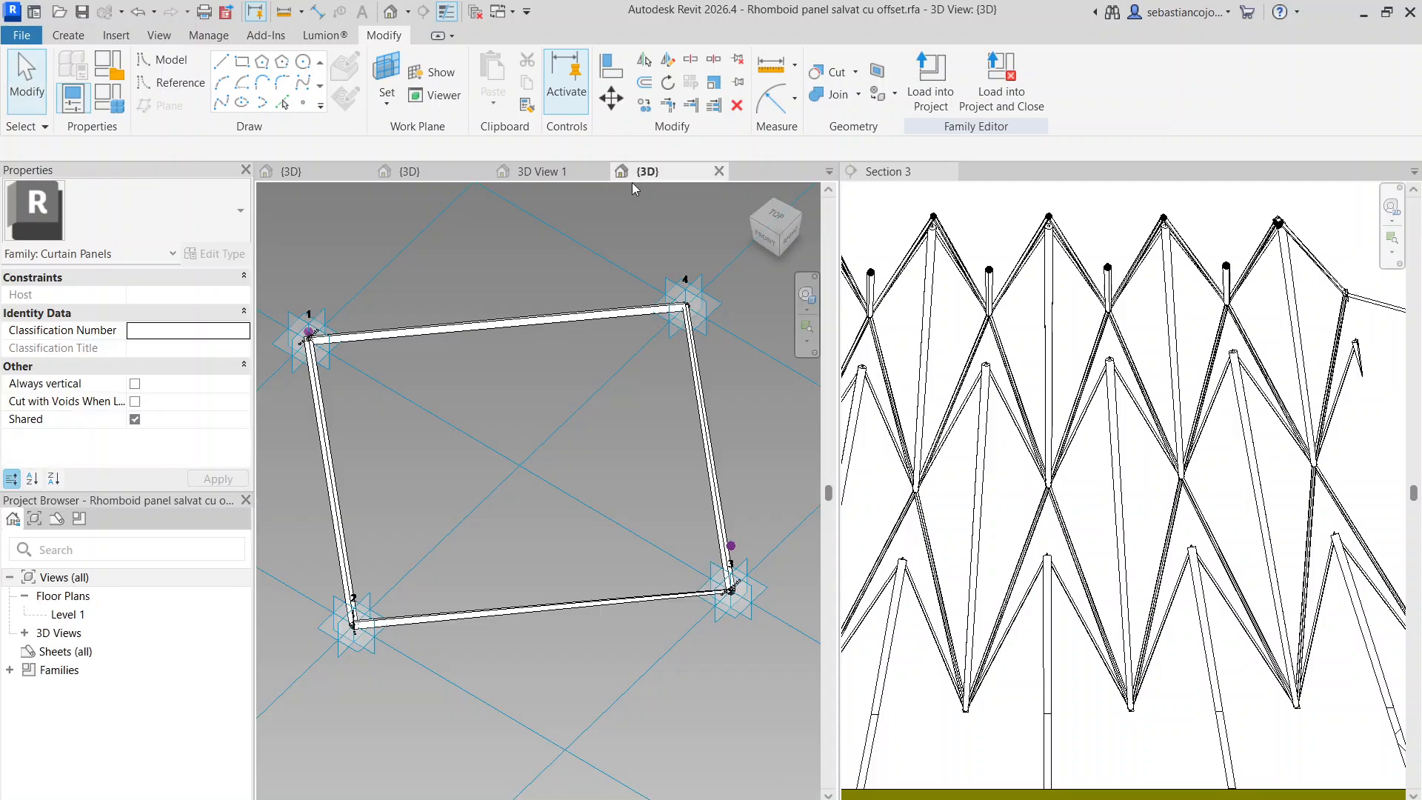
scroll(460, 415, "down", 2)
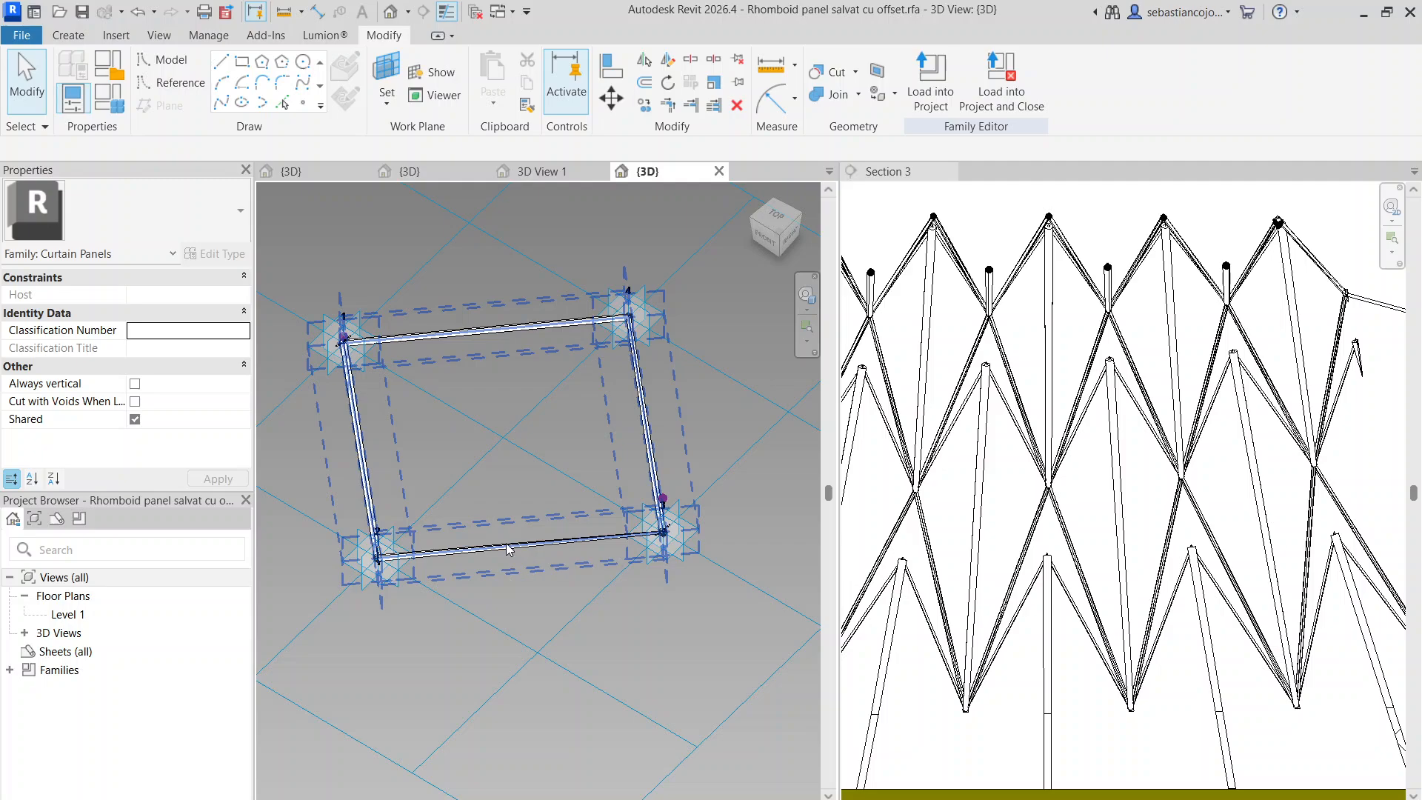
scroll(533, 446, "down", 2)
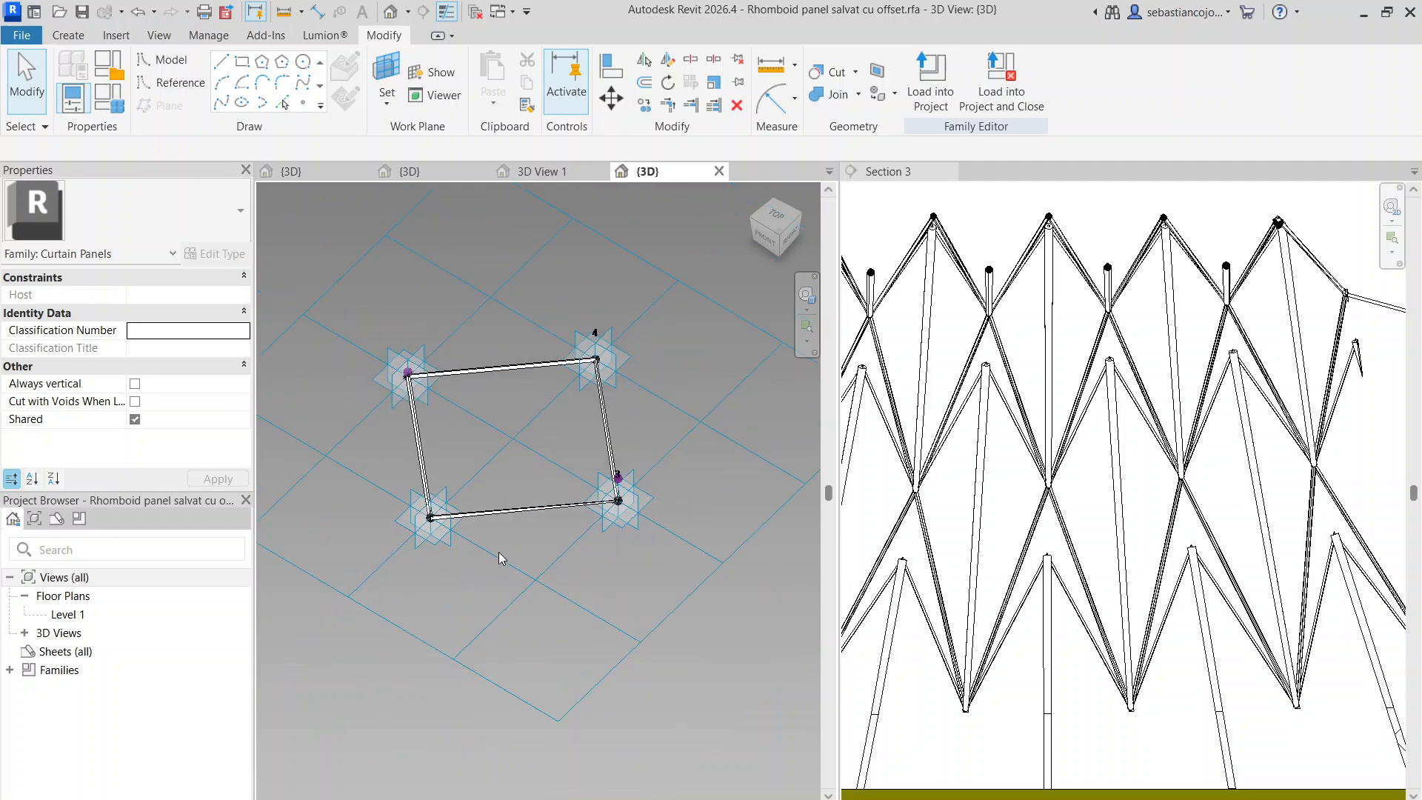
scroll(493, 535, "up", 4)
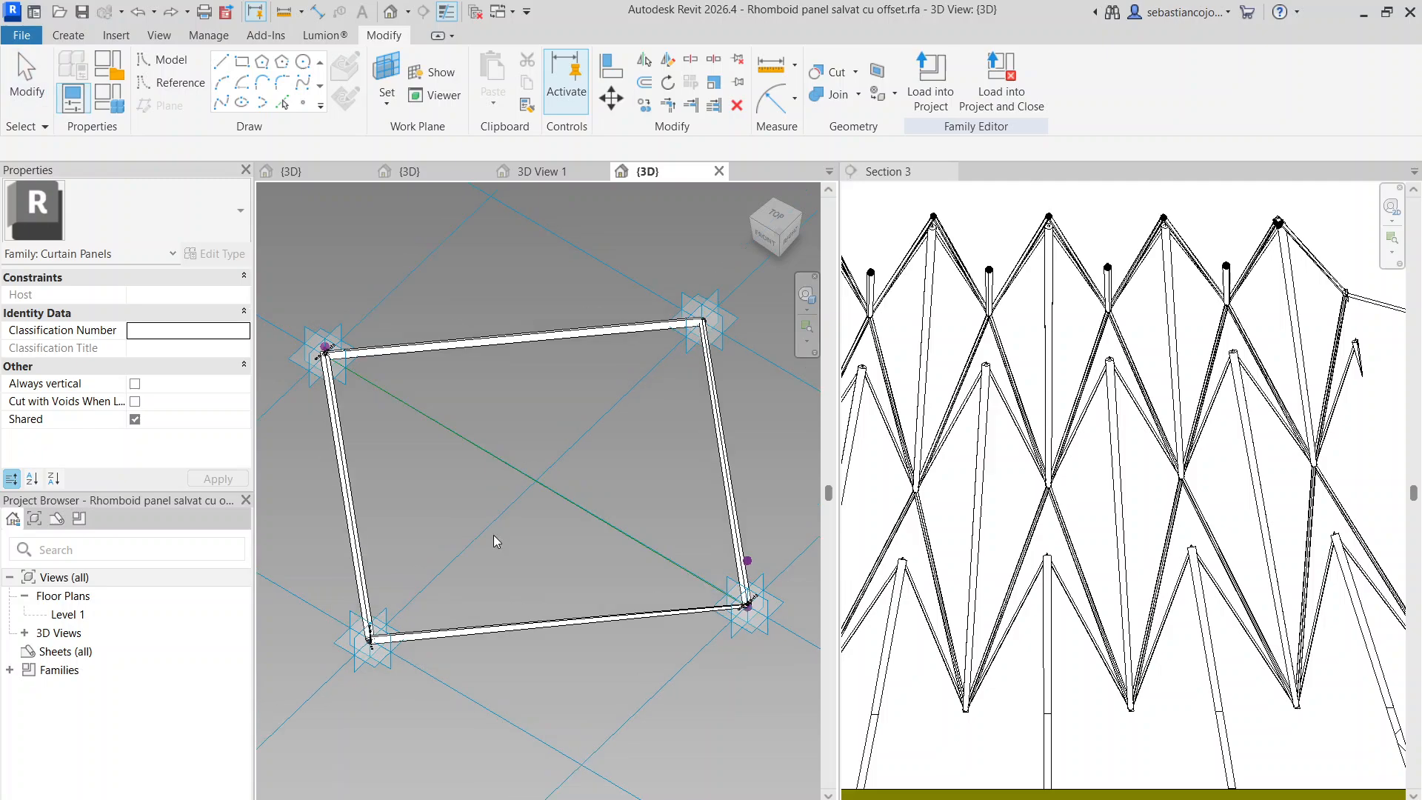
Undo the recent edits in the rhomboid panel family back to the version with the thick central beam and two inner struts
key("ctrl+z")
key("ctrl+z")
key("ctrl+z")
key("ctrl+z")
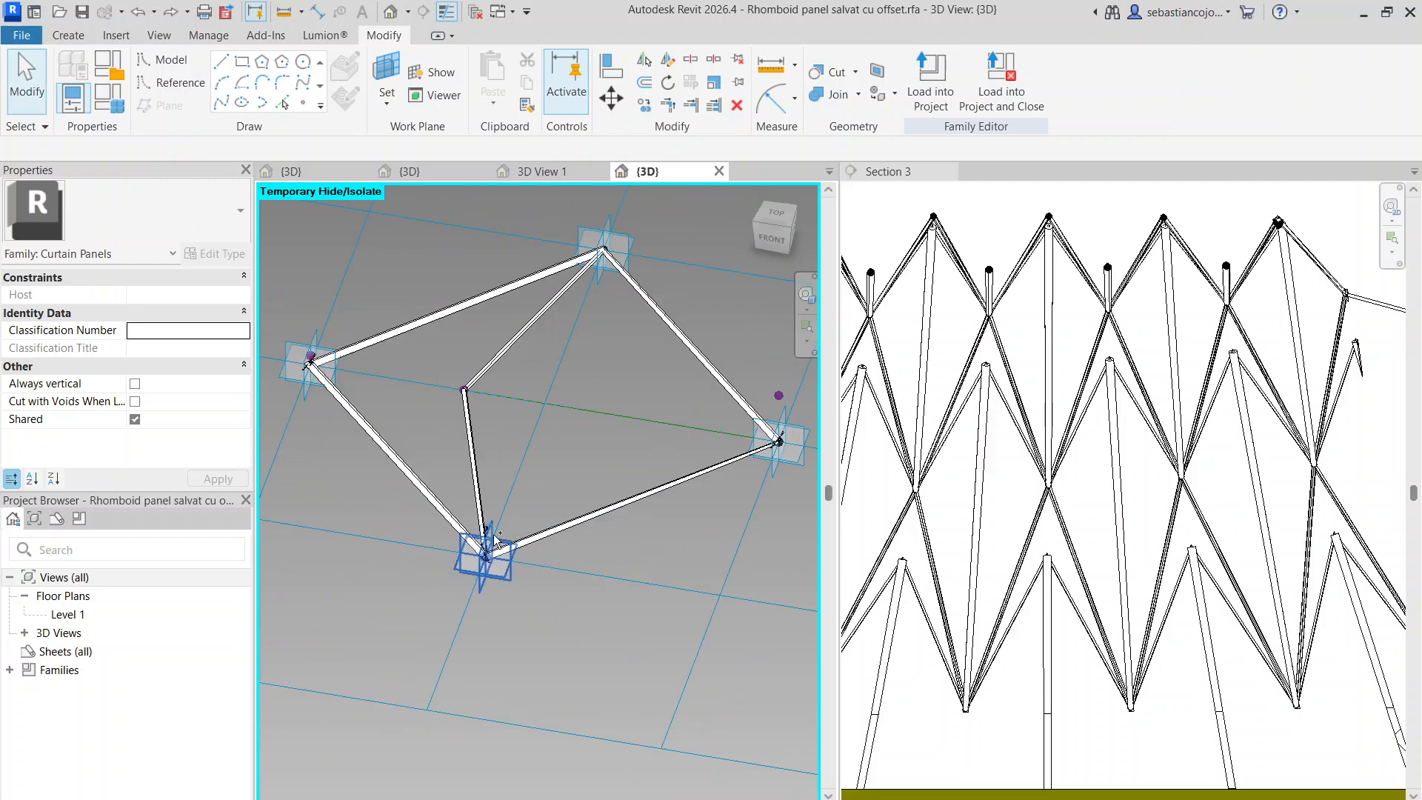
key("ctrl+z")
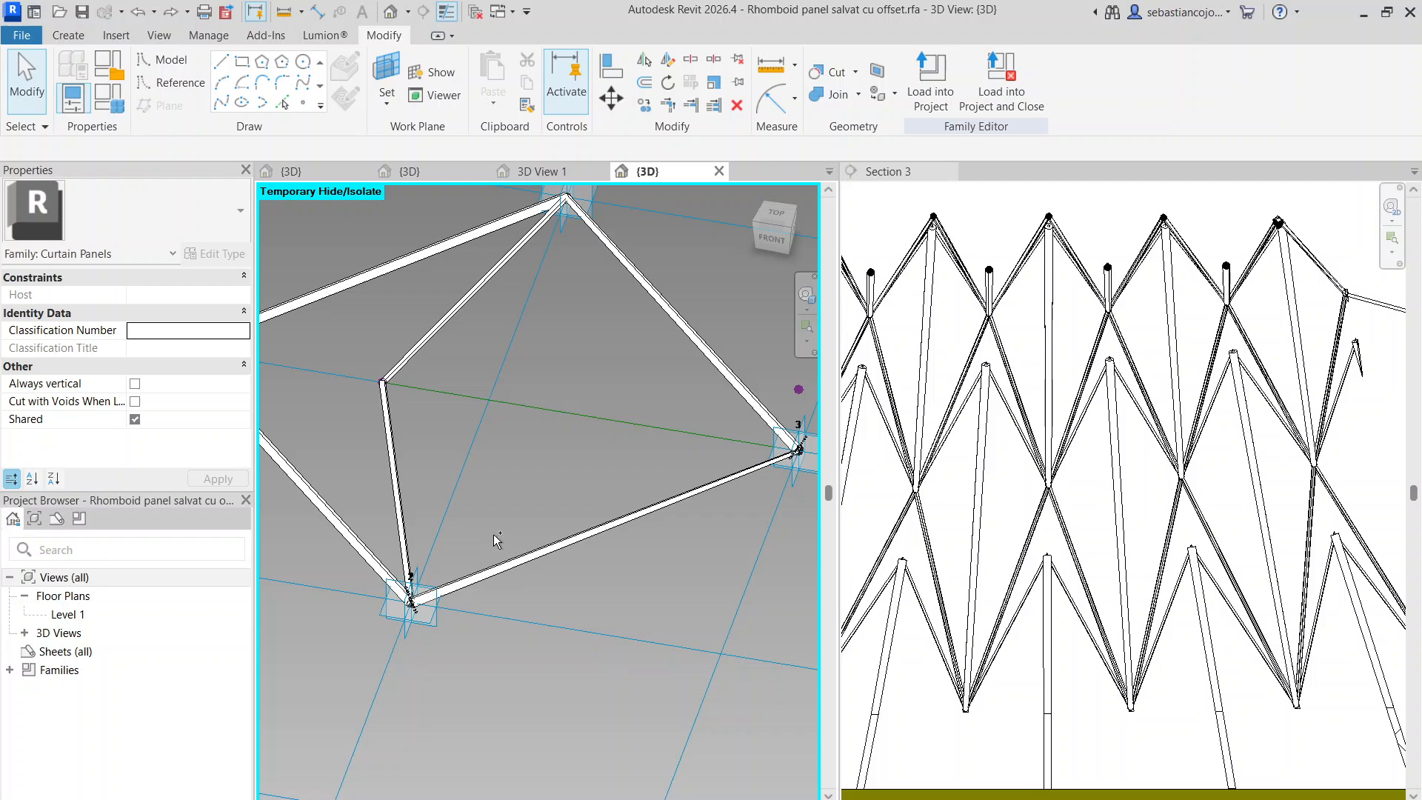
key("ctrl+z")
key("ctrl+z")
key("ctrl+z")
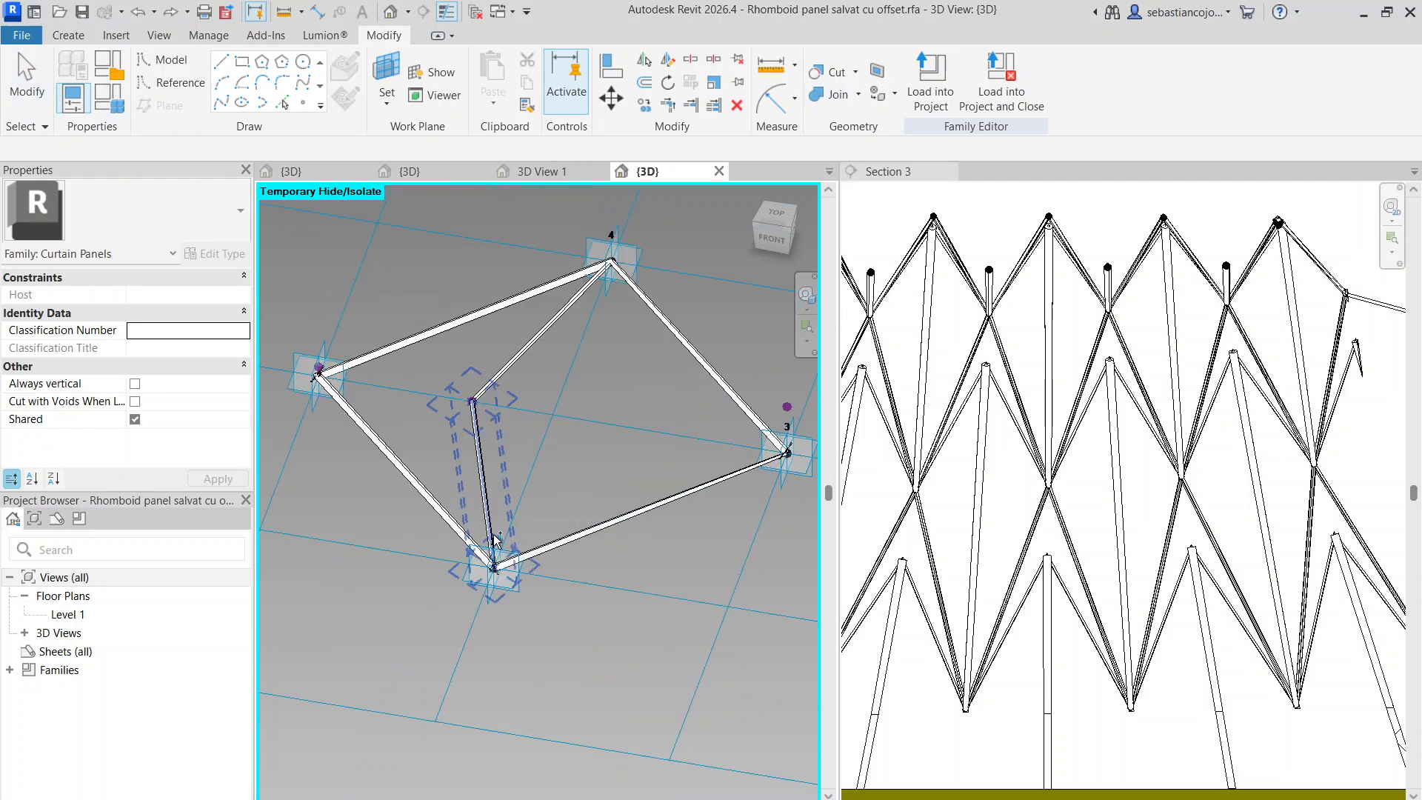
key("ctrl+z")
key("ctrl+z")
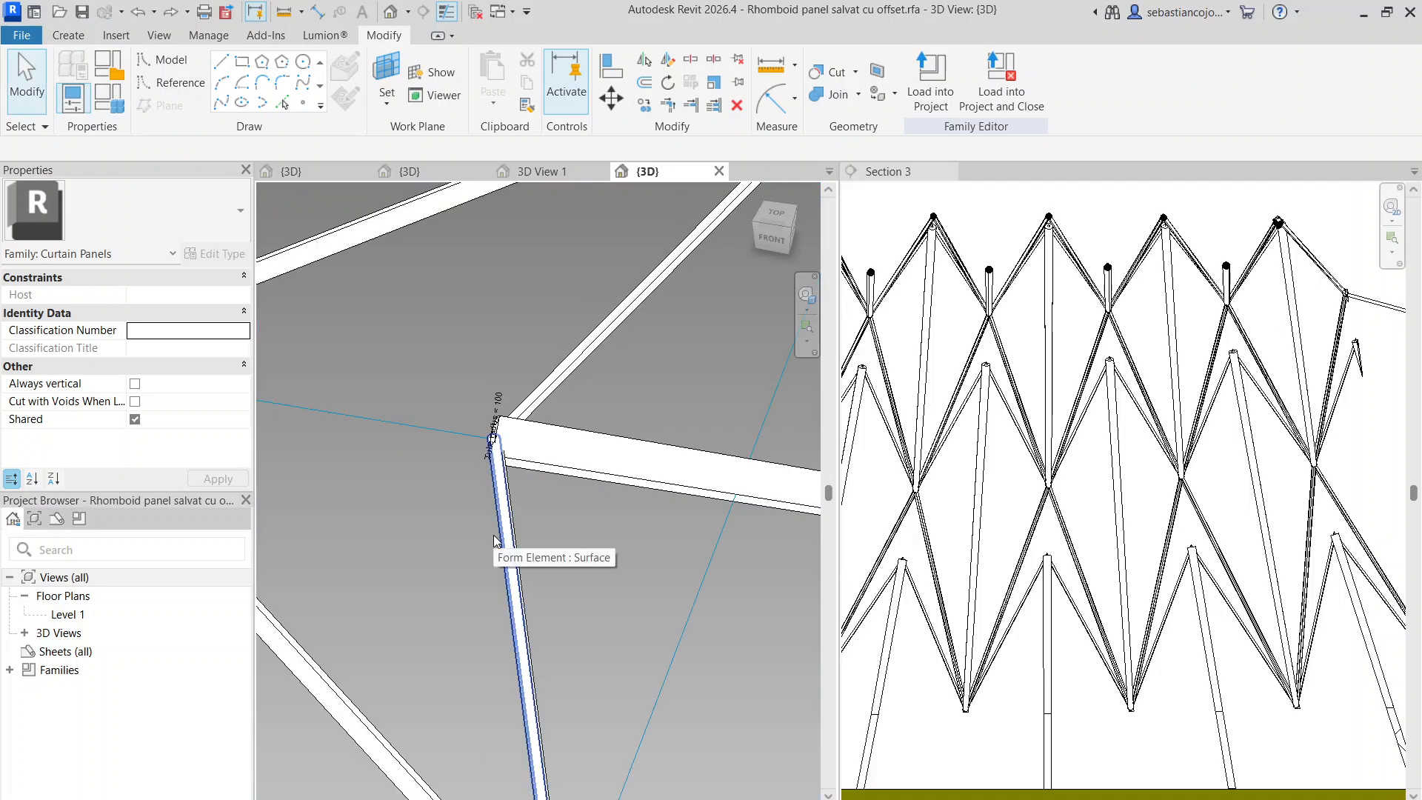
key("ctrl+z")
key("ctrl+z")
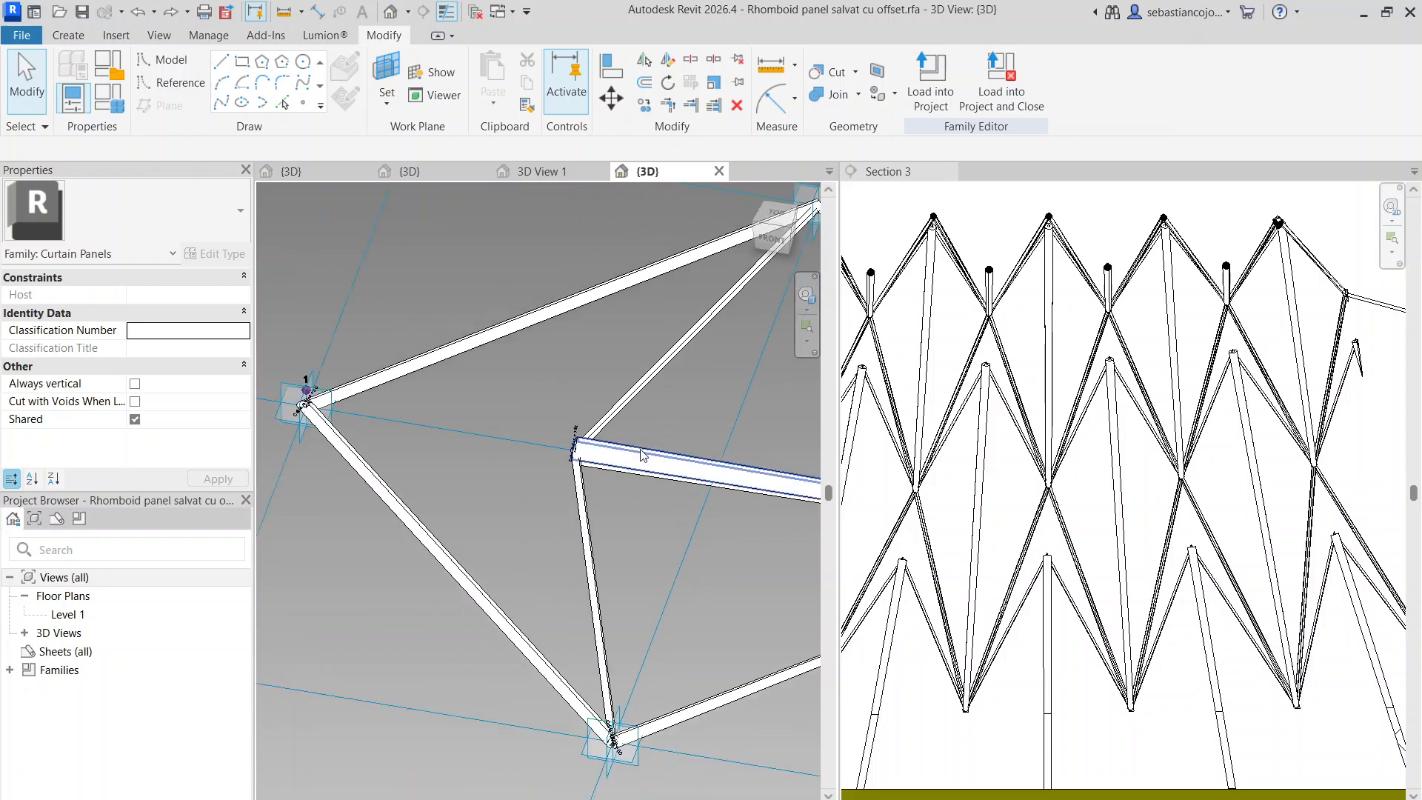
Examine the reference lines of the central beam and the two inner struts in the rhomboid panel family
scroll(632, 451, "up", 1)
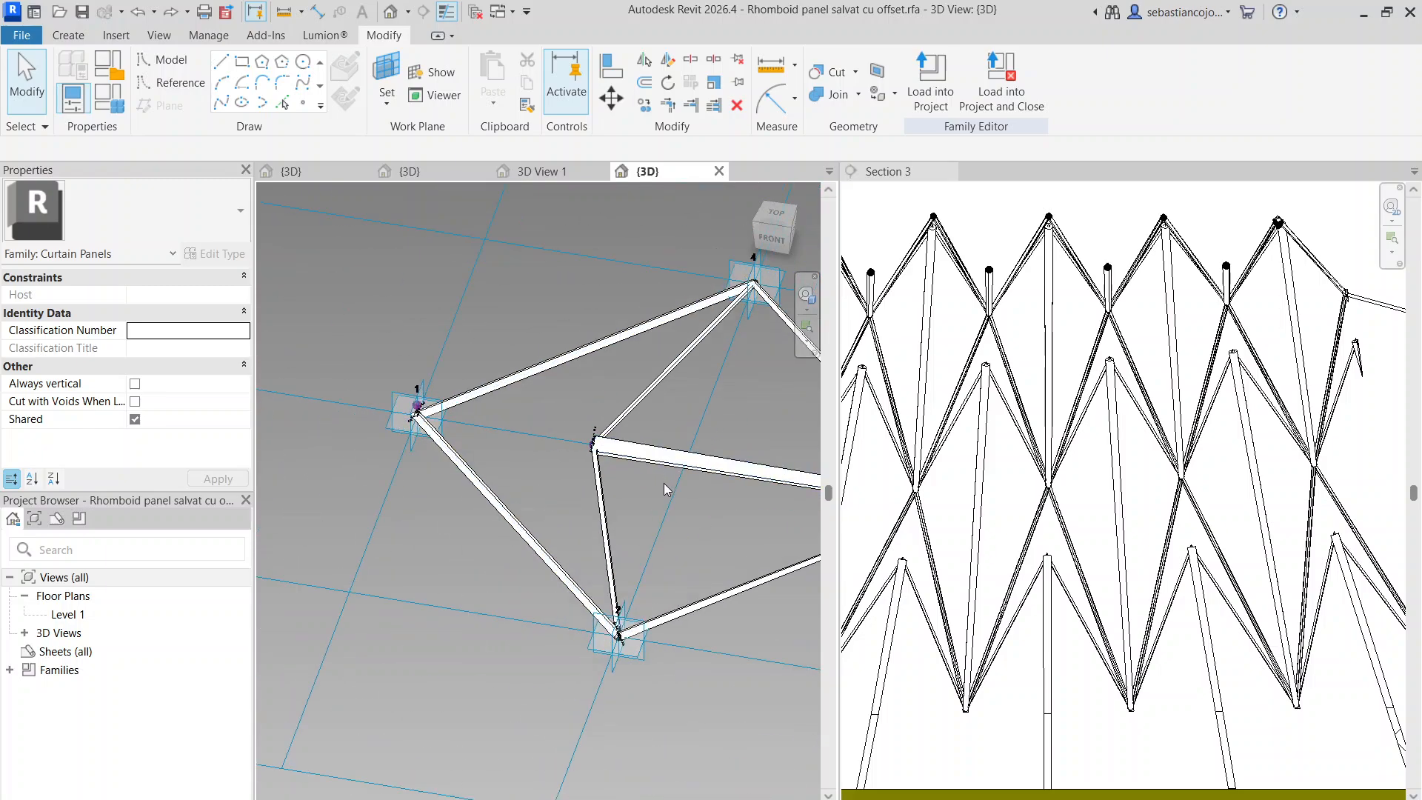
middle_click_drag(637, 448, 539, 450)
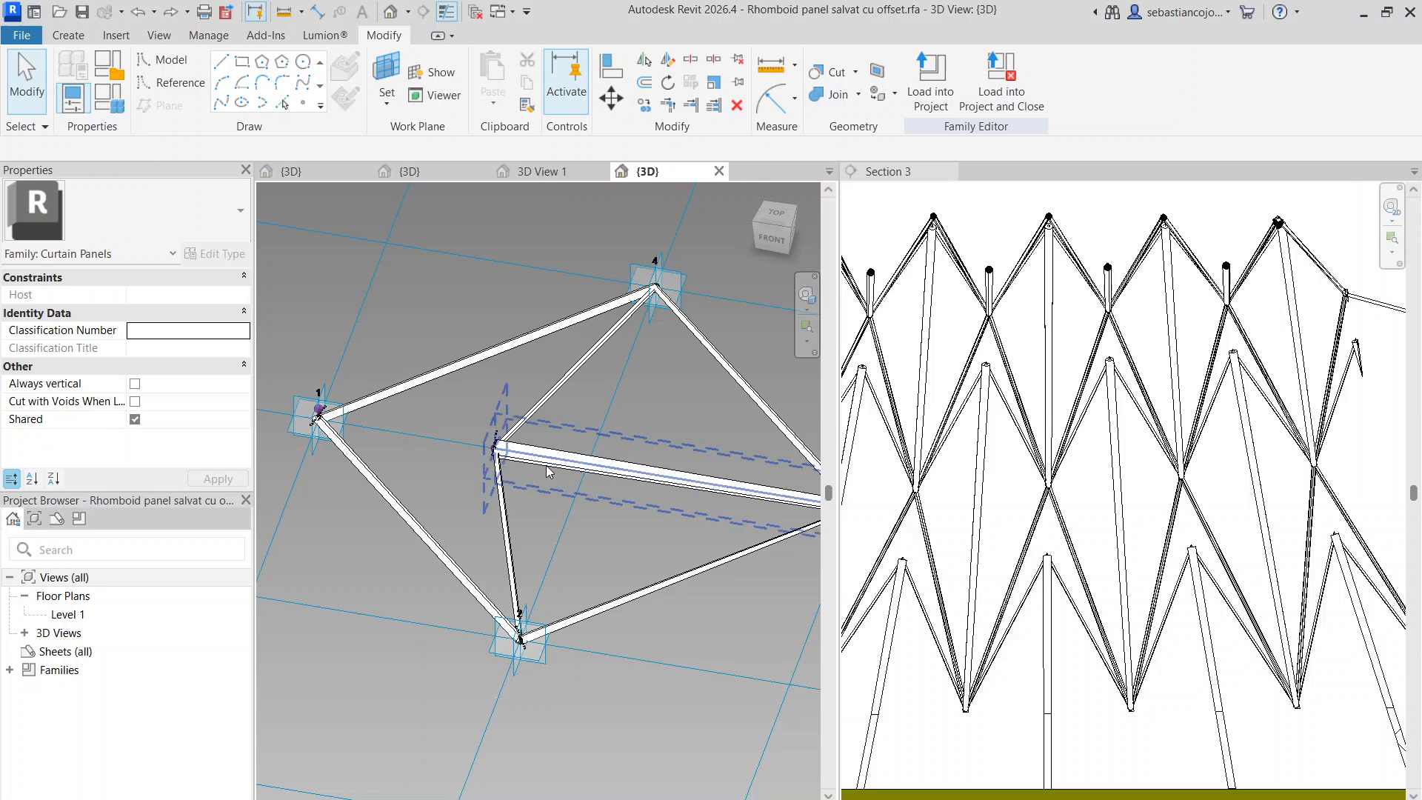
left_click(535, 439)
scroll(539, 434, "up", 3)
scroll(539, 433, "down", 2)
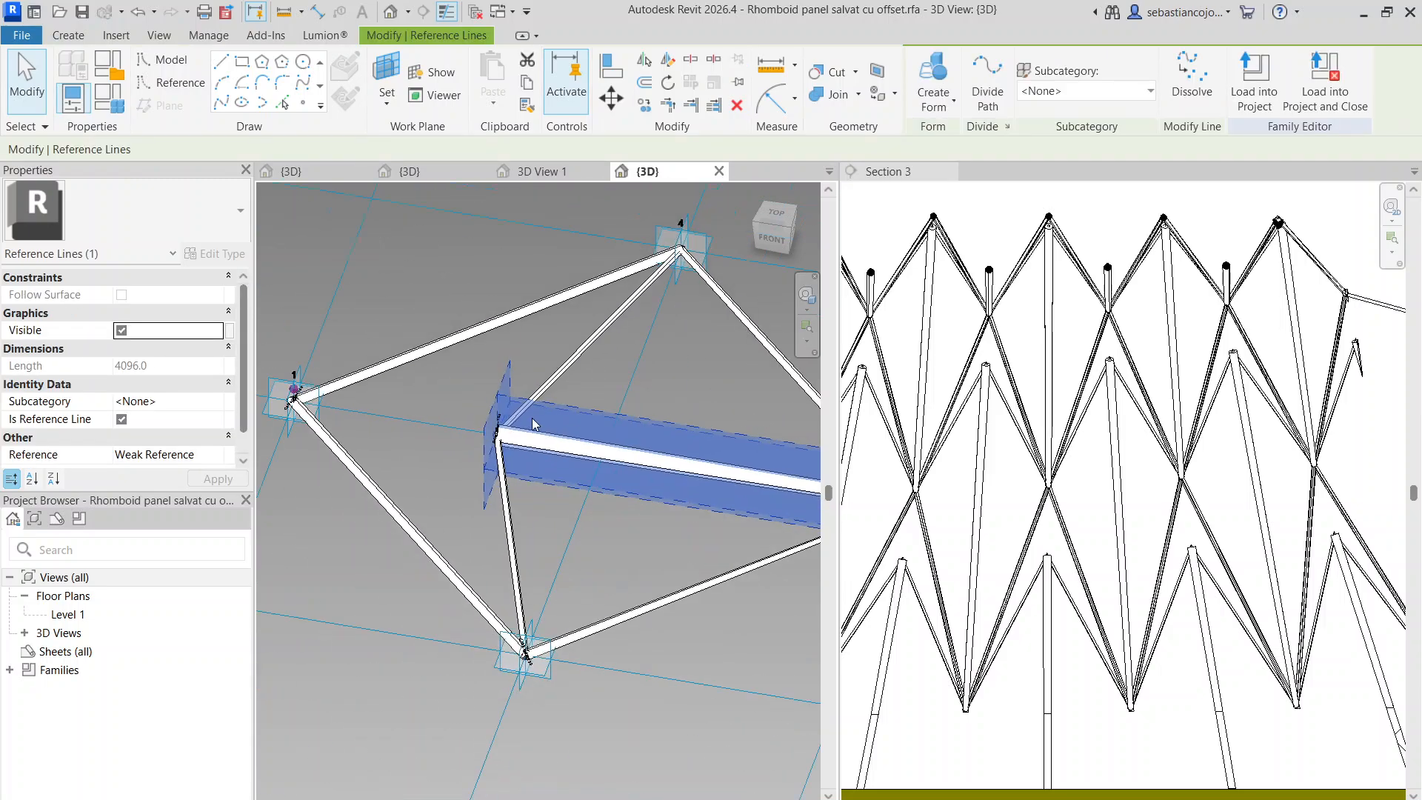
left_click(543, 432)
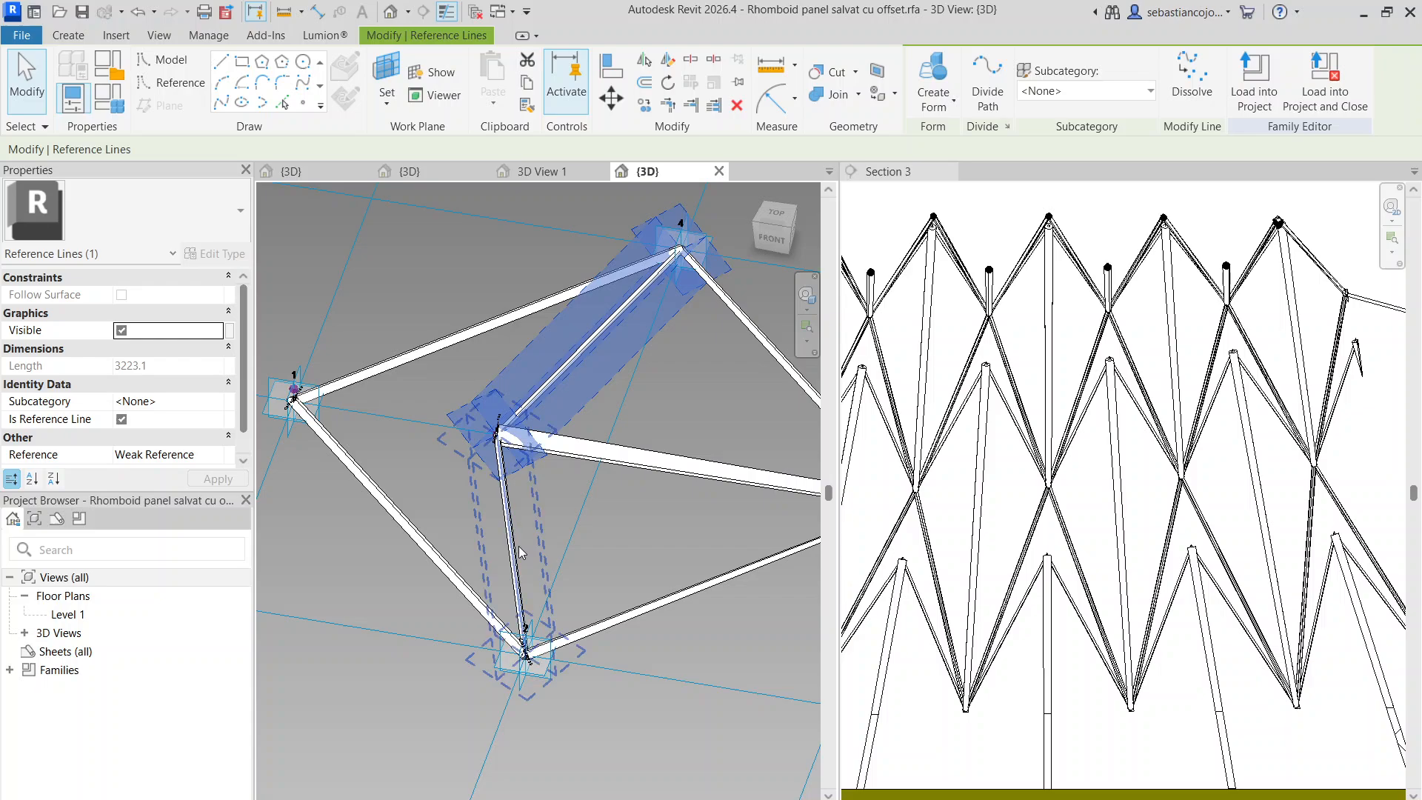
scroll(592, 426, "down", 2)
key("Escape")
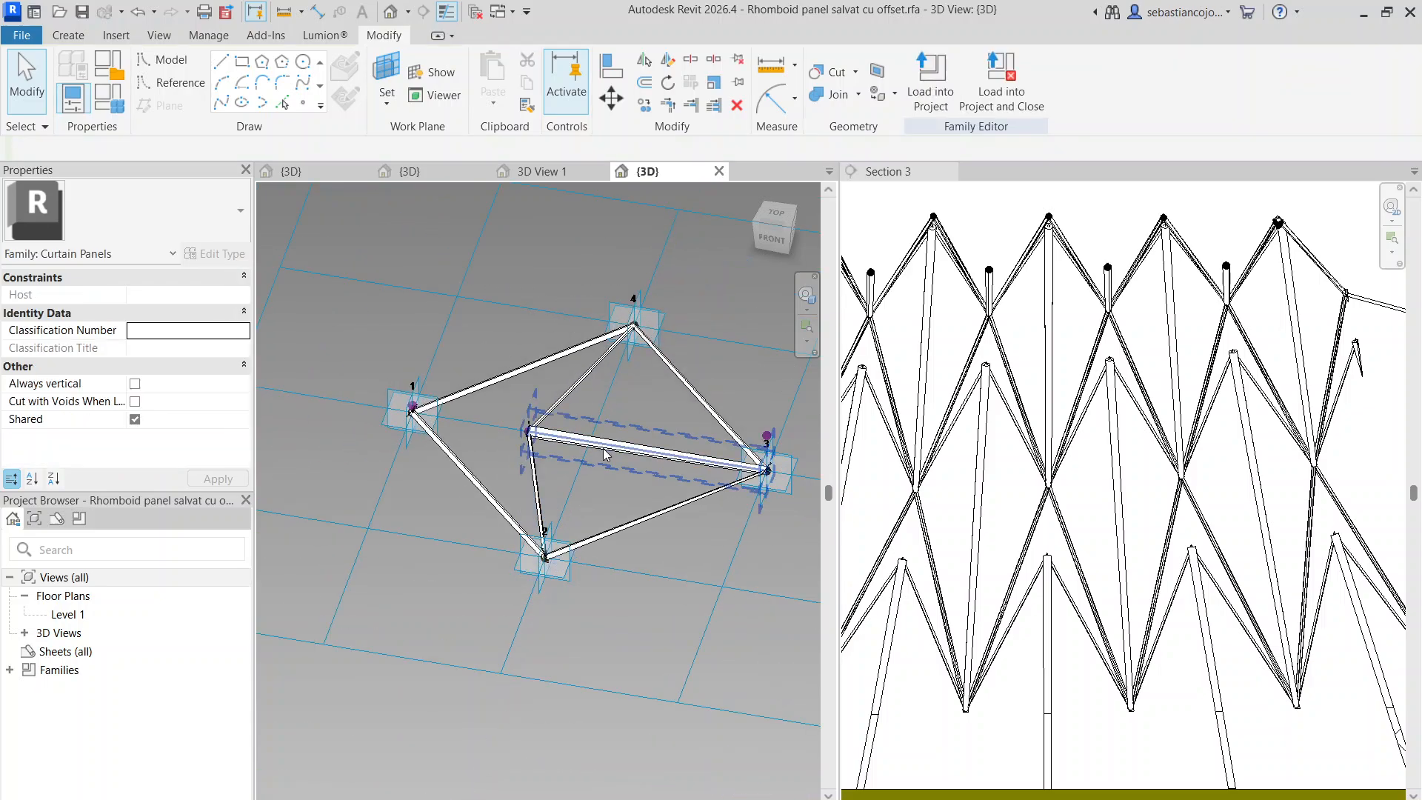
left_click(608, 440)
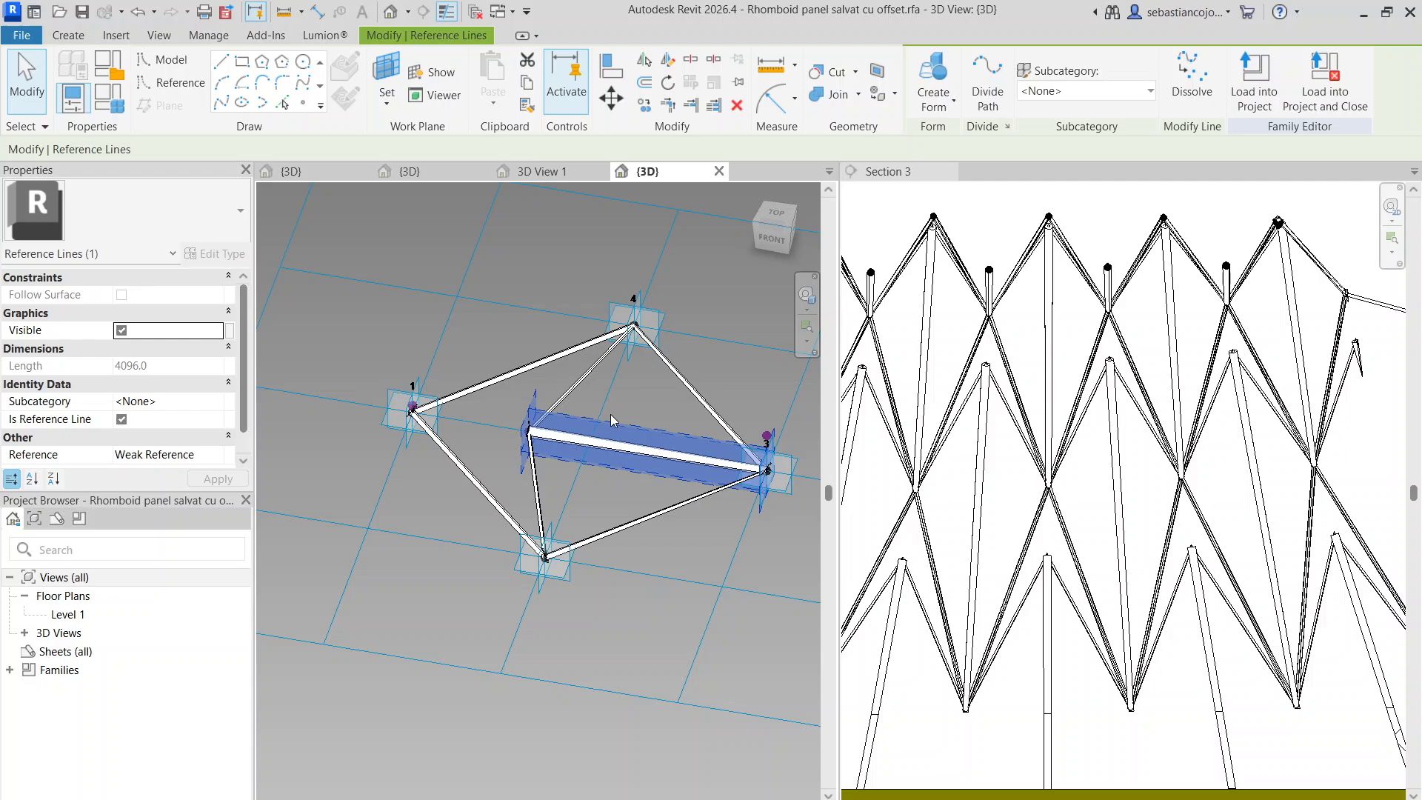
left_click(601, 375)
left_click(530, 493)
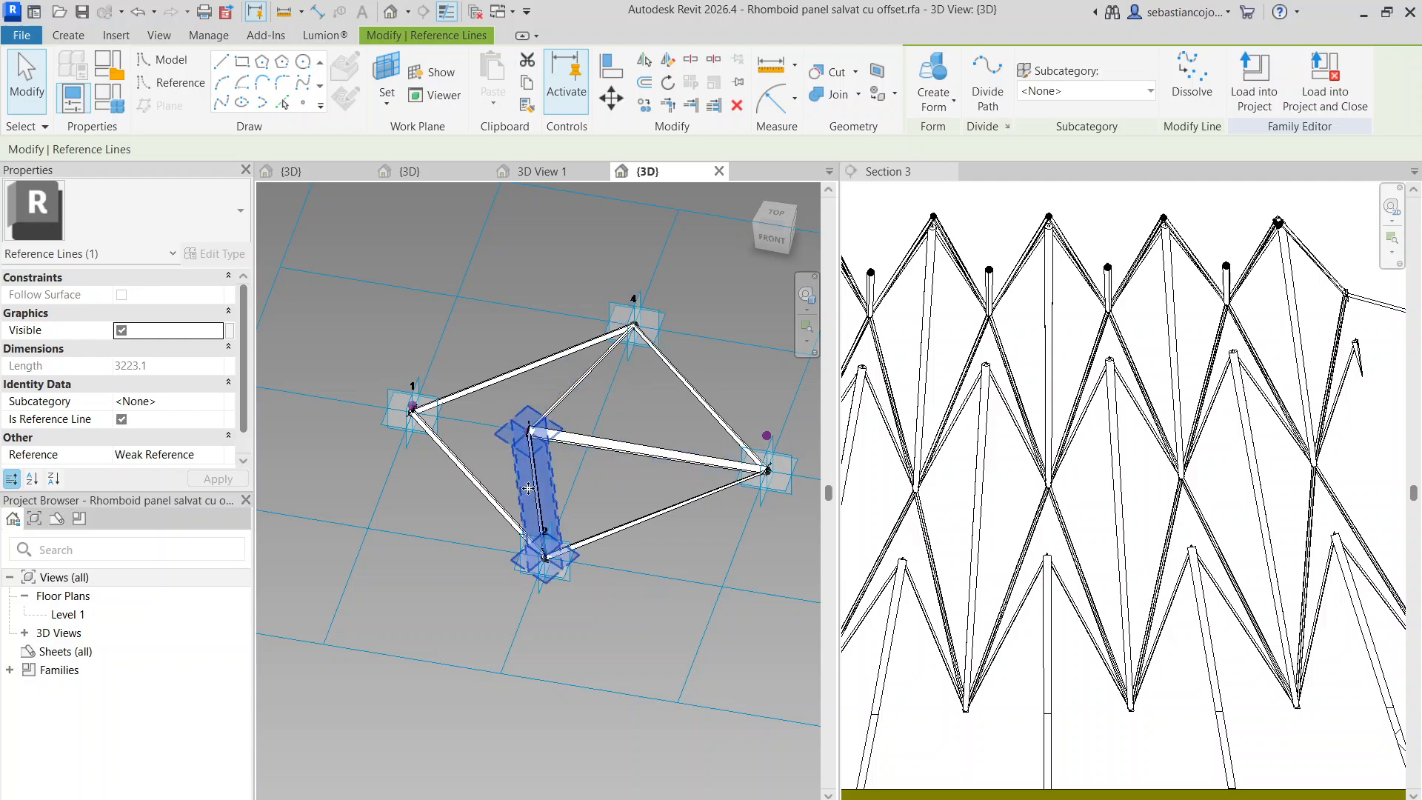
left_click(618, 234)
Switch to the New panel 3 family and inspect the central beam's profile, leaving profile editing without changes
left_click(444, 175)
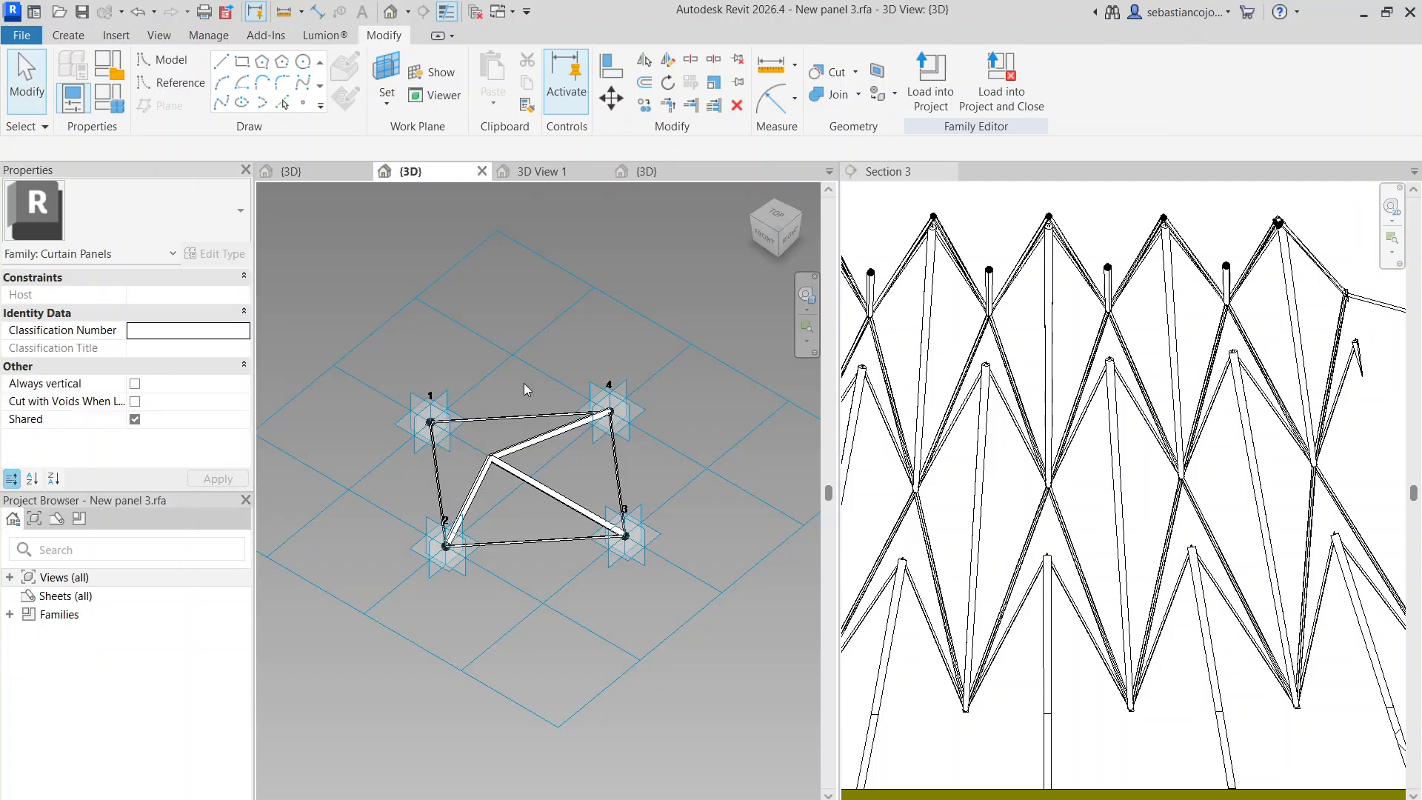
double_click(516, 477)
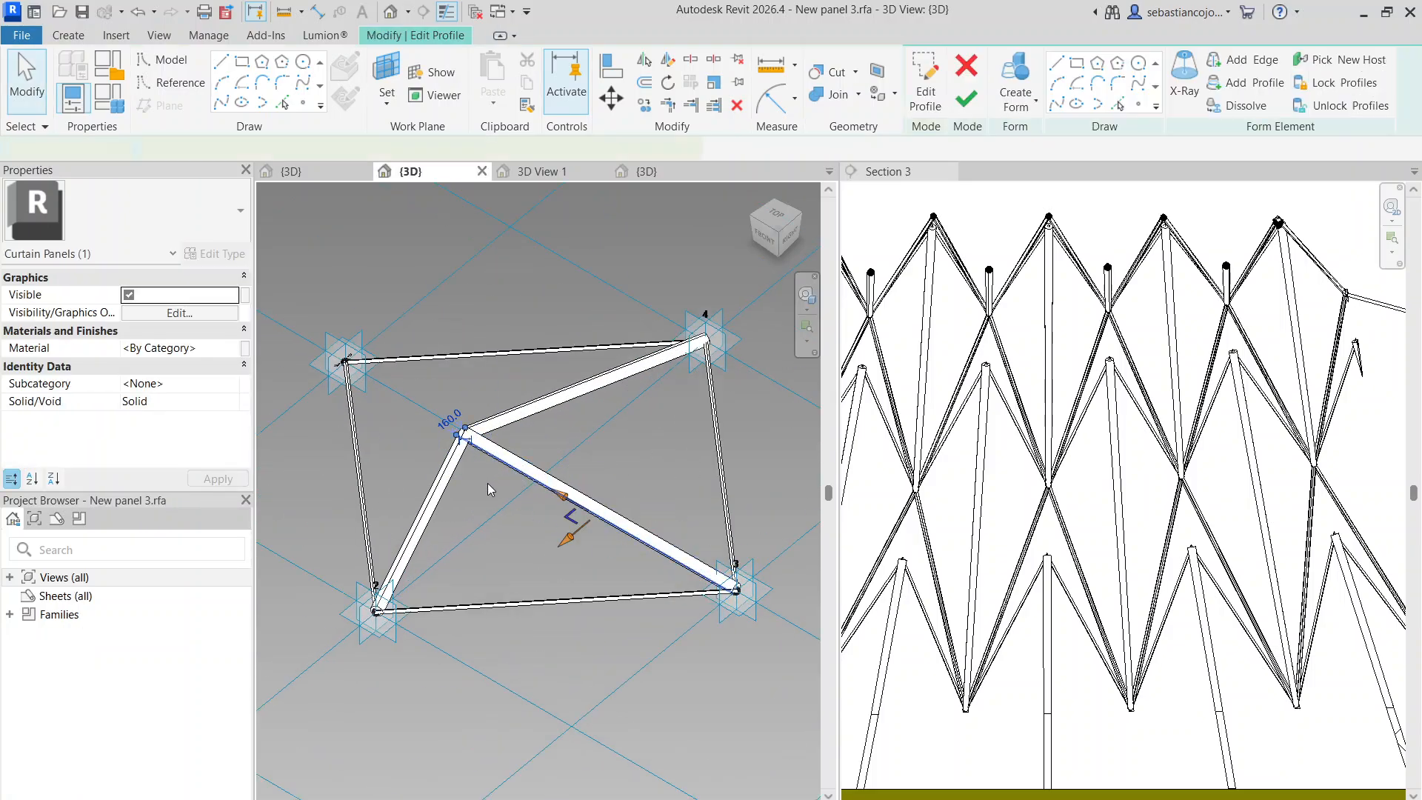
left_click(924, 66)
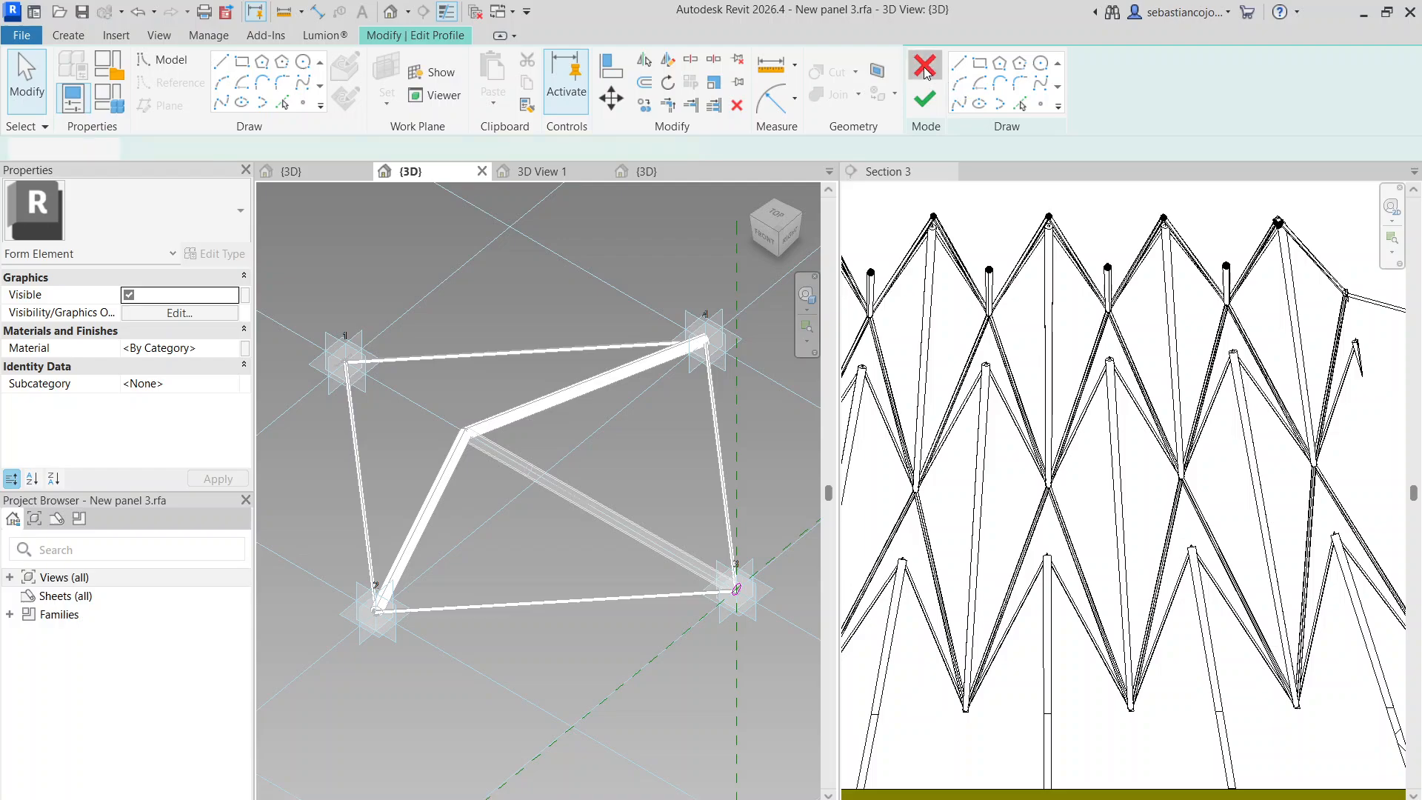
left_click(516, 471)
left_click(549, 514)
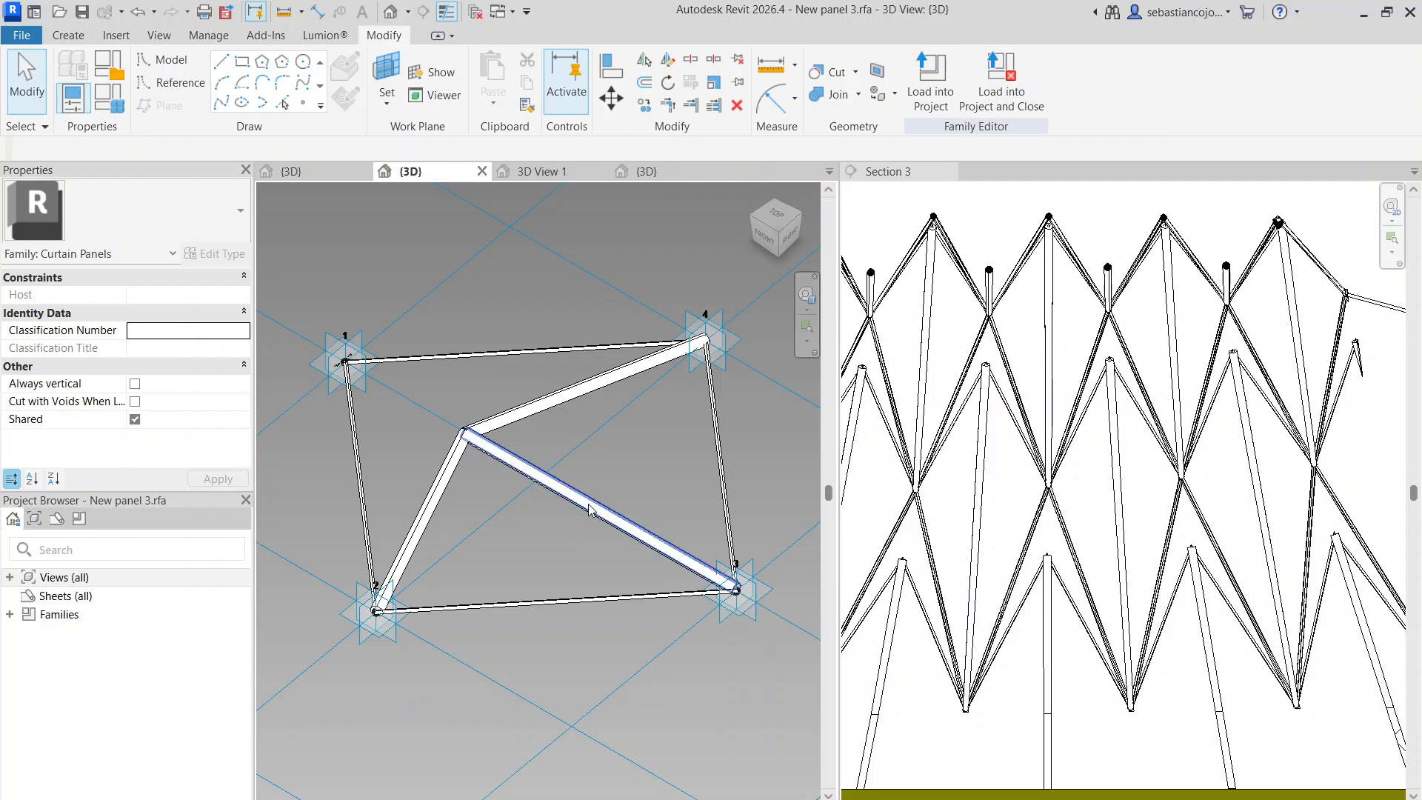
Delete the three inner beams with their reference lines, keeping only the outer frame of New panel 3
left_click(579, 512)
left_click(477, 486)
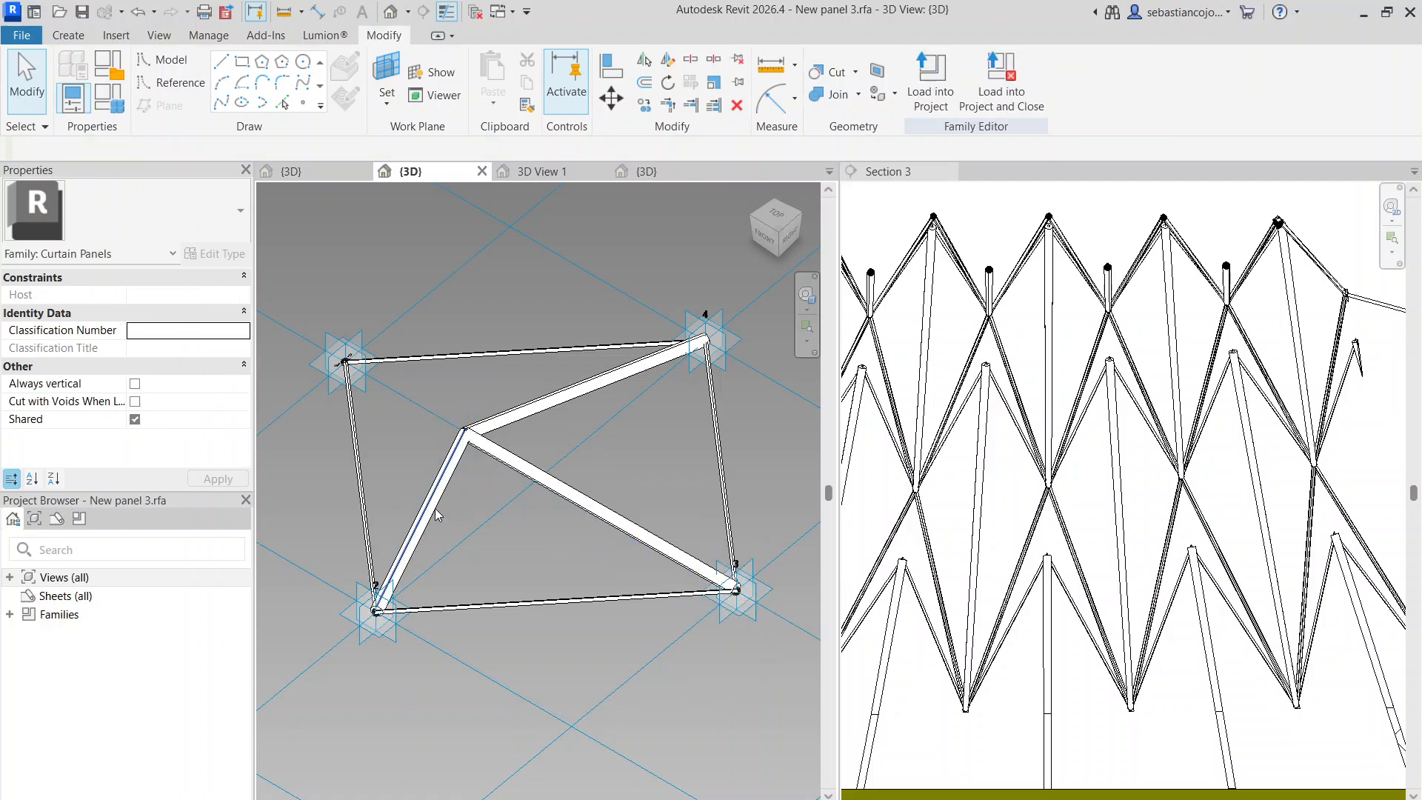
left_click(436, 509)
left_click(478, 475)
scroll(478, 475, "up", 3)
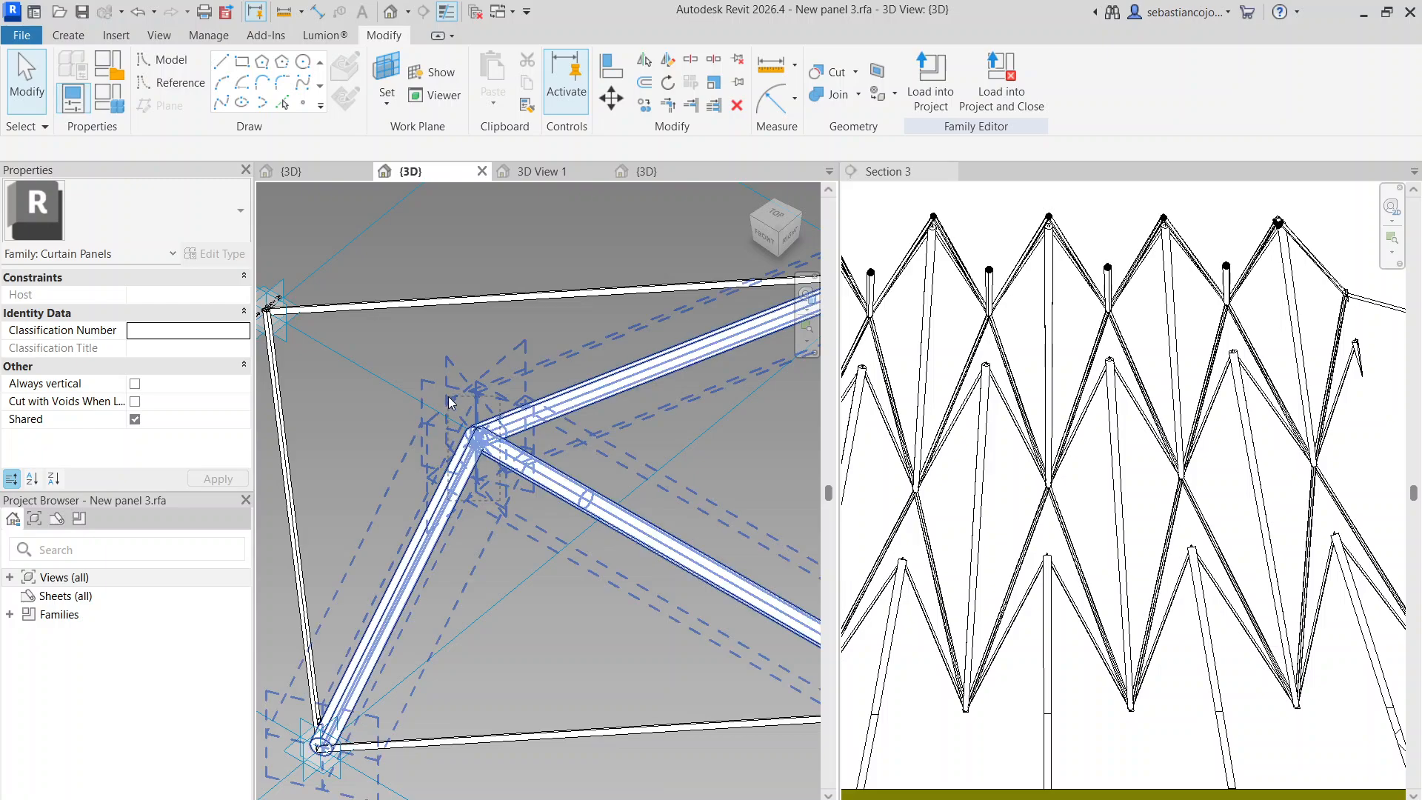
left_click_drag(506, 530, 471, 398)
key("Delete")
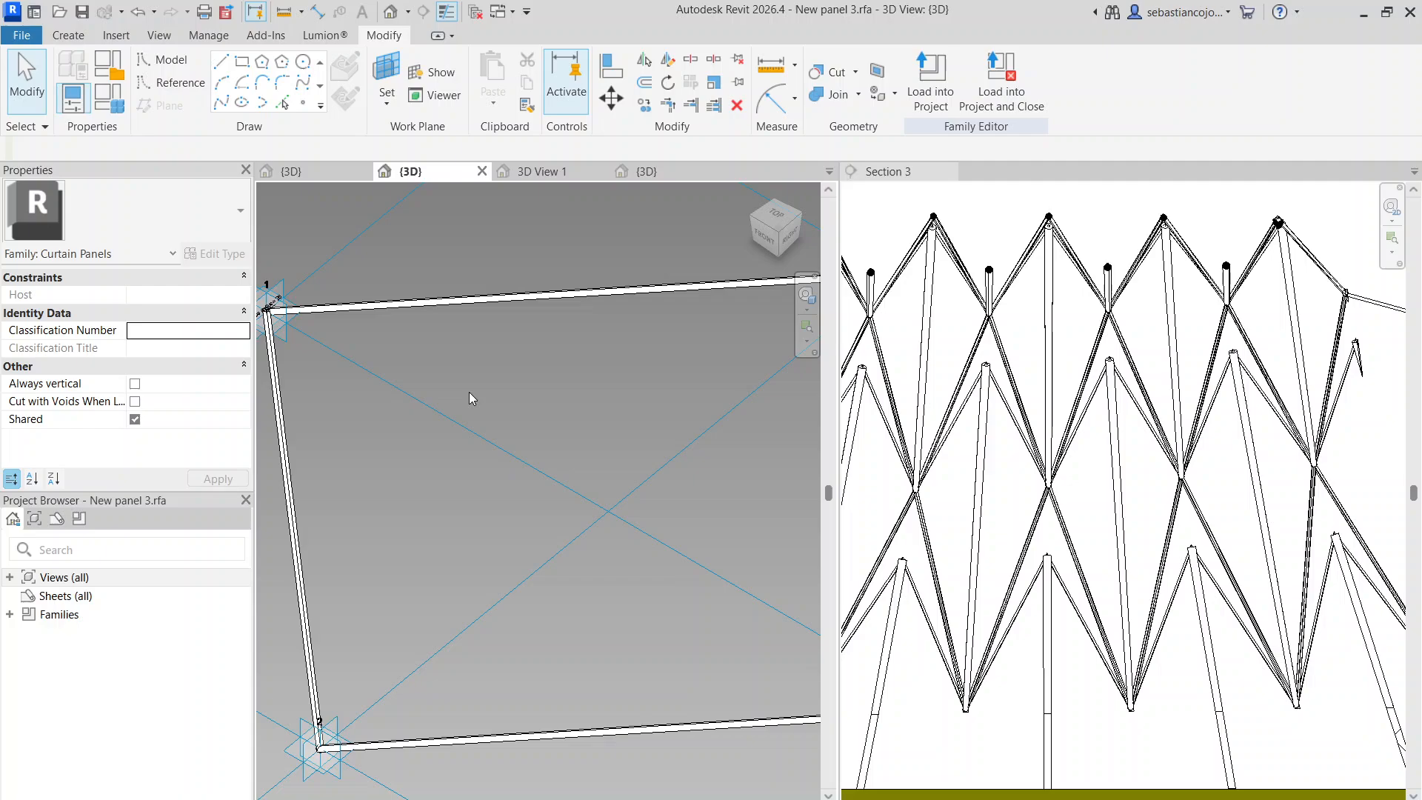
scroll(422, 330, "down", 3)
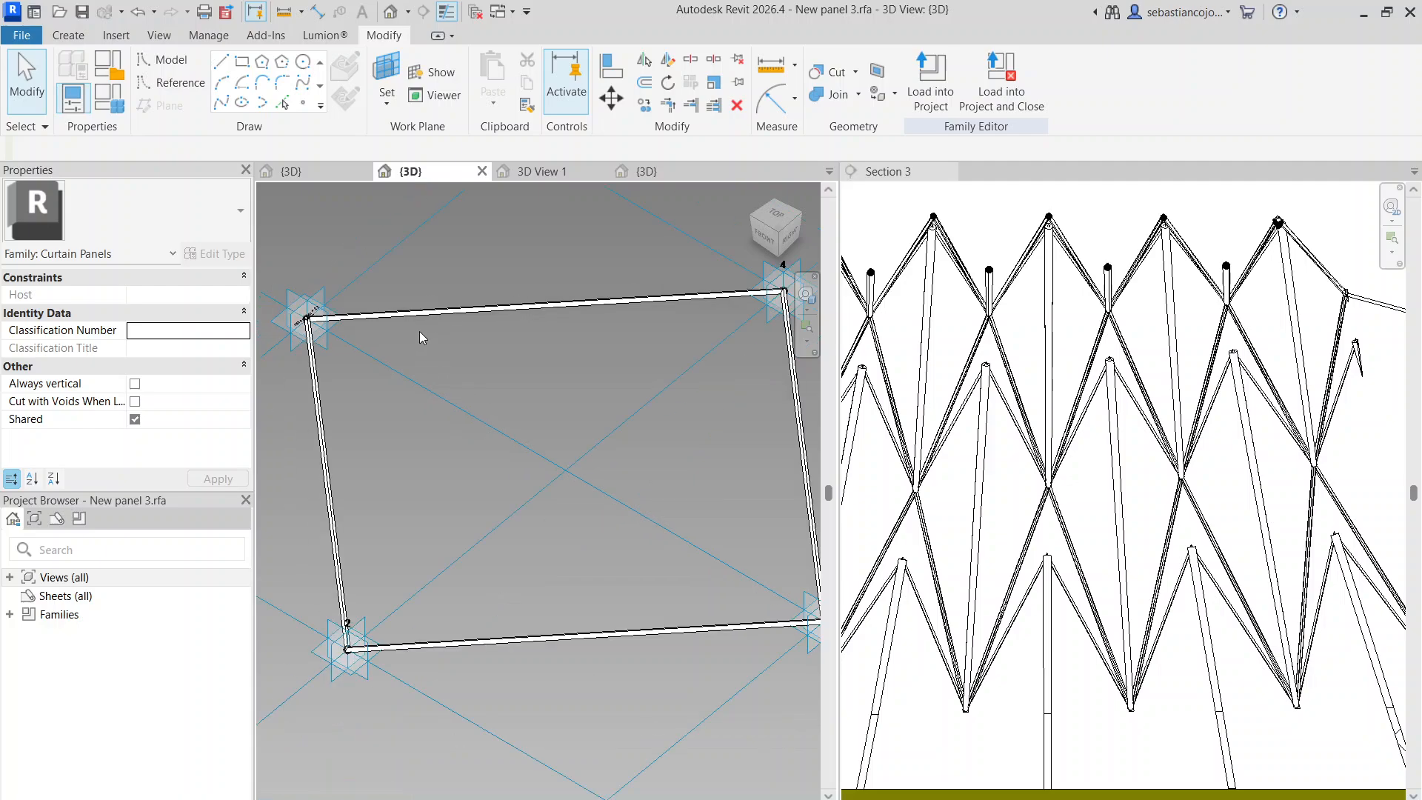
left_click(181, 83)
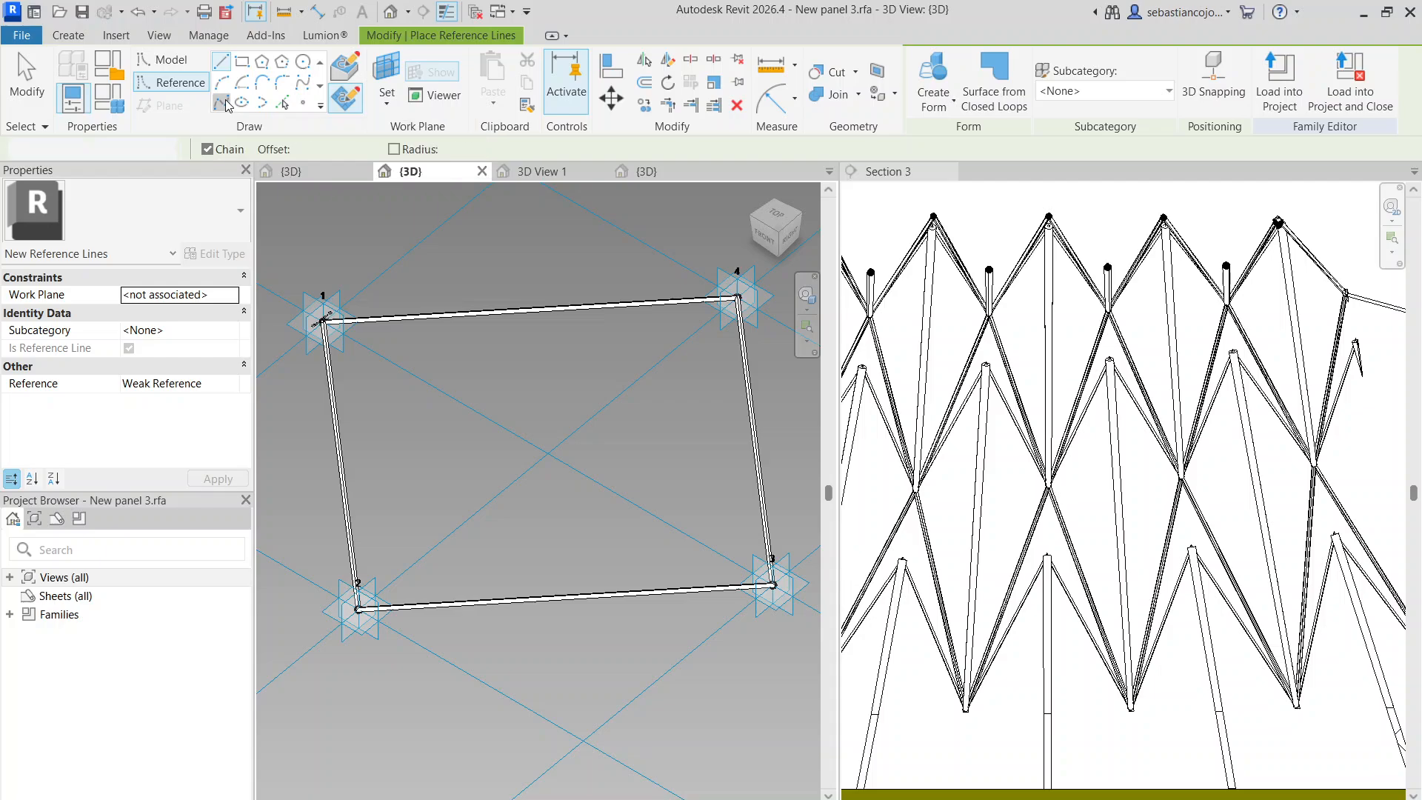
left_click(222, 103)
left_click(388, 95)
left_click(443, 136)
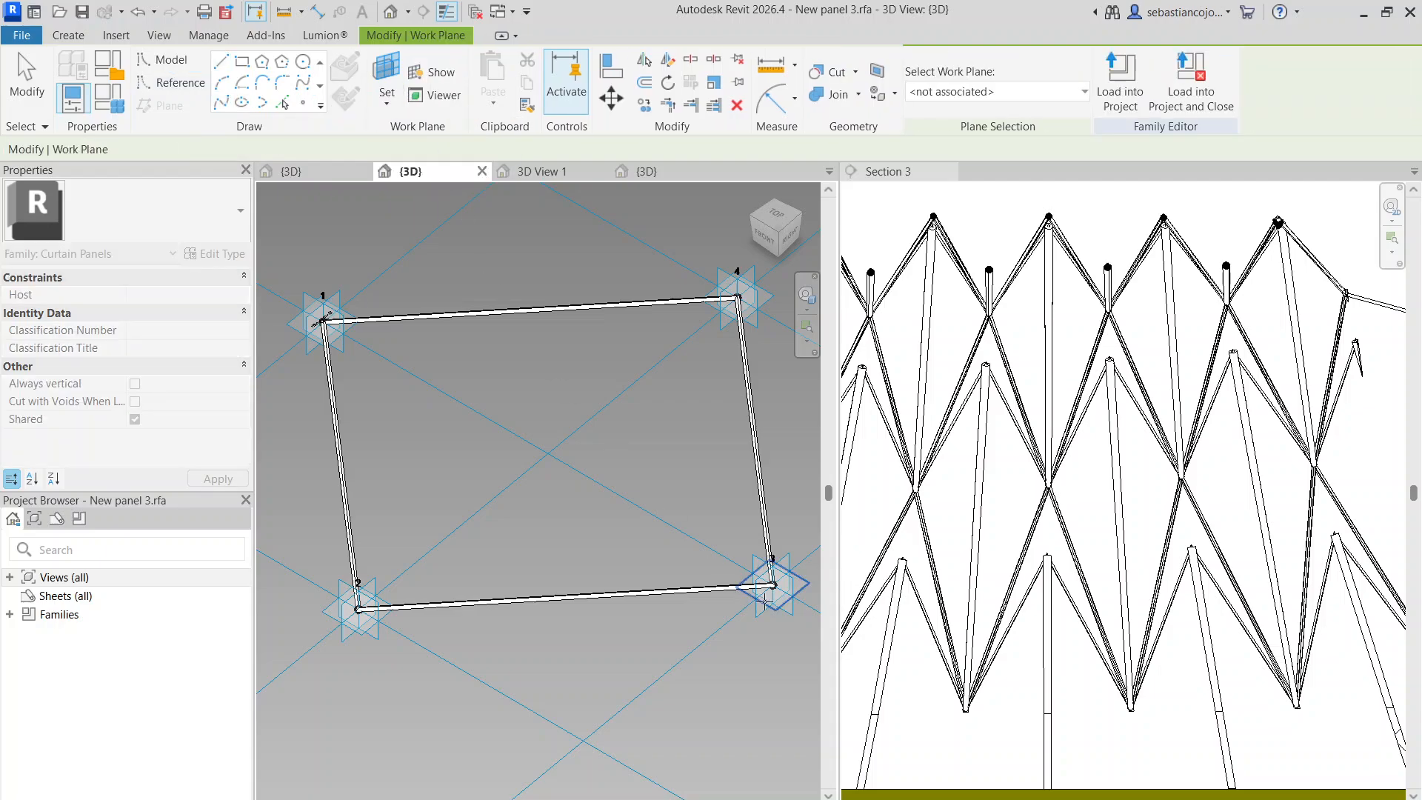
left_click(774, 584)
scroll(780, 590, "up", 5)
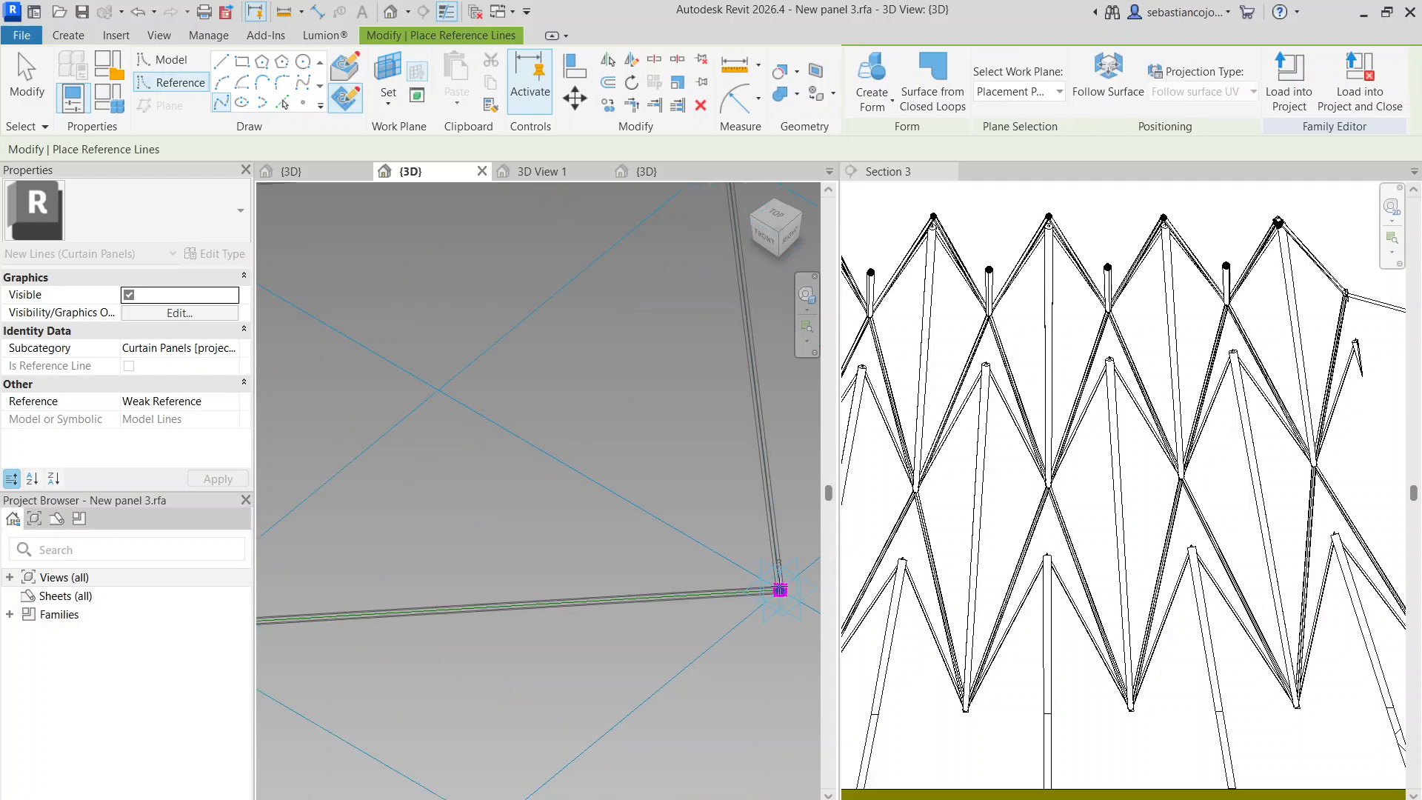
scroll(566, 431, "down", 5)
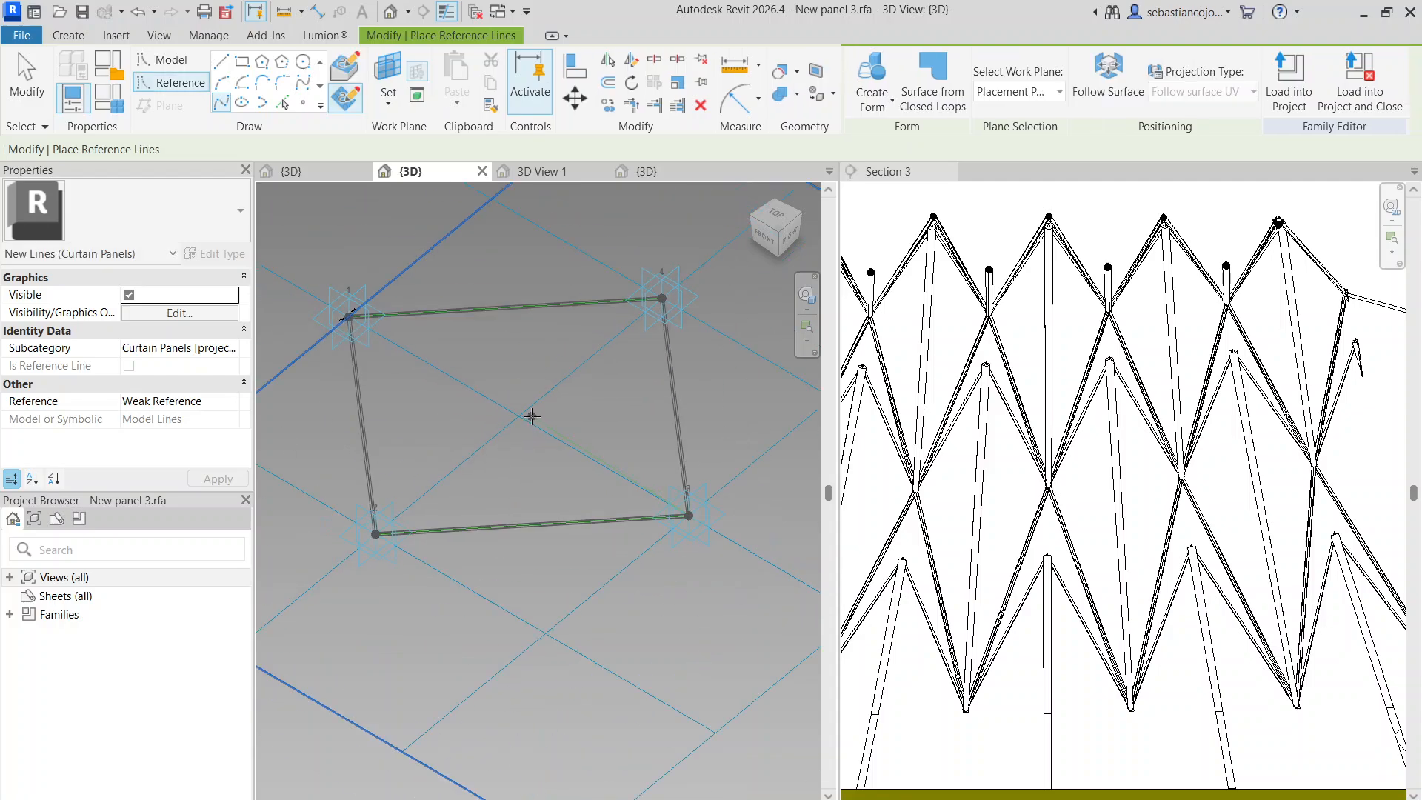
key("Escape")
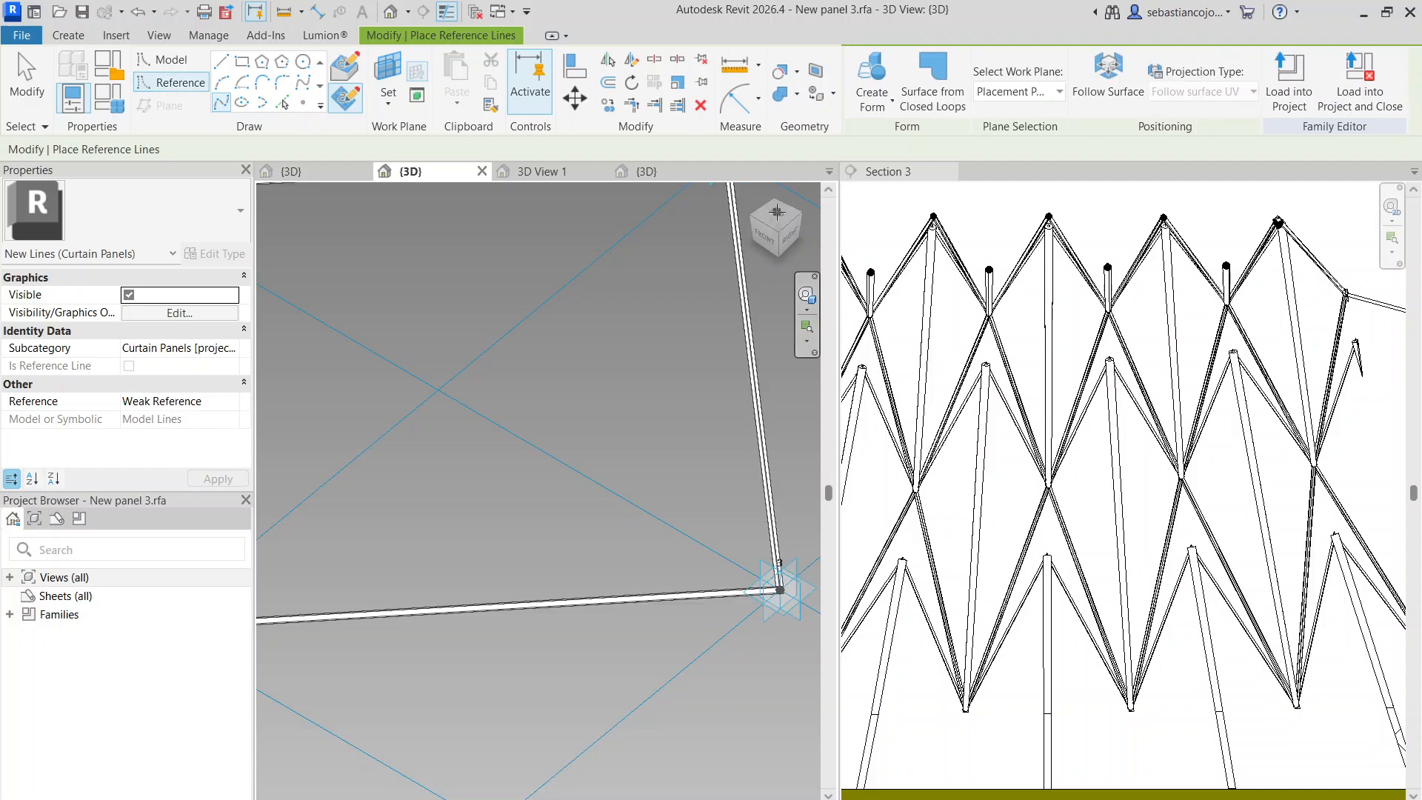
key("Escape")
In top view, draw a spline reference line on point 3's work plane, running along the horizontal axis past the centre toward point 1
left_click(777, 221)
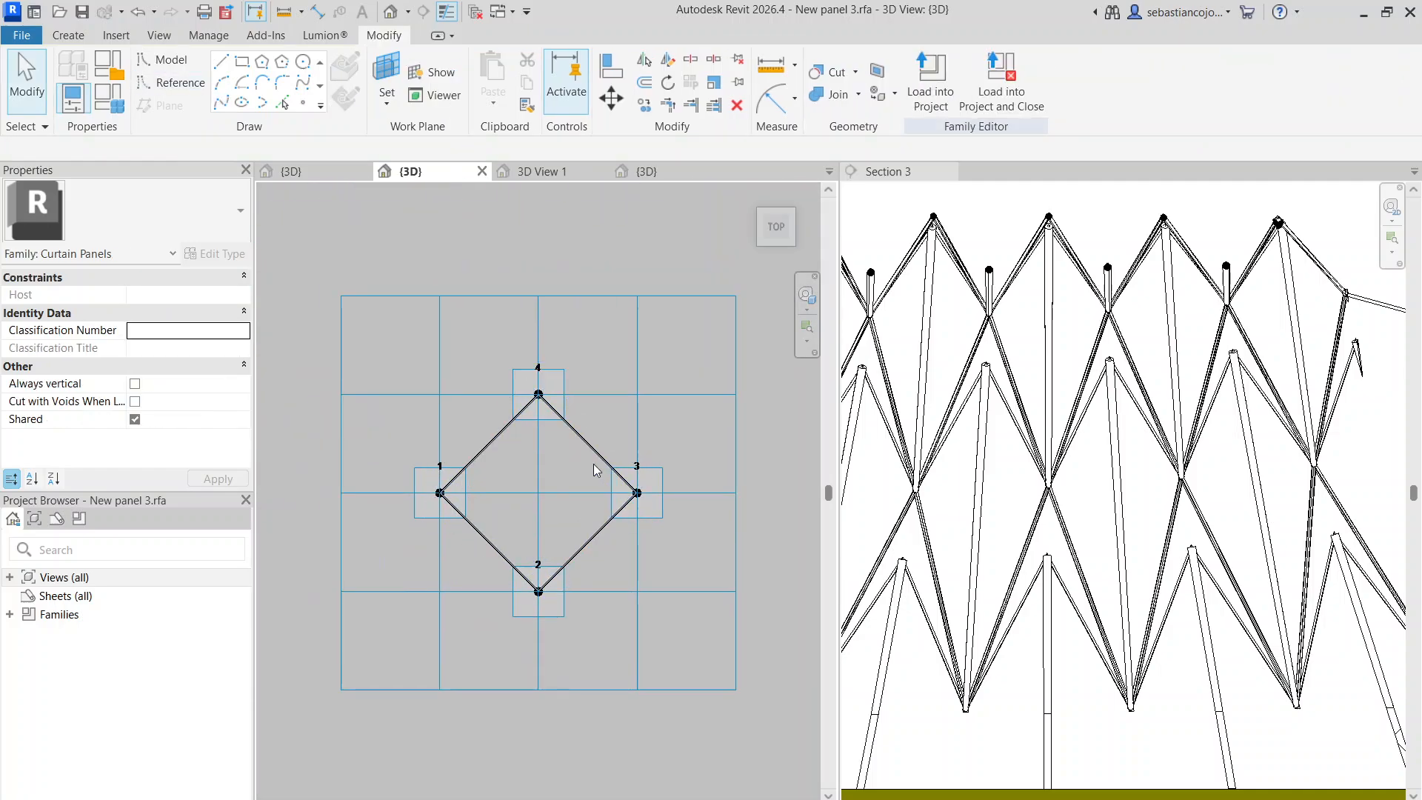
left_click(178, 82)
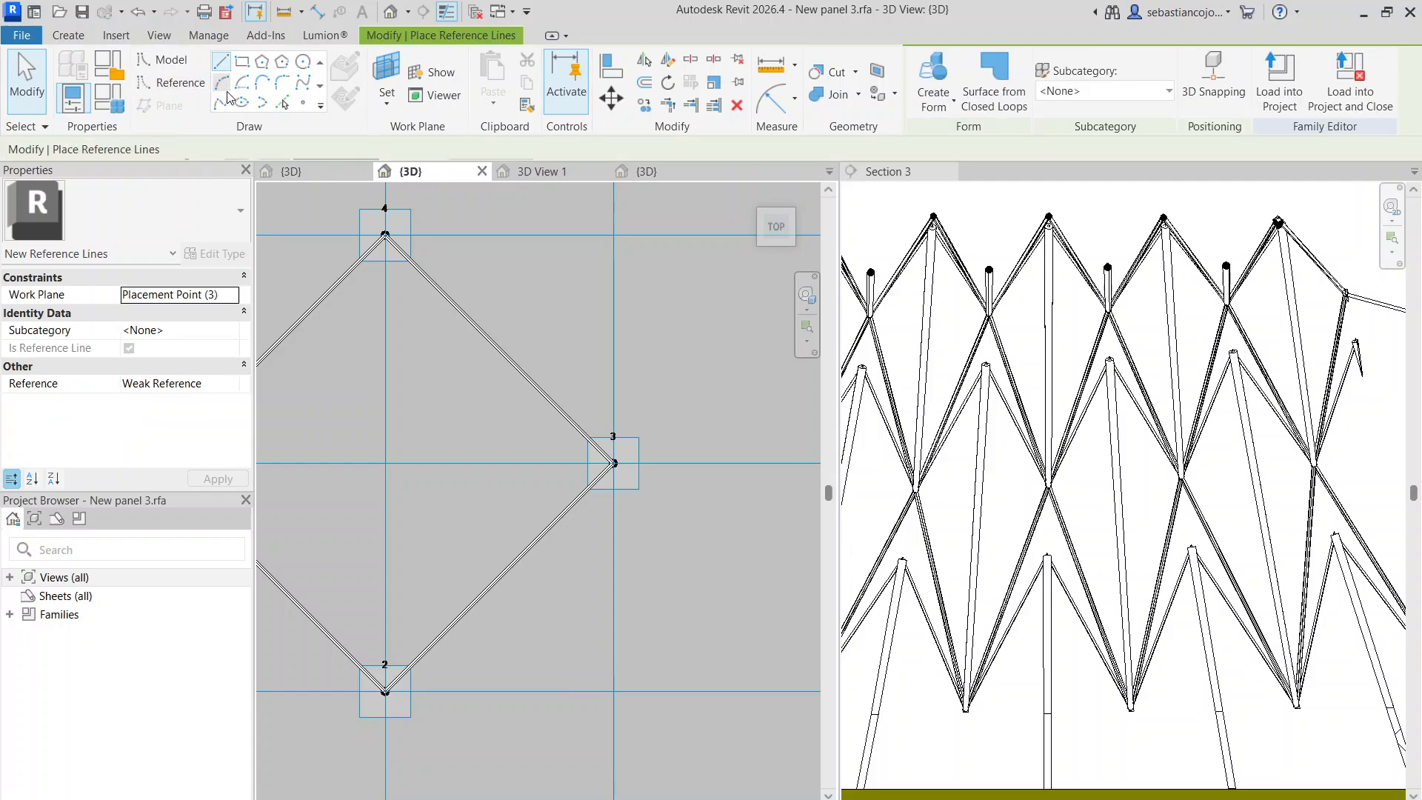
left_click(387, 93)
left_click(641, 450)
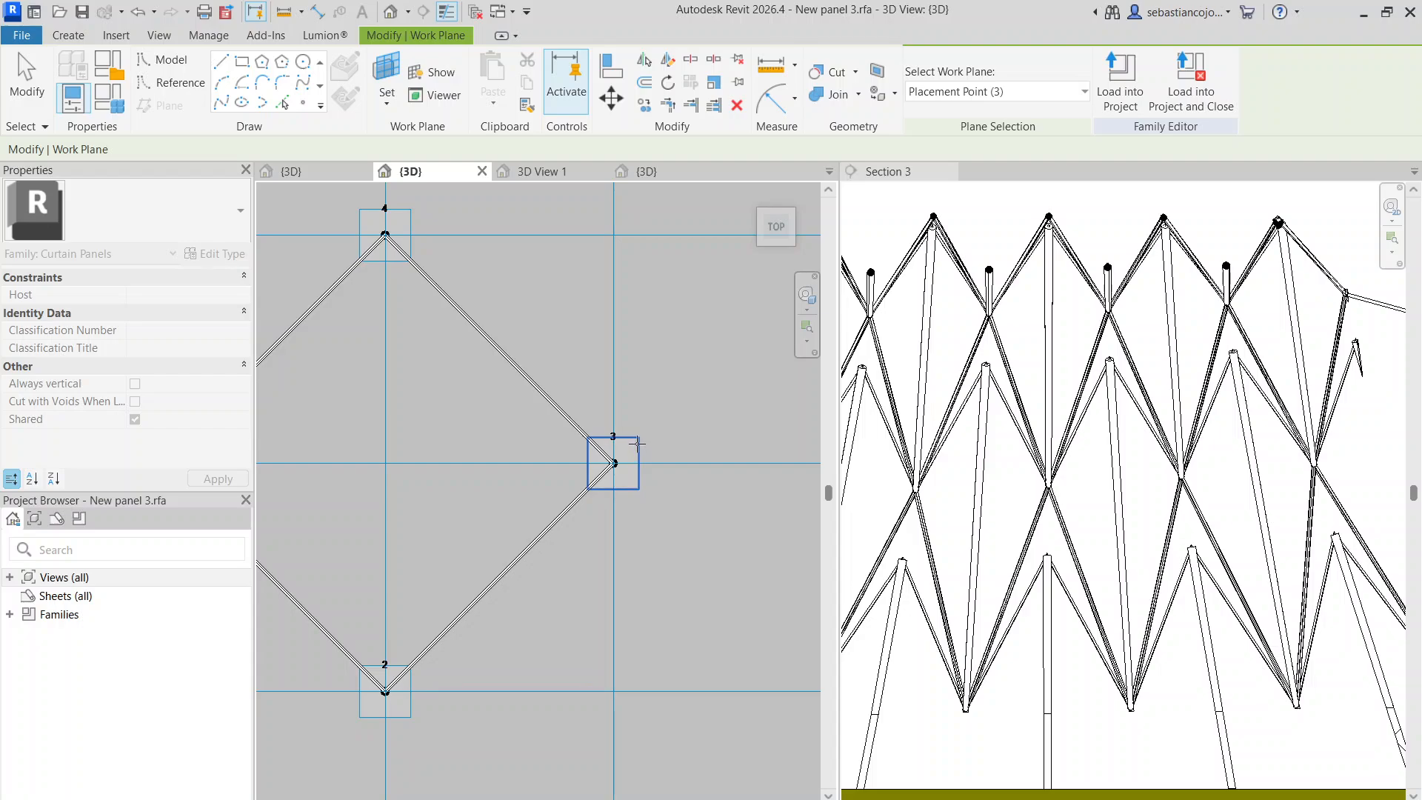
left_click(613, 463)
middle_click_drag(439, 486, 588, 476)
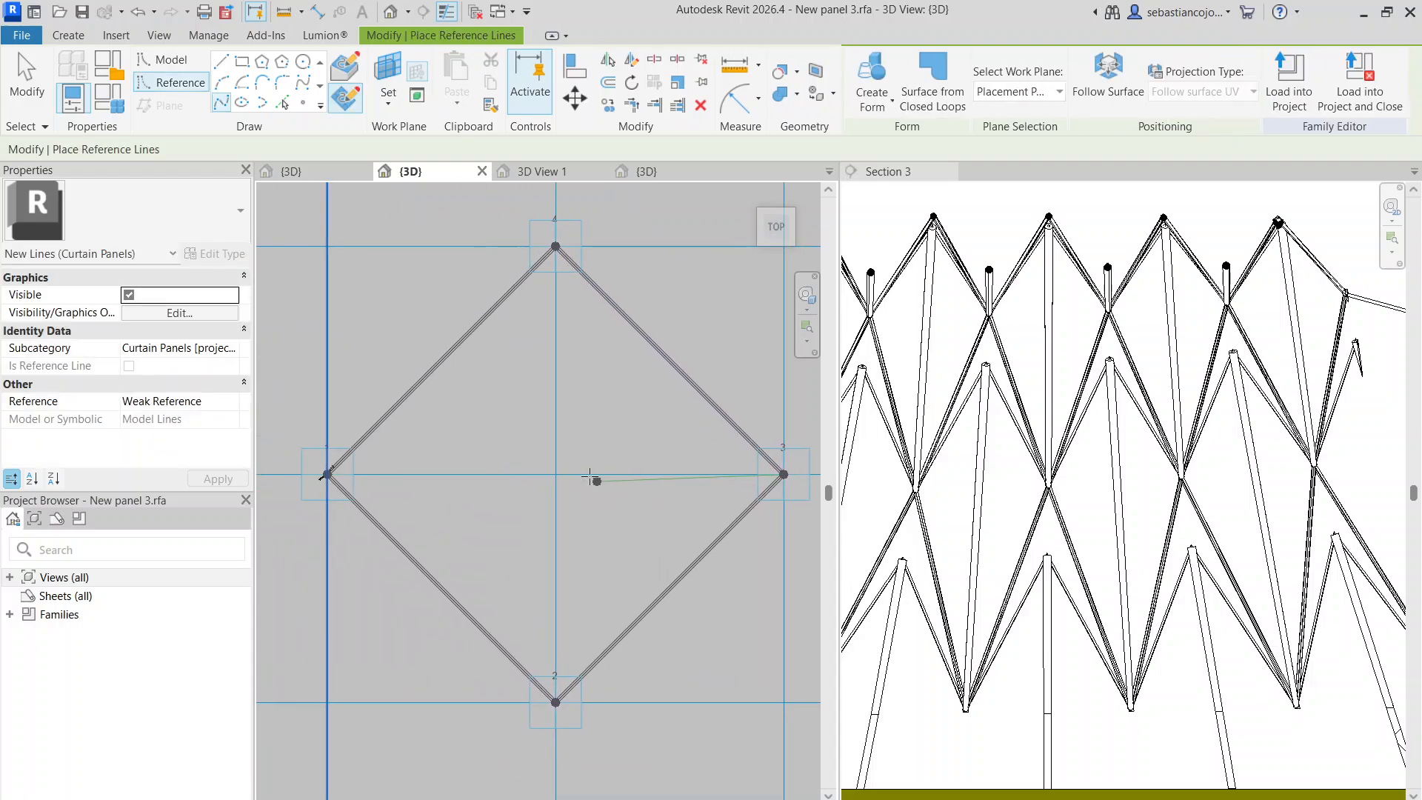
scroll(560, 473, "up", 4)
scroll(534, 478, "down", 2)
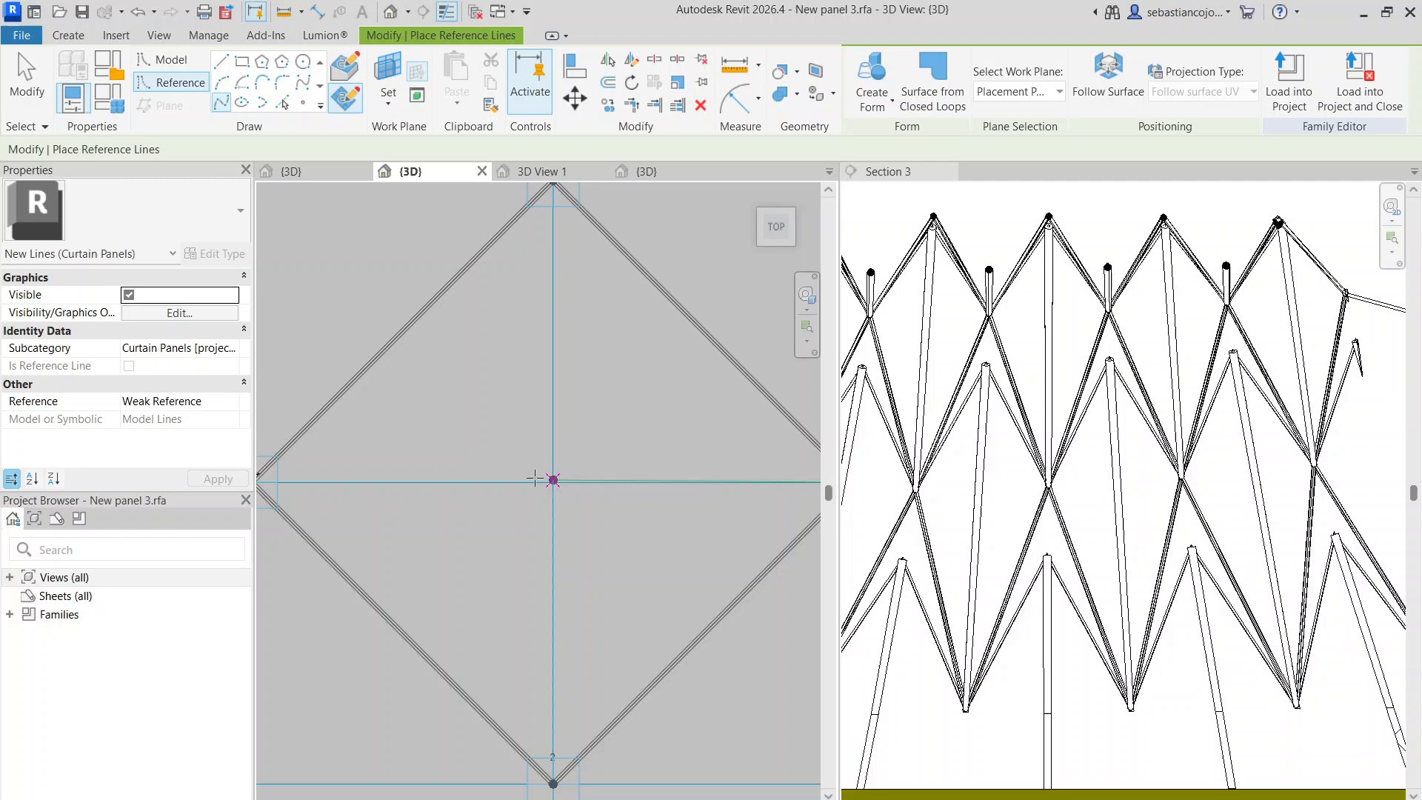
left_click(423, 482)
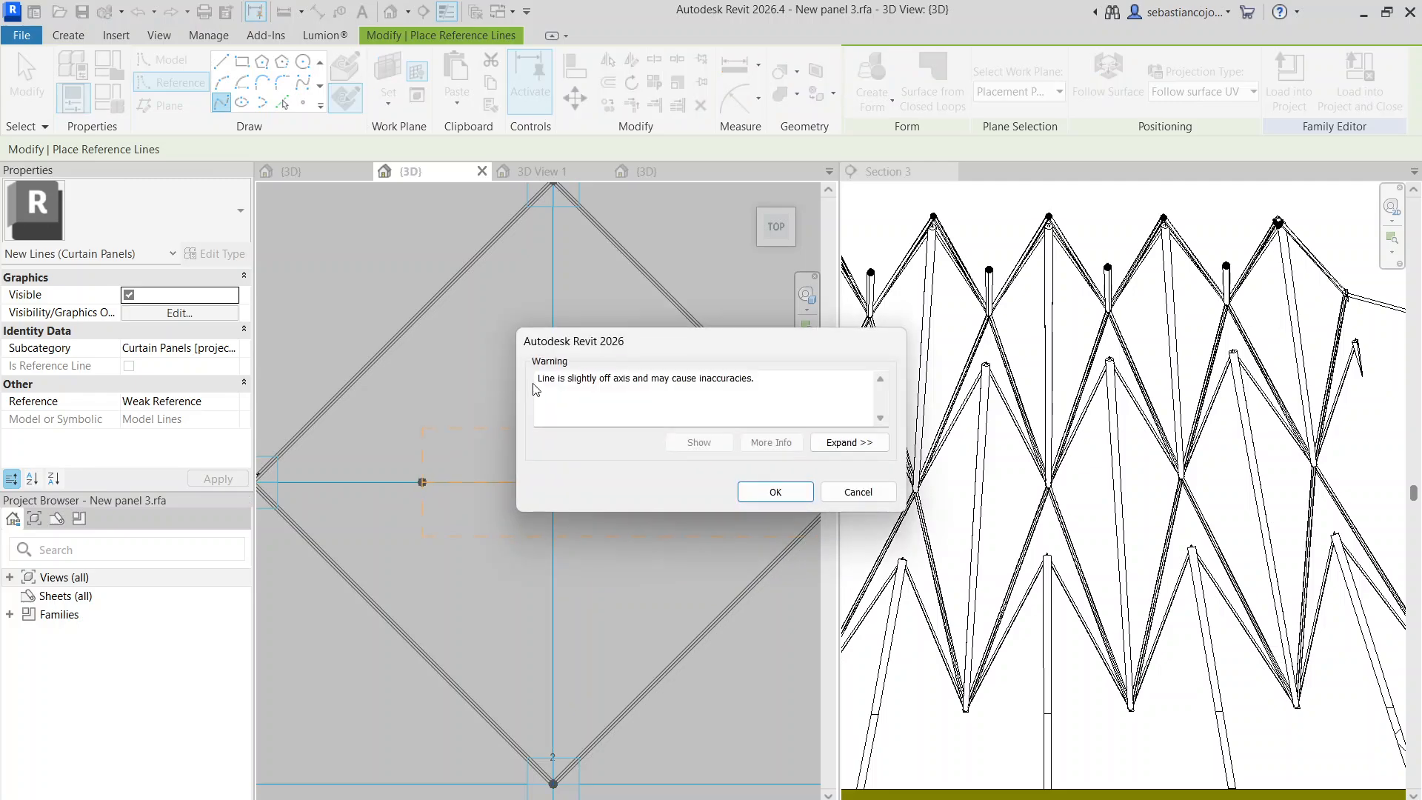
left_click(766, 492)
scroll(533, 415, "down", 3)
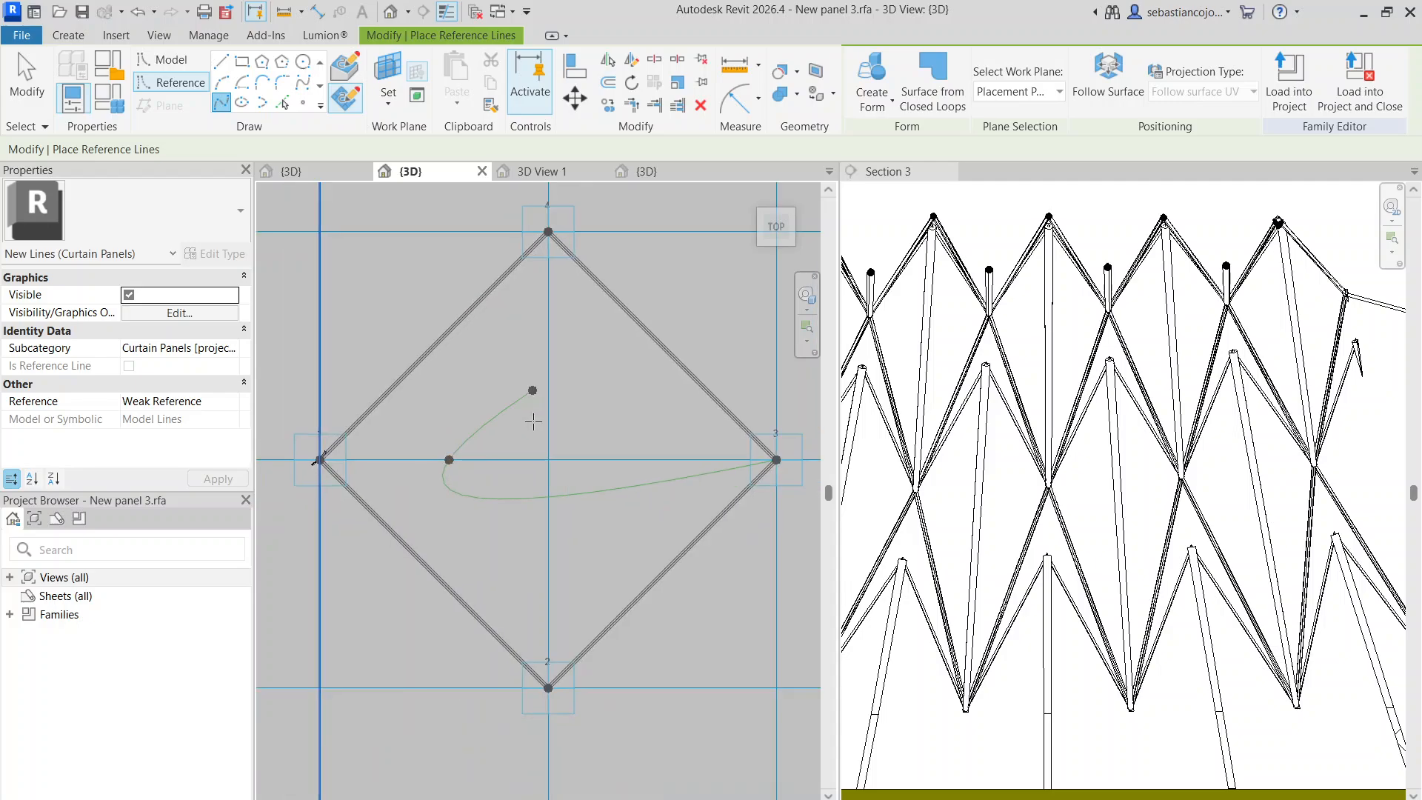
key("Escape")
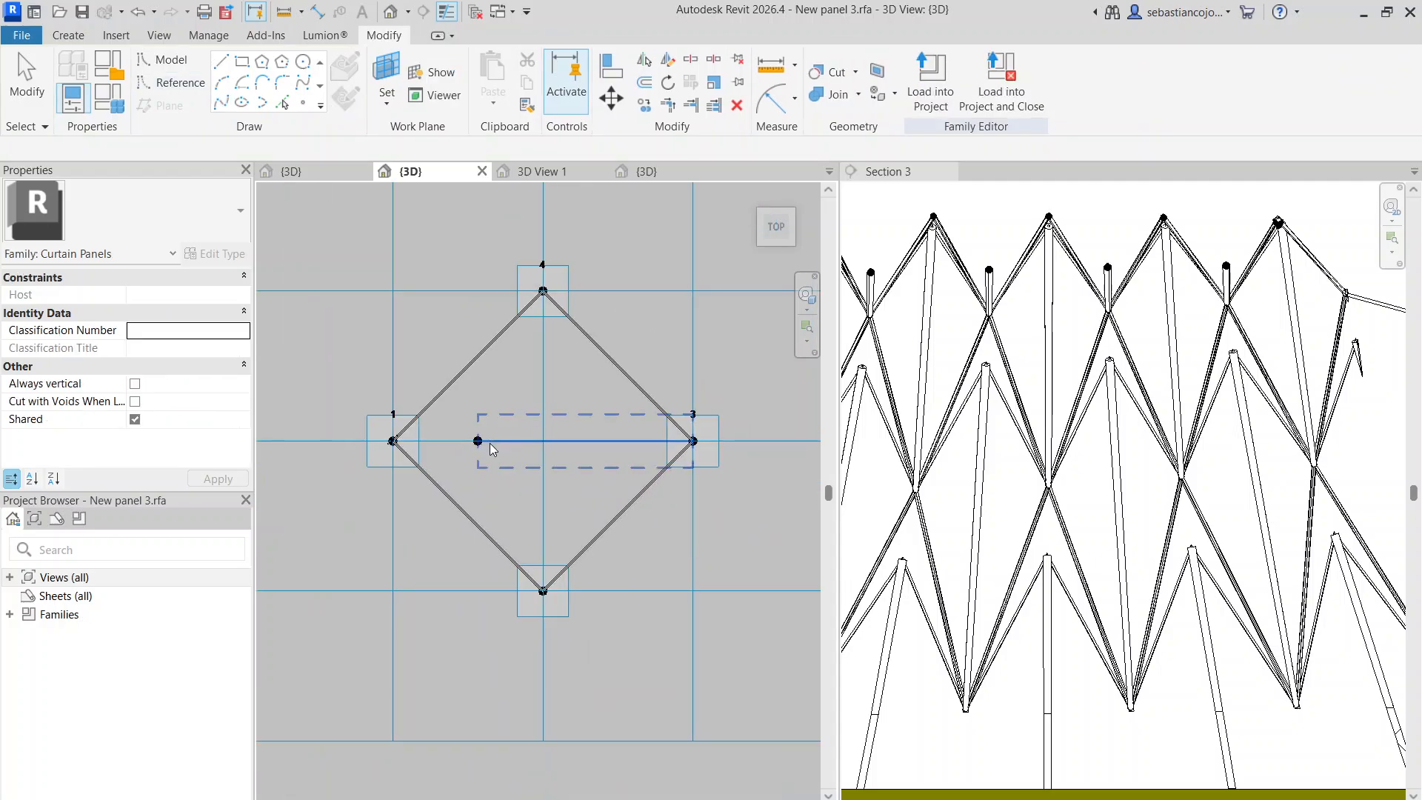
left_click(490, 445)
key("Delete")
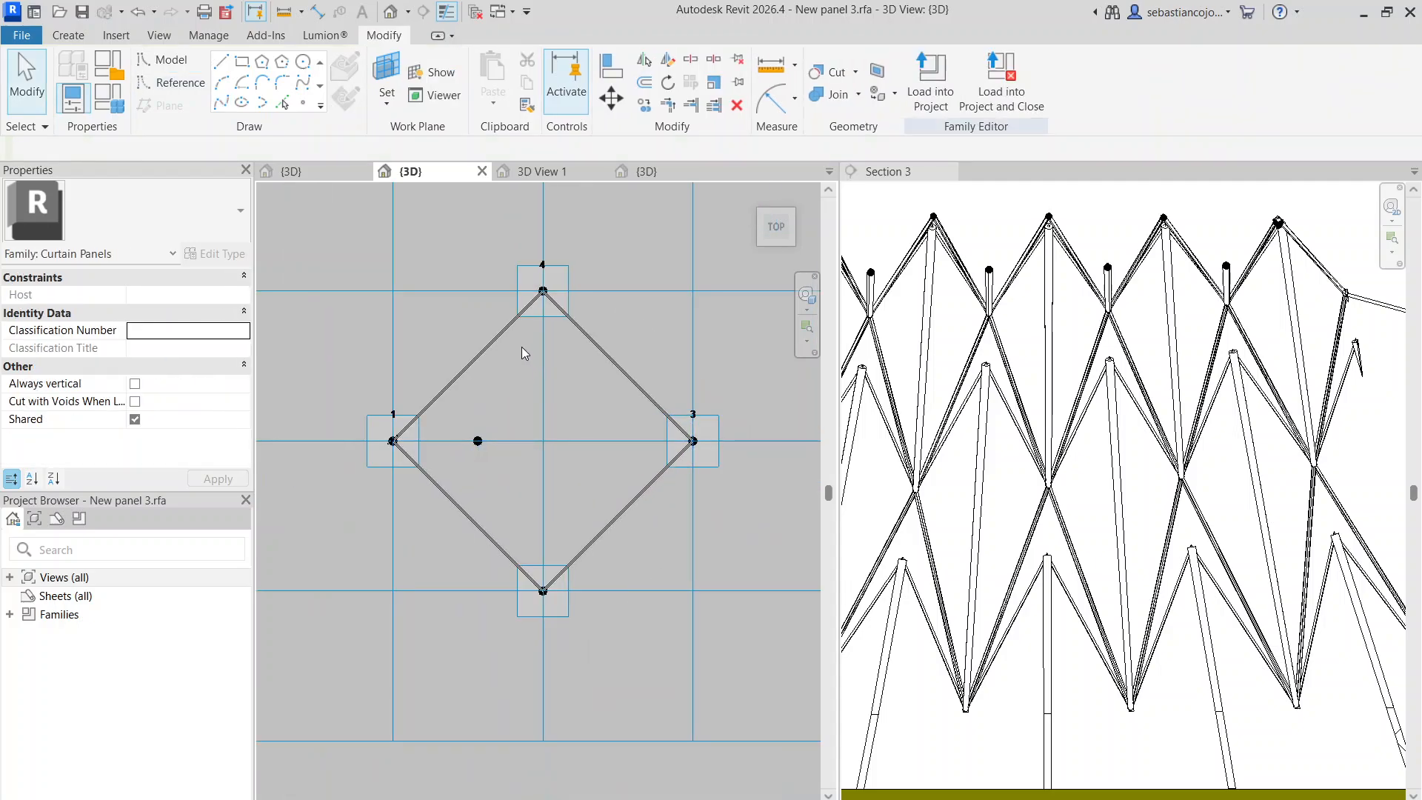
Draw a straight reference line from point 4 to the central line's free end and select it
left_click(195, 82)
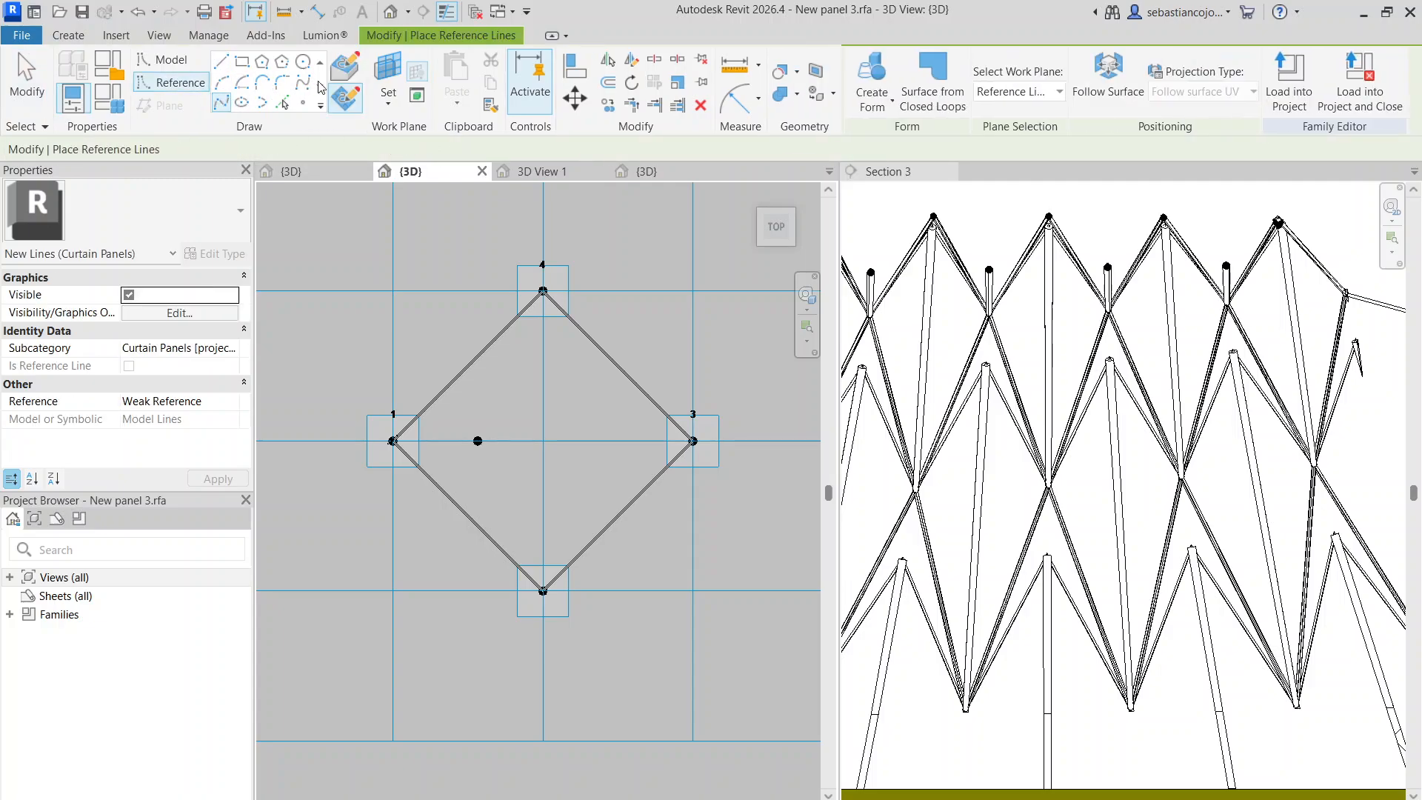
left_click(388, 97)
left_click(393, 138)
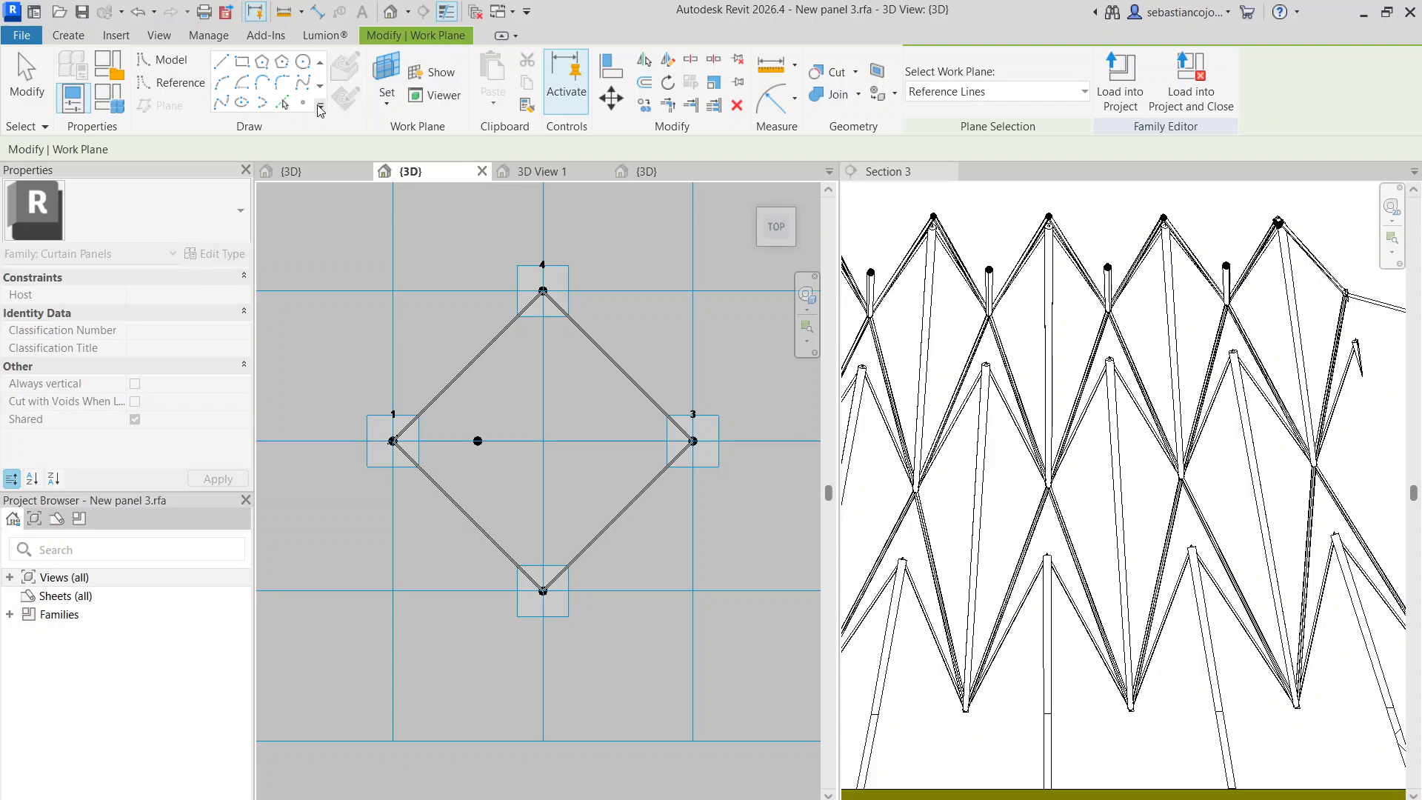
left_click(201, 84)
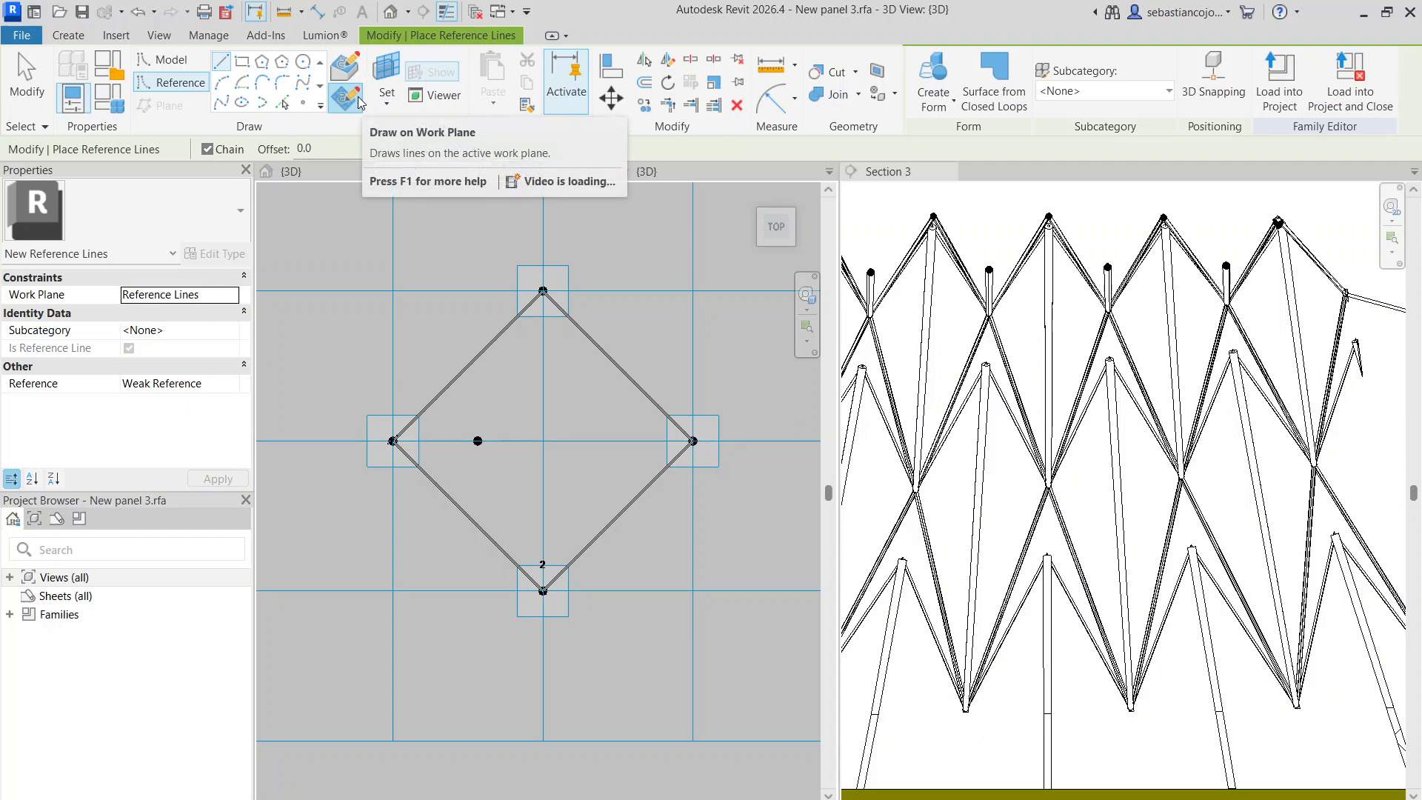
left_click(543, 290)
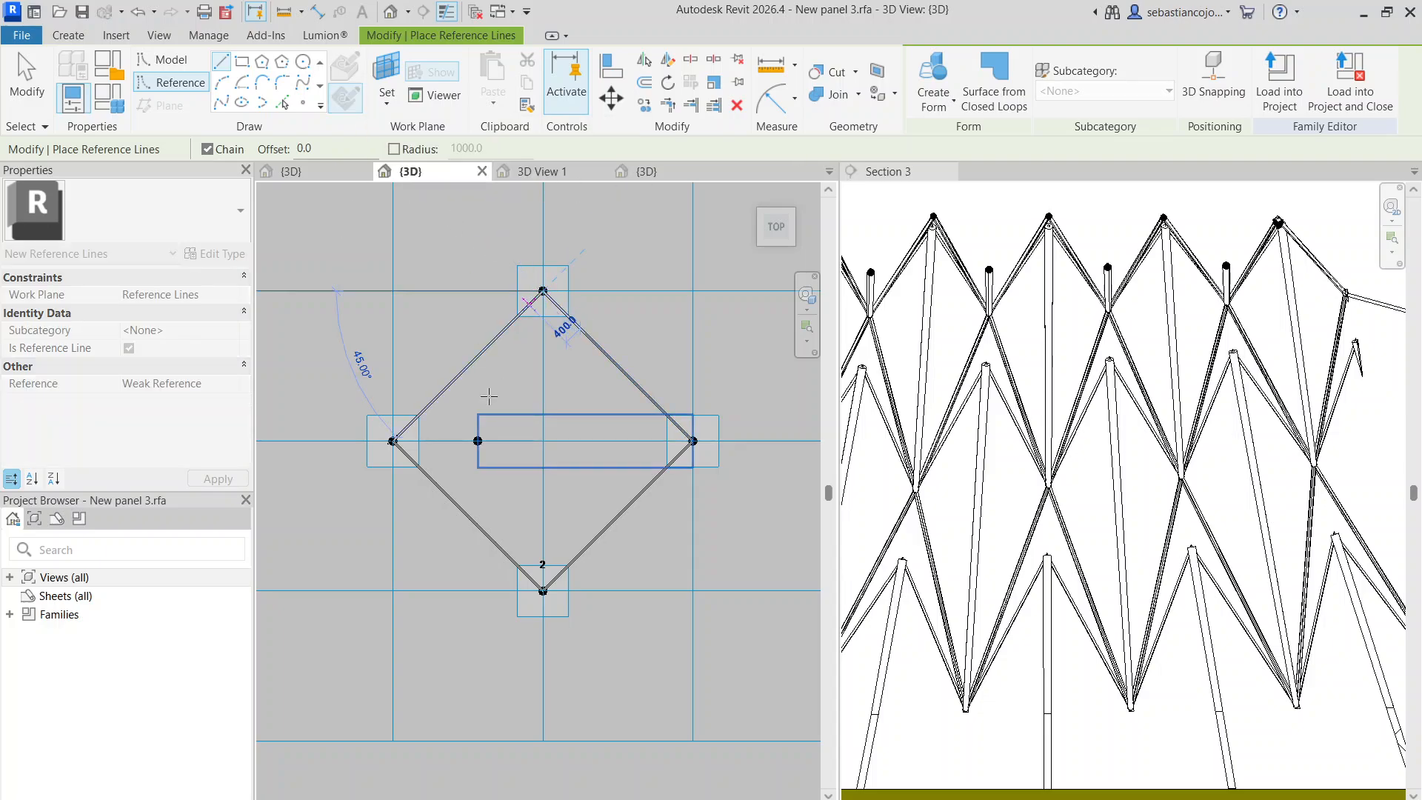
left_click(478, 441)
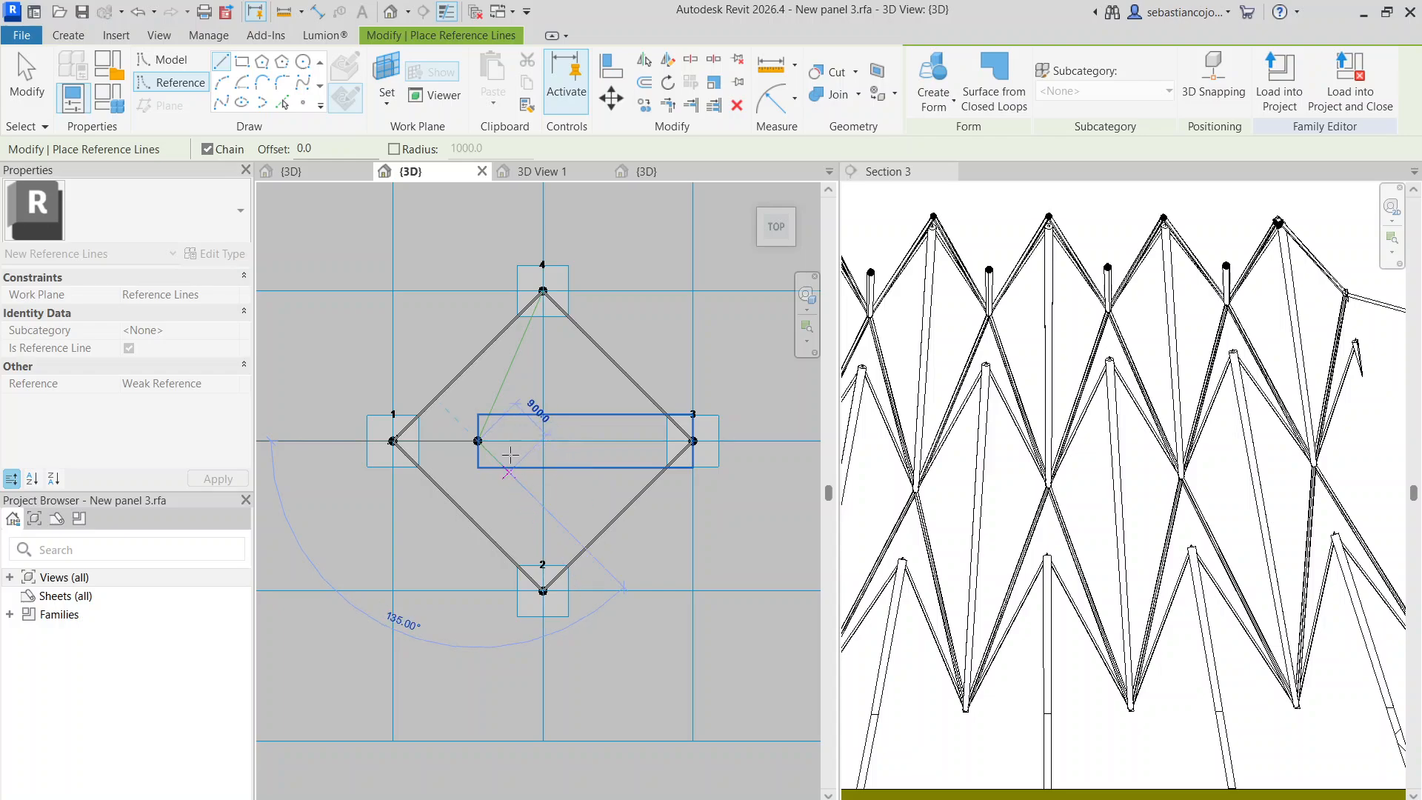
key("Escape")
key("Escape")
left_click(500, 385)
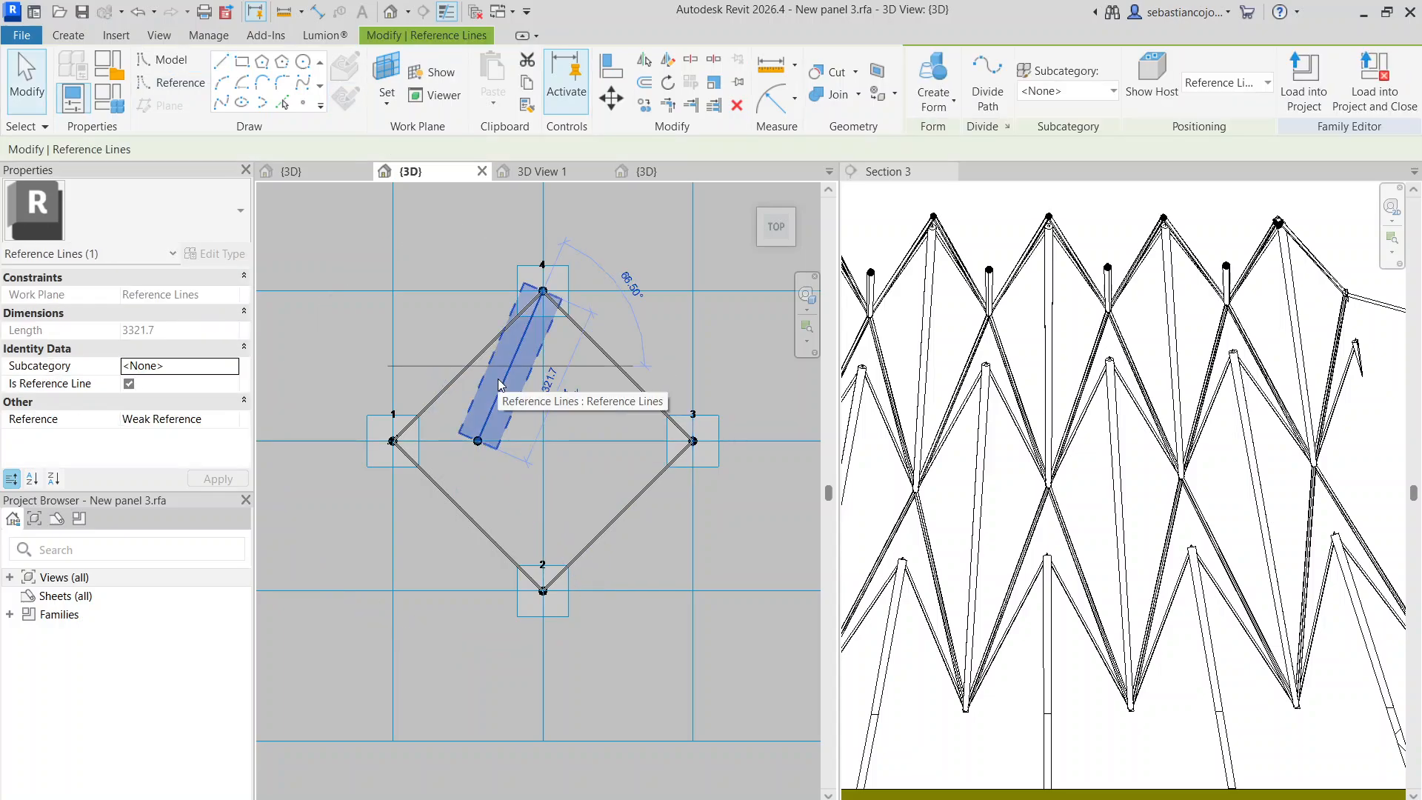
Replace the straight reference line with spline reference lines from the central line's free end to points 4 and 2
key("Delete")
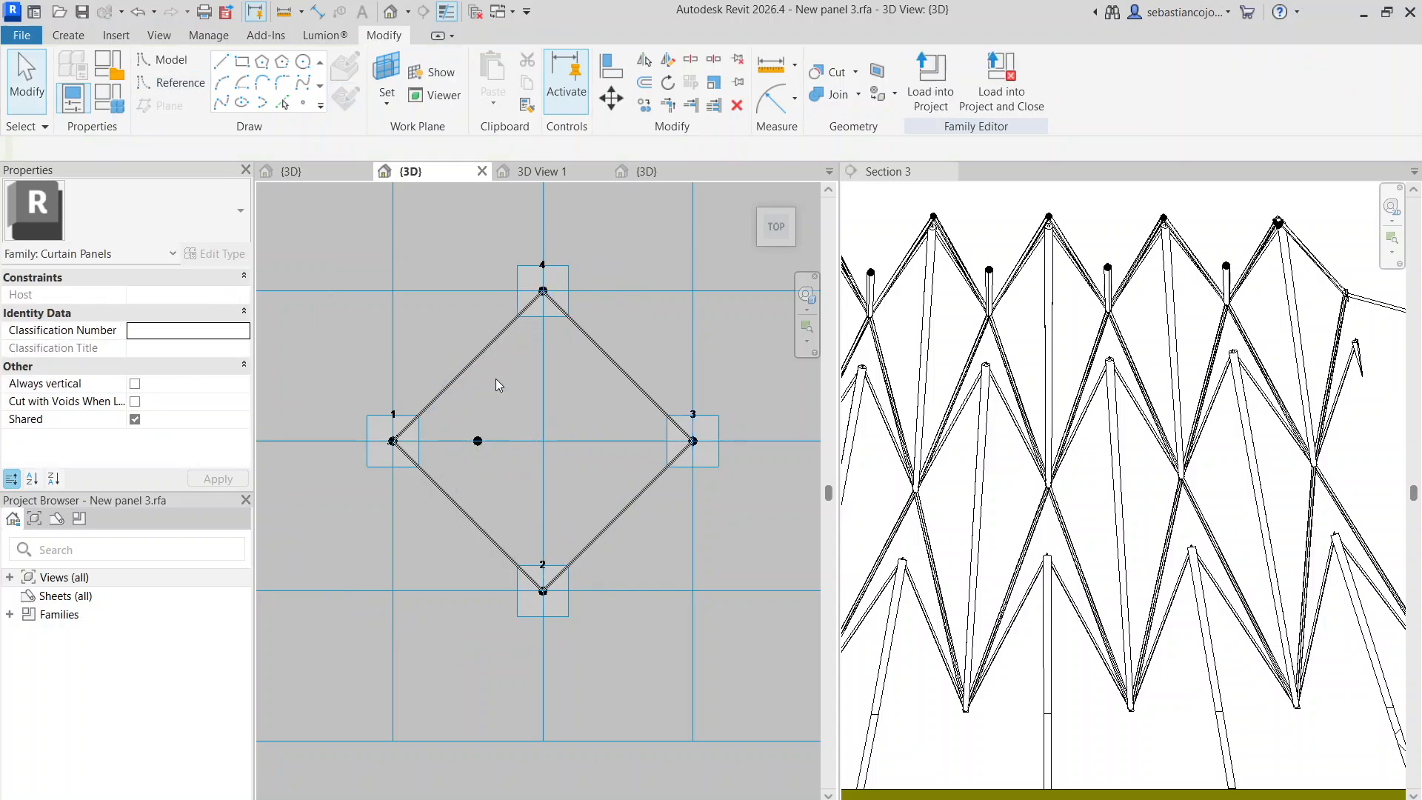
left_click(229, 104)
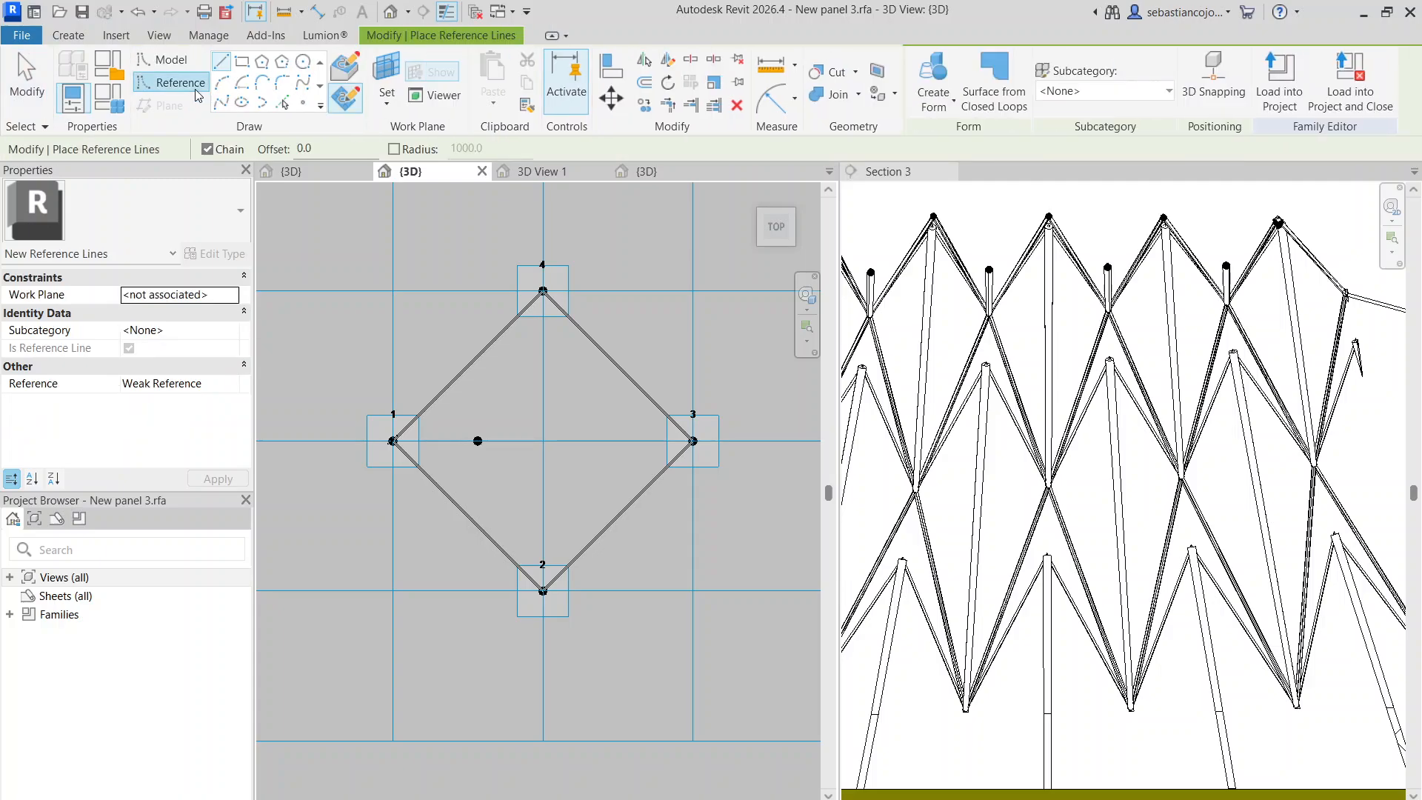
left_click(223, 103)
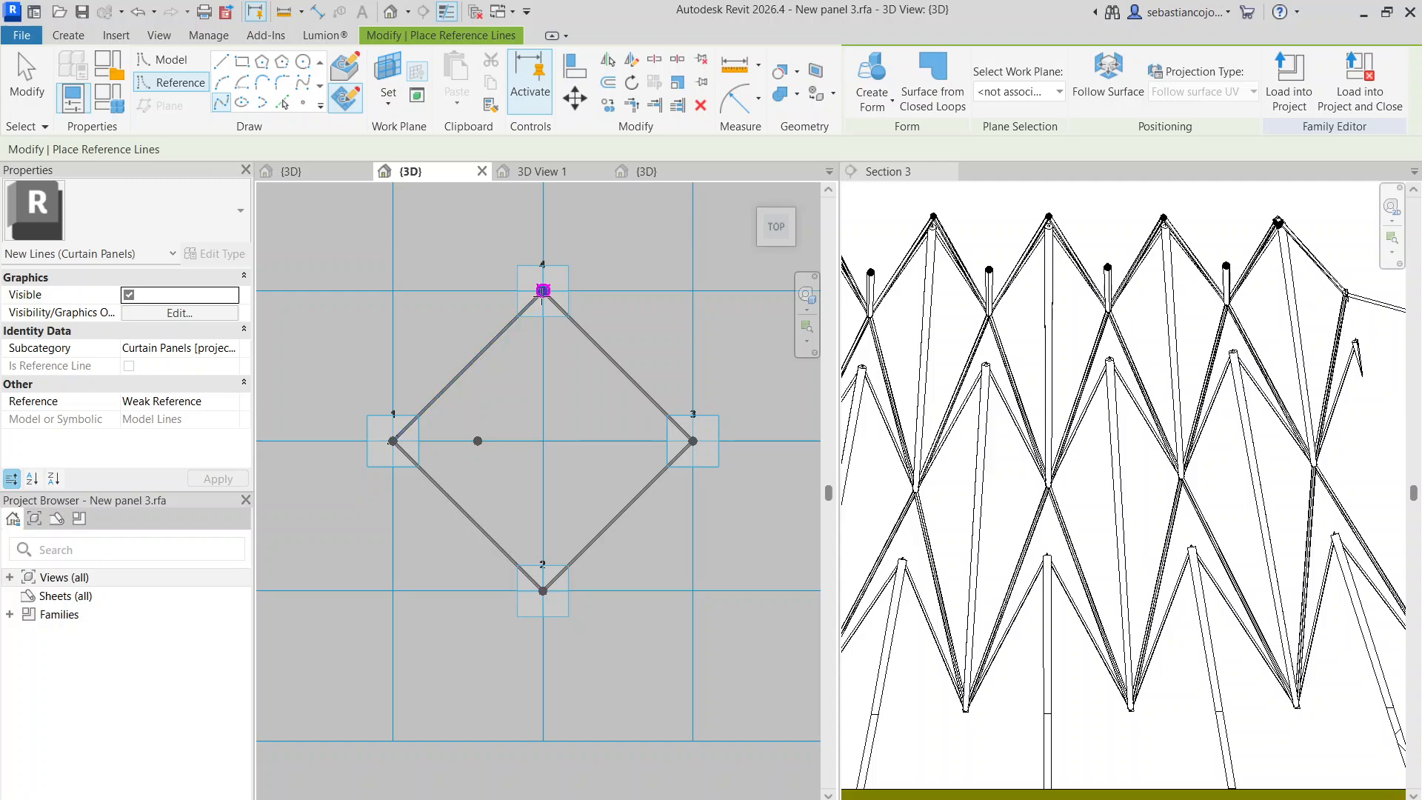
left_click(543, 289)
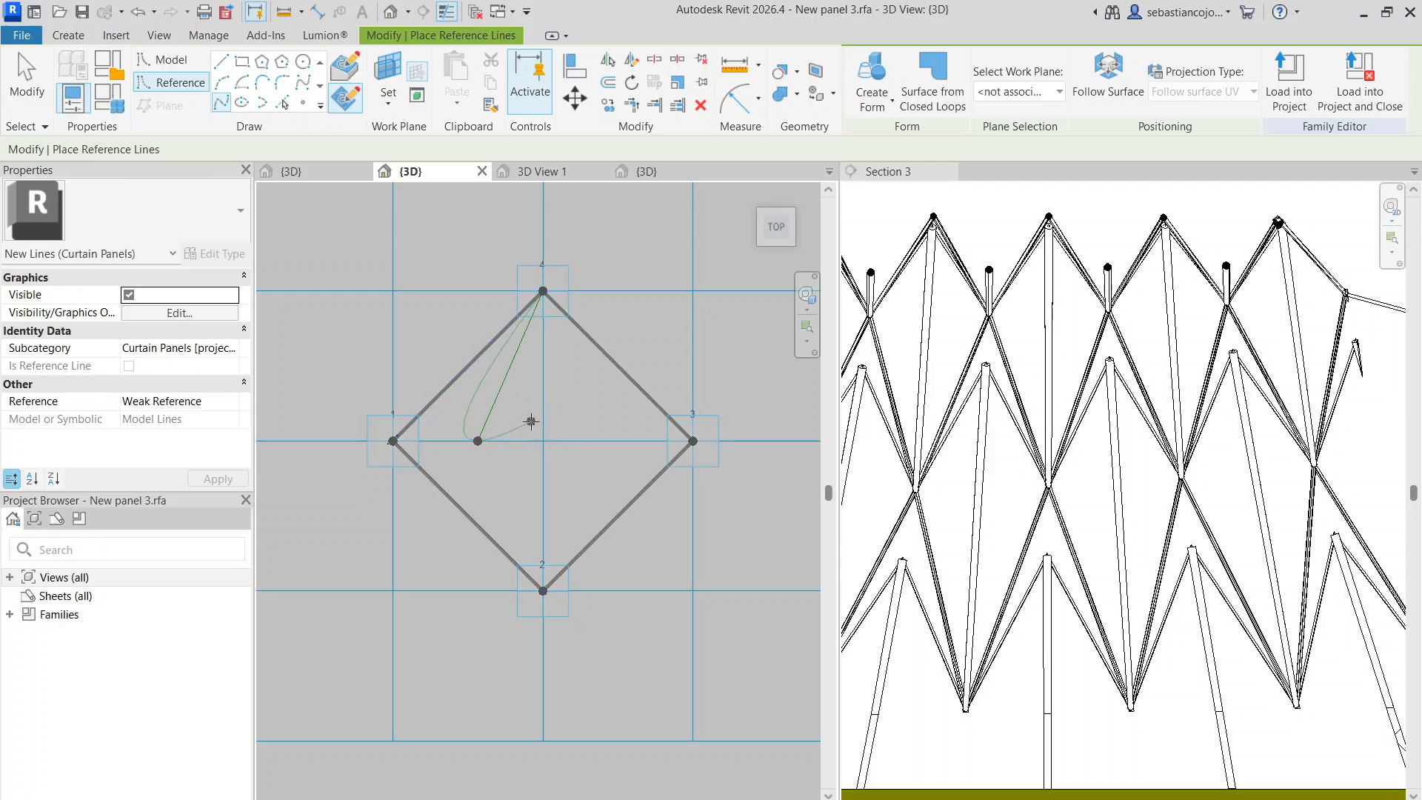
key("Escape")
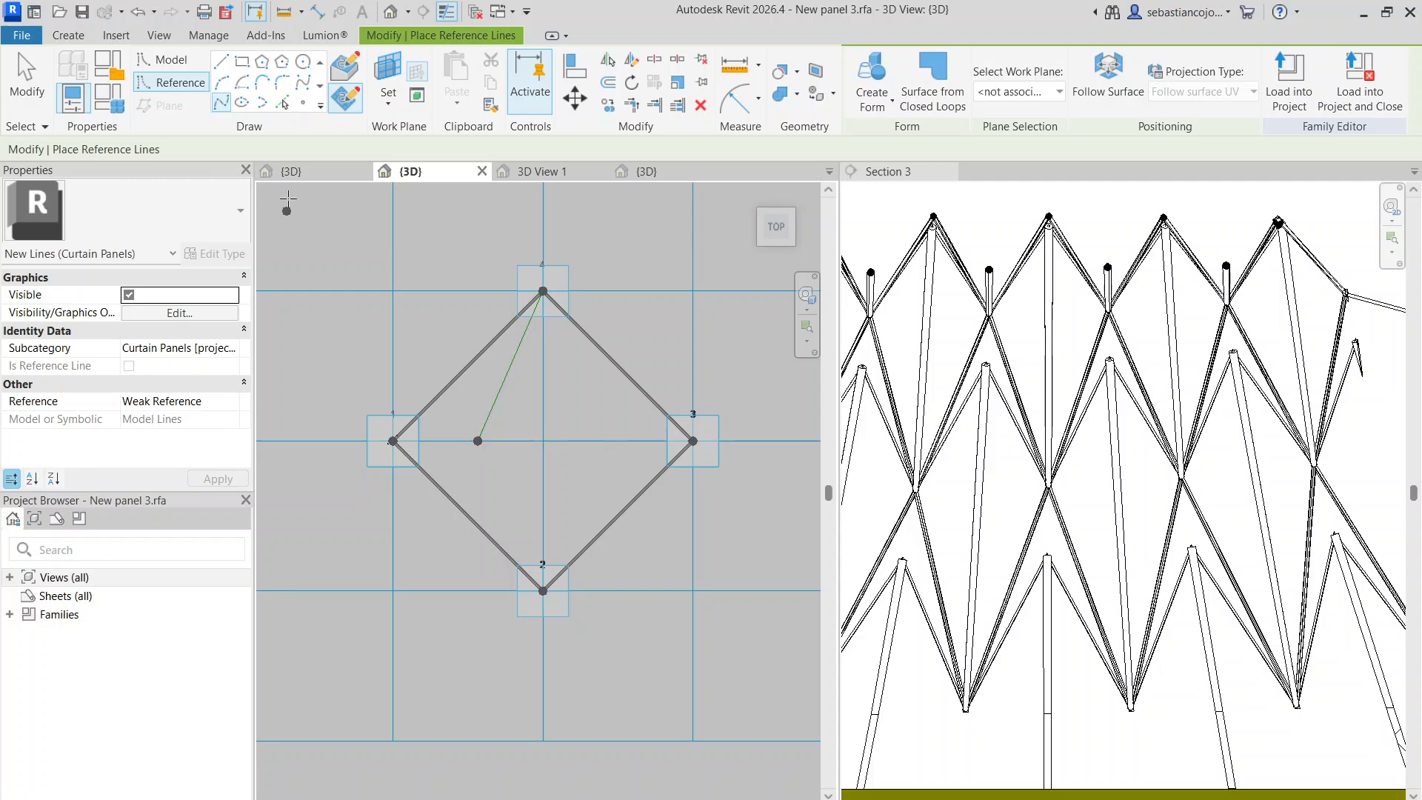
left_click(478, 440)
left_click(543, 590)
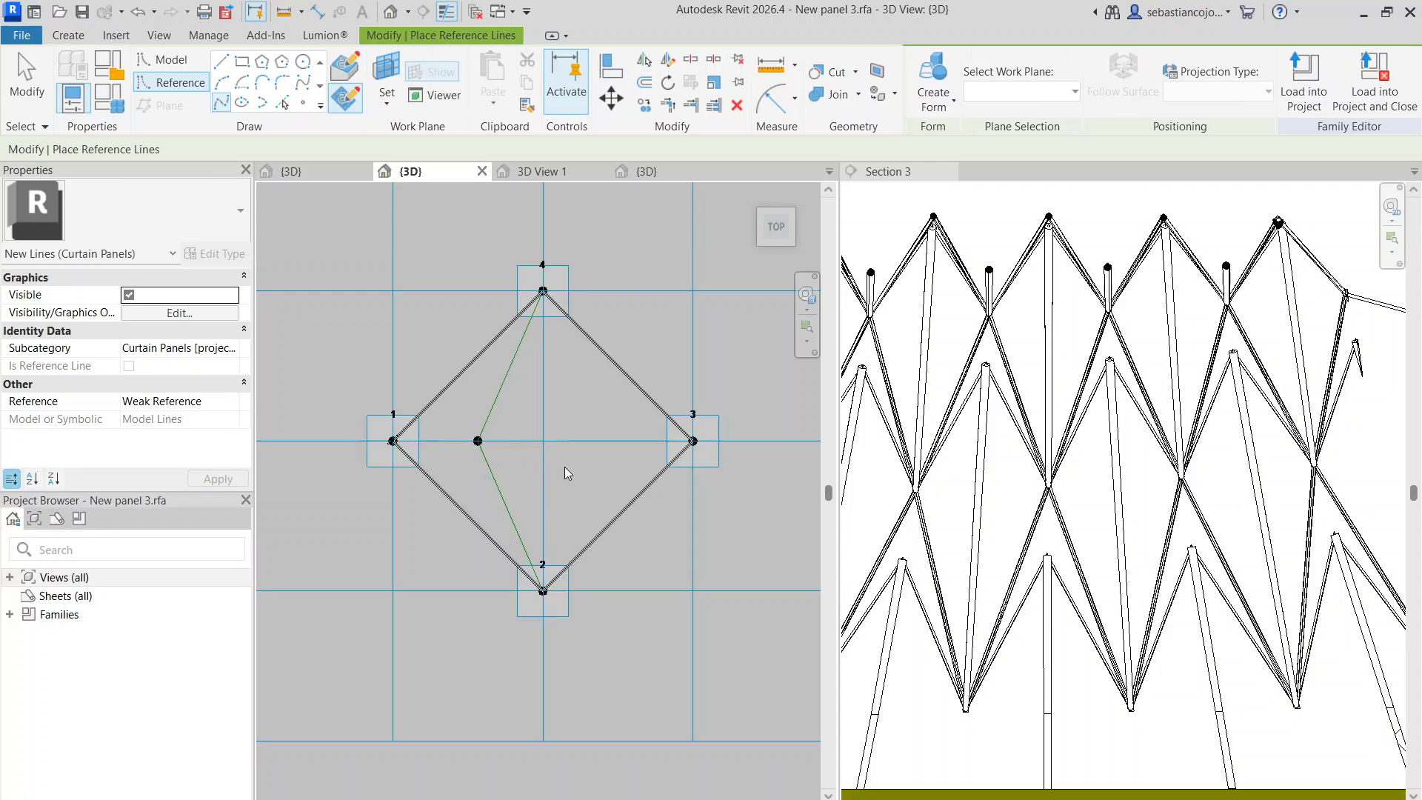
key("Escape")
key("Escape")
left_click(523, 460)
left_click(523, 462)
scroll(523, 464, "down", 3)
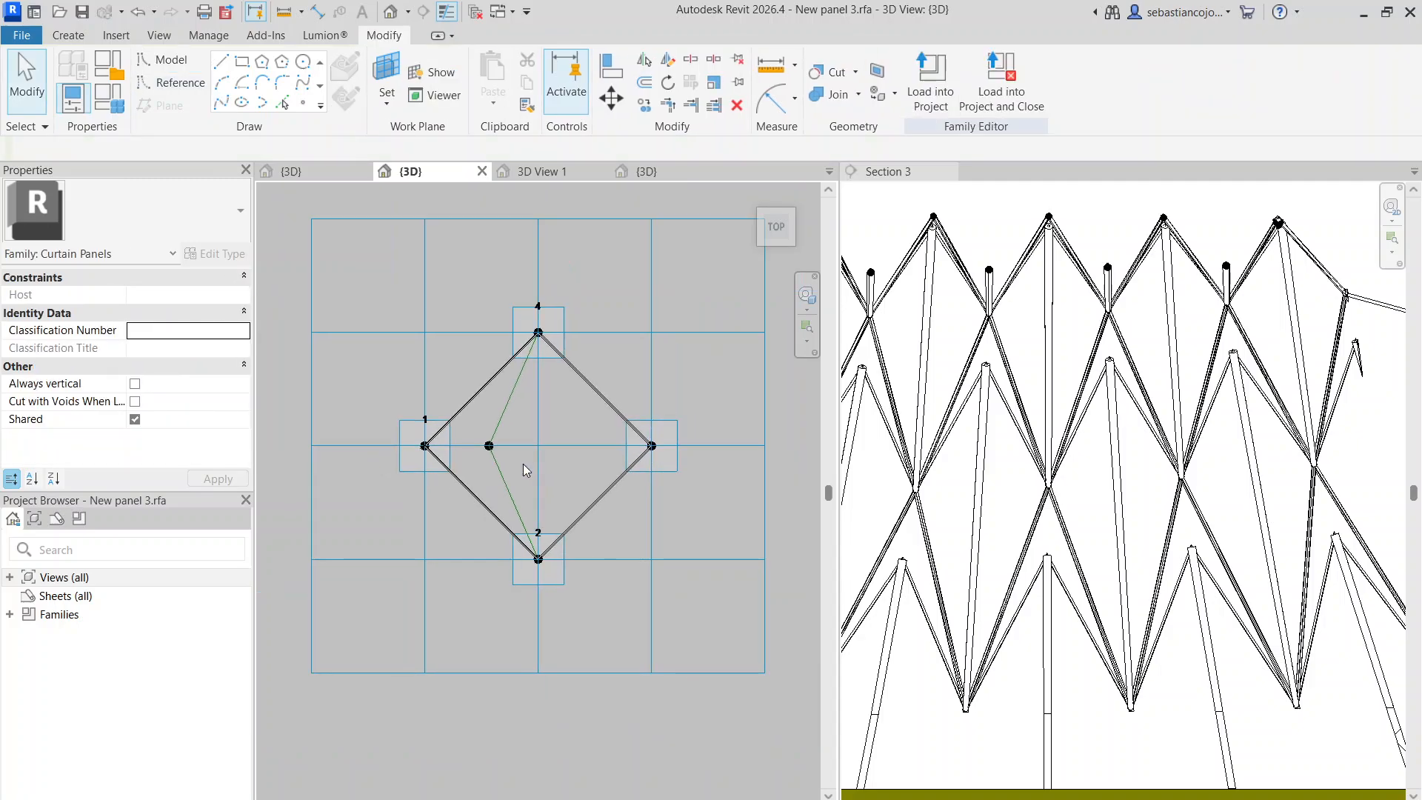
middle_click_drag(635, 661, 539, 479, "shift")
scroll(539, 479, "up", 3)
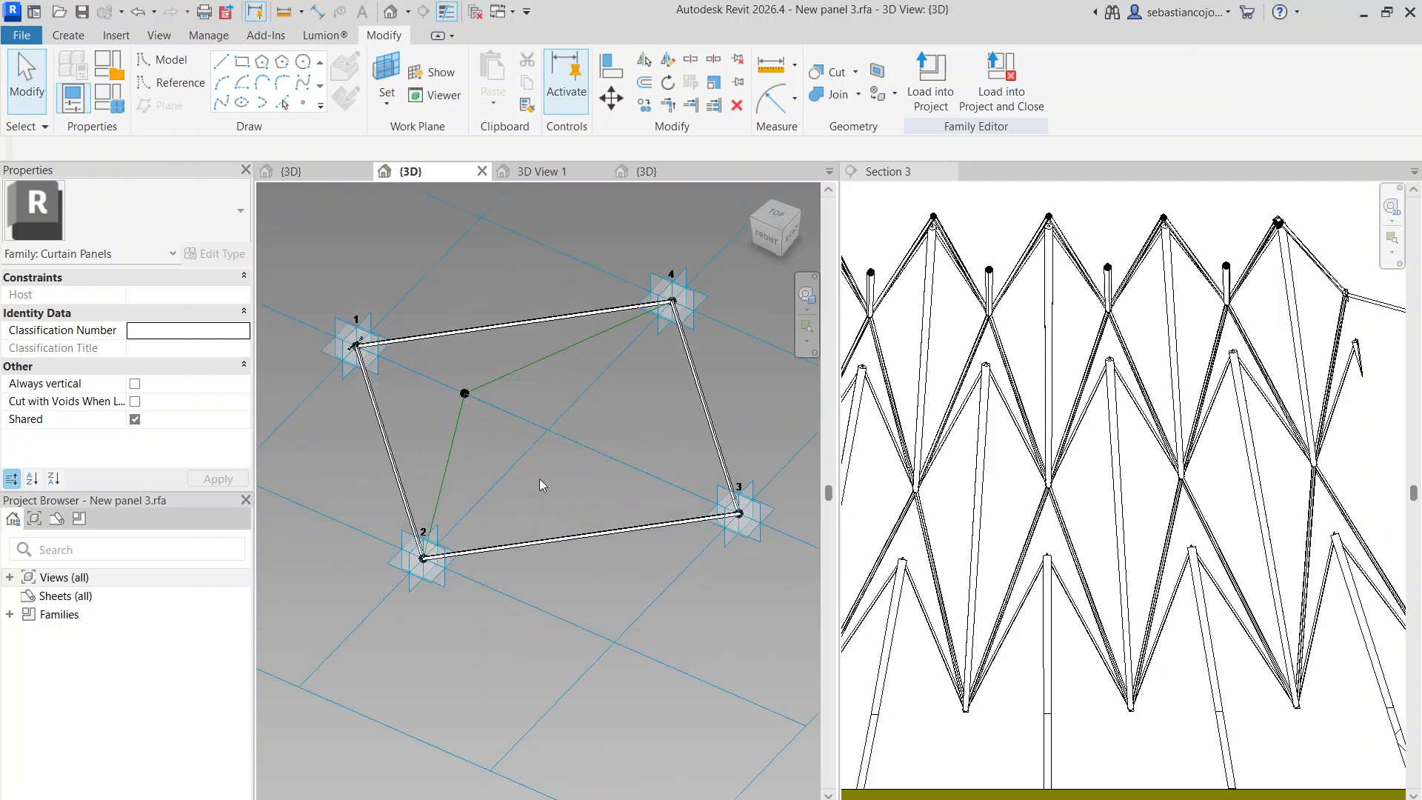
left_click(523, 410)
scroll(525, 412, "up", 3)
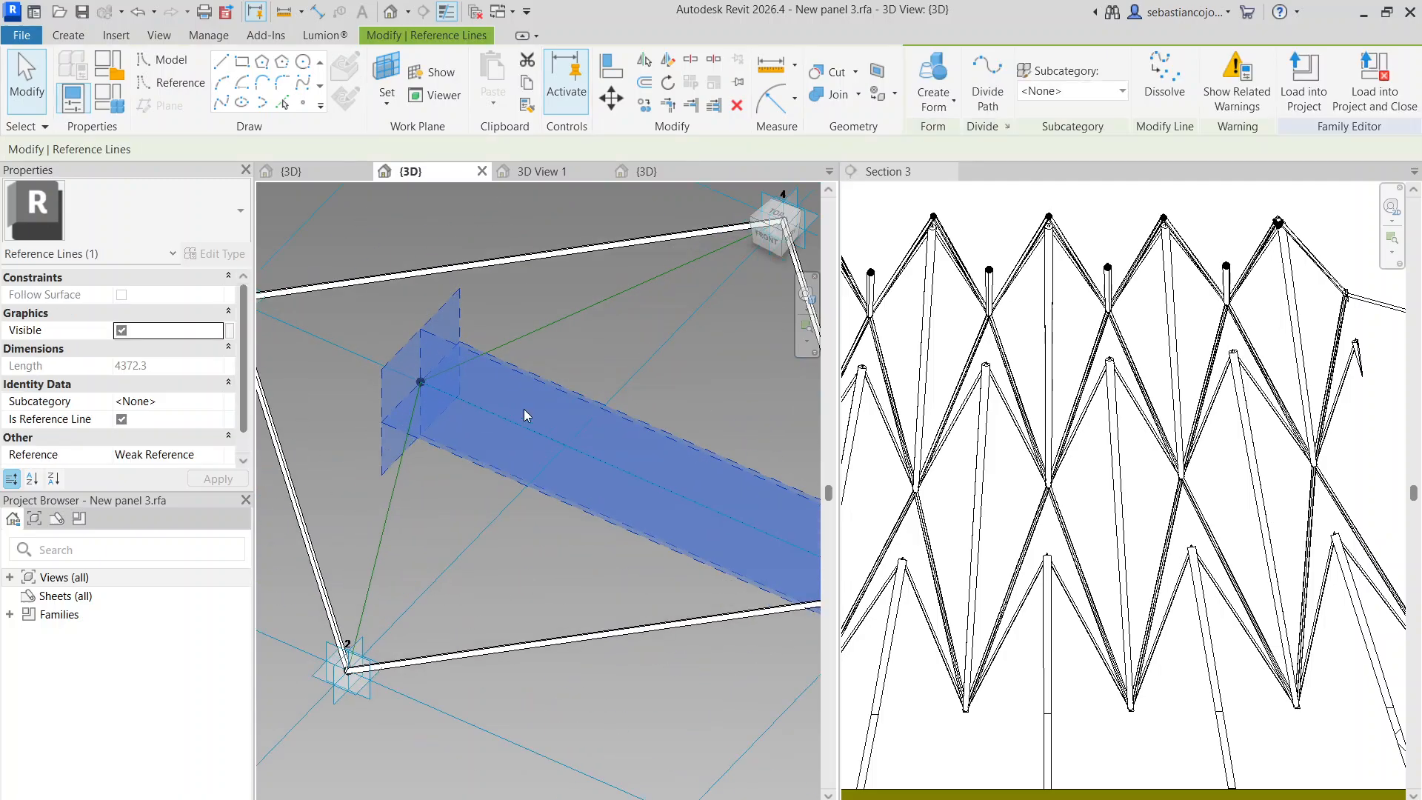
left_click(523, 409)
left_click(514, 420)
left_click(303, 61)
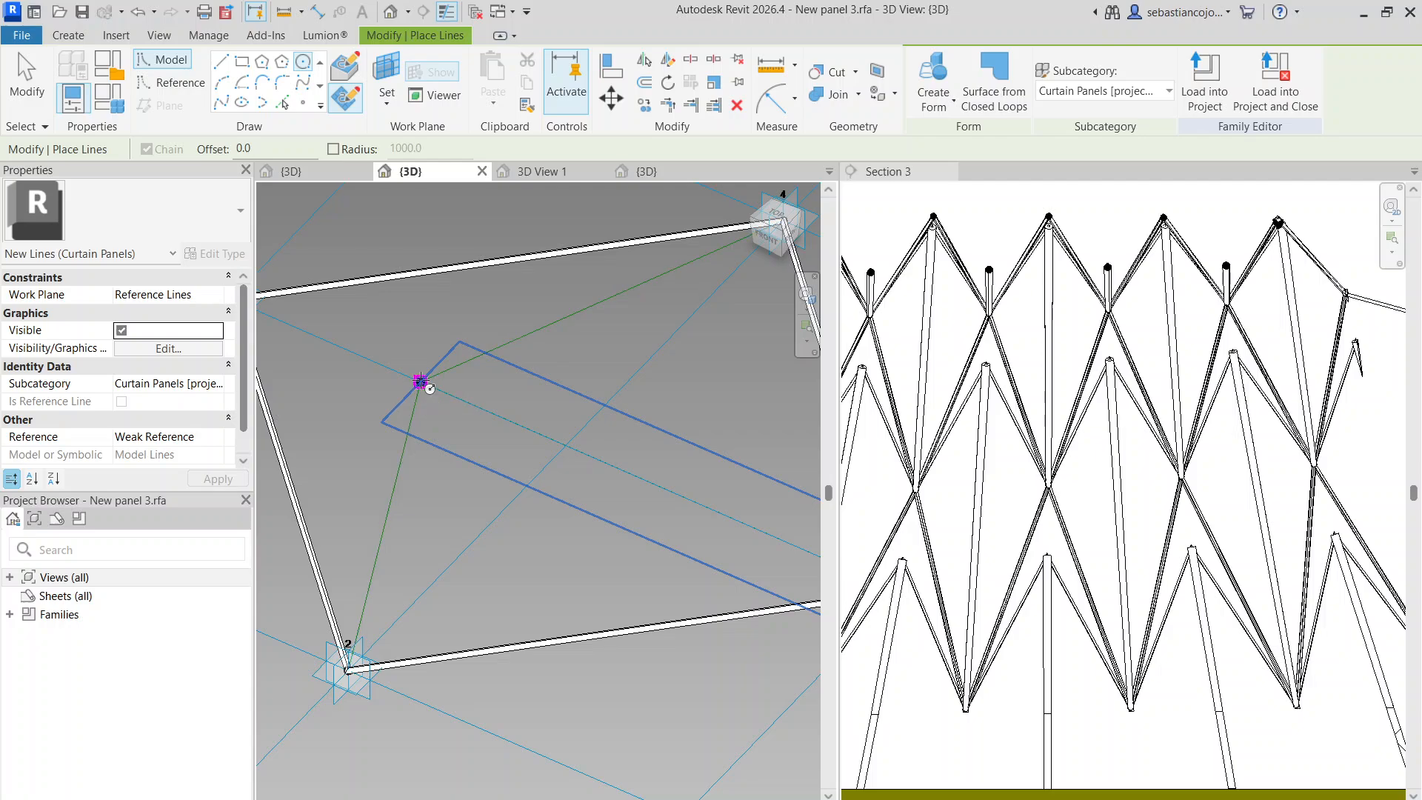
key("Escape")
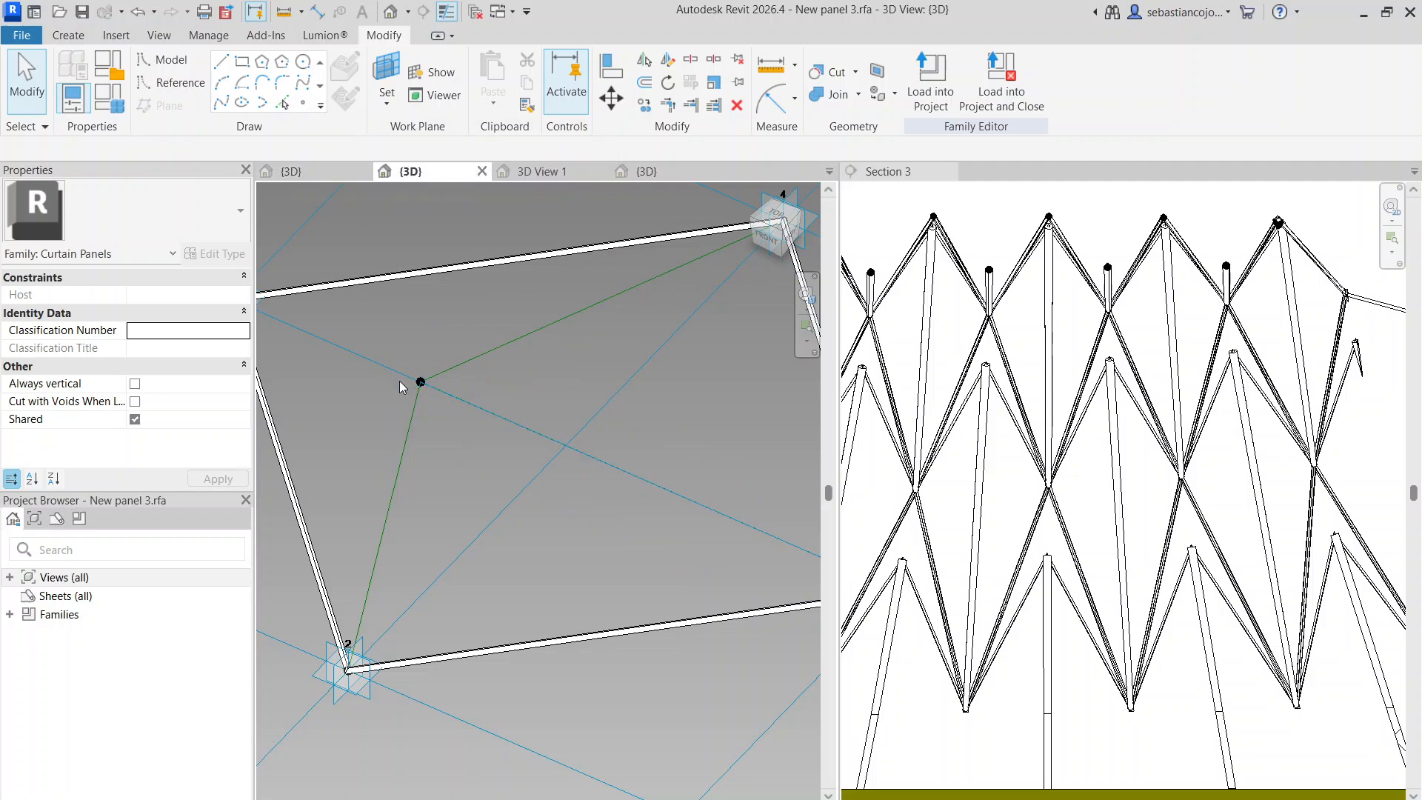
Draw a reference circle with a radius of about 260 mm on the perpendicular work plane at the central line's free end
left_click(169, 84)
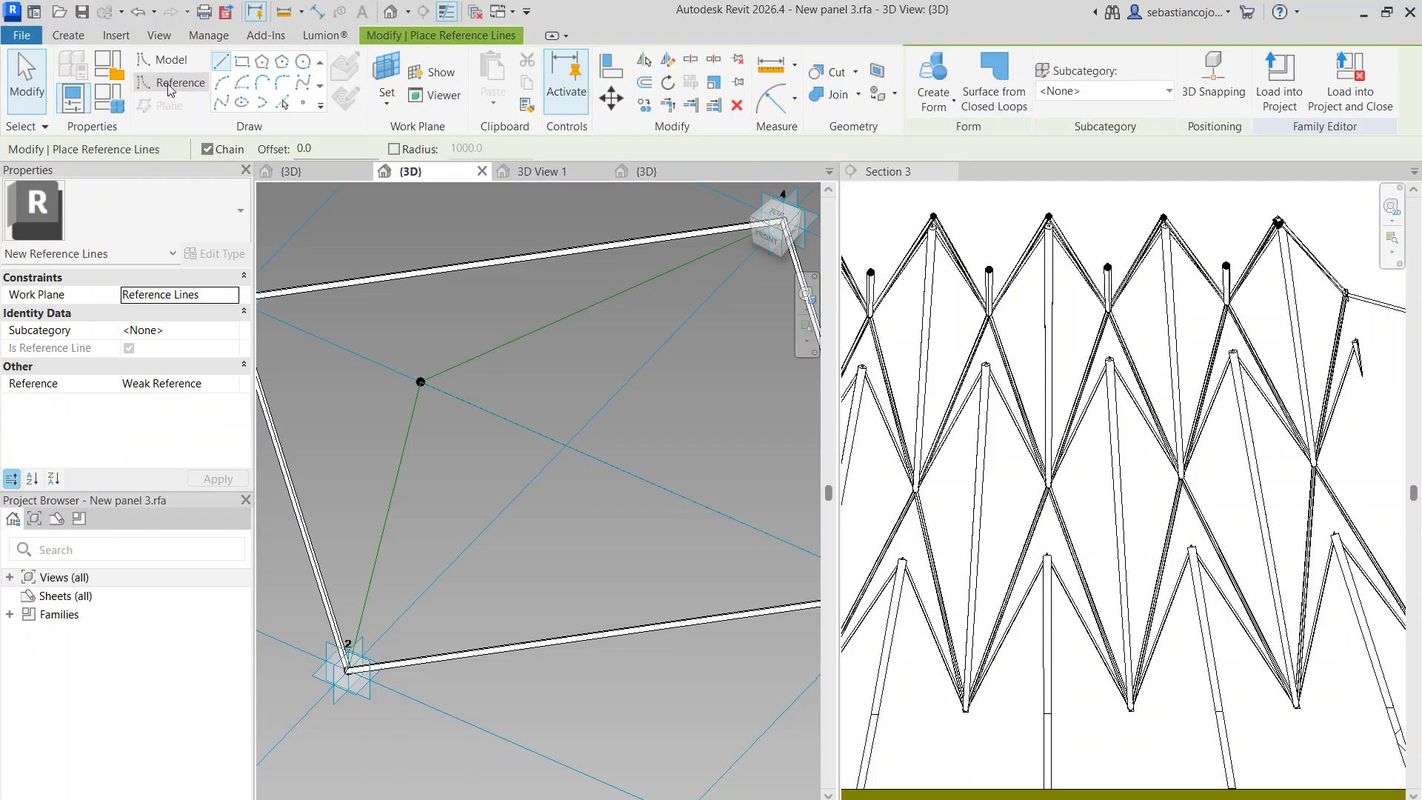
left_click(301, 64)
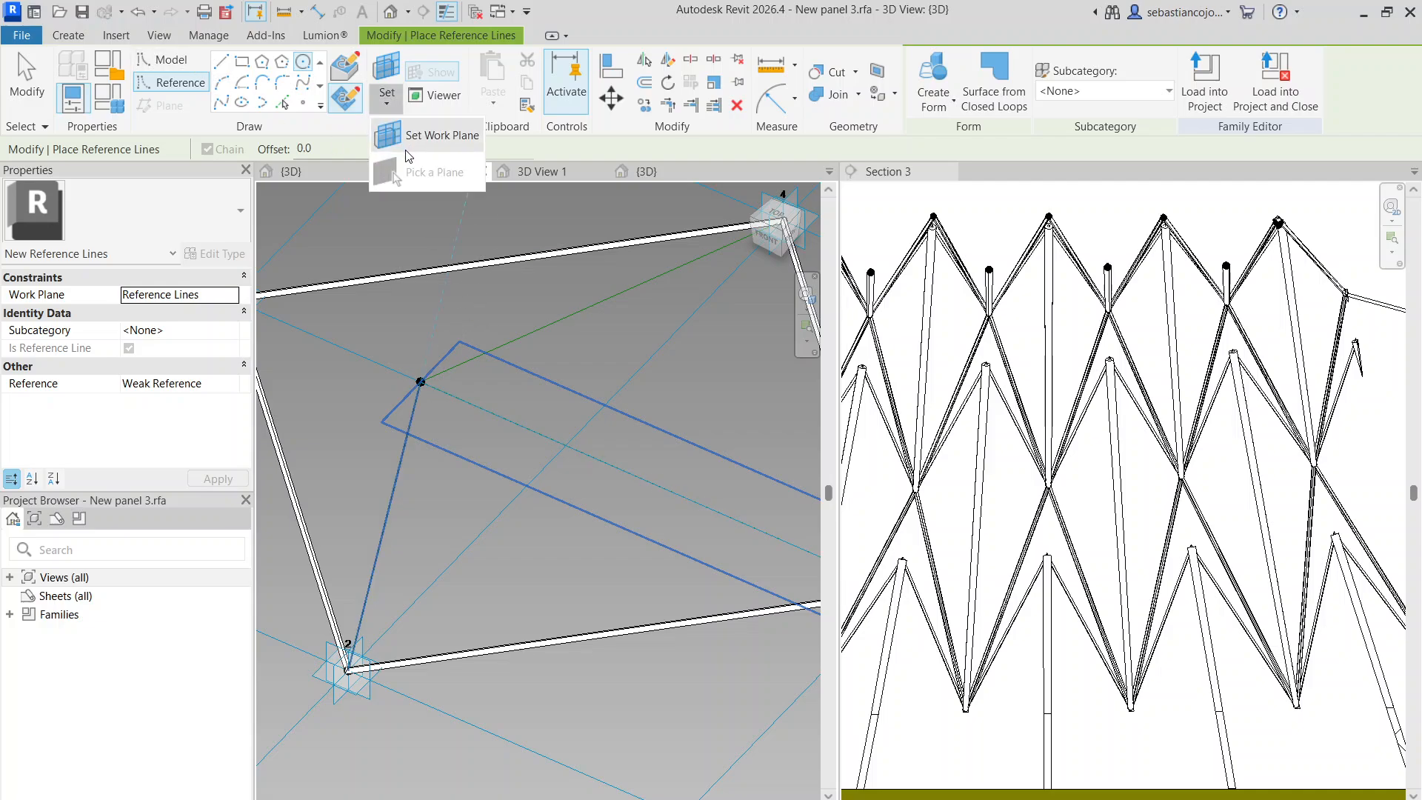
left_click(387, 78)
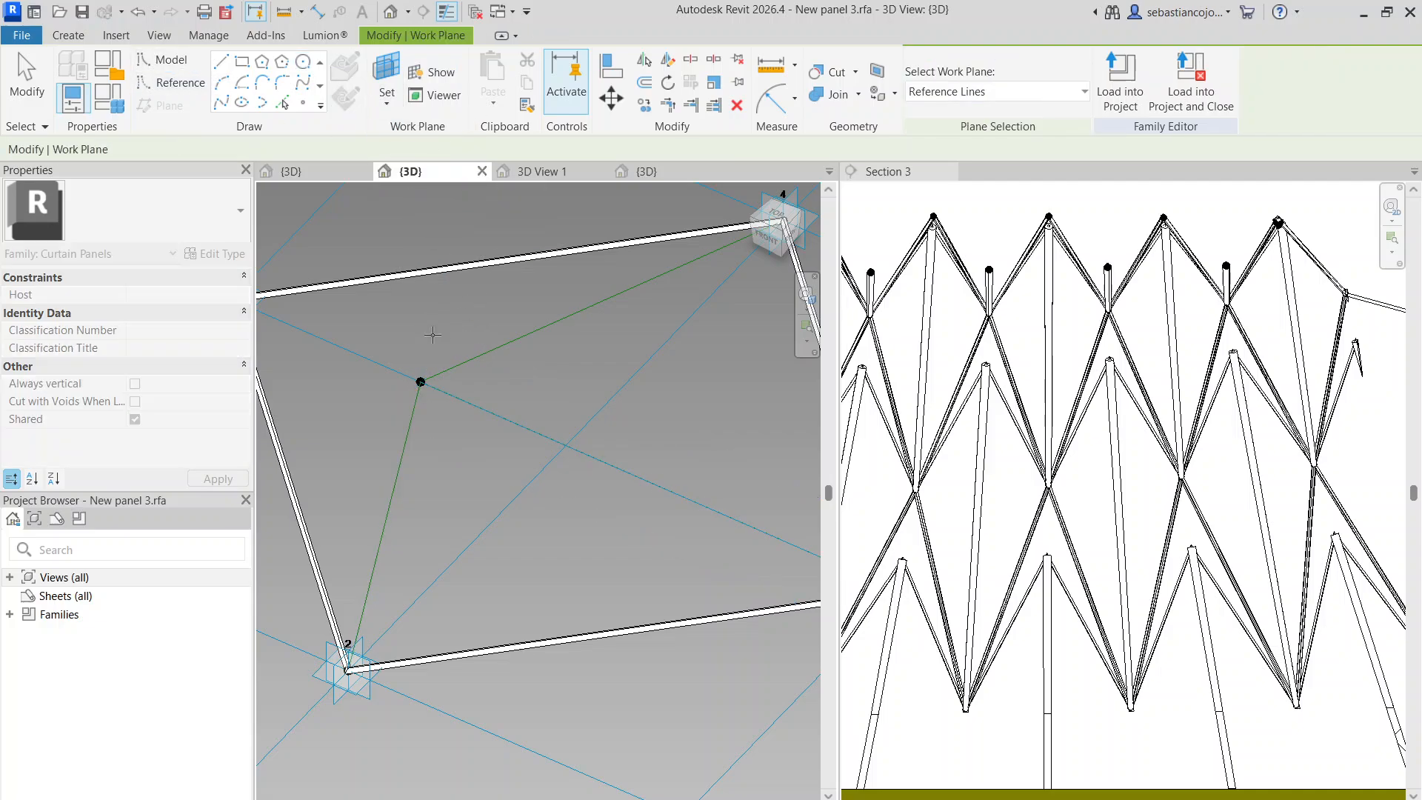
left_click(422, 384)
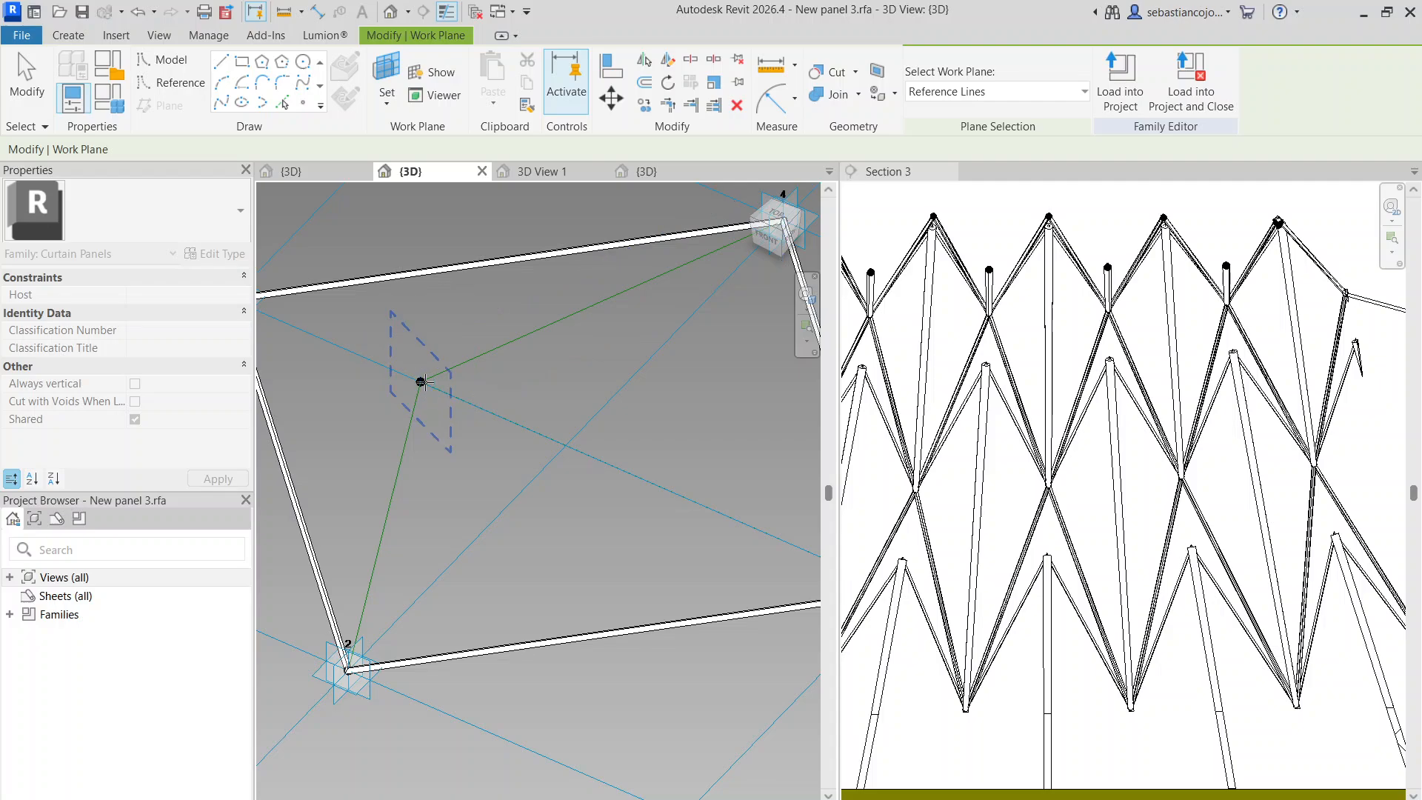
left_click(421, 382)
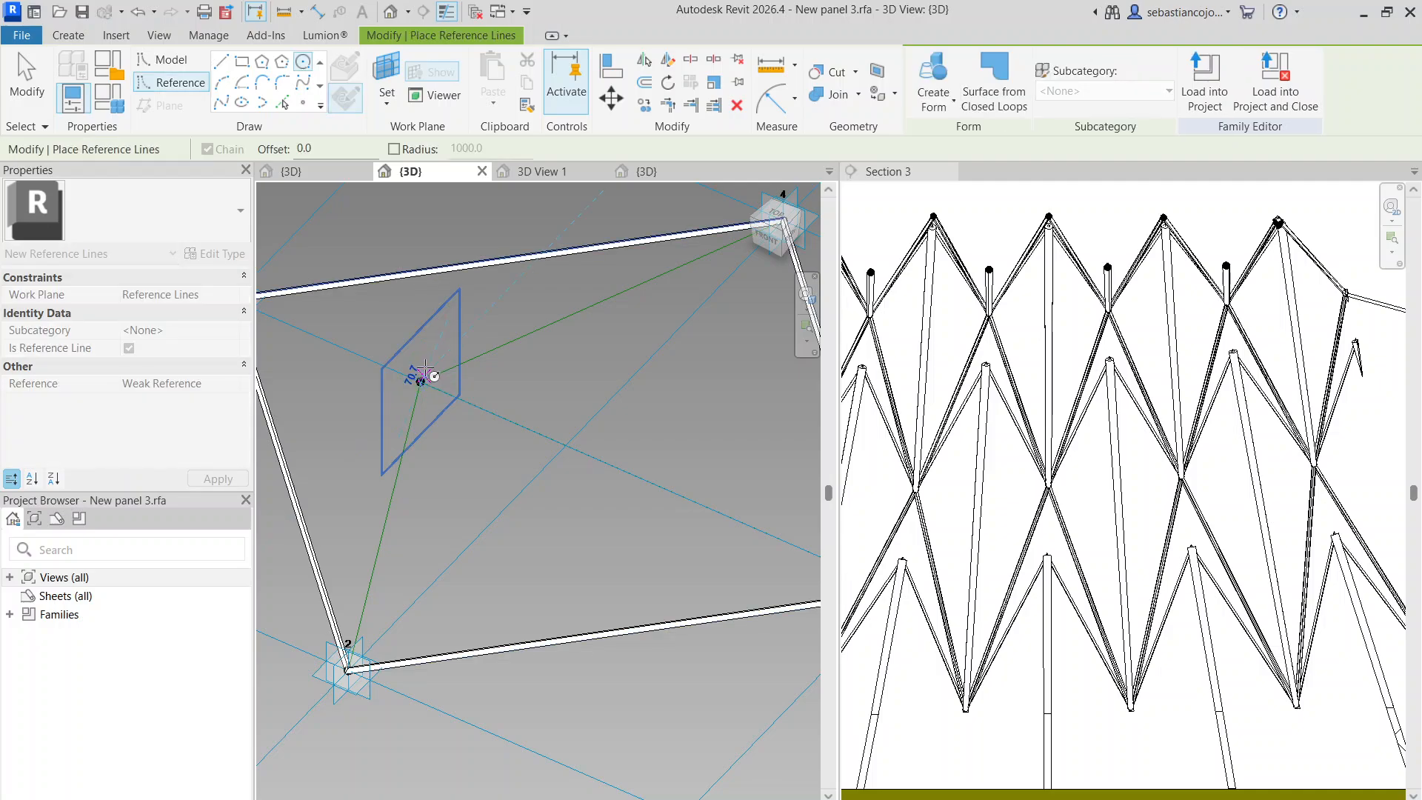
scroll(424, 370, "up", 5)
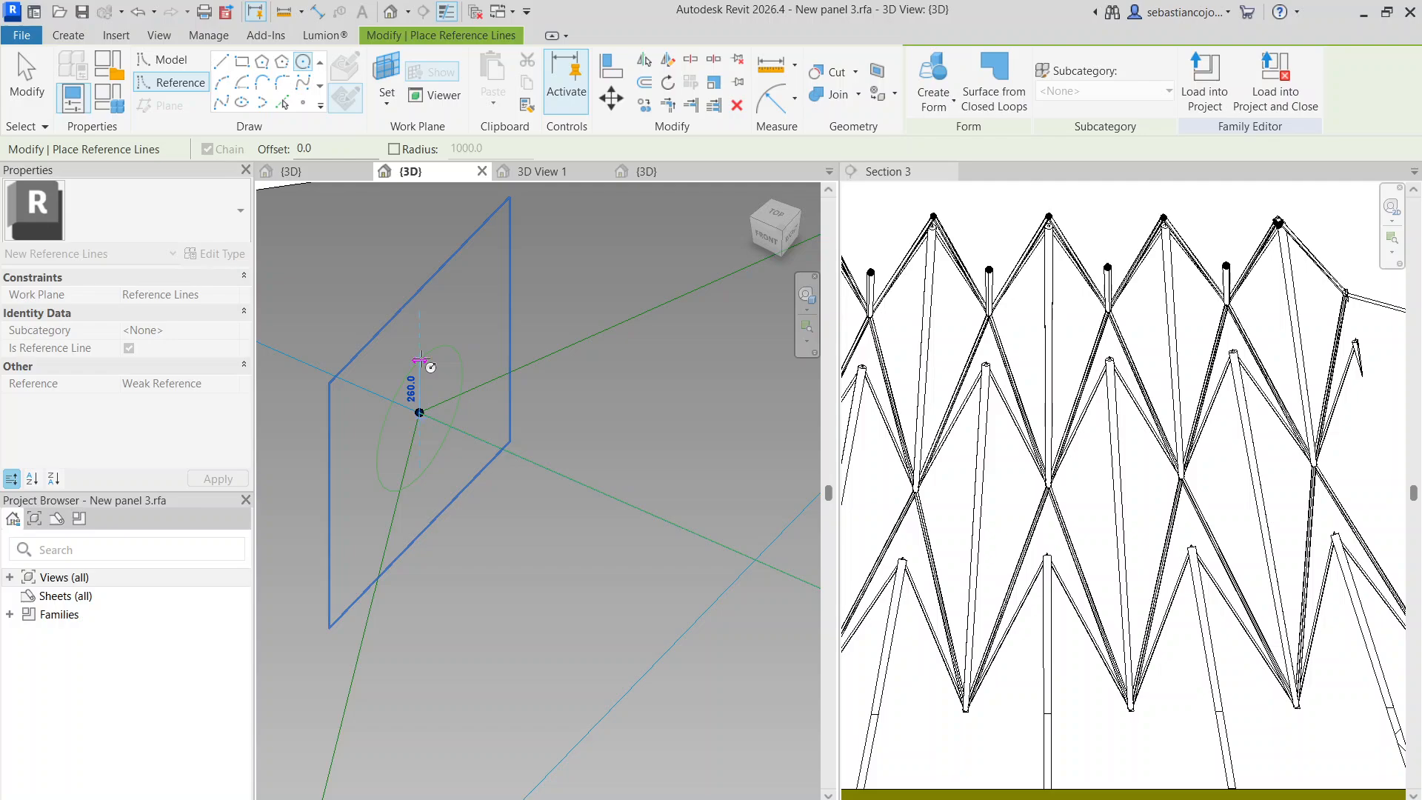
left_click(422, 362)
scroll(422, 386, "down", 3)
key("Escape")
key("Escape")
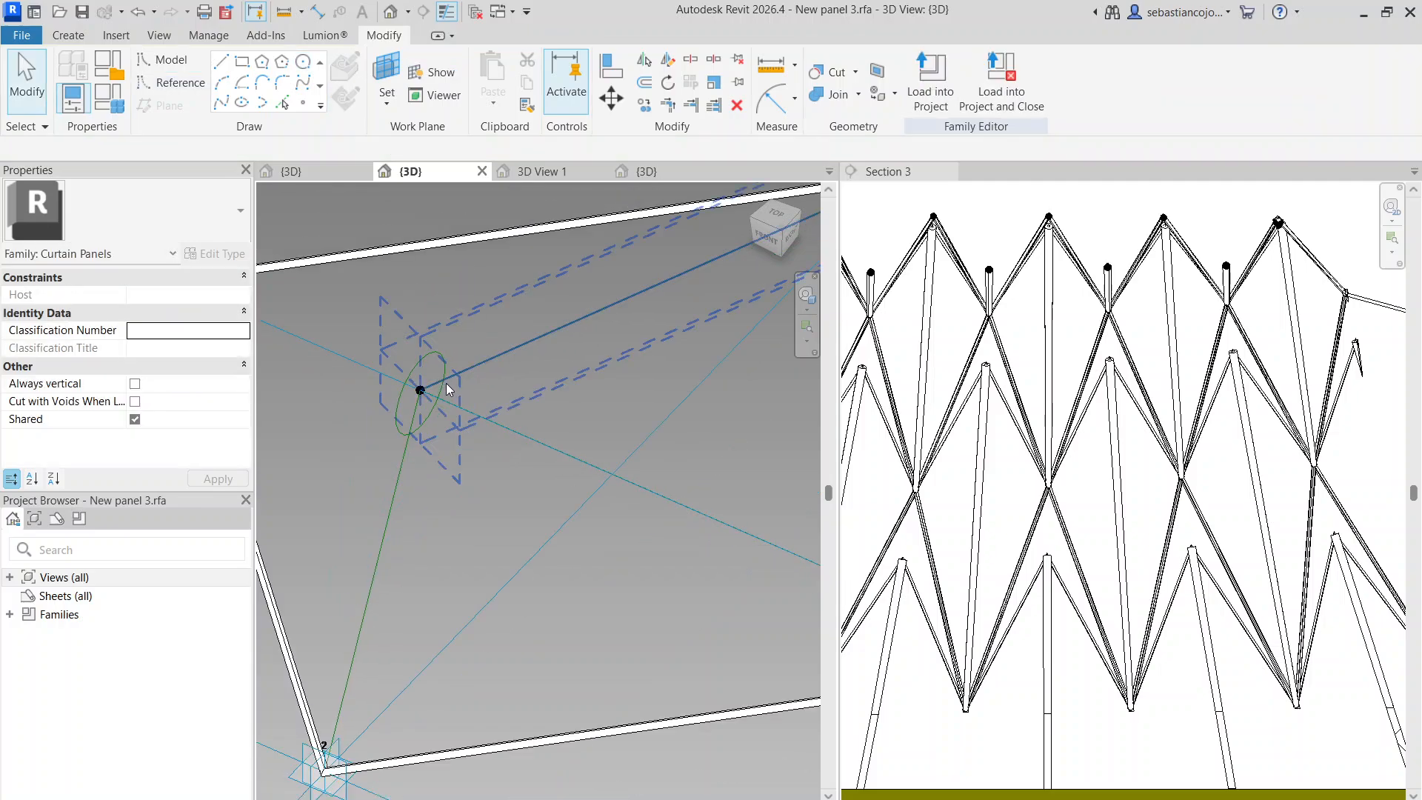
Create a solid form from the circular profile and the central reference line
scroll(450, 358, "up", 3)
left_click(446, 352)
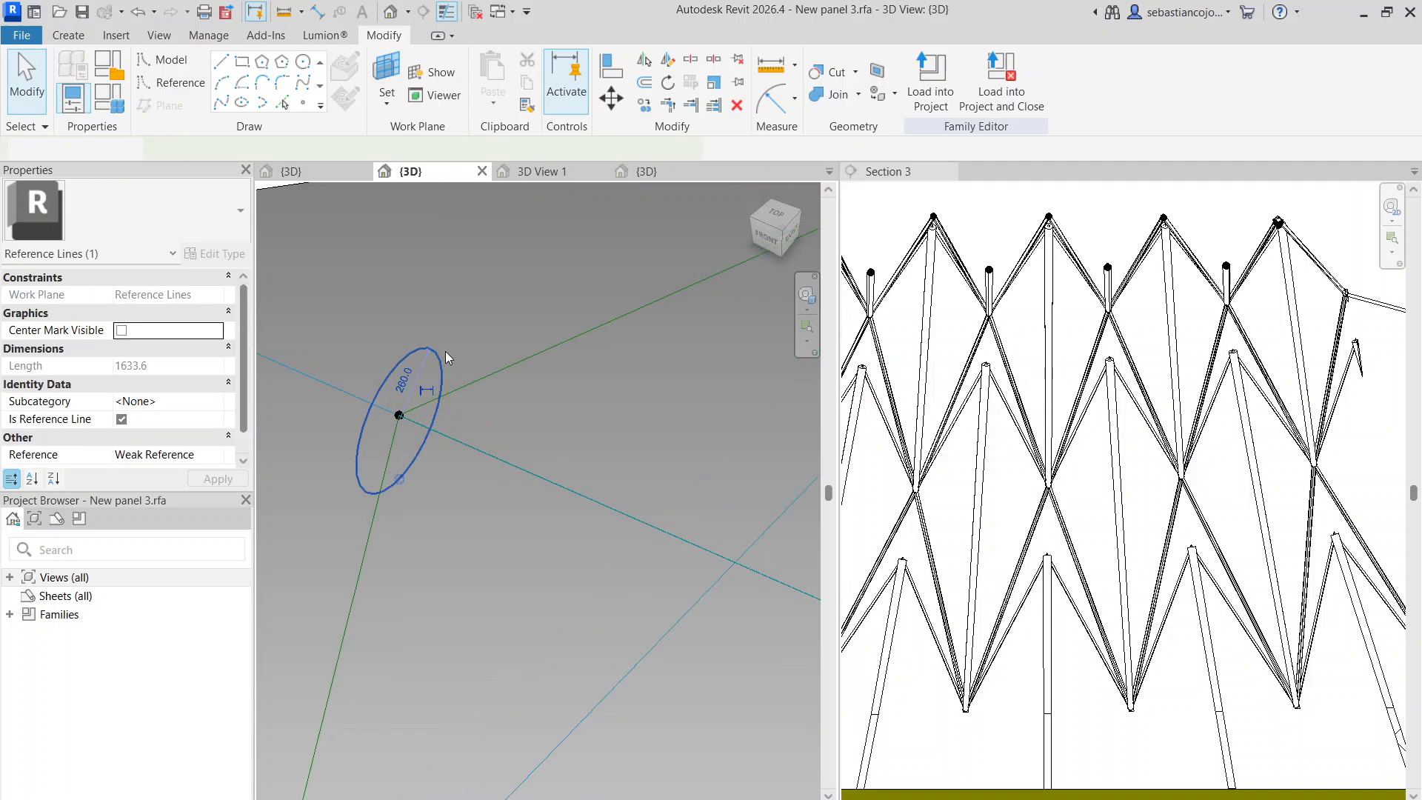
left_click(496, 412, "ctrl")
scroll(537, 275, "down", 2)
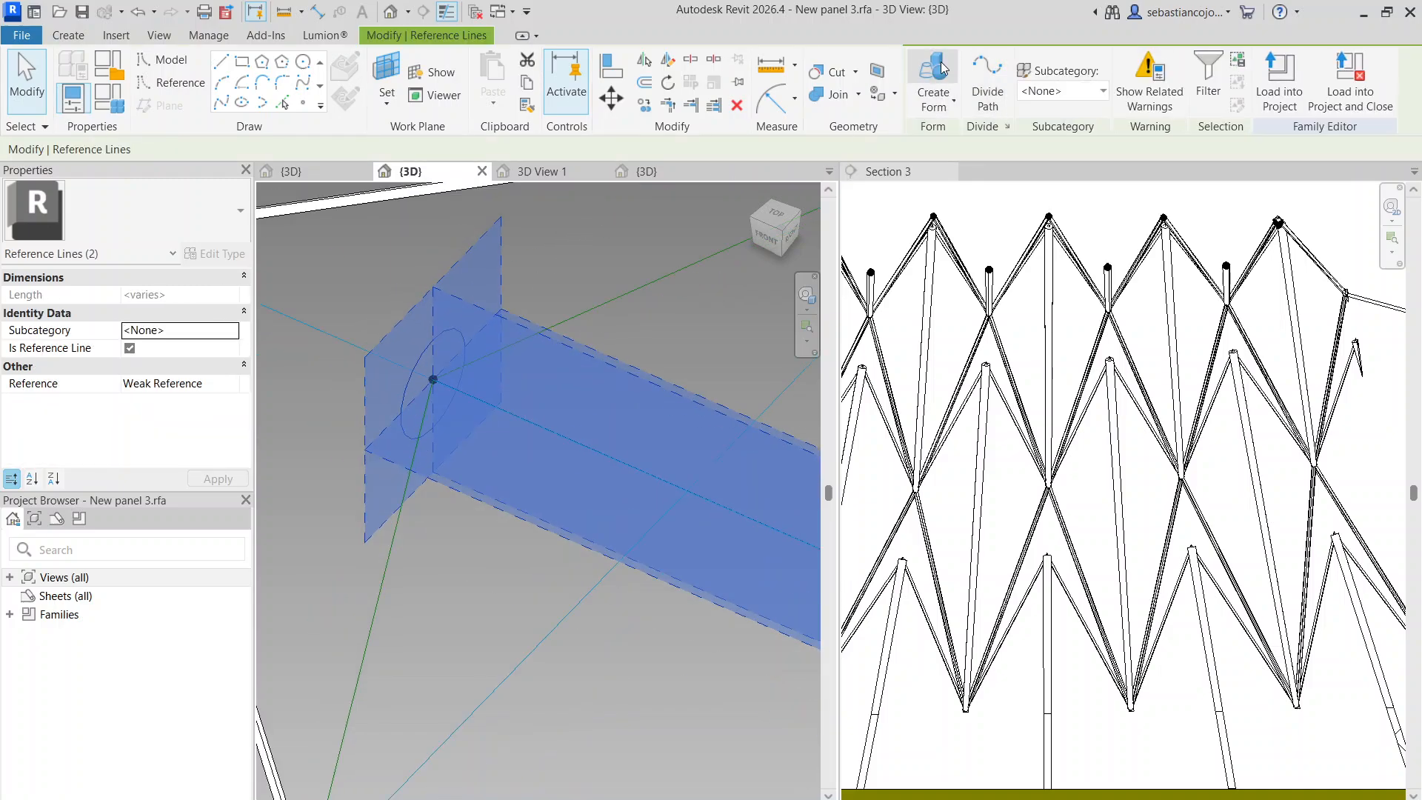
left_click(935, 74)
scroll(639, 357, "down", 4)
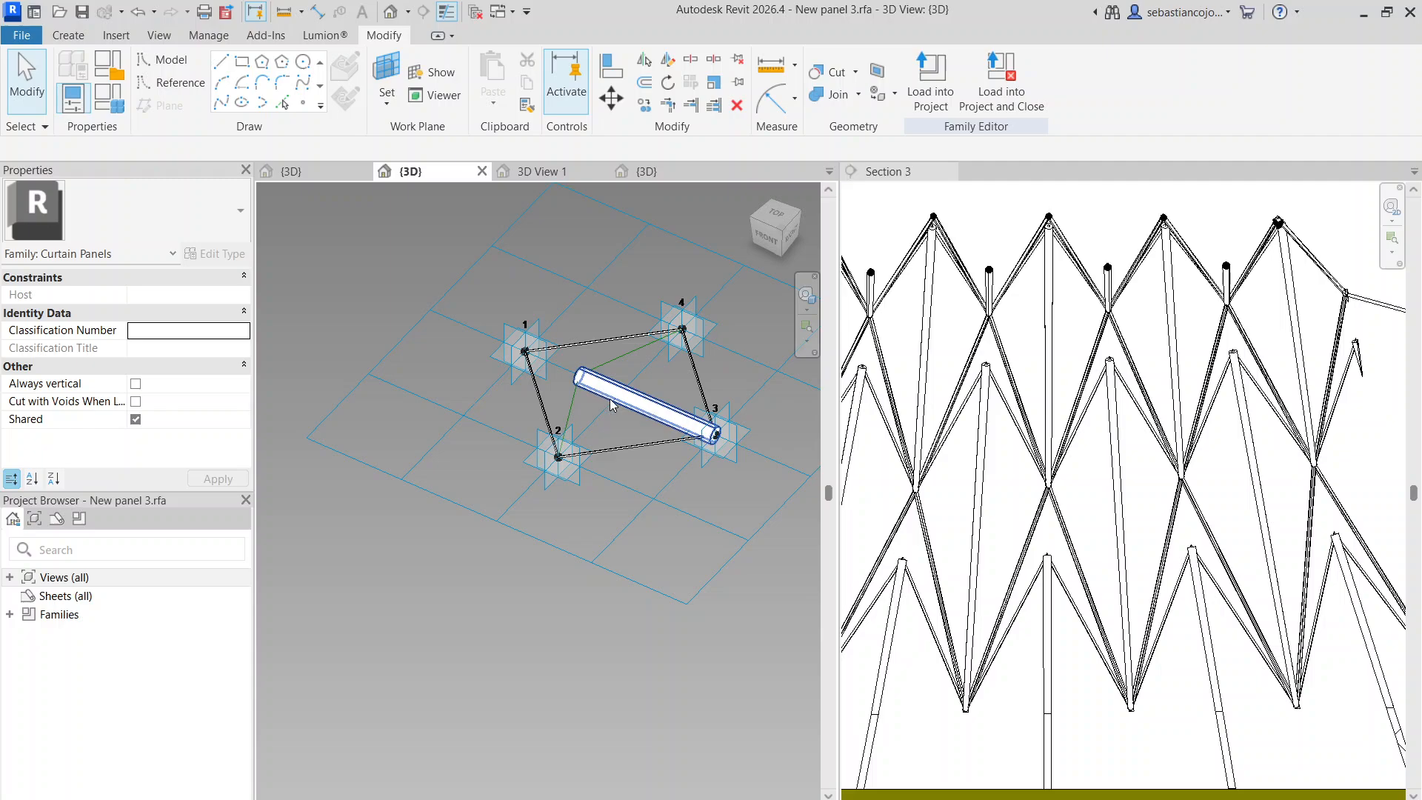
Set the radius of the beam's circular profile at the inner free end to 100 mm
scroll(612, 404, "up", 3)
left_click(564, 341)
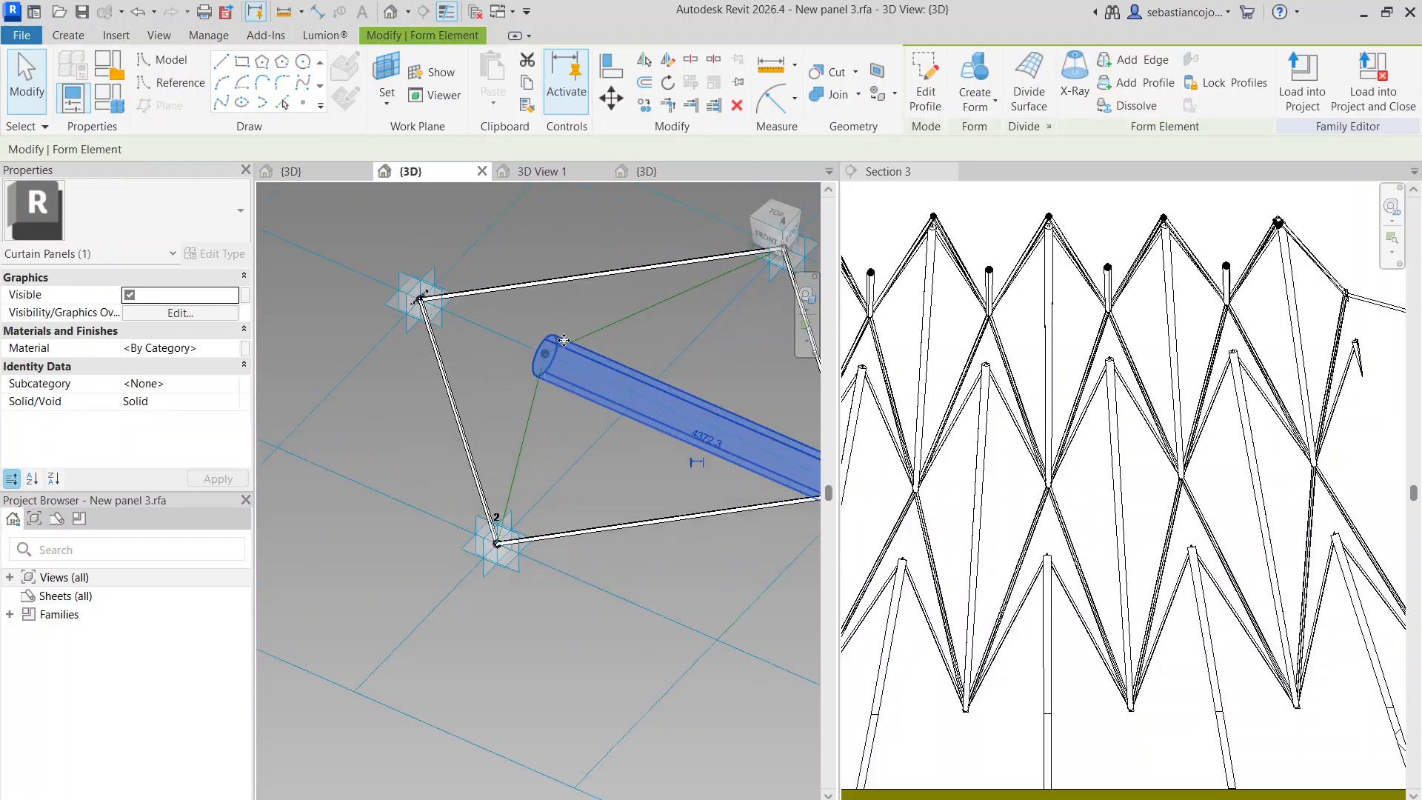
scroll(564, 340, "up", 3)
key("Escape")
left_click(523, 368)
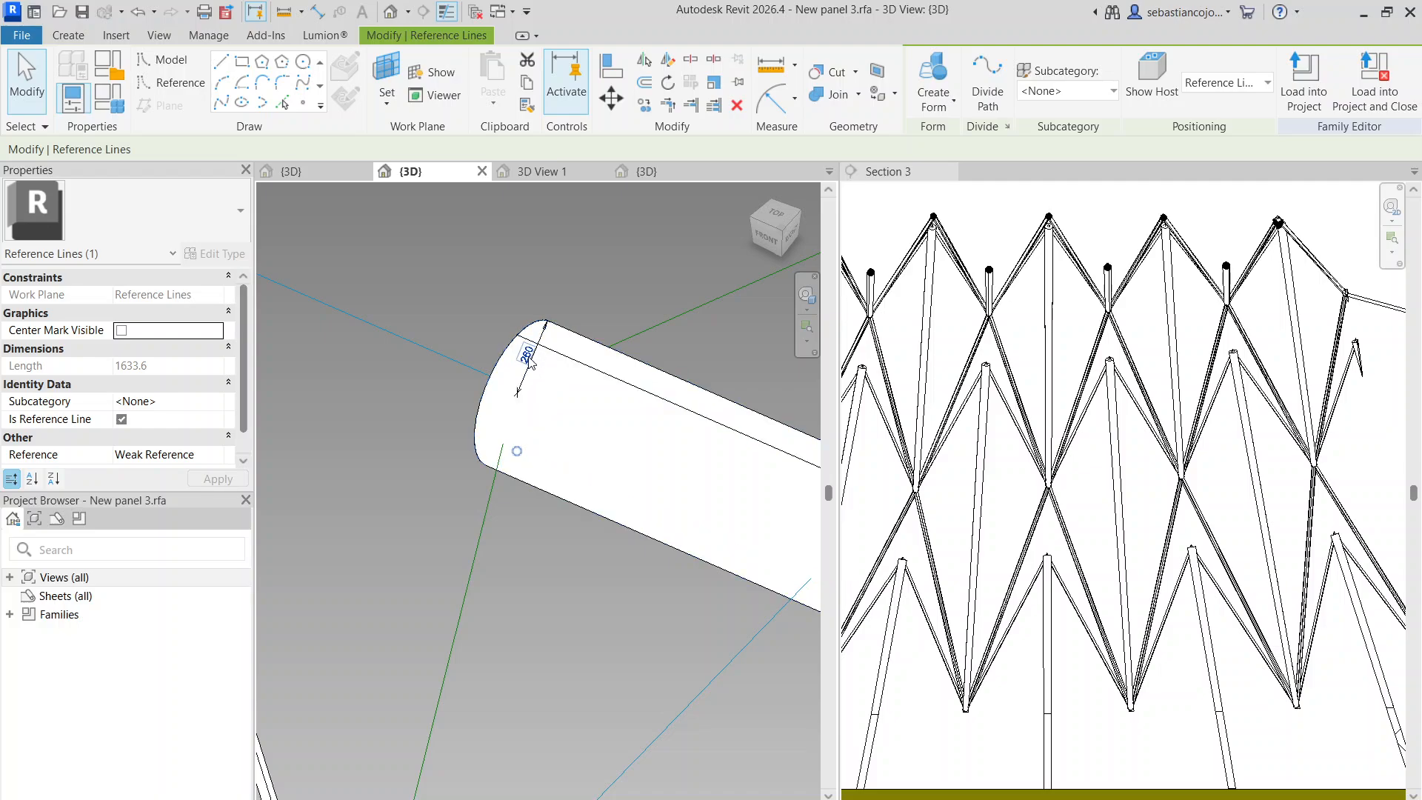
left_click(527, 354)
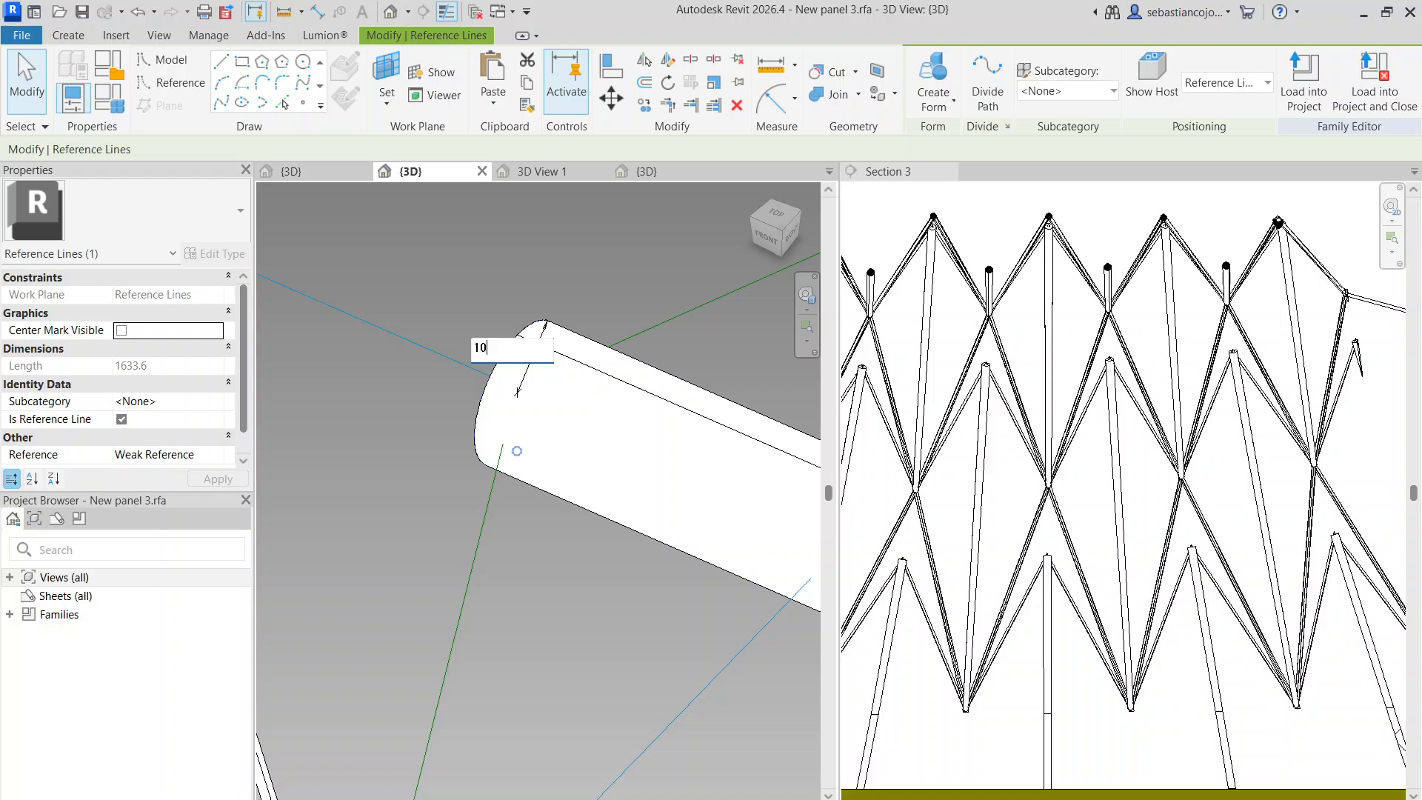
key("Return")
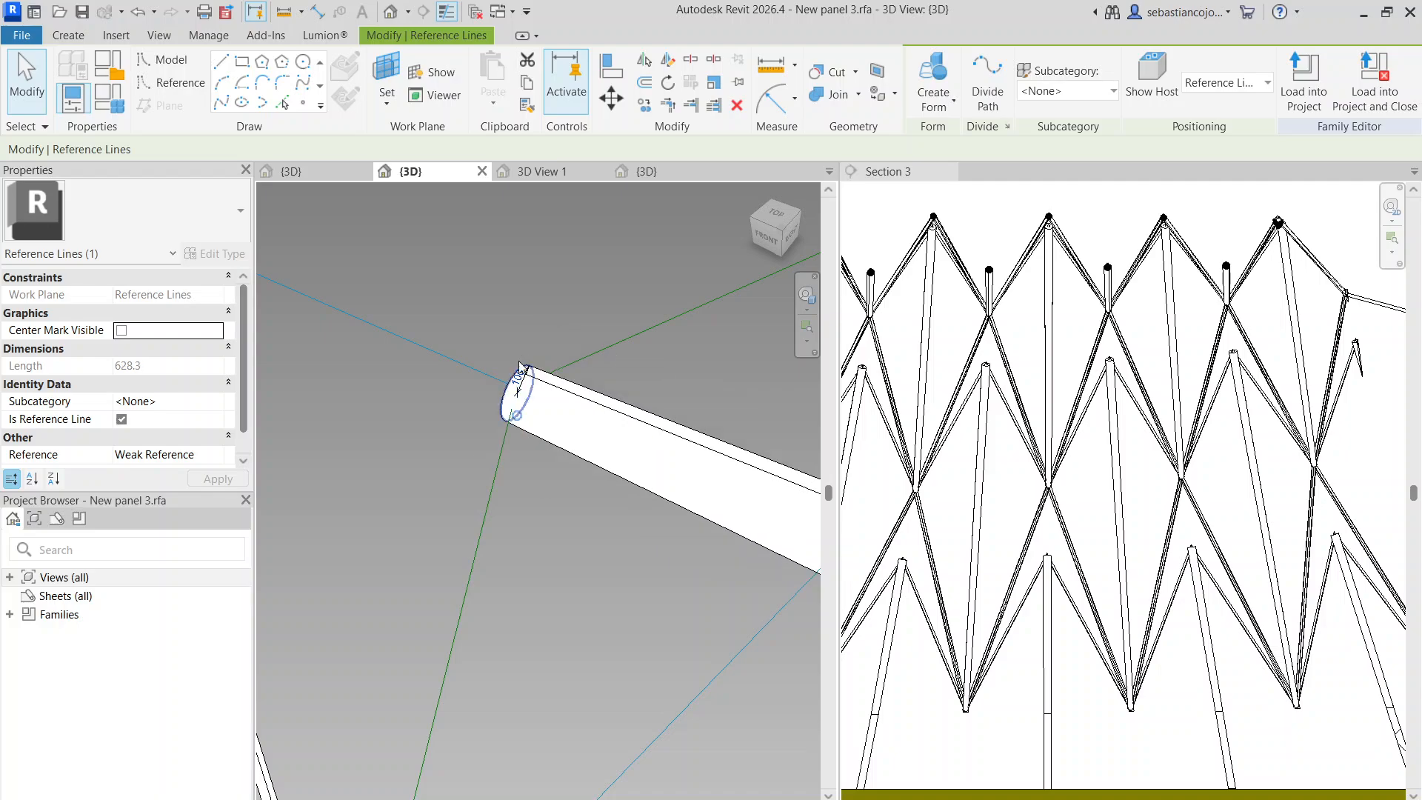
Examine the beam's end profile at point 3 and its radius dimension
scroll(482, 386, "down", 5)
scroll(676, 531, "up", 5)
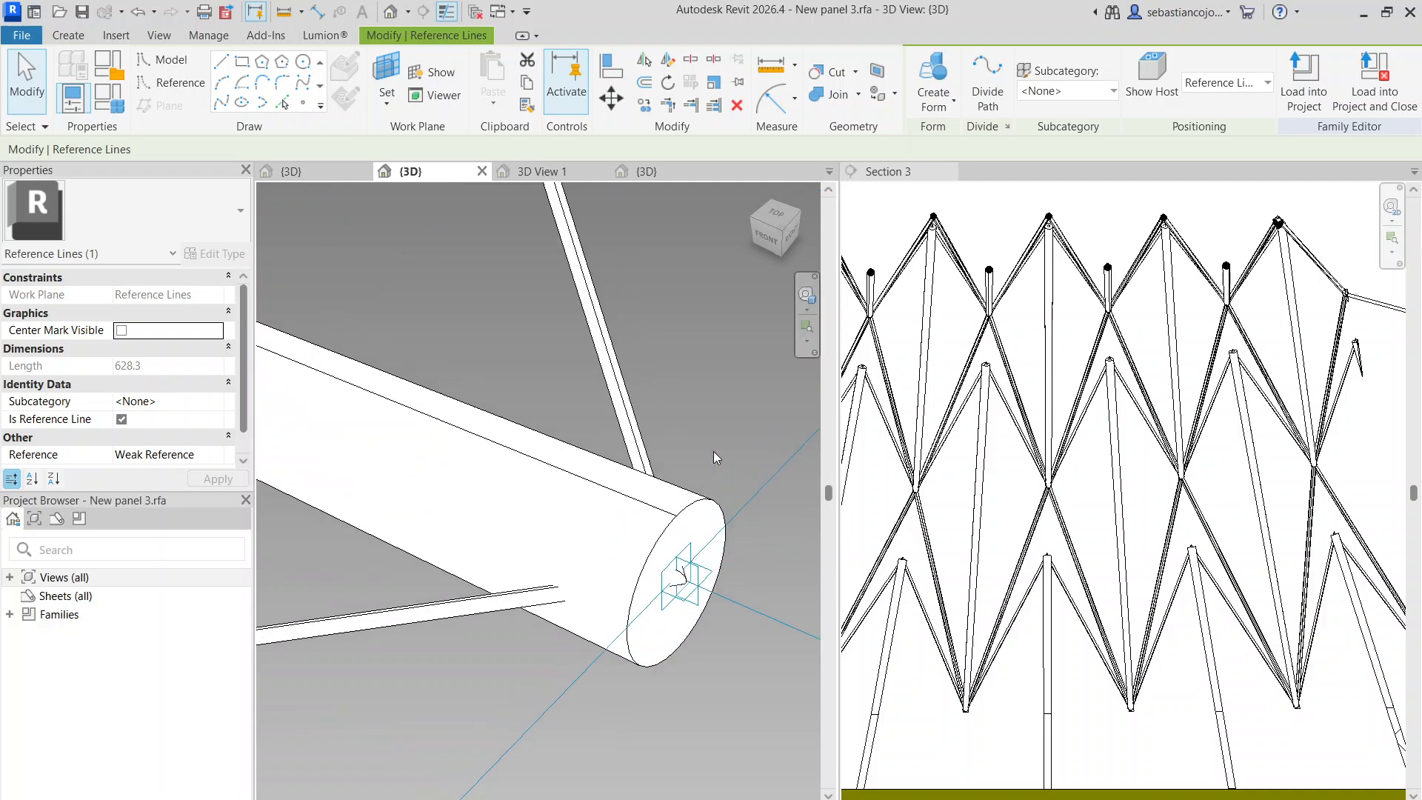
left_click(673, 521)
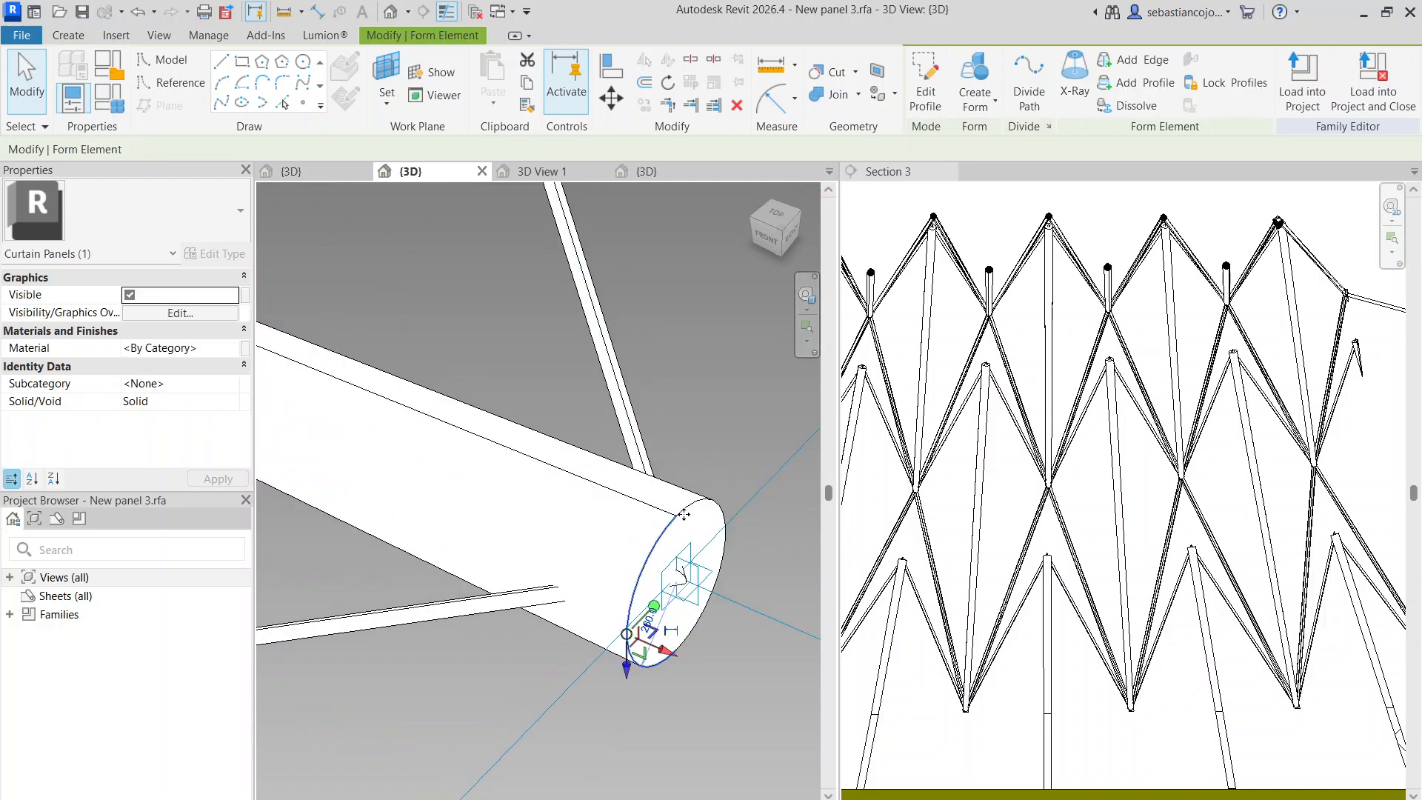
scroll(664, 624, "up", 5)
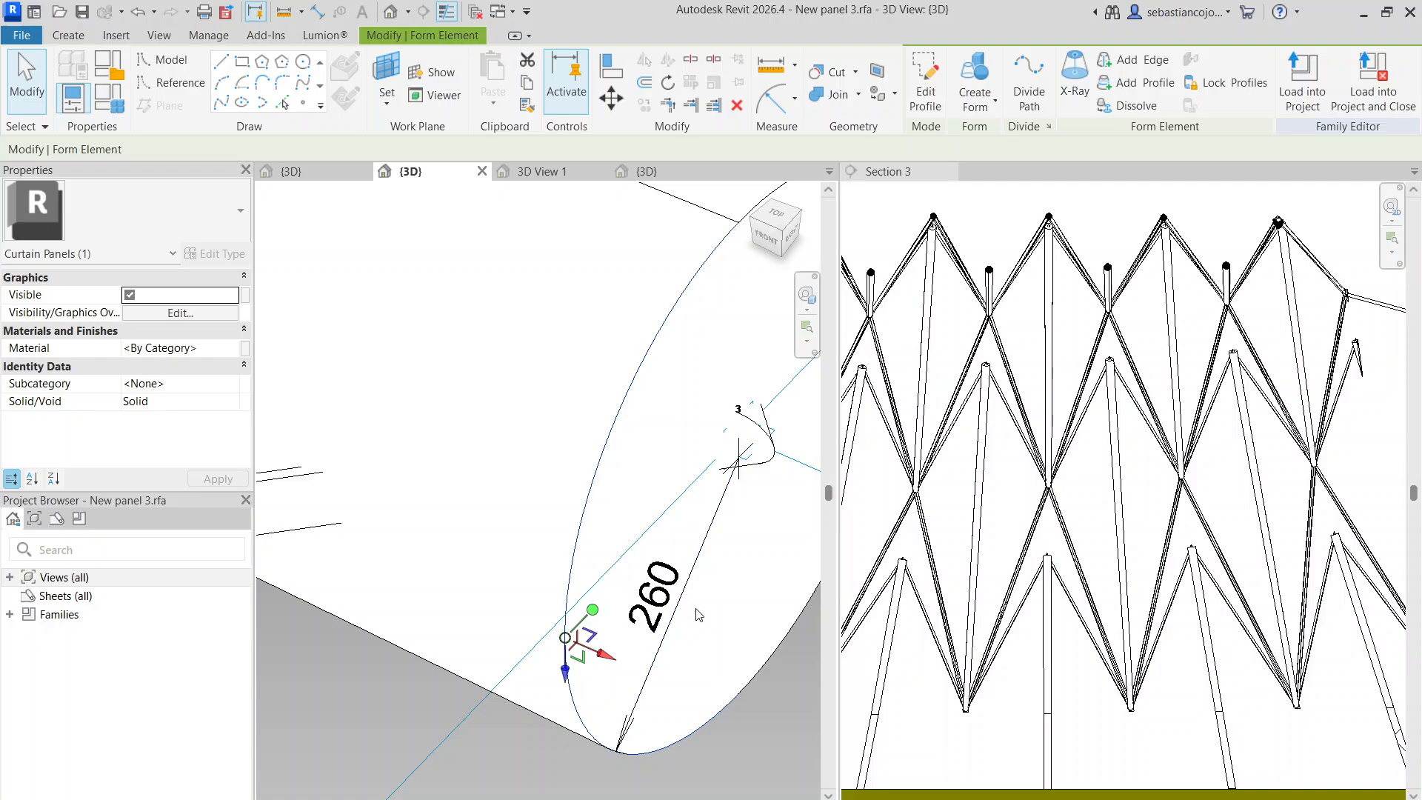
left_click(652, 599)
key("Escape")
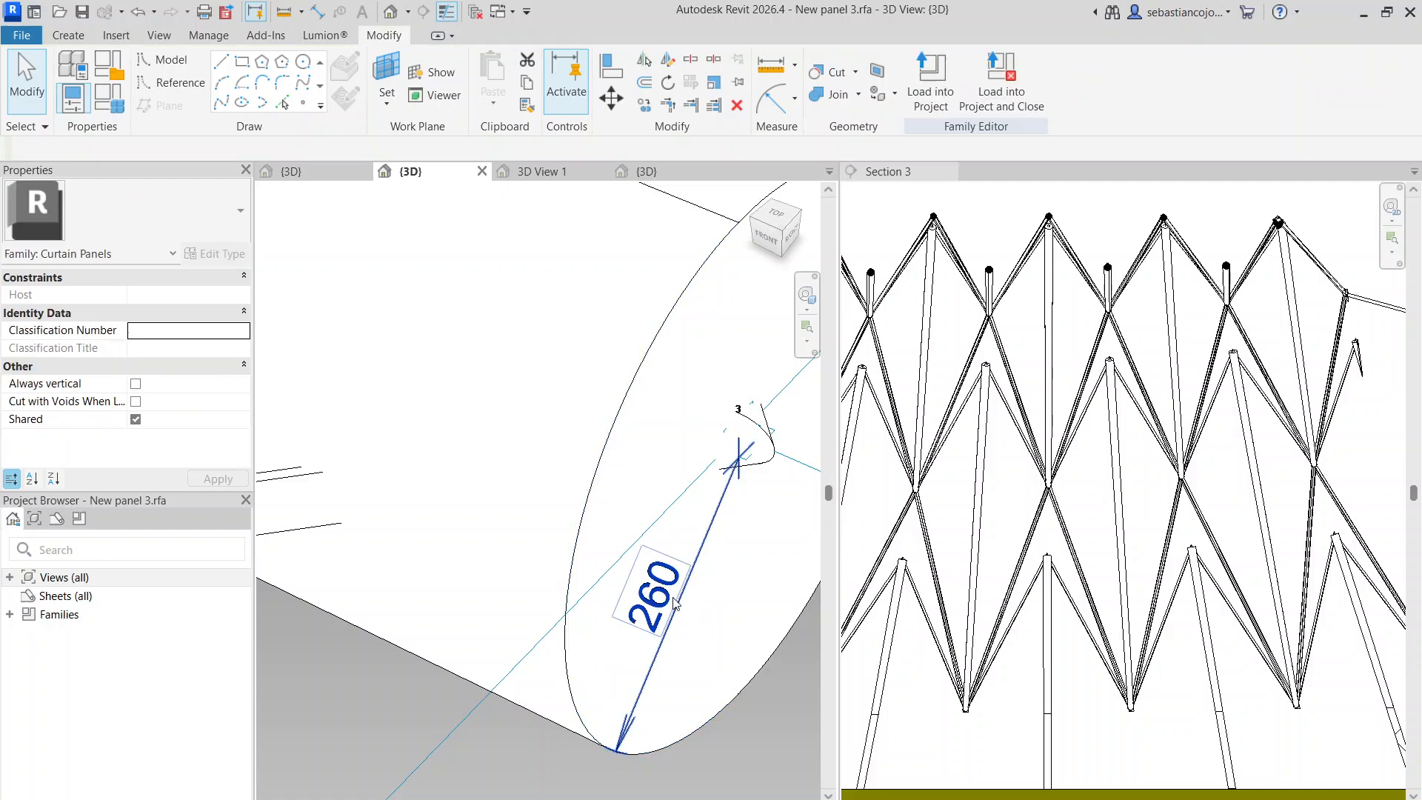
scroll(645, 599, "down", 4)
left_click(673, 564)
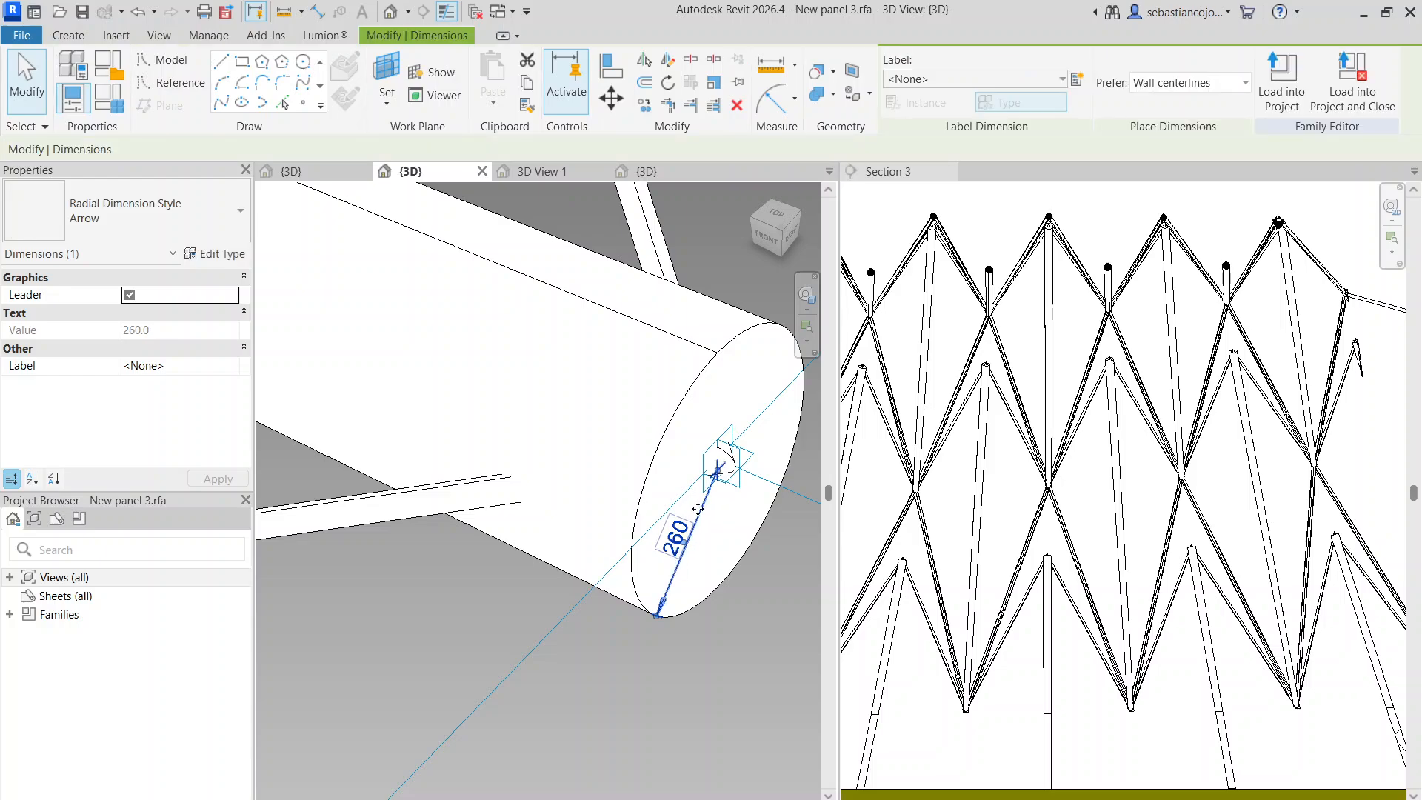
scroll(699, 519, "down", 3)
scroll(699, 524, "up", 4)
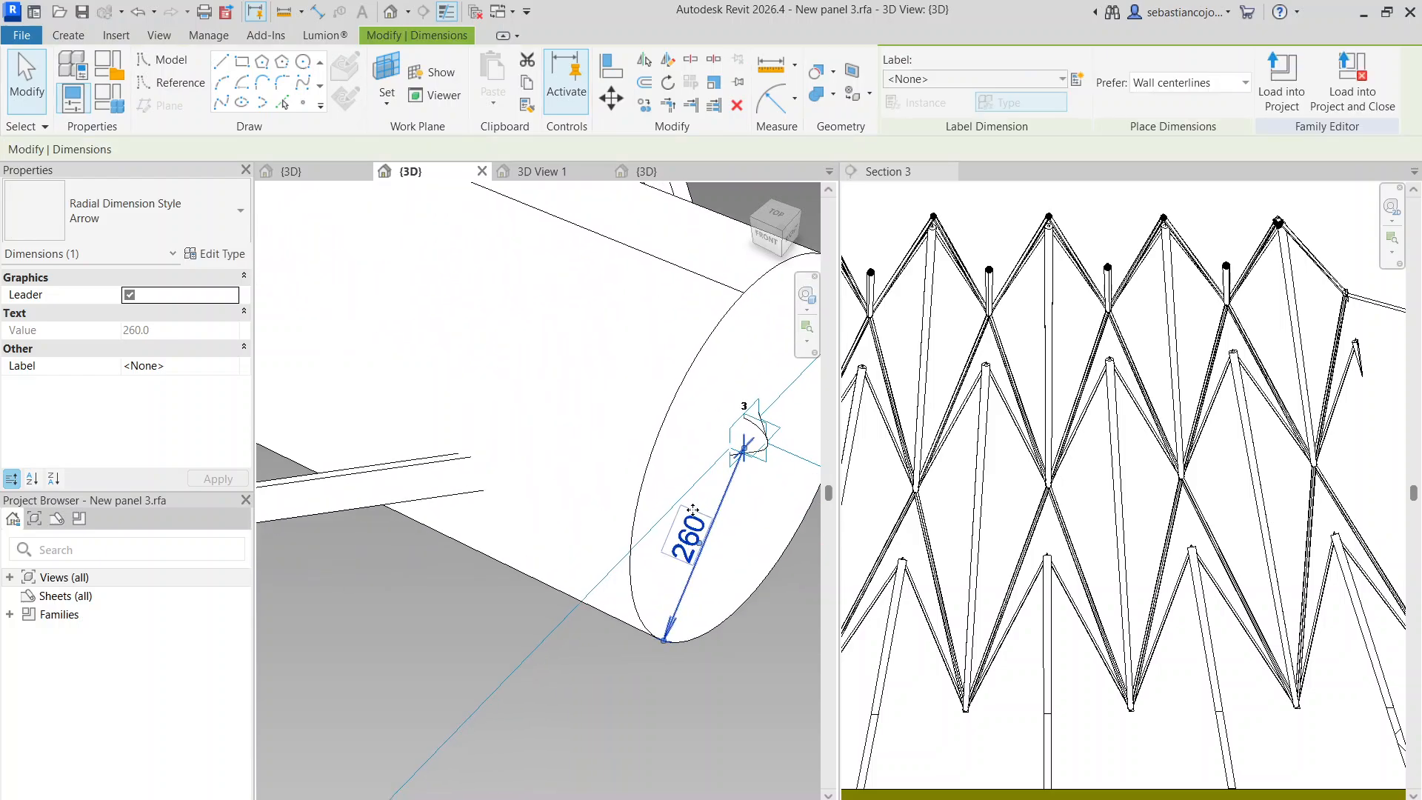
scroll(693, 509, "down", 4)
key("Escape")
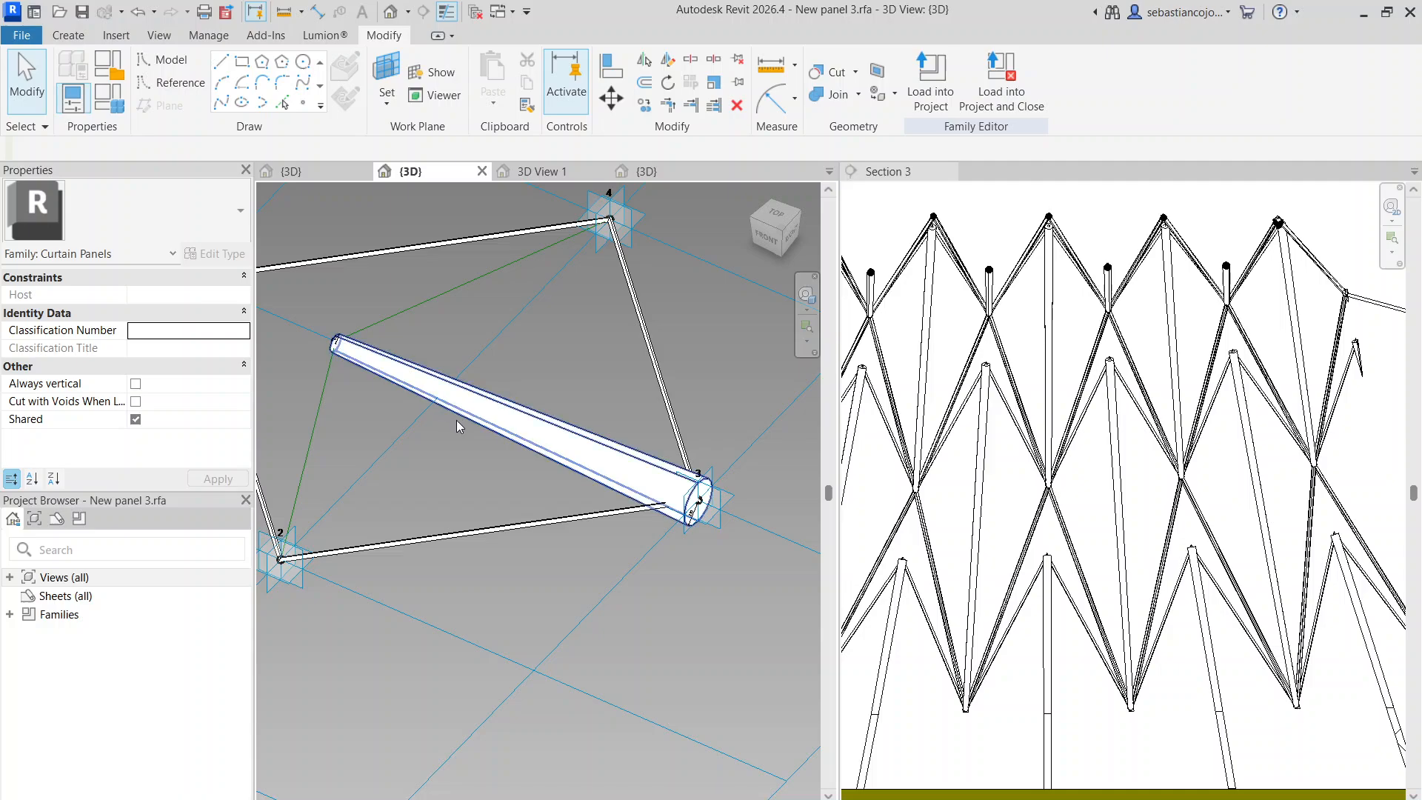
scroll(467, 438, "up", 10)
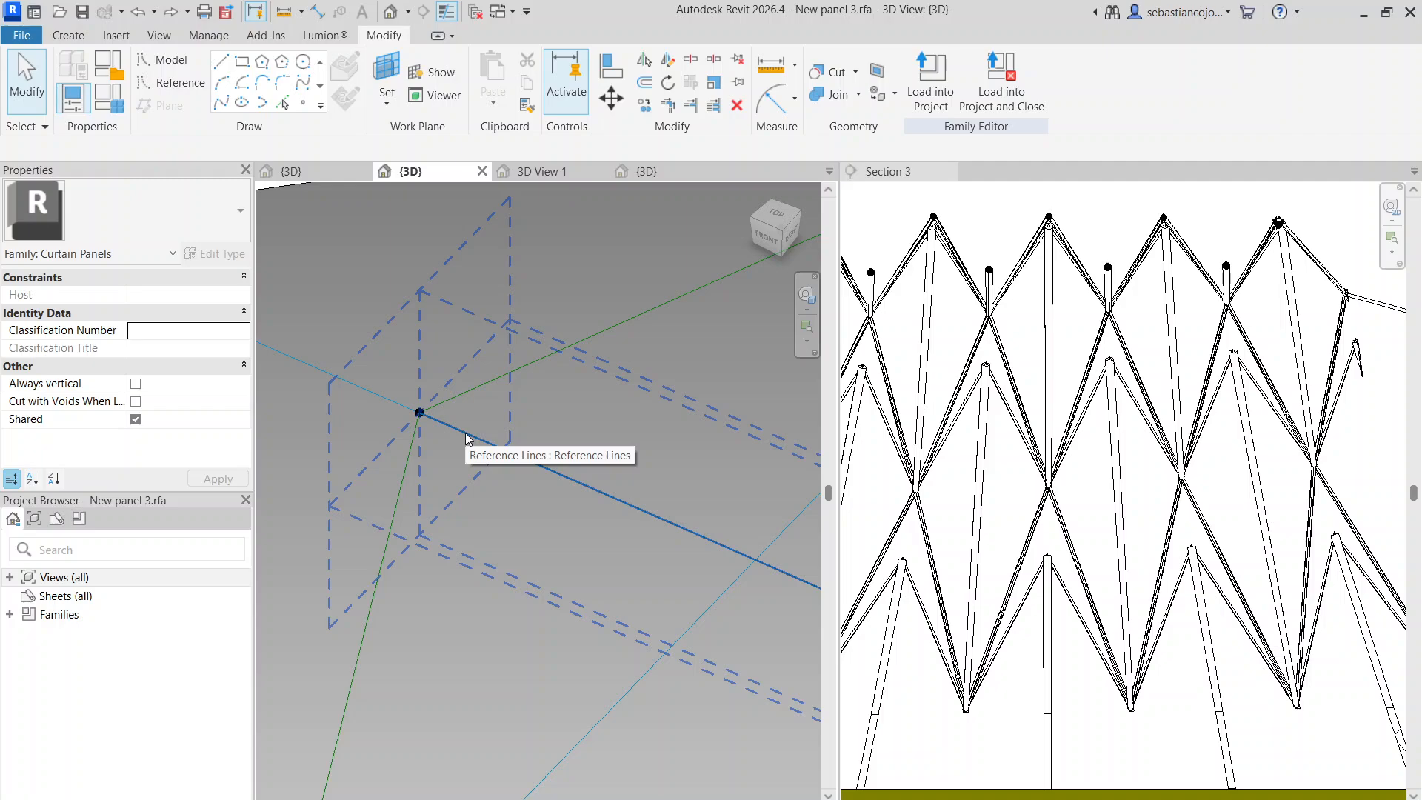
scroll(467, 438, "down", 5)
left_click(161, 60)
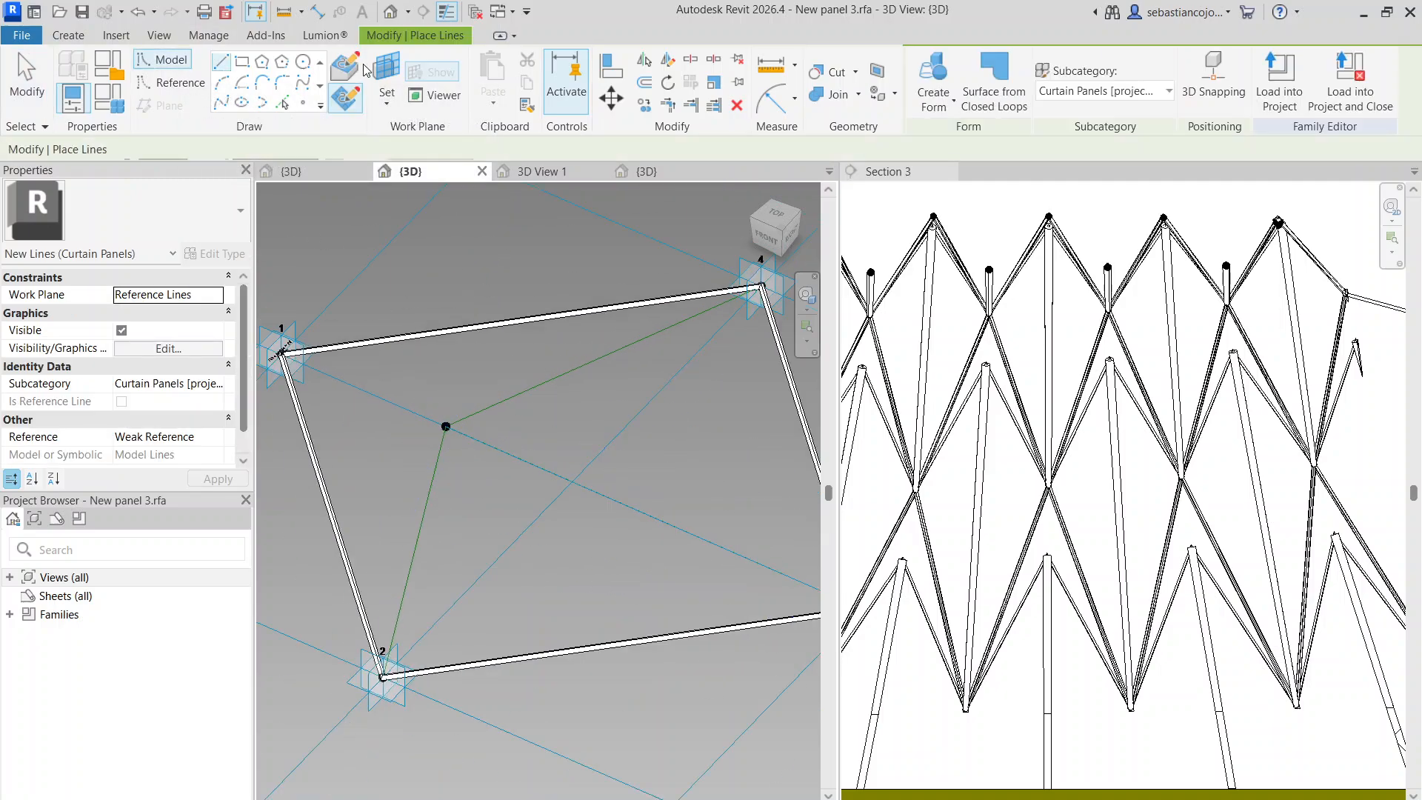
left_click(303, 103)
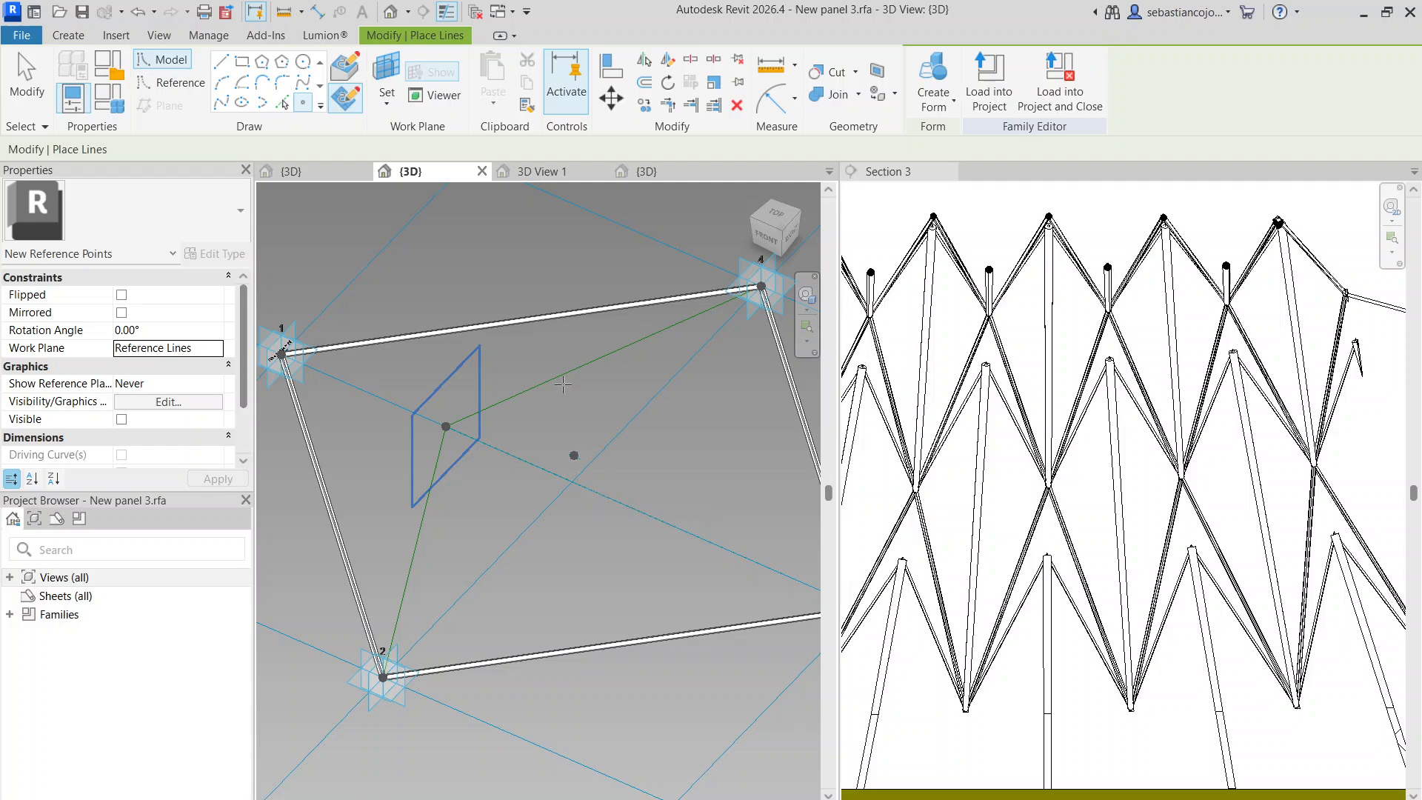
key("Escape")
Switch to the Rhomboid panel salvat cu offset family and examine the profile radius labels at both ends of its central beam
left_click(649, 172)
scroll(534, 436, "up", 3)
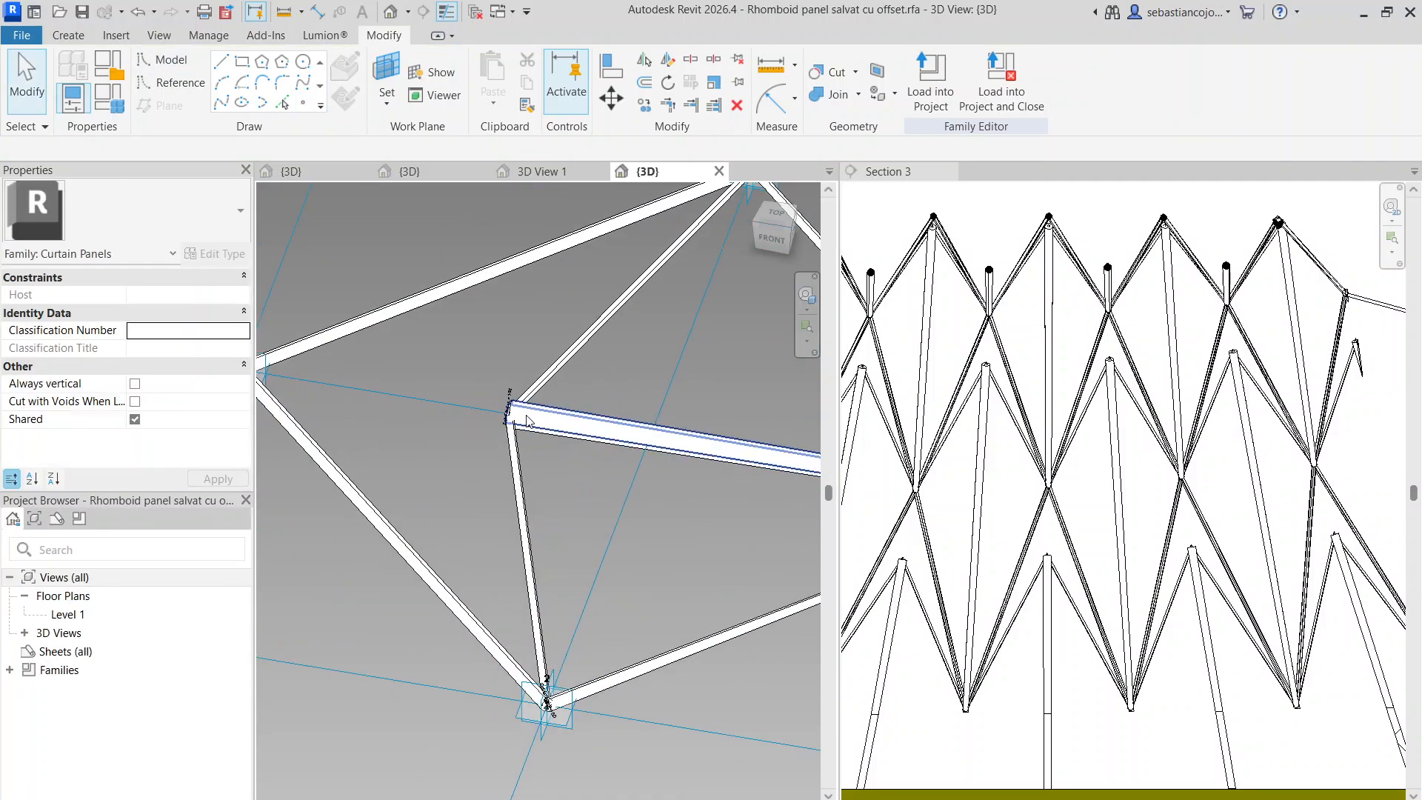
scroll(522, 411, "up", 5)
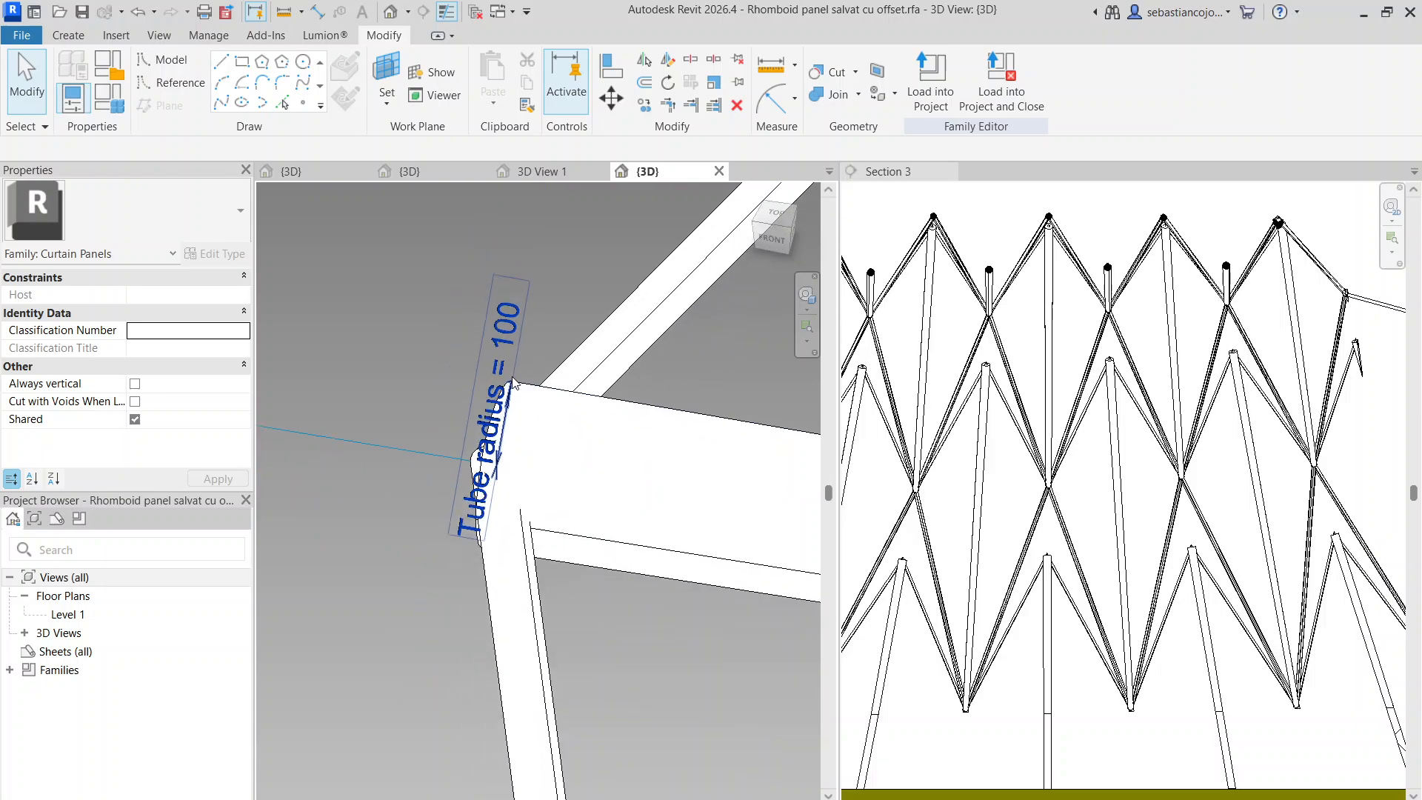
scroll(514, 382, "down", 6)
scroll(788, 434, "up", 4)
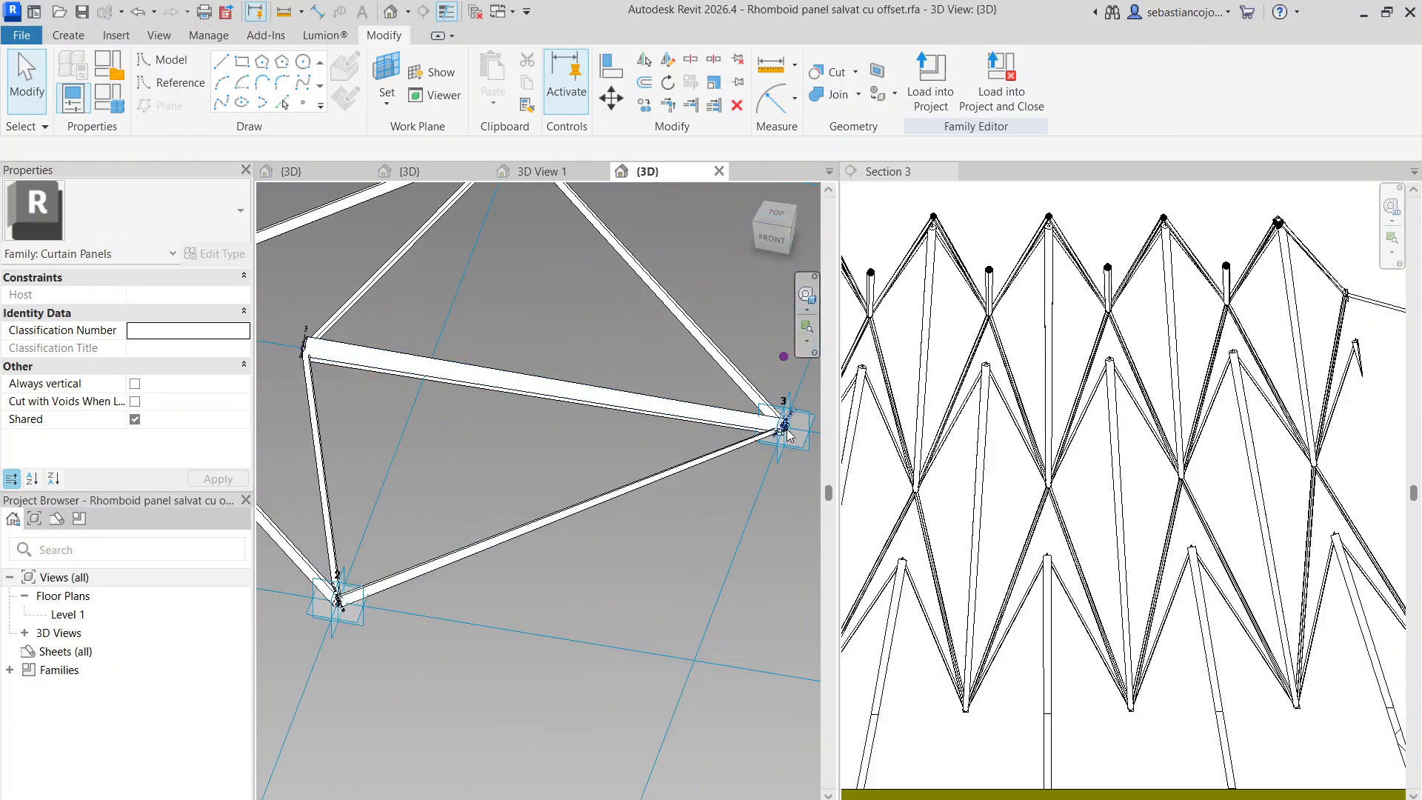
scroll(786, 431, "up", 6)
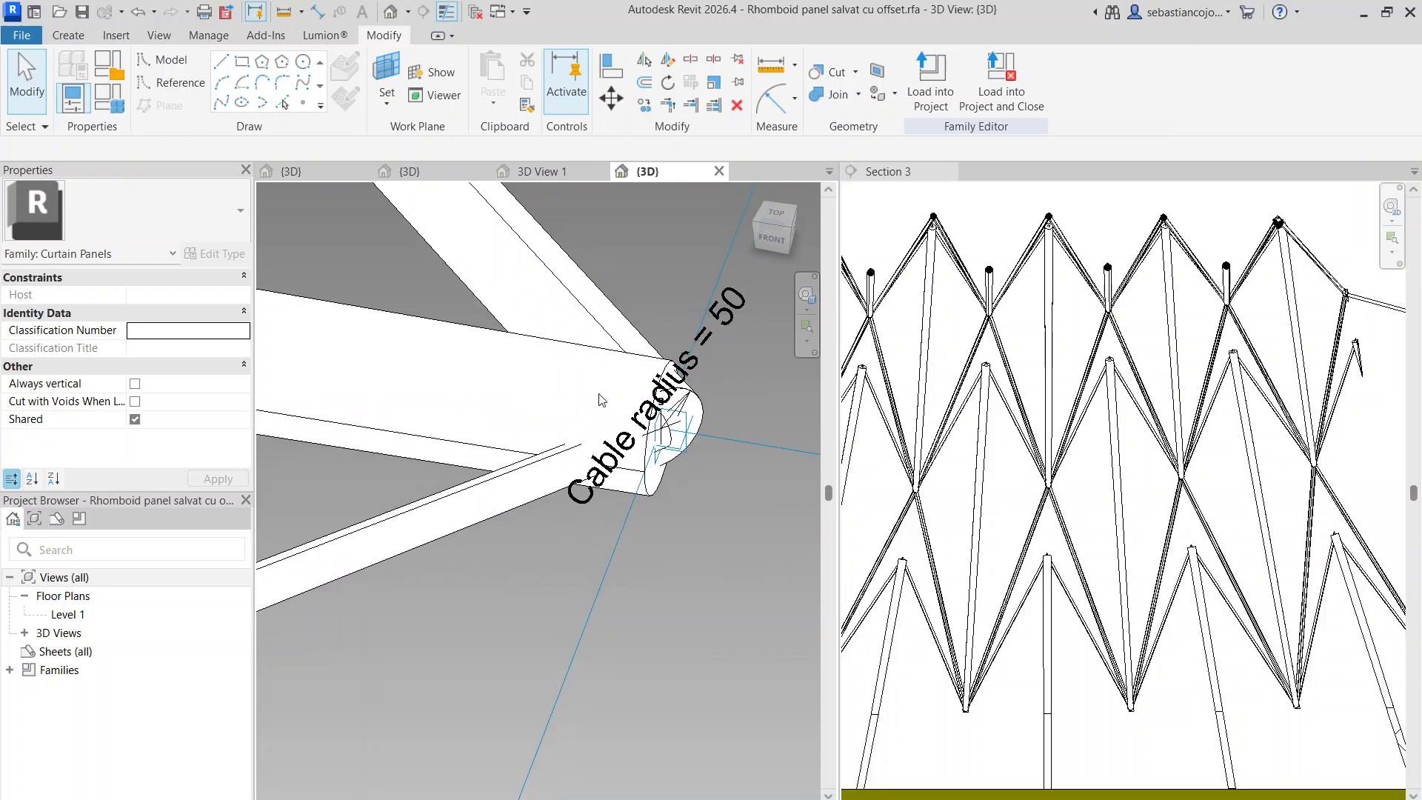
scroll(683, 424, "down", 8)
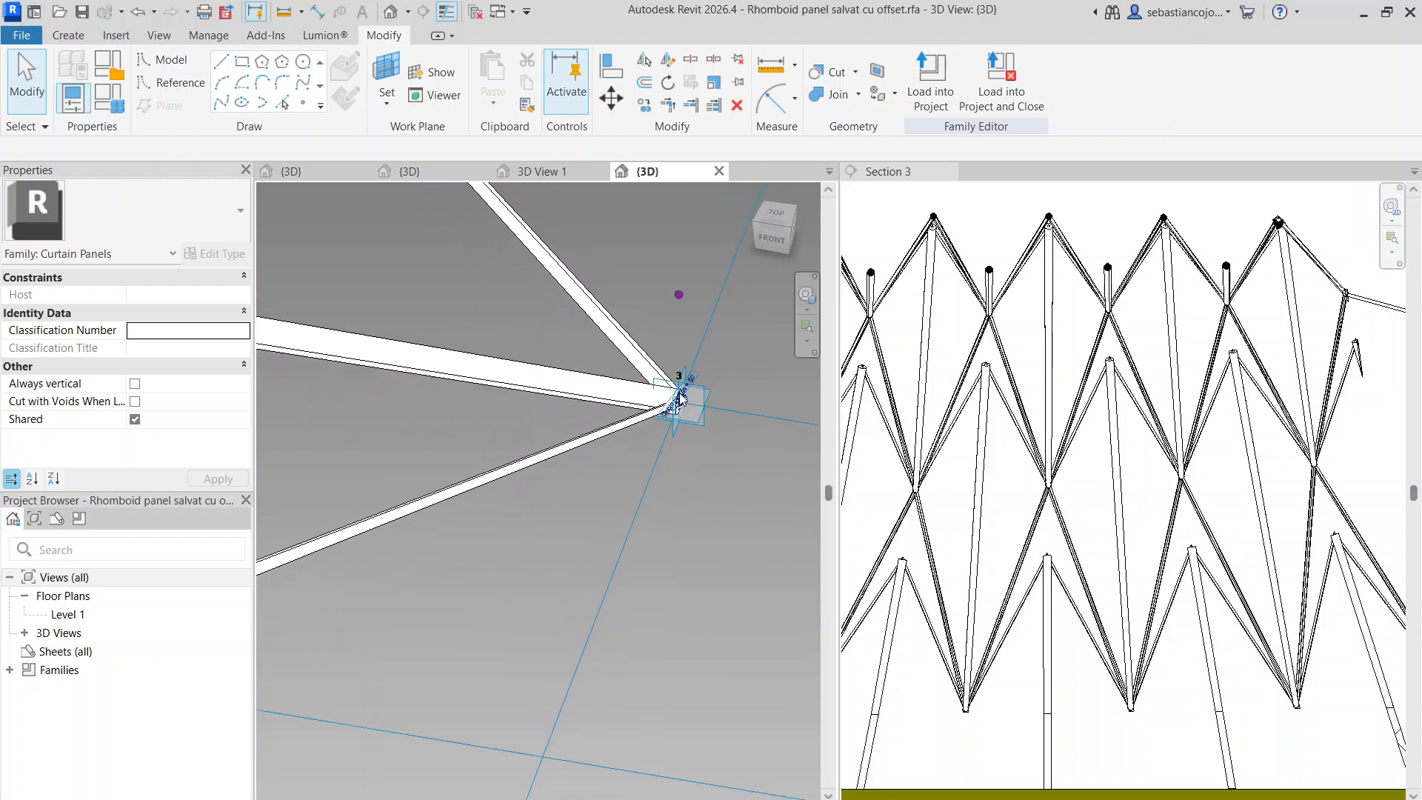
scroll(480, 400, "up", 6)
scroll(480, 400, "up", 2)
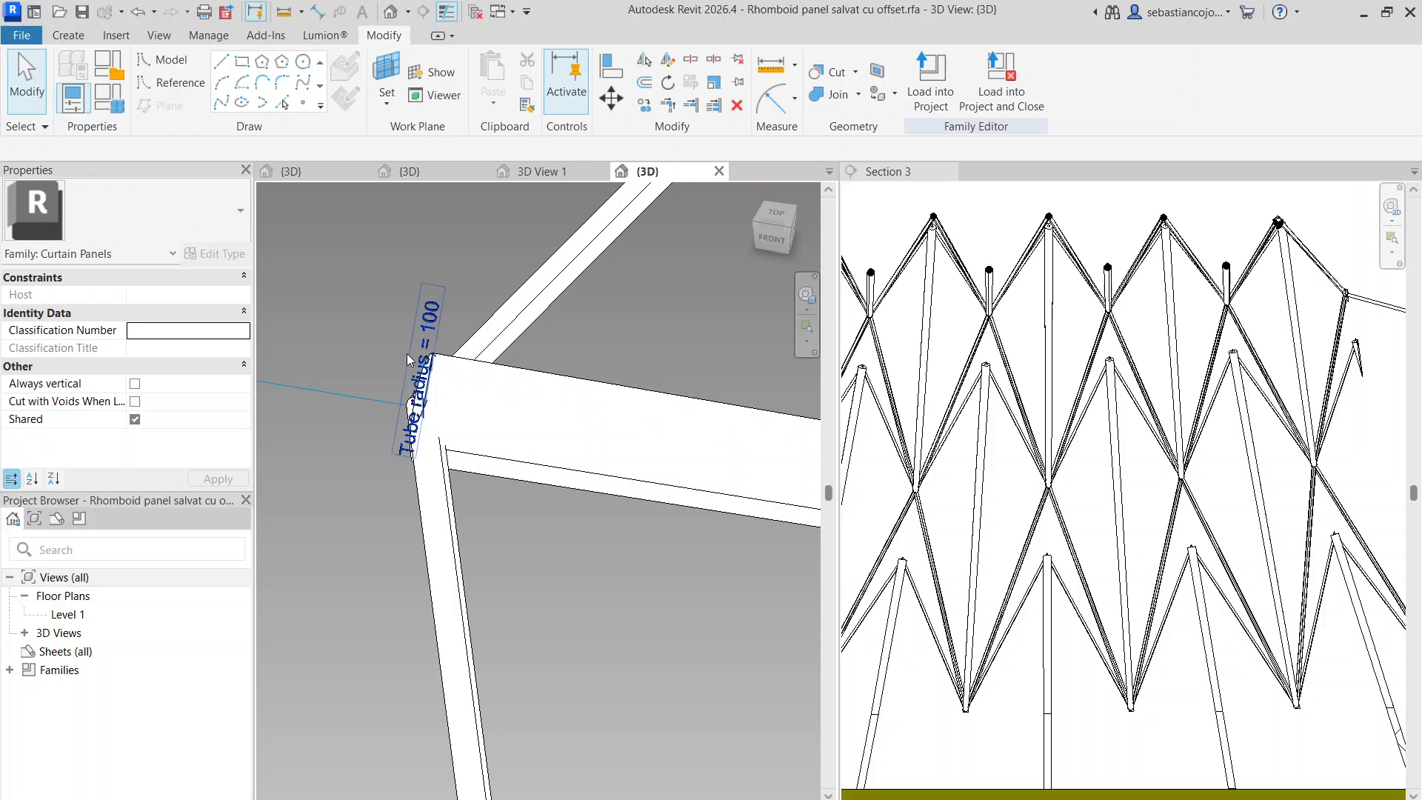
scroll(439, 378, "down", 3)
scroll(438, 378, "down", 1)
scroll(444, 393, "up", 6)
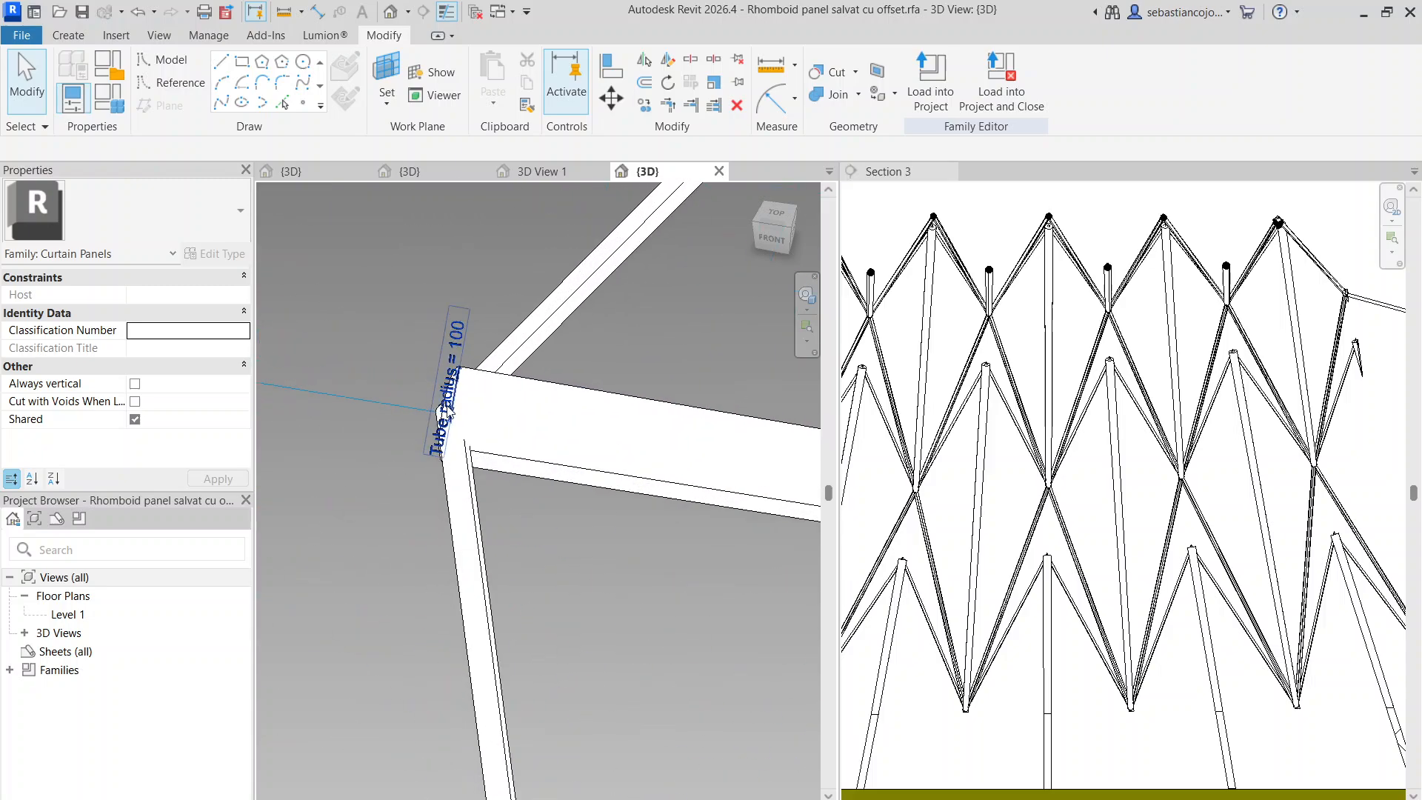
scroll(466, 432, "down", 5)
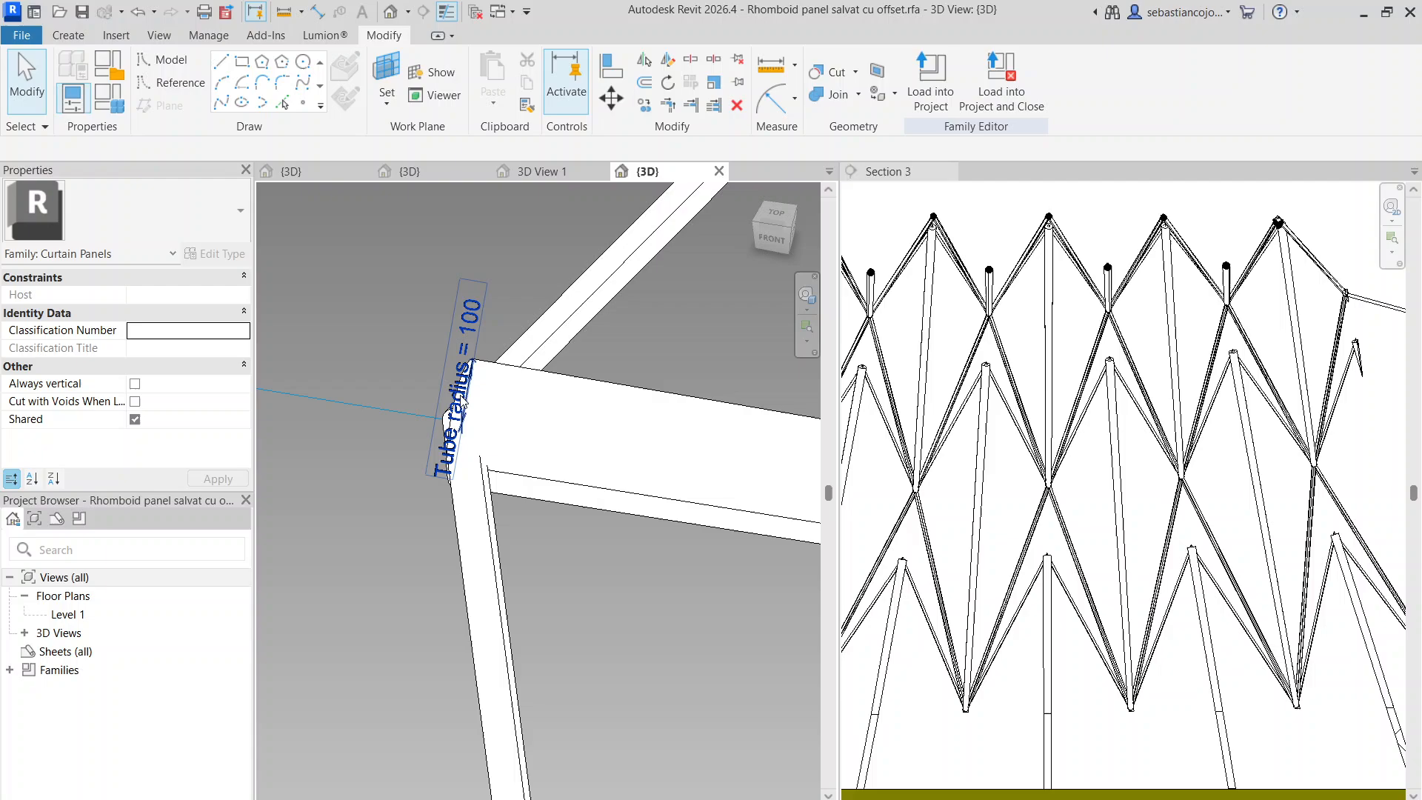
In the New panel 3 family, draw a model circle centred on the central reference line's free end, on the perpendicular plane
left_click(404, 171)
scroll(474, 402, "up", 3)
middle_click_drag(484, 417, 587, 501, "shift")
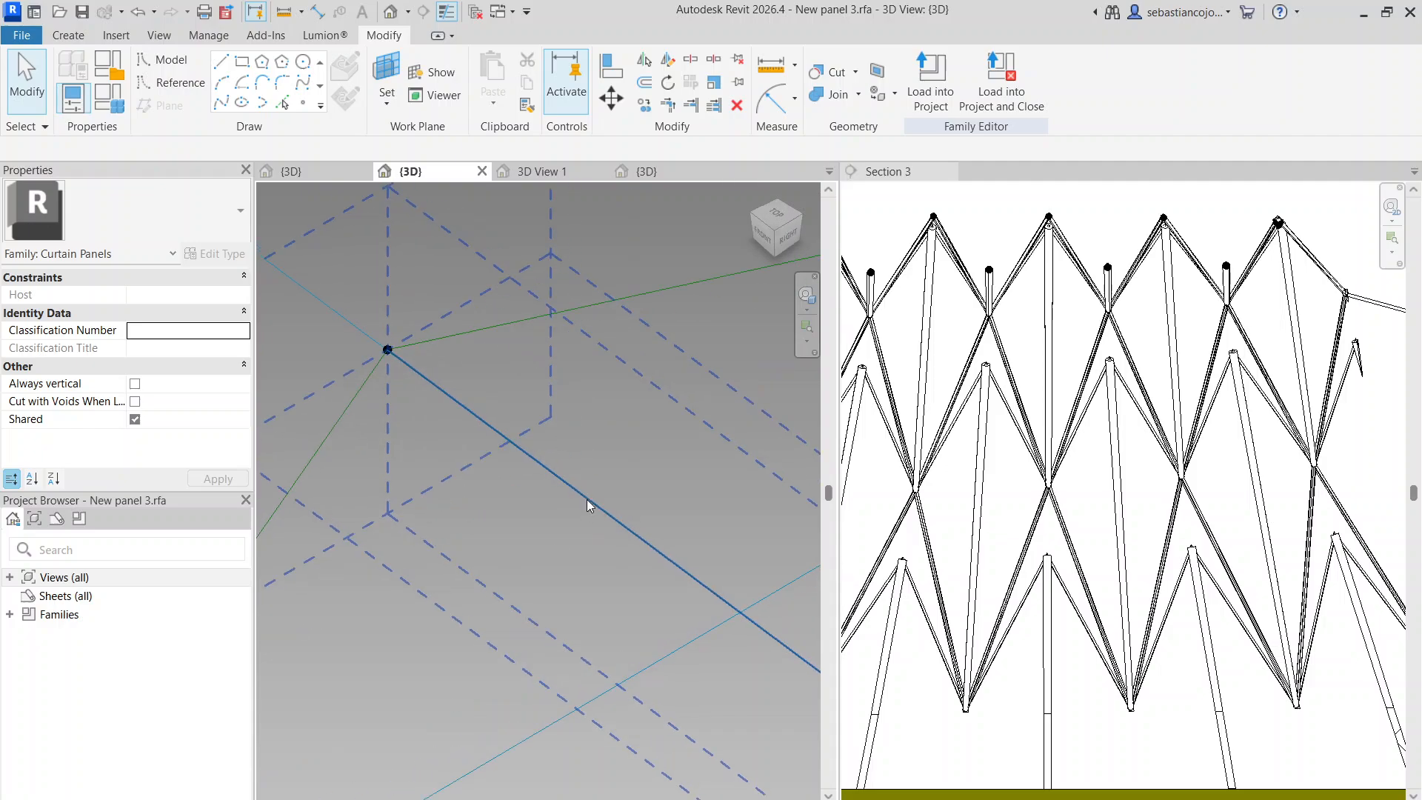
left_click(163, 59)
left_click(303, 61)
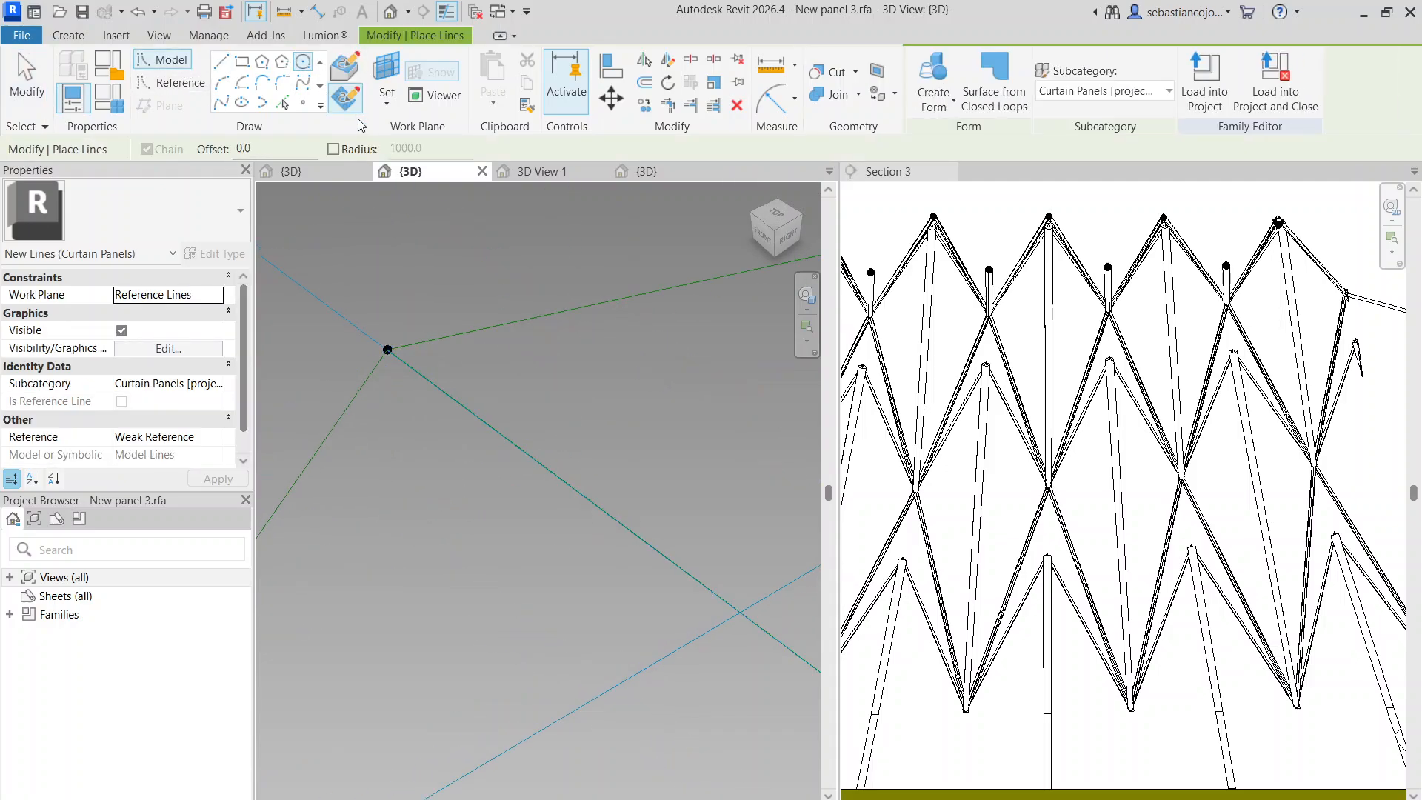
left_click(386, 348)
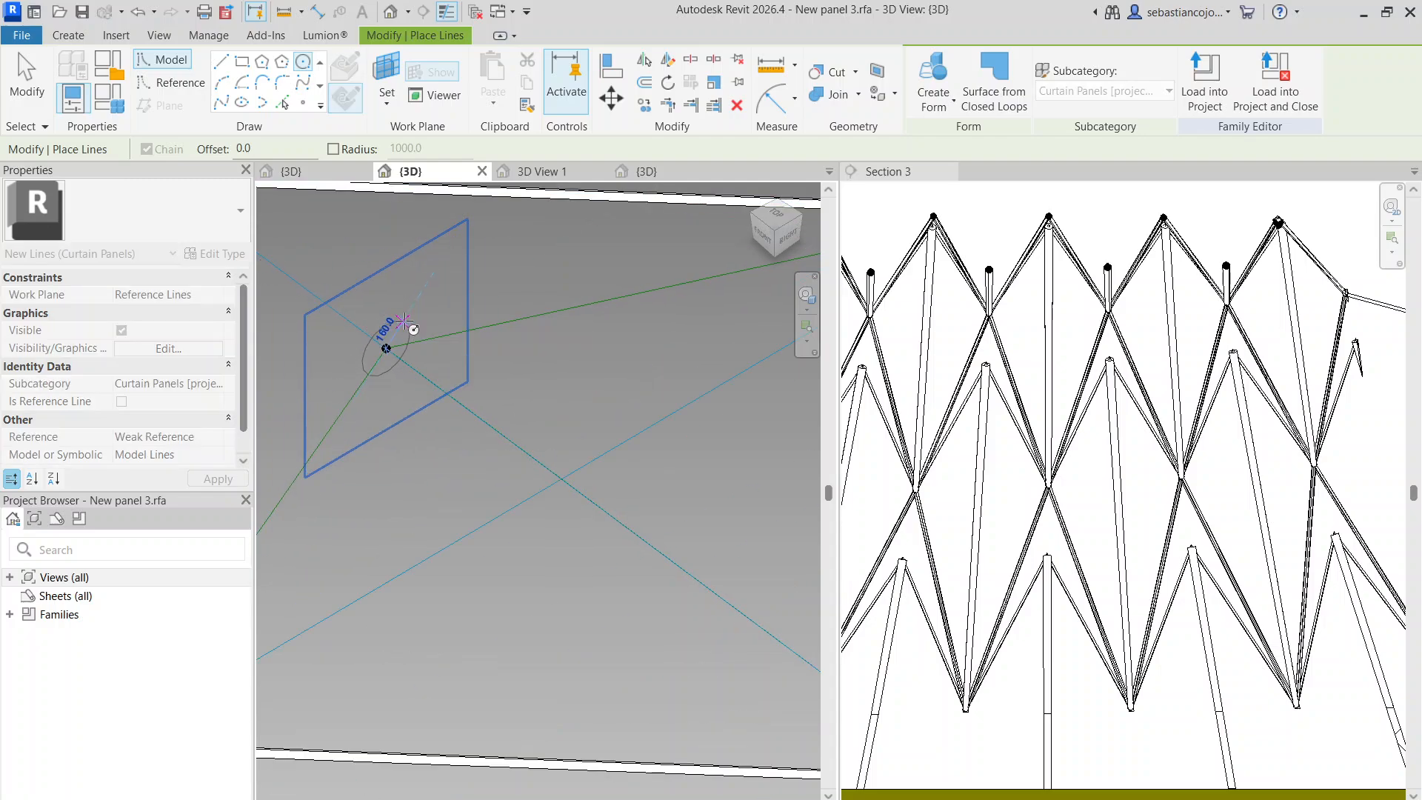
left_click(398, 329)
key("Escape")
key("Escape")
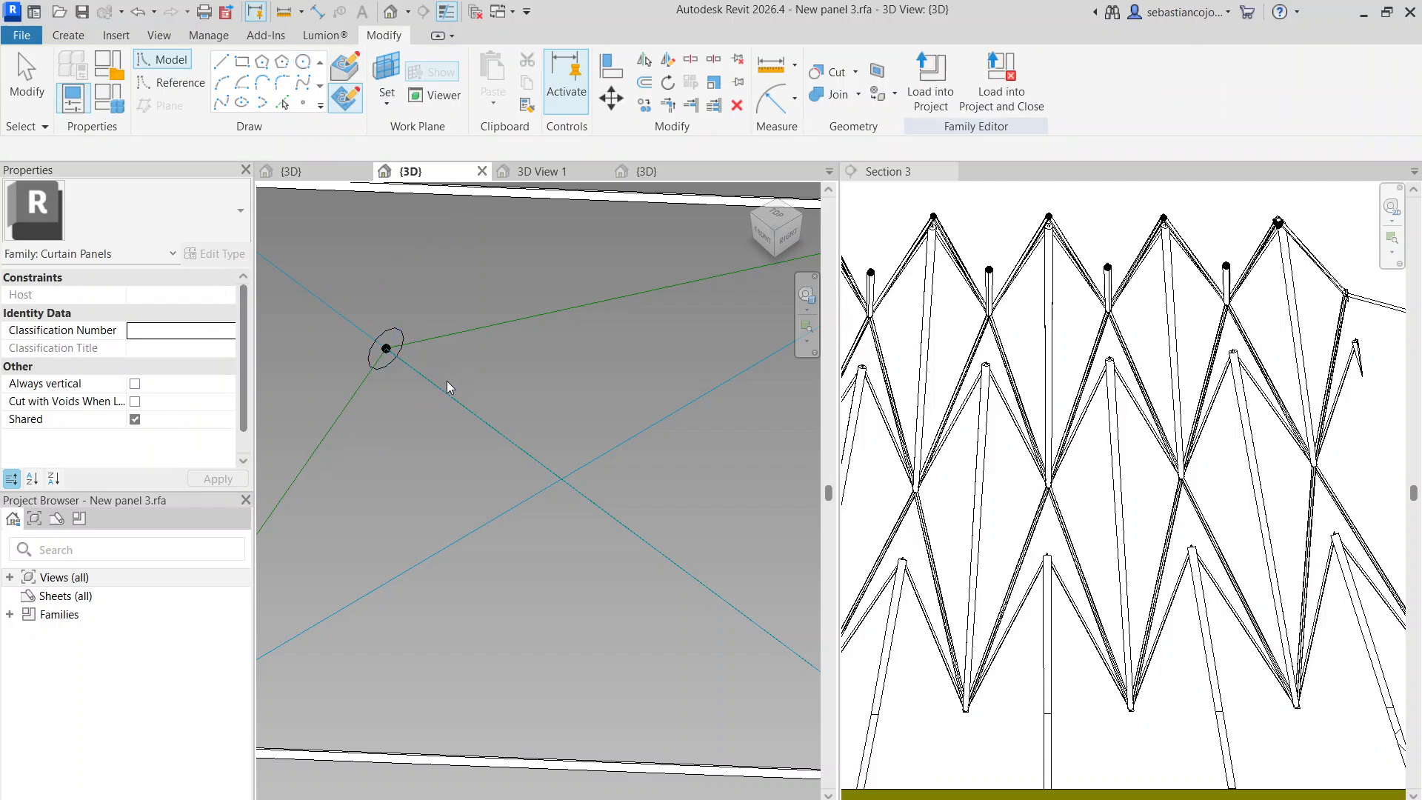
Create a solid form from the model circle and the central reference line to build the inner beam
left_click(383, 339)
left_click(382, 358, "ctrl")
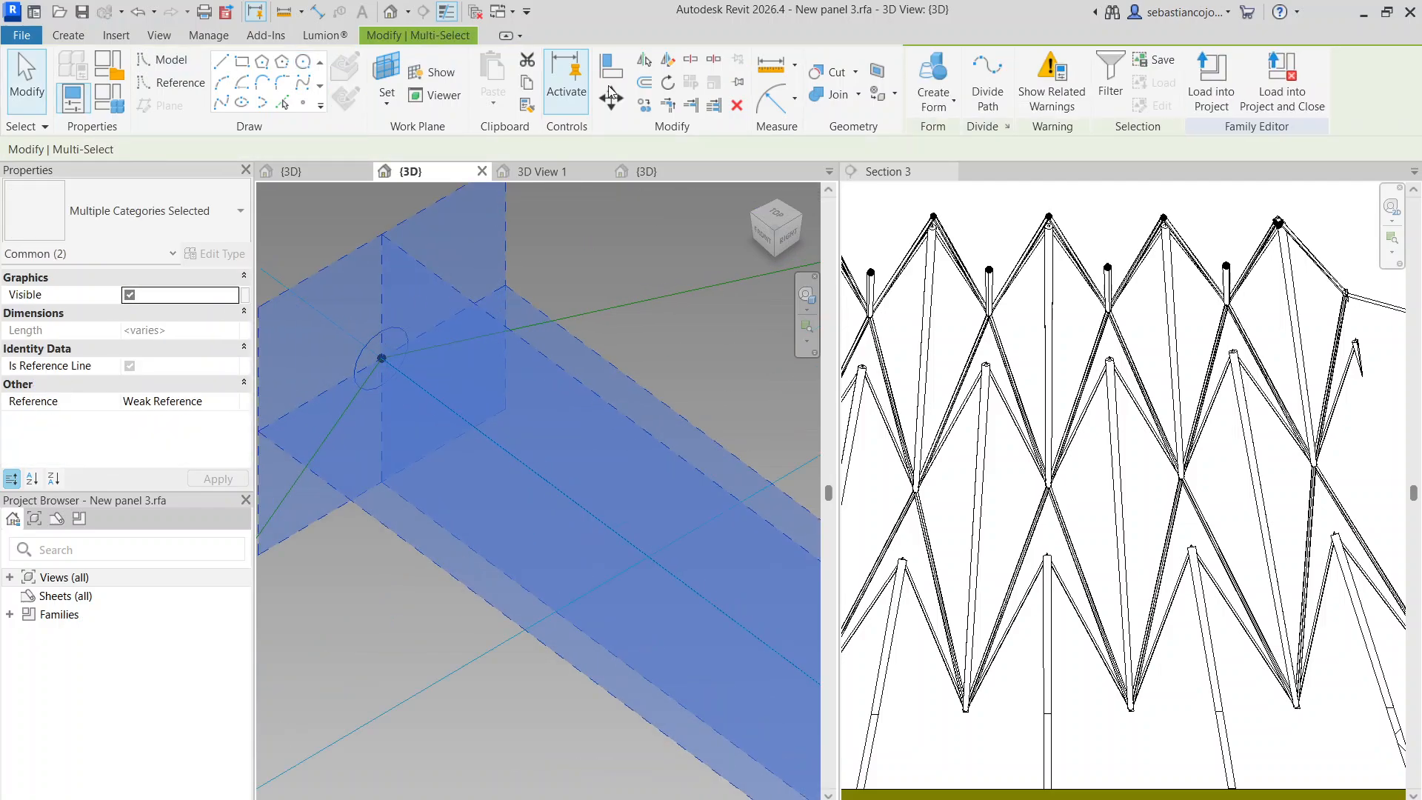
left_click(939, 72)
scroll(460, 510, "down", 5)
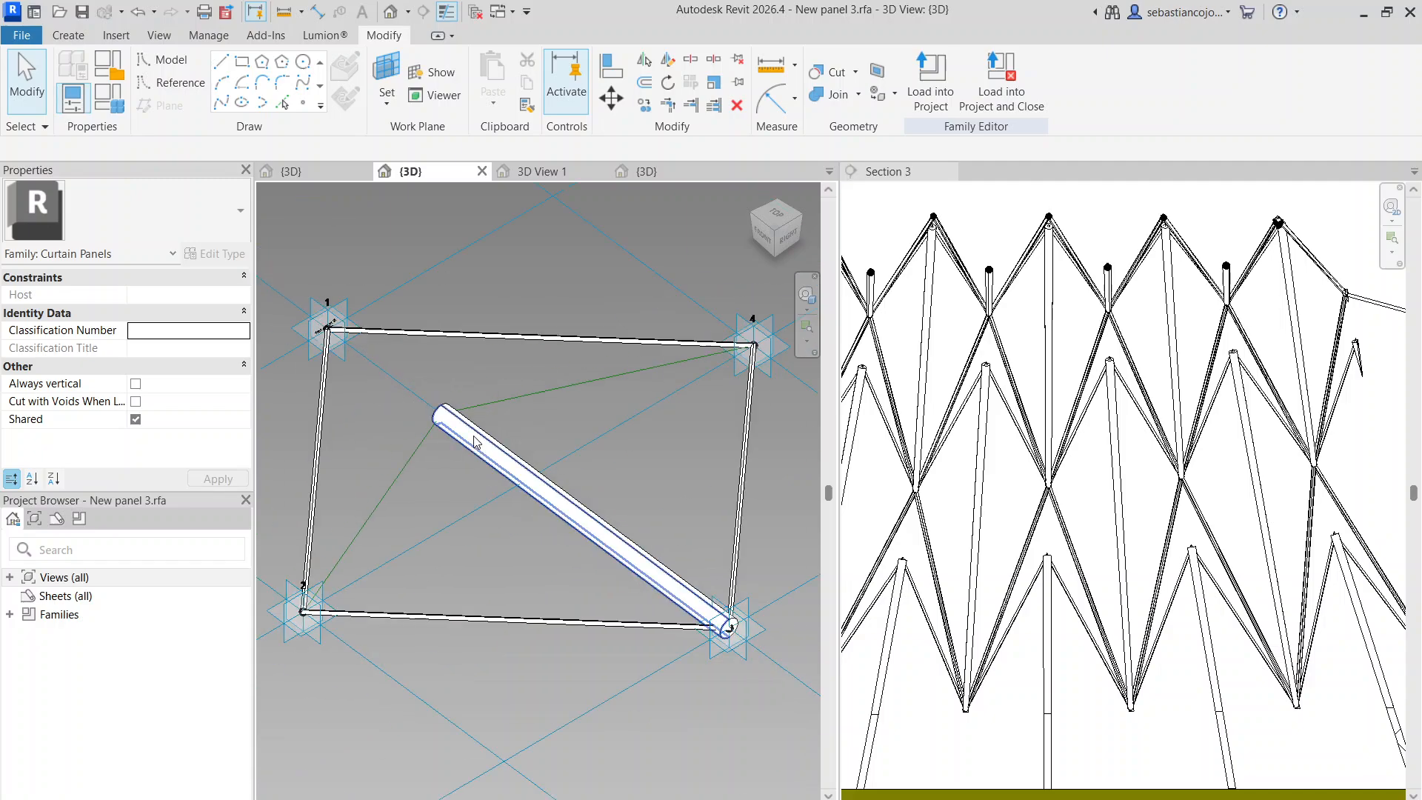
middle_click_drag(452, 519, 530, 602, "shift")
scroll(481, 462, "up", 4)
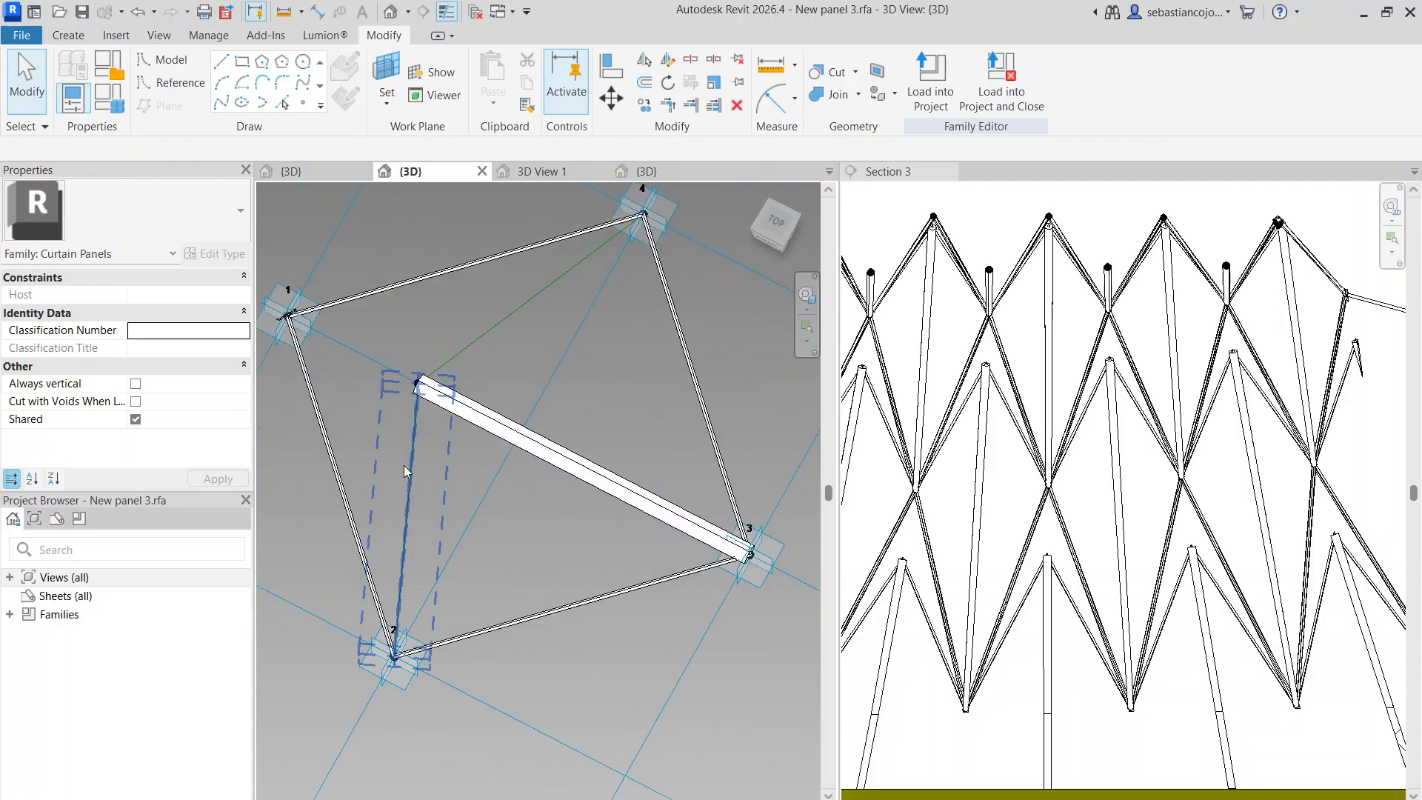
middle_click_drag(403, 465, 385, 439, "shift")
scroll(415, 389, "up", 3)
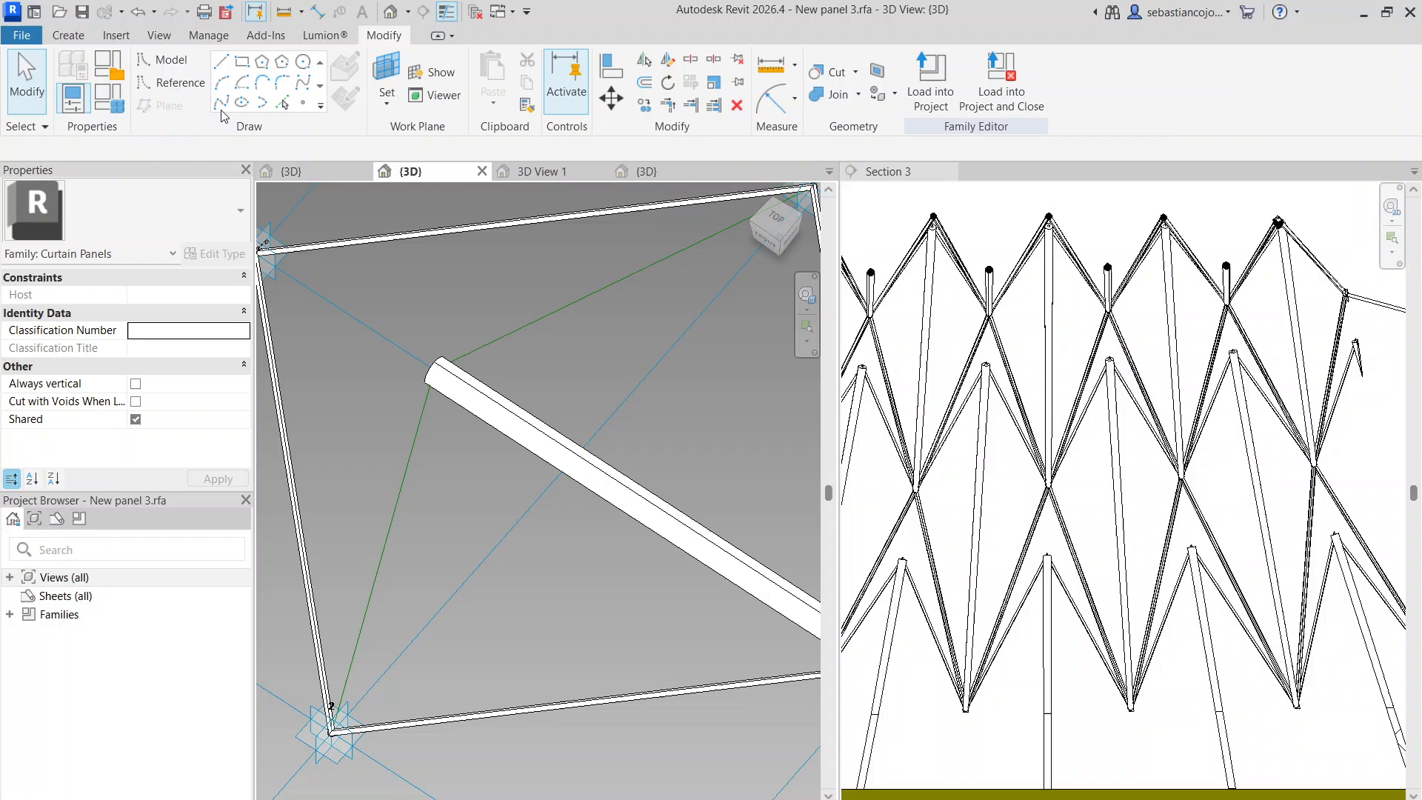
left_click(162, 59)
scroll(400, 360, "up", 2)
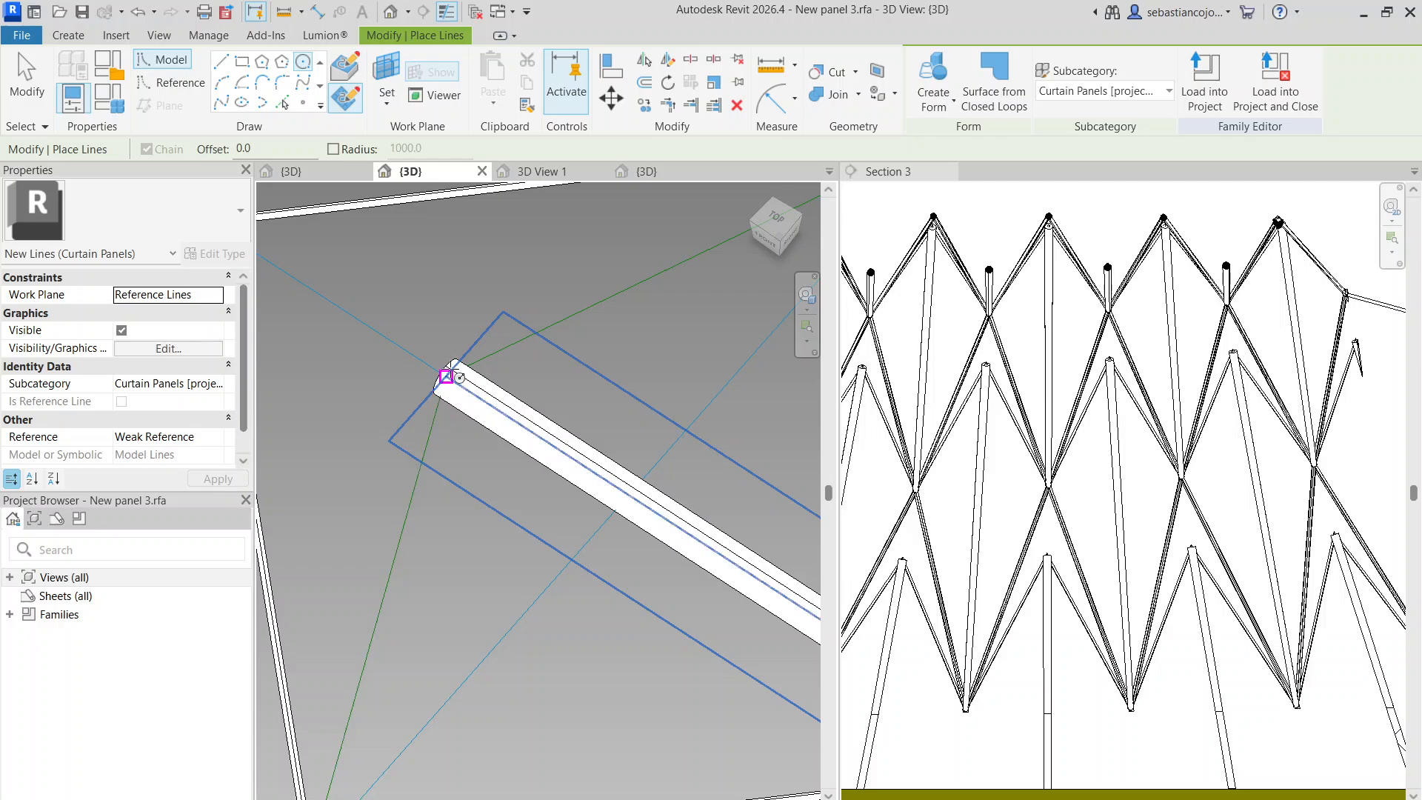
scroll(451, 374, "down", 3)
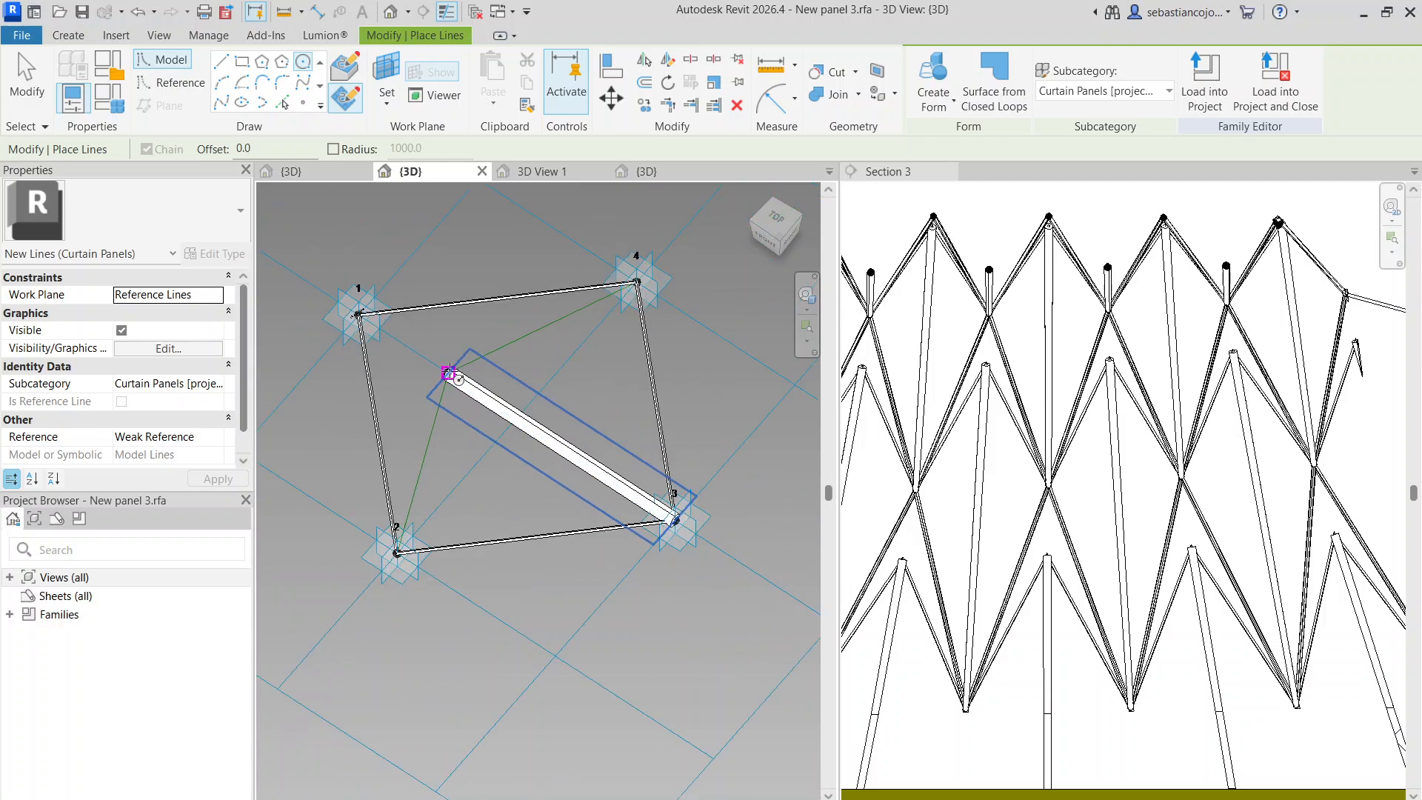
scroll(451, 371, "up", 3)
left_click(394, 60)
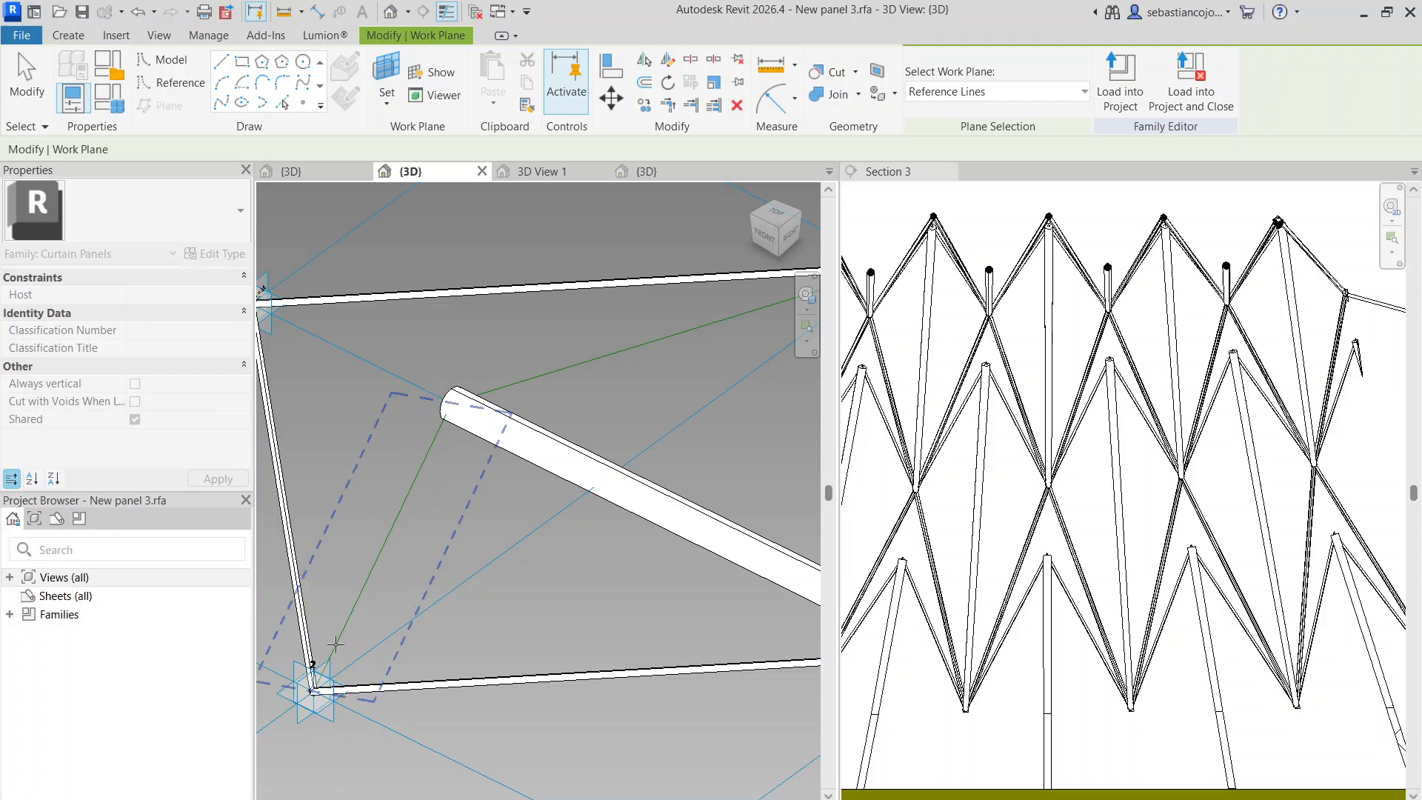
Place a reference point on the reference line running from the beam's inner end to point 2
left_click(172, 82)
left_click(408, 492)
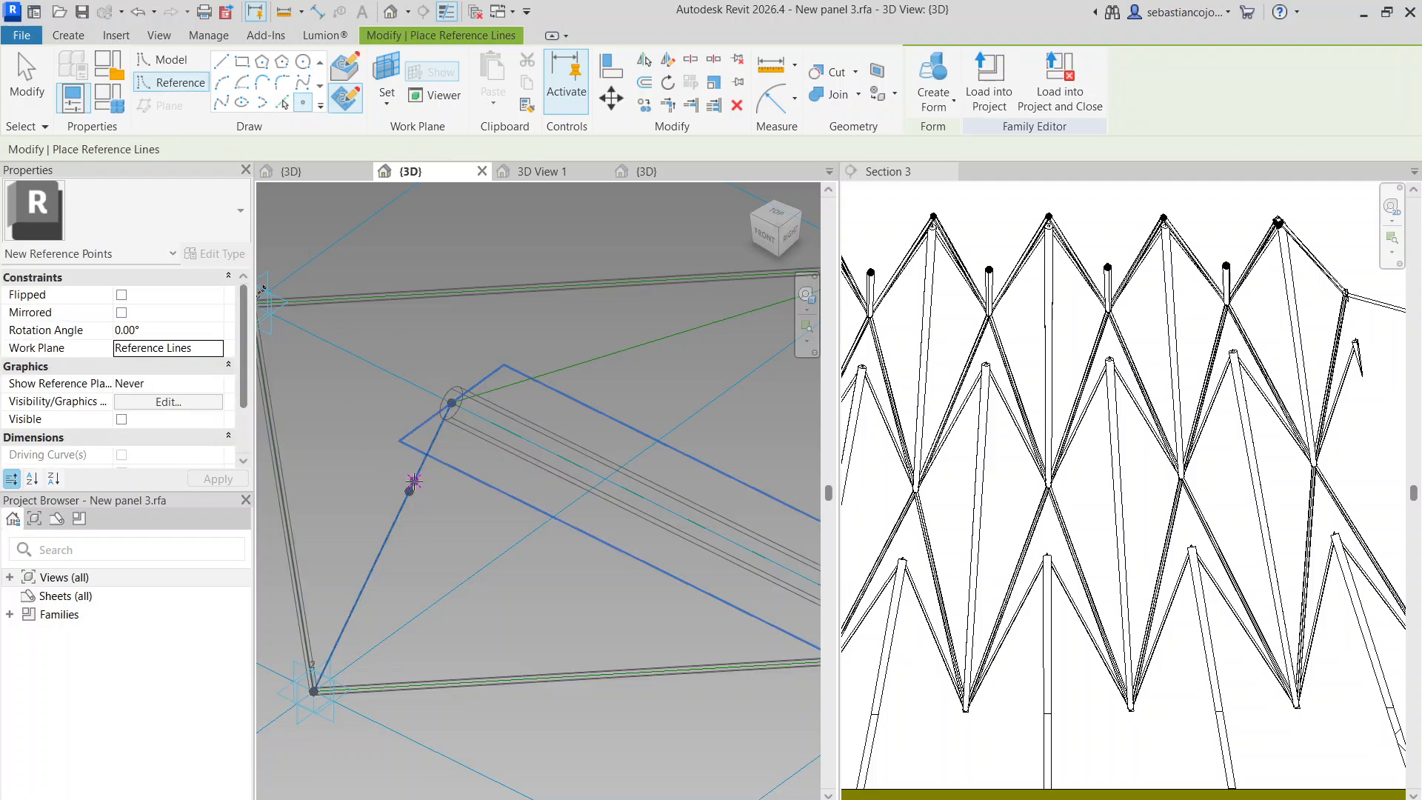
key("Escape")
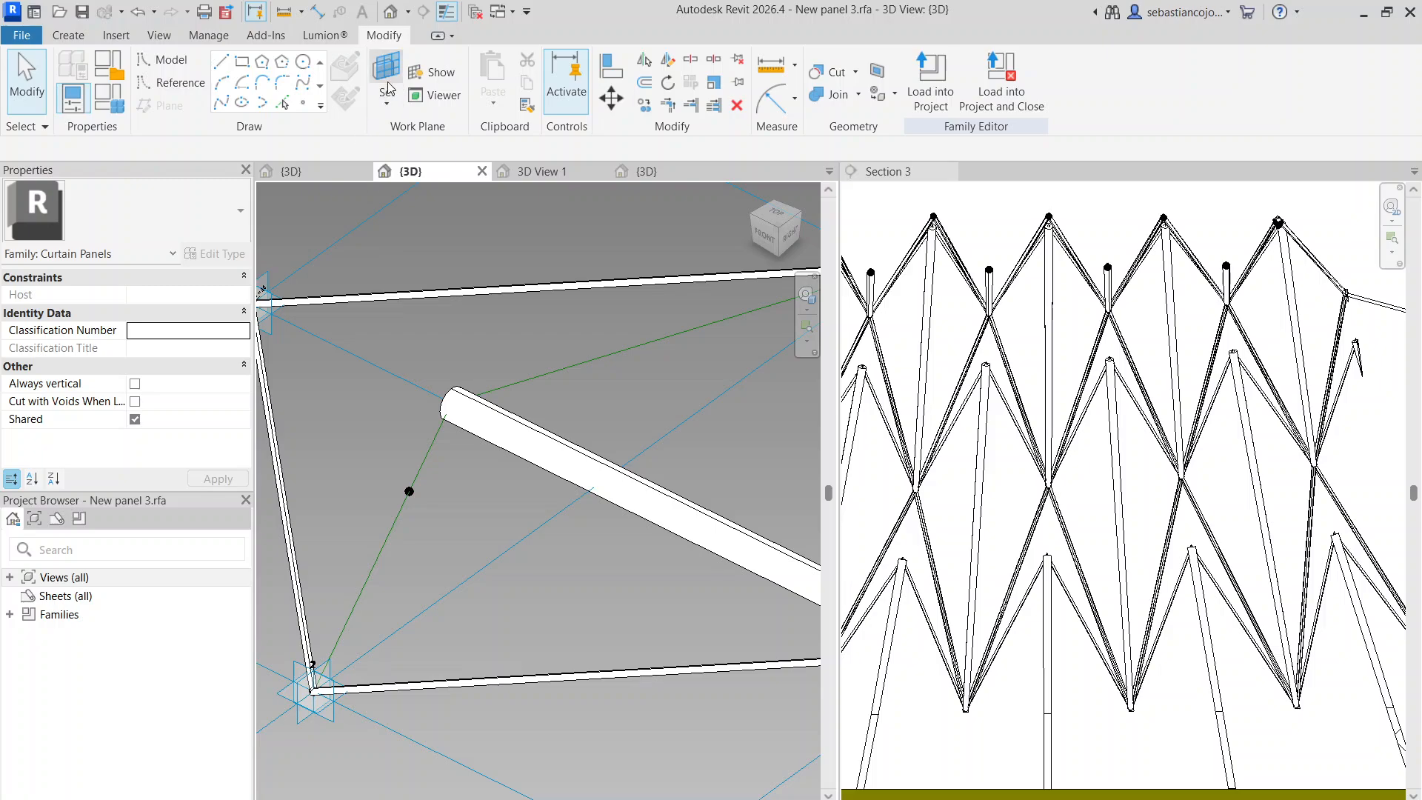
Try to set up a model circle at the reference point on the line to point 2, and delete that point
left_click(168, 60)
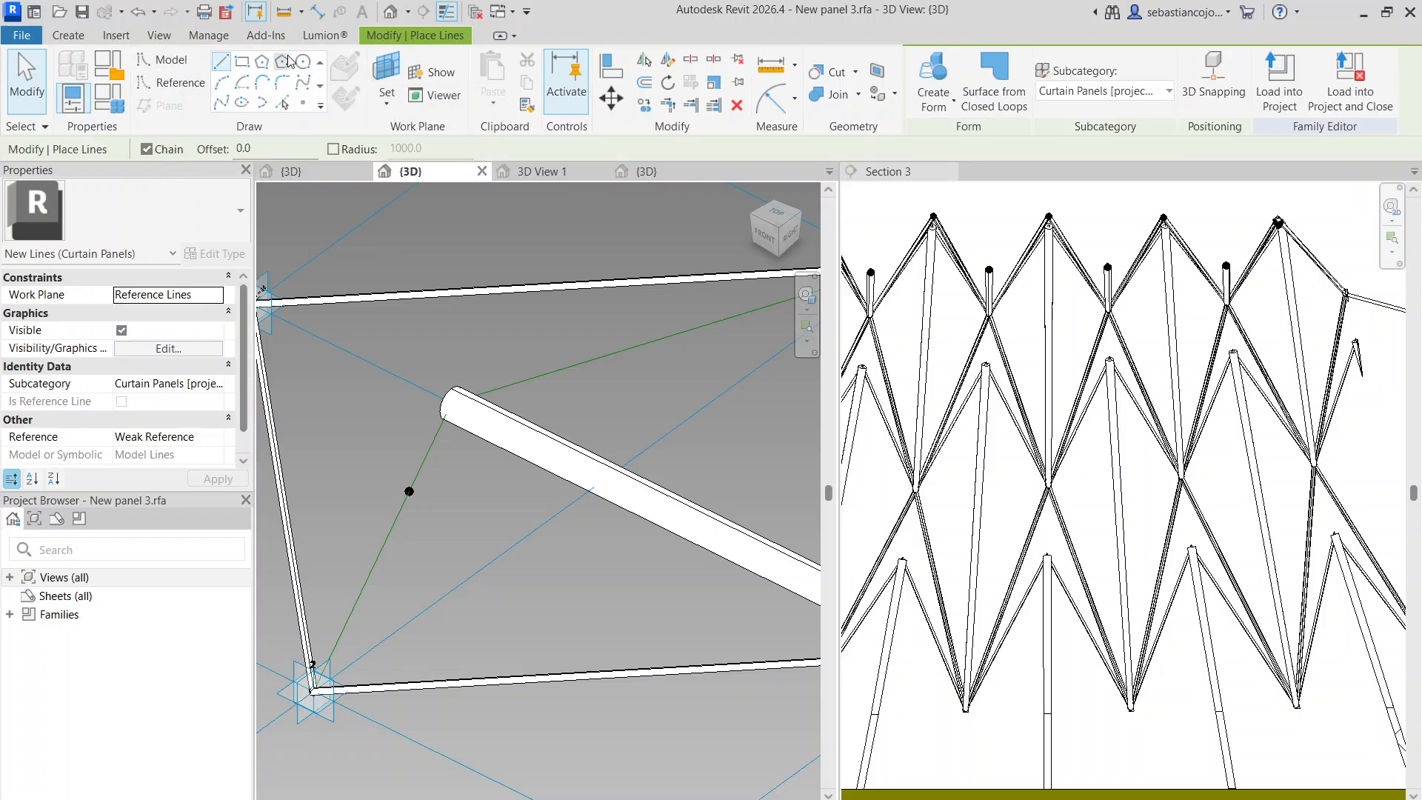
left_click(302, 63)
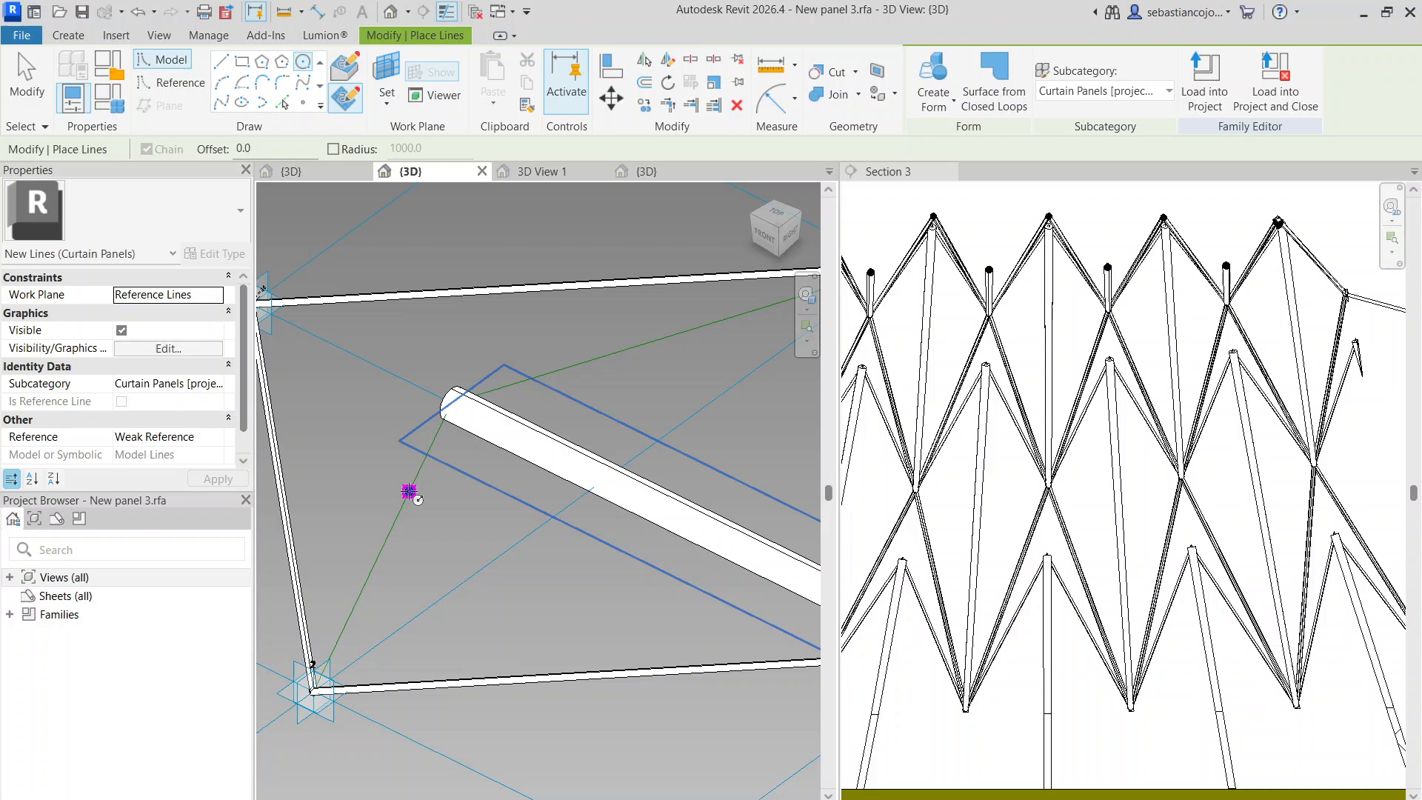
left_click(389, 74)
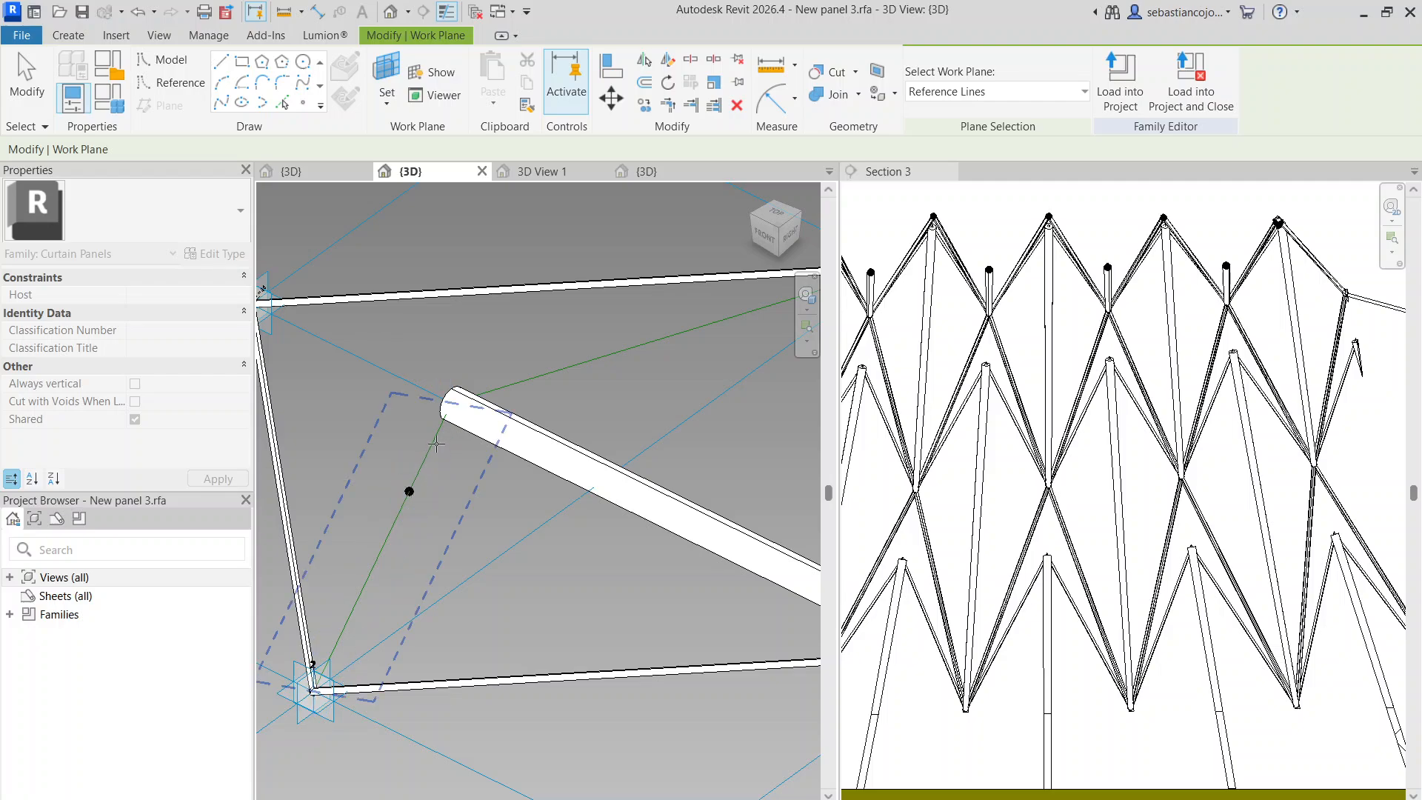
left_click(410, 491)
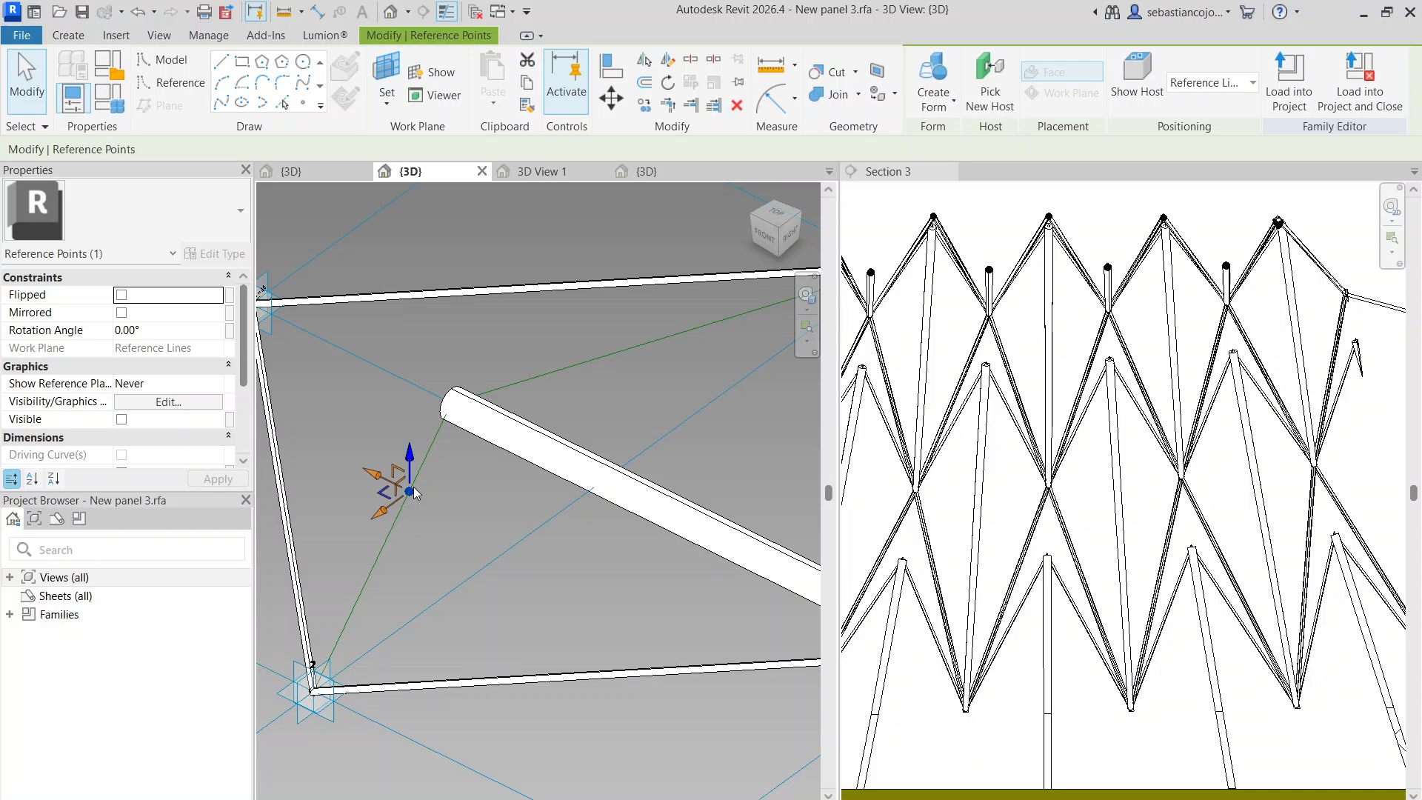
key("Escape")
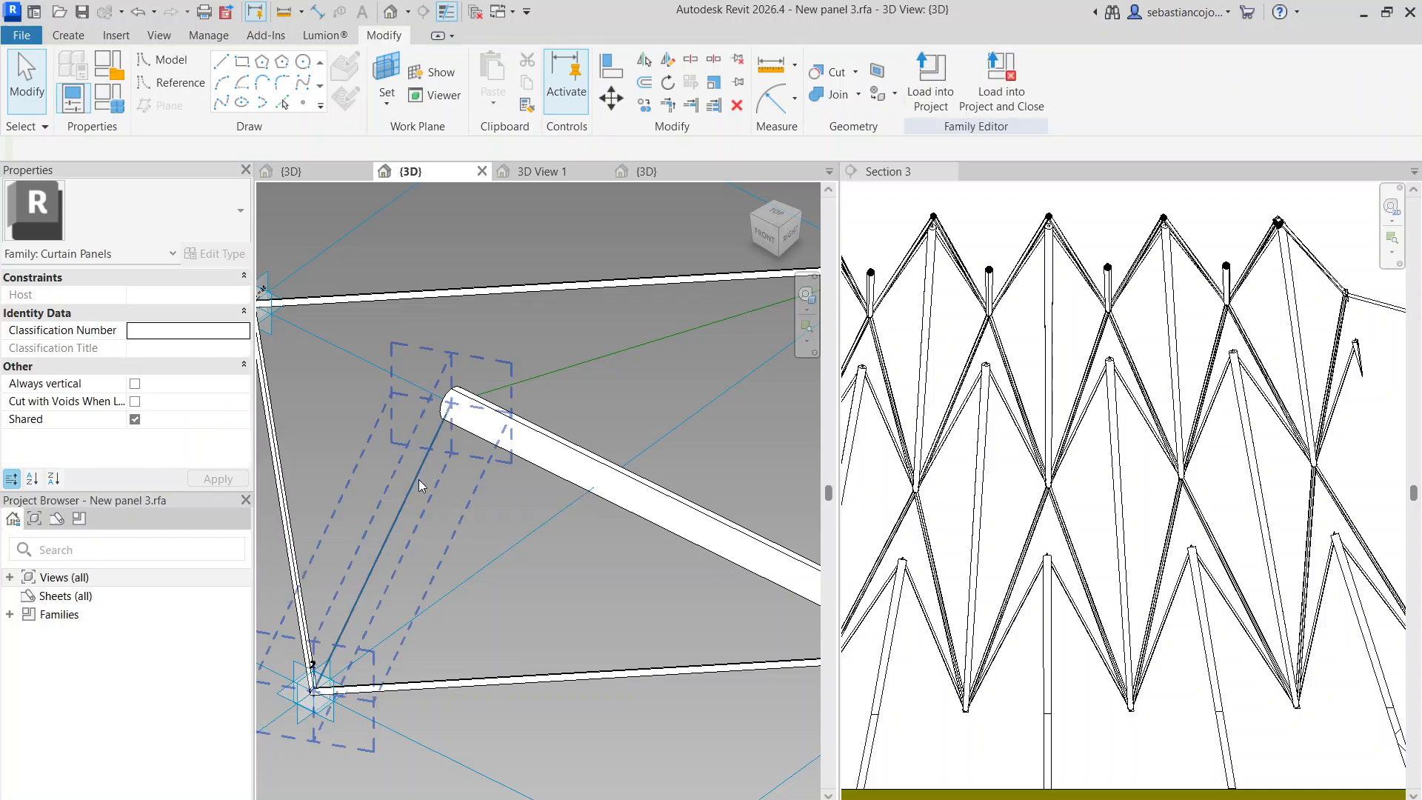
Place a new hosted reference point along the strut reference line between the beam's inner end and point 2
left_click(303, 102)
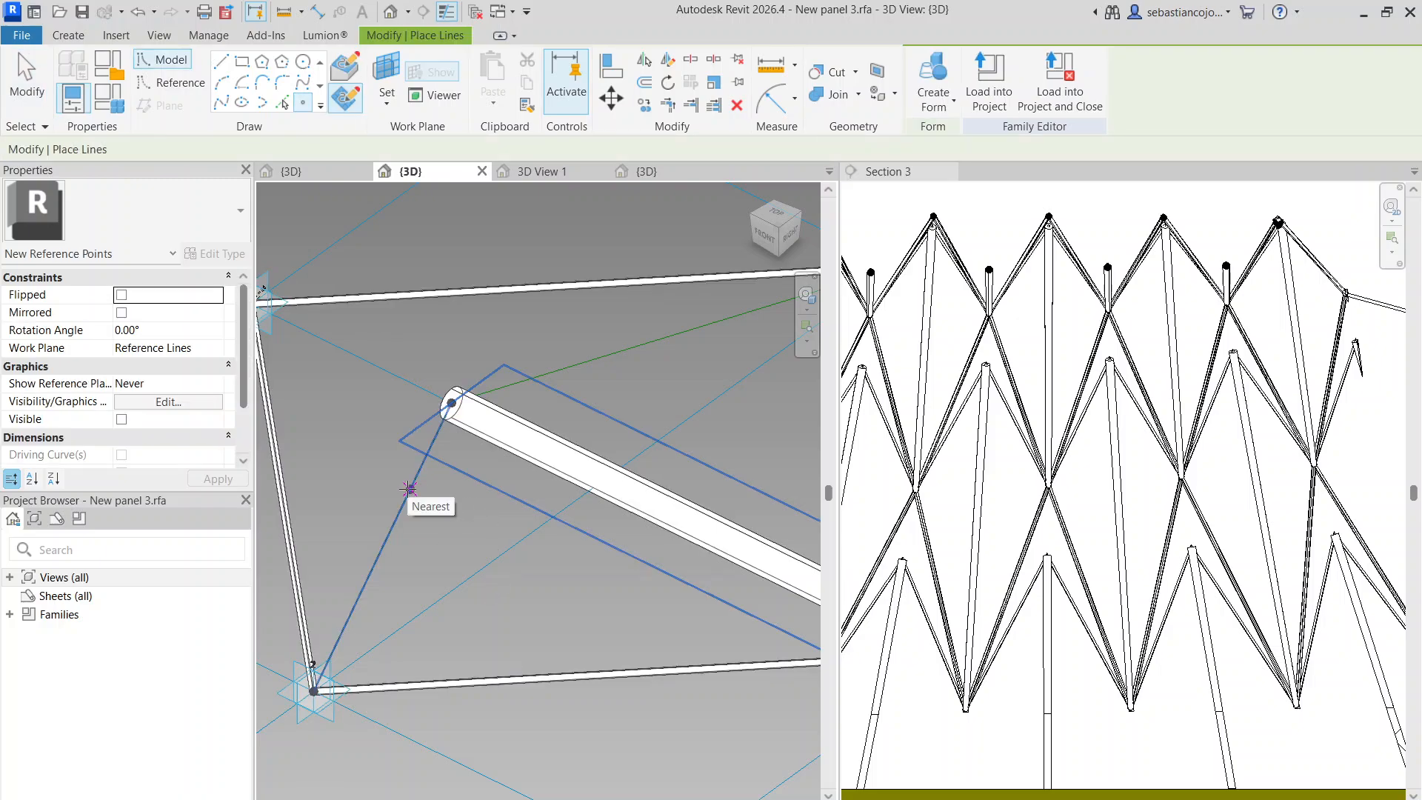
left_click(415, 479)
key("Escape")
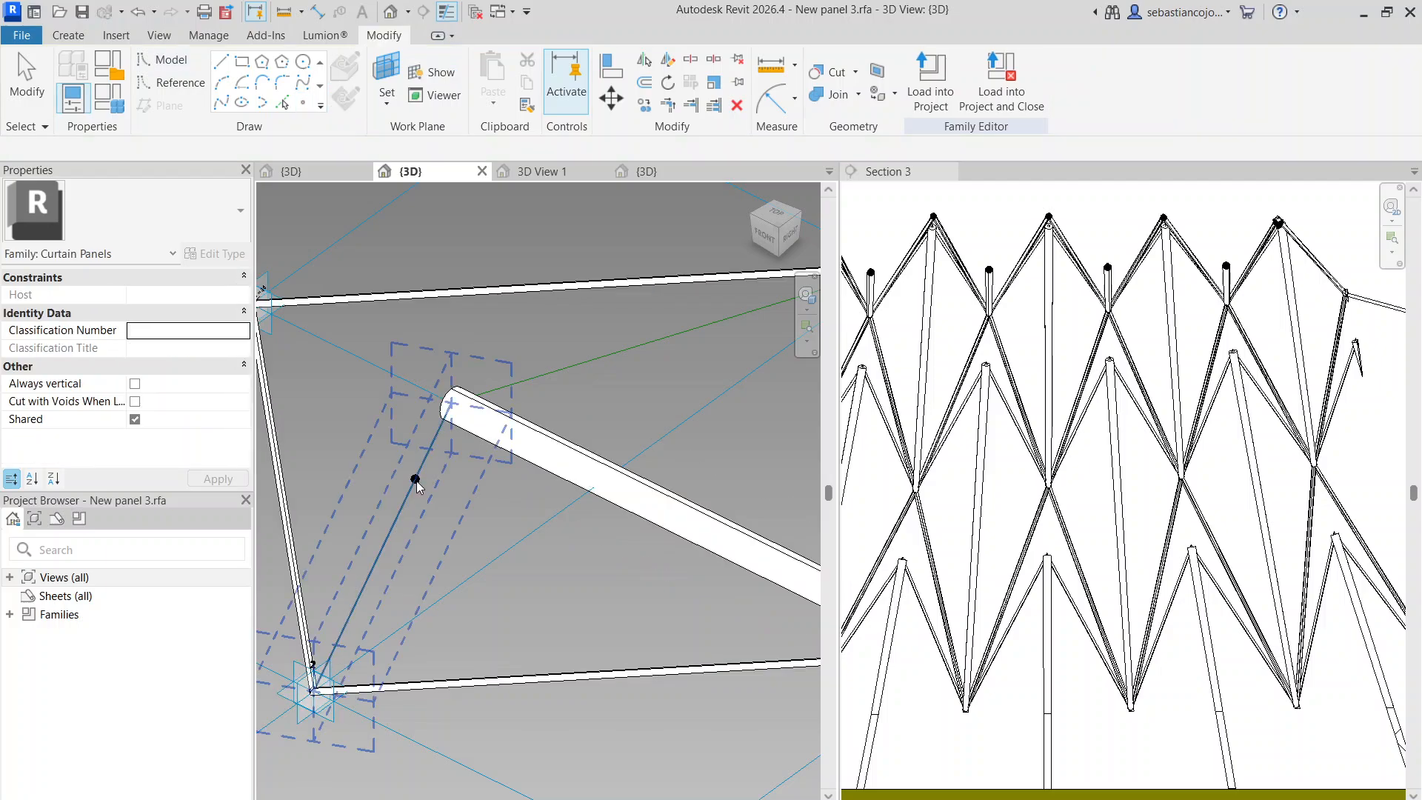
Select the reference point on the strut line to point 2 and turn off its Driven by Host option
left_click(416, 482)
key("Escape")
left_click(415, 481)
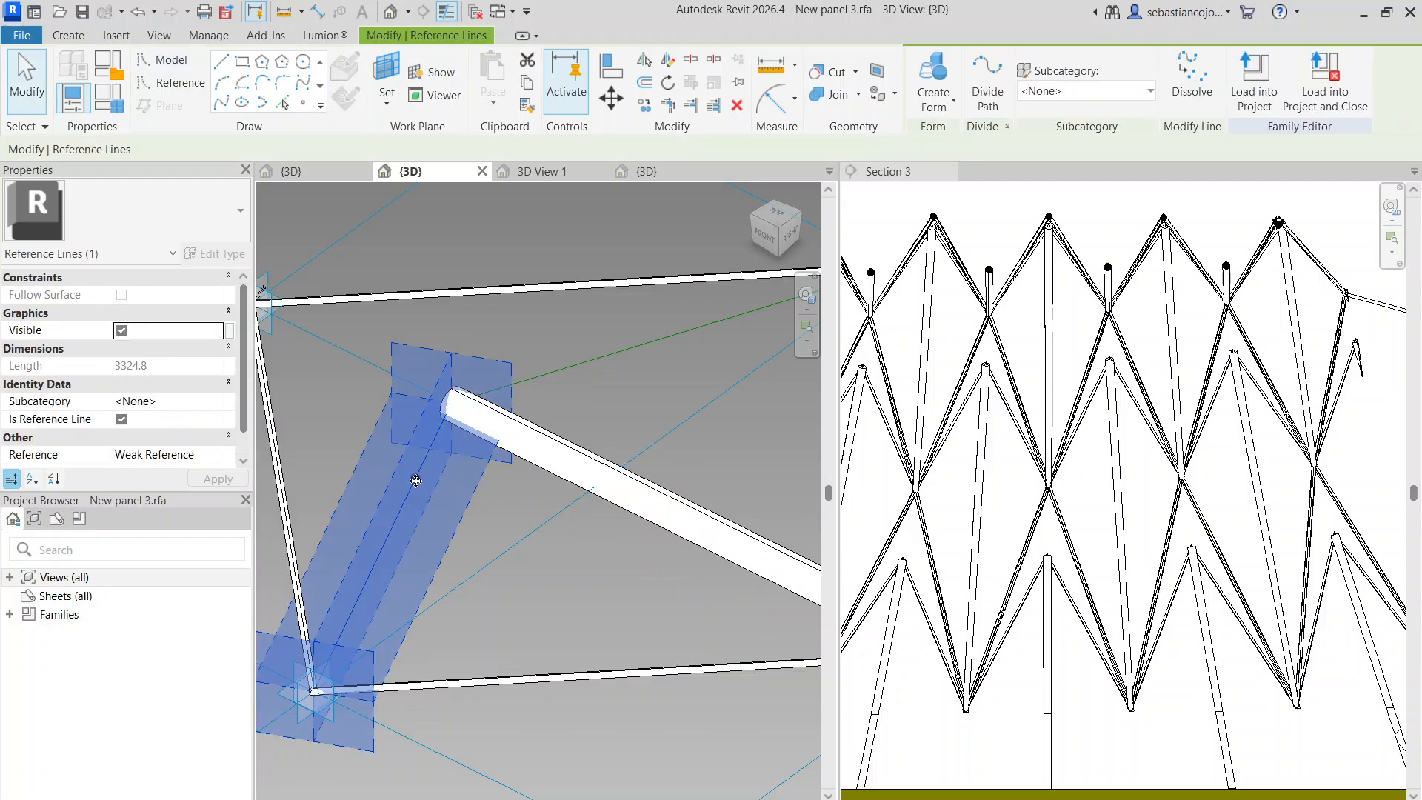
left_click(416, 481)
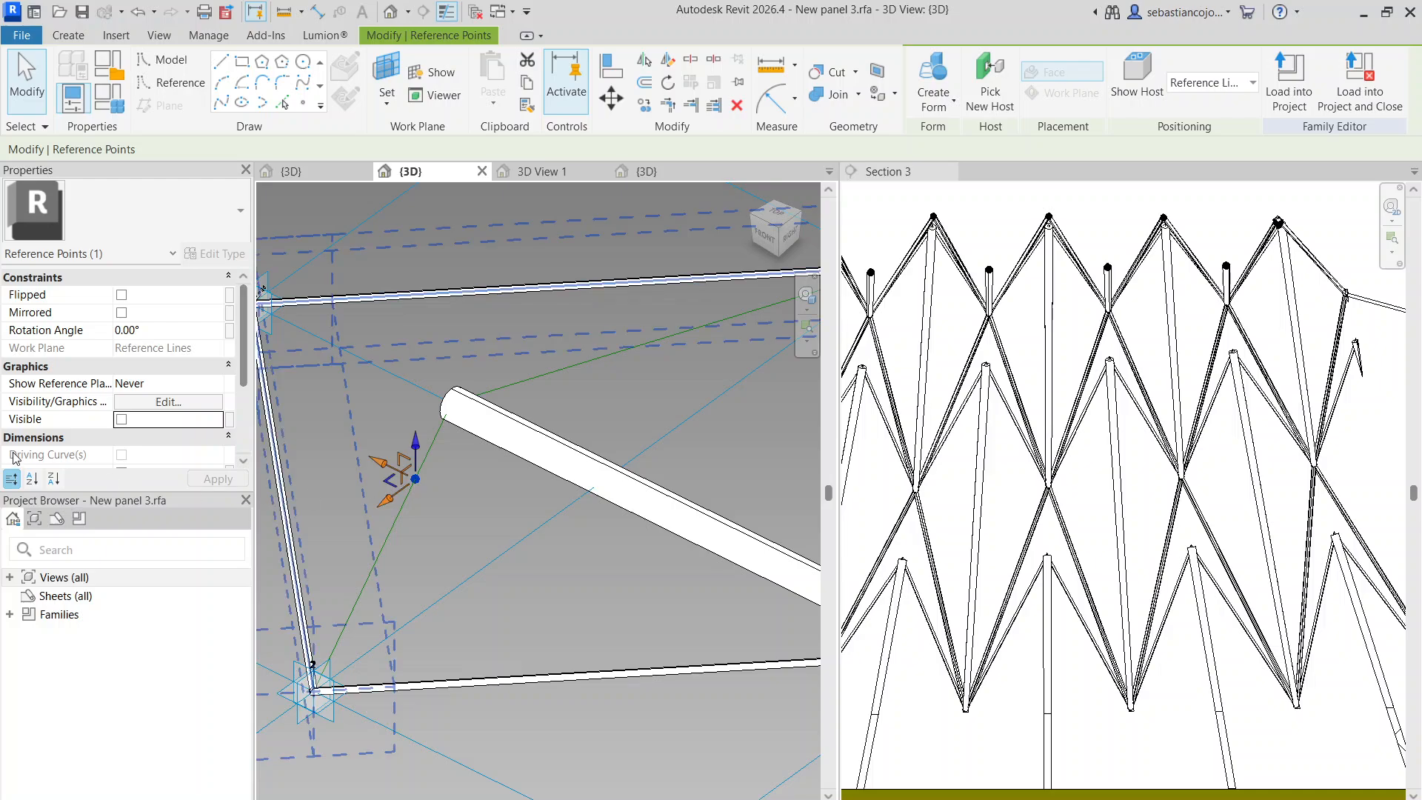
scroll(82, 400, "down", 3)
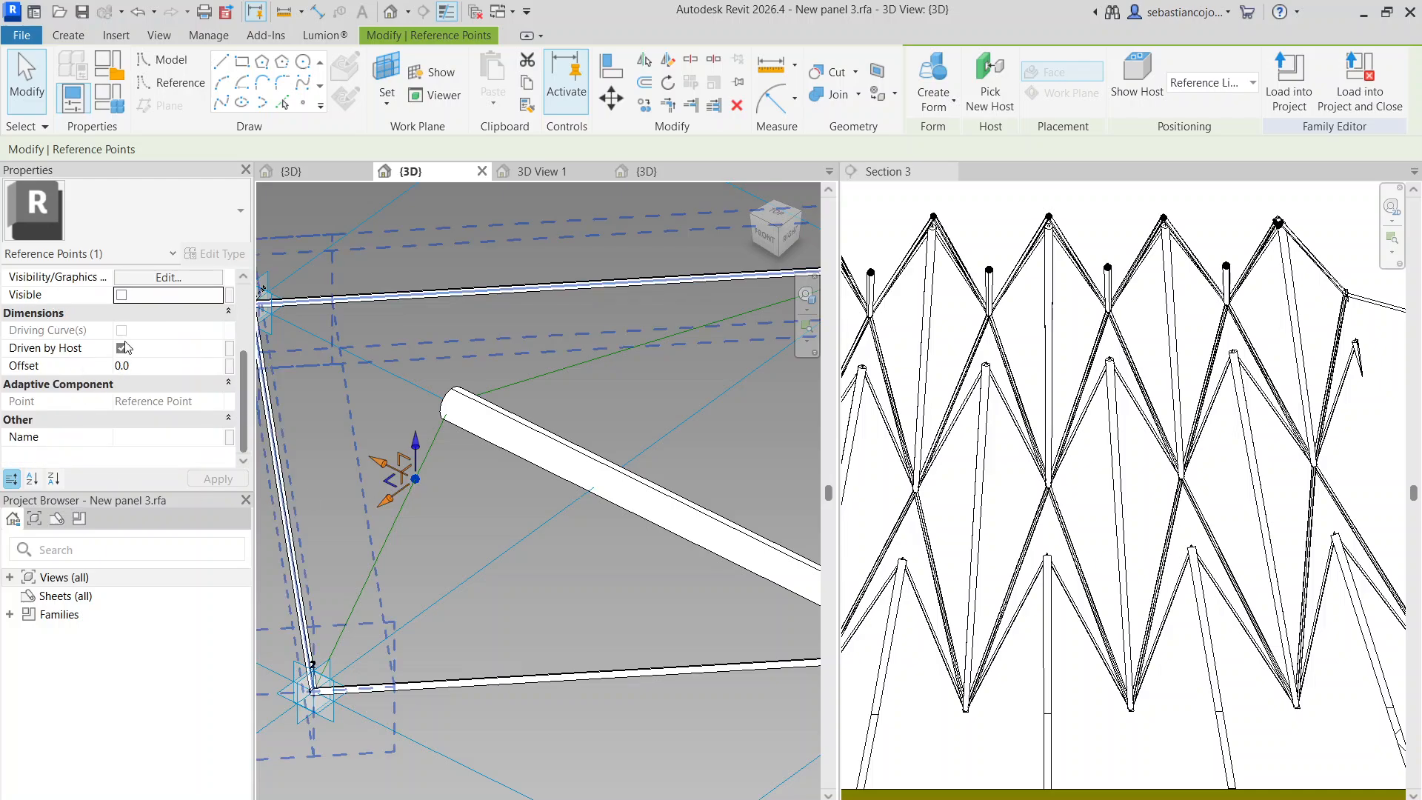
left_click(122, 348)
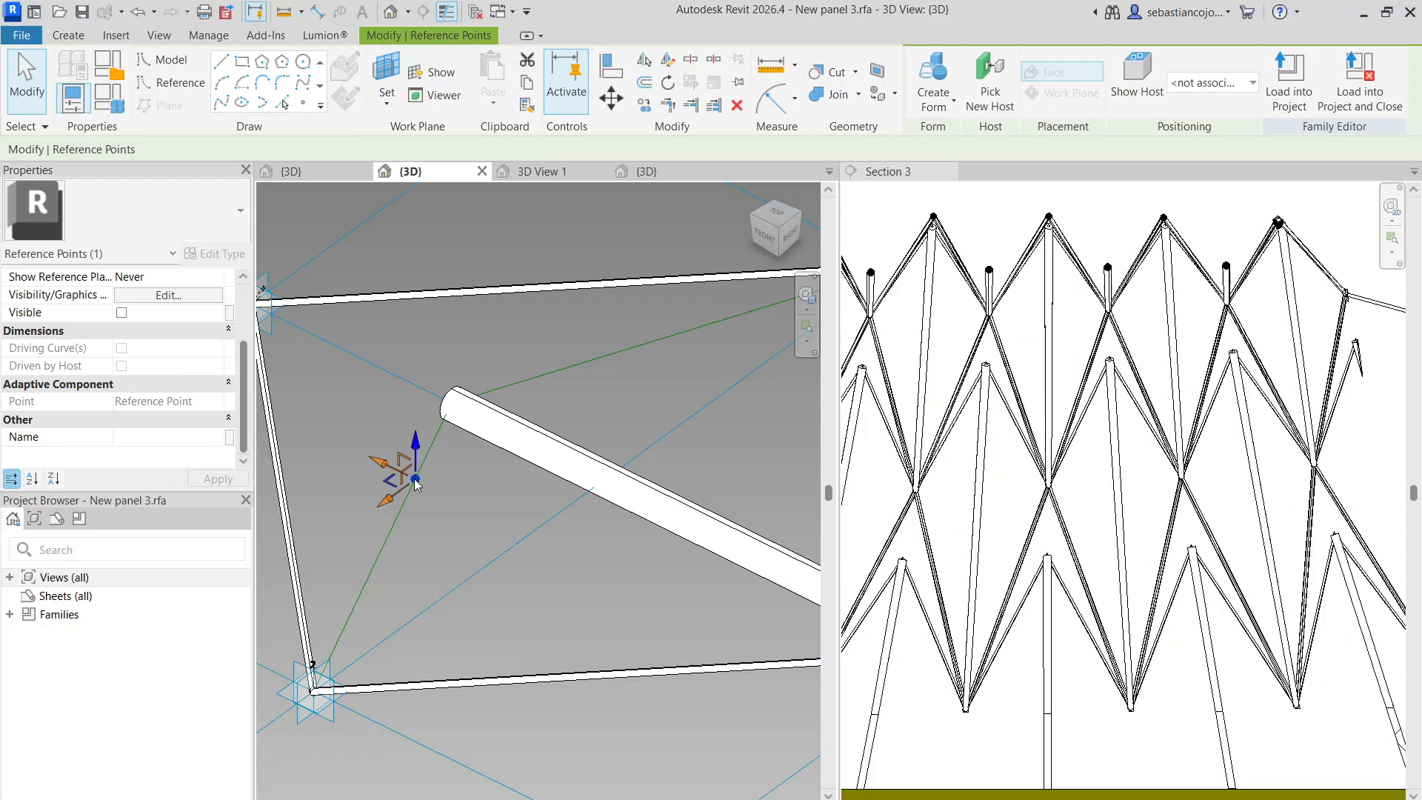
Start a model circle and set its work plane to the end plane of the strut reference line at point 2
key("Escape")
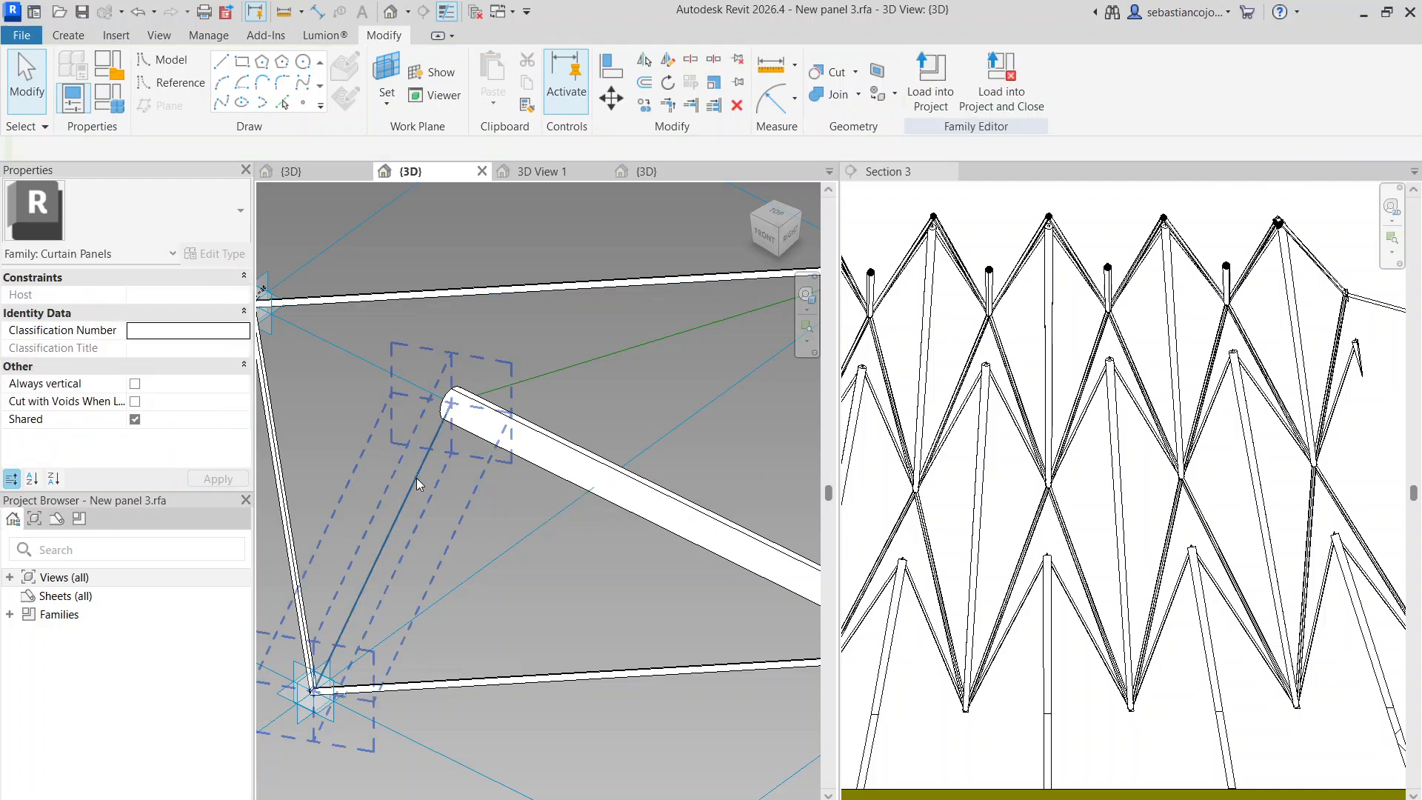
left_click(415, 477)
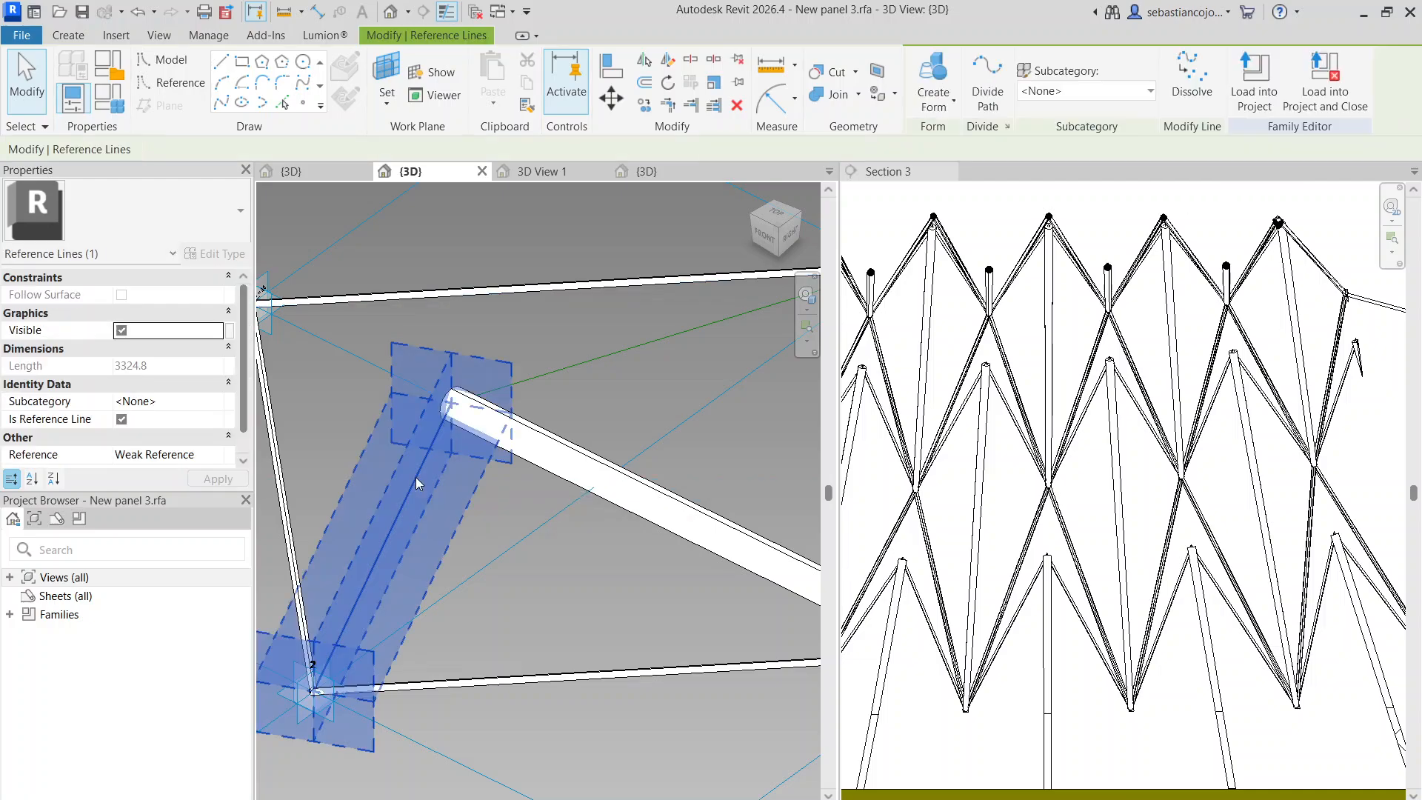
left_click(186, 59)
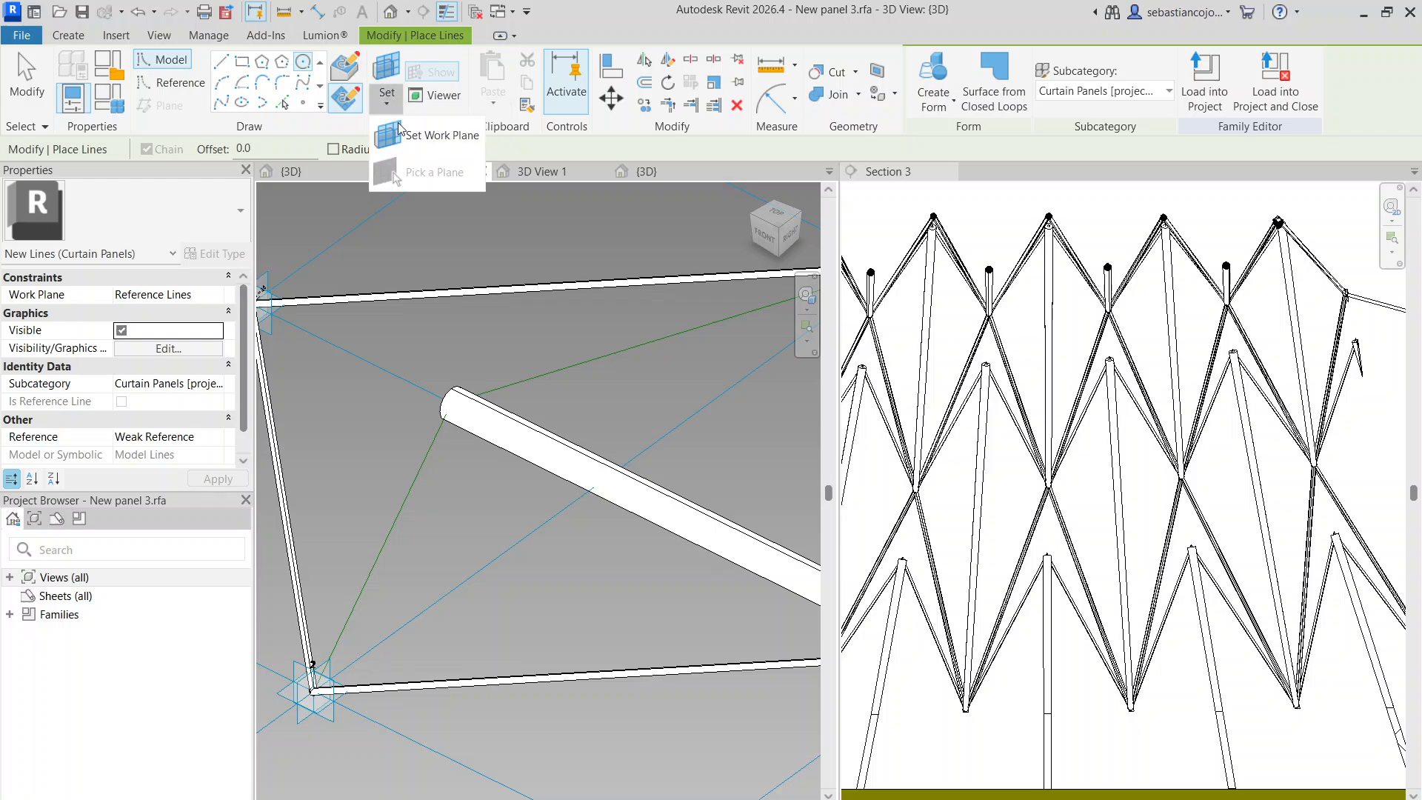
left_click(345, 97)
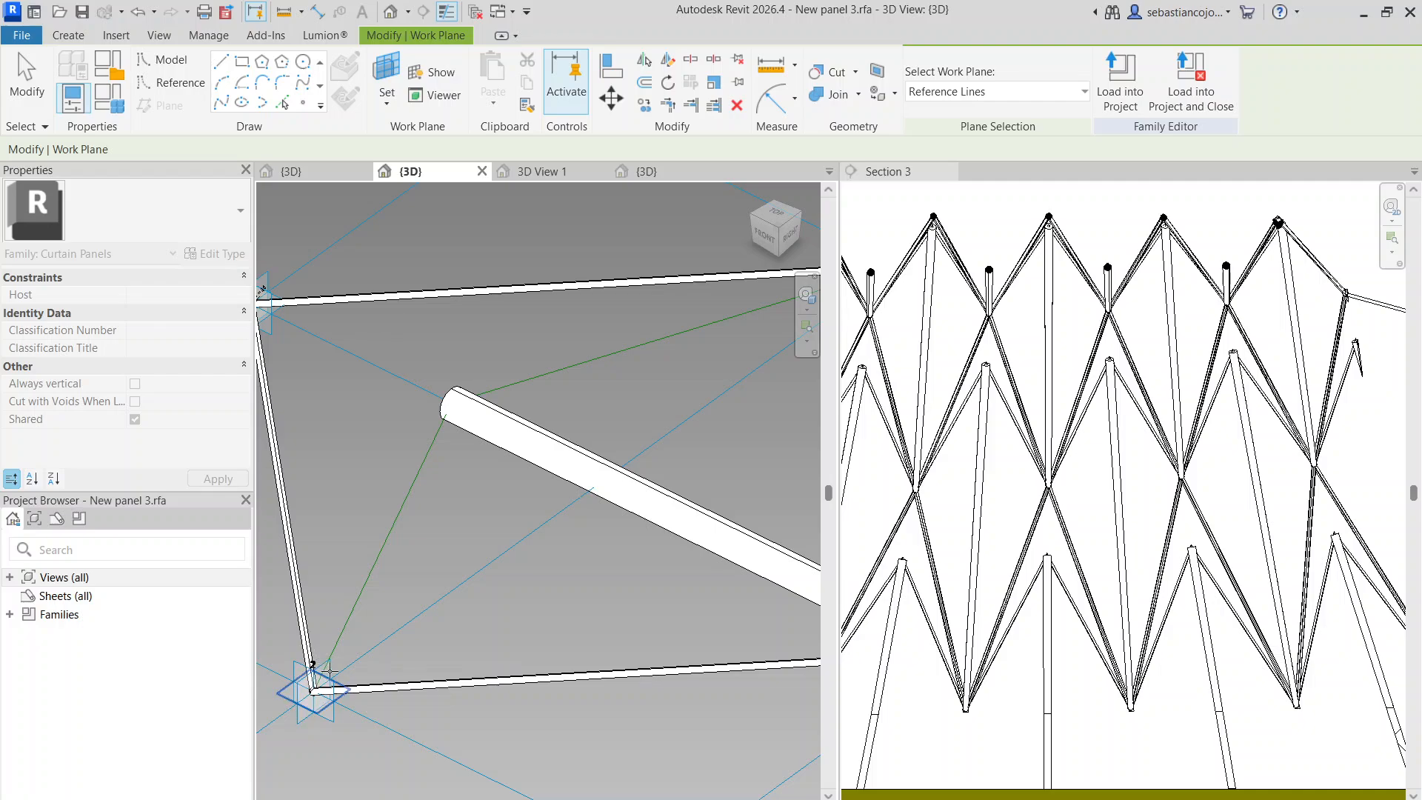
scroll(385, 513, "up", 5)
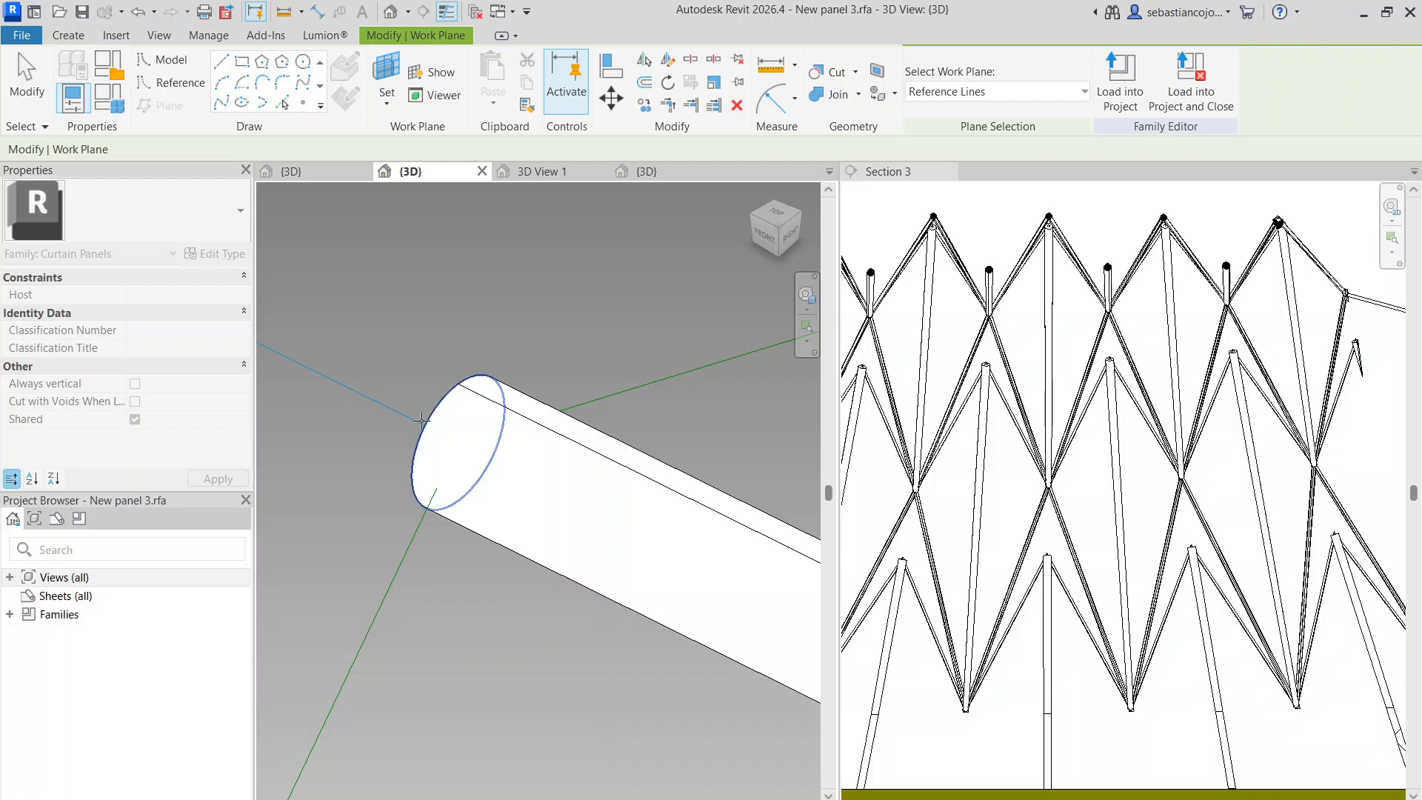
scroll(518, 416, "down", 2)
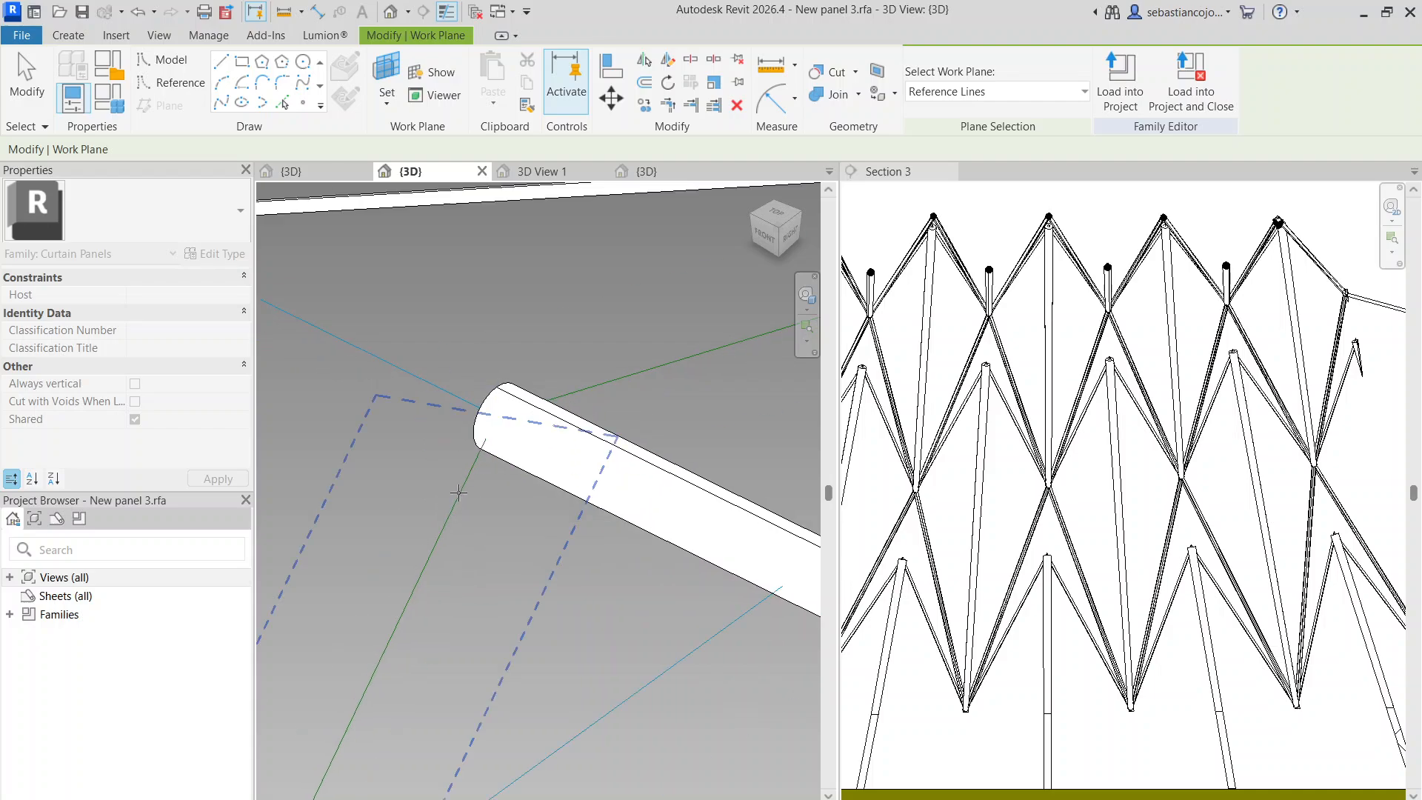
scroll(458, 492, "down", 4)
scroll(370, 652, "up", 3)
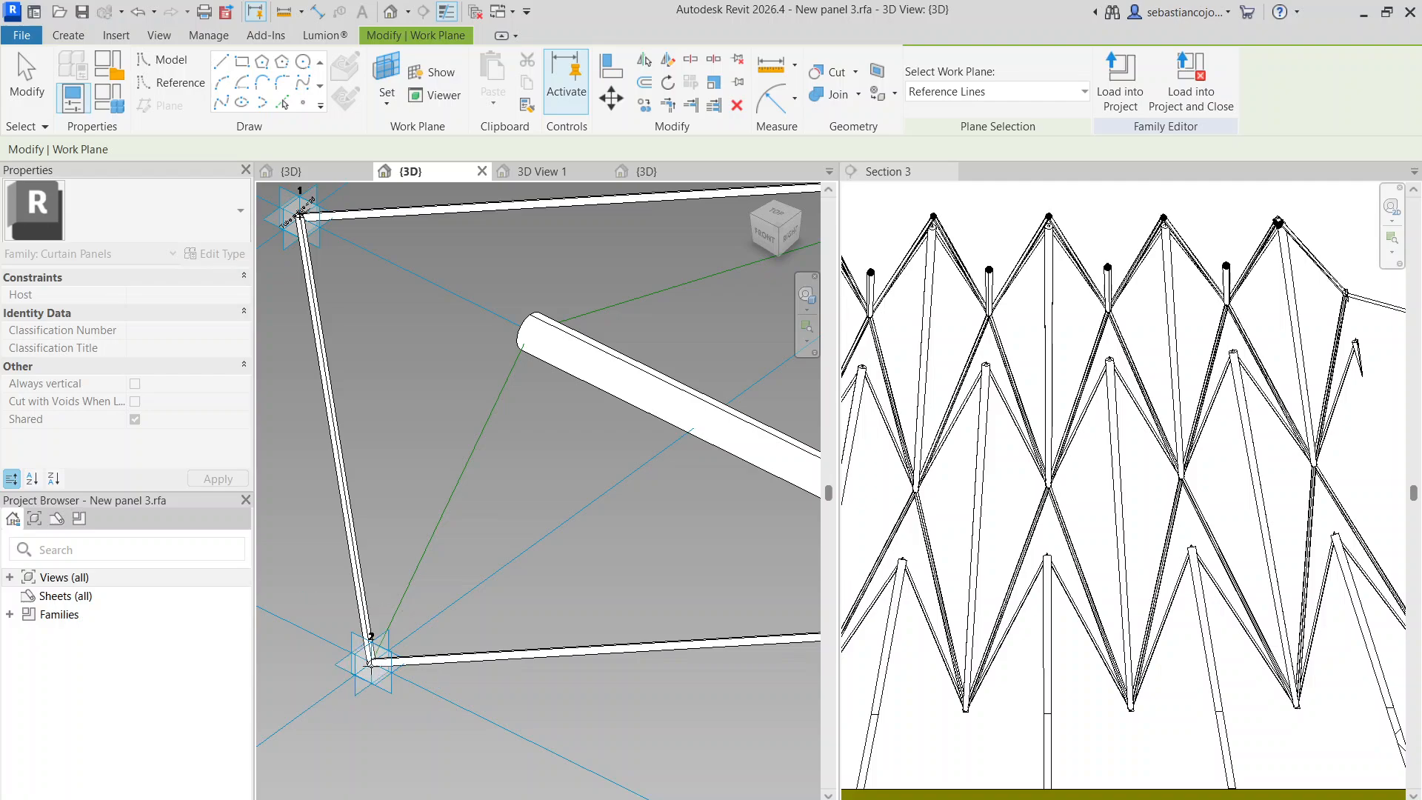
left_click(370, 662)
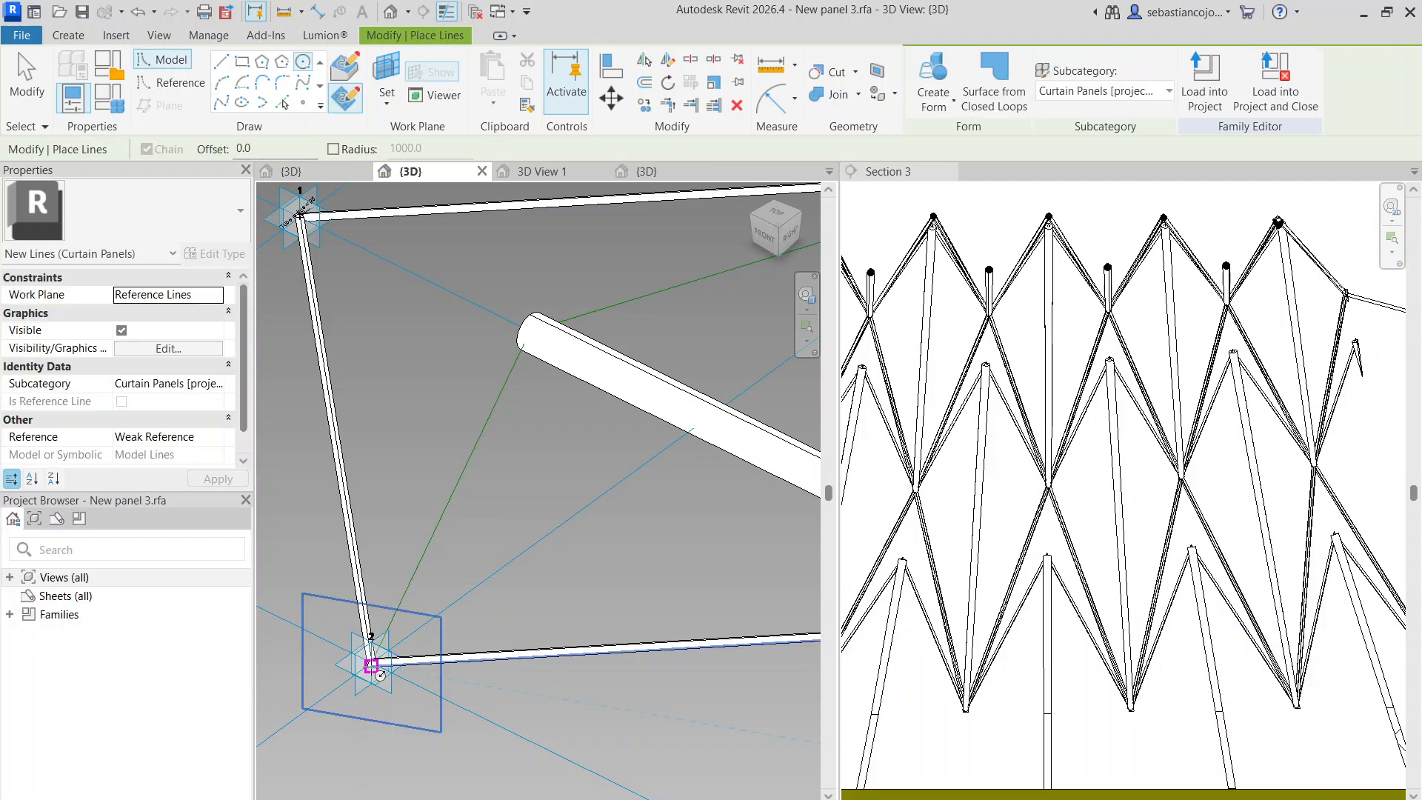
Draw a small model circle centred on the strut line's endpoint at point 2
scroll(372, 660, "up", 2)
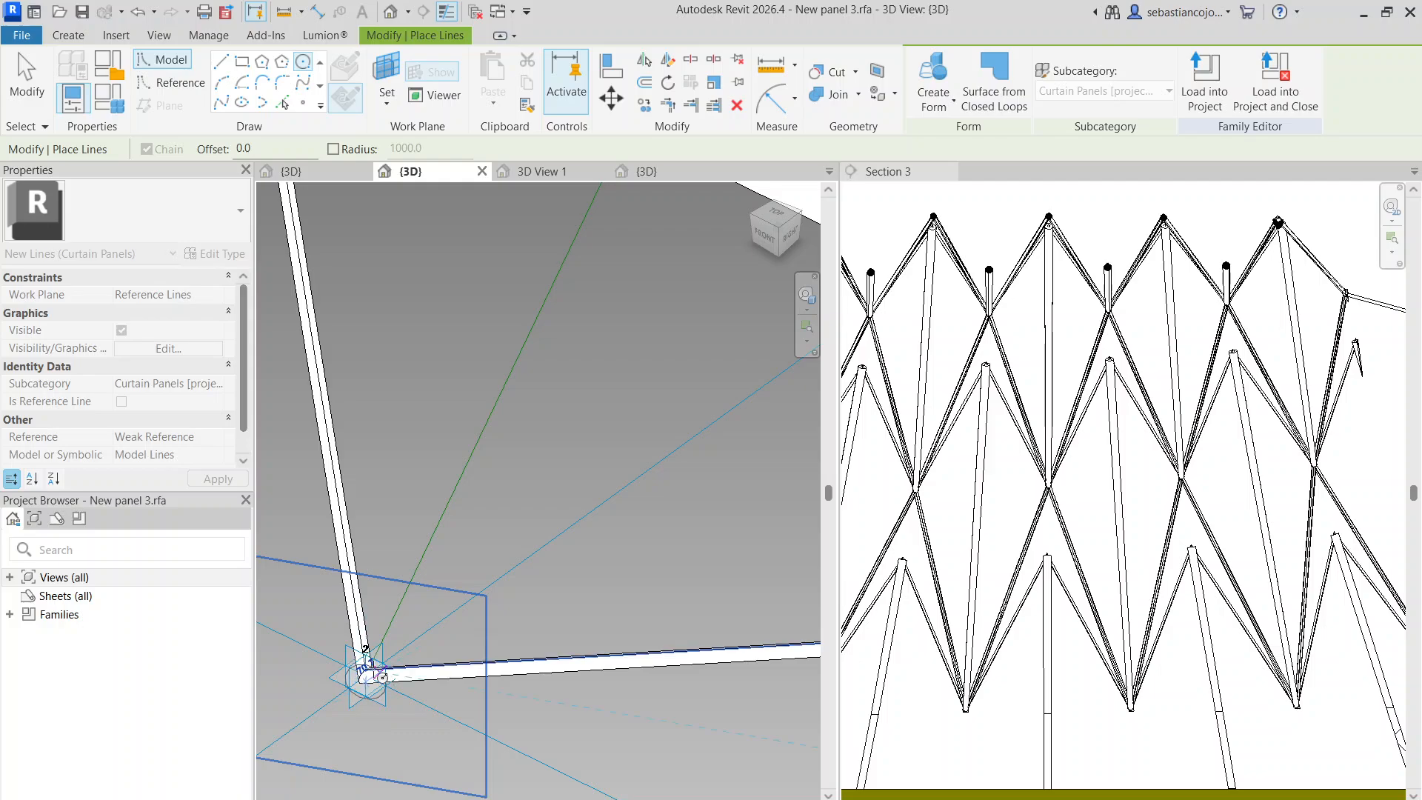
scroll(383, 671, "up", 2)
left_click(374, 673)
scroll(411, 590, "down", 2)
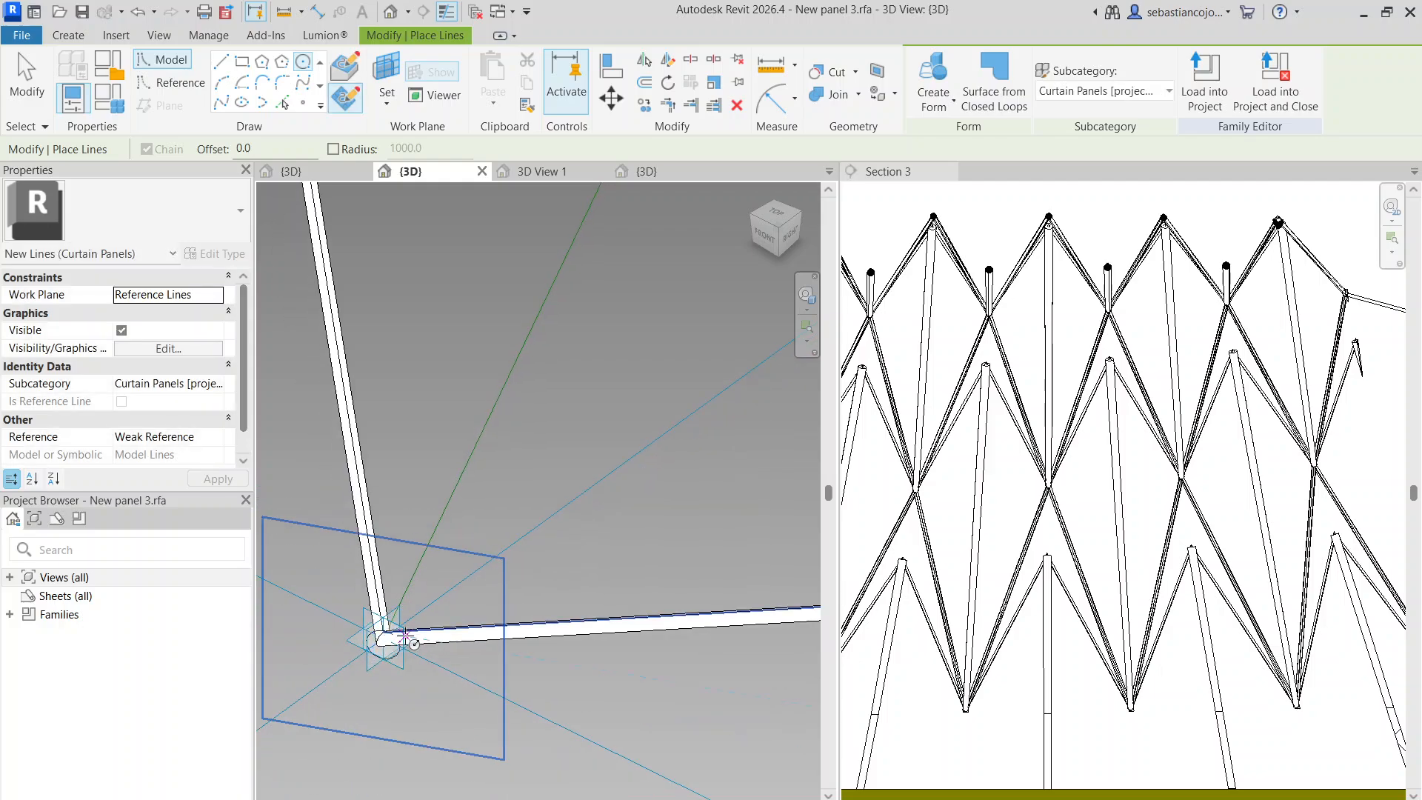
key("Escape")
key("Escape")
Create a solid form from the circle at point 2 and the reference line to the beam's inner end
scroll(398, 662, "up", 3)
left_click(407, 640)
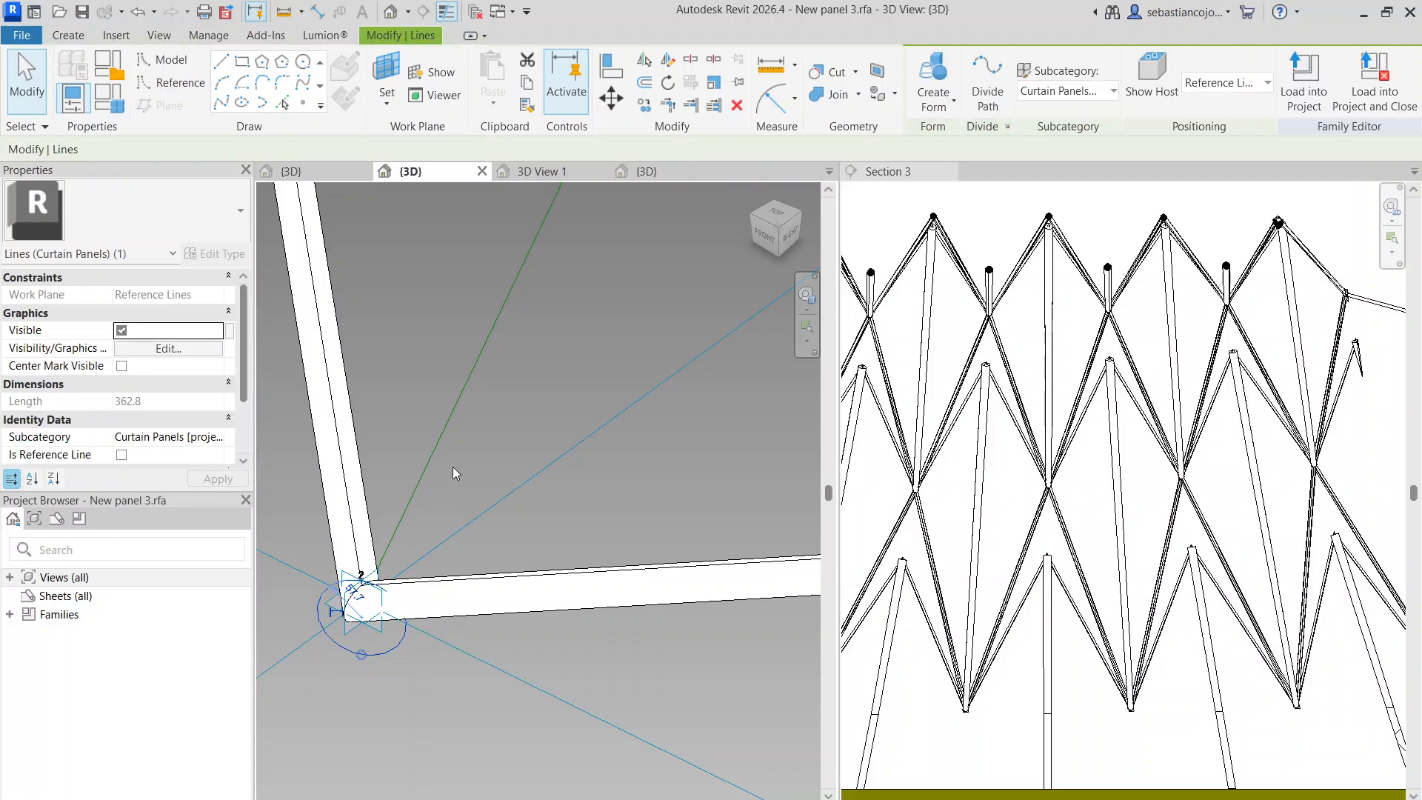
left_click(440, 439, "ctrl")
scroll(434, 442, "down", 1)
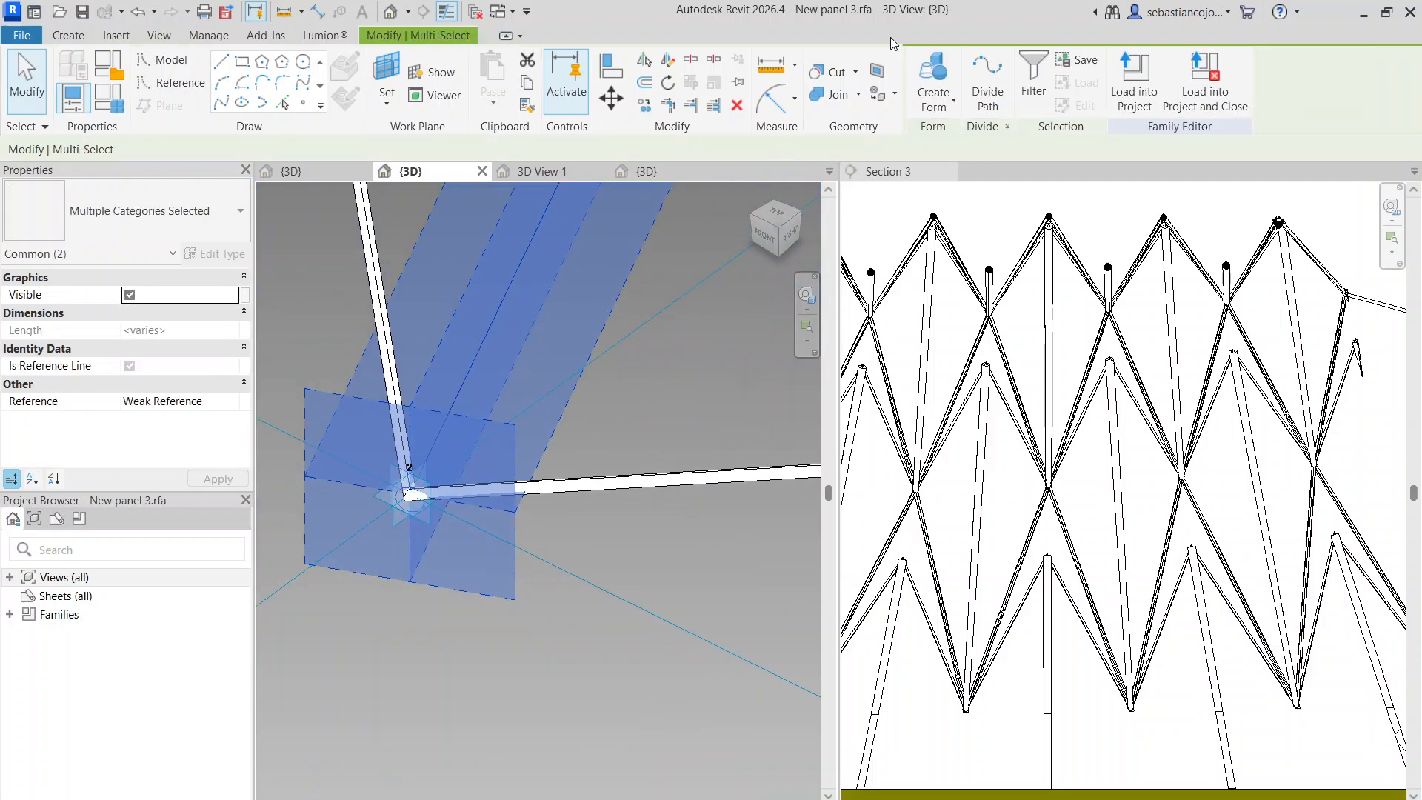
left_click(637, 331)
scroll(637, 330, "down", 4)
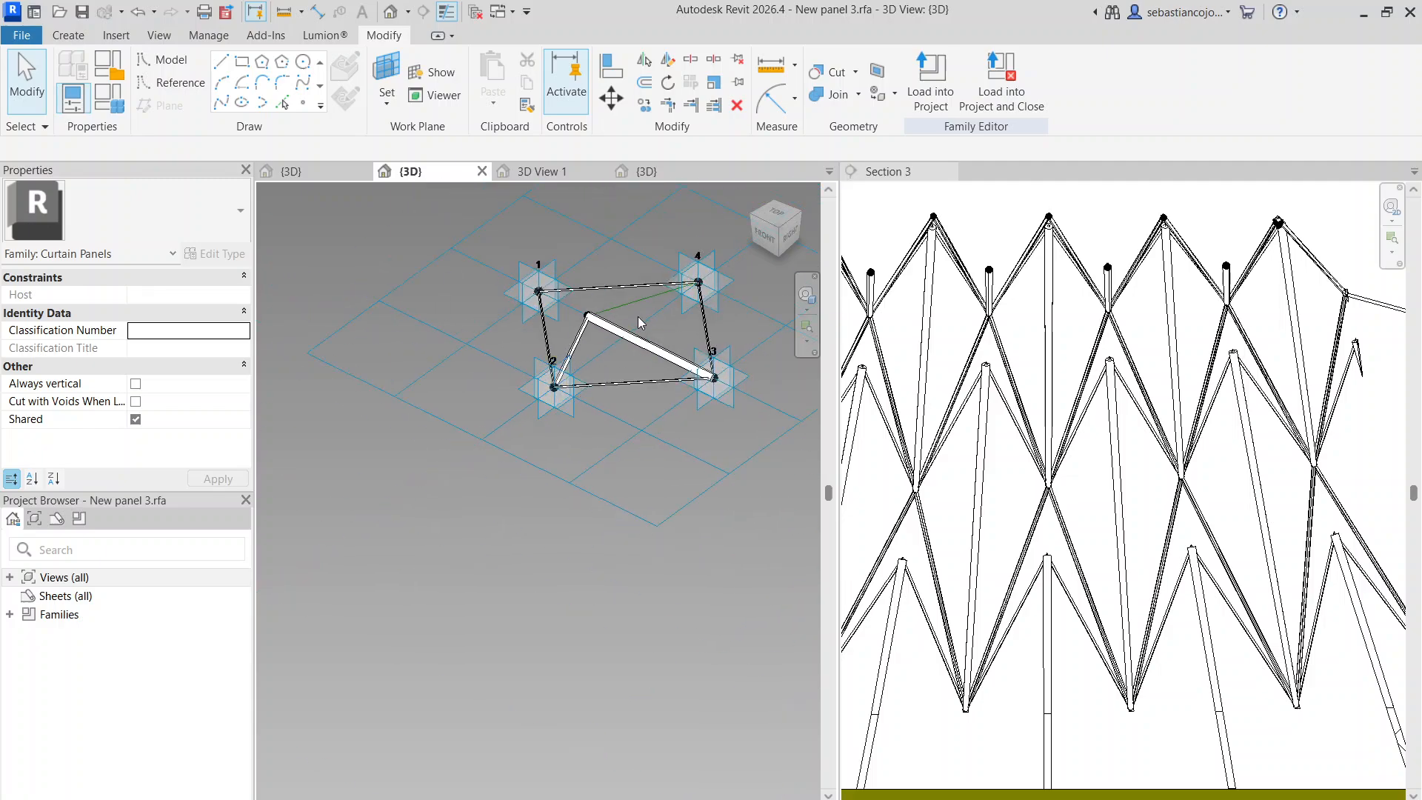
Start another model circle and set its work plane to the strut reference line's end plane at point 4
scroll(668, 288, "up", 2)
middle_click_drag(668, 288, 565, 439)
scroll(623, 393, "up", 3)
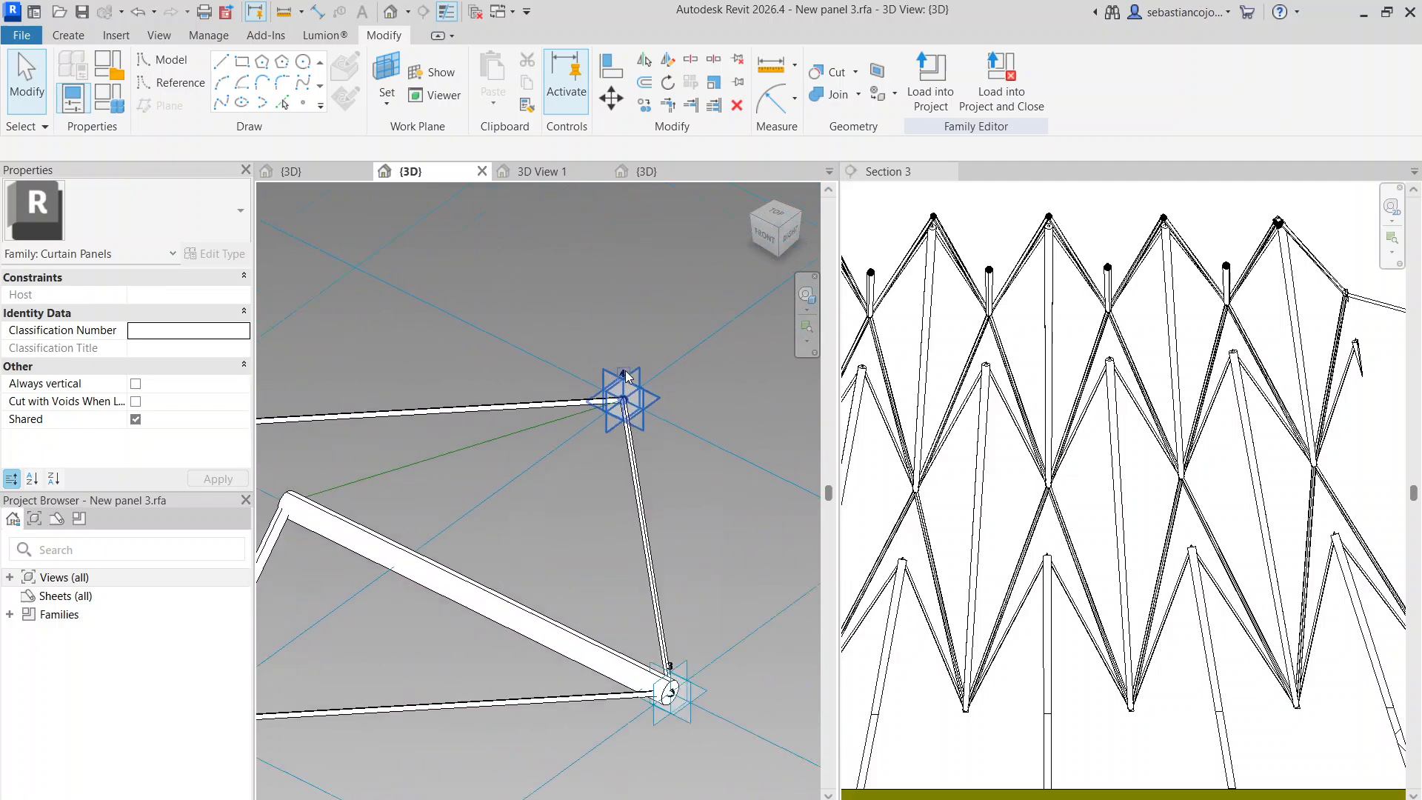
left_click(305, 63)
left_click(354, 91)
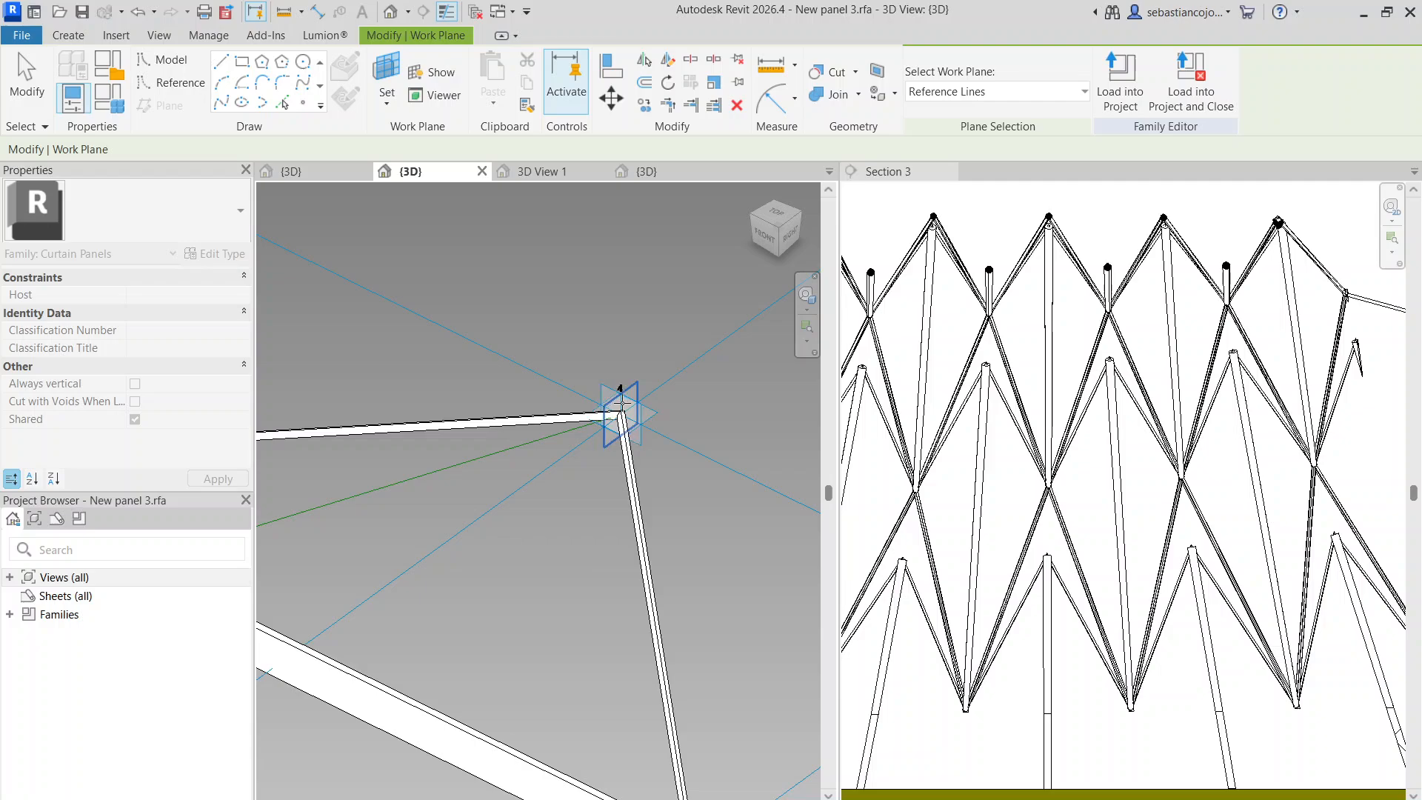
middle_click_drag(621, 404, 394, 339, "shift")
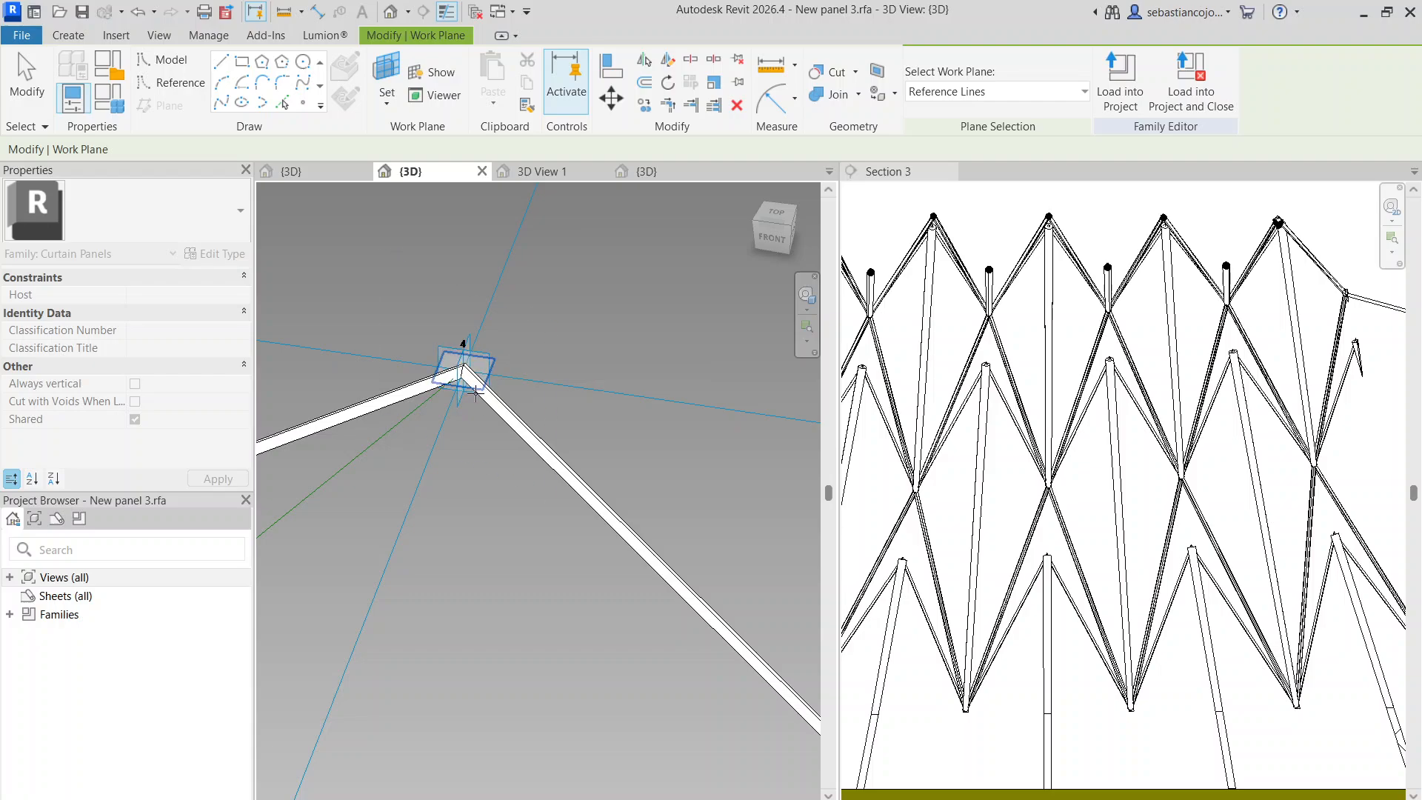
scroll(452, 357, "up", 2)
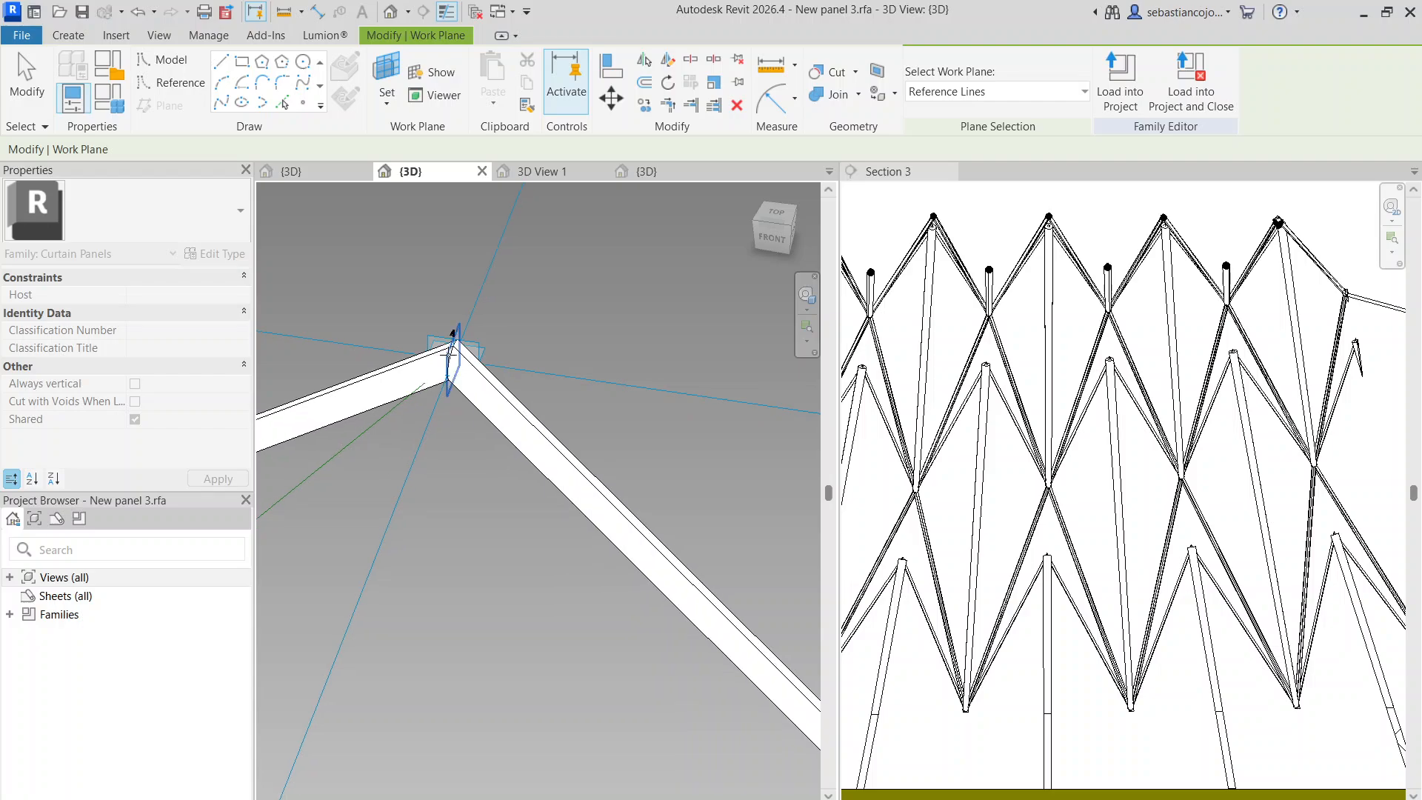
key("l")
key("i")
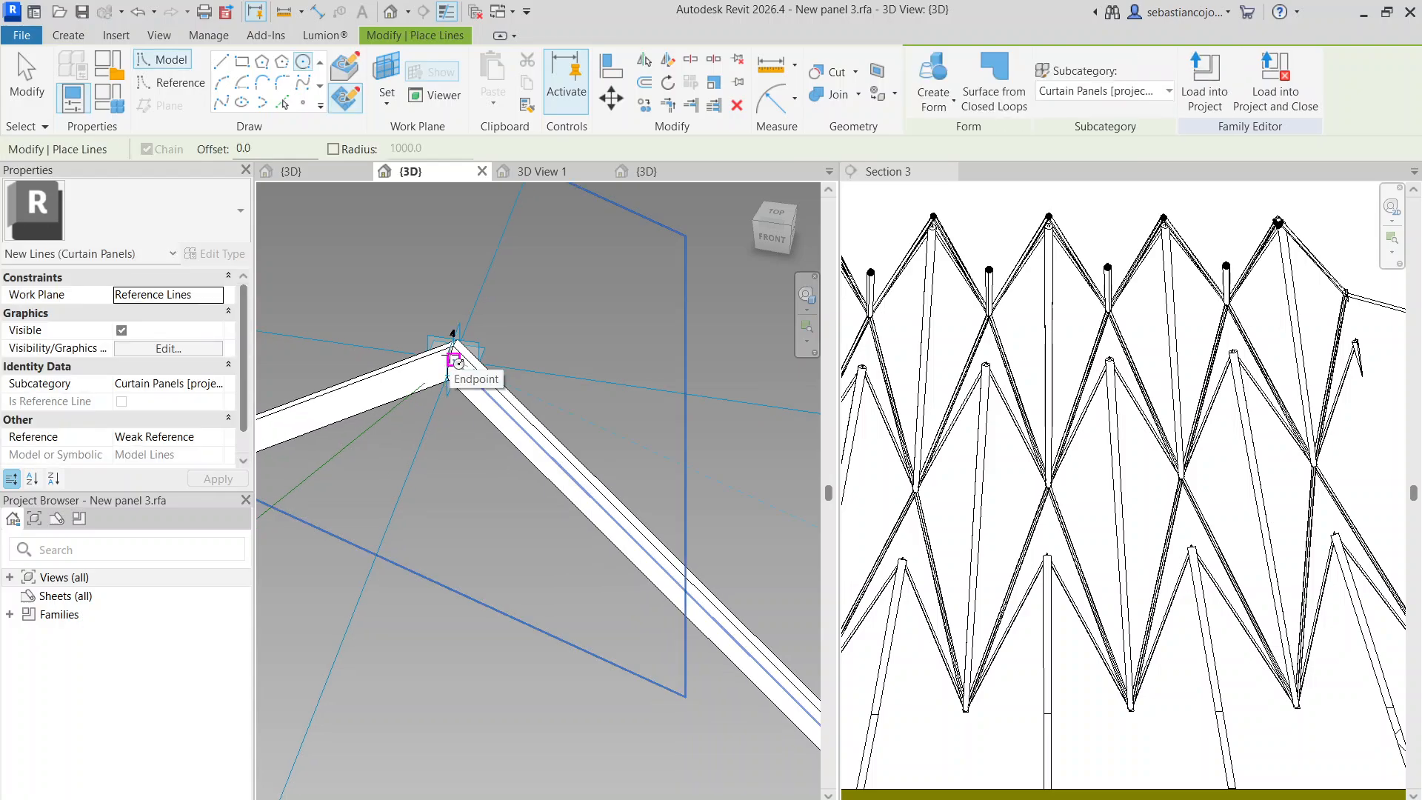
Draw a small model circle centred on the strut line's endpoint at point 4
left_click(454, 361)
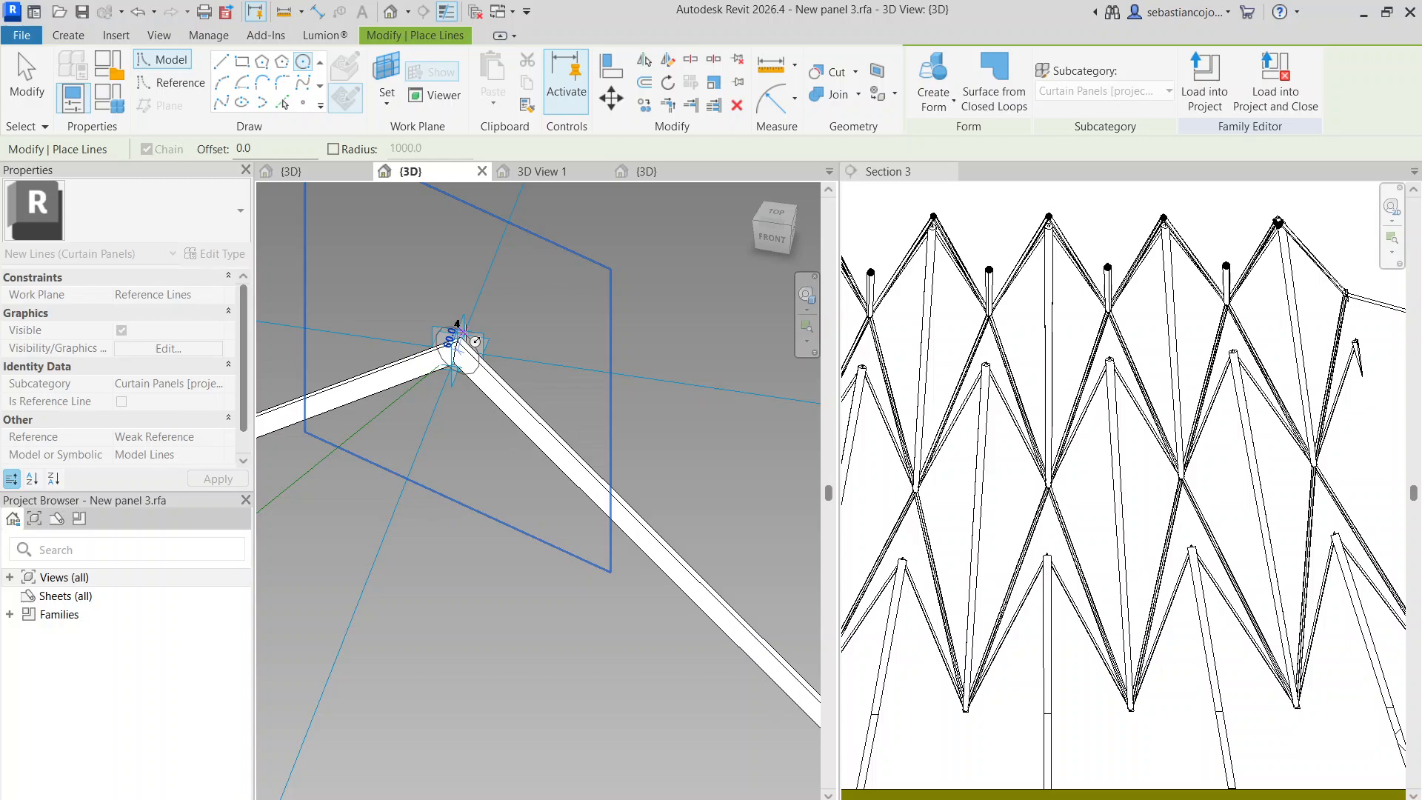
scroll(461, 331, "up", 1)
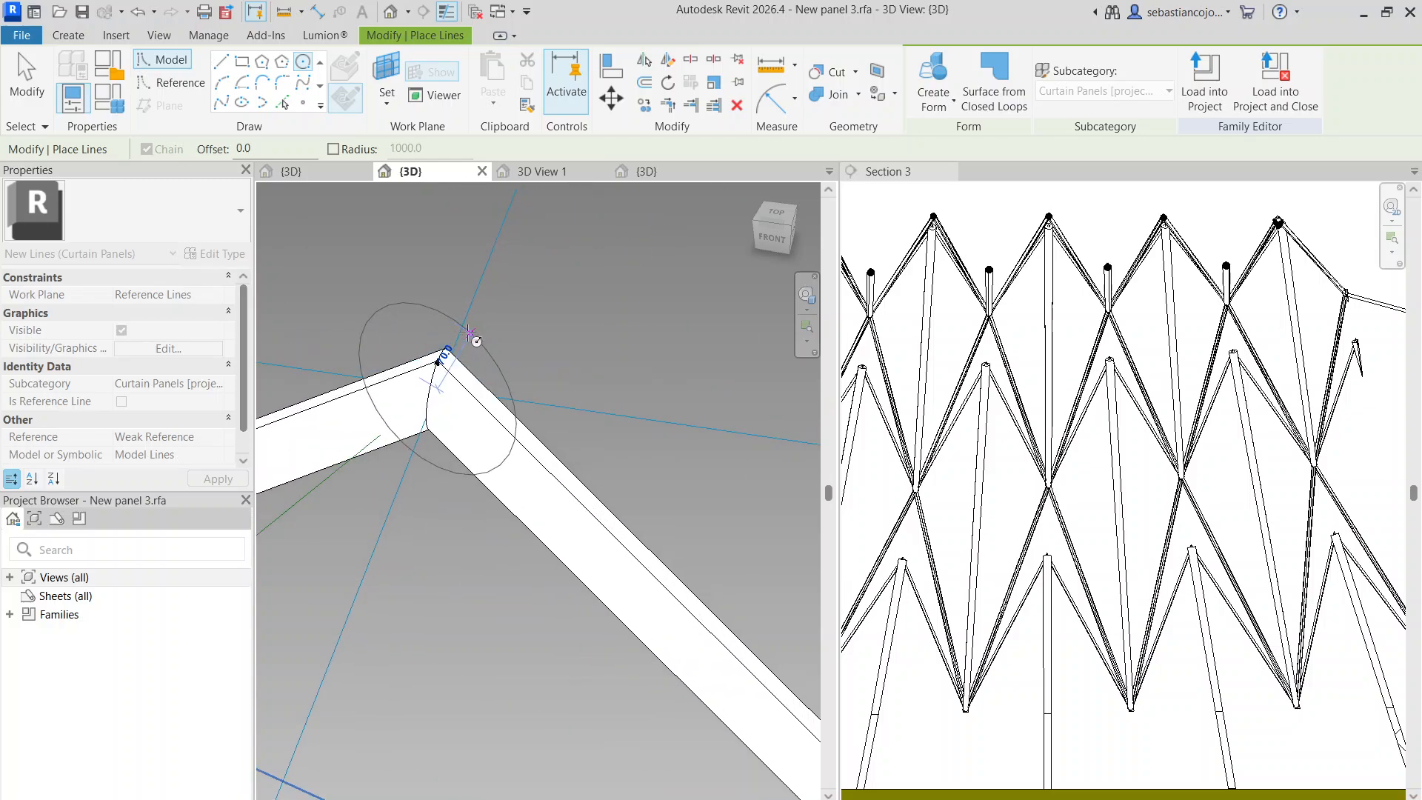
key("Escape")
key("Escape")
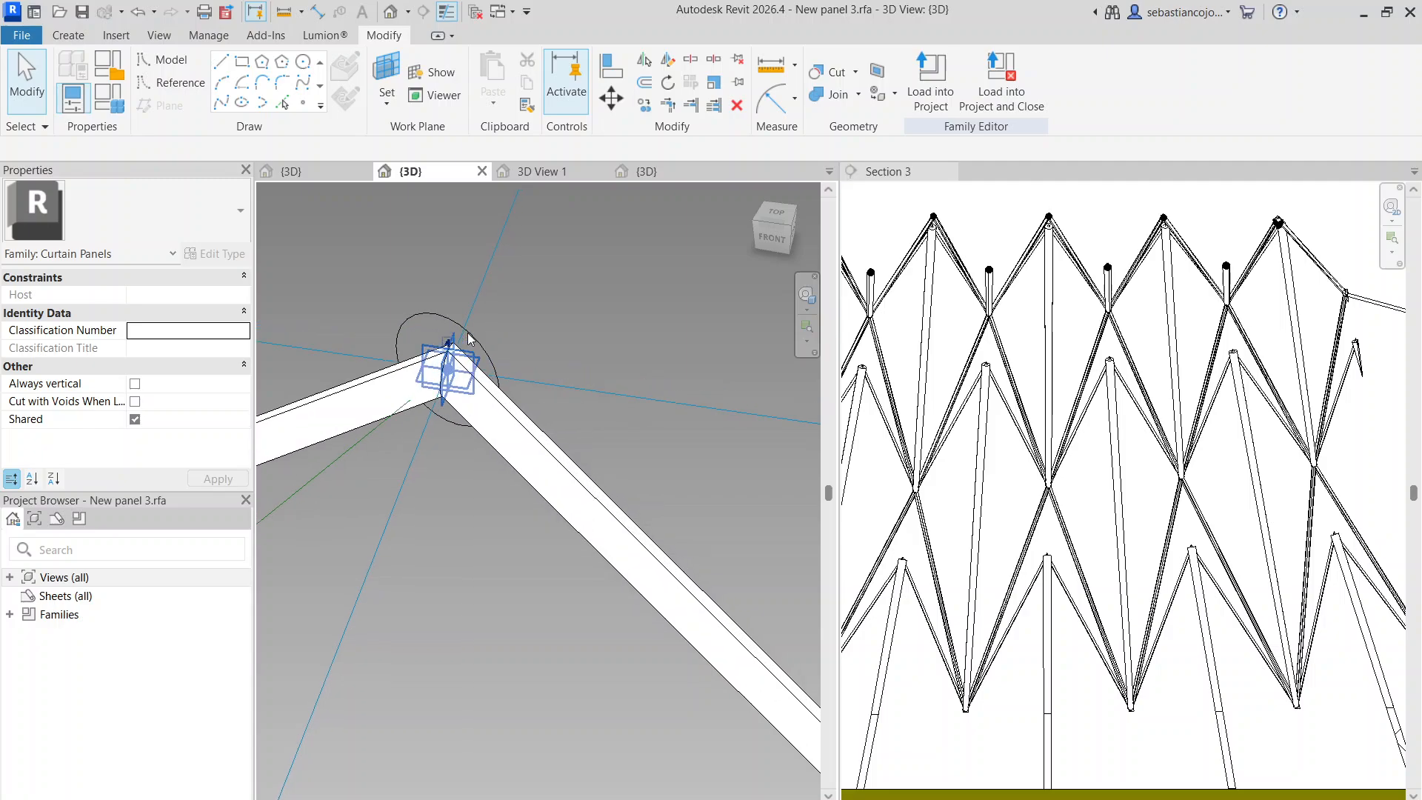
left_click(358, 443)
left_click(357, 446, "ctrl")
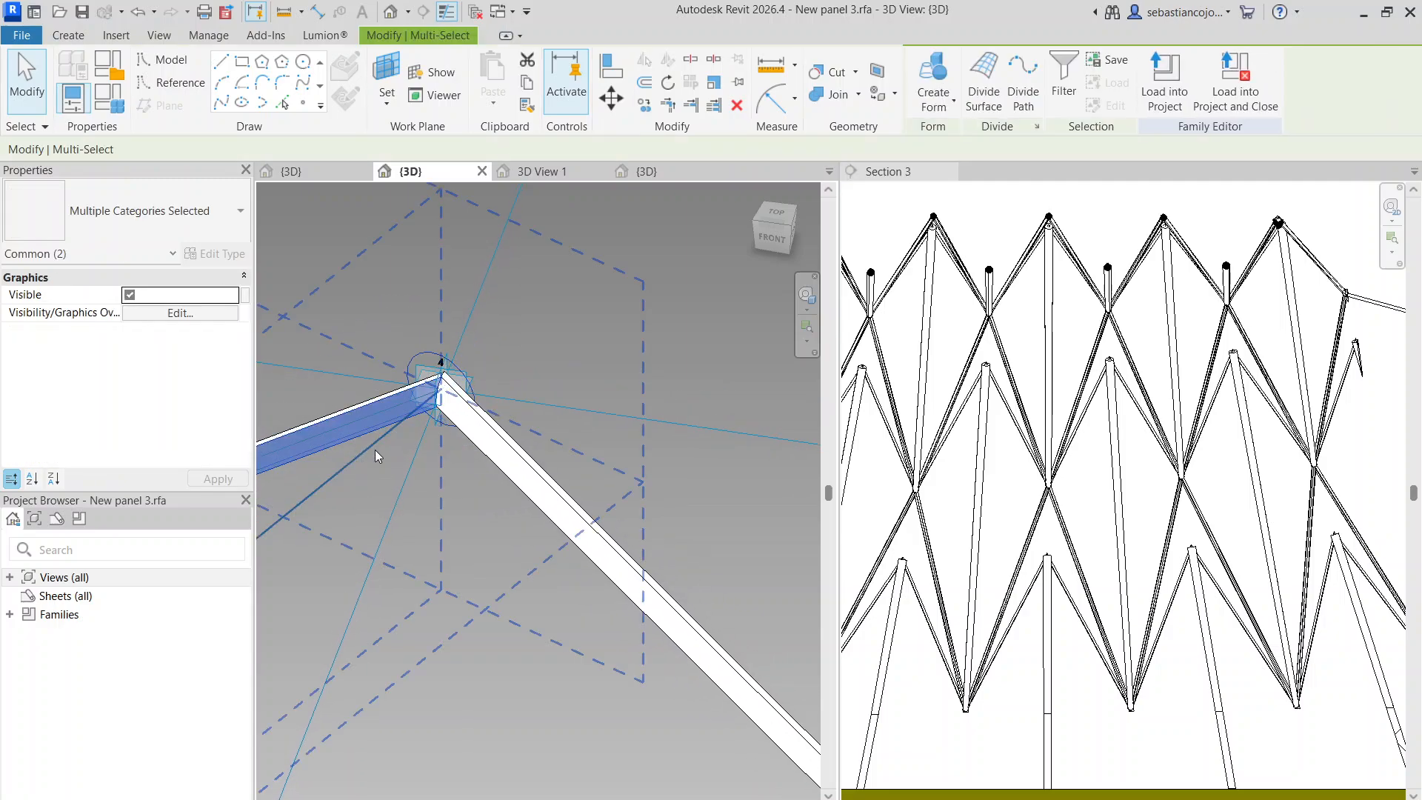
left_click(374, 450)
left_click(506, 345)
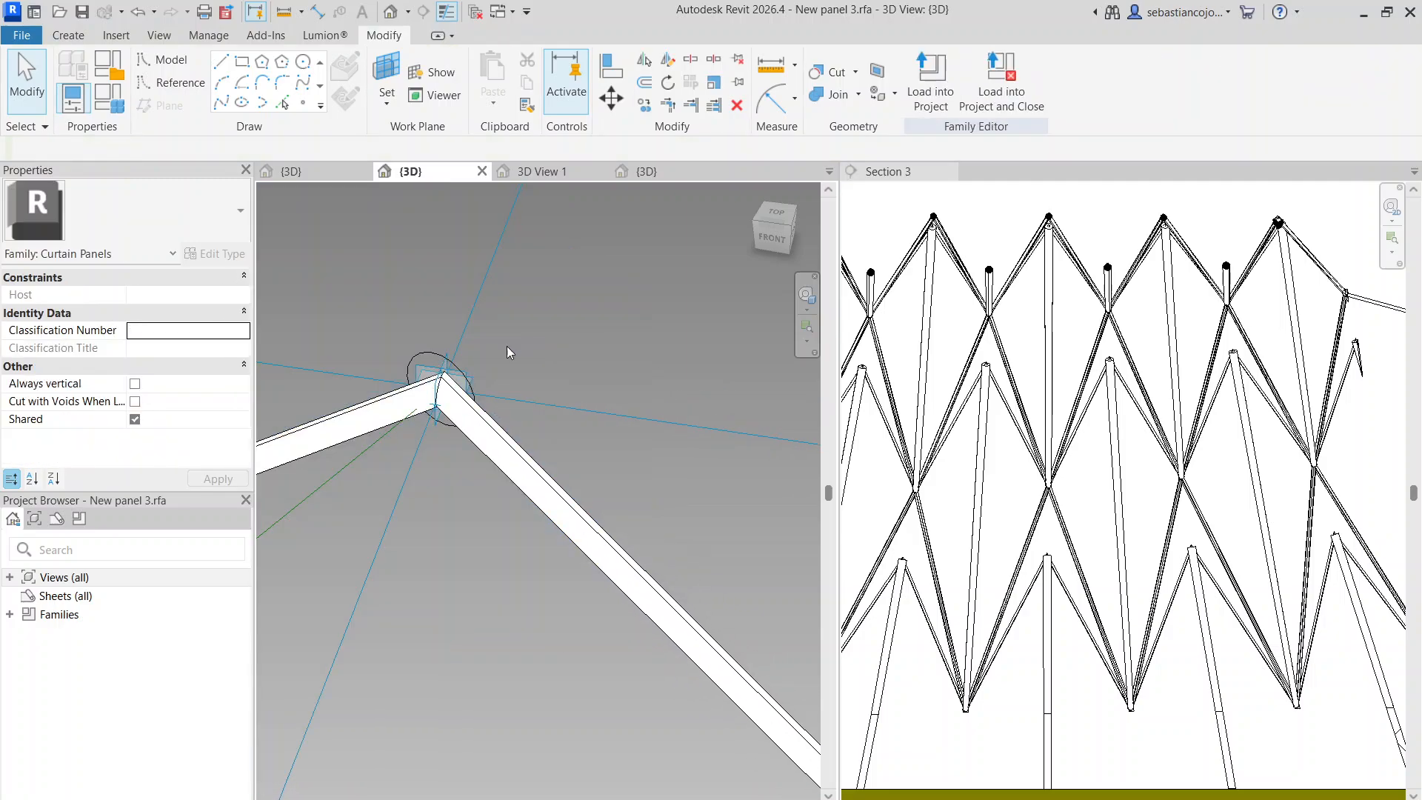
Create a solid form from the circle at point 4 and the reference line to the beam's inner end
left_click(435, 351)
left_click(346, 466, "ctrl")
scroll(437, 344, "down", 5)
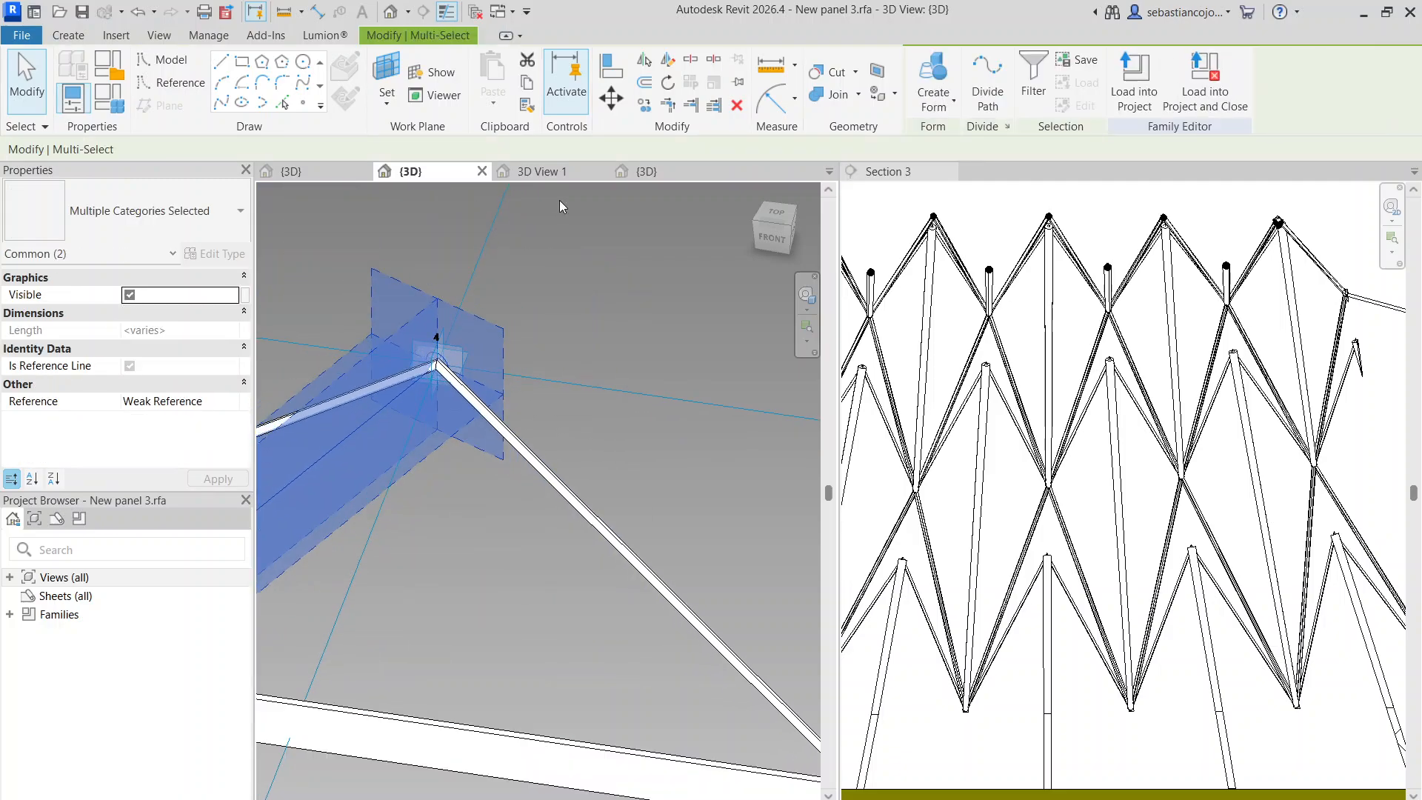
left_click(928, 76)
left_click(467, 370)
scroll(471, 352, "down", 4)
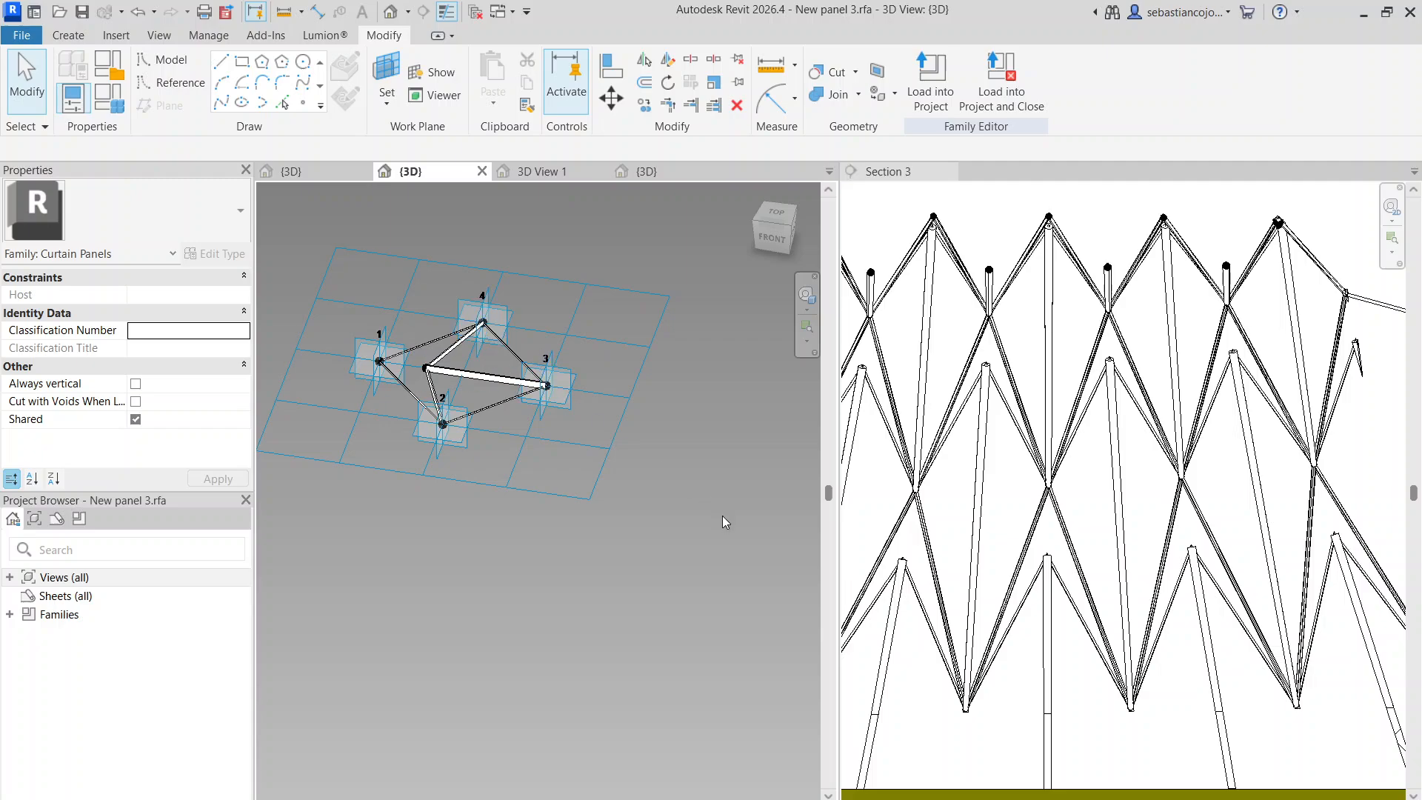
Load the panel family into Massing family pavilion.rfa, overwriting the existing version and its parameter values, and save the project
middle_click_drag(673, 492, 562, 528, "shift")
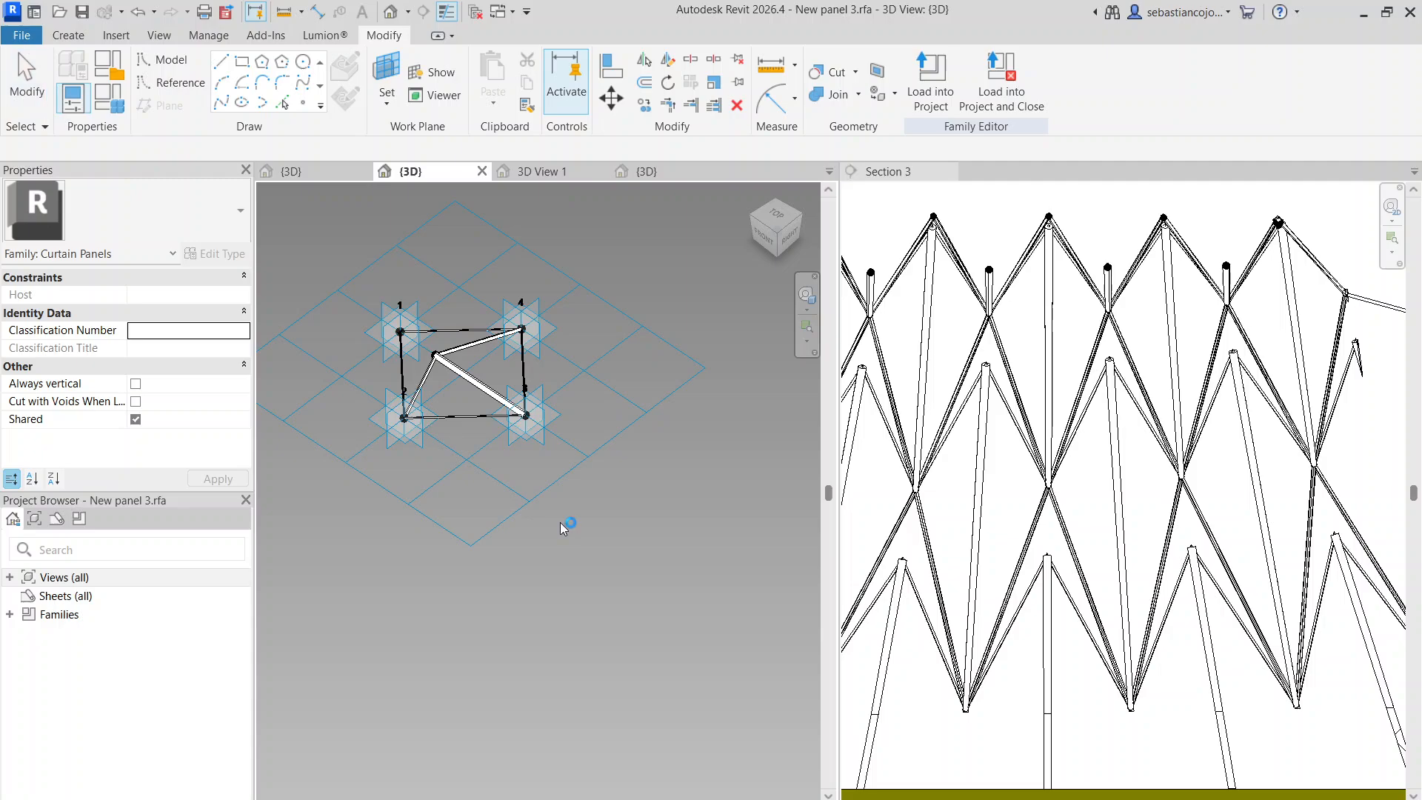
left_click(931, 81)
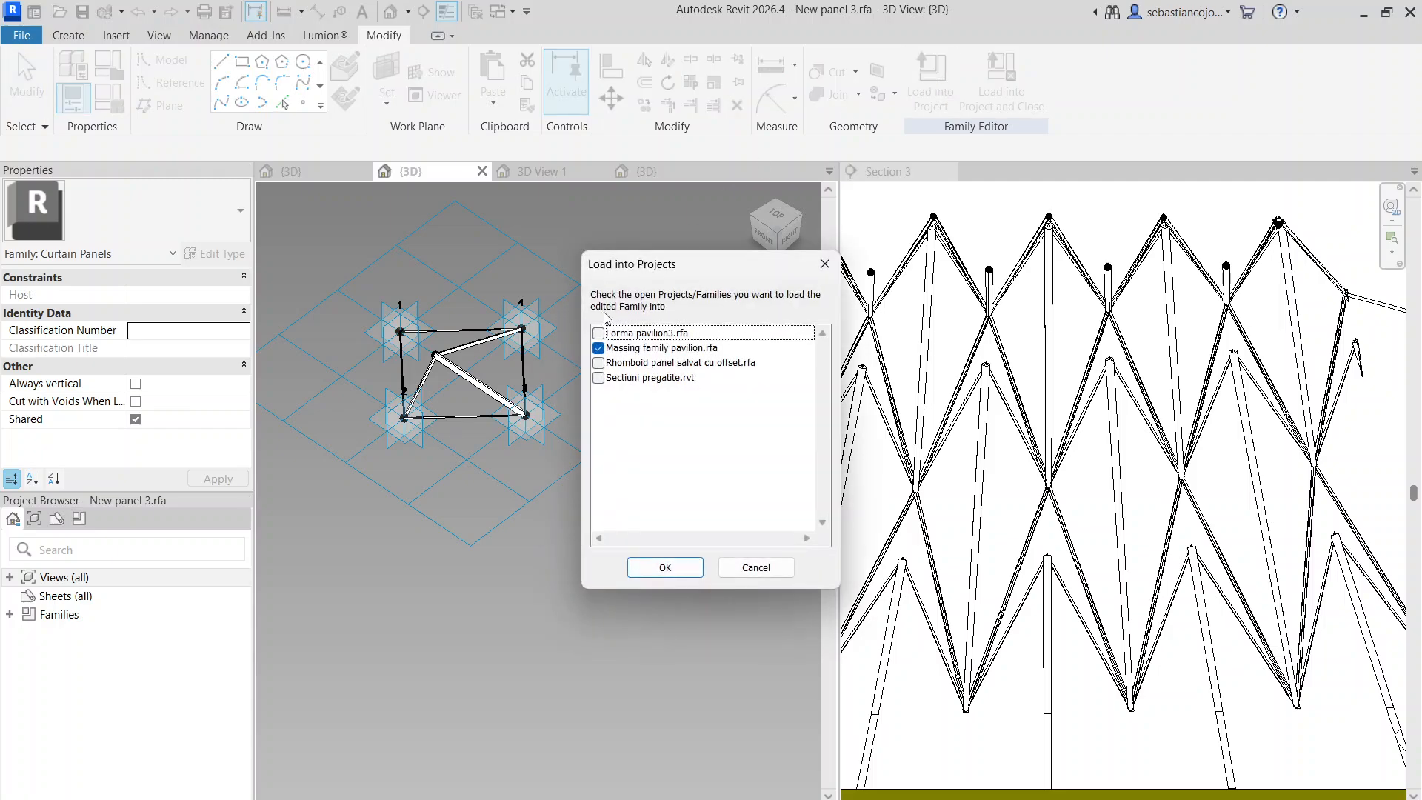
left_click(665, 567)
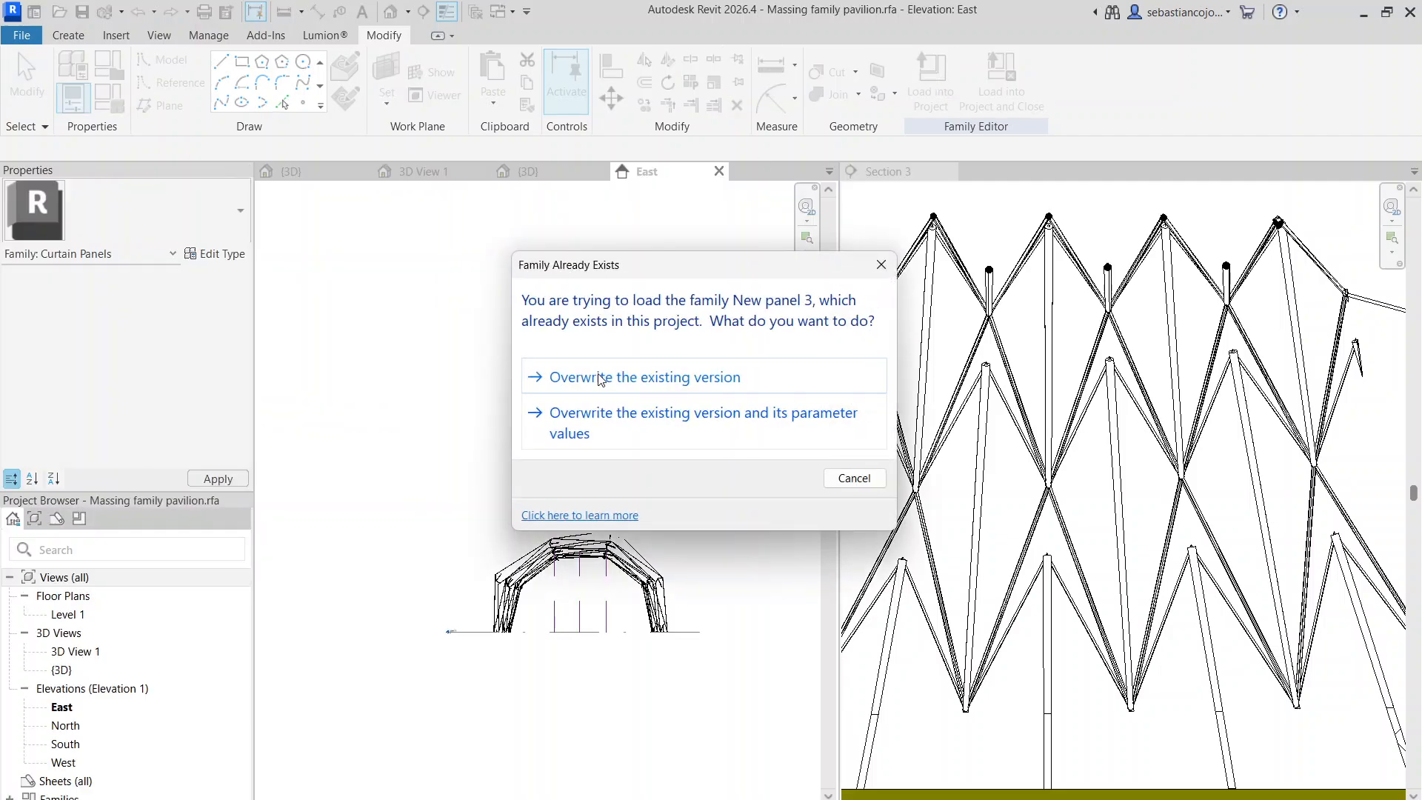
left_click(604, 424)
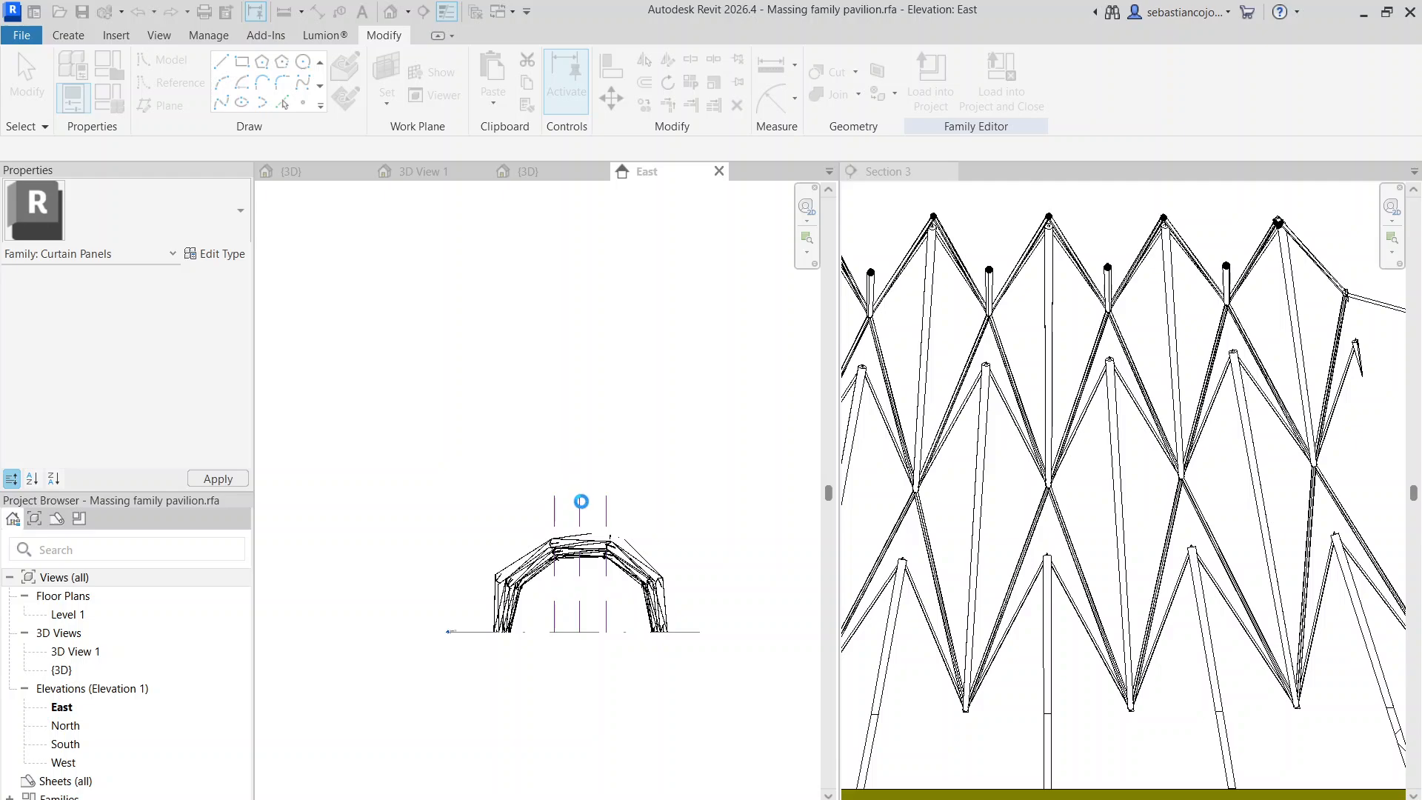
left_click(695, 388)
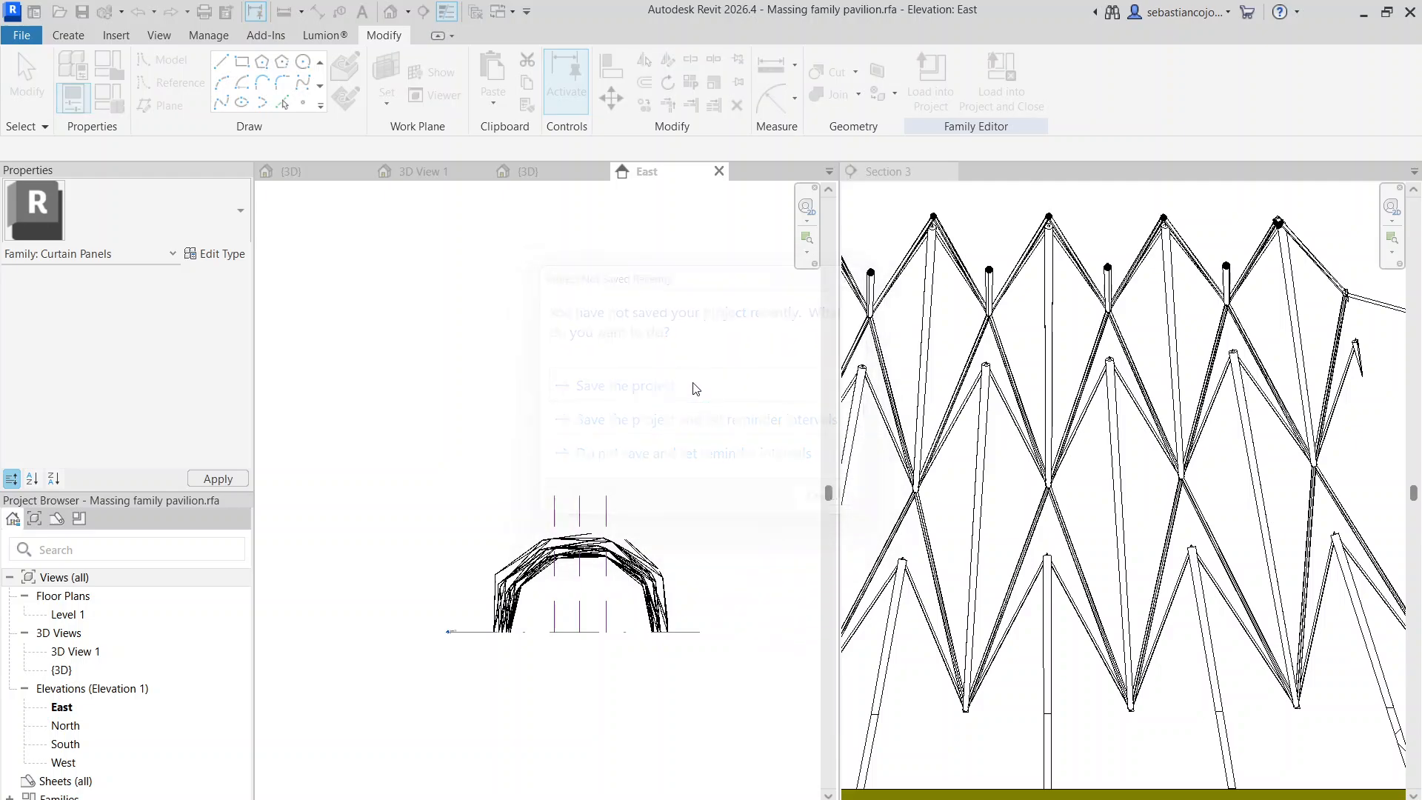
Open the default 3D view of Massing family pavilion.rfa and examine the reloaded panels near the pavilion's base
scroll(603, 486, "down", 3)
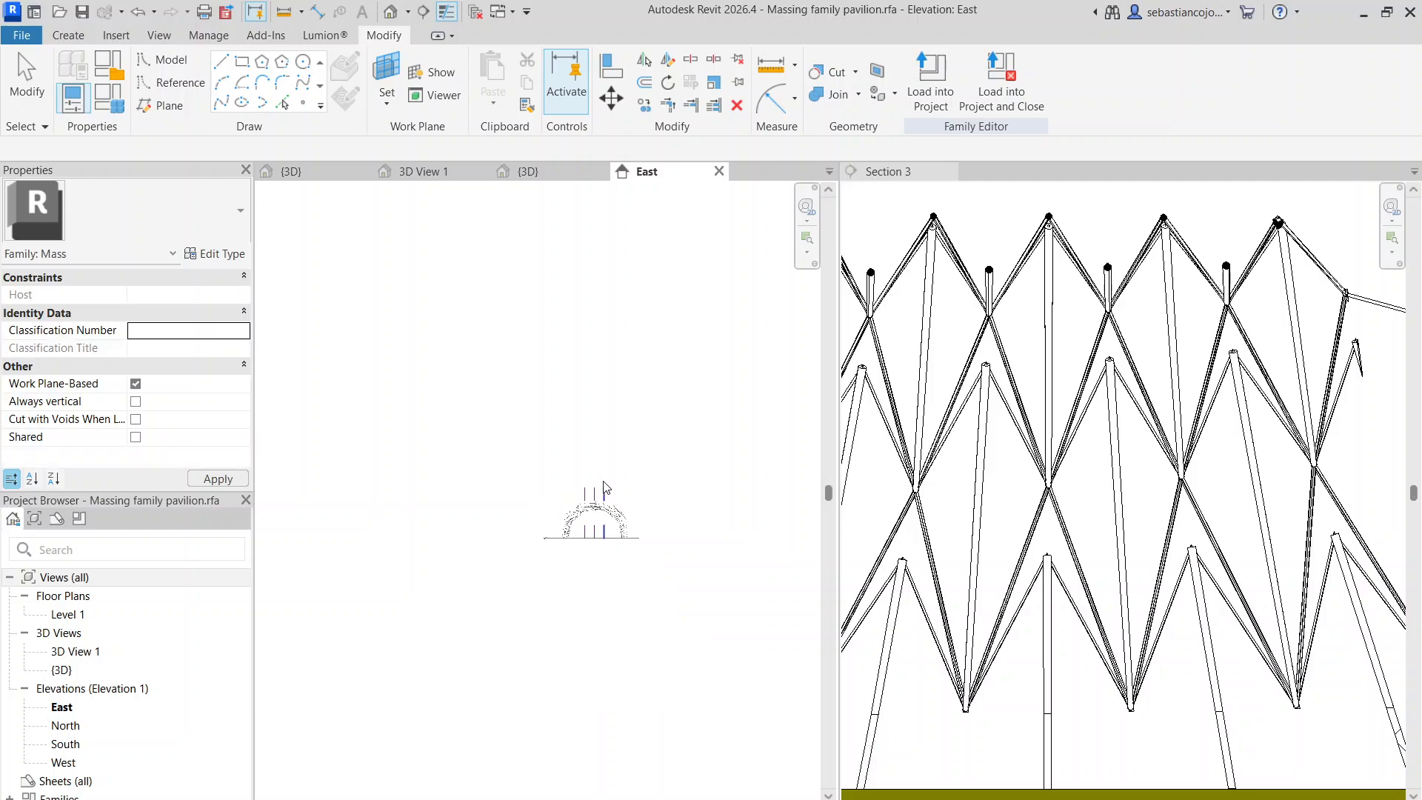
middle_click_drag(526, 427, 532, 438)
left_click(567, 173)
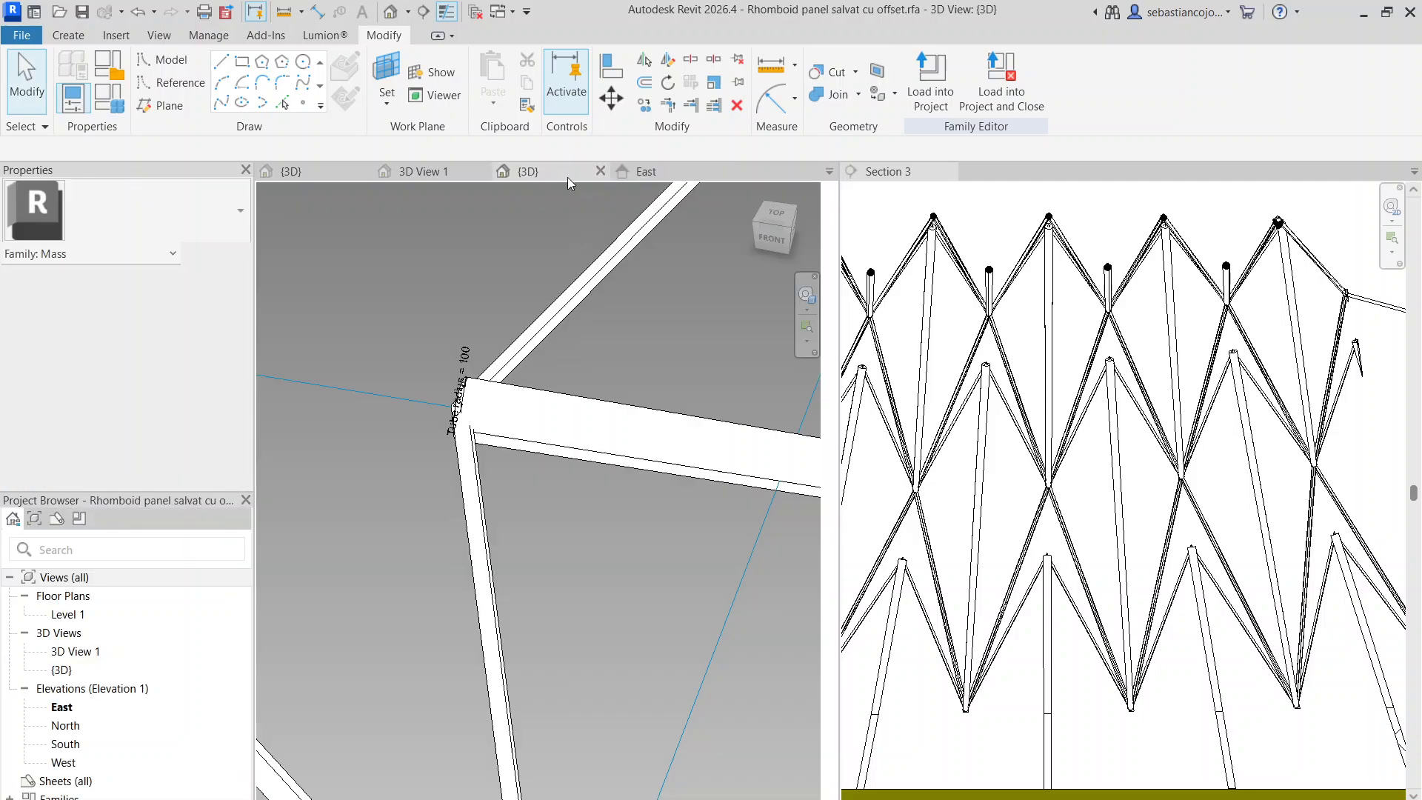
left_click(642, 174)
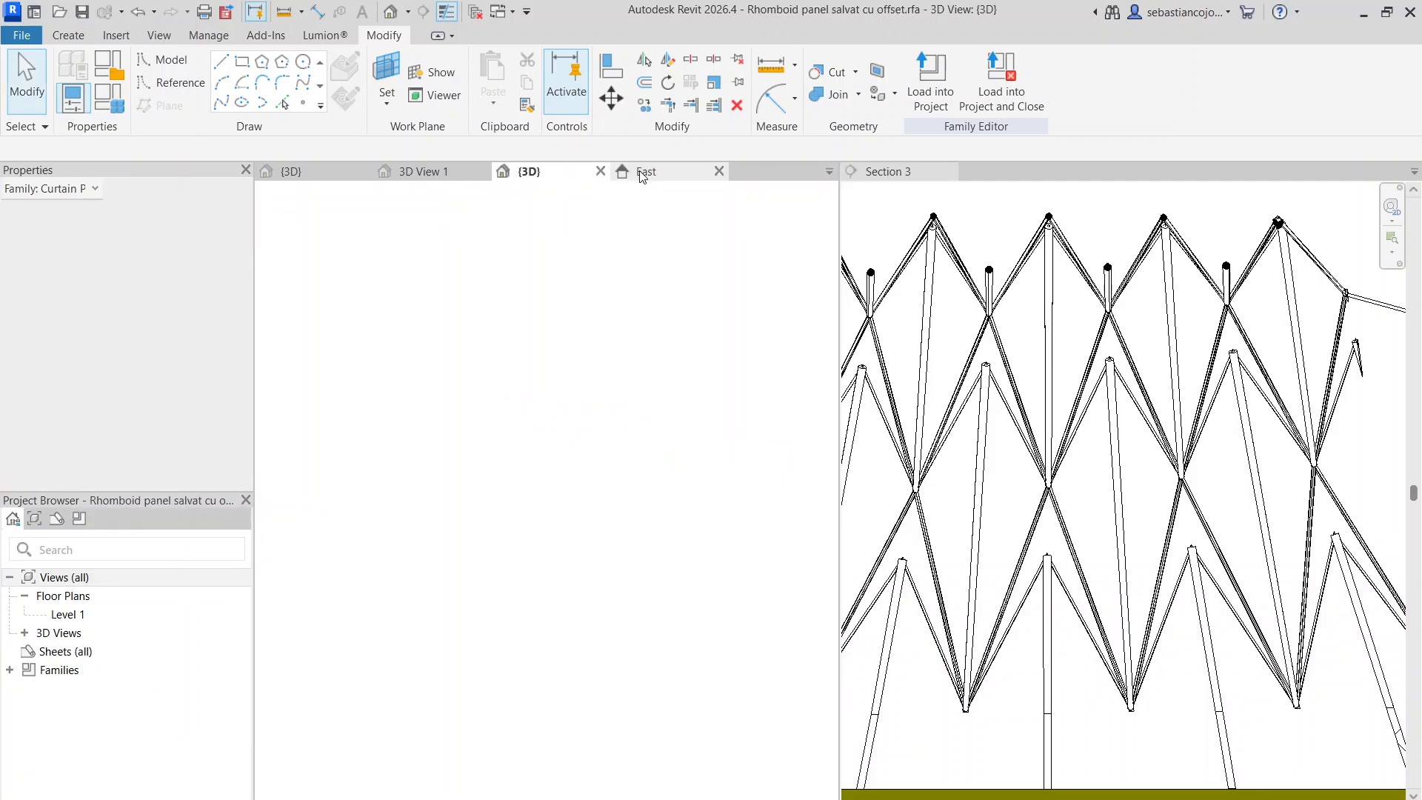
left_click(386, 16)
scroll(623, 428, "down", 3)
scroll(622, 531, "up", 5)
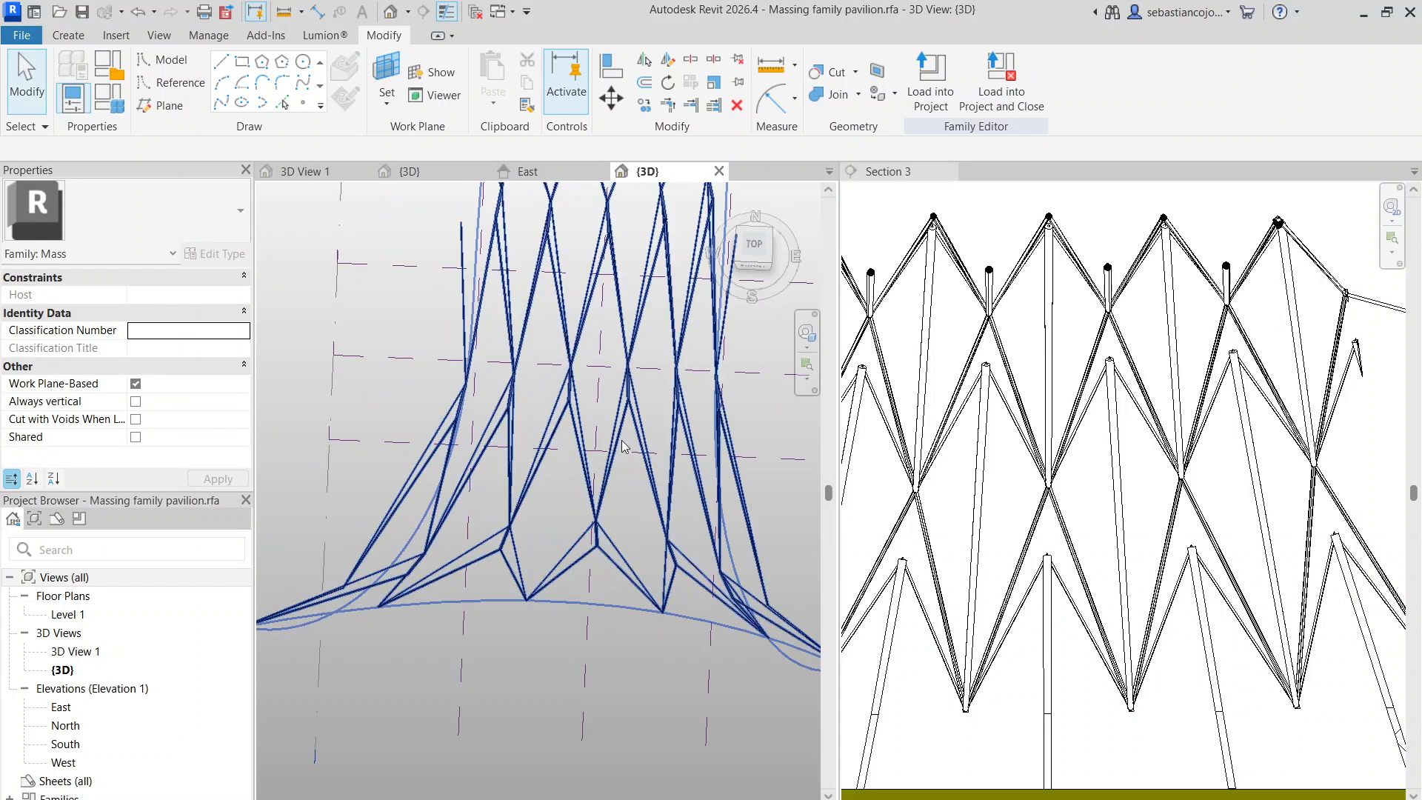
scroll(623, 530, "up", 2)
scroll(593, 460, "up", 2)
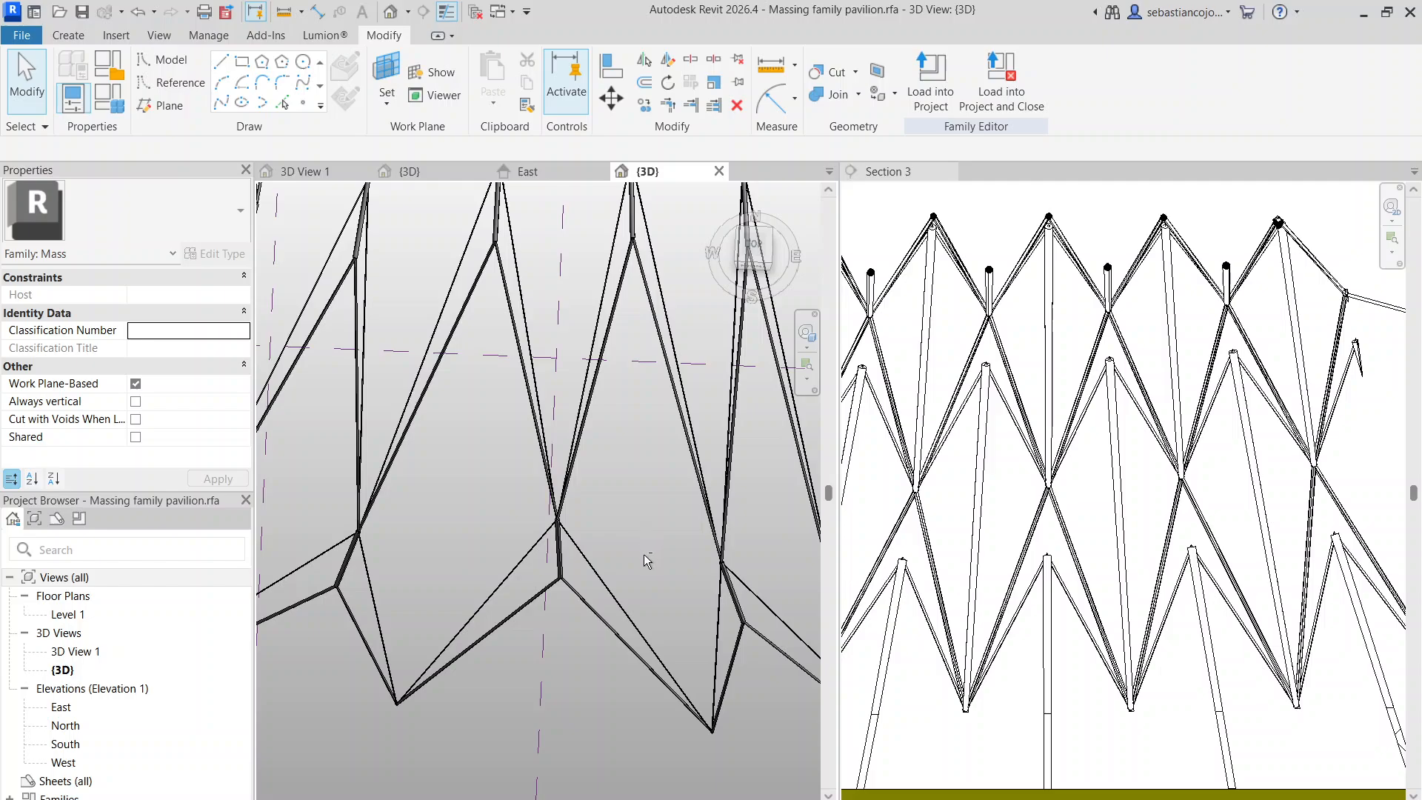
Examine the reloaded panels across the pavilion from several angles, checking how the central beams meet the struts
scroll(637, 491, "down", 3)
middle_click_drag(663, 586, 510, 544, "shift")
scroll(545, 333, "up", 4)
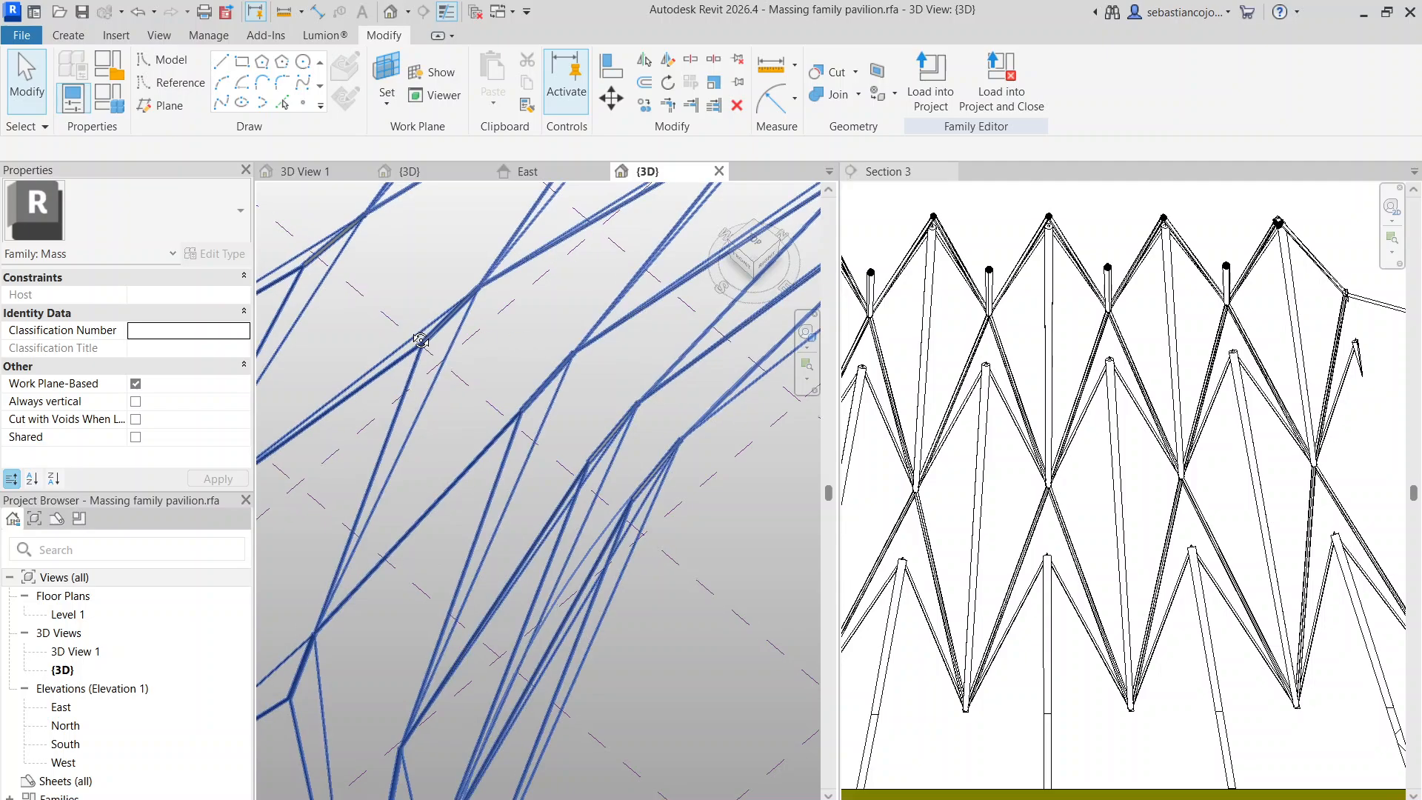
middle_click_drag(408, 319, 494, 319, "shift")
scroll(549, 402, "up", 5)
scroll(553, 314, "down", 5)
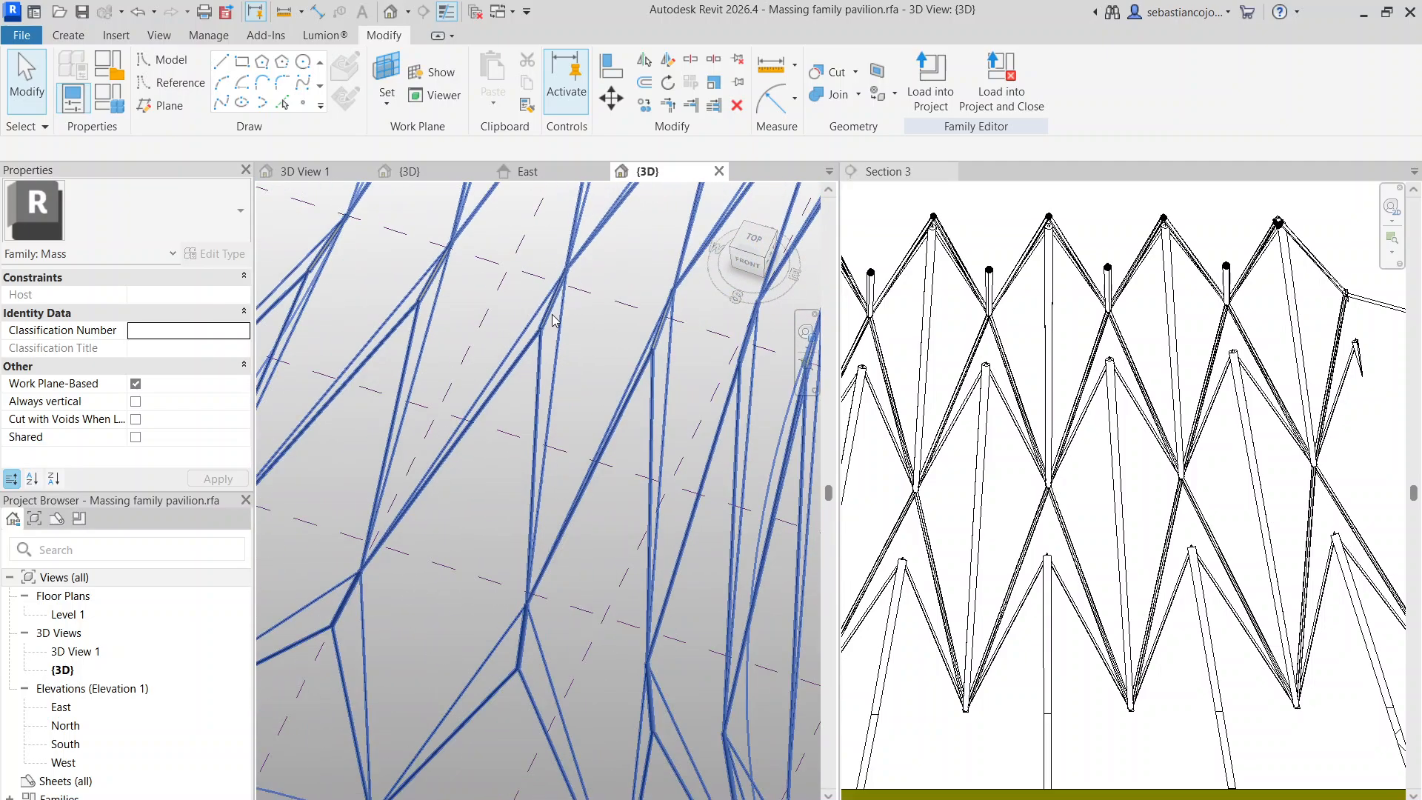
scroll(532, 361, "up", 4)
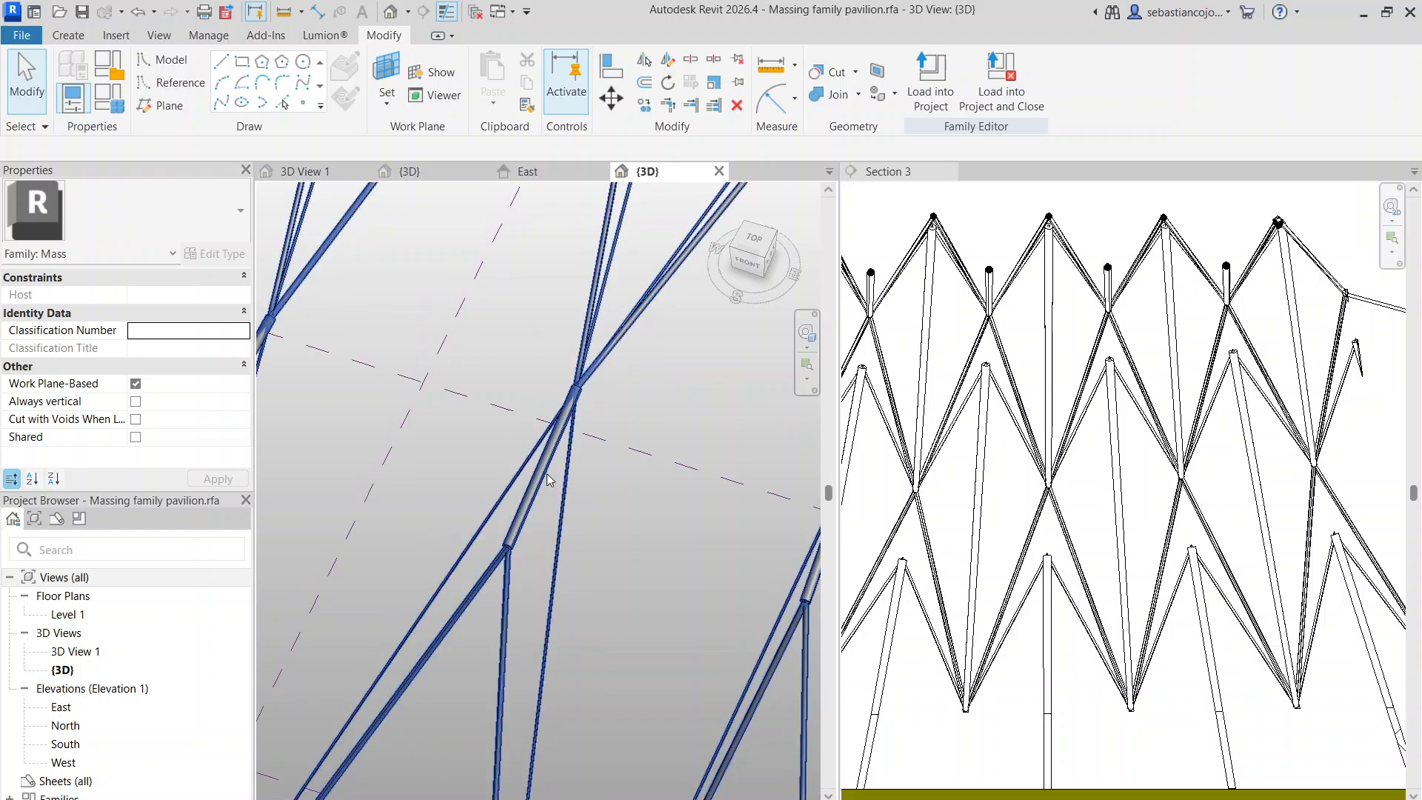
scroll(576, 406, "down", 4)
middle_click_drag(576, 406, 549, 470, "shift")
scroll(548, 469, "down", 5)
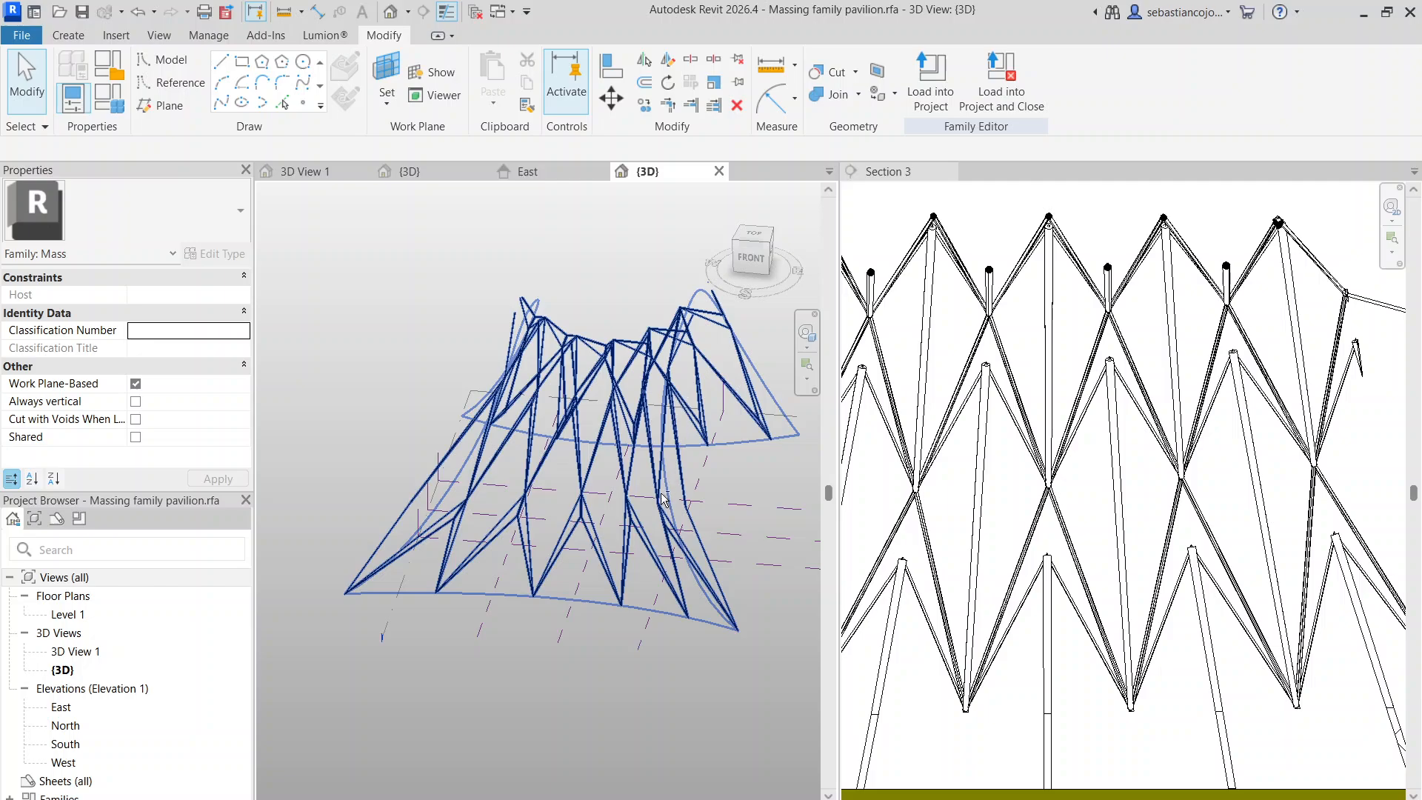
middle_click_drag(652, 557, 593, 697, "shift")
scroll(622, 406, "up", 5)
scroll(536, 461, "up", 1)
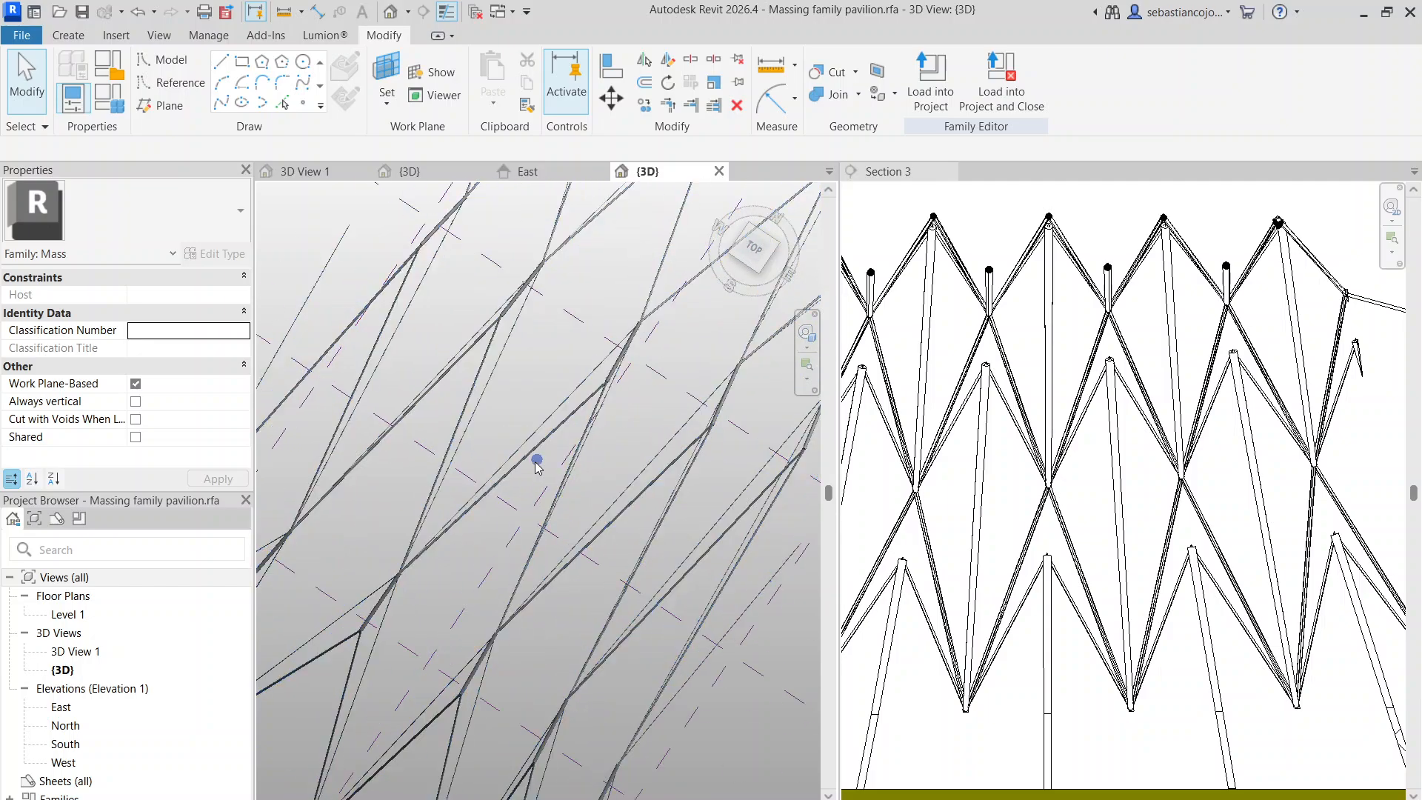
middle_click_drag(539, 467, 683, 466, "shift")
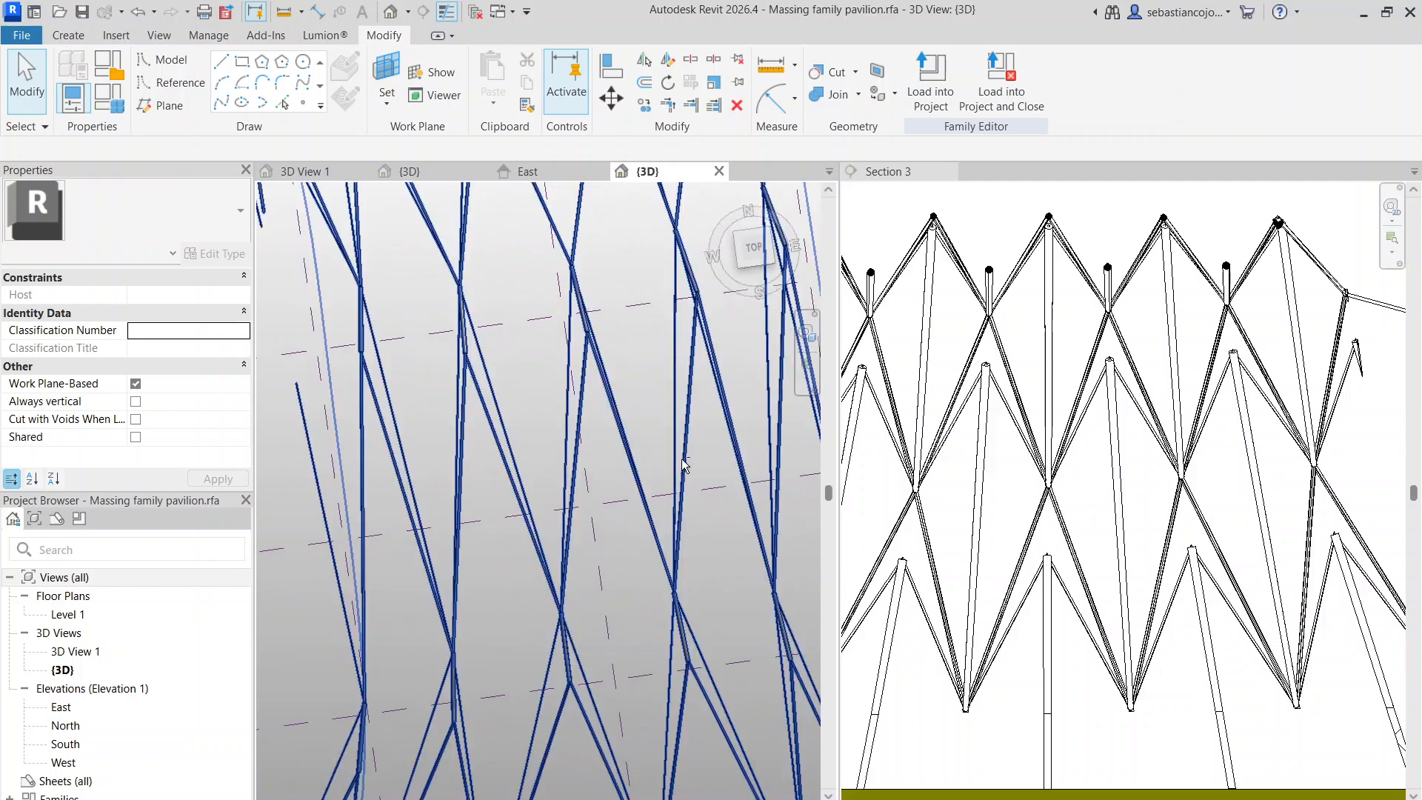
scroll(586, 374, "up", 5)
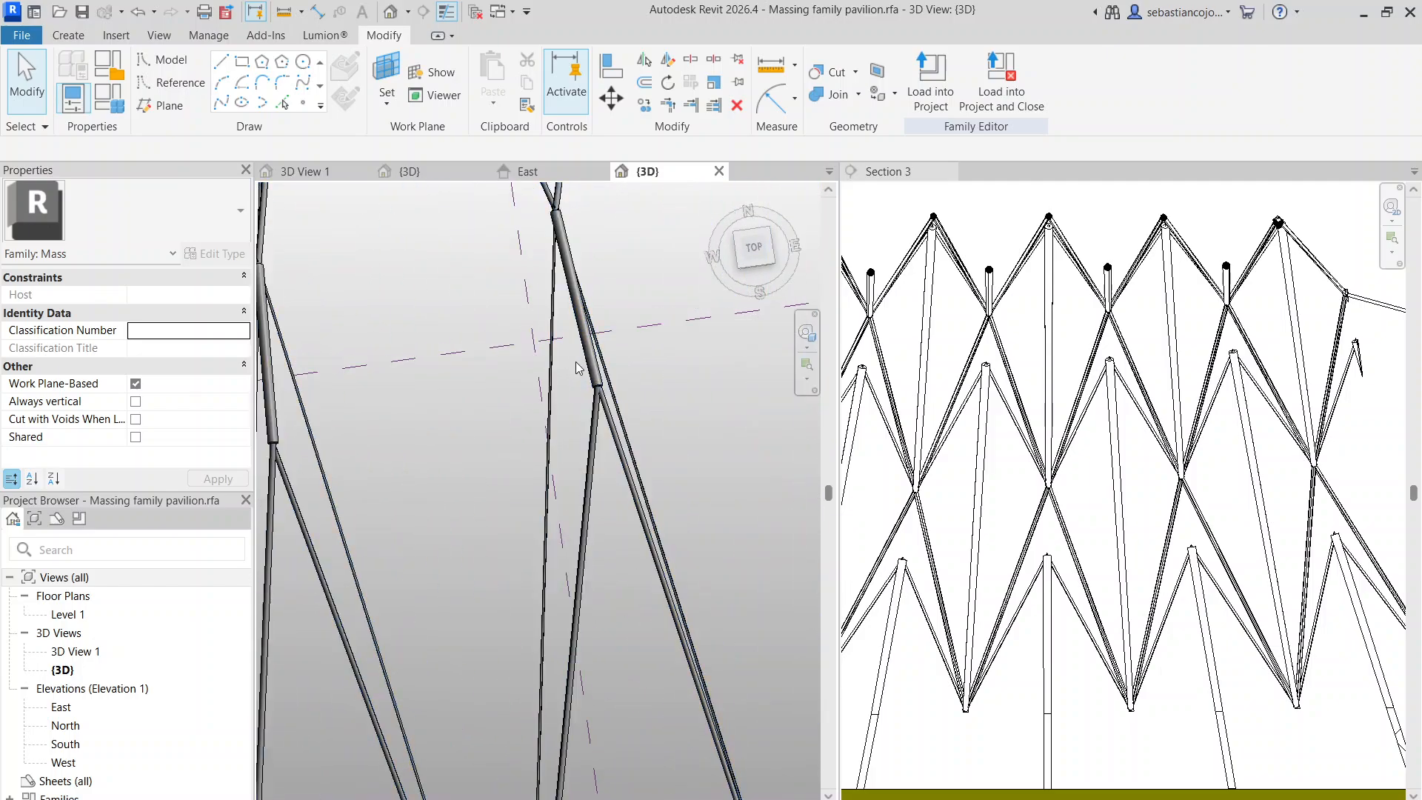
scroll(592, 444, "down", 6)
scroll(615, 527, "up", 2)
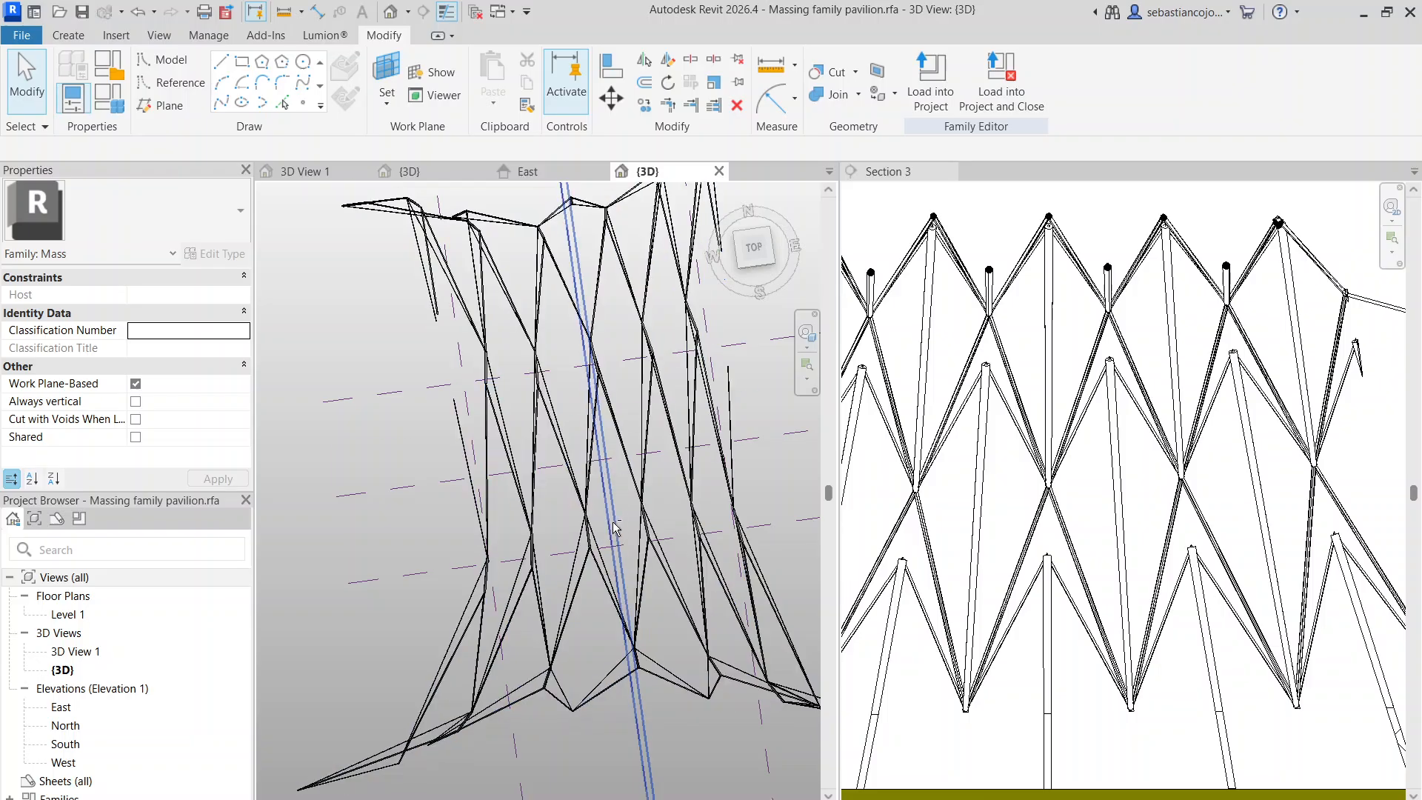
Inspect a single panel's central beam and its strut joint up close, along with the divided surface carrying the panels
middle_click_drag(615, 527, 552, 411, "shift")
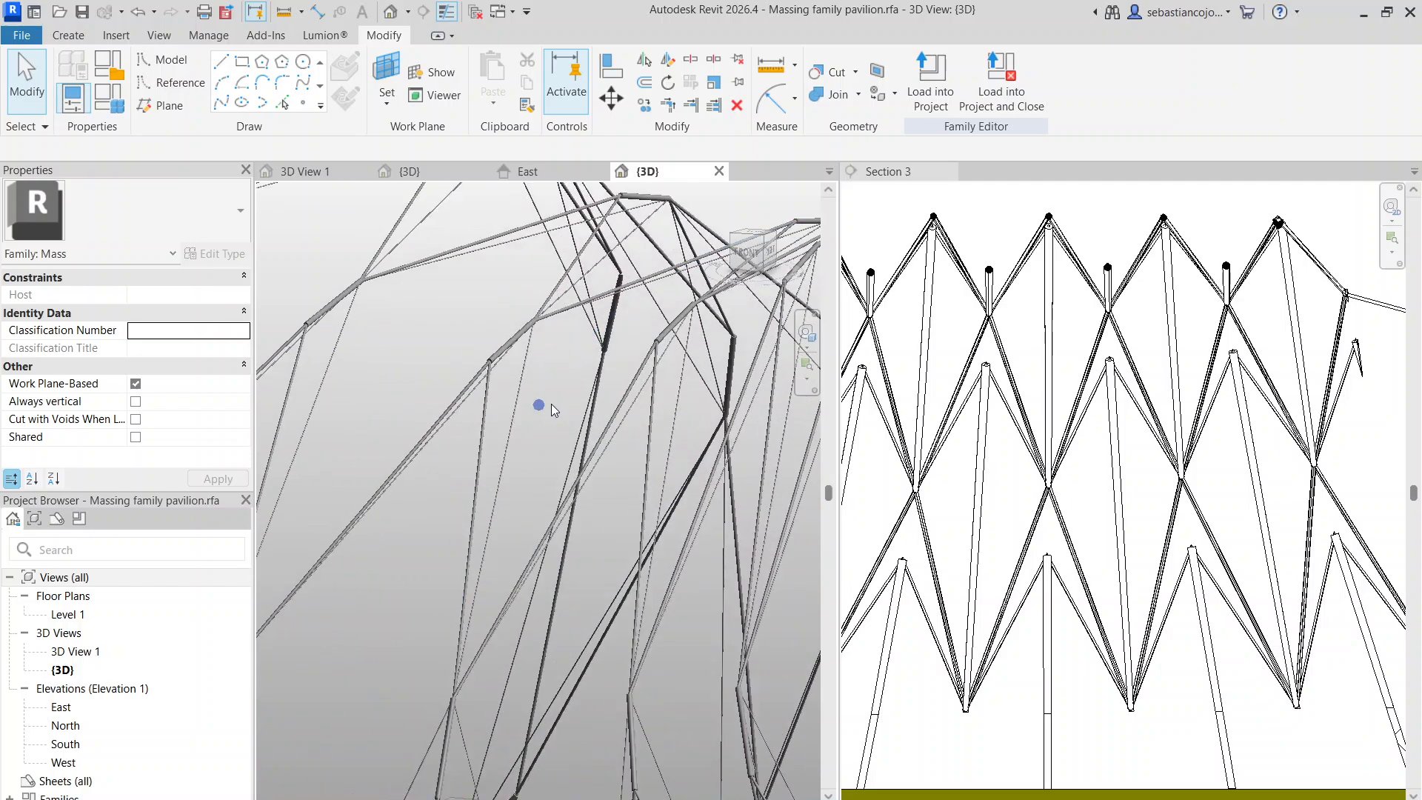
scroll(1259, 456, "down", 1)
middle_click_drag(751, 438, 715, 307, "shift")
scroll(713, 303, "up", 3)
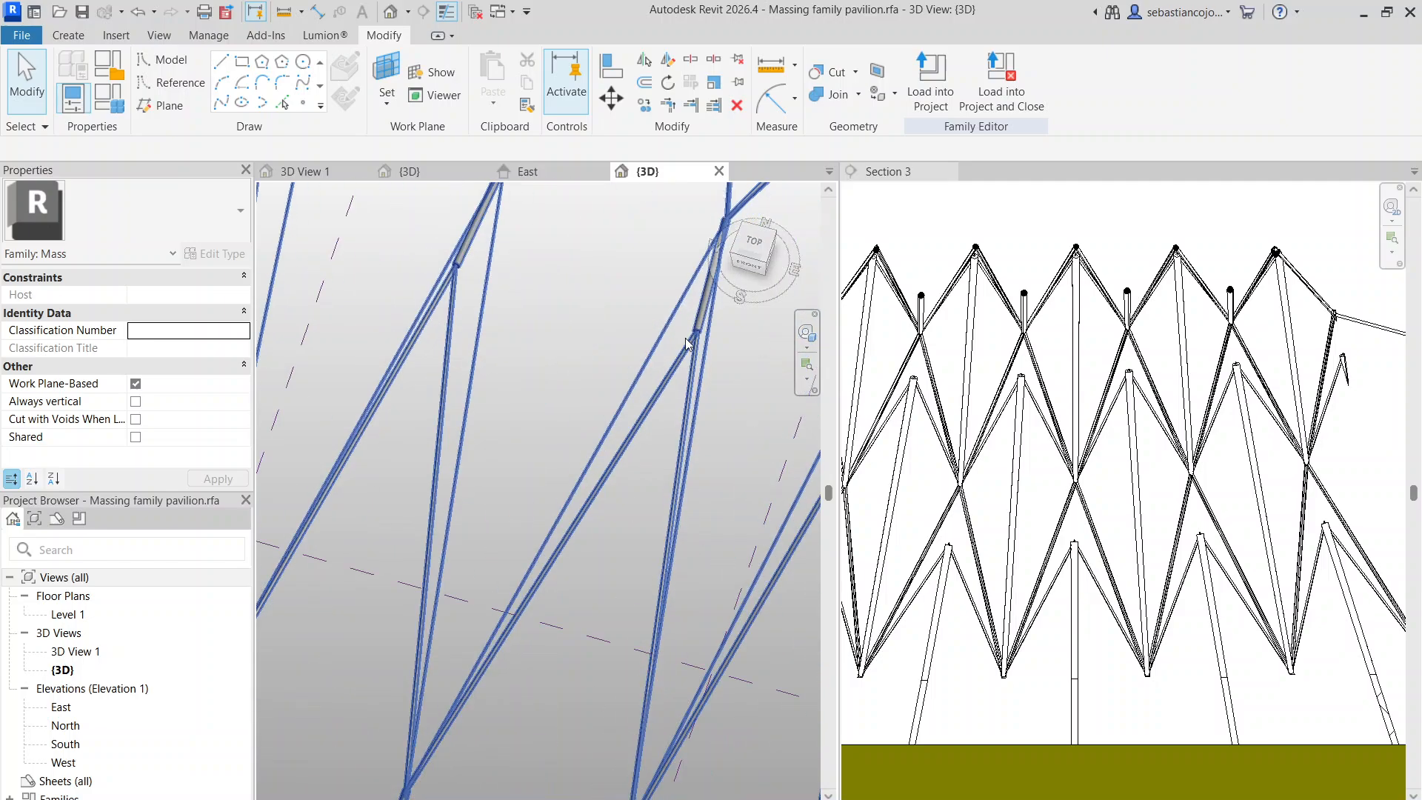
scroll(679, 319, "down", 3)
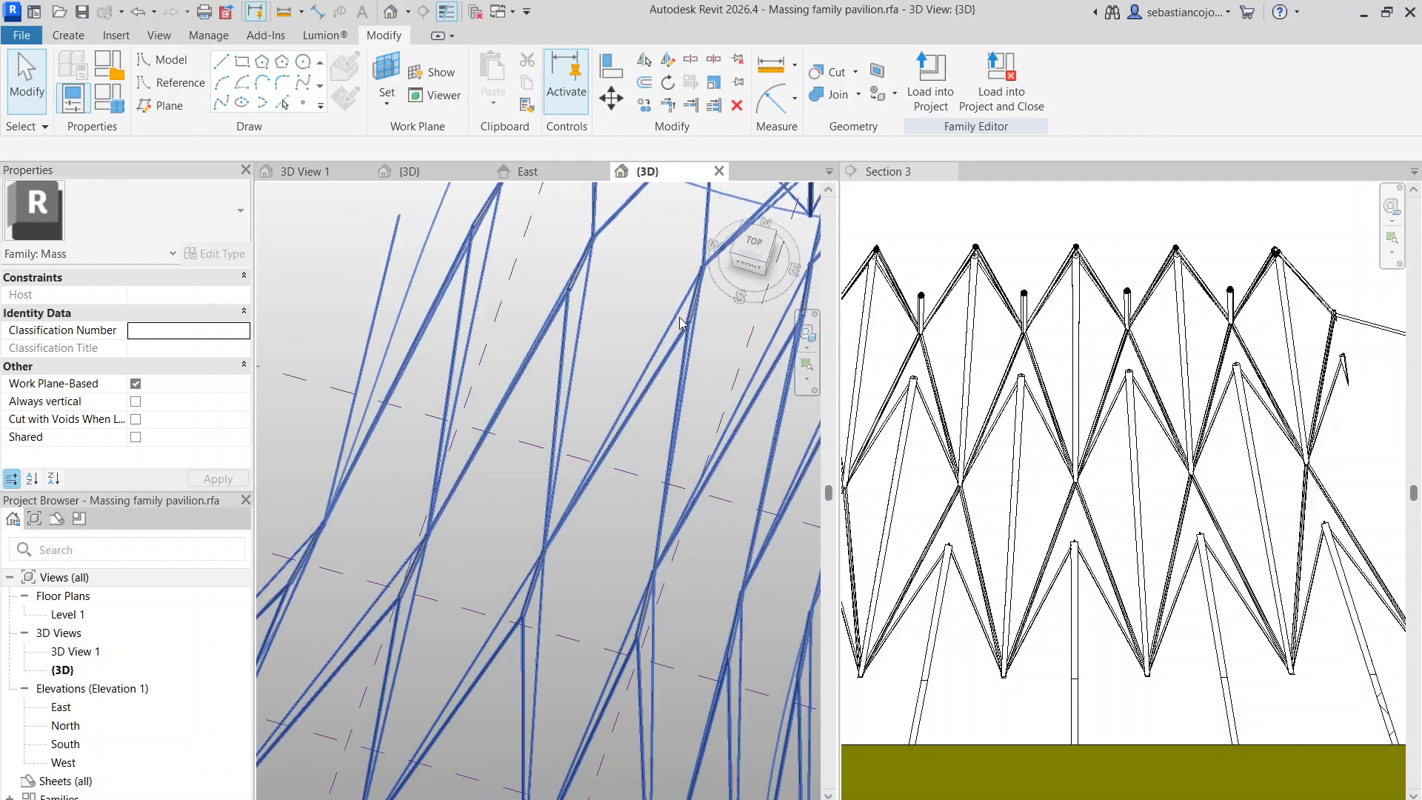
scroll(670, 302, "up", 4)
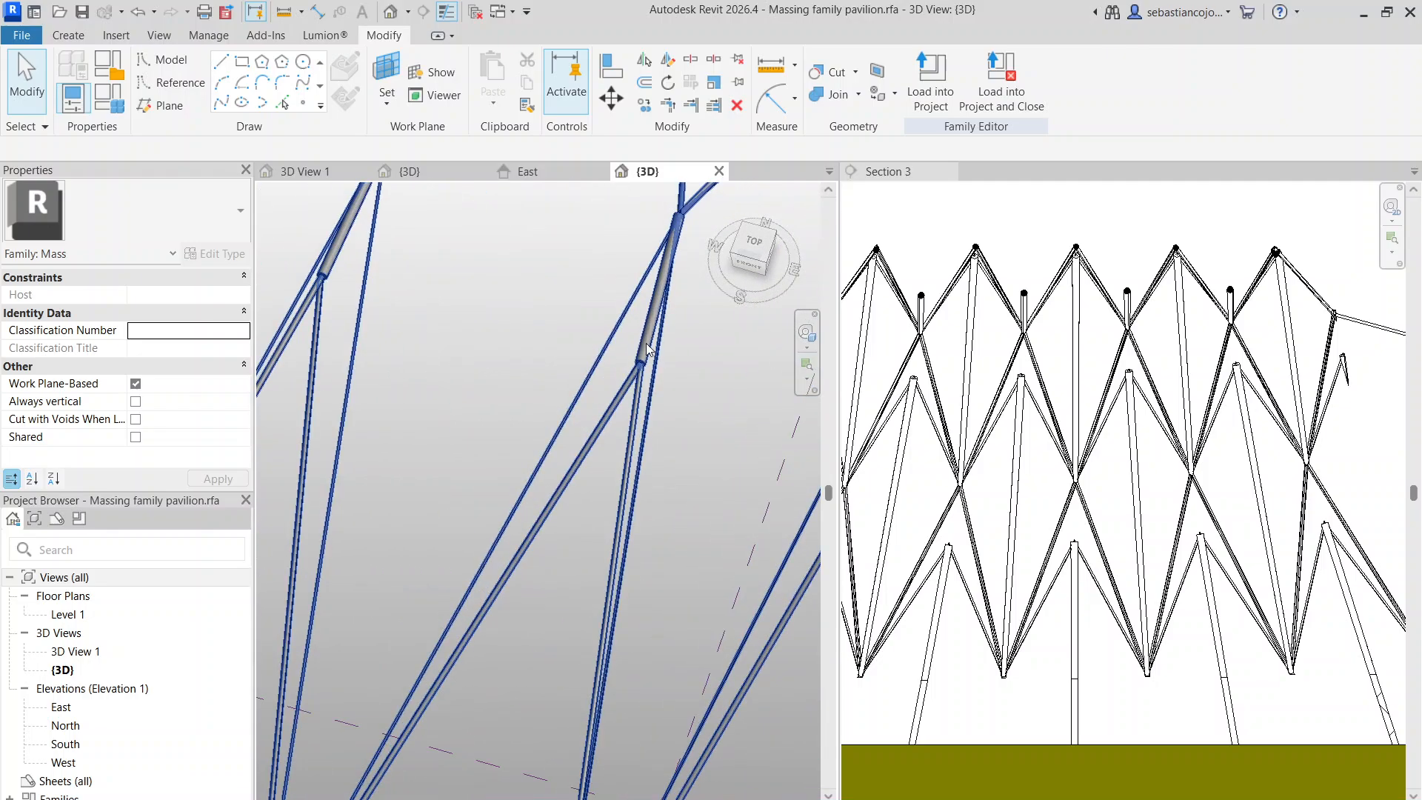
left_click(640, 326)
scroll(641, 329, "down", 3)
scroll(642, 331, "down", 3)
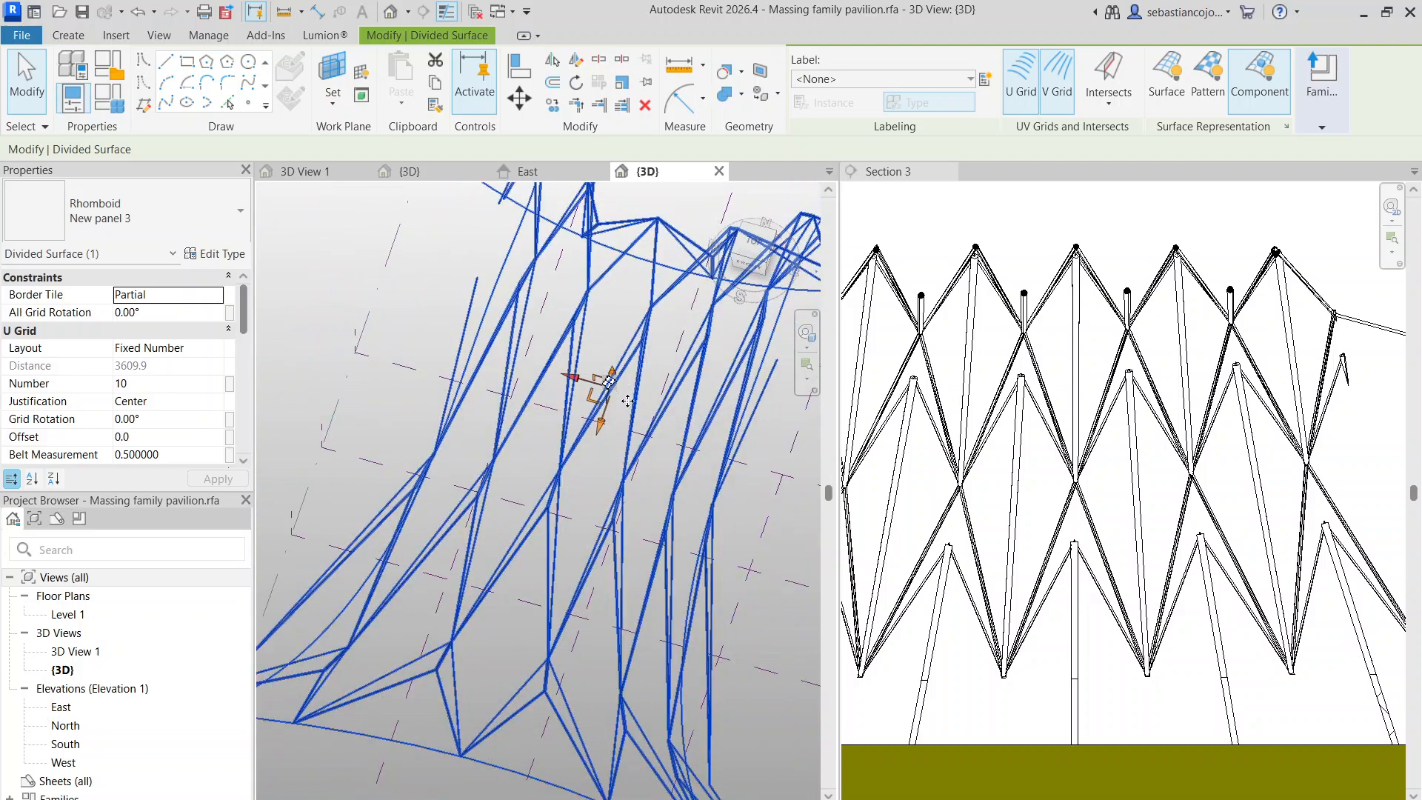
key("Escape")
scroll(650, 314, "up", 5)
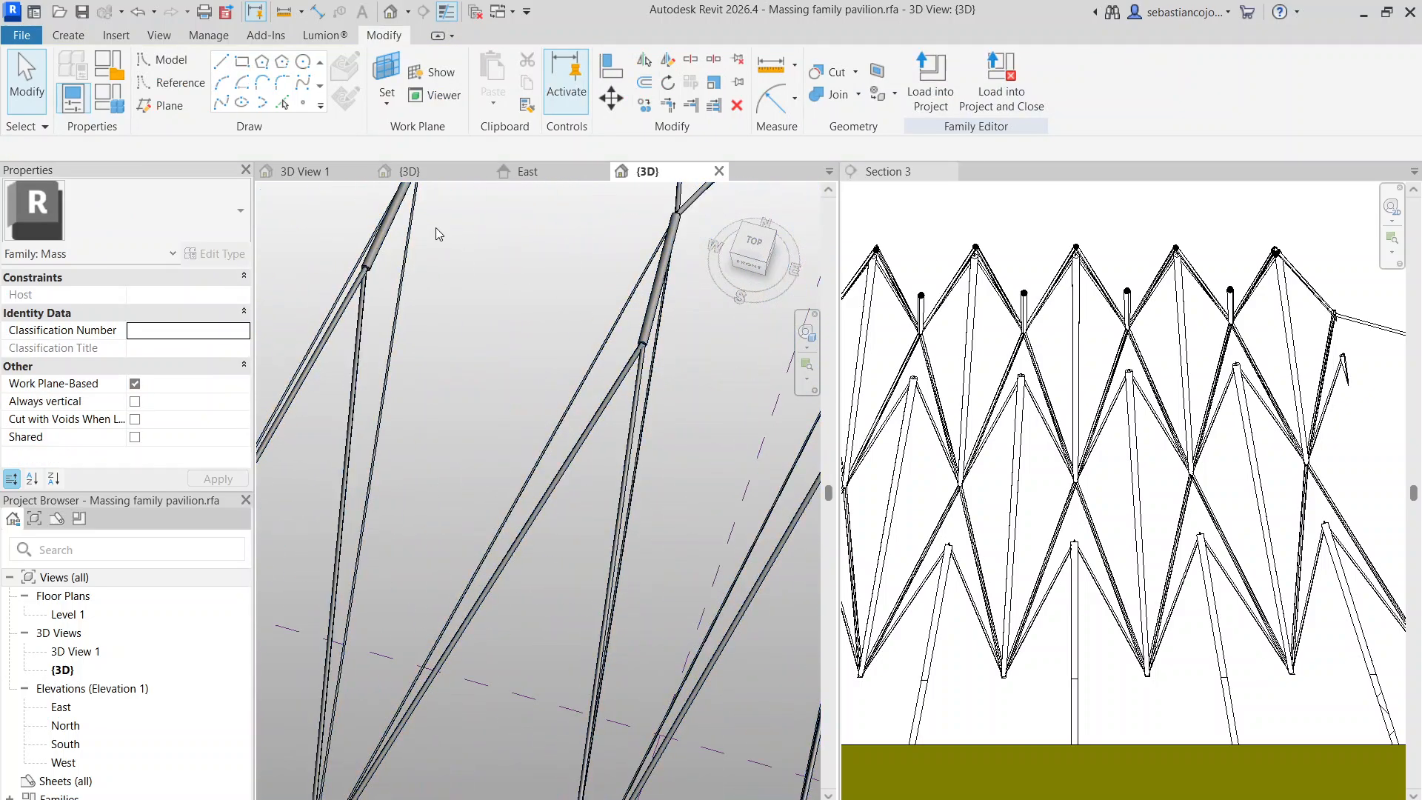
Dismiss the save reminder and switch to the 3D view of Rhomboid panel salvat cu offset.rfa, showing the whole panel
left_click(314, 172)
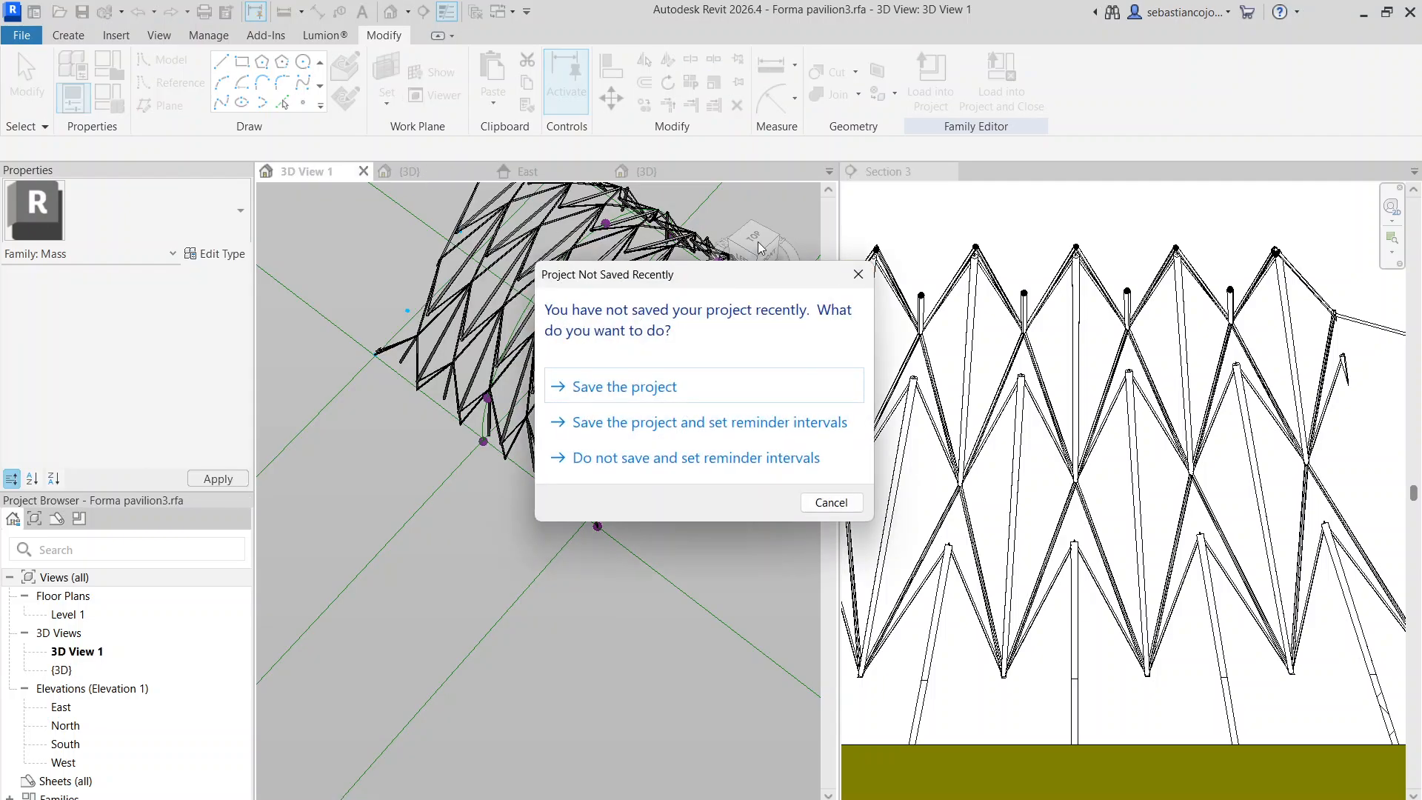
left_click(859, 274)
left_click(428, 172)
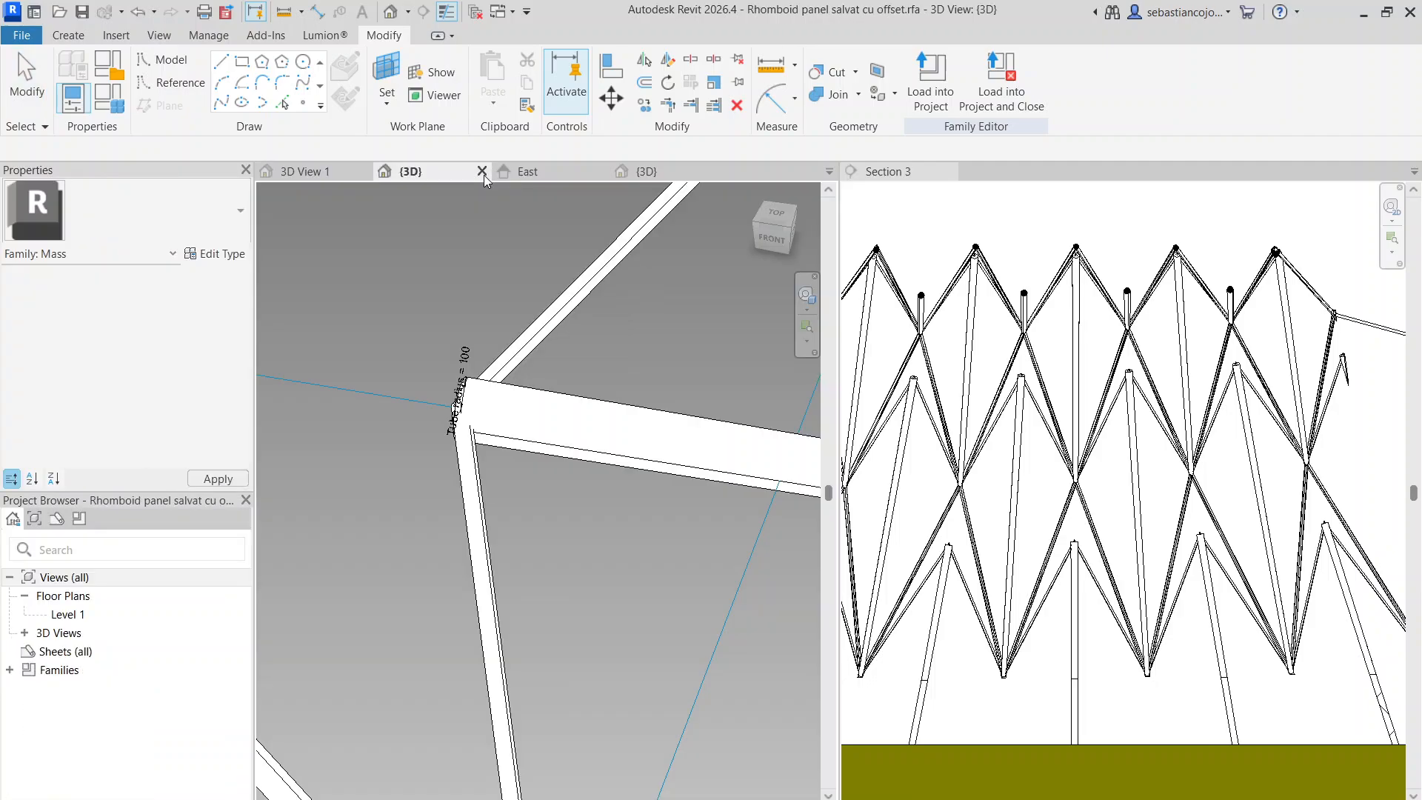
scroll(475, 363, "down", 6)
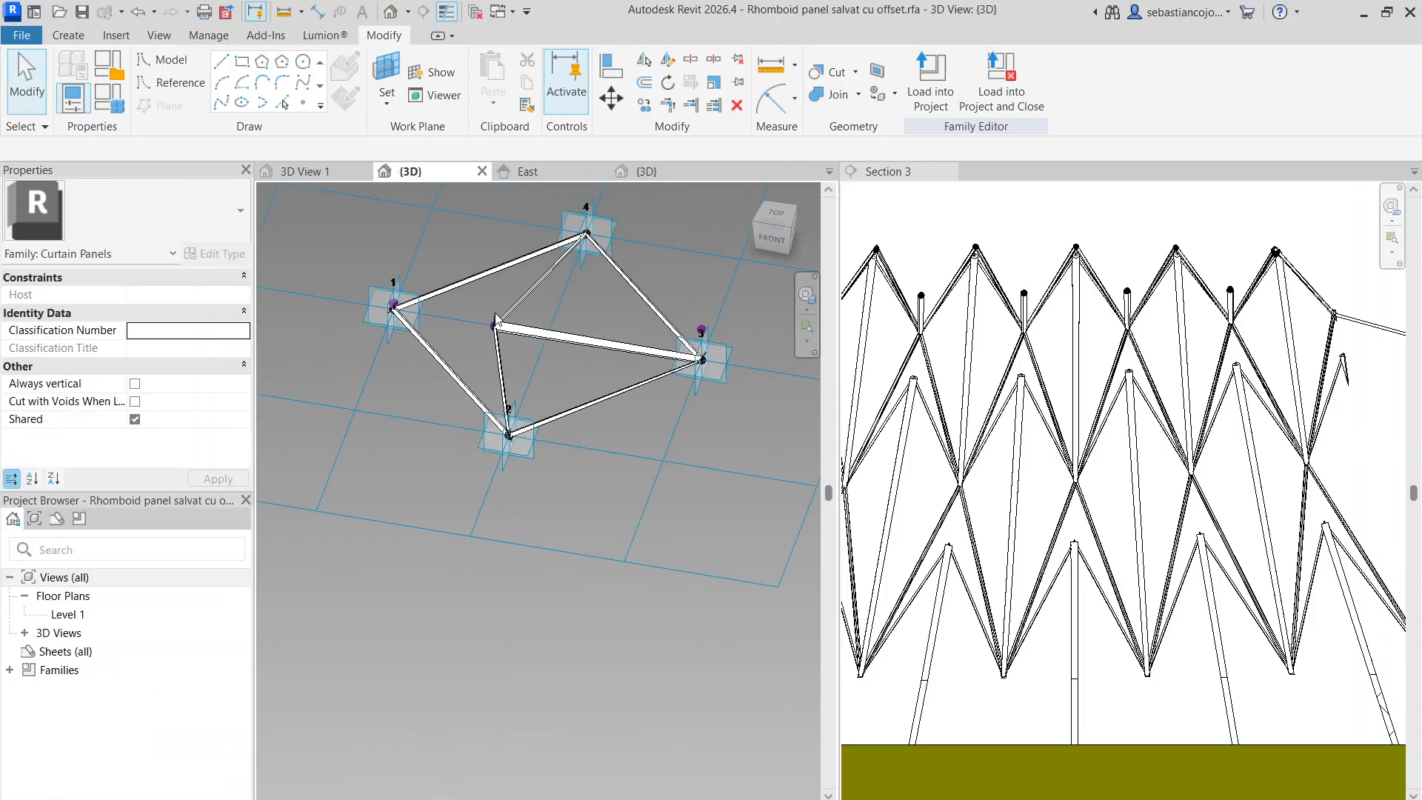
scroll(628, 341, "up", 3)
Inspect the reference line that carries the central beam between the inner joint and point 3
left_click(628, 340)
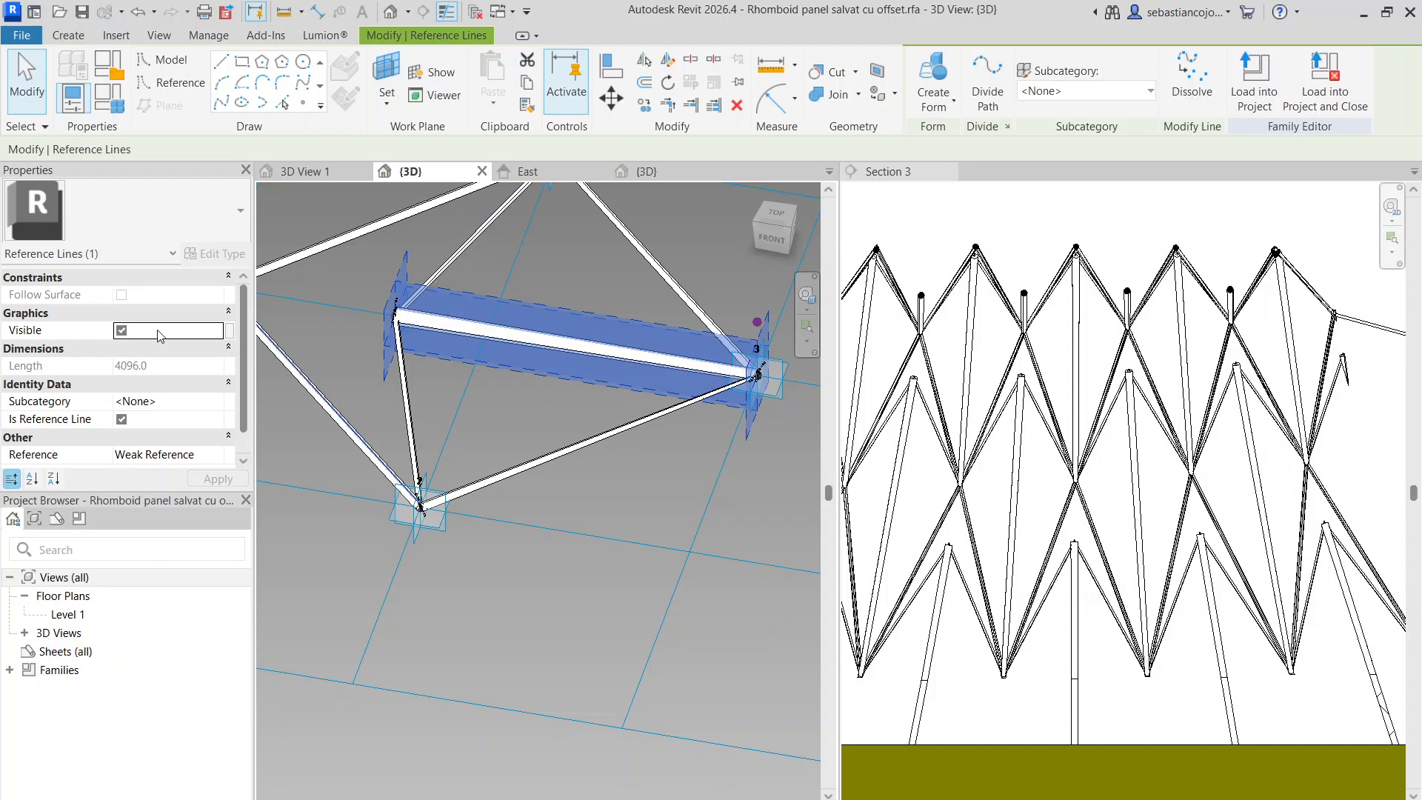
scroll(370, 329, "up", 4)
scroll(375, 333, "down", 4)
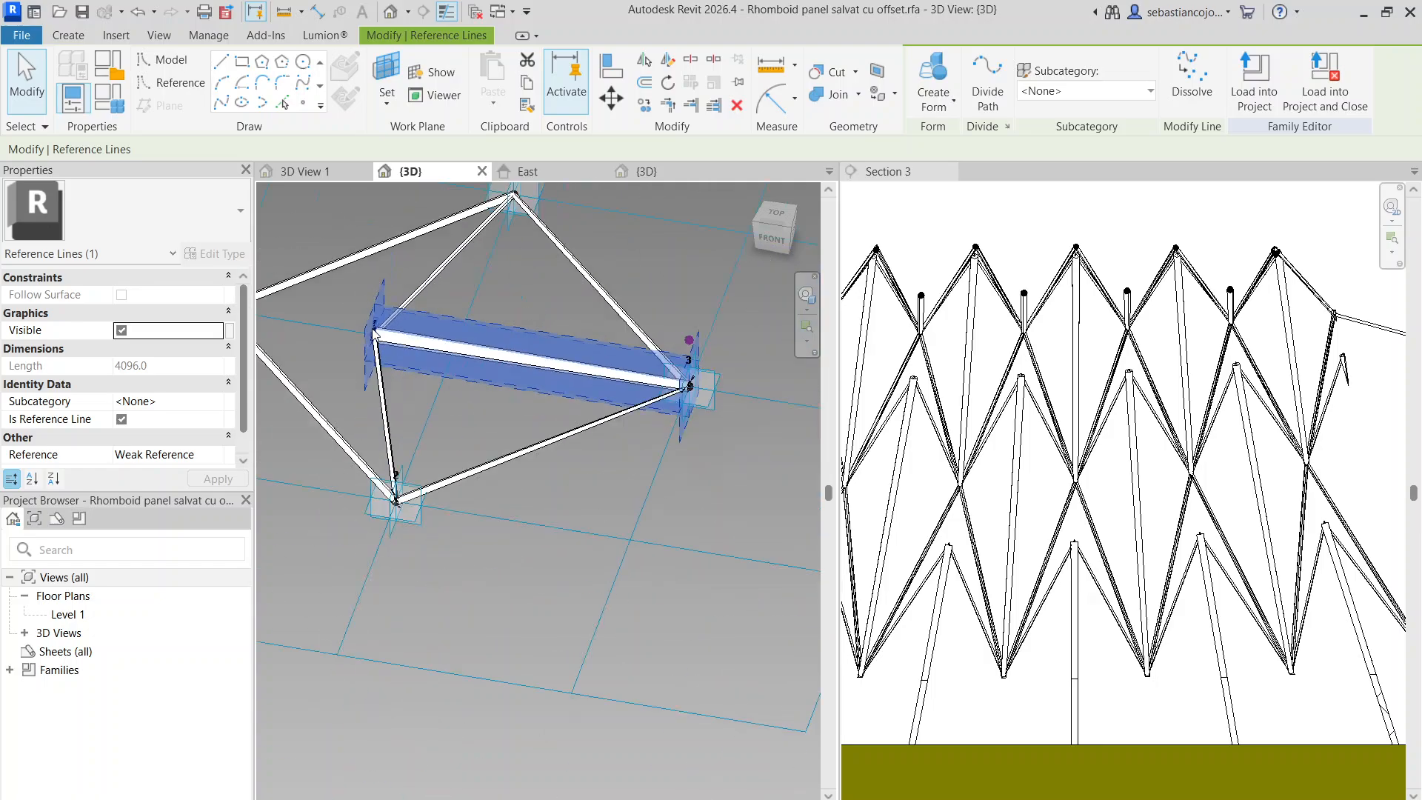
scroll(374, 334, "down", 3)
middle_click_drag(374, 333, 397, 378, "shift")
scroll(393, 348, "up", 3)
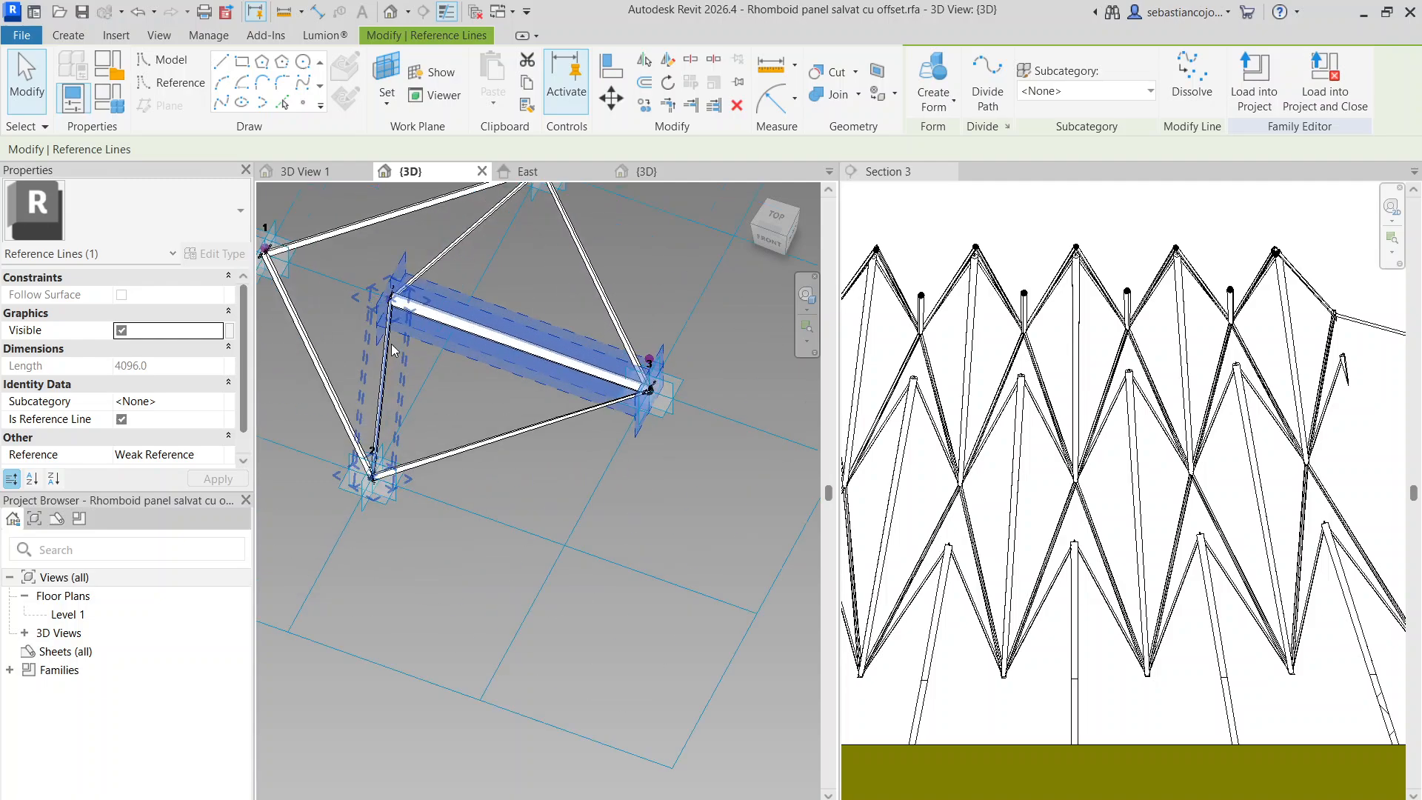
scroll(389, 321, "up", 1)
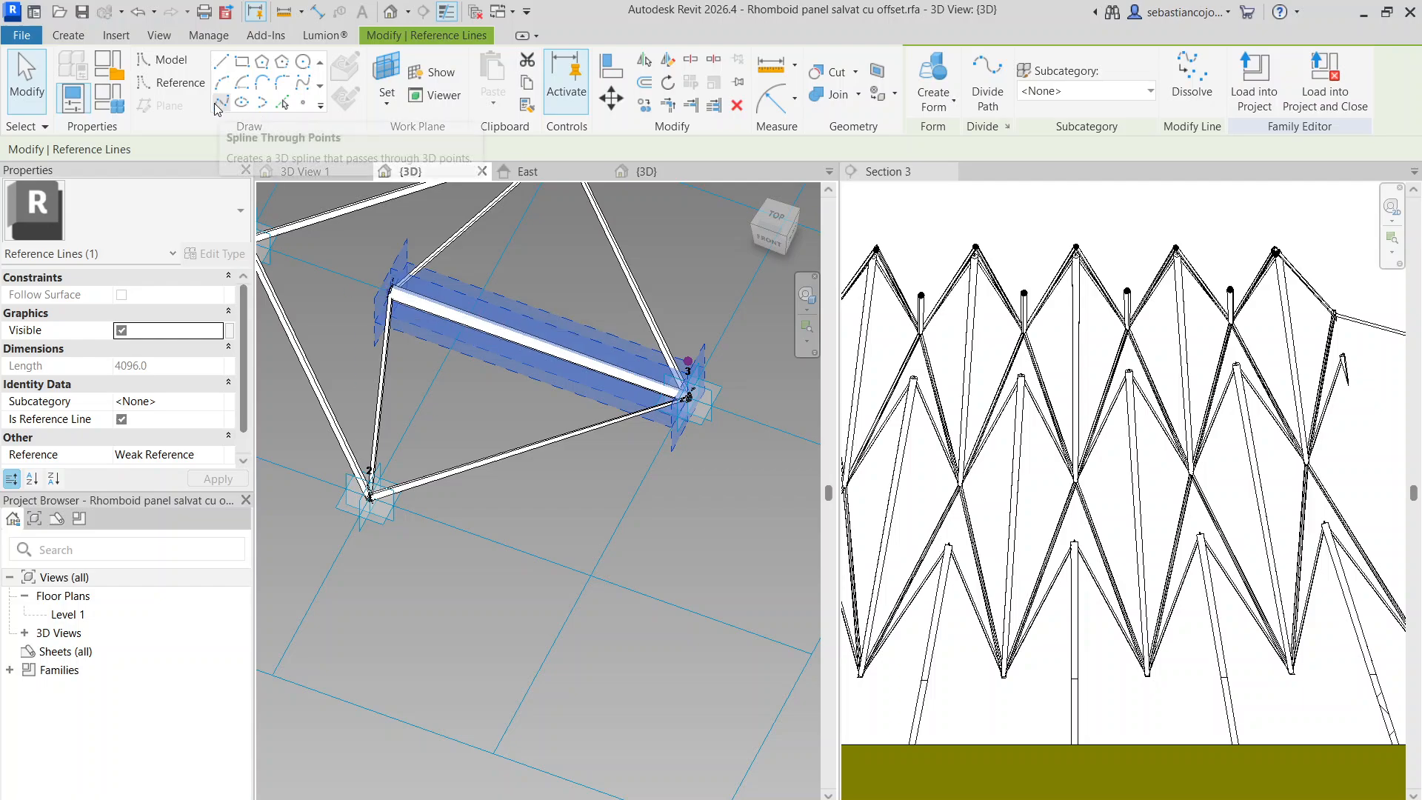
key("Escape")
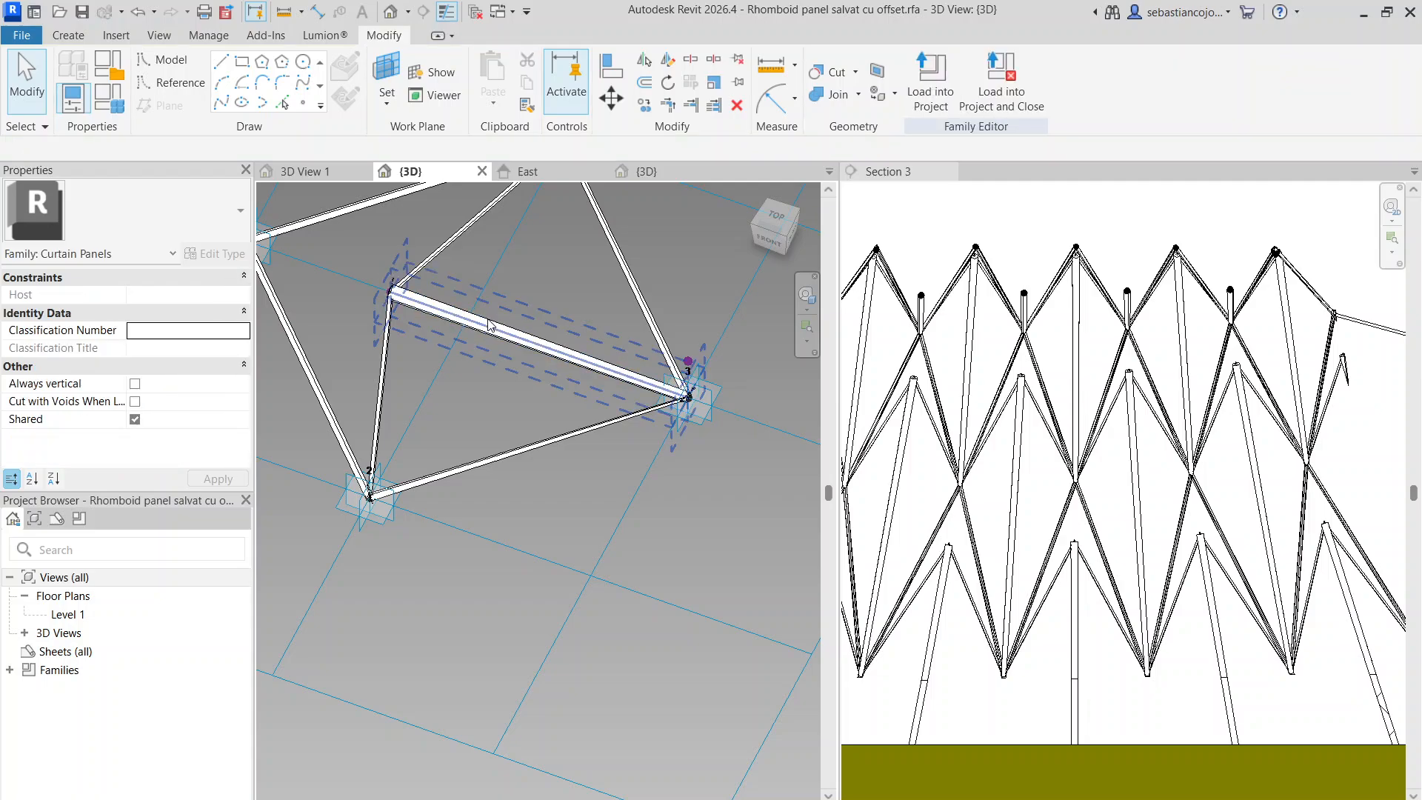
left_click(491, 321)
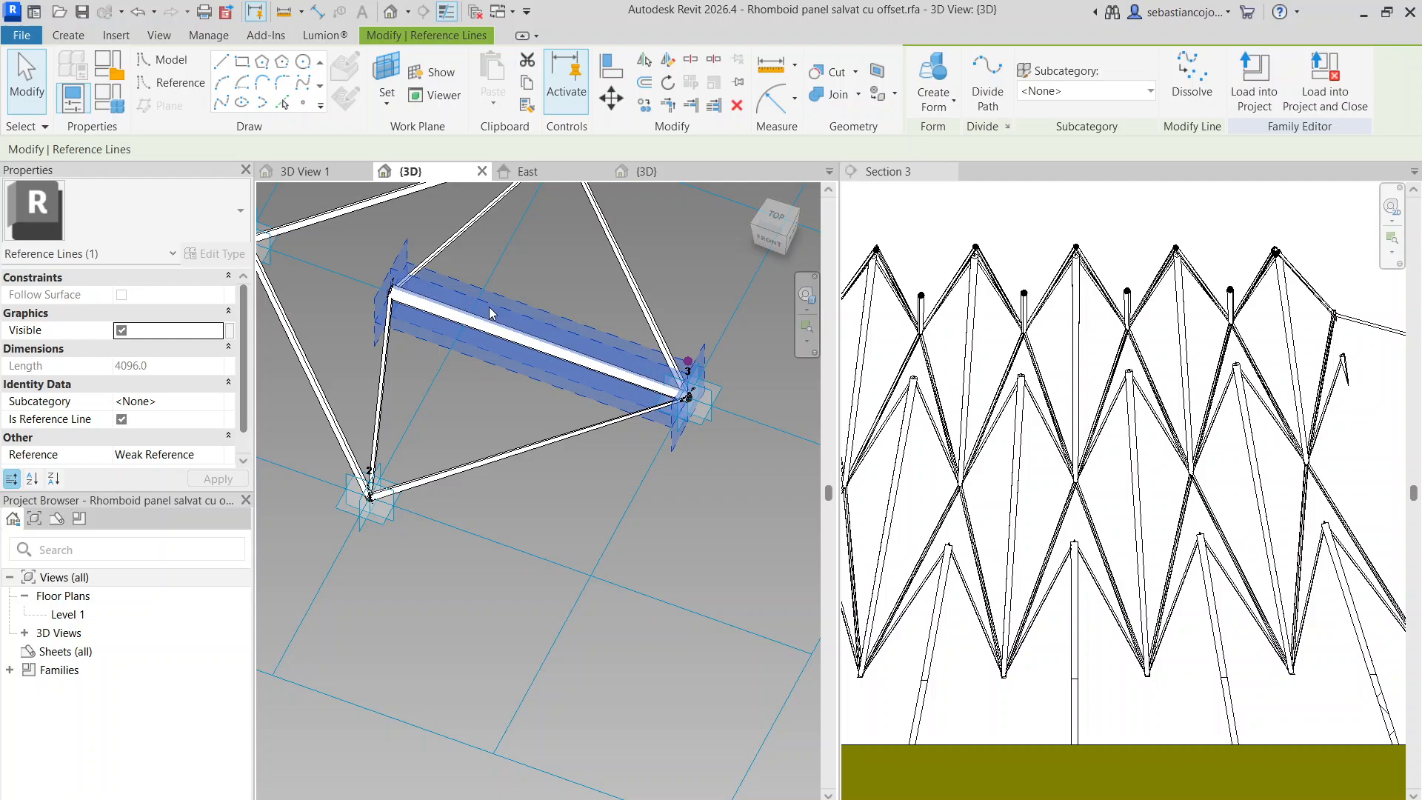
scroll(450, 339, "down", 4)
key("Escape")
Examine the panel frame and the inner joint where the central beam meets the two struts
scroll(467, 320, "up", 3)
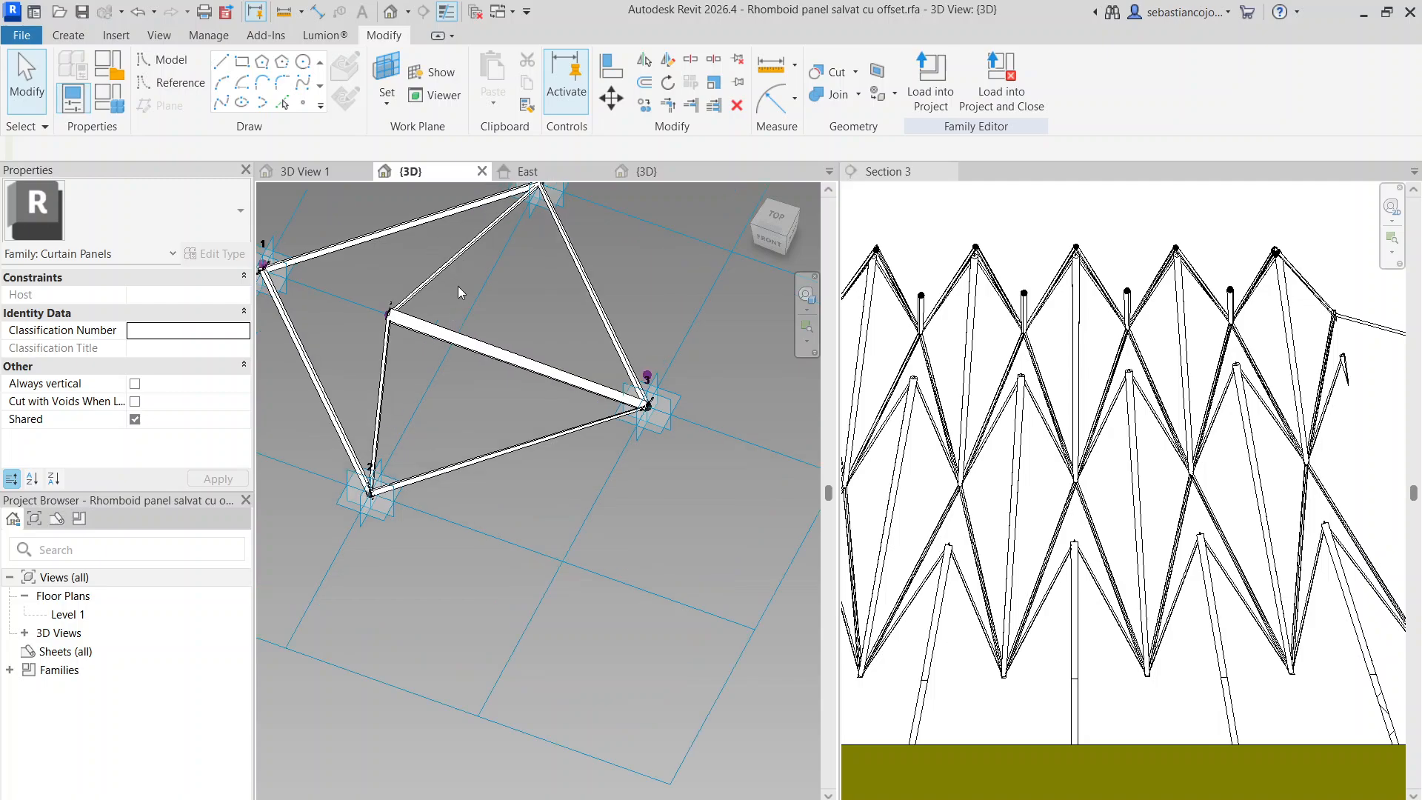
middle_click_drag(467, 298, 516, 360)
scroll(506, 352, "up", 1)
scroll(483, 379, "down", 2)
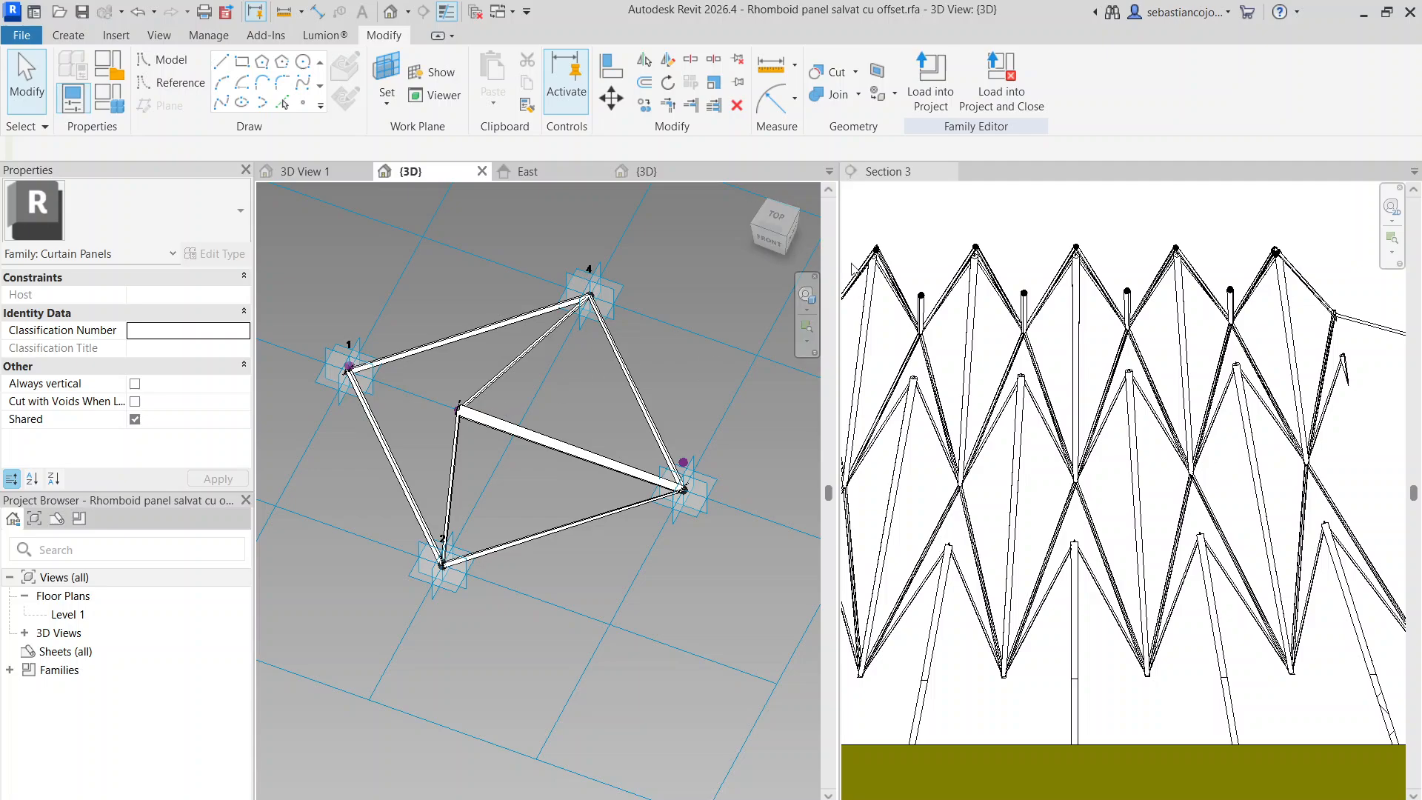
scroll(478, 434, "up", 3)
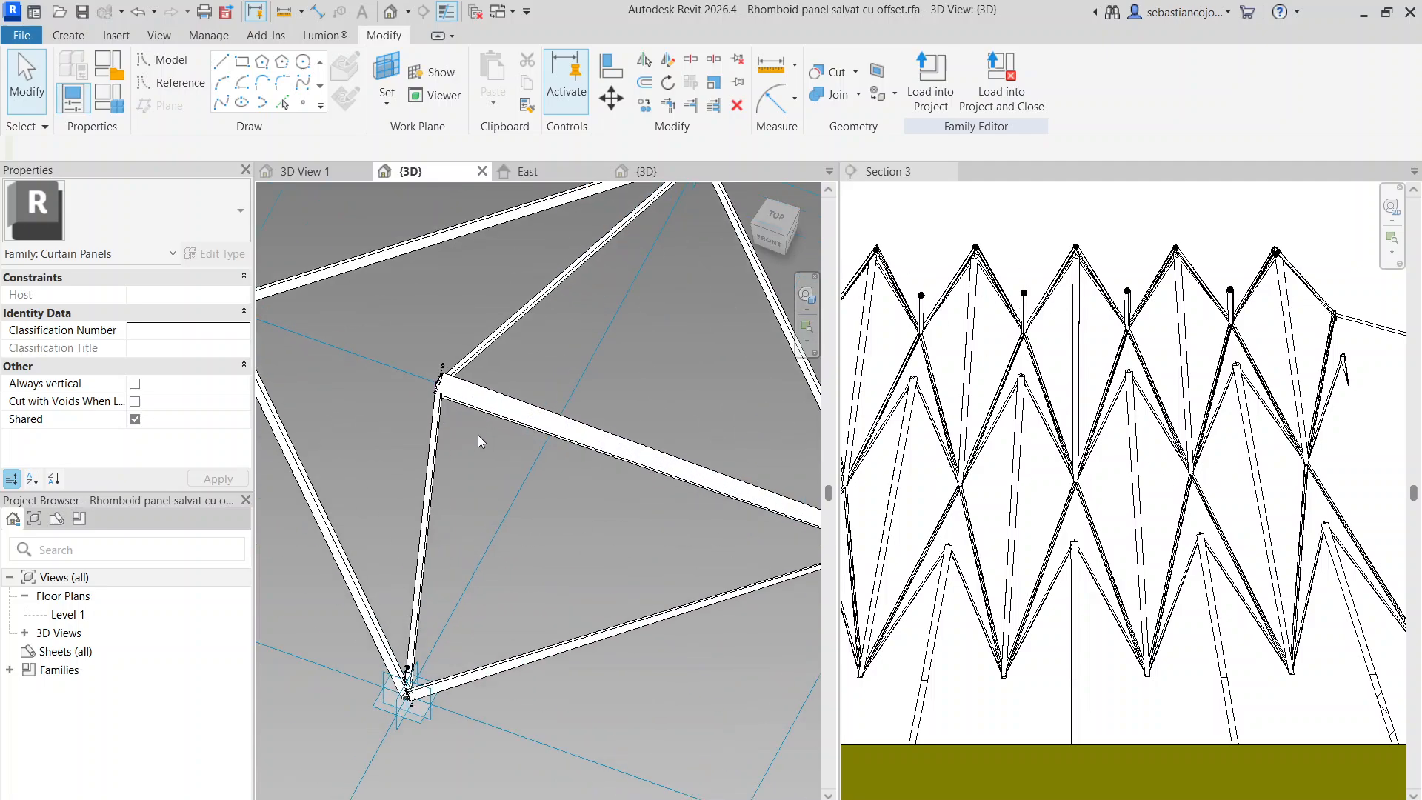
scroll(478, 415, "down", 2)
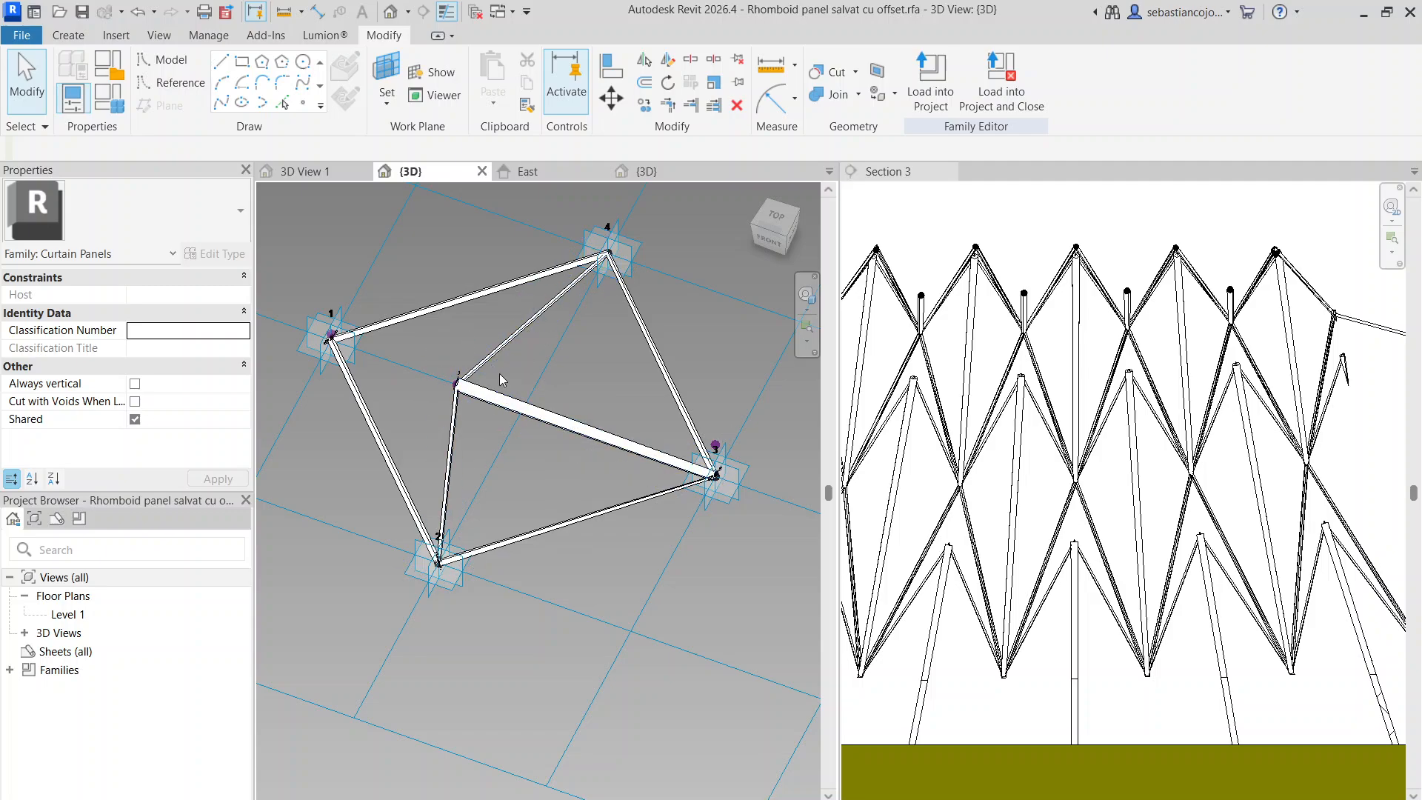
scroll(489, 371, "up", 4)
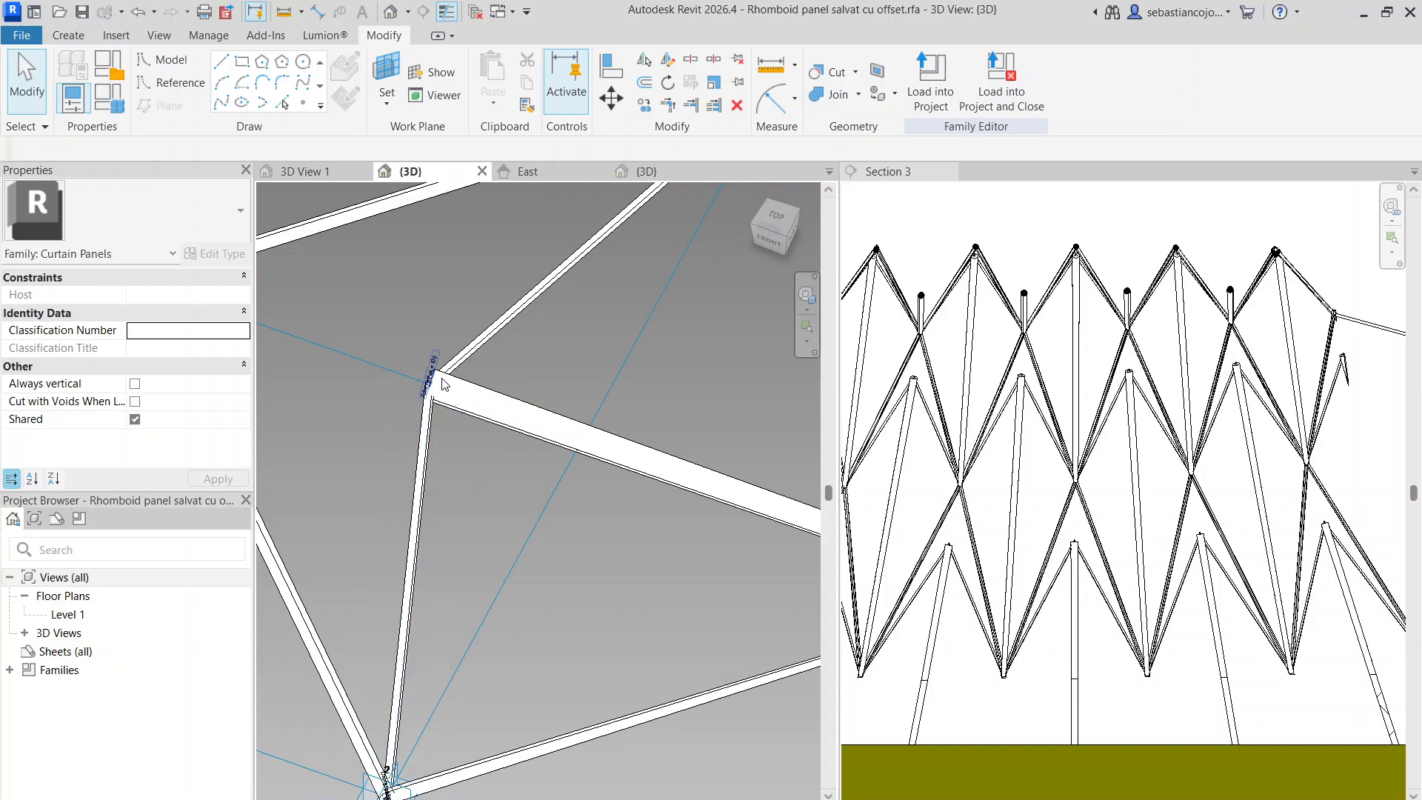
scroll(443, 384, "down", 4)
scroll(460, 390, "up", 3)
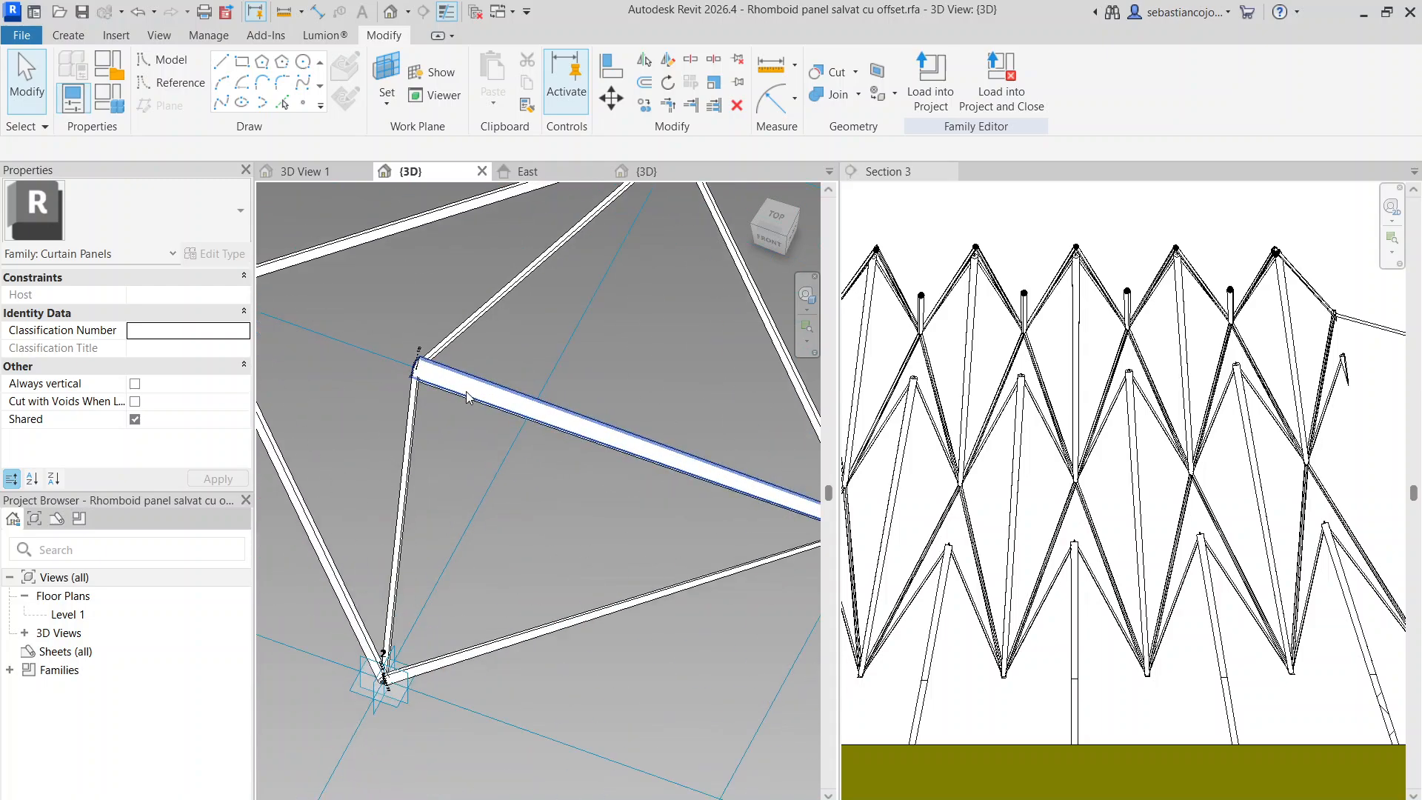
Delete the central beam between the inner joint and point 3 together with its reference line
left_click(624, 373)
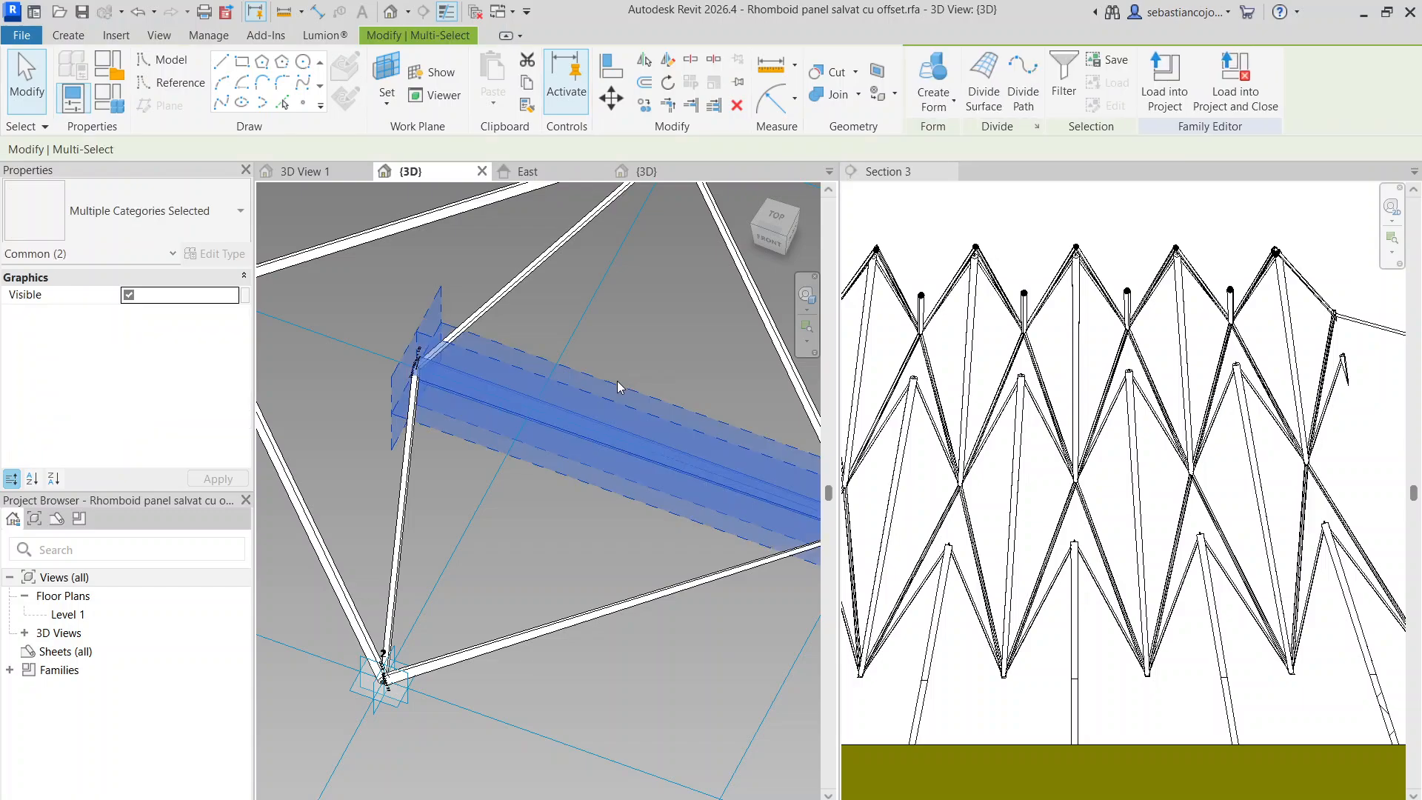
key("Delete")
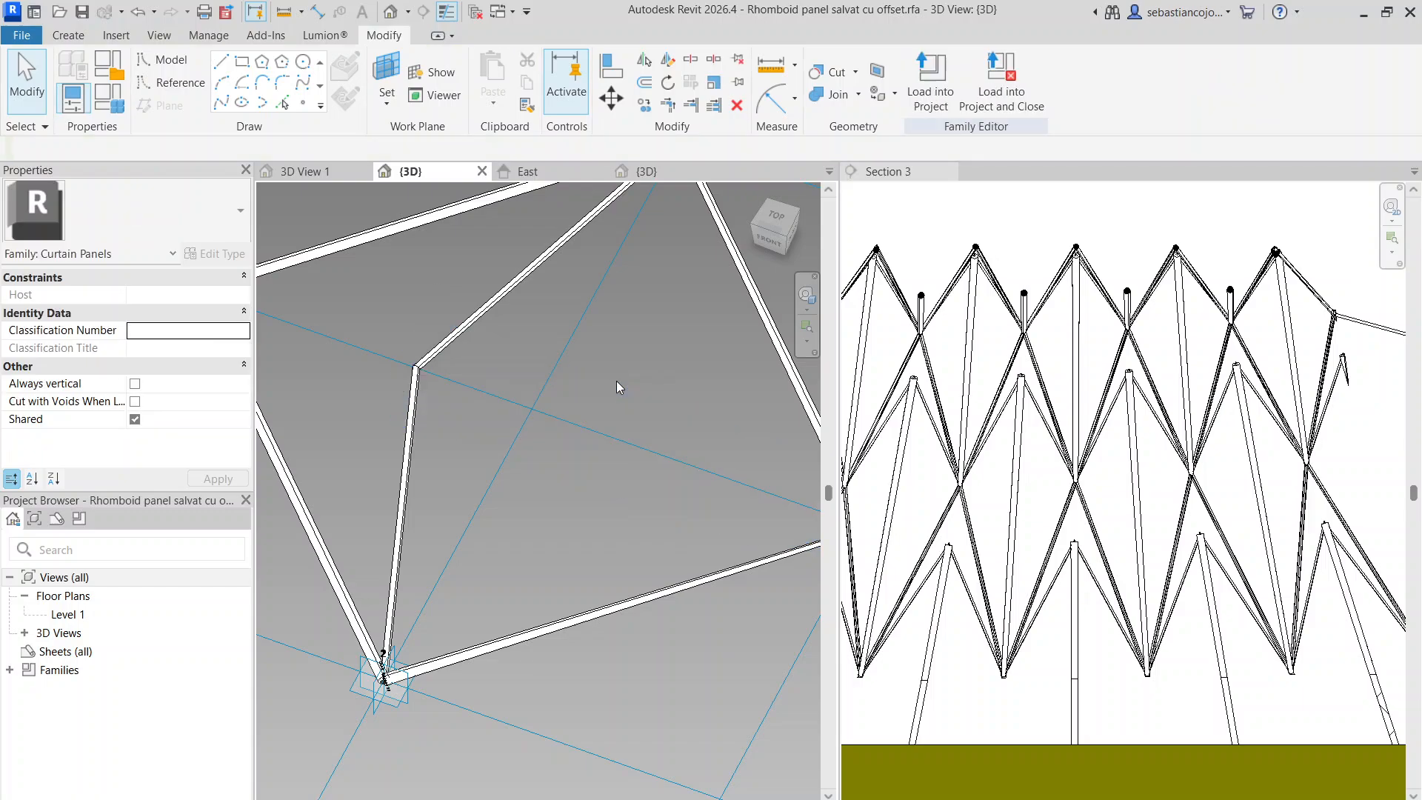
scroll(616, 381, "down", 4)
scroll(617, 400, "up", 2)
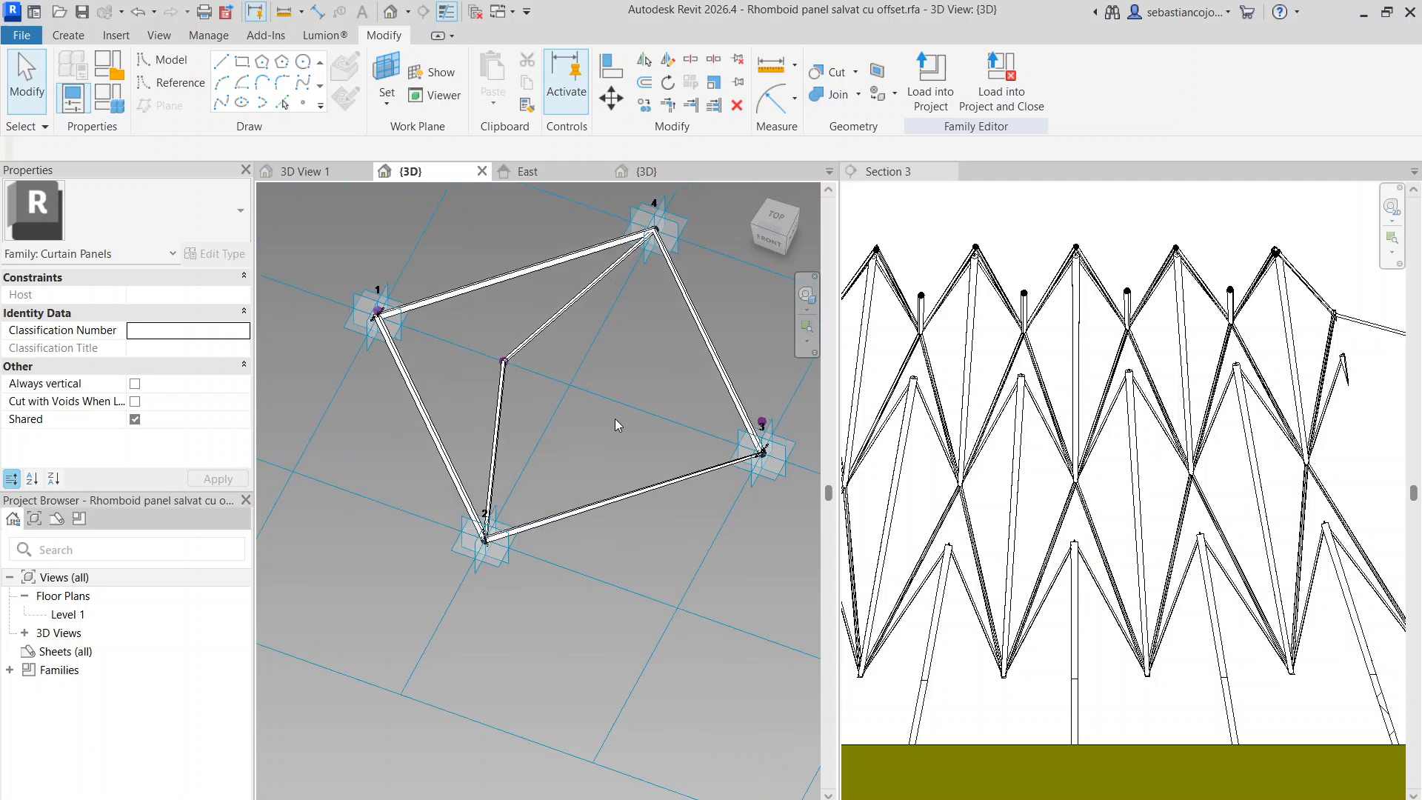
left_click(193, 83)
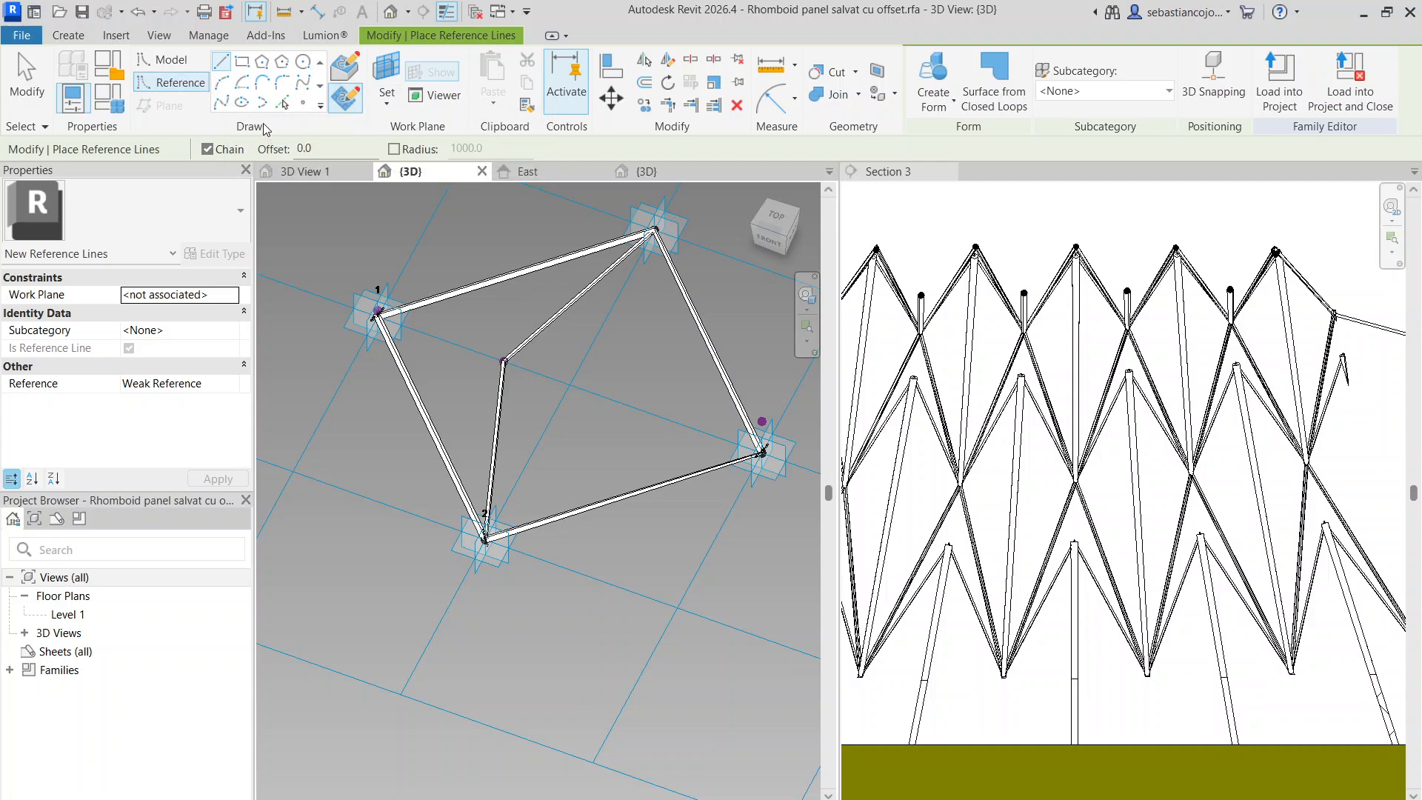
left_click(221, 103)
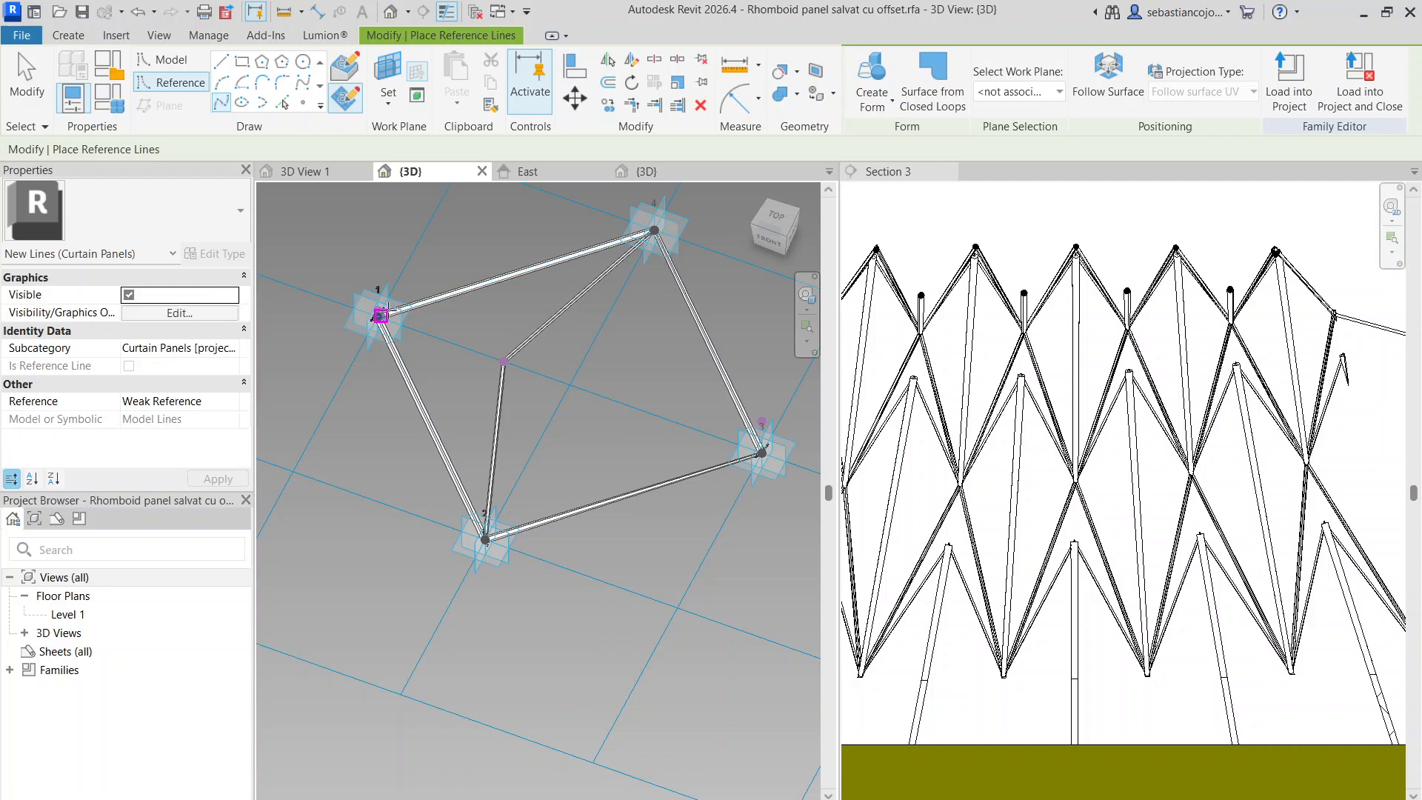
scroll(394, 301, "up", 5)
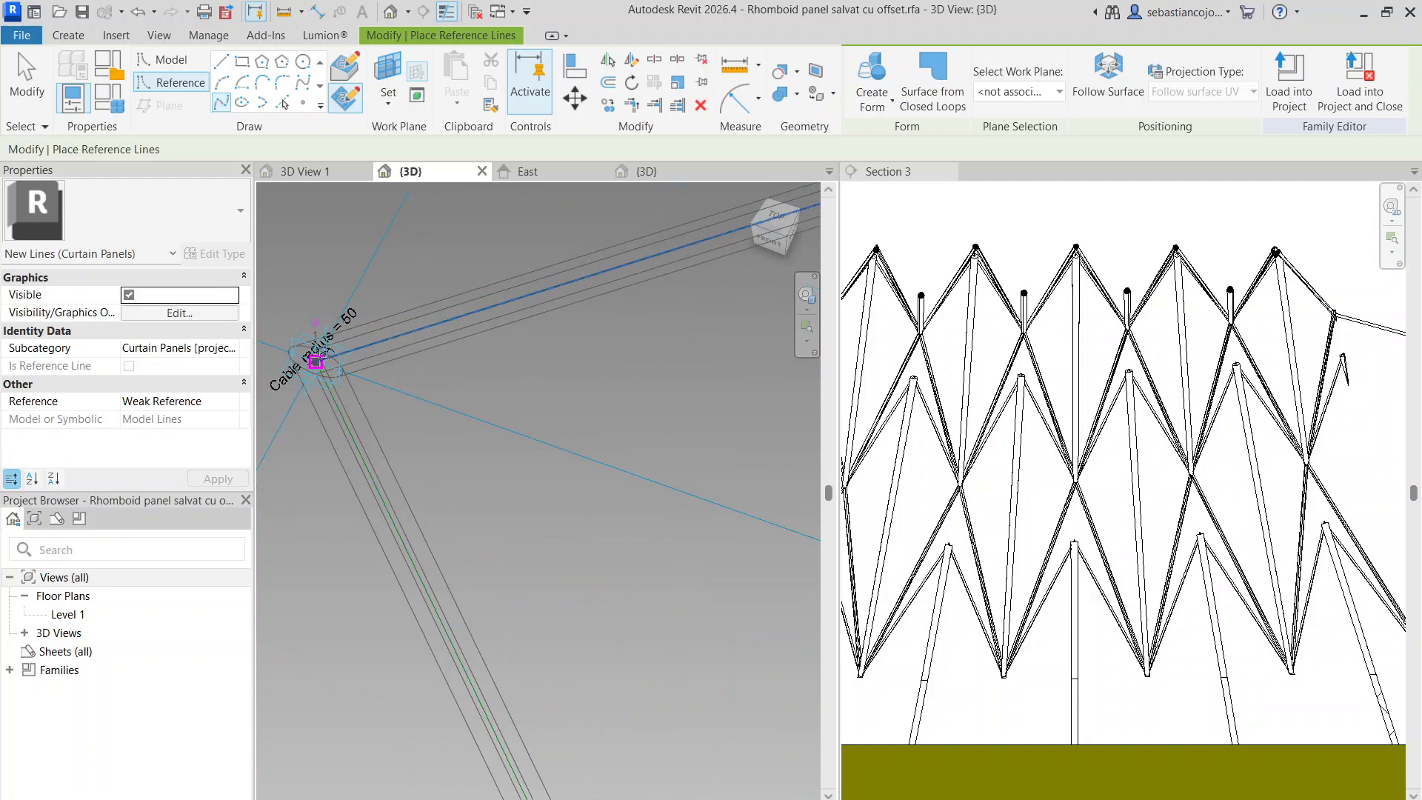
left_click(315, 361)
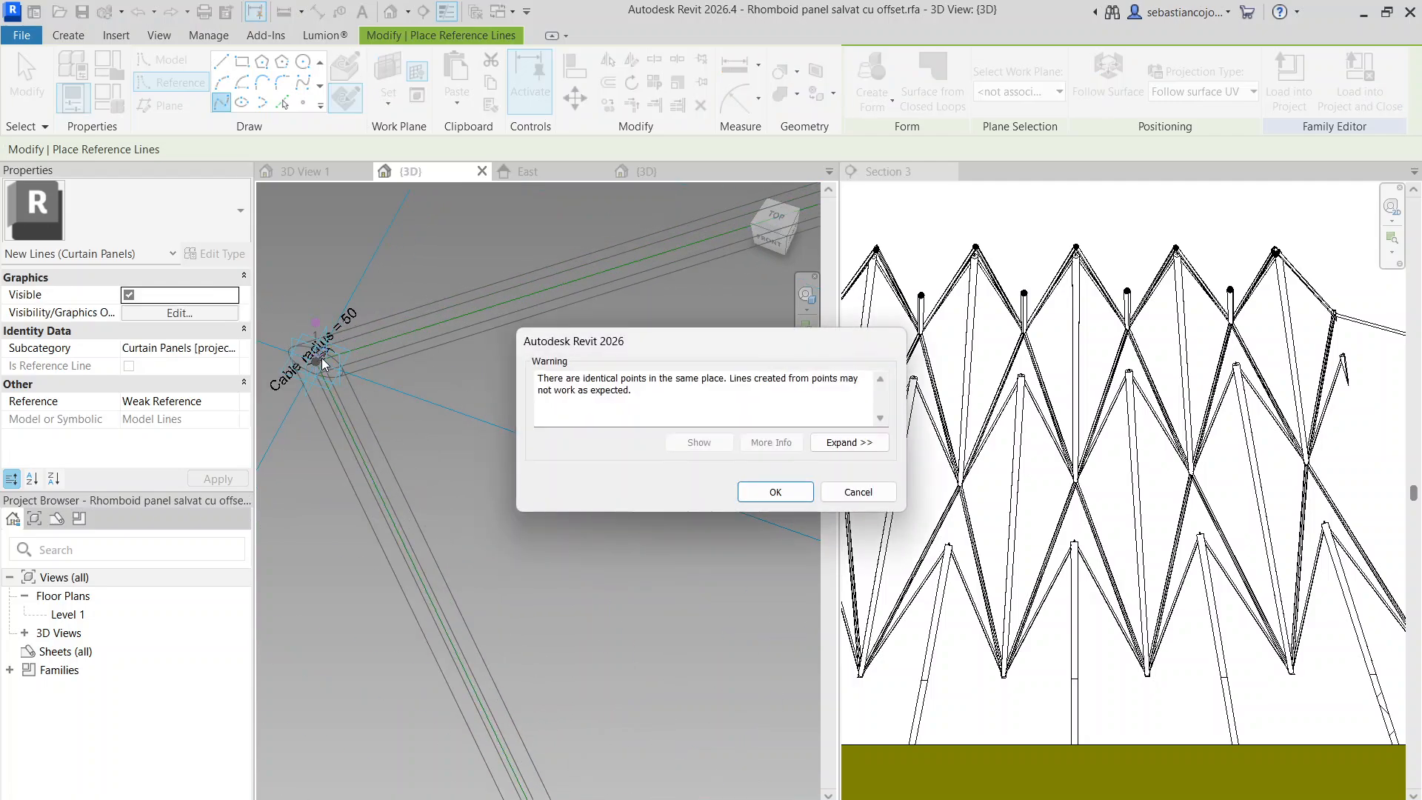
left_click(761, 492)
scroll(556, 409, "down", 6)
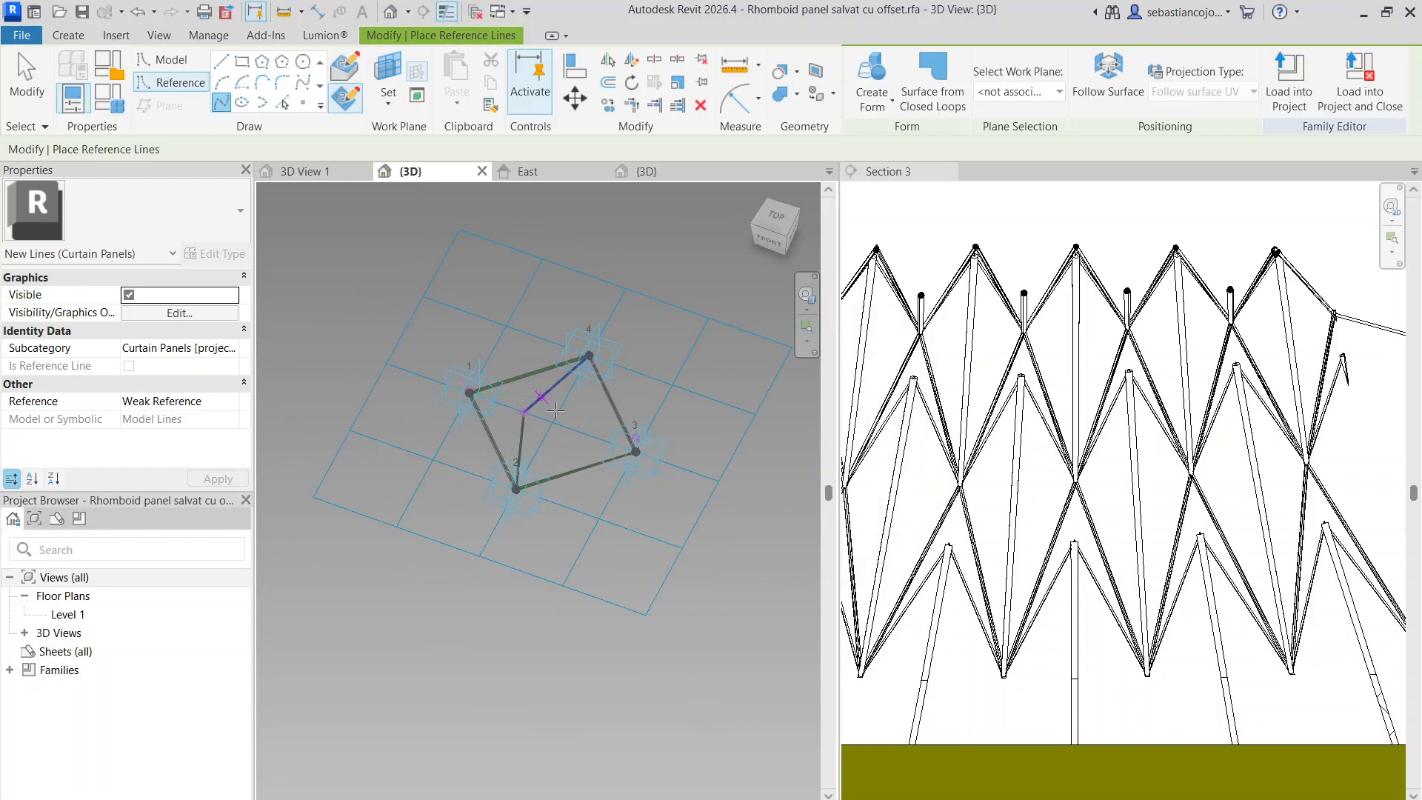
scroll(483, 385, "up", 10)
key("Escape")
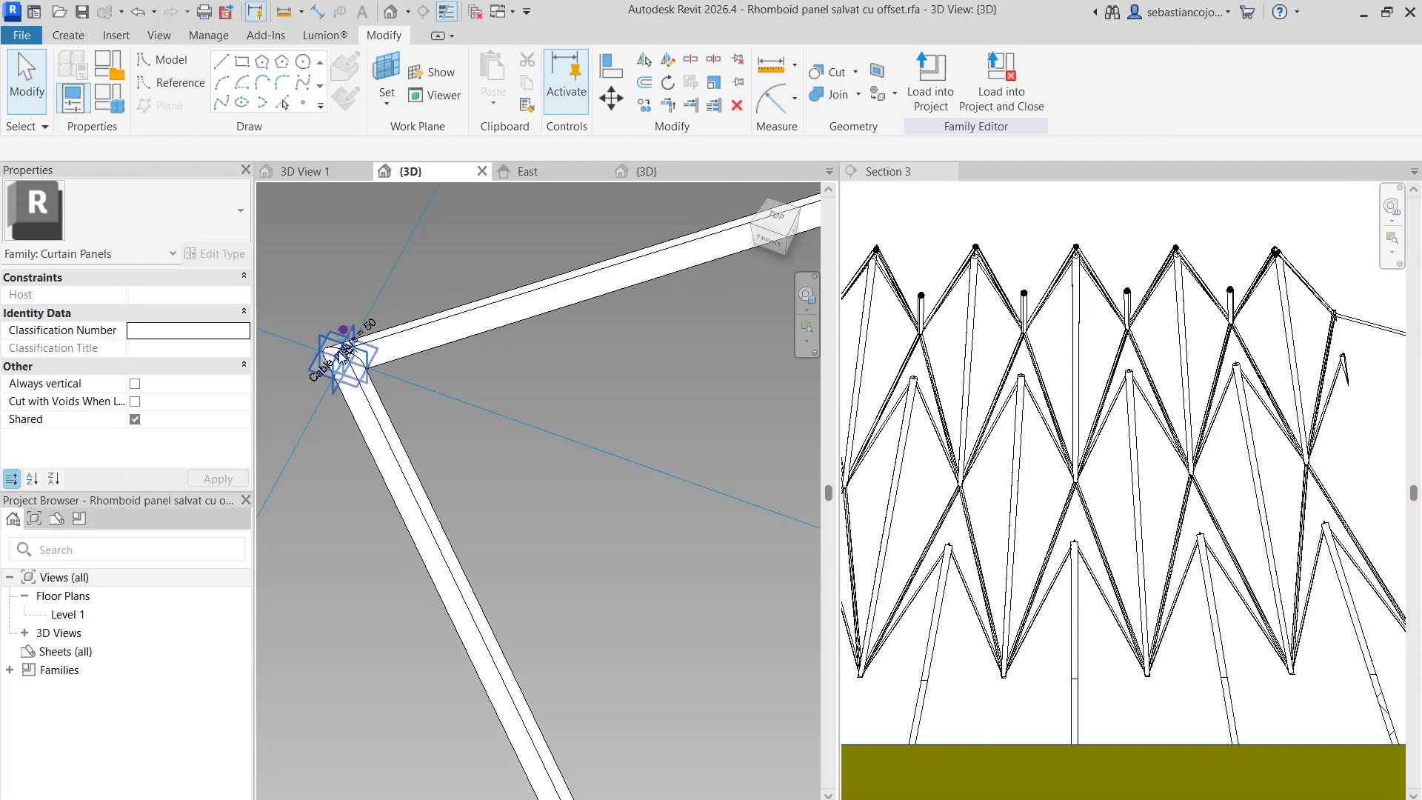
Set the work plane to the plane of Placement Point (1) at panel corner 1
scroll(364, 354, "up", 1)
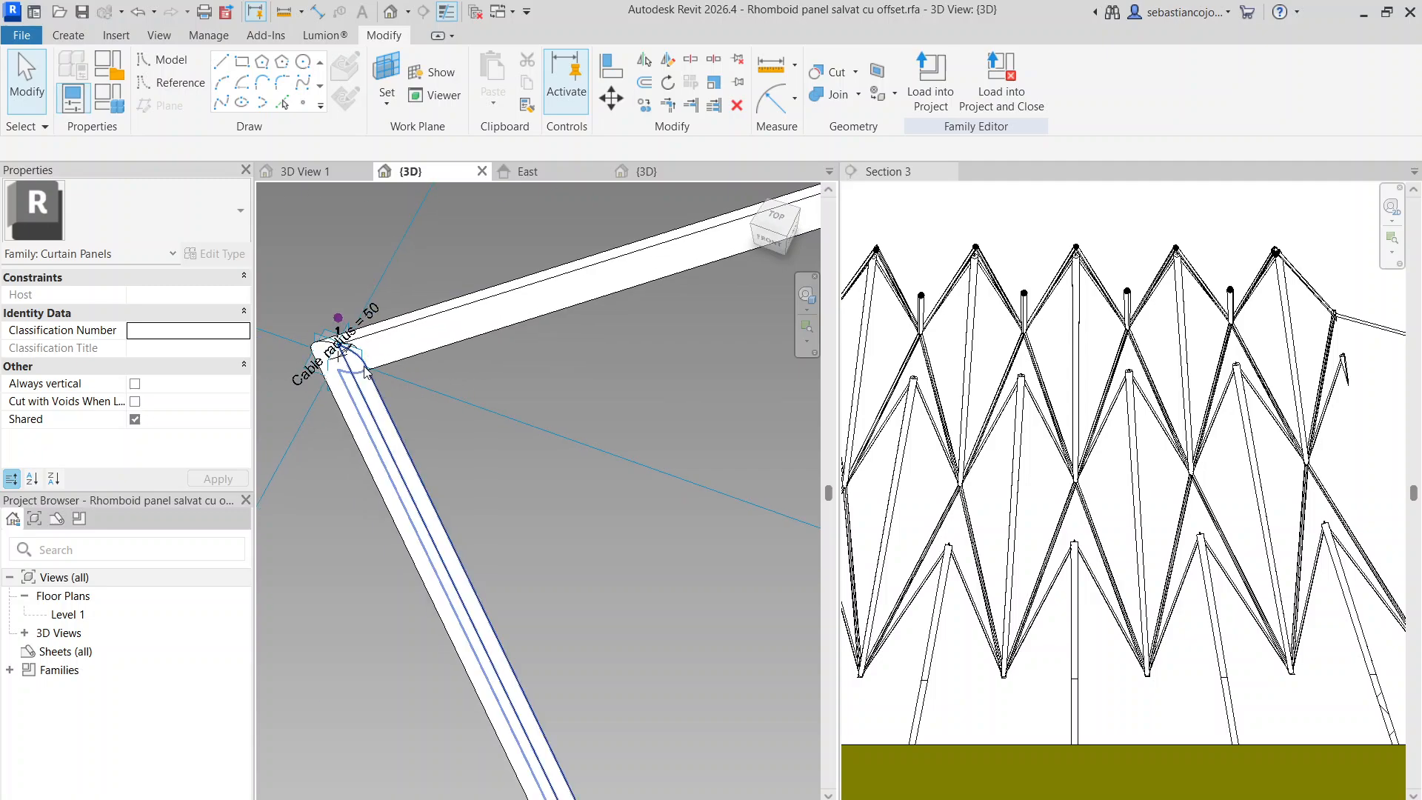
left_click(190, 87)
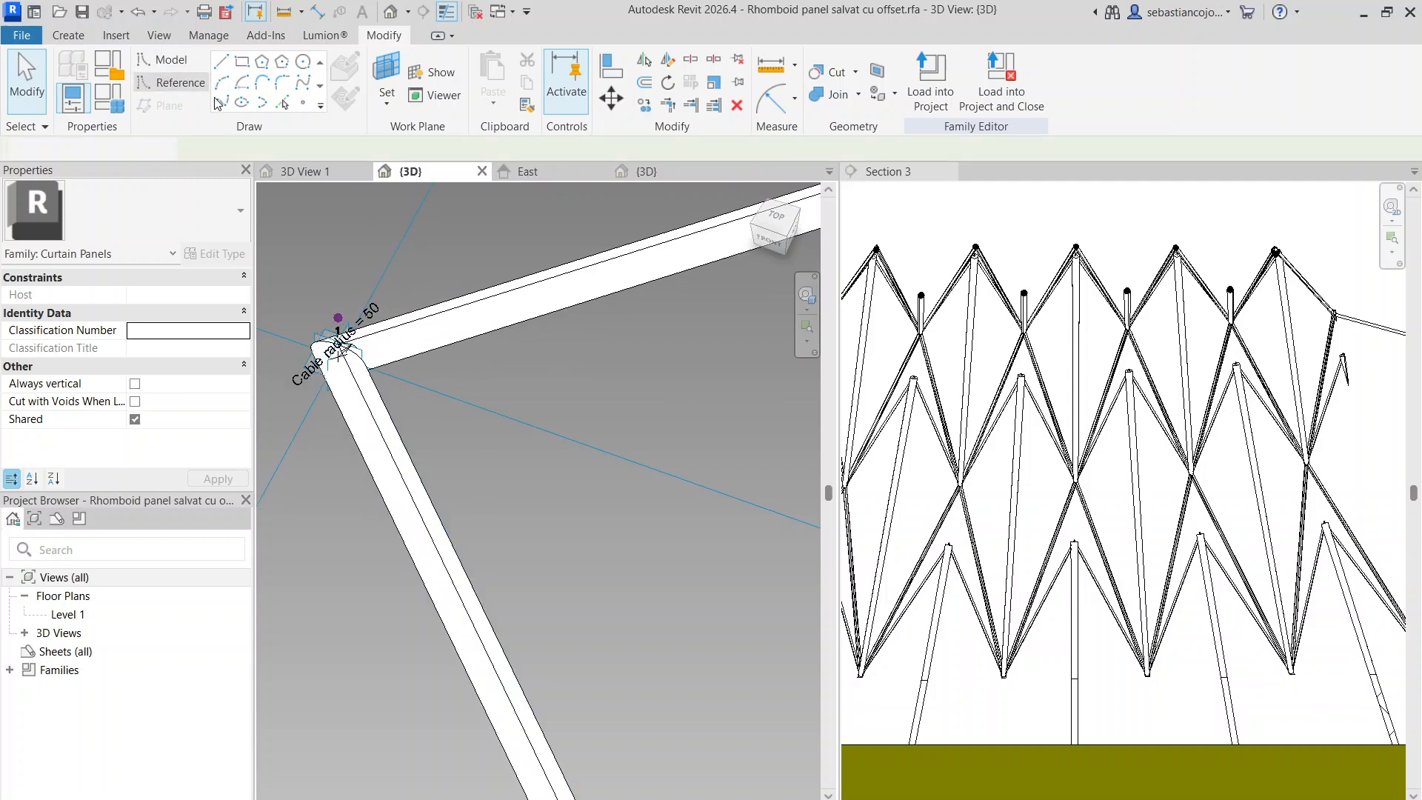
left_click(388, 94)
left_click(400, 136)
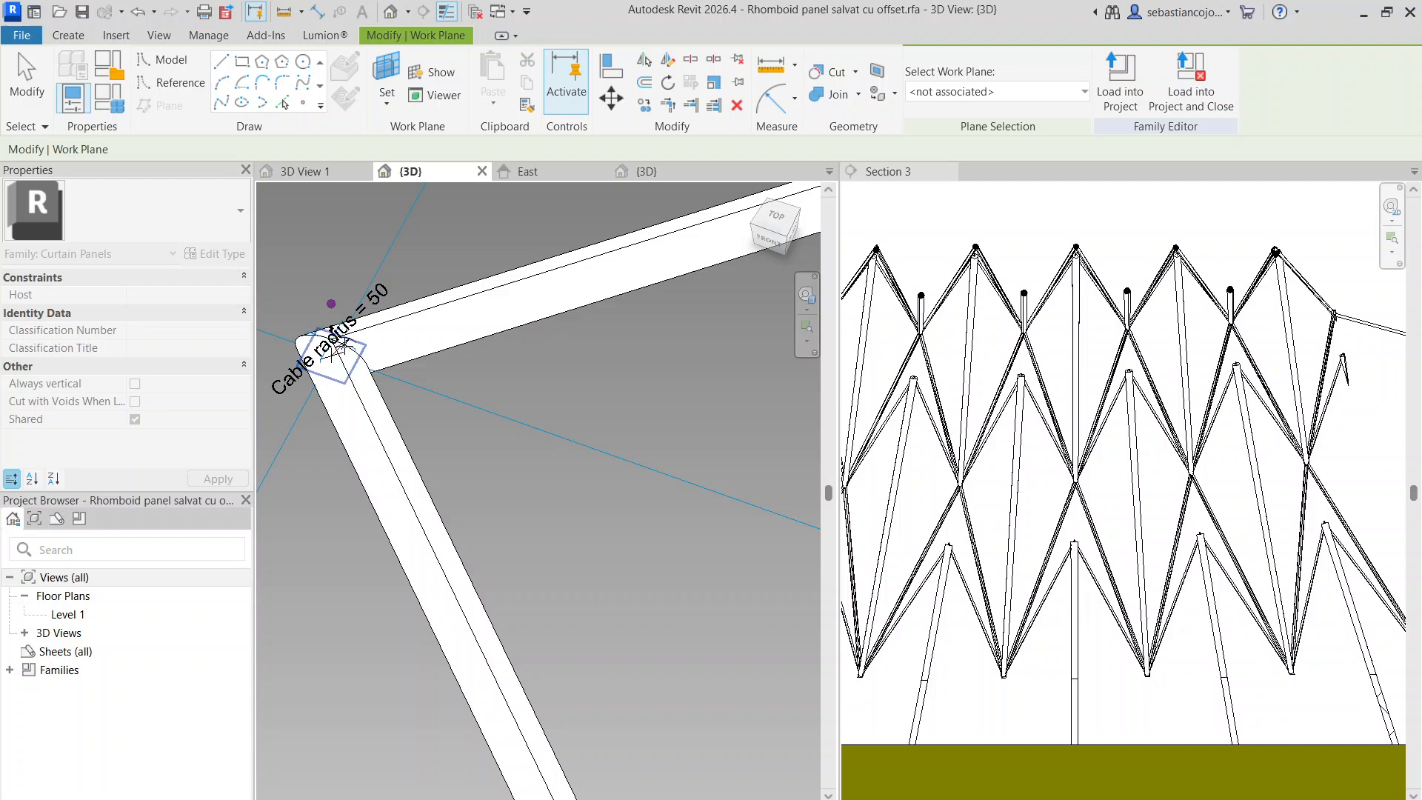
scroll(329, 371, "up", 2)
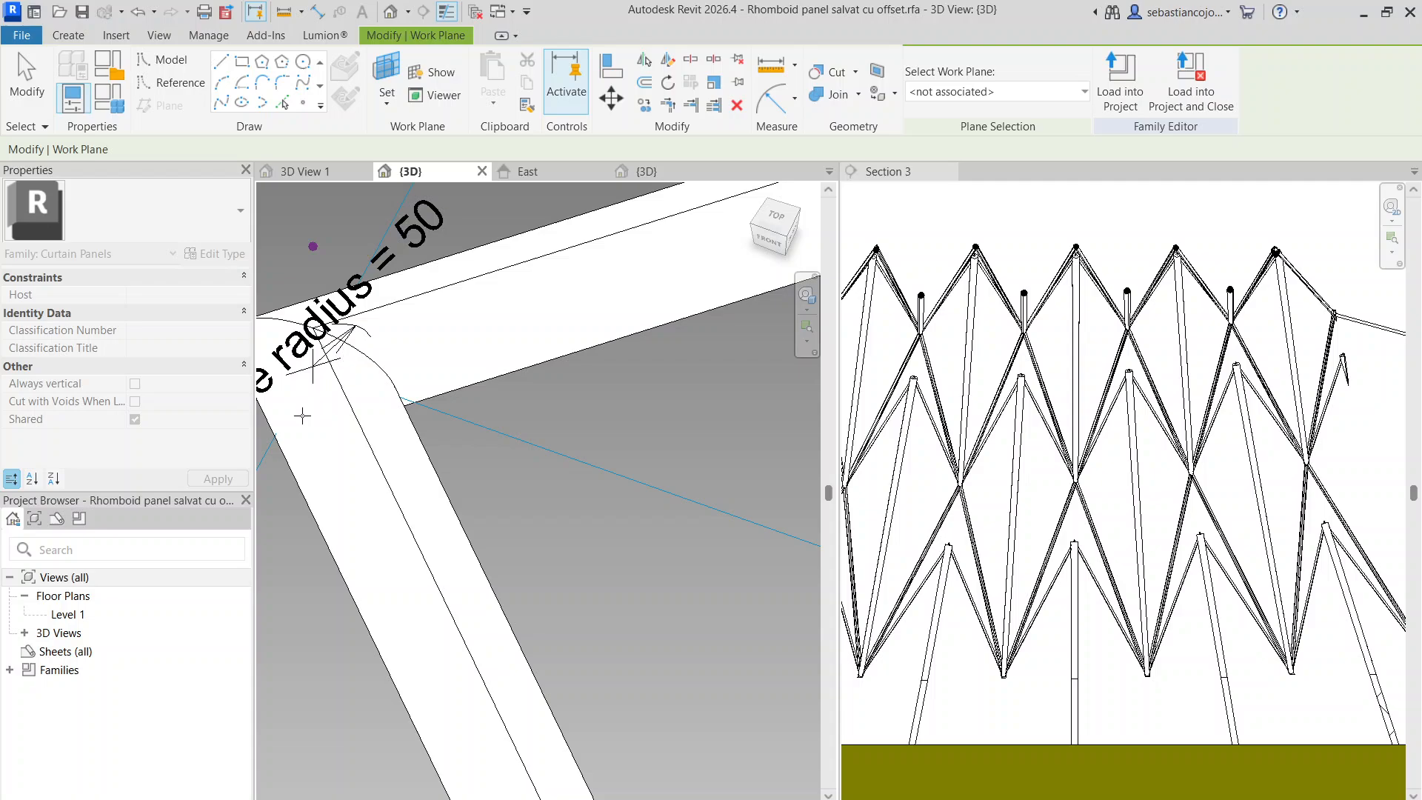
scroll(303, 382, "down", 4)
left_click(307, 369)
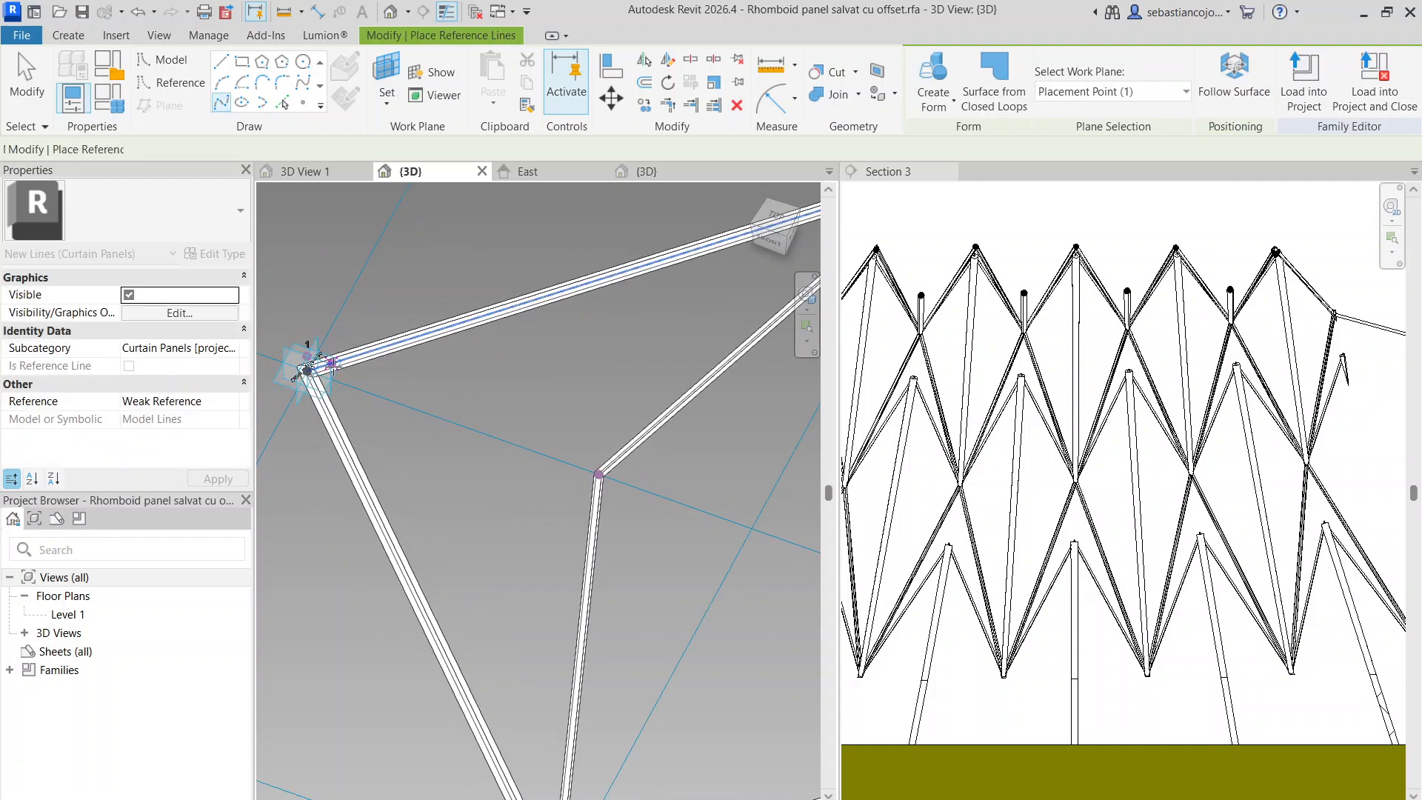
Draw a reference line as a spline through points from panel corner 1 to corner 3, and check its placement
scroll(332, 363, "down", 5)
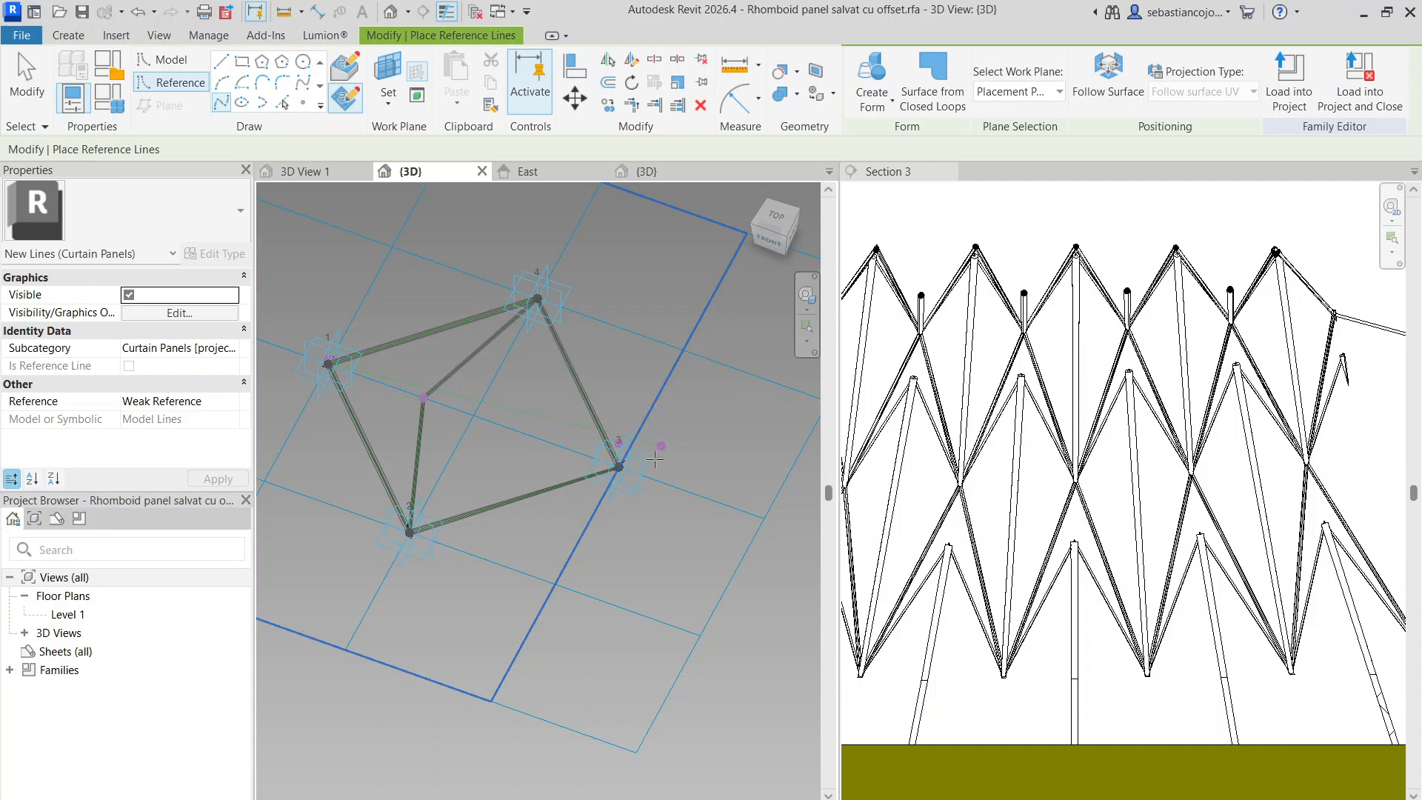
scroll(592, 474, "up", 4)
scroll(597, 476, "up", 3)
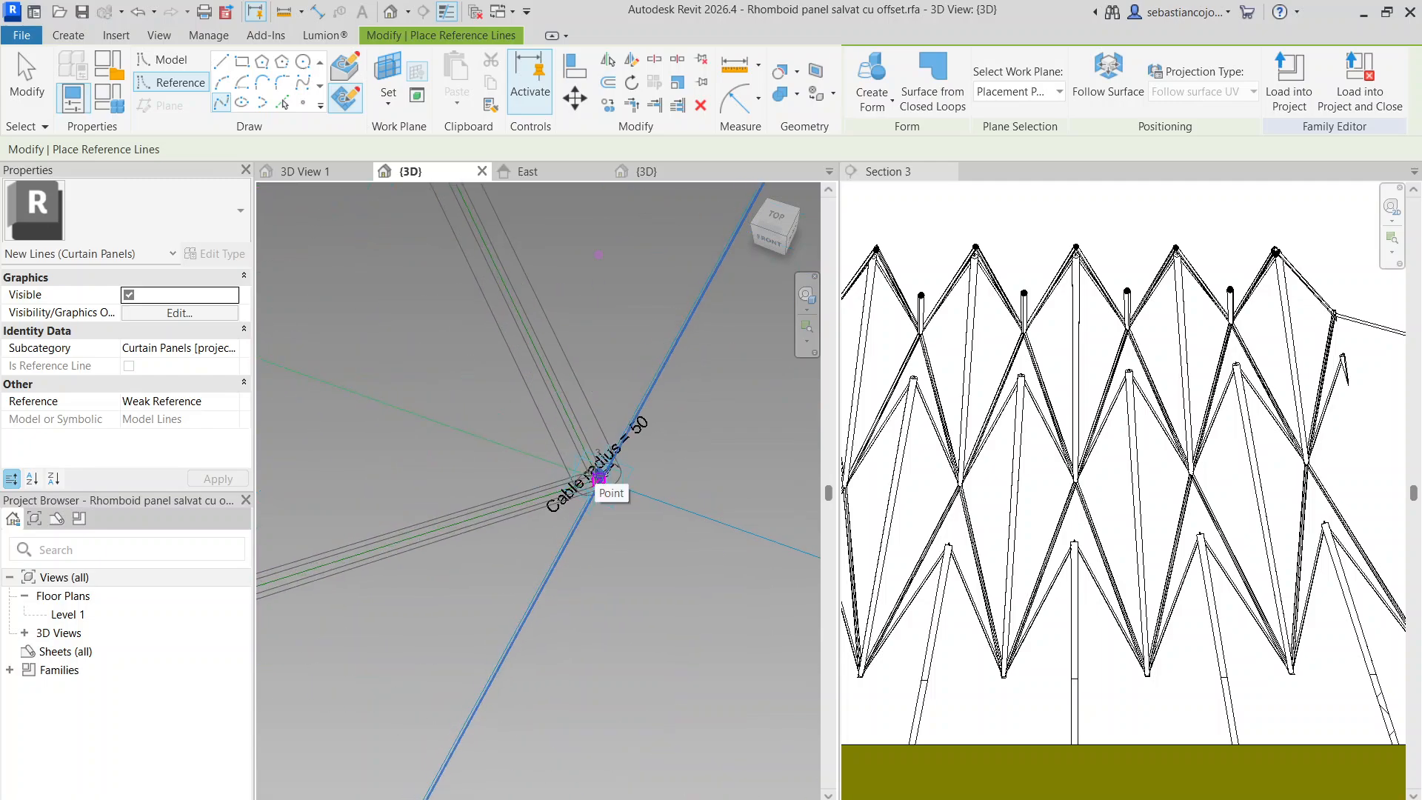
scroll(597, 476, "up", 3)
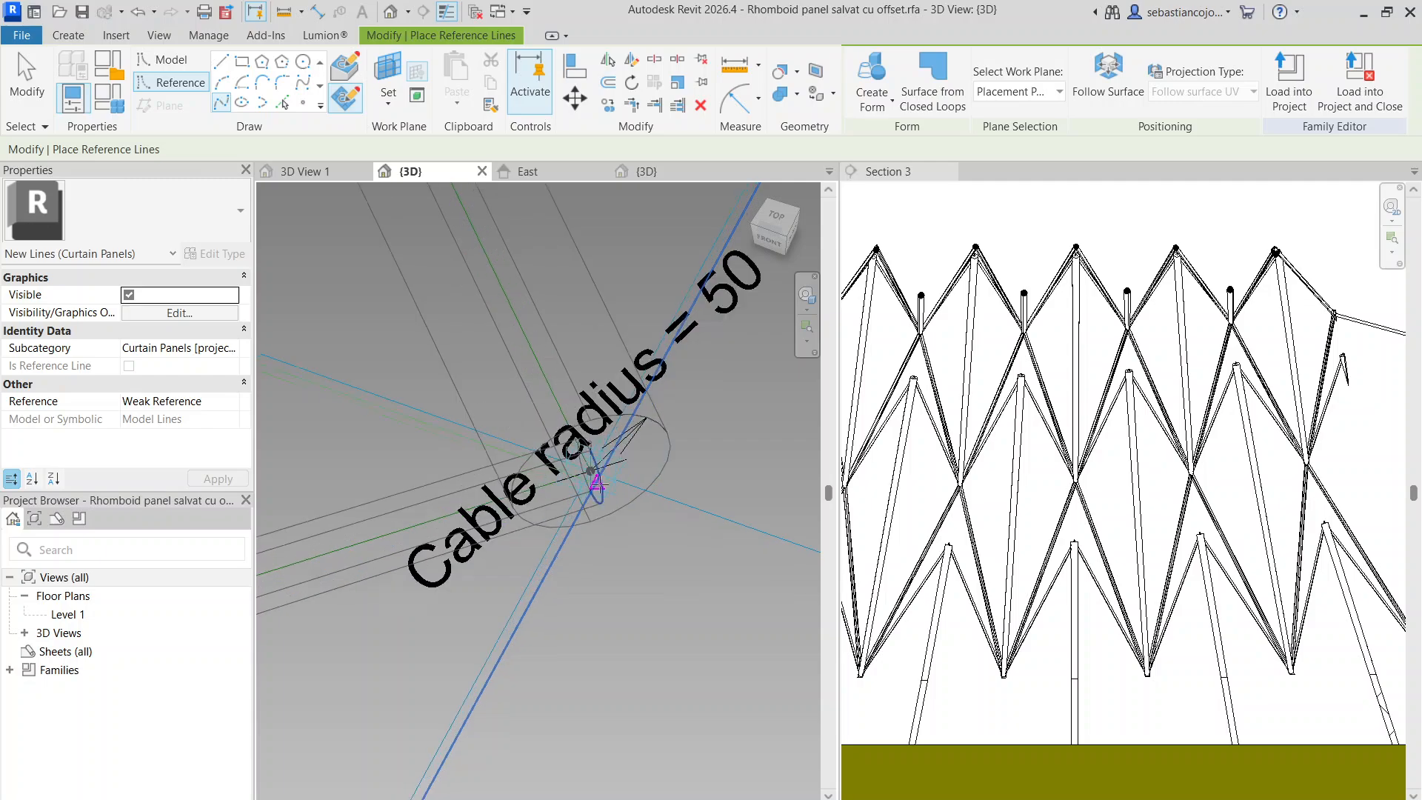
scroll(593, 387, "down", 6)
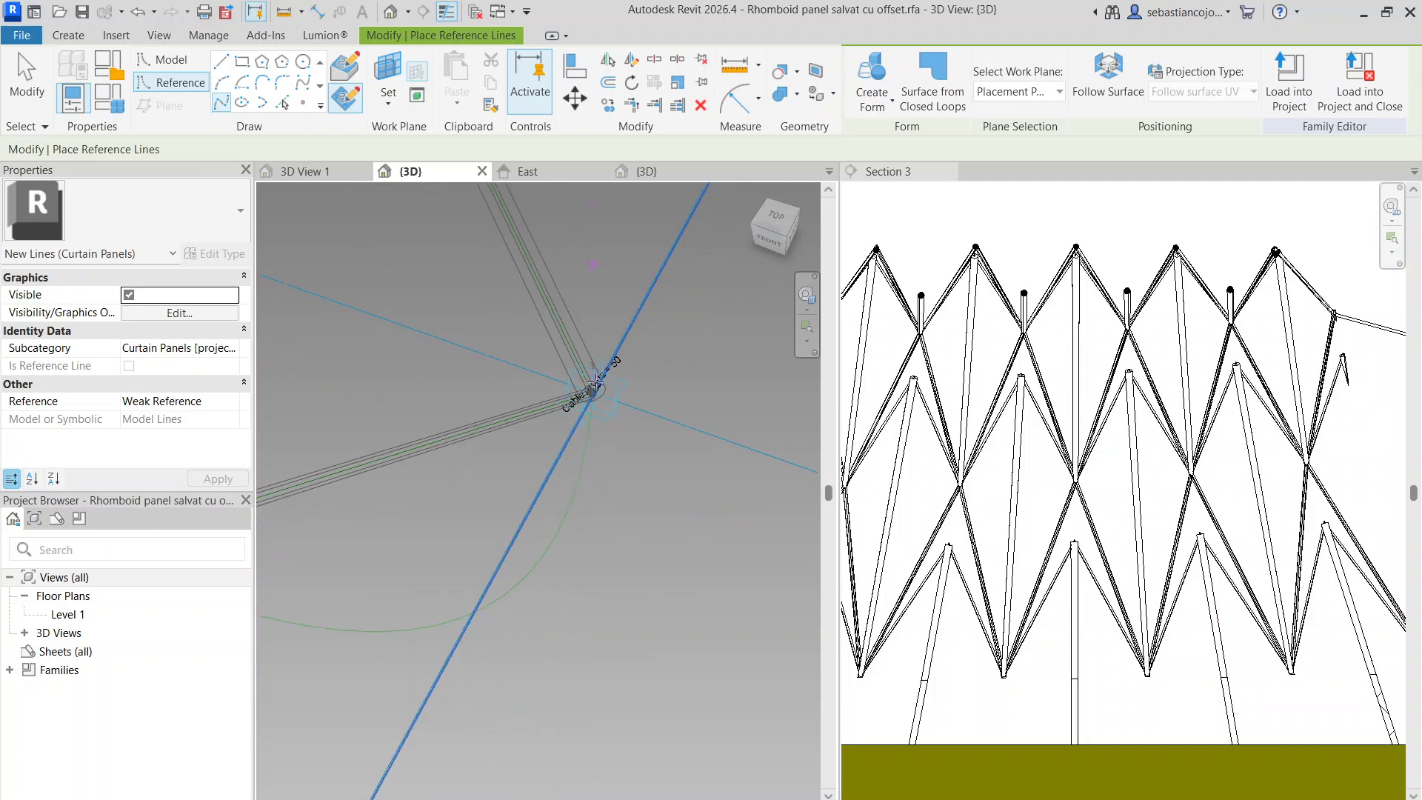
key("Escape")
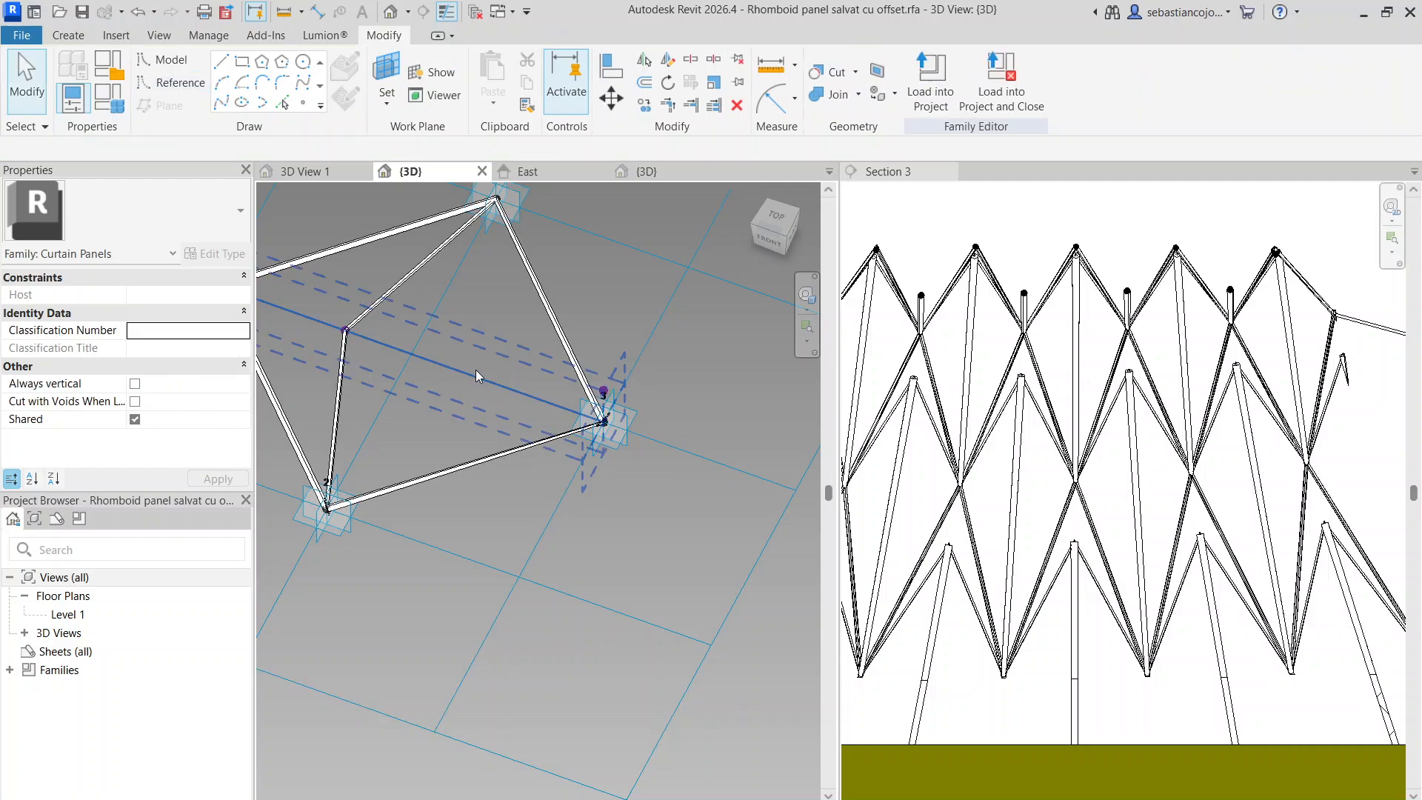
left_click(476, 370)
scroll(501, 341, "down", 4)
scroll(430, 331, "up", 3)
key("Escape")
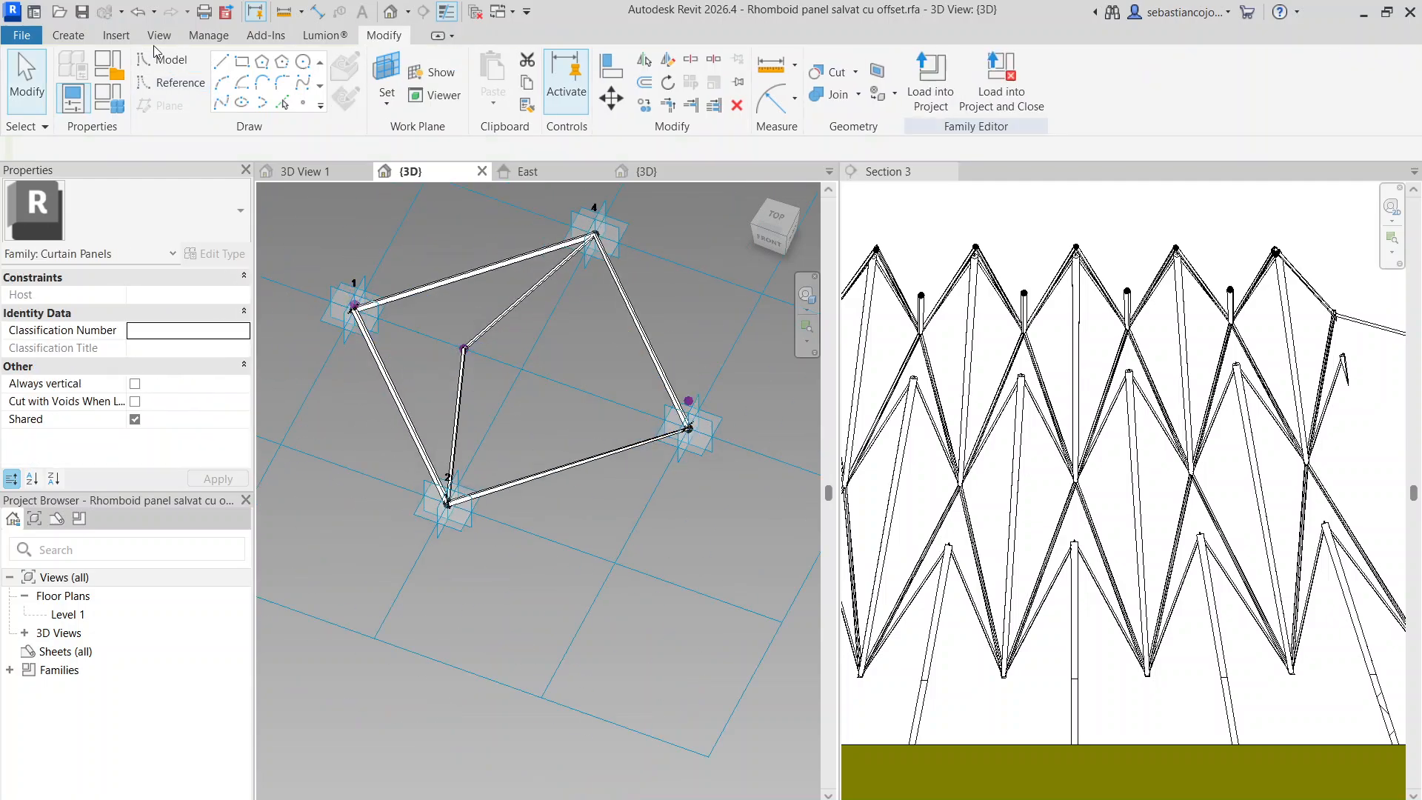
Place a reference point on the line between corners 1 and 3, just before the inner joint, and select it
left_click(170, 82)
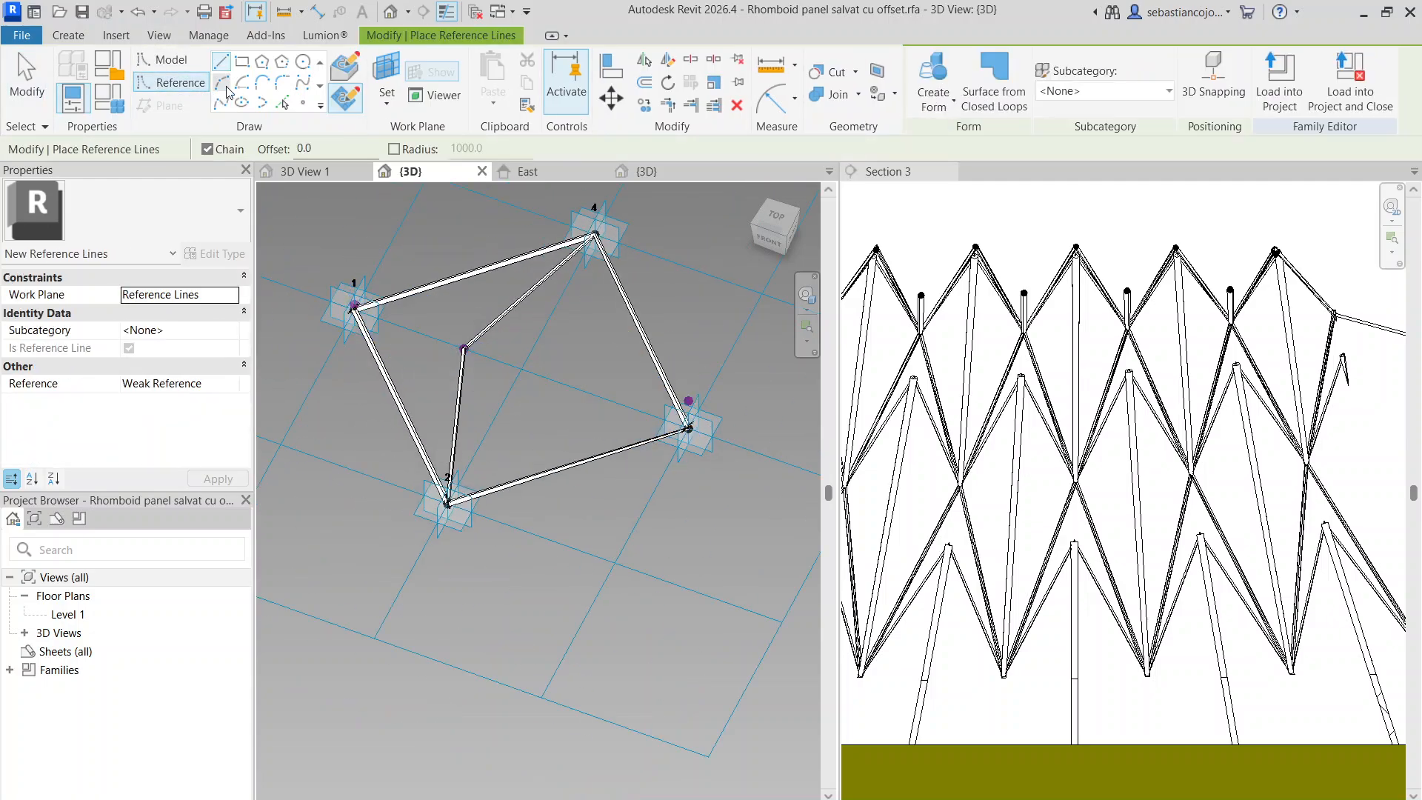
left_click(303, 102)
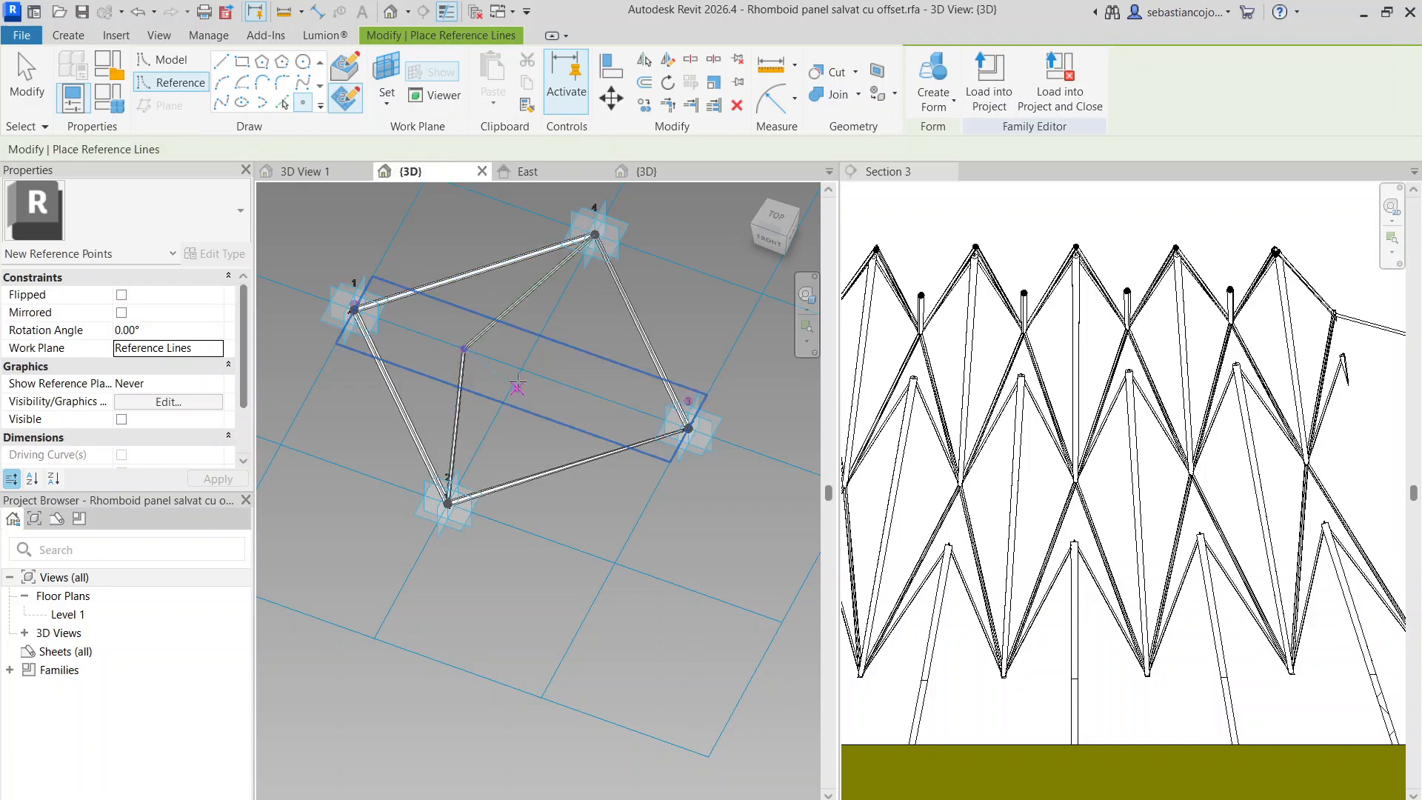
left_click(440, 339)
scroll(440, 339, "up", 3)
key("Escape")
key("Escape")
left_click(437, 331)
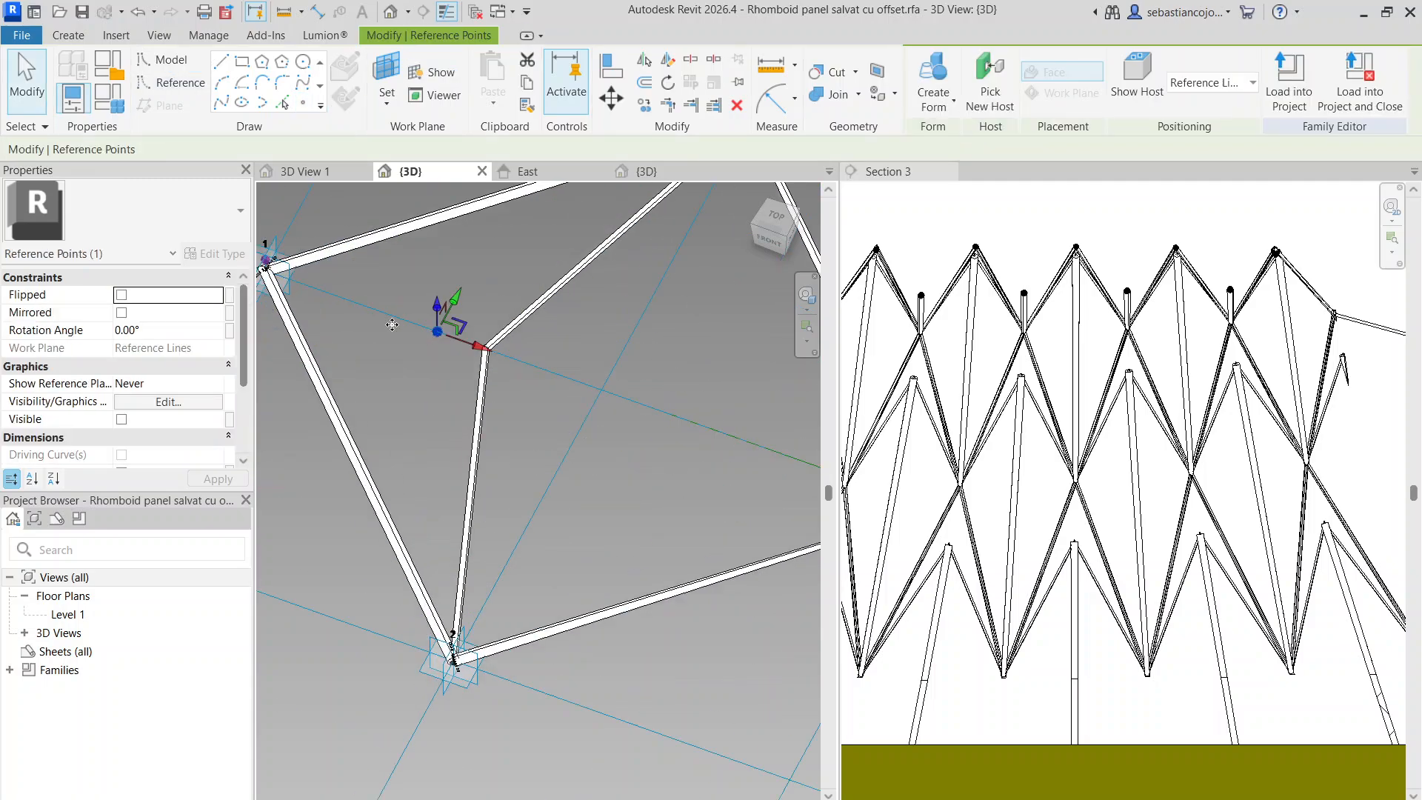
Delete the reference point on the diagonal reference line between adaptive point 1 and the inner bar junction
scroll(169, 392, "down", 3)
scroll(134, 393, "up", 3)
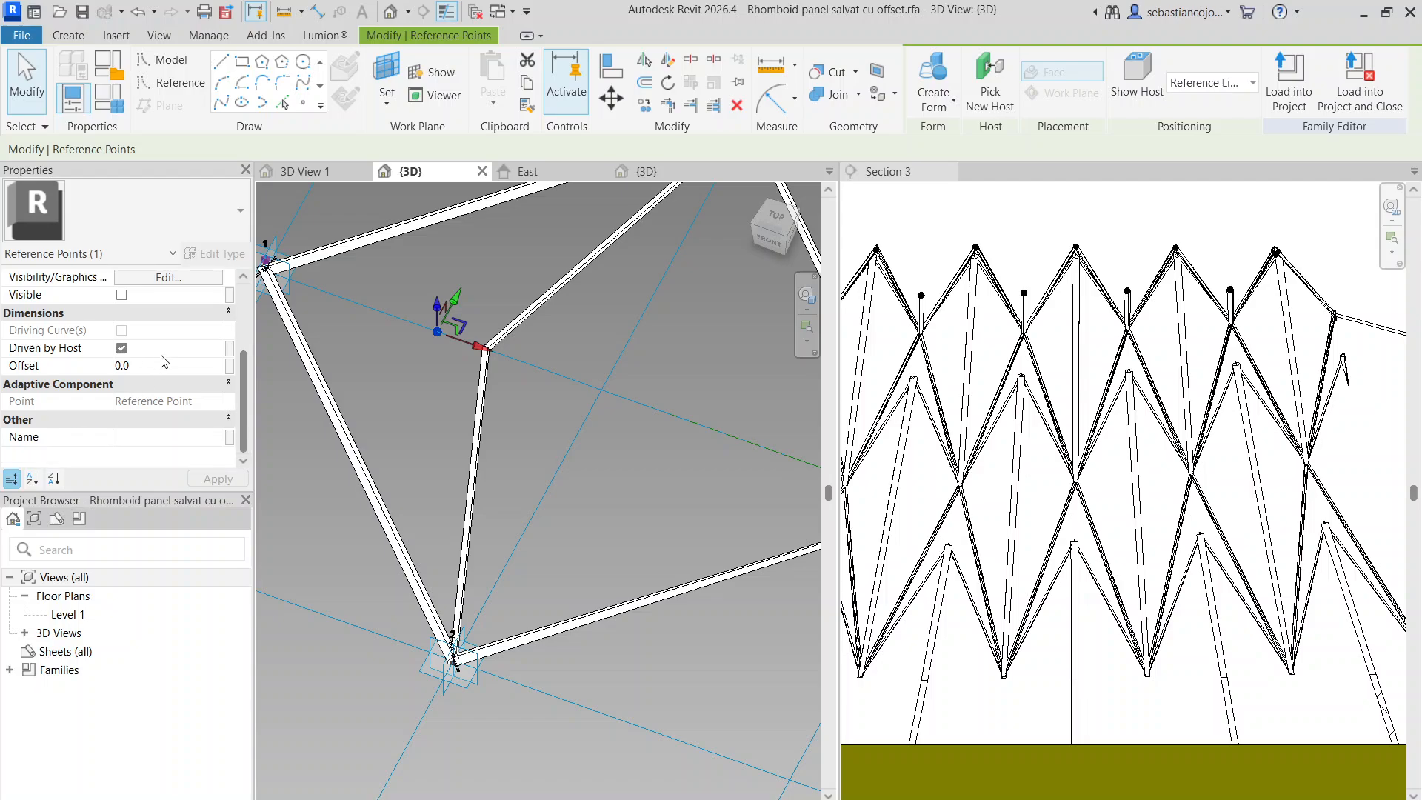
scroll(166, 340, "down", 3)
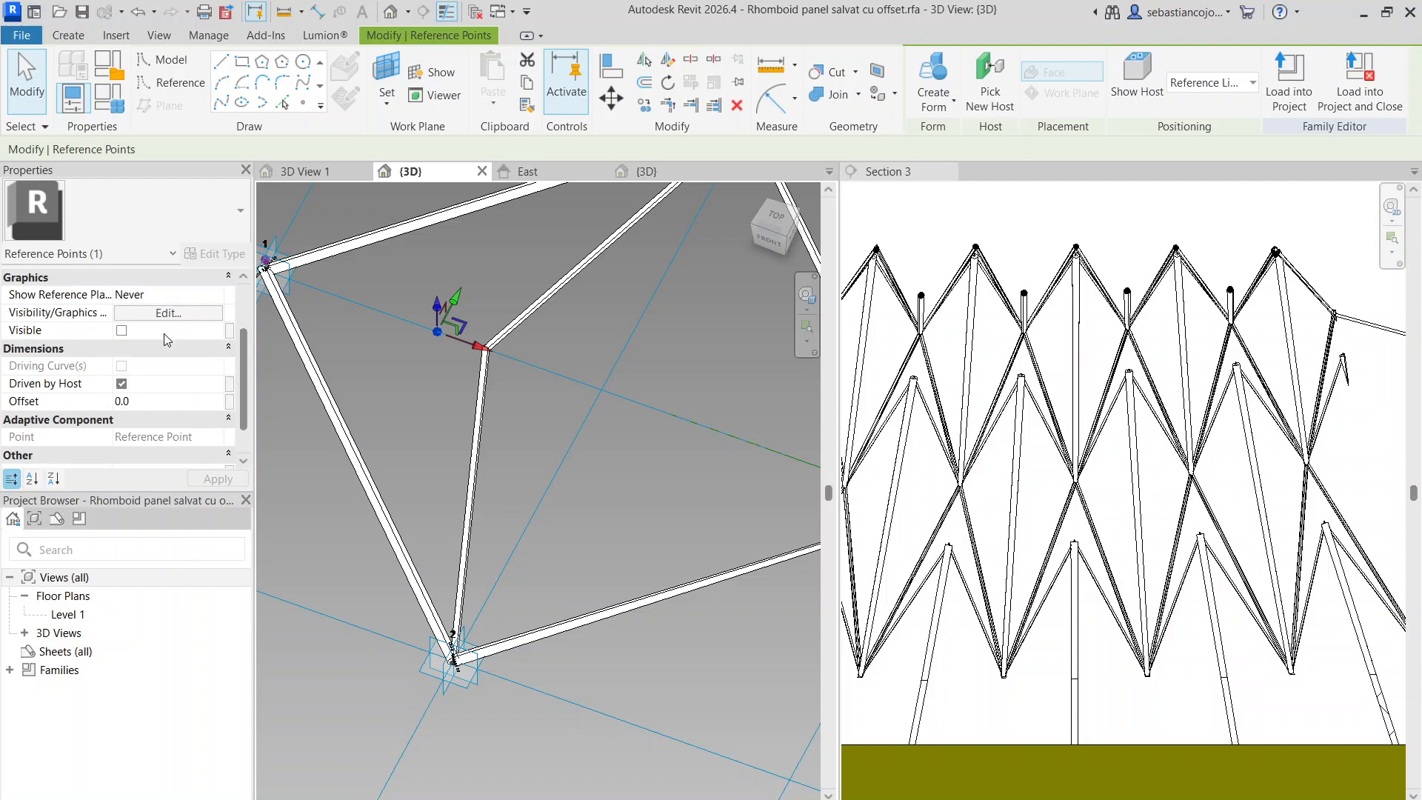
scroll(148, 384, "down", 1)
scroll(400, 309, "down", 1)
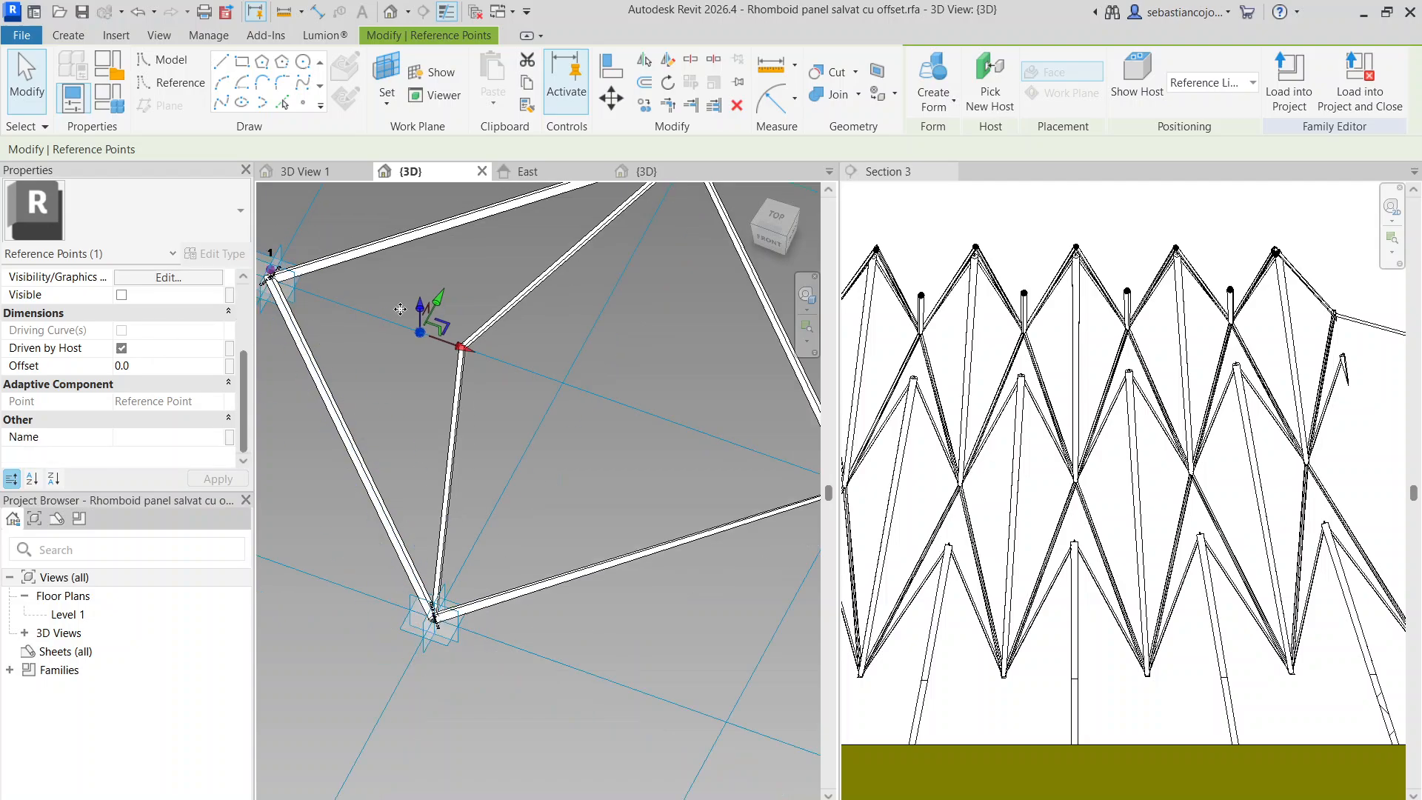
left_click(417, 320)
left_click(424, 332)
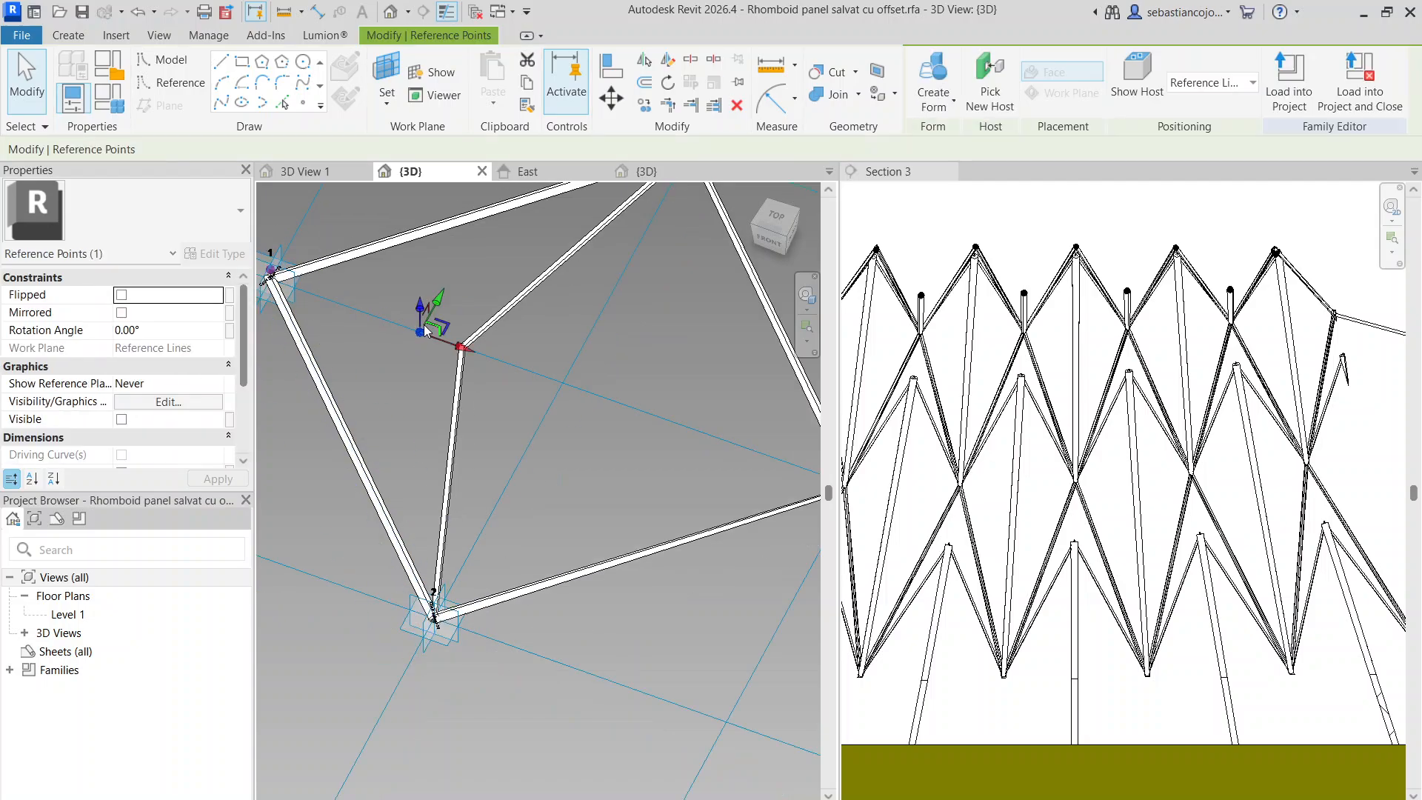
left_click(433, 323)
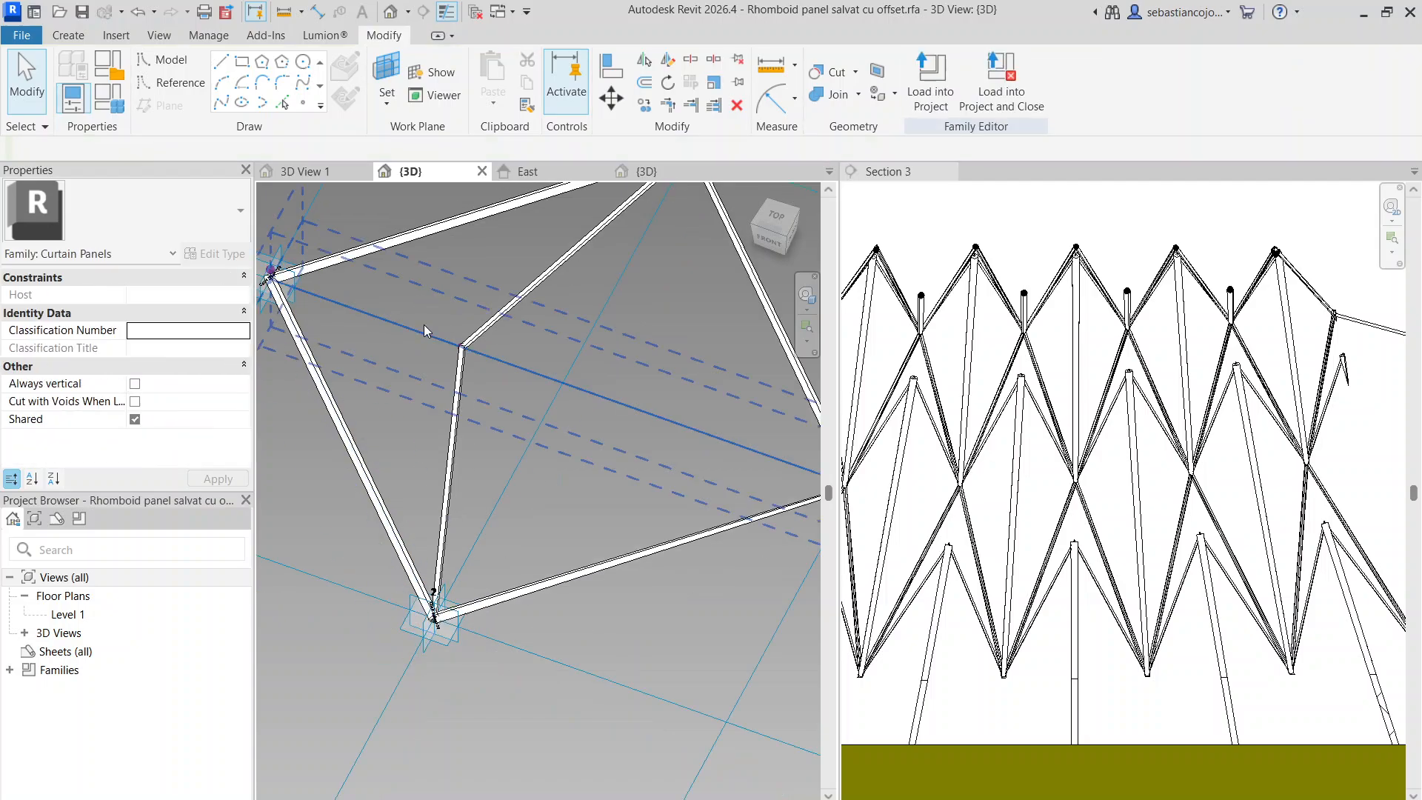
Place a new reference point on the diagonal reference line between adaptive point 1 and the inner junction, and check its properties
left_click(158, 68)
left_click(303, 102)
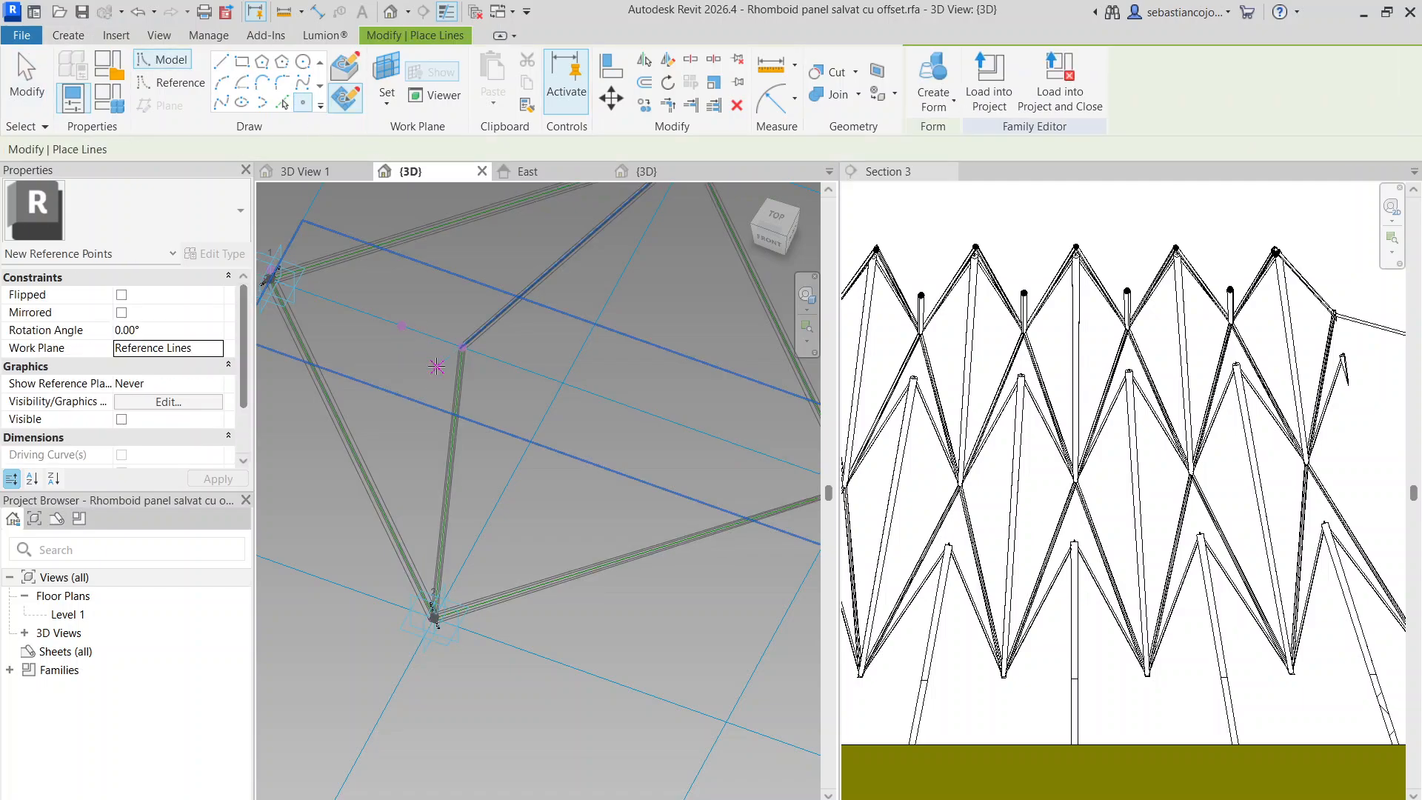
key("Escape")
key("Escape")
left_click(402, 325)
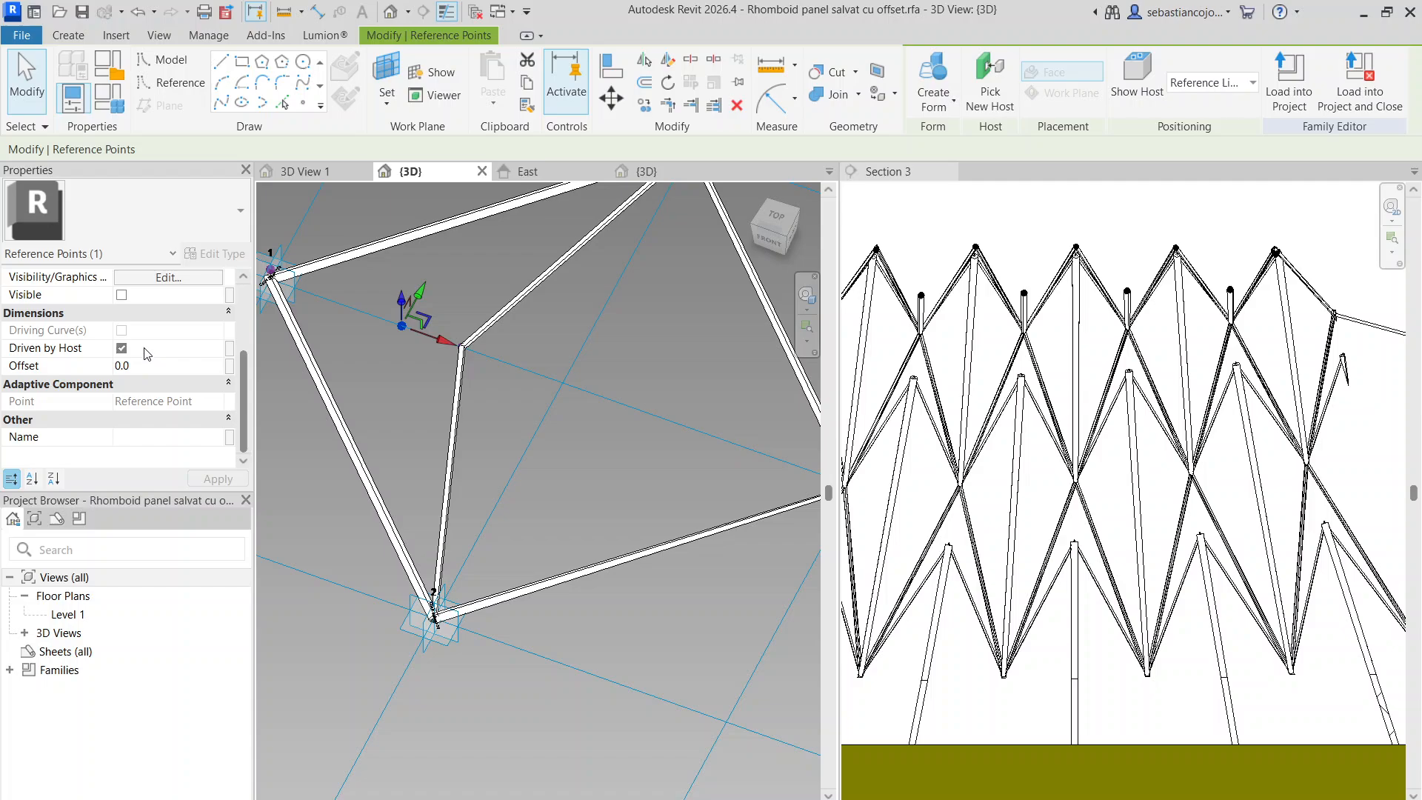
scroll(152, 332, "up", 1)
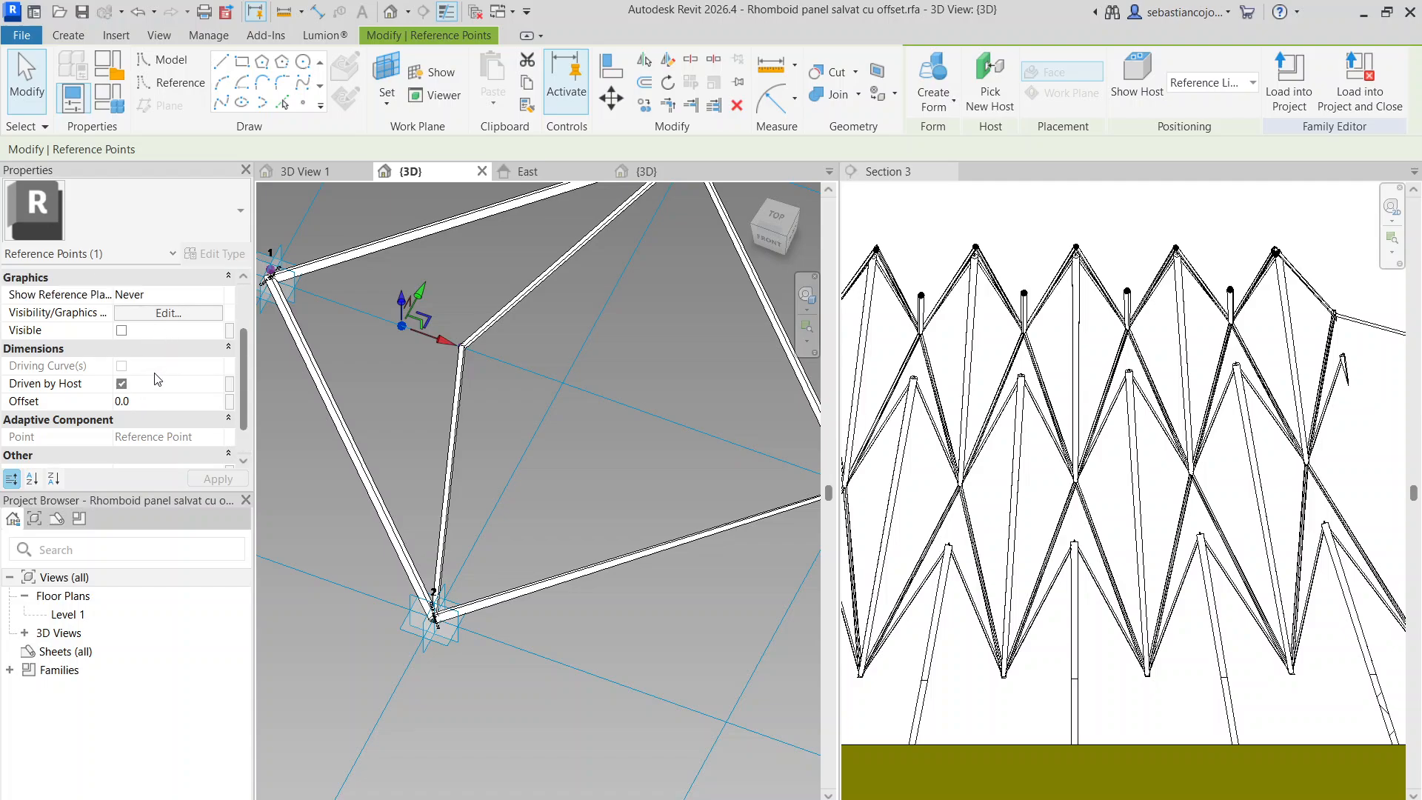
key("Escape")
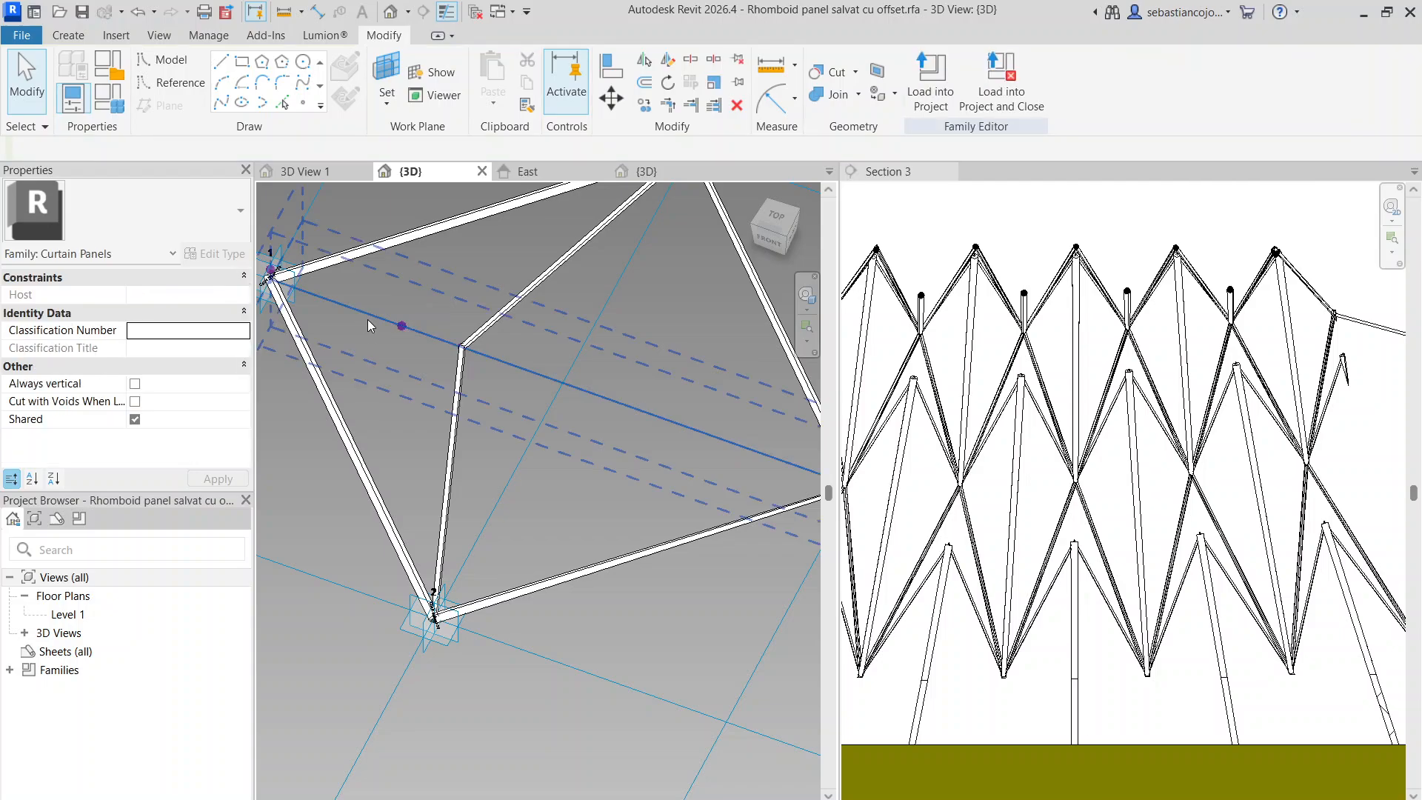
Move the new reference point along the diagonal line past the inner bar junction and review its properties
left_click(368, 318)
key("Escape")
left_click(401, 326)
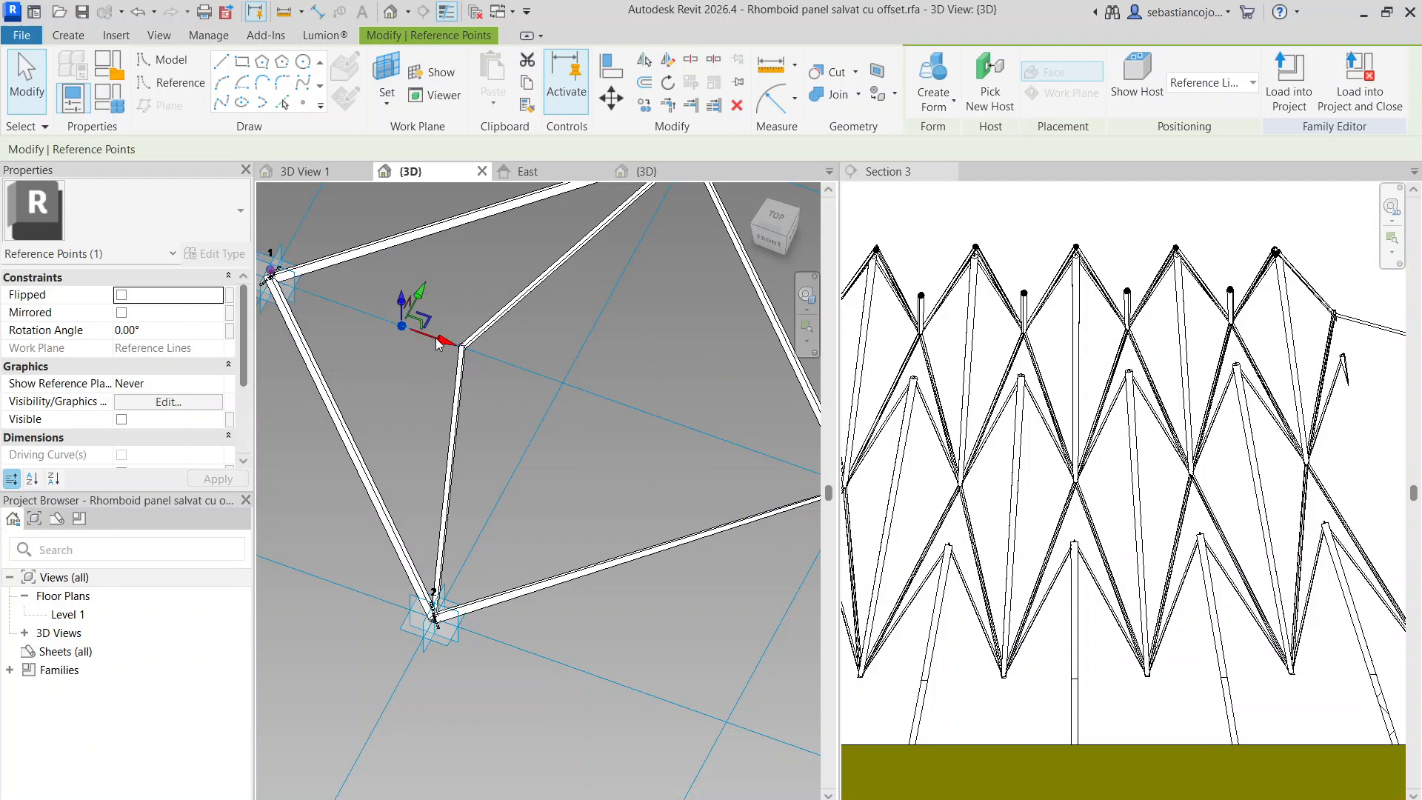
left_click_drag(443, 342, 541, 370)
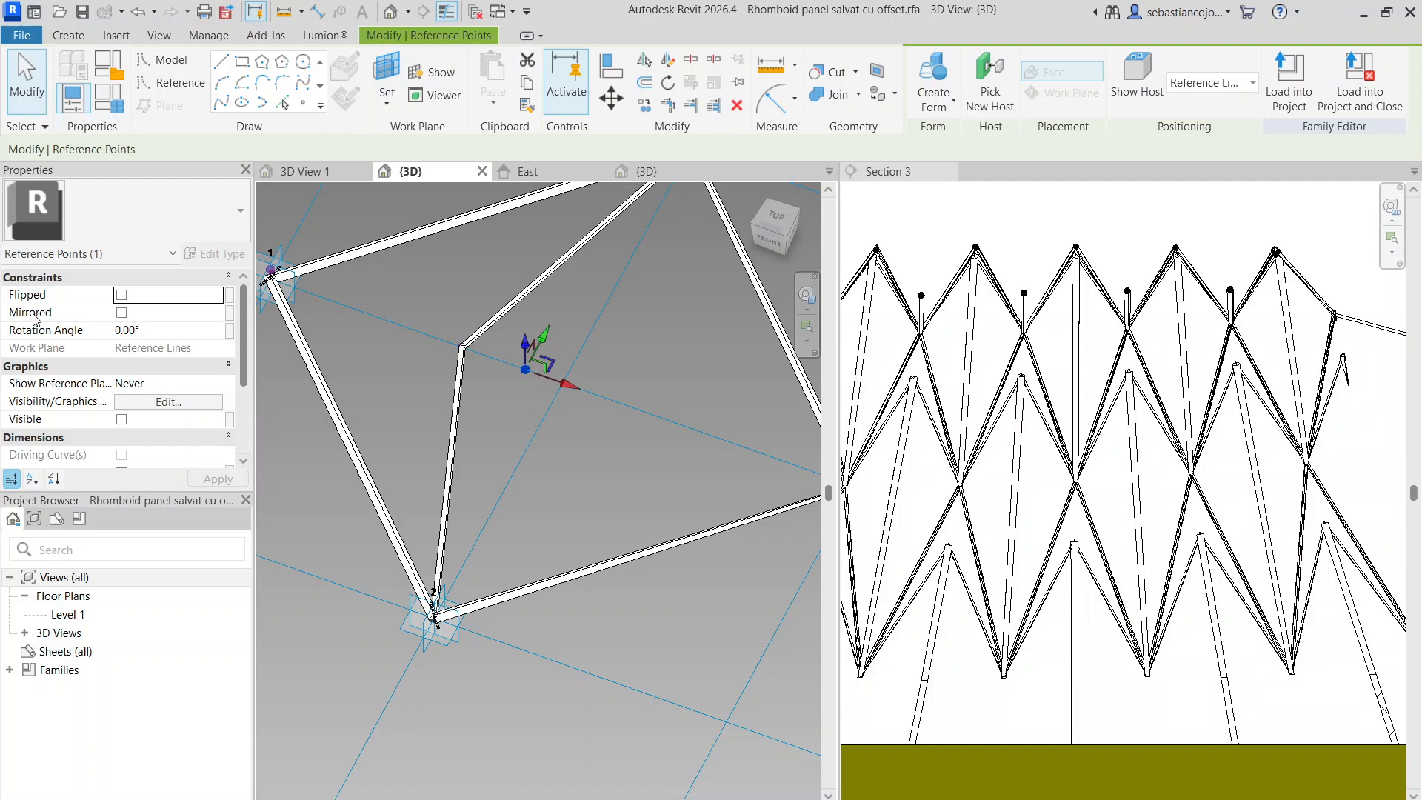
scroll(78, 314, "down", 3)
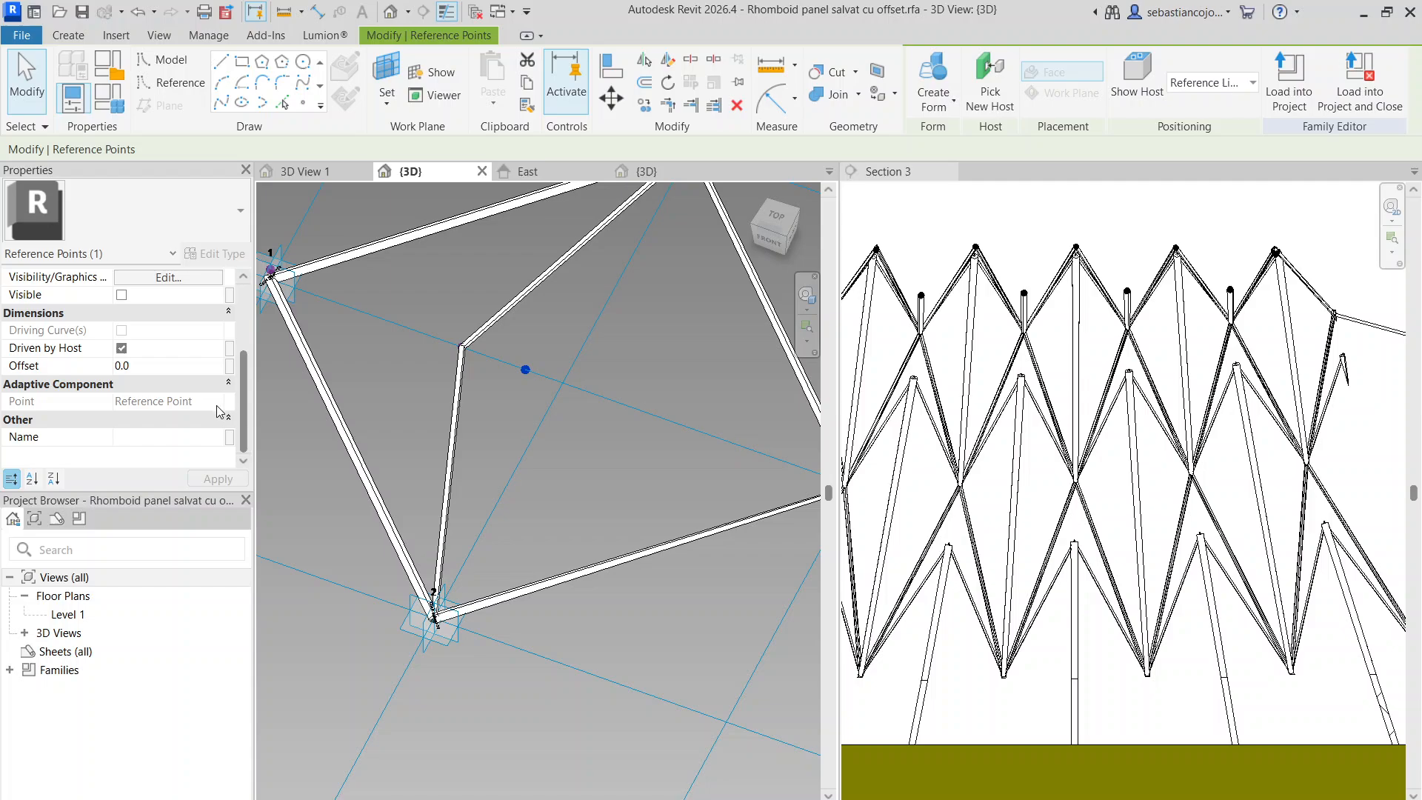
scroll(216, 406, "up", 3)
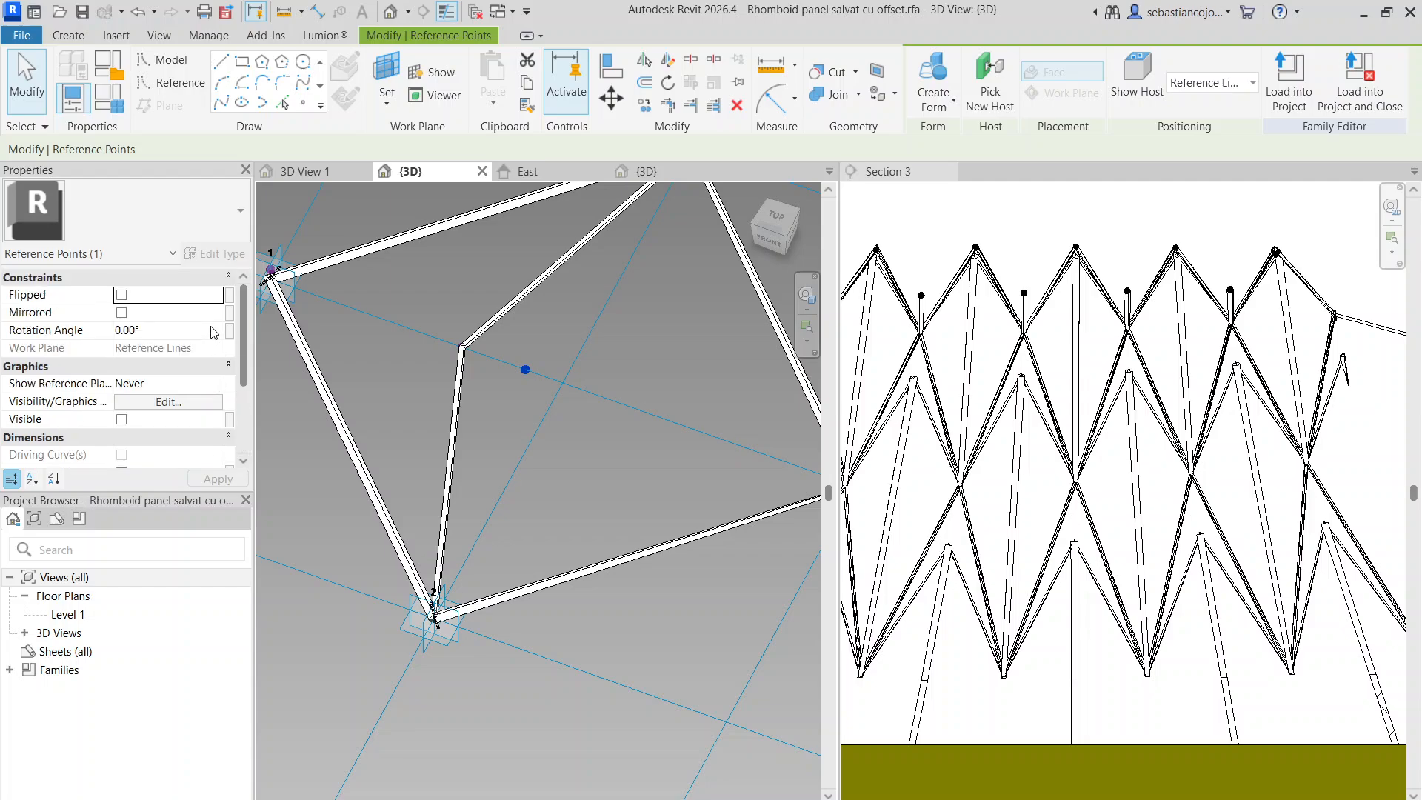
Set the reference point's Show Reference Planes option to Always and open its Offset value
left_click(214, 386)
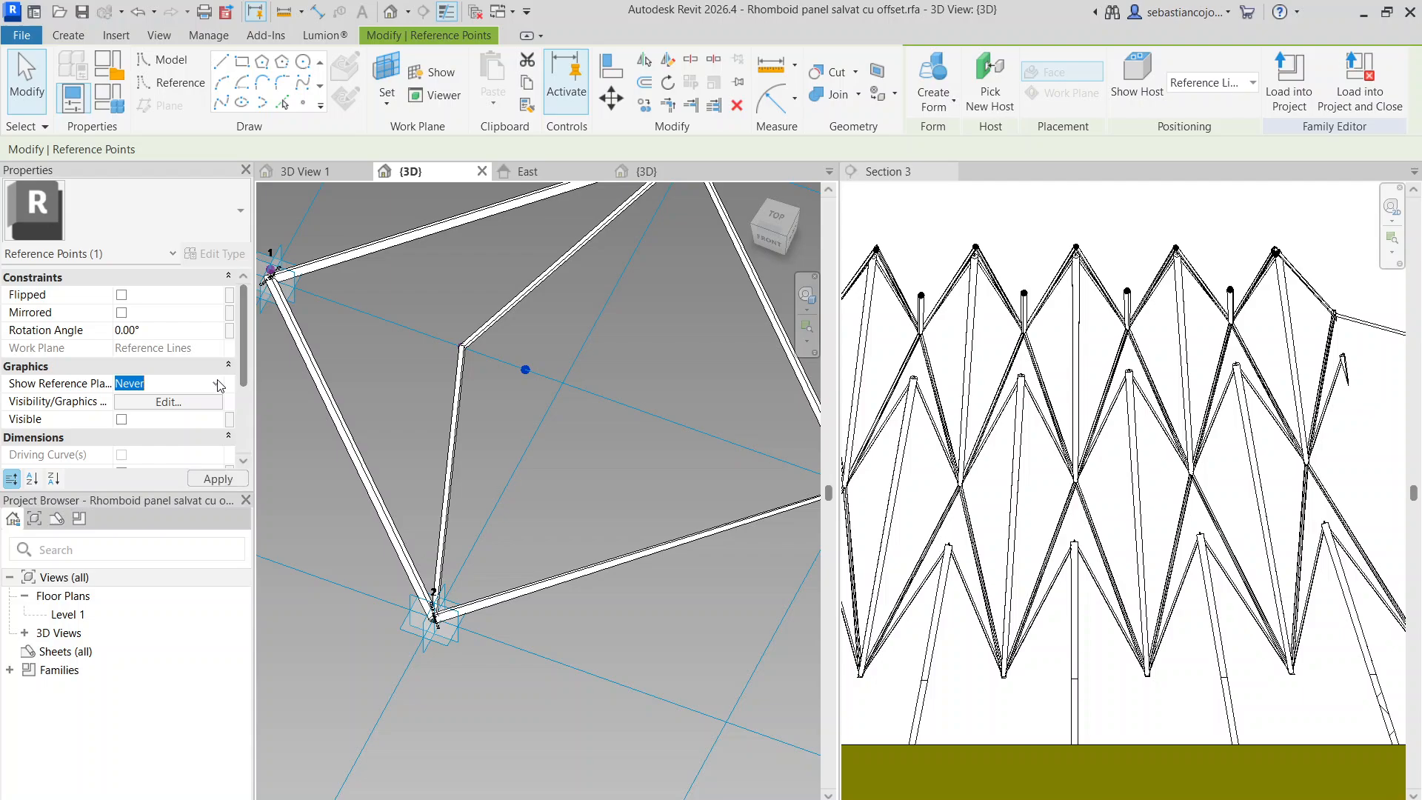
left_click(216, 385)
left_click(185, 431)
left_click(536, 421)
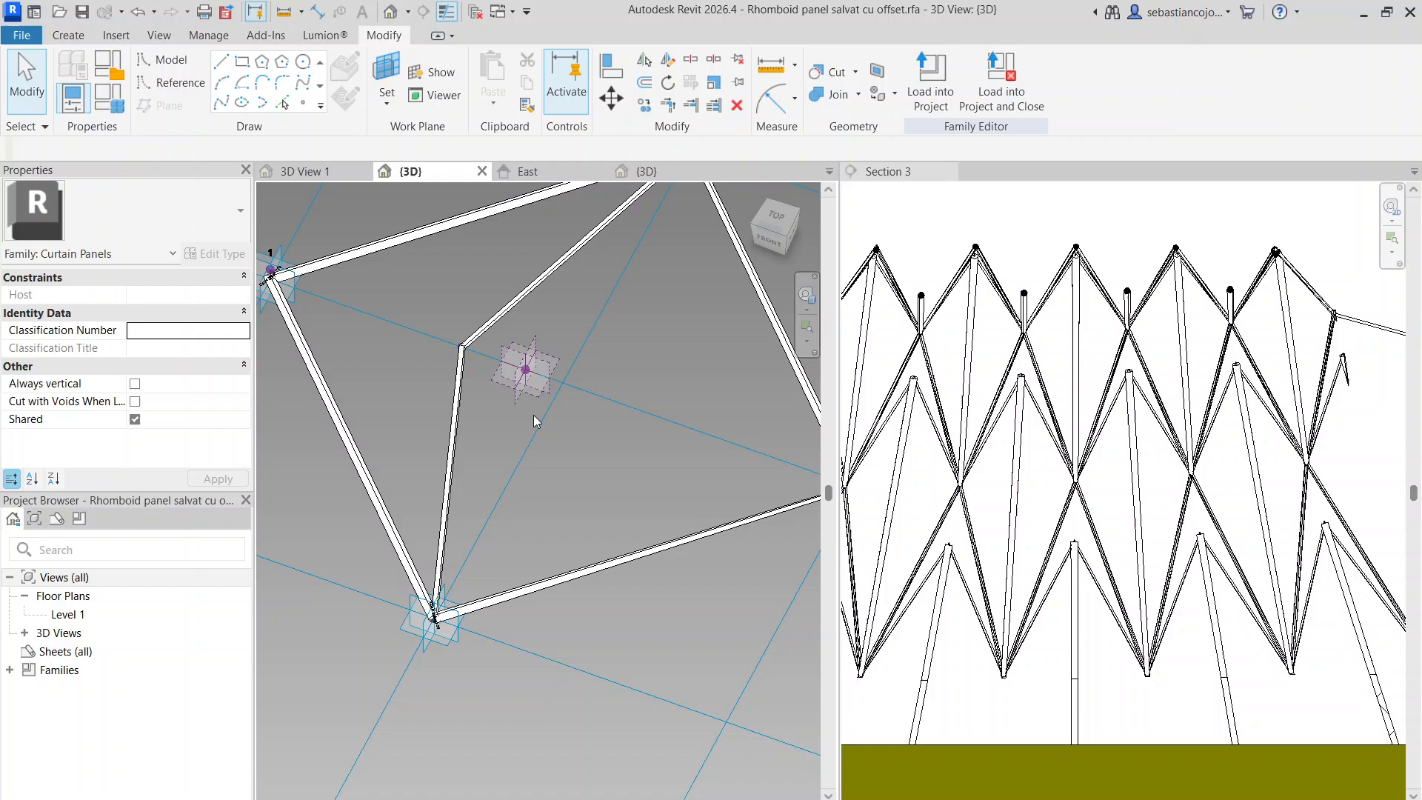
left_click(525, 372)
scroll(130, 383, "down", 1)
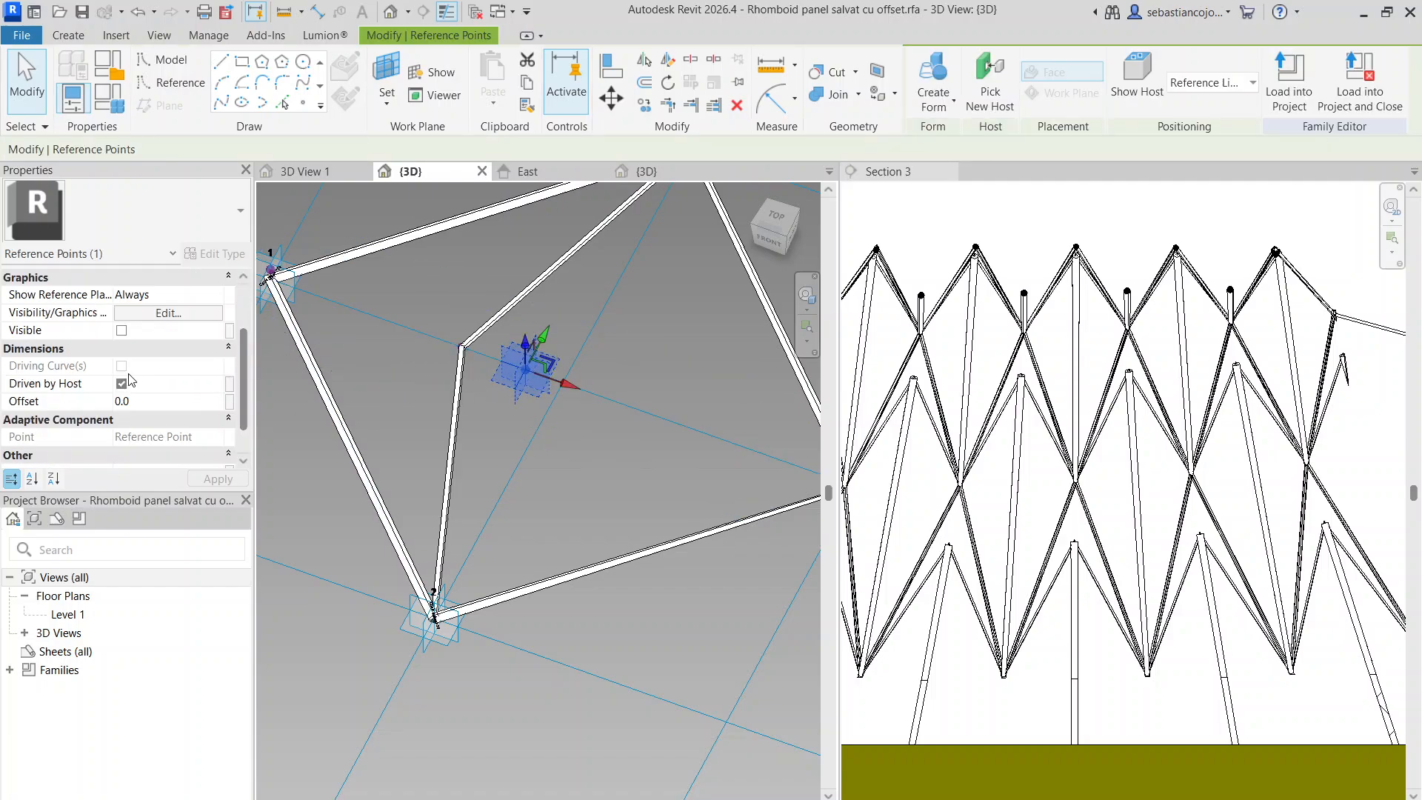
left_click(124, 366)
left_click(120, 401)
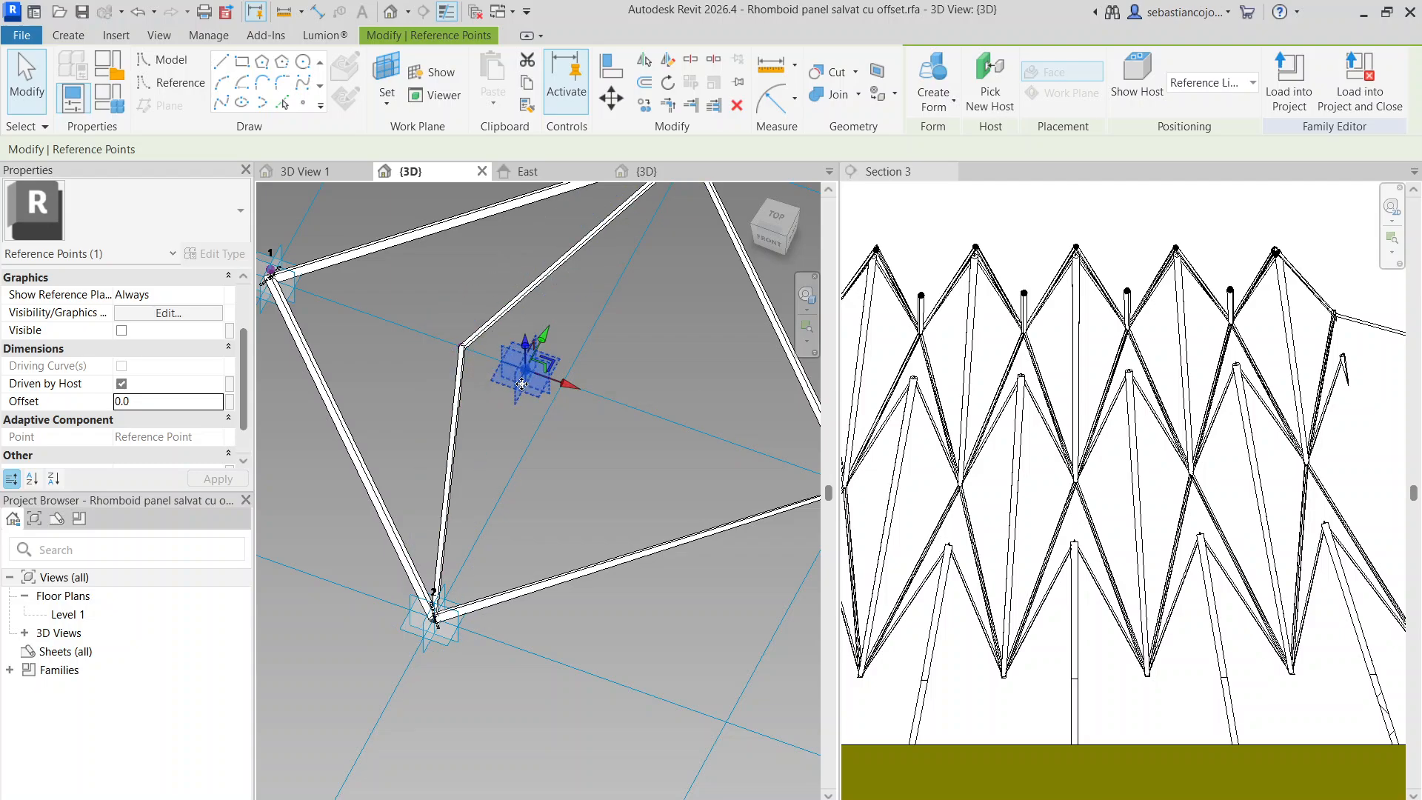
Delete the reference point that shows its reference planes beside the inner bar junction
key("Escape")
left_click(529, 391)
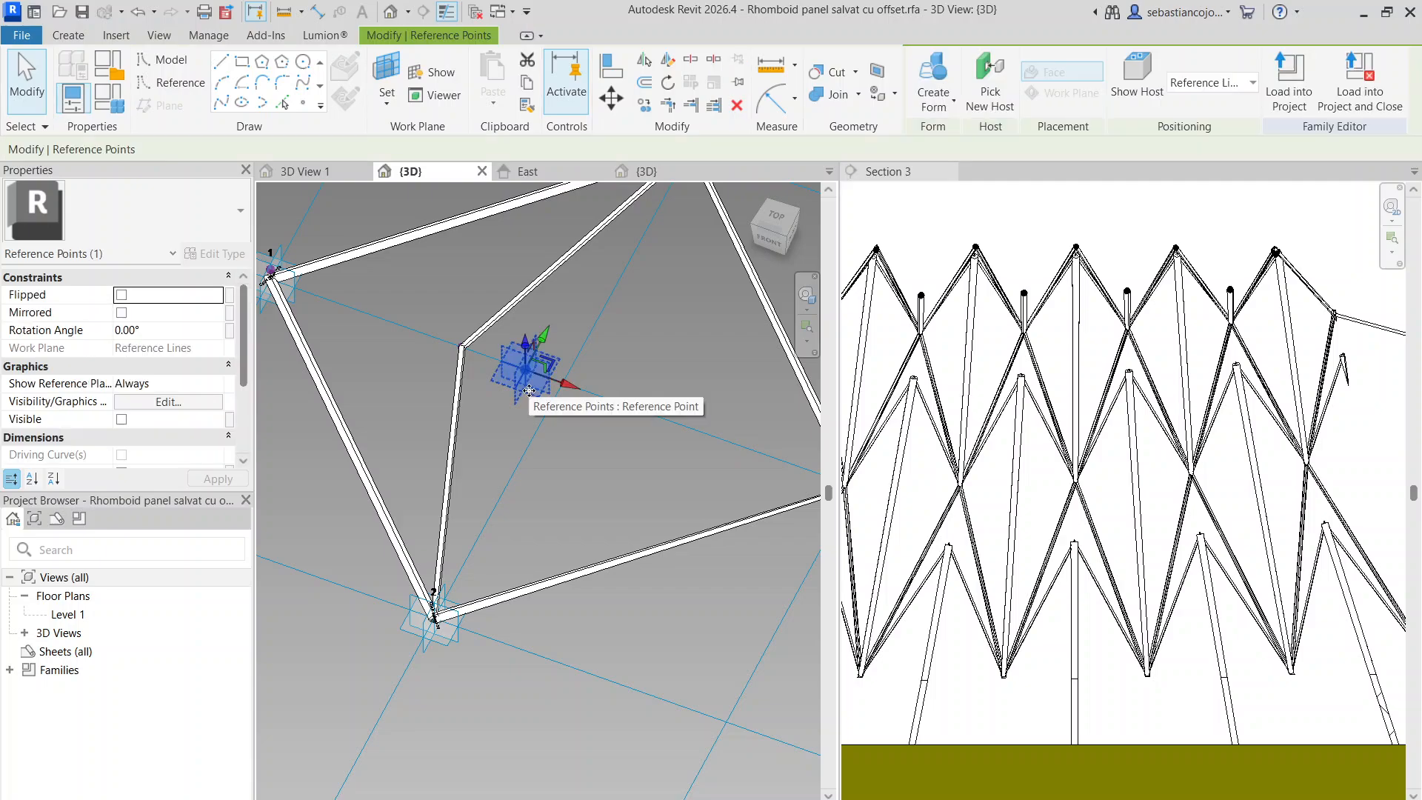
key("Escape")
left_click(528, 373)
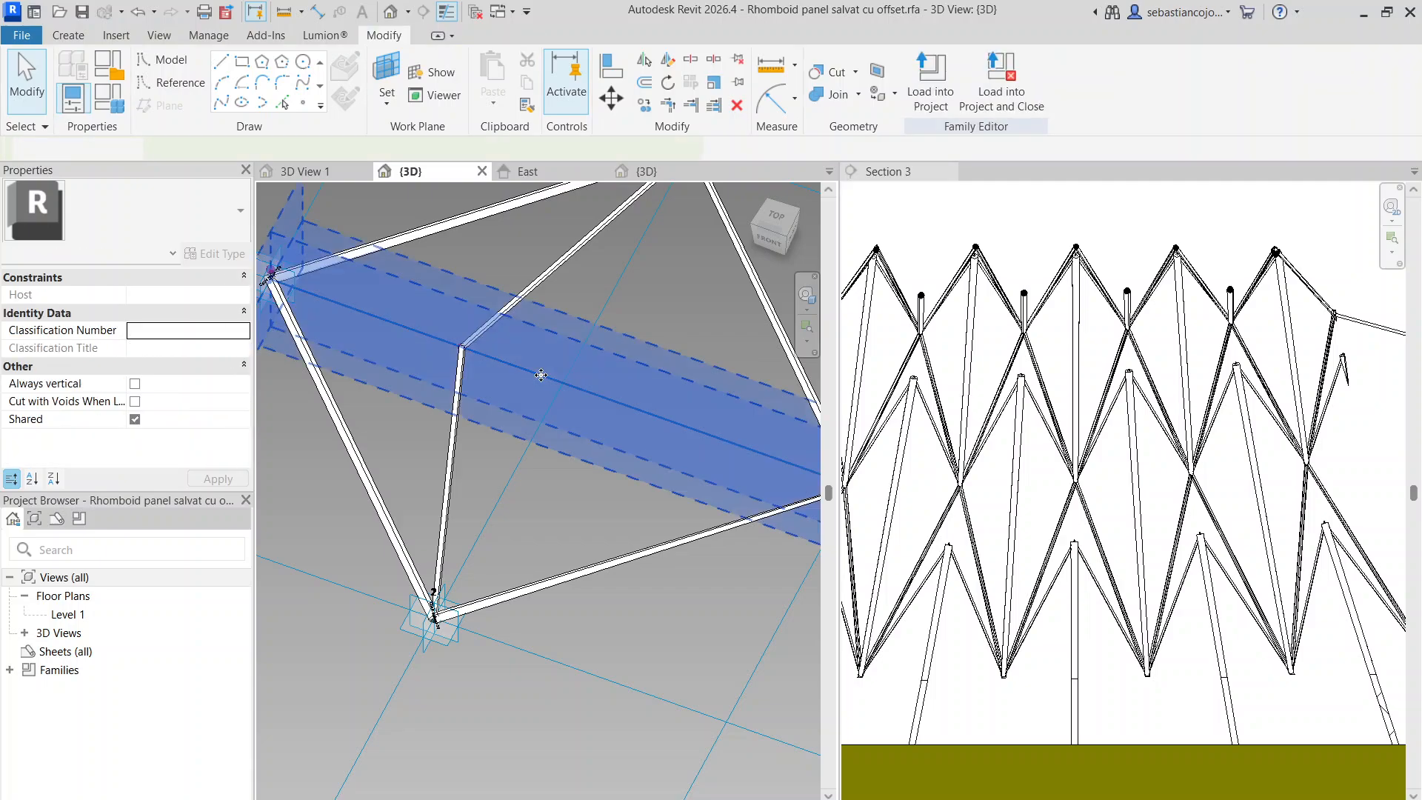
Set the work plane from the diagonal reference line and place a reference point on the line just past the inner junction
left_click(162, 60)
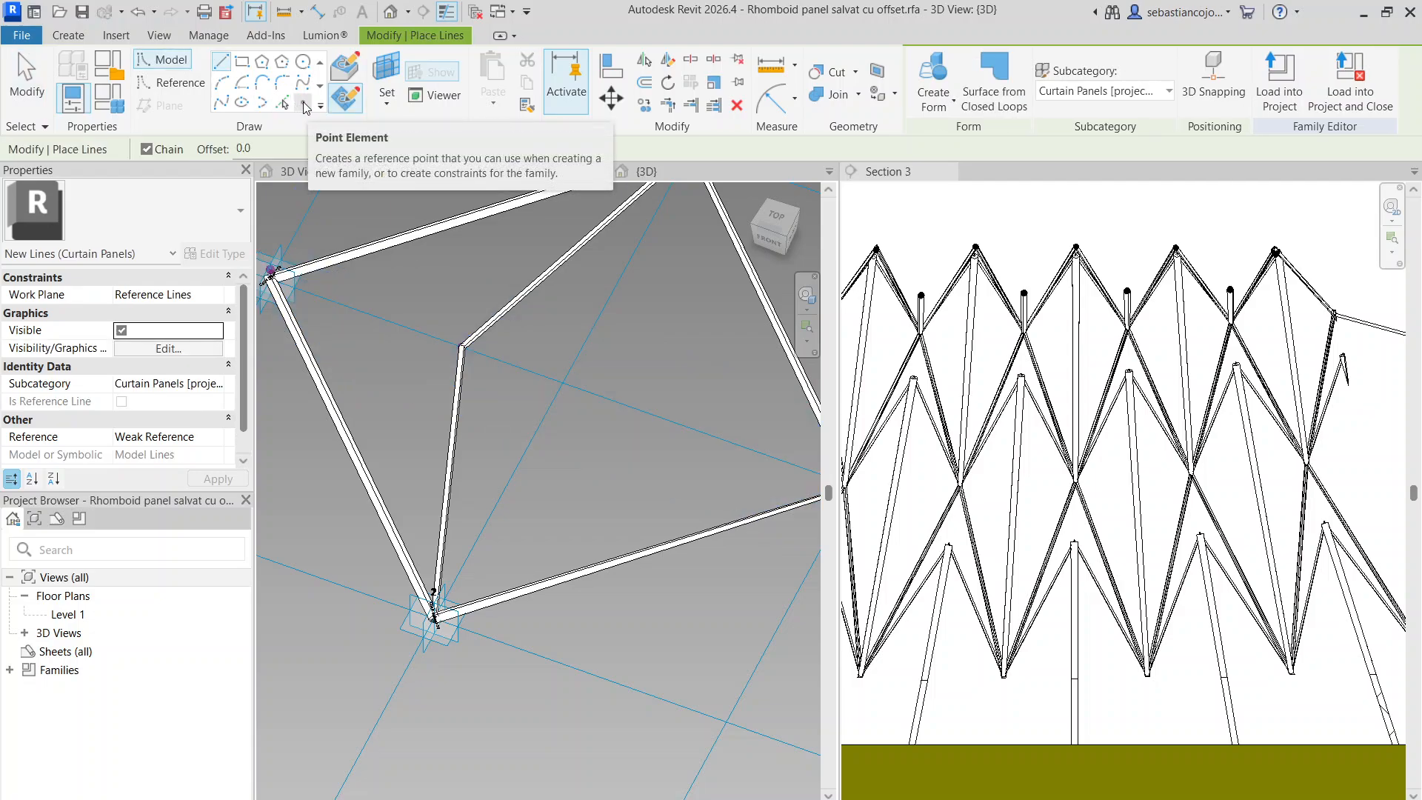
left_click(305, 105)
left_click(389, 102)
left_click(415, 136)
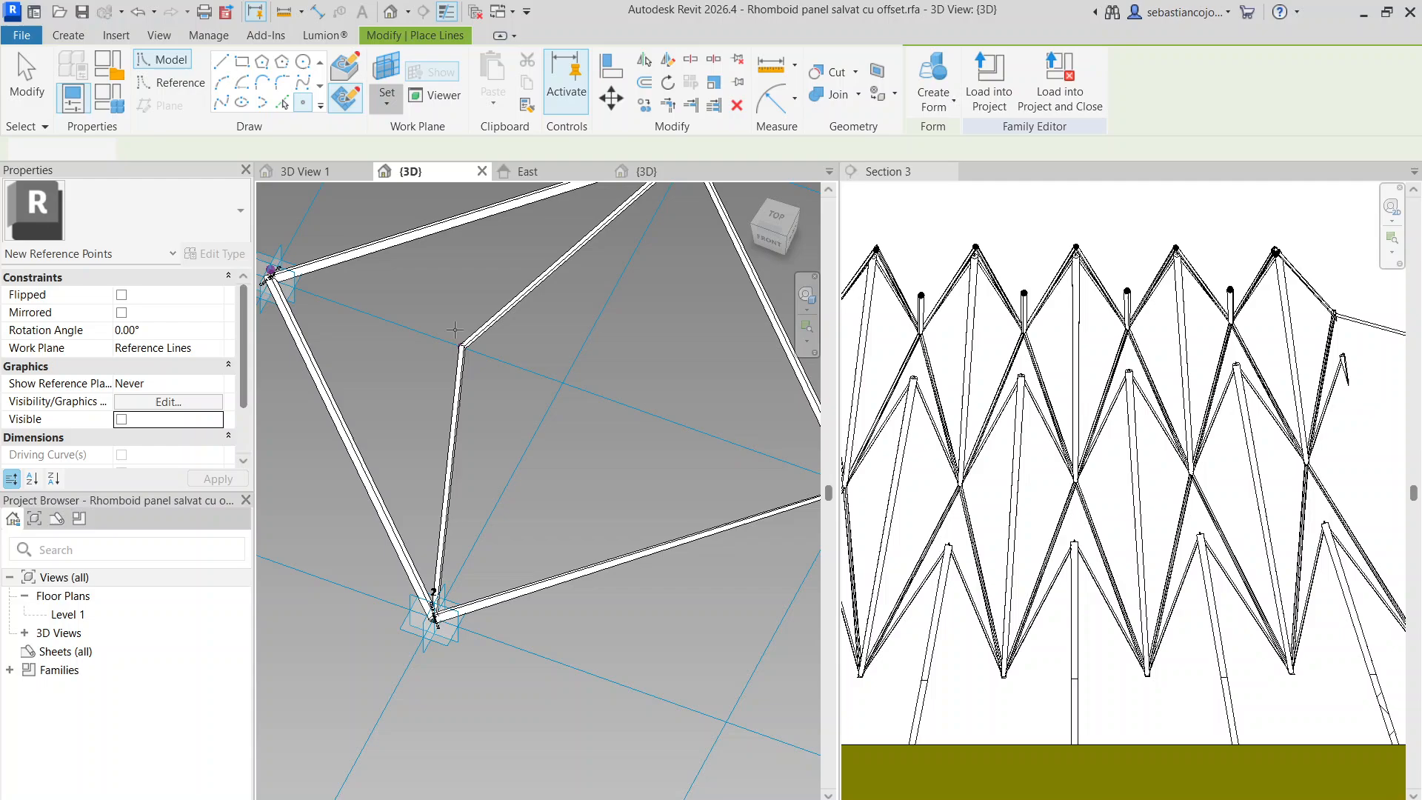
left_click(595, 391)
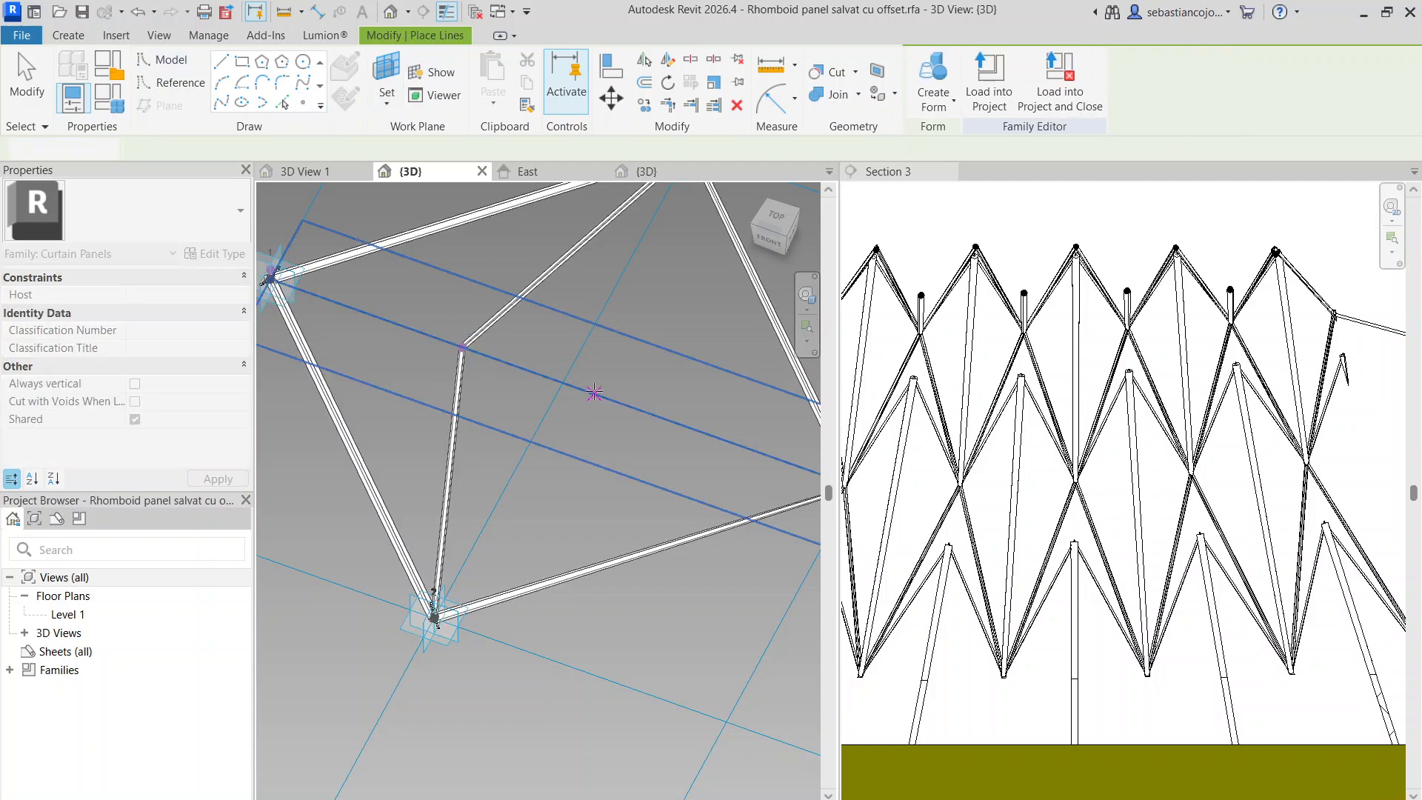
left_click(534, 372)
key("Escape")
key("Escape")
left_click(535, 374)
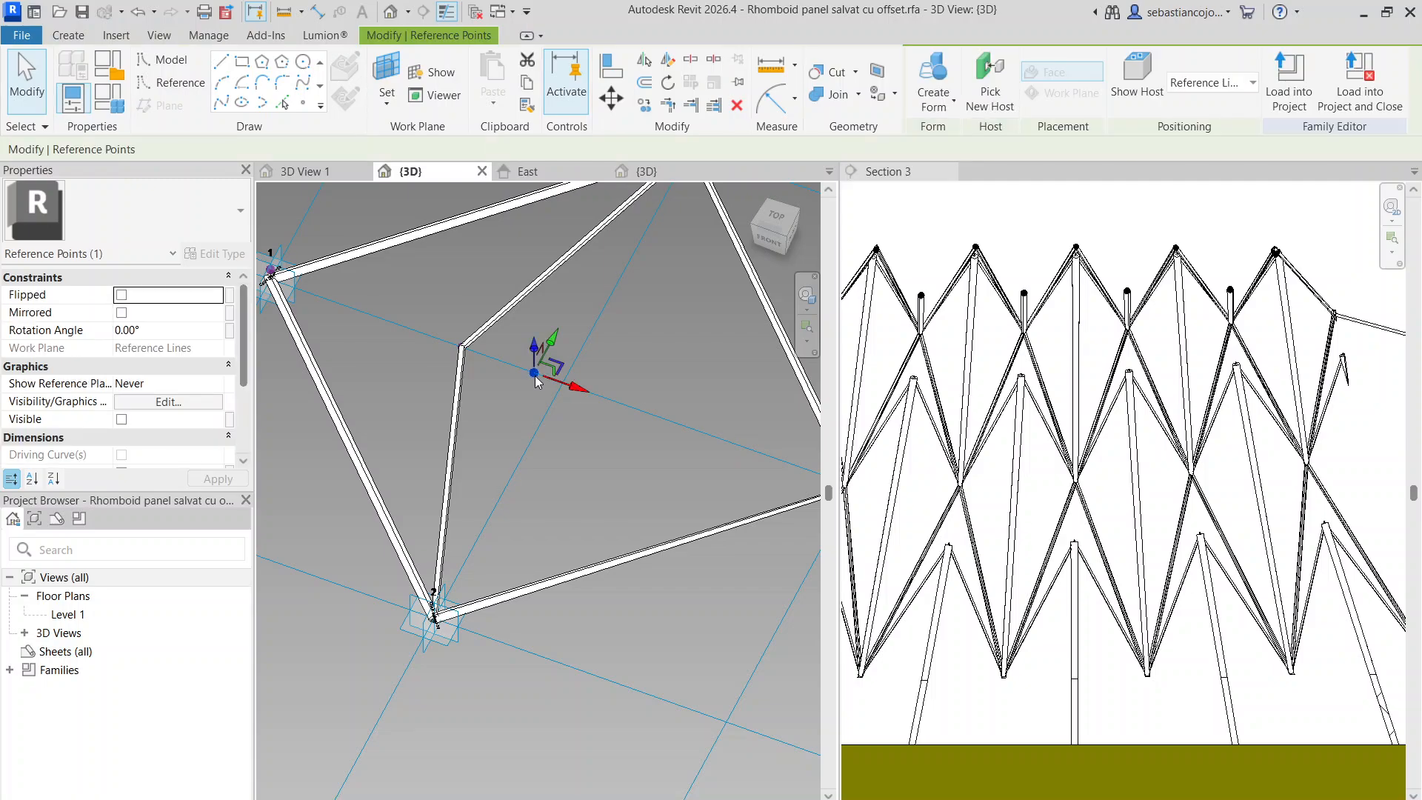
Slide the reference point along the diagonal line to between adaptive point 1 and the inner junction, checking its properties
scroll(31, 386, "down", 3)
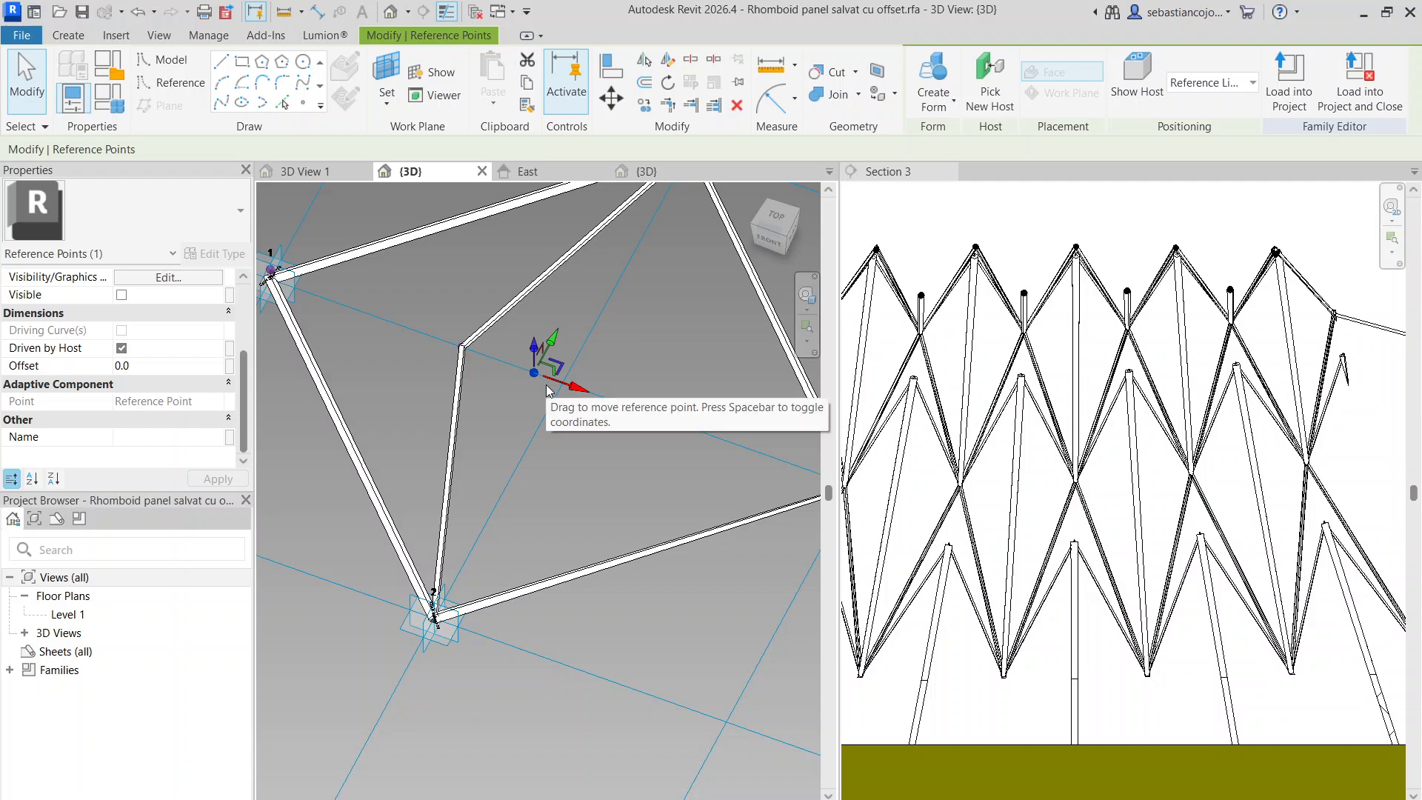
scroll(537, 369, "up", 2)
scroll(535, 369, "down", 3)
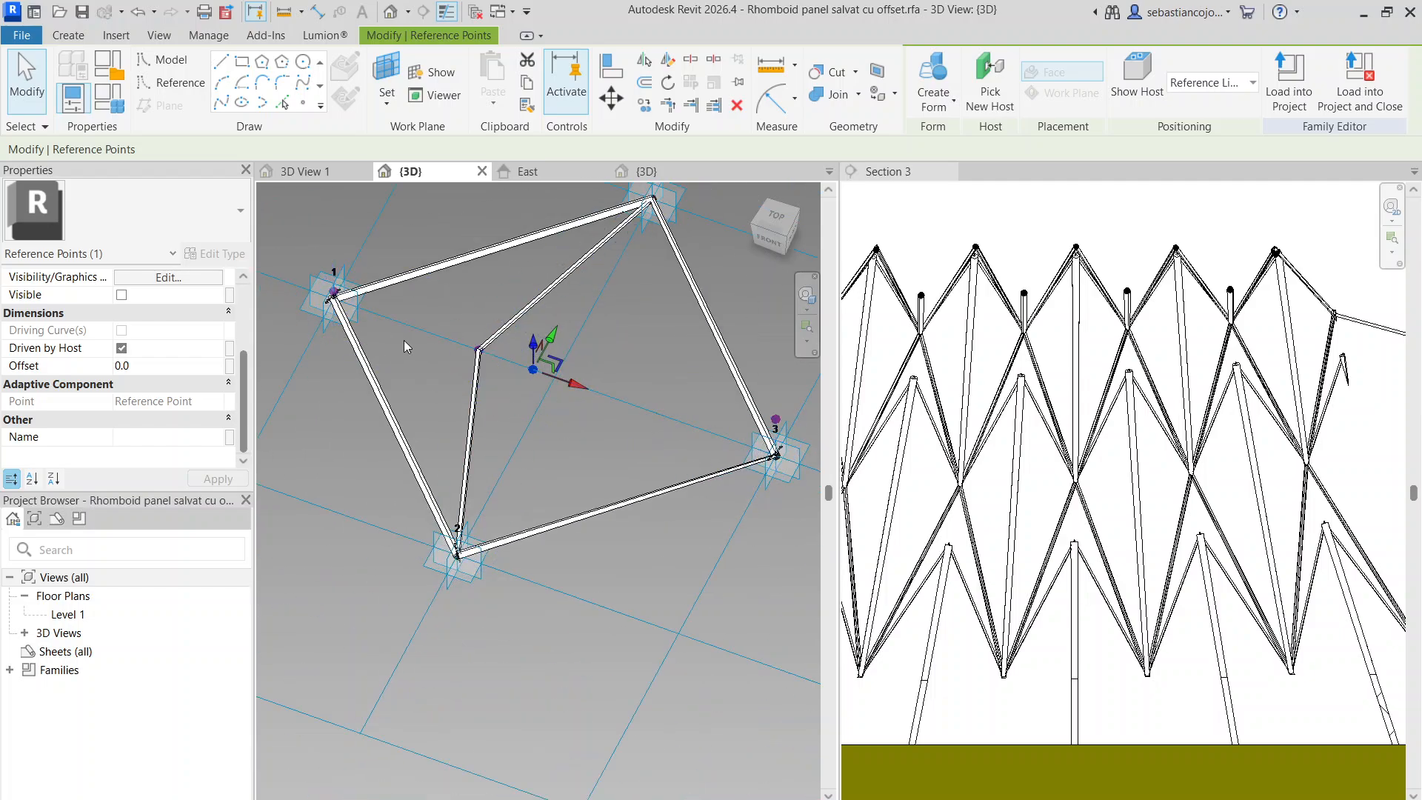
scroll(535, 368, "up", 2)
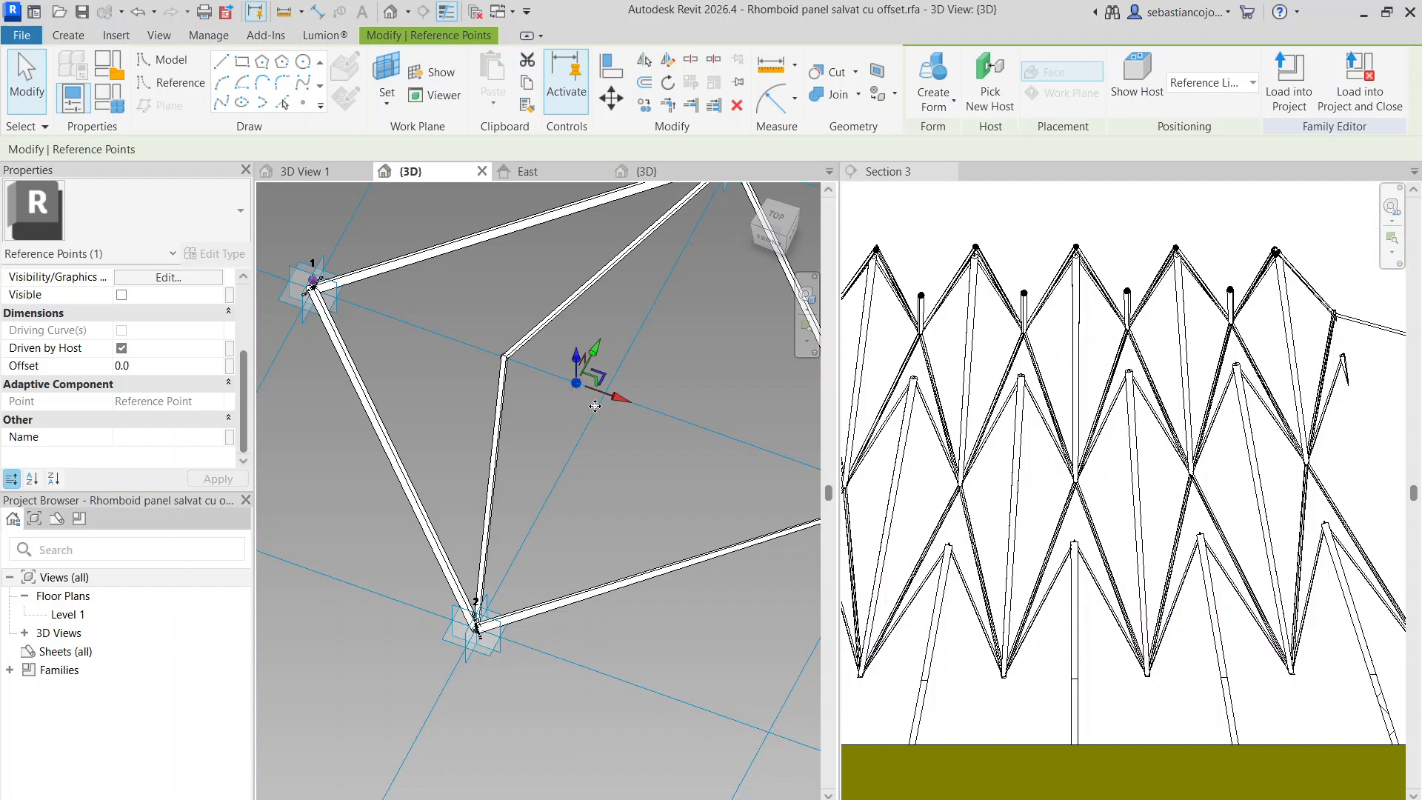
left_click_drag(595, 406, 496, 377)
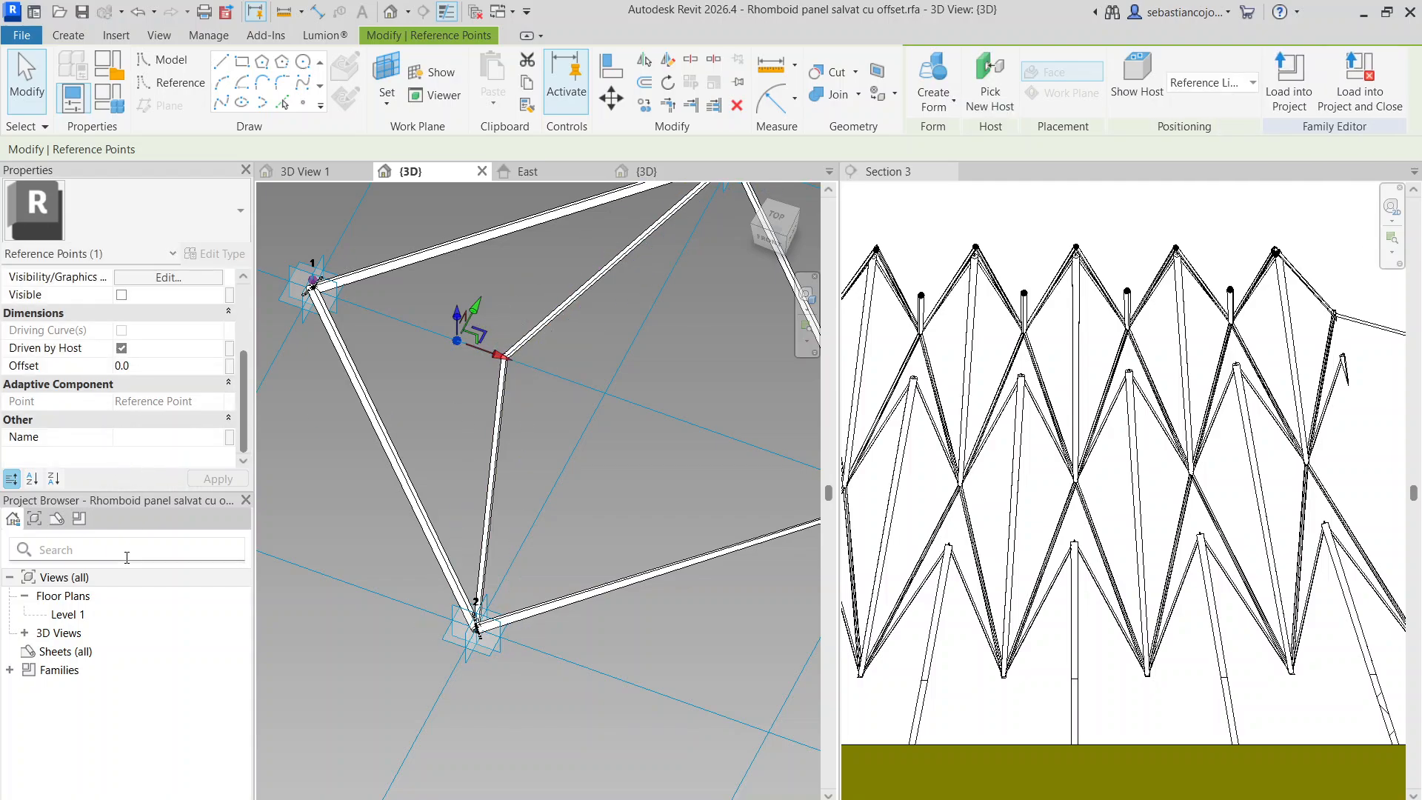
scroll(242, 363, "up", 3)
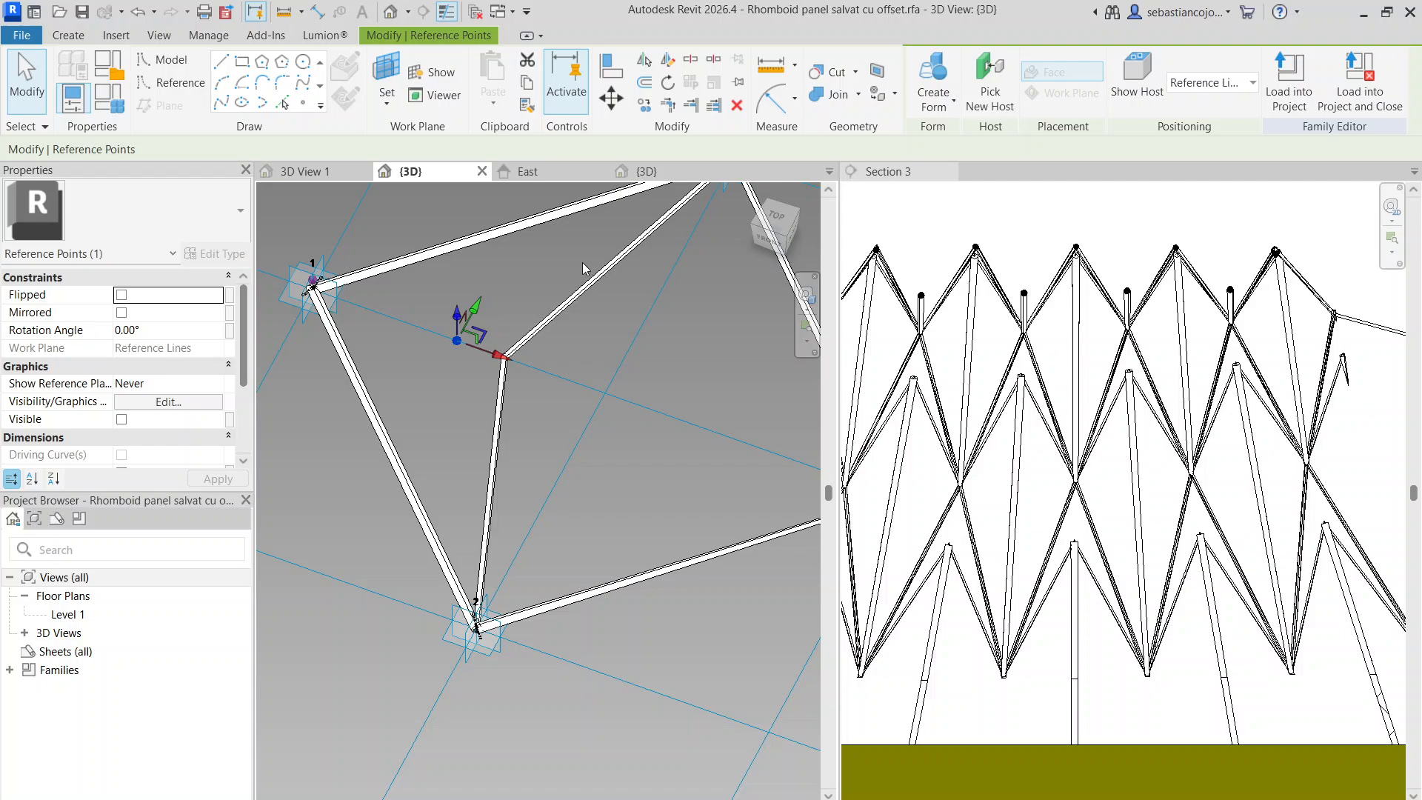
View the massing family pavilion in 3D and return to the rhomboid panel family's 3D view
left_click(666, 174)
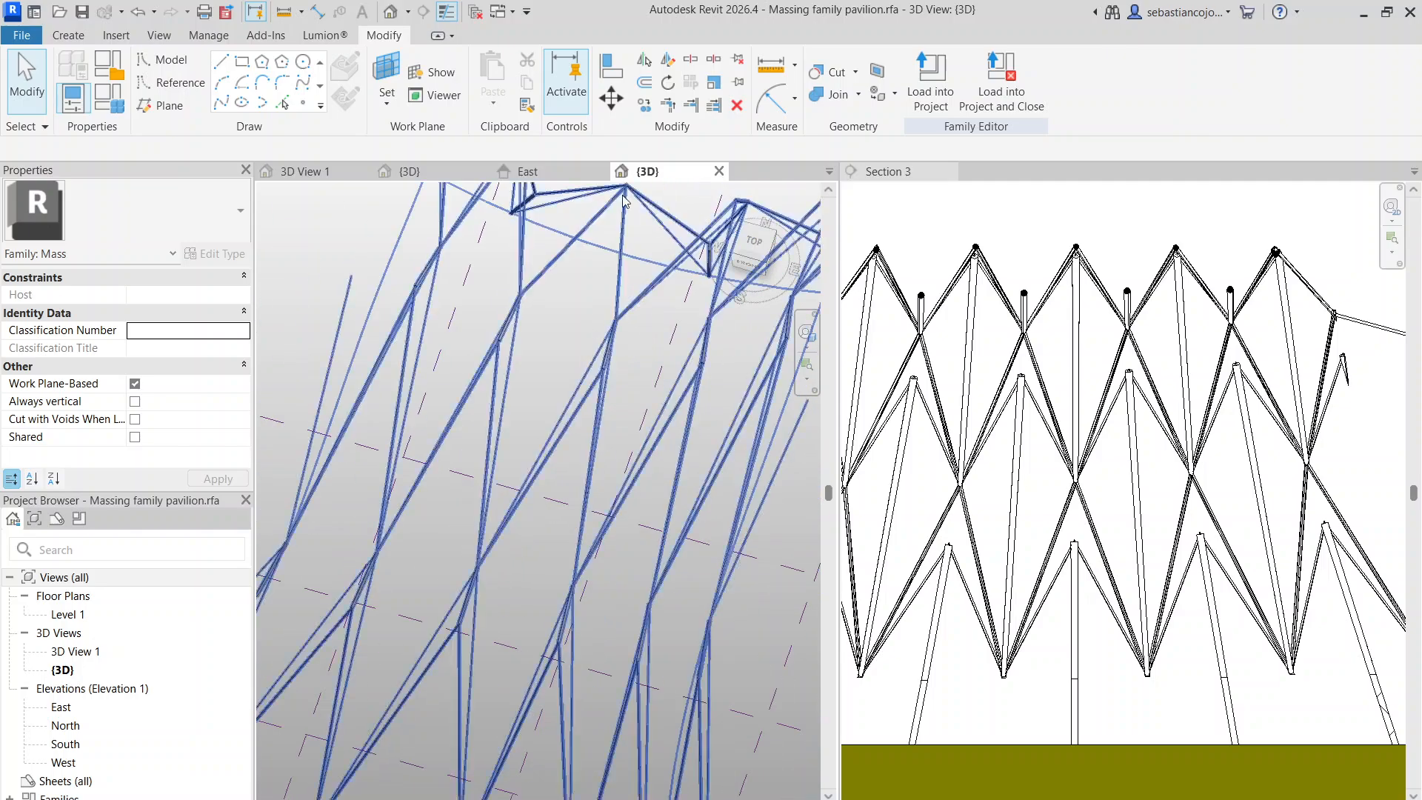
left_click(830, 173)
left_click(864, 225)
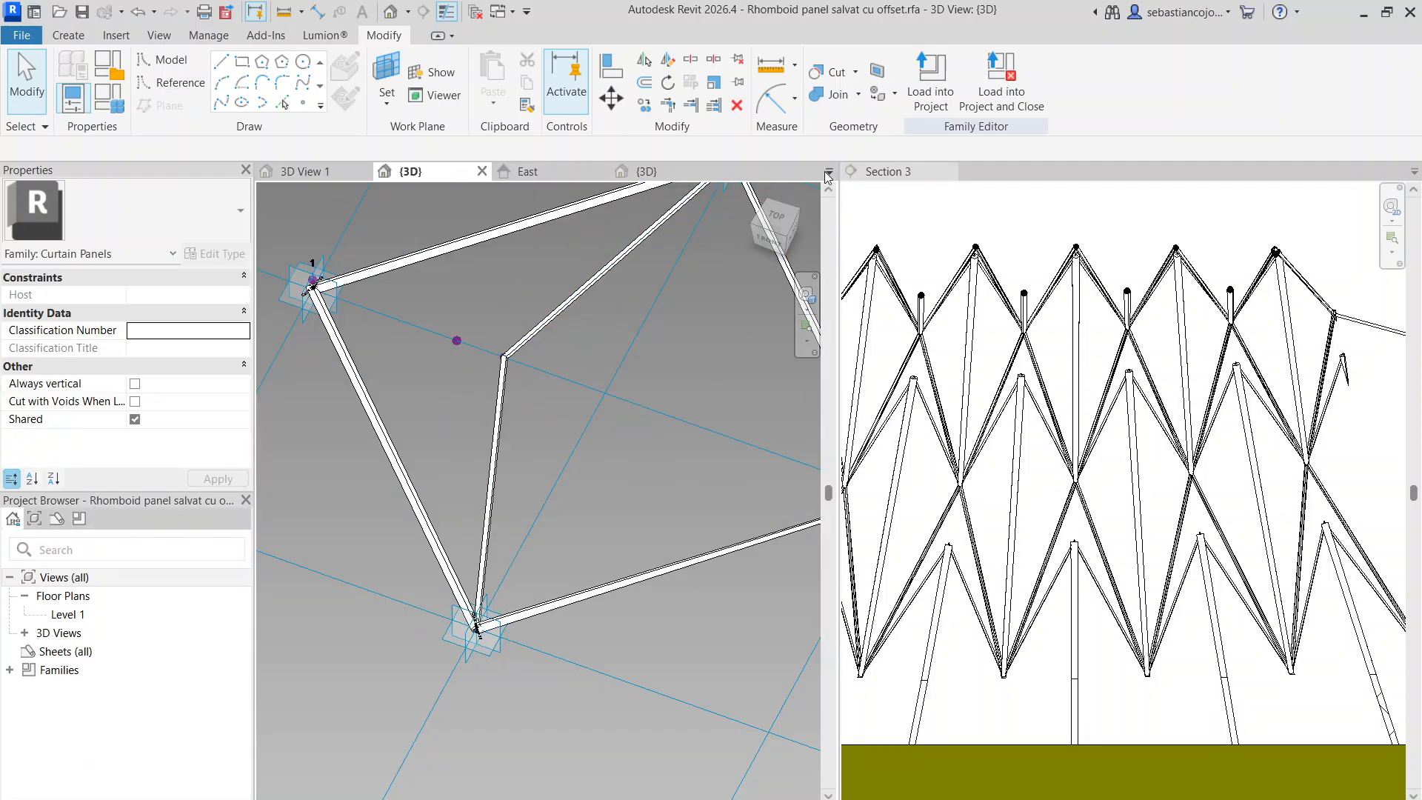
Undo the recent reference point edits back to before the bar between the inner junction and adaptive point 3 was removed
scroll(604, 256, "down", 4)
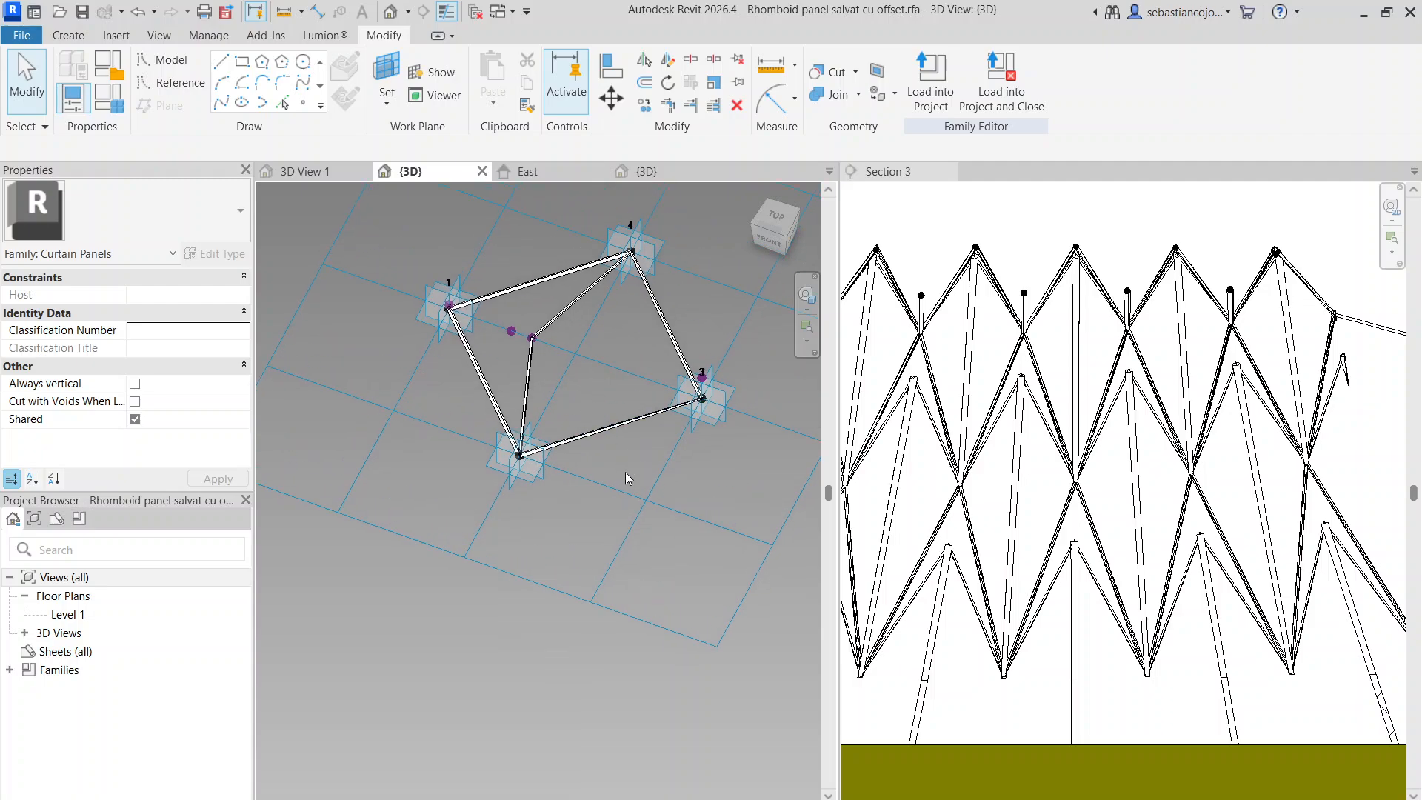
scroll(626, 473, "up", 4)
key("ctrl+z")
key("ctrl+z")
key("ctrl+z")
key("ctrl+z")
key("ctrl+z")
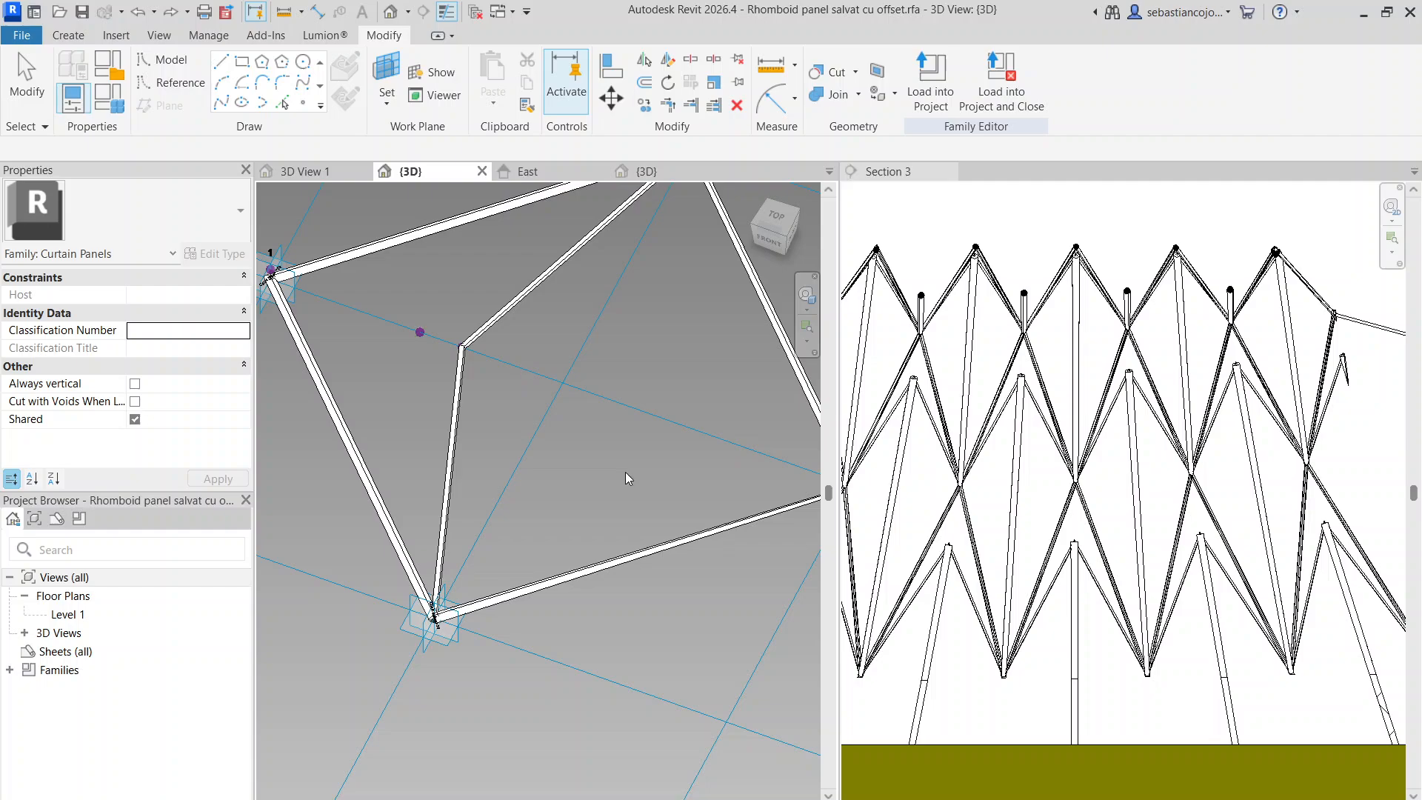
key("ctrl+z")
key("ctrl+z")
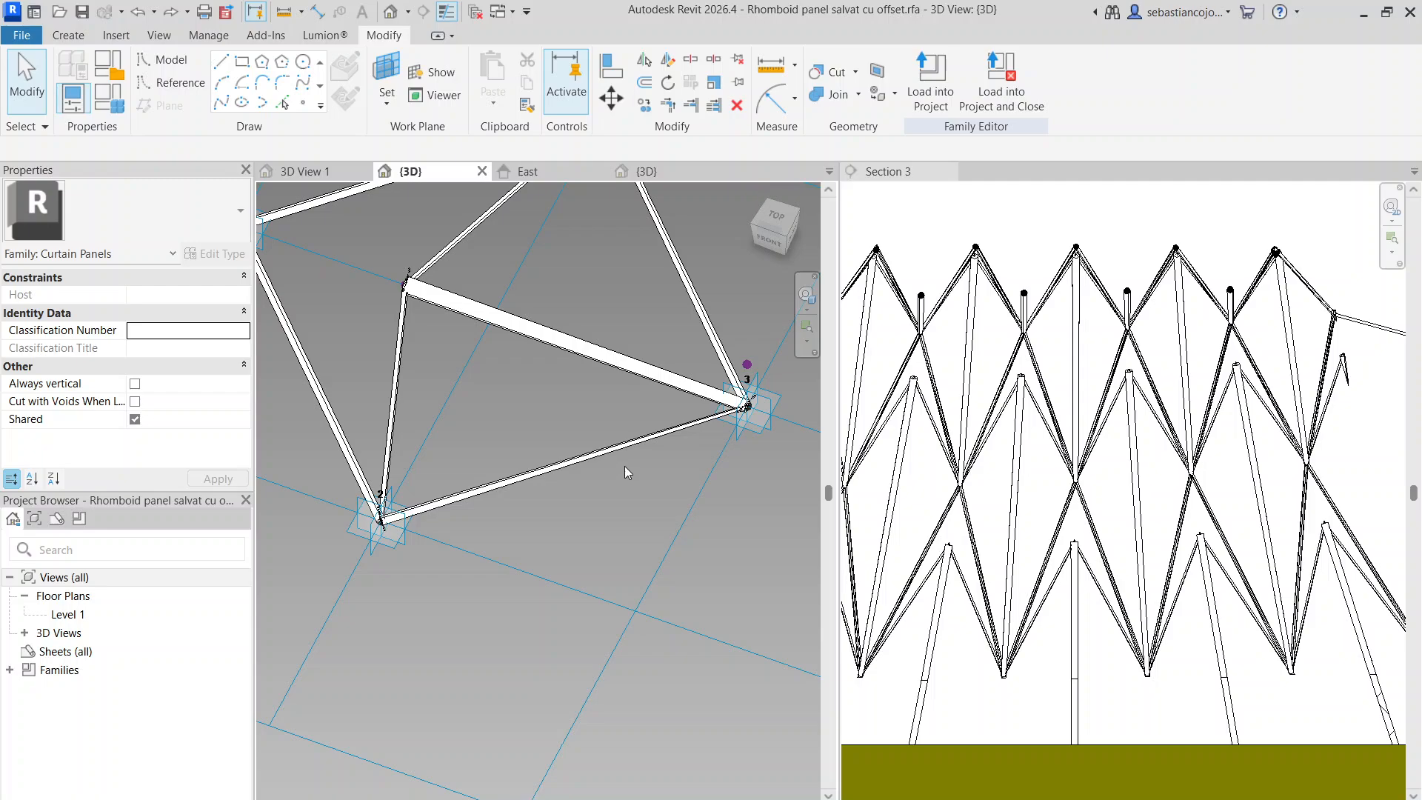
scroll(318, 202, "up", 4)
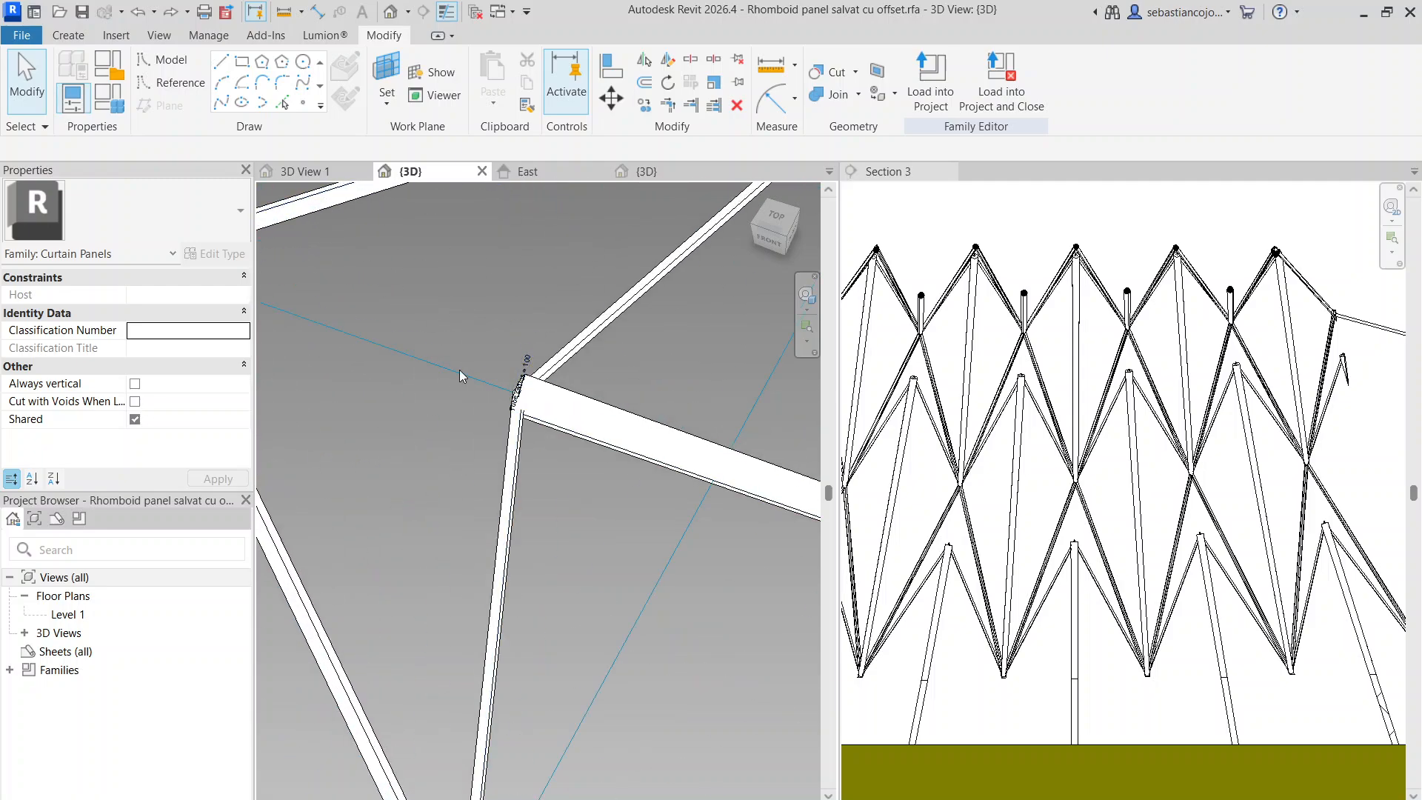
scroll(368, 270, "down", 5)
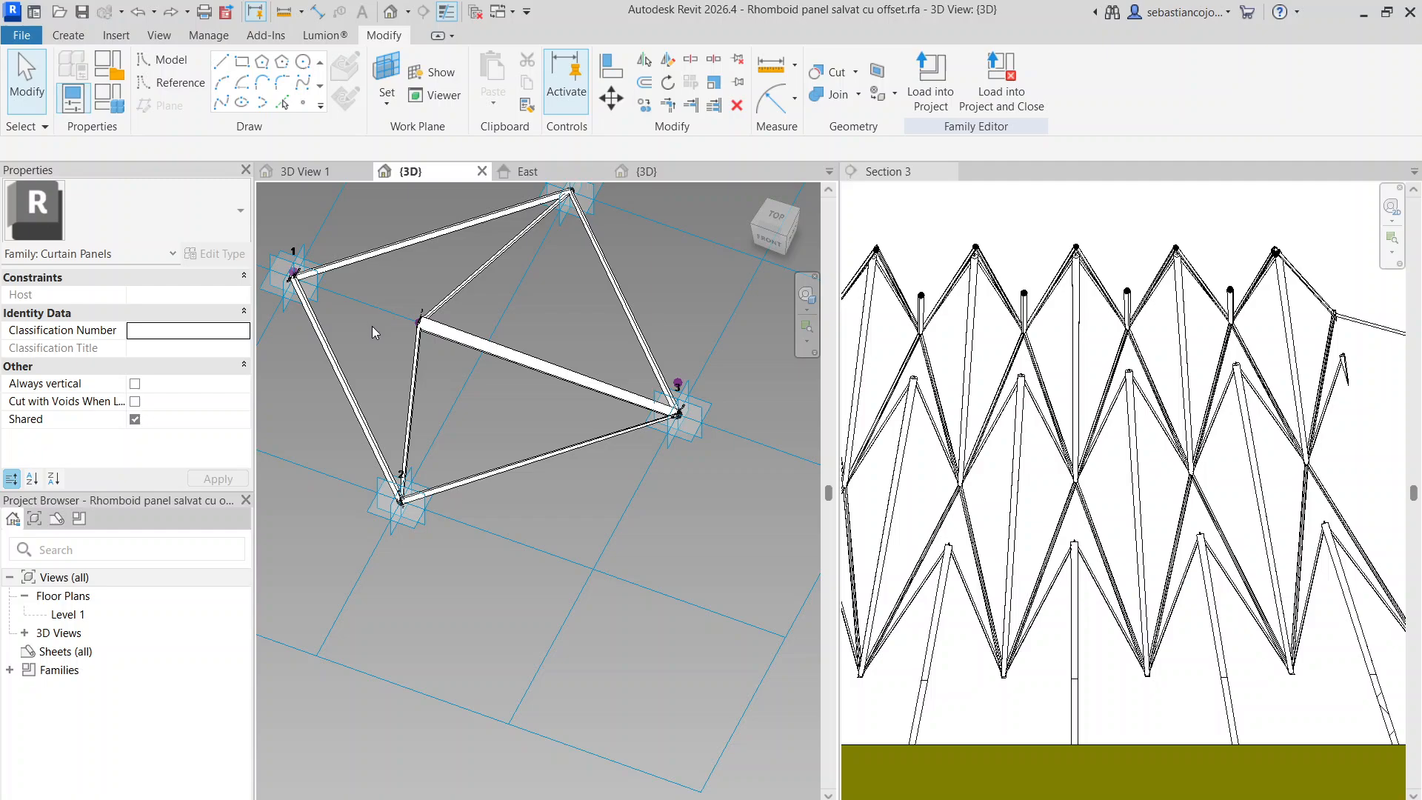
Examine the rhomboid panel's inner junction and the bars running from it to adaptive points 2, 3 and 4
middle_click_drag(372, 326, 448, 420)
scroll(442, 425, "up", 1)
left_click_drag(443, 426, 413, 358)
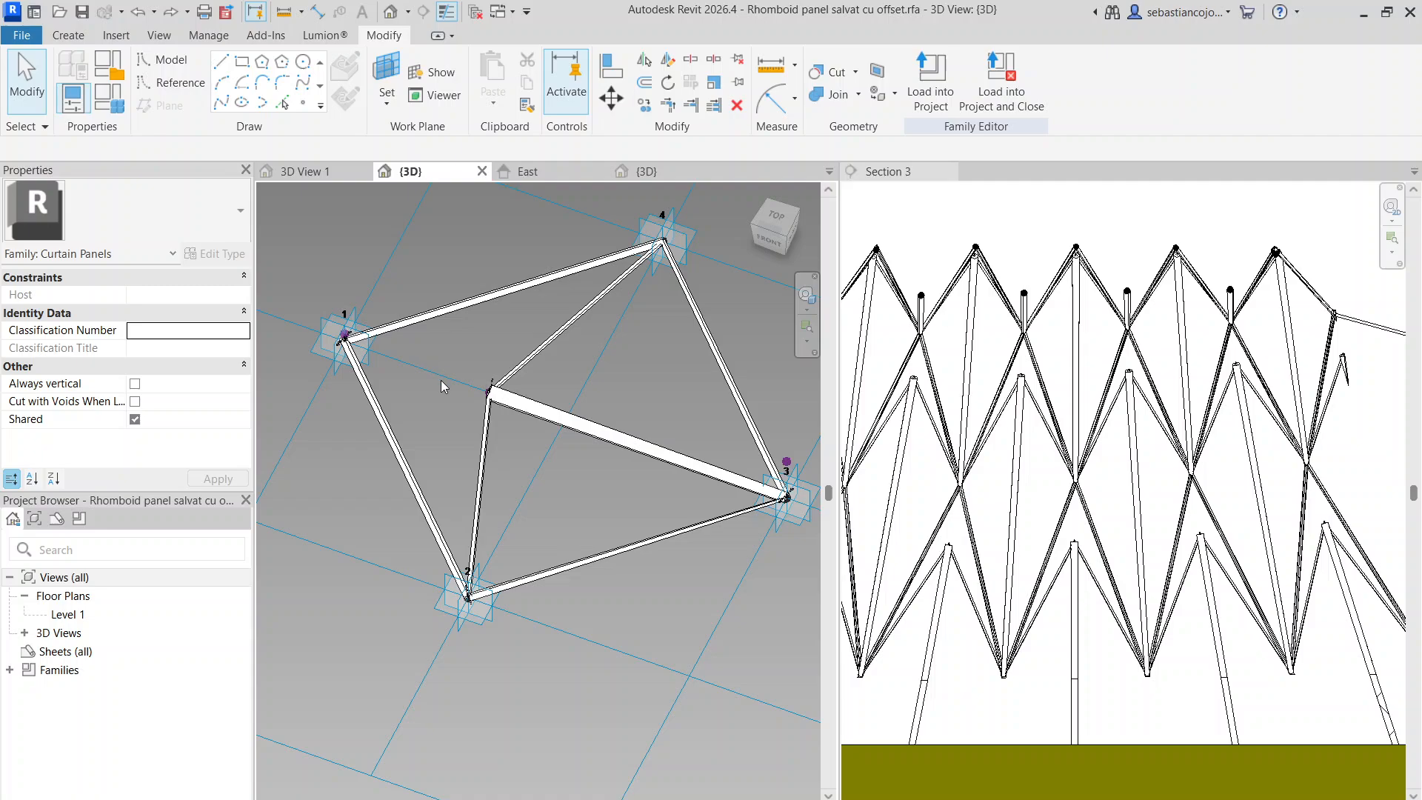
left_click_drag(415, 347, 417, 346)
scroll(449, 442, "up", 4)
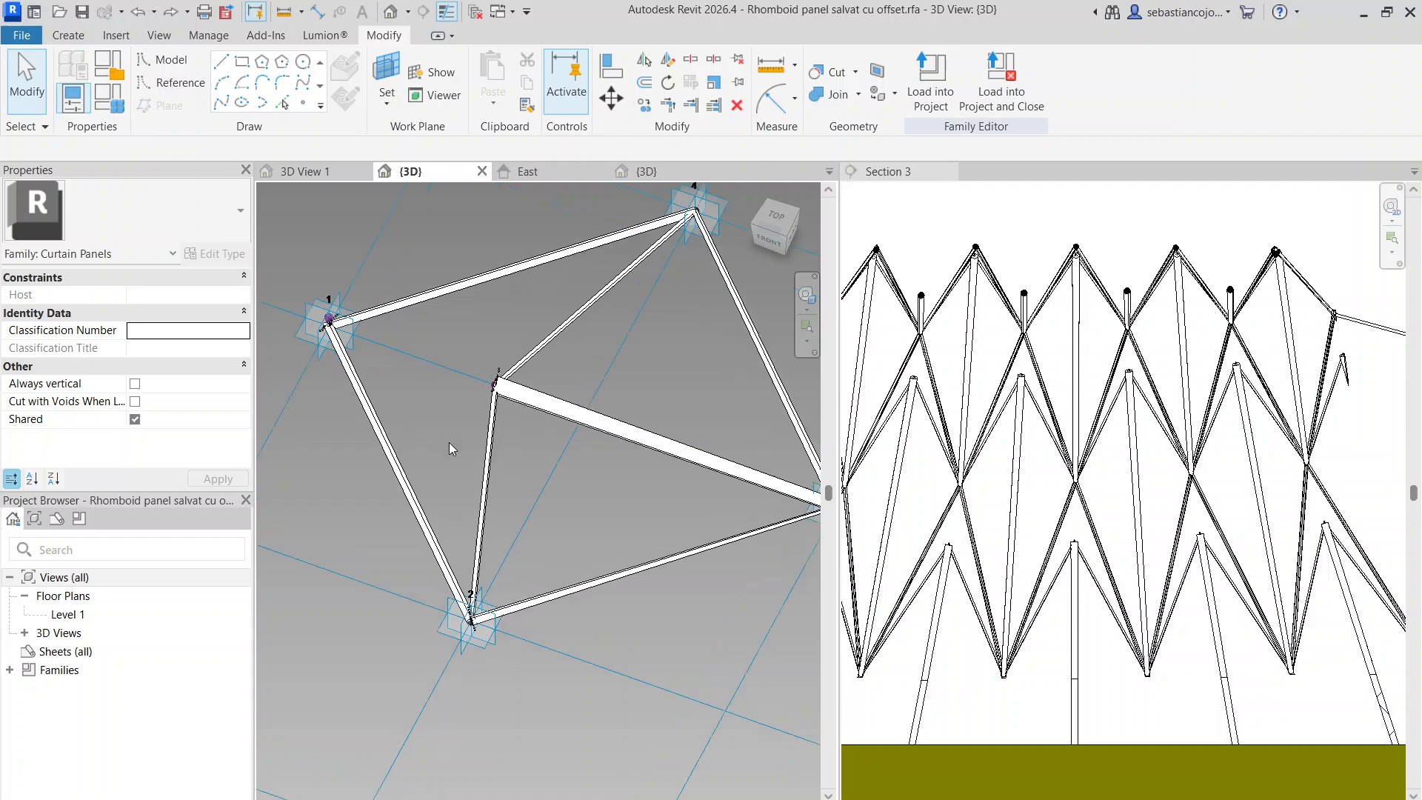
scroll(460, 375, "down", 5)
left_click(485, 426)
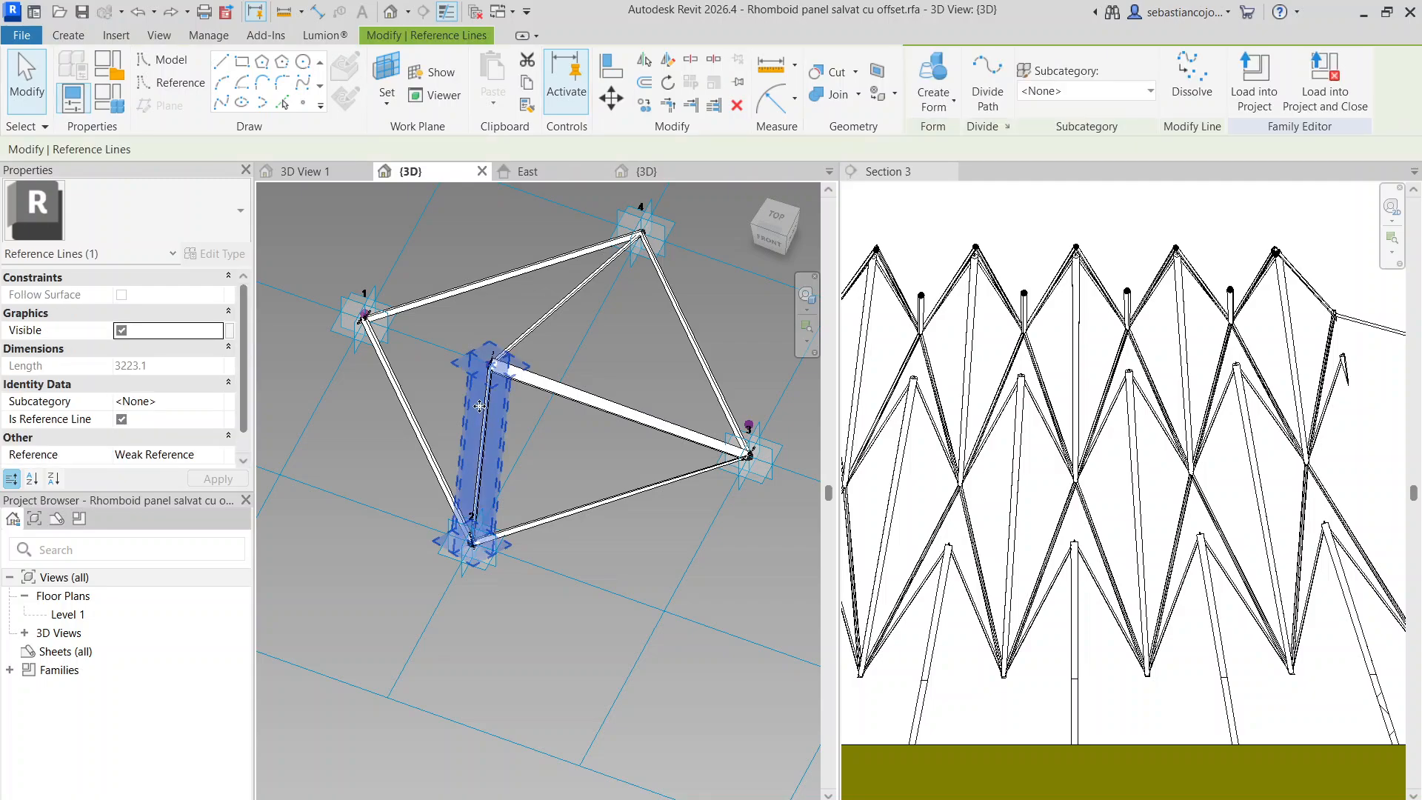
scroll(507, 389, "up", 4)
left_click(551, 440)
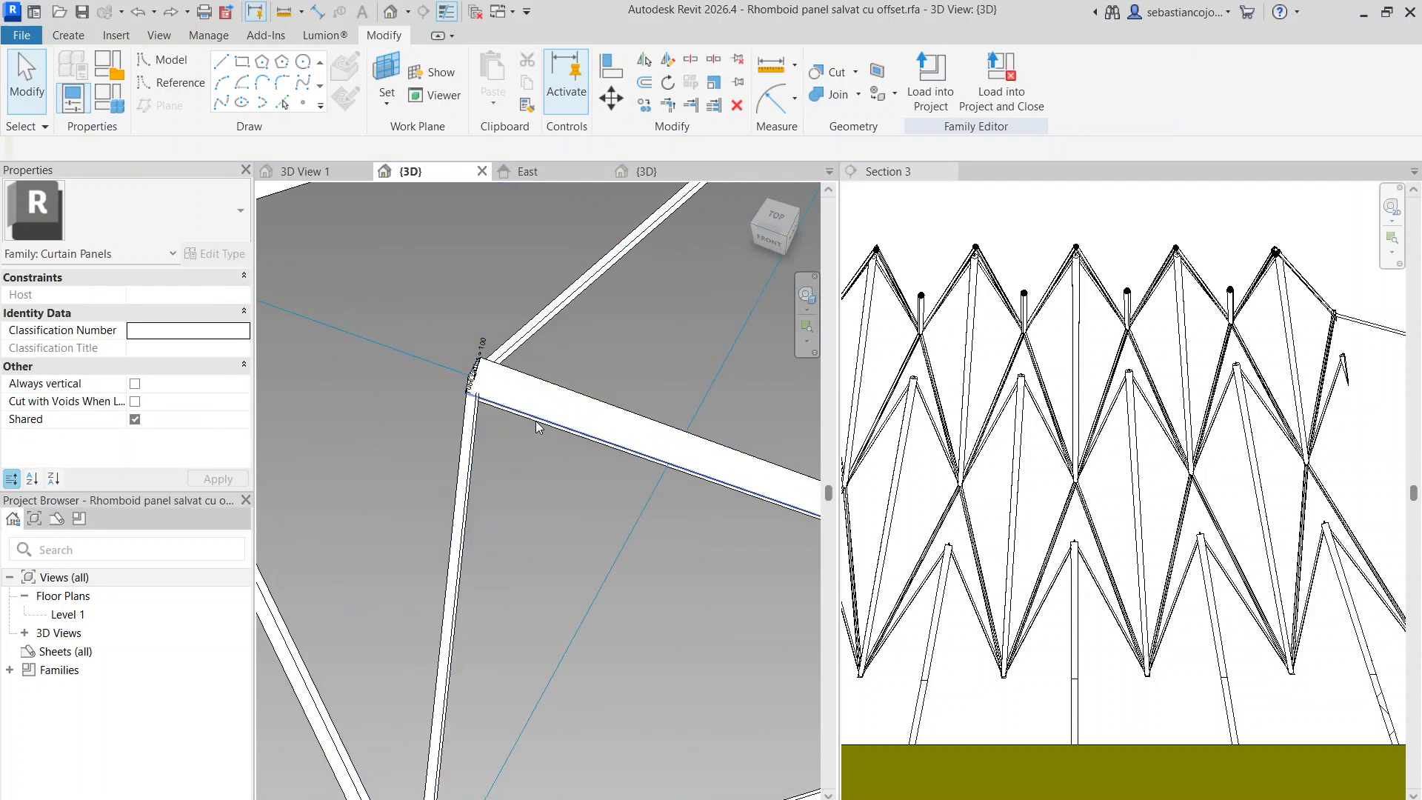
scroll(548, 437, "down", 3)
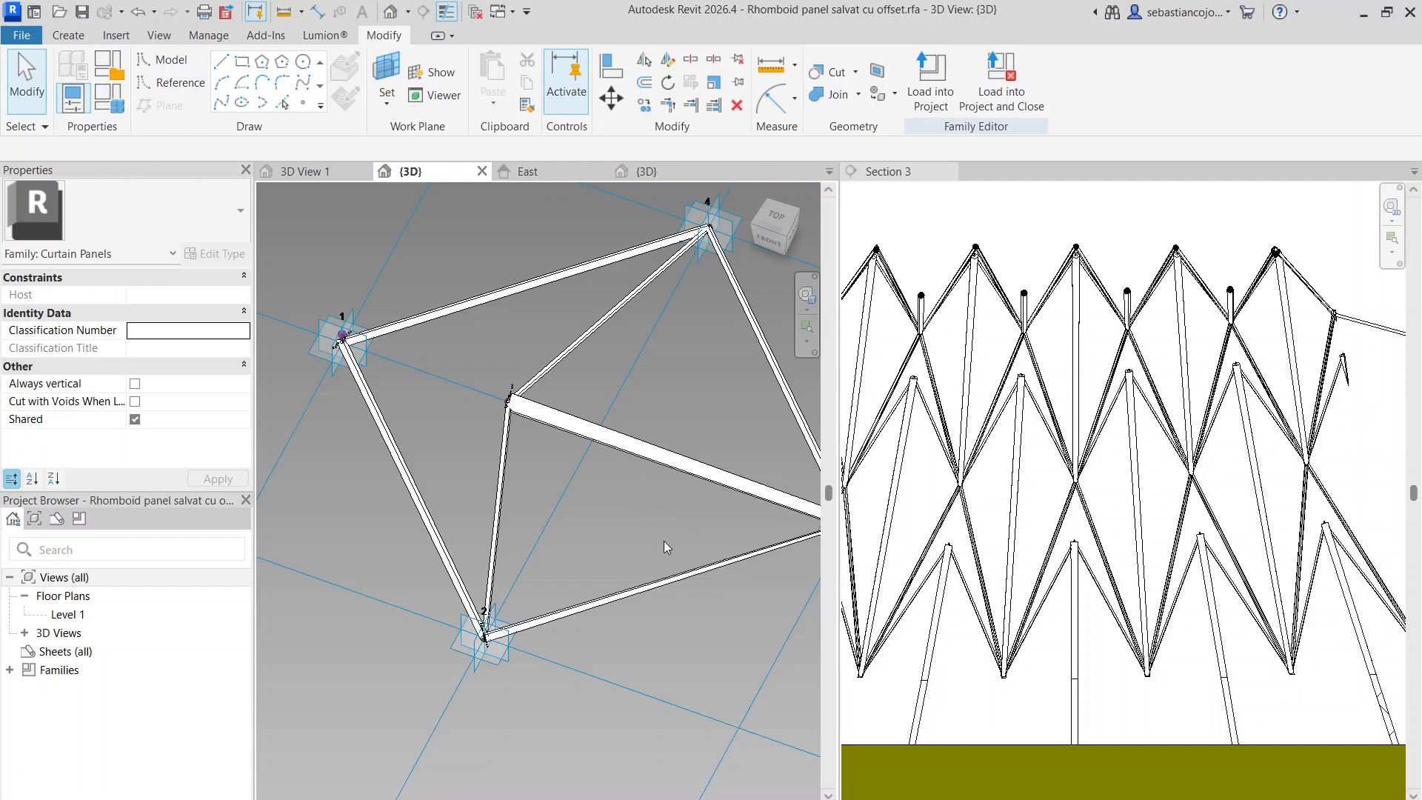
left_click(628, 421)
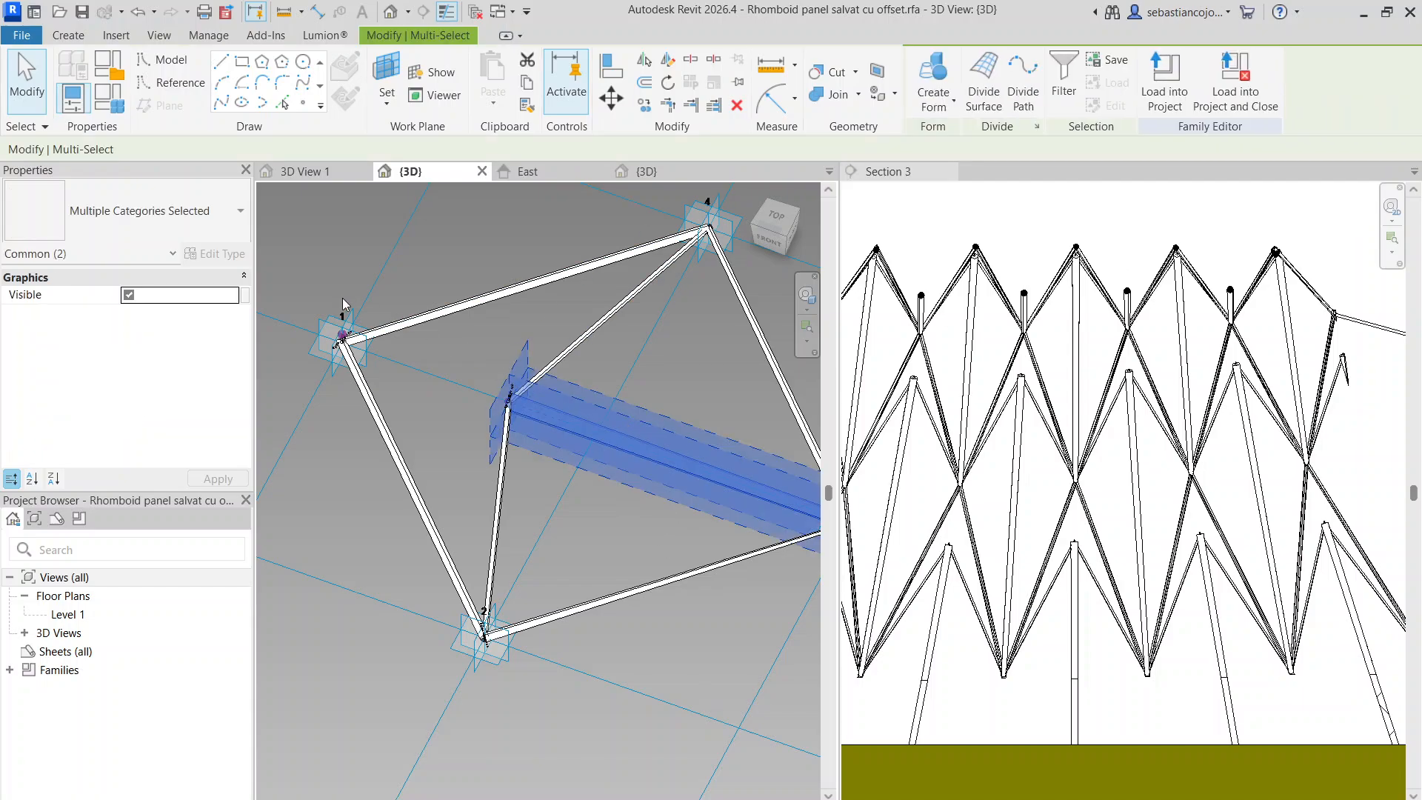
scroll(343, 304, "down", 1)
key("Escape")
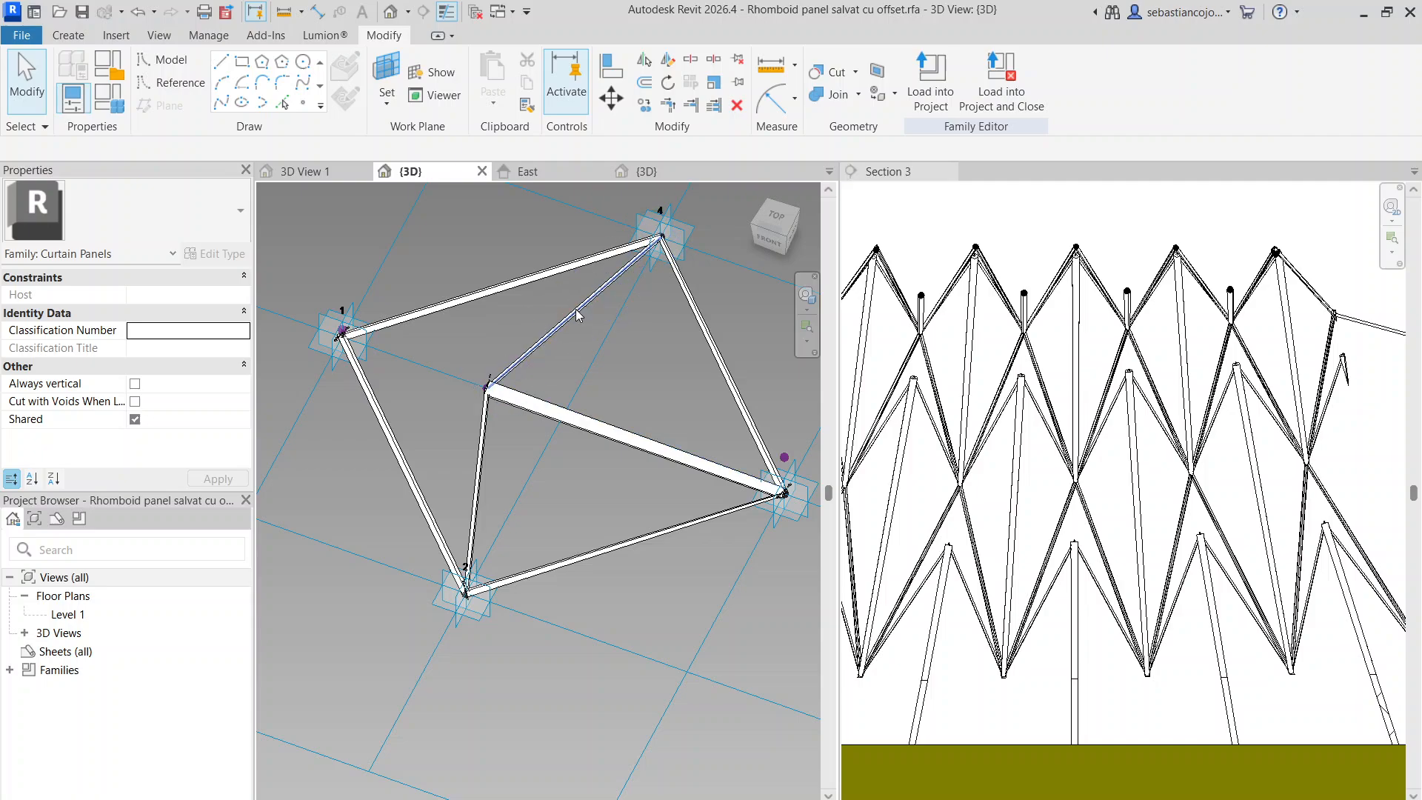
scroll(577, 315, "down", 3)
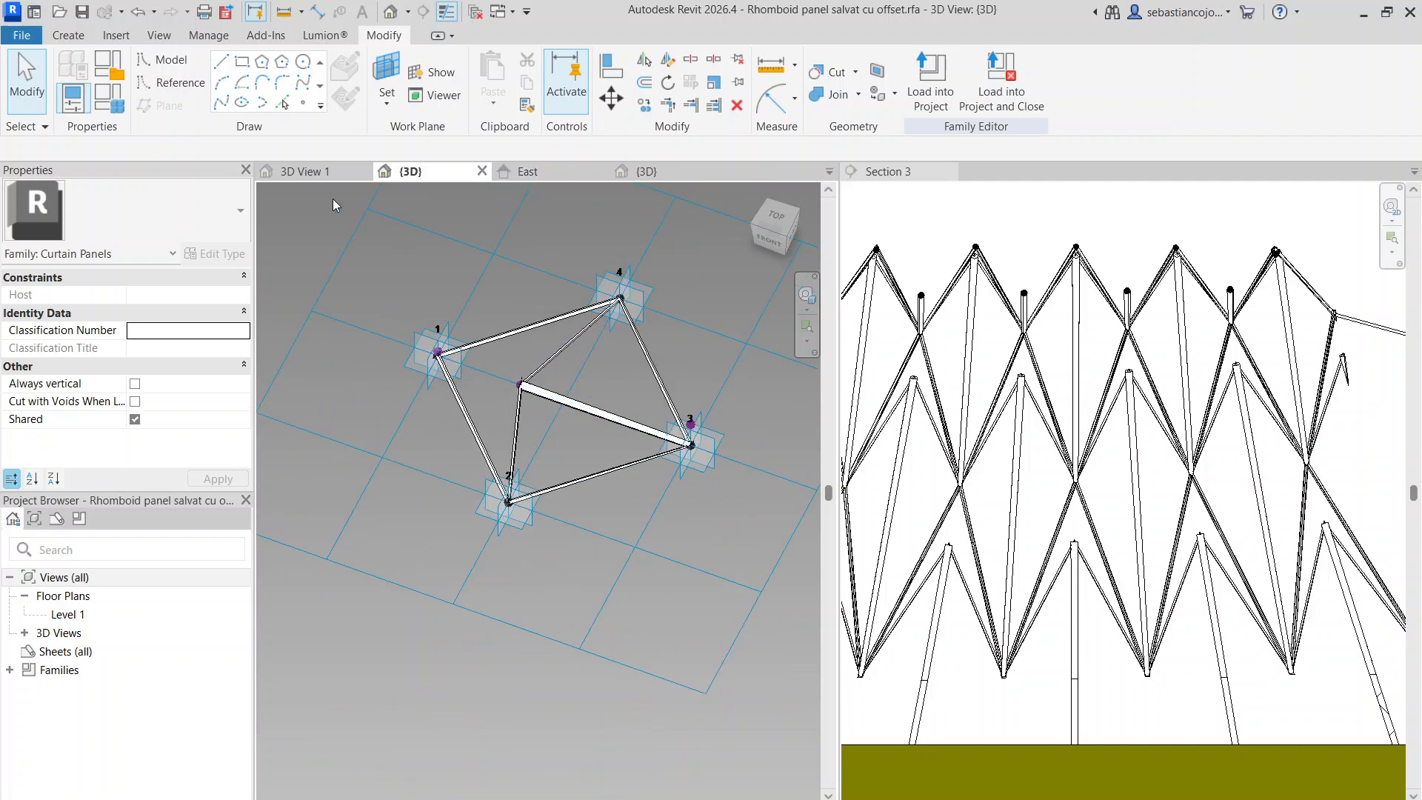
Load the rhomboid panel family into Massing family pavilion.rfa and open the massing's default 3D view
left_click(931, 82)
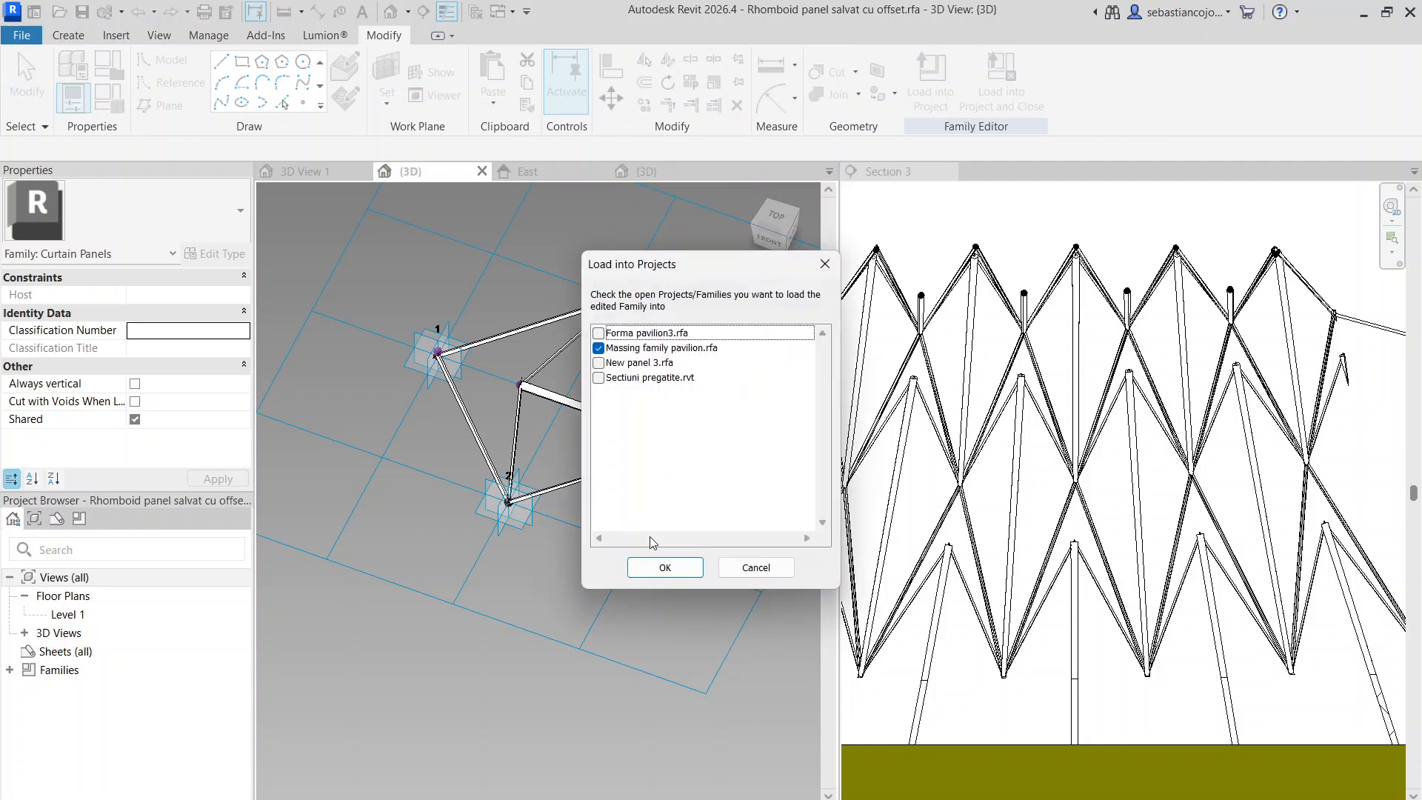
left_click(656, 569)
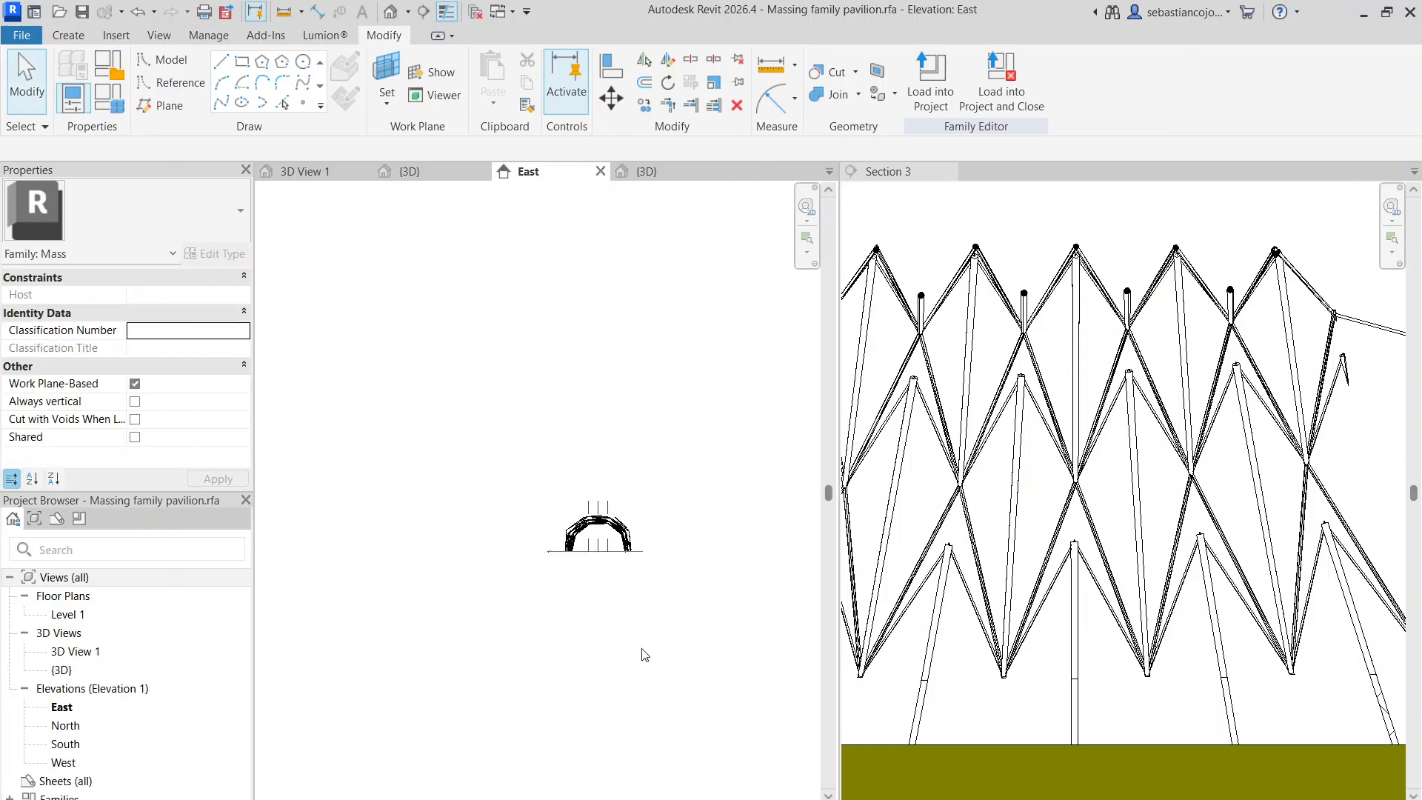
scroll(567, 518, "up", 4)
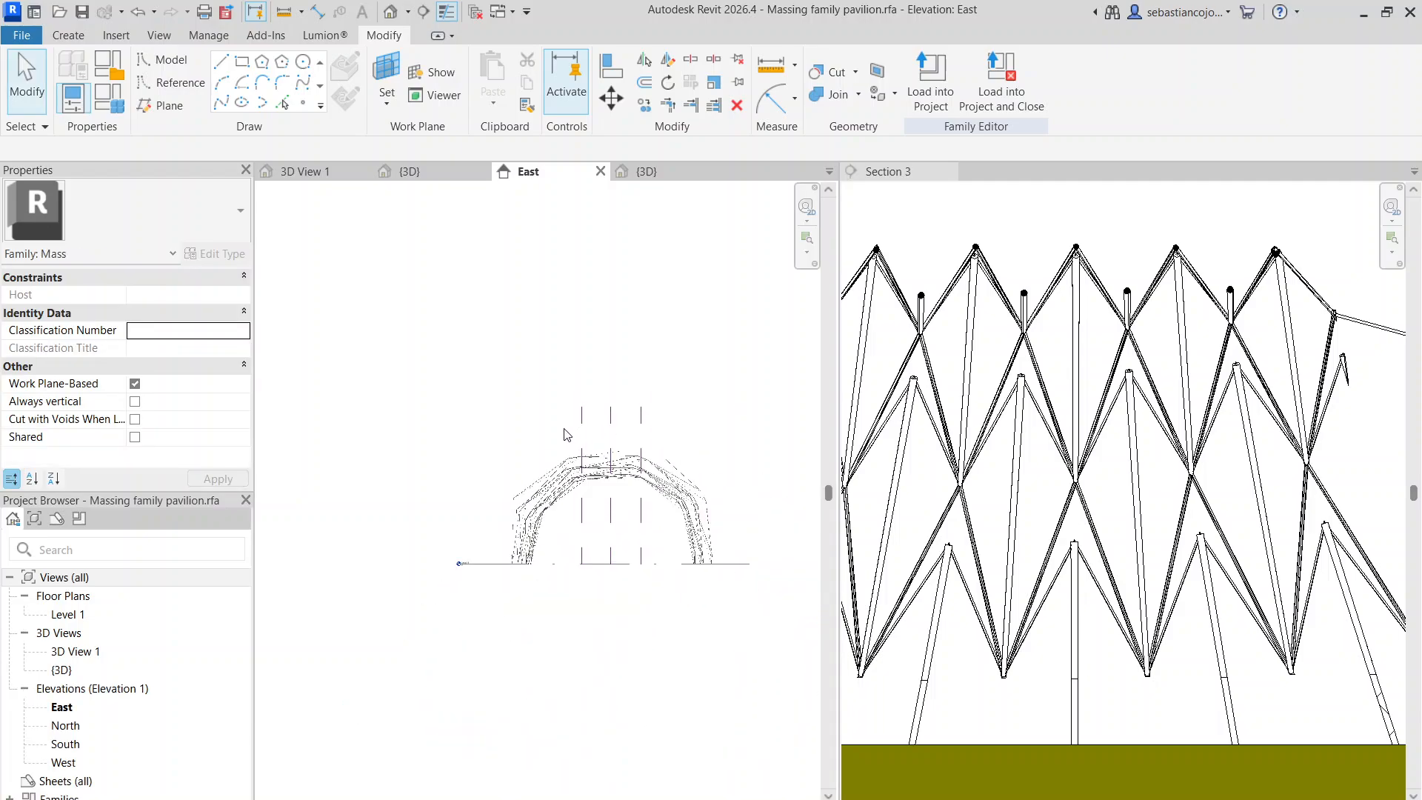
middle_click_drag(566, 530, 603, 597)
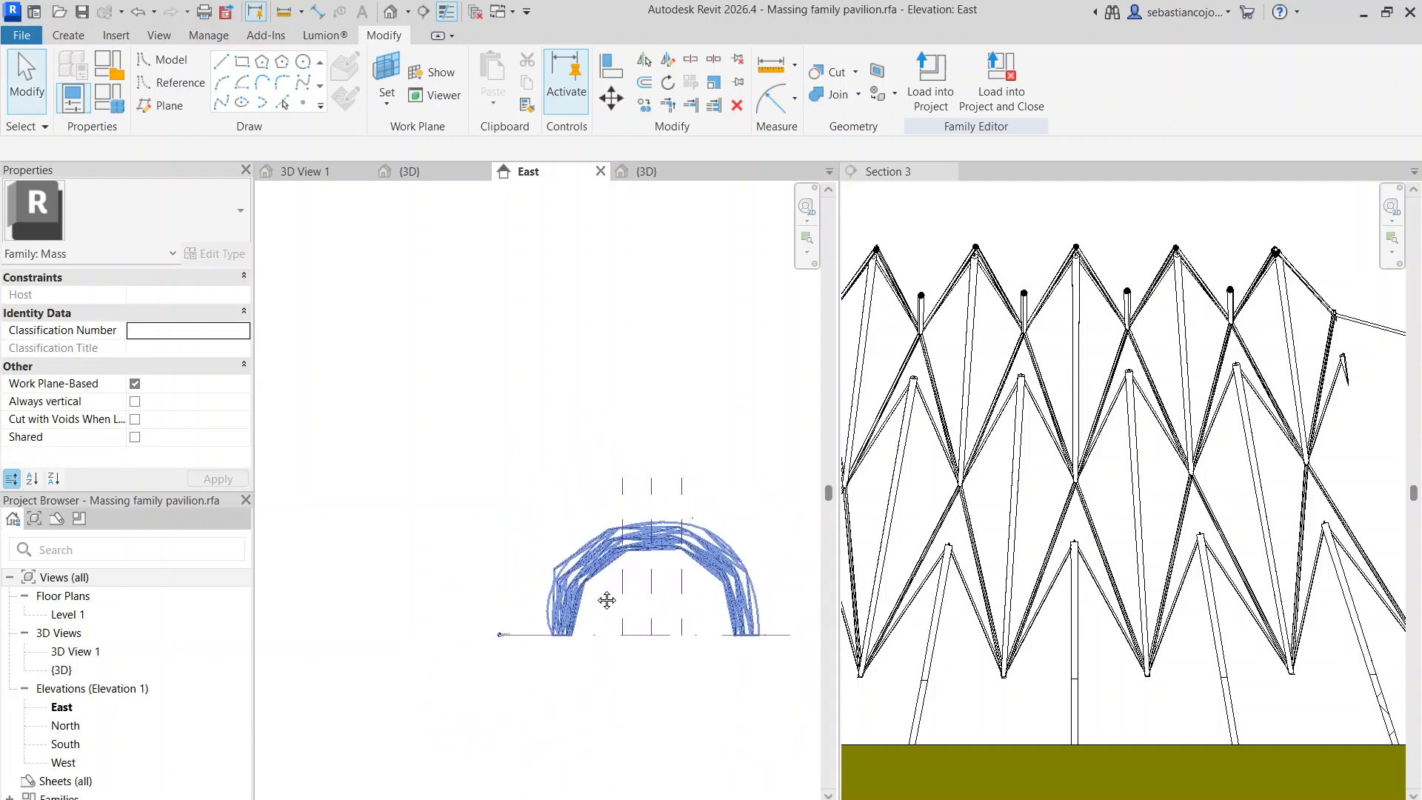
left_click(392, 17)
scroll(518, 330, "down", 3)
Apply the Rhomboid panel salvat cu offset type to the pavilion's divided surface
left_click(516, 330)
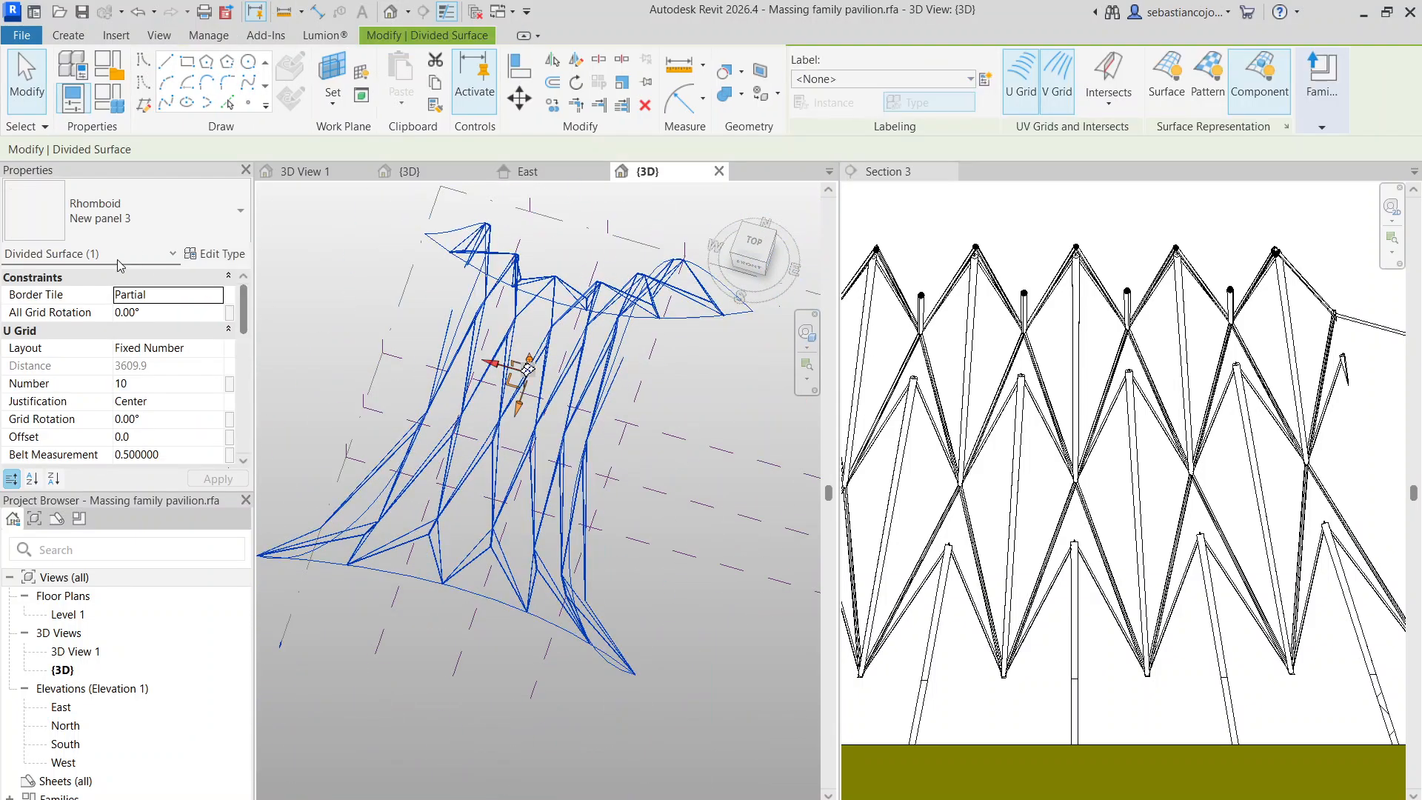
left_click(144, 235)
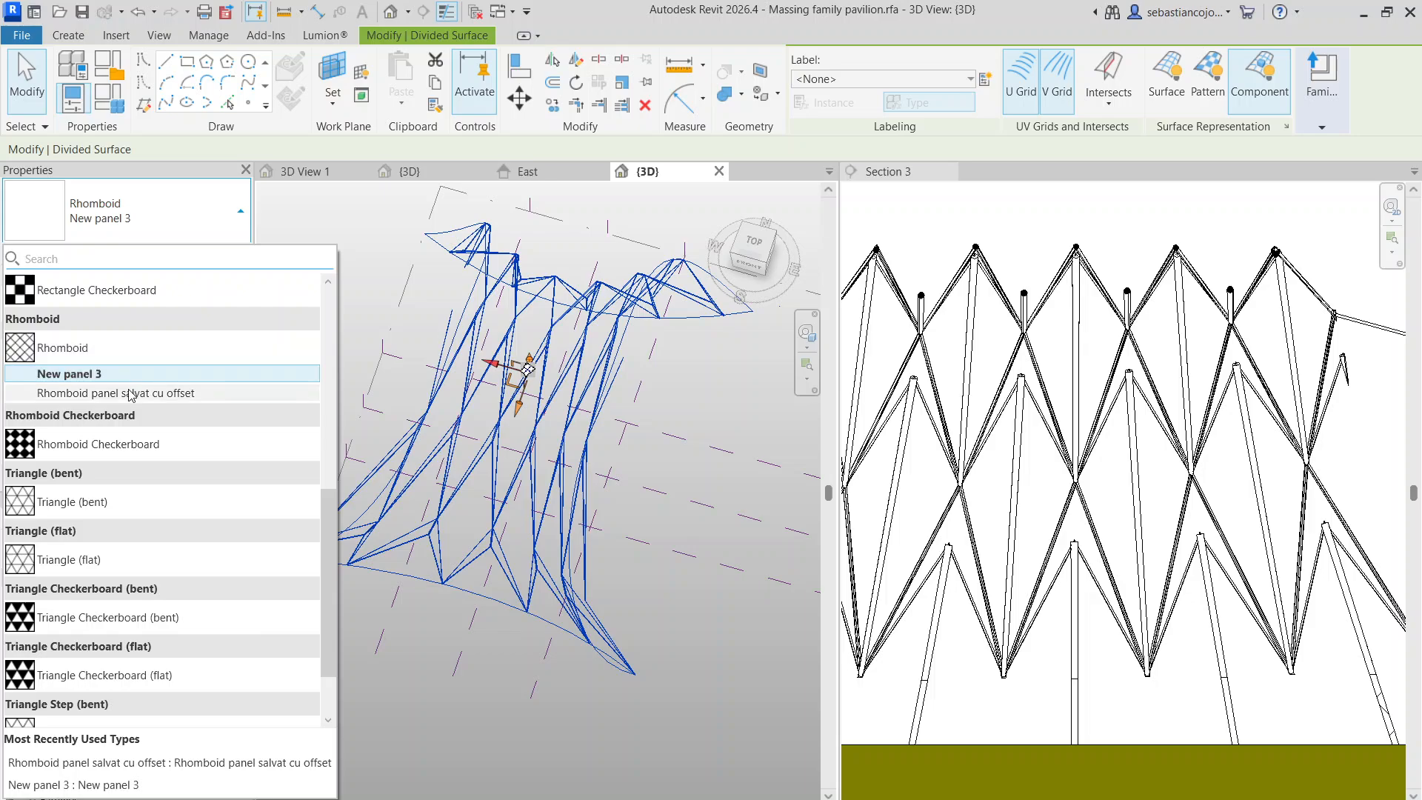
left_click(131, 395)
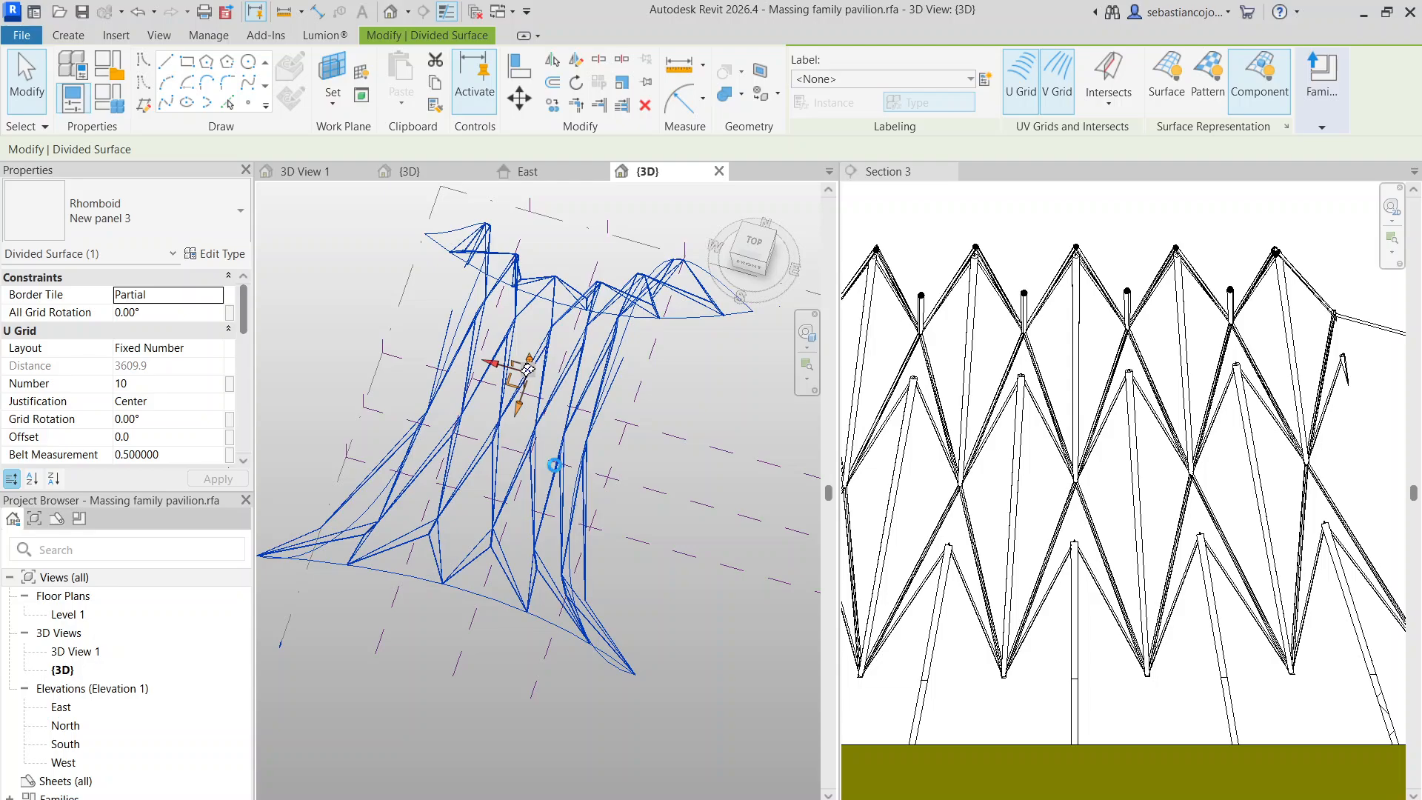
scroll(500, 530, "up", 3)
left_click(452, 692)
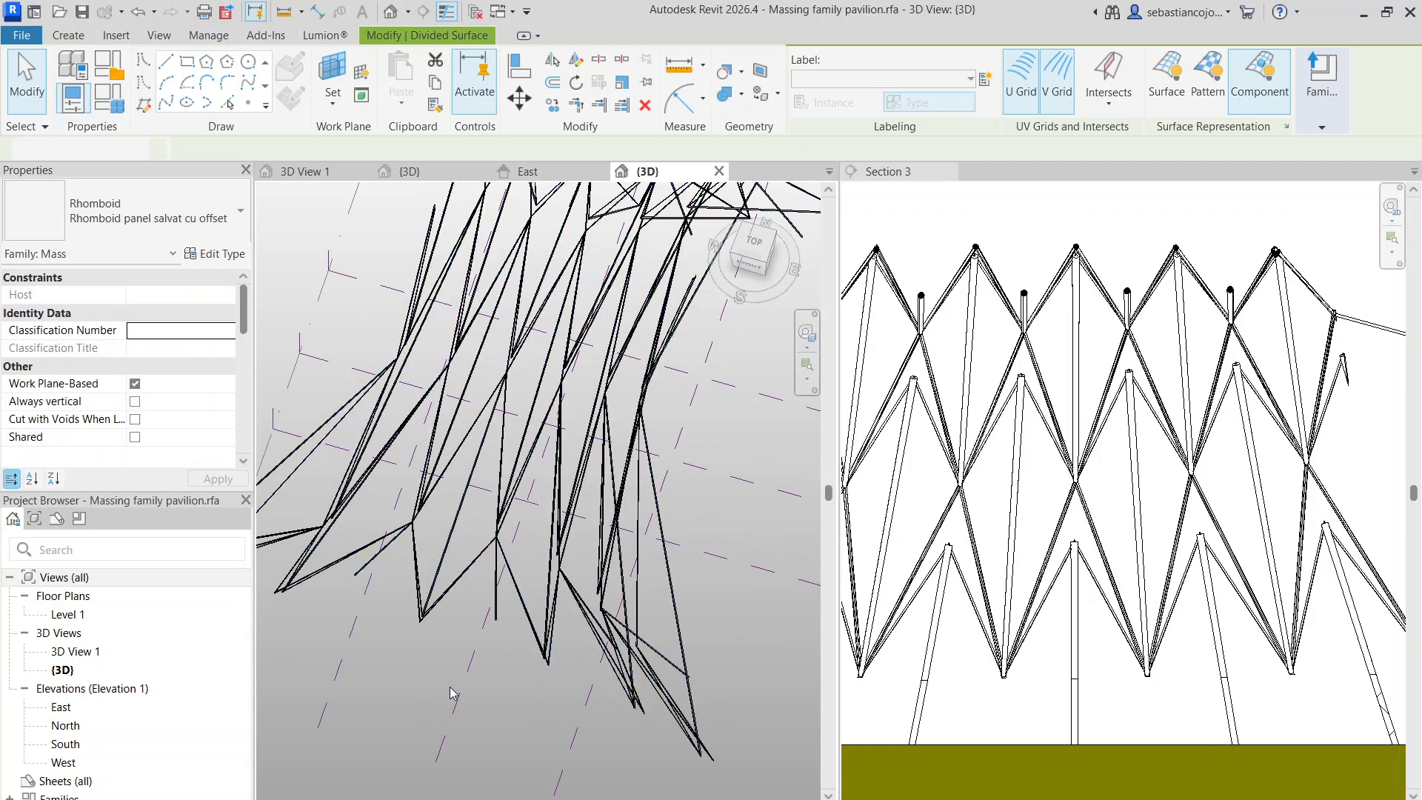
Examine from several angles how the offset panel's bars meet at the junctions across the pavilion surface
scroll(520, 431, "down", 2)
scroll(520, 426, "down", 1)
scroll(494, 435, "up", 3)
middle_click_drag(506, 462, 573, 235, "shift")
scroll(578, 362, "down", 3)
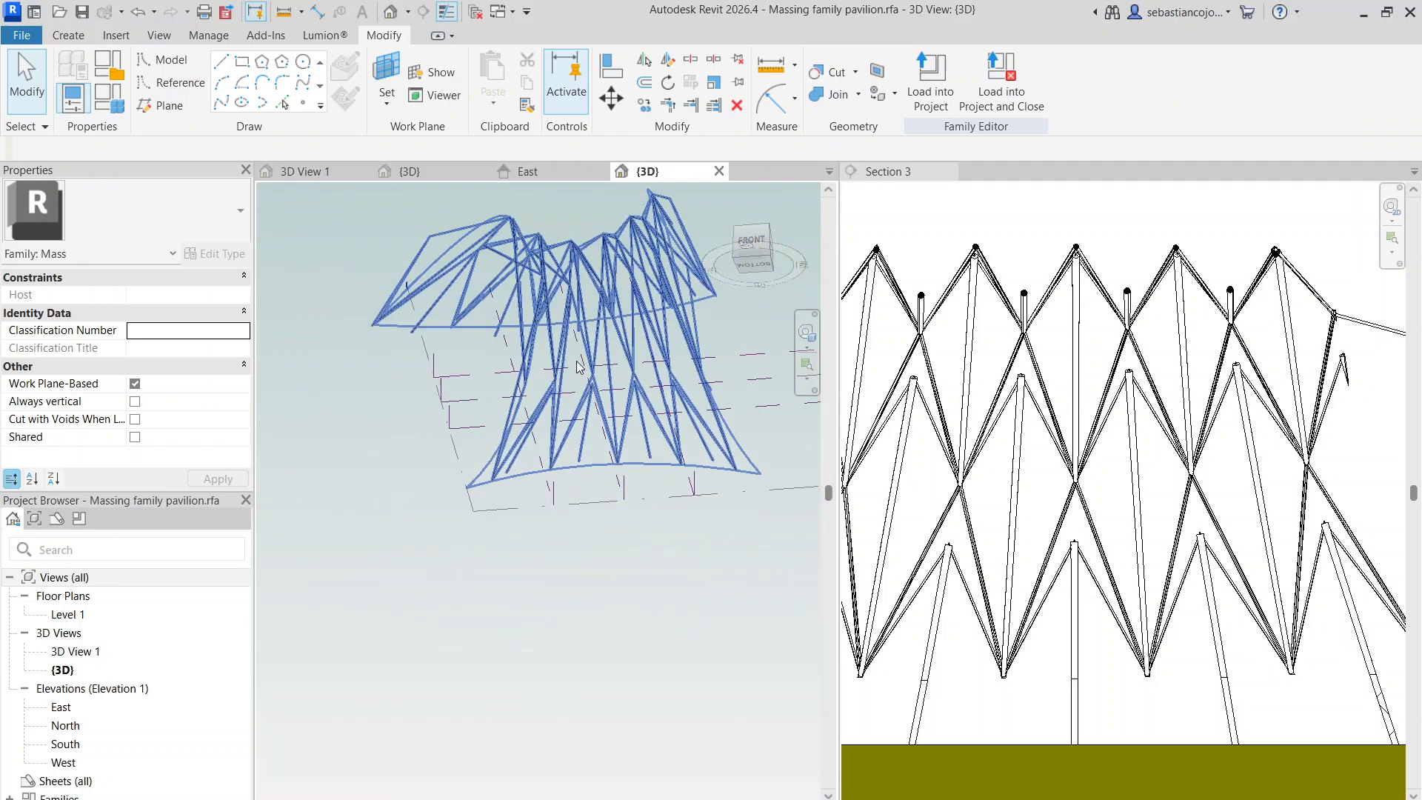
middle_click_drag(609, 403, 581, 517, "shift")
left_click(553, 518)
scroll(519, 398, "up", 5)
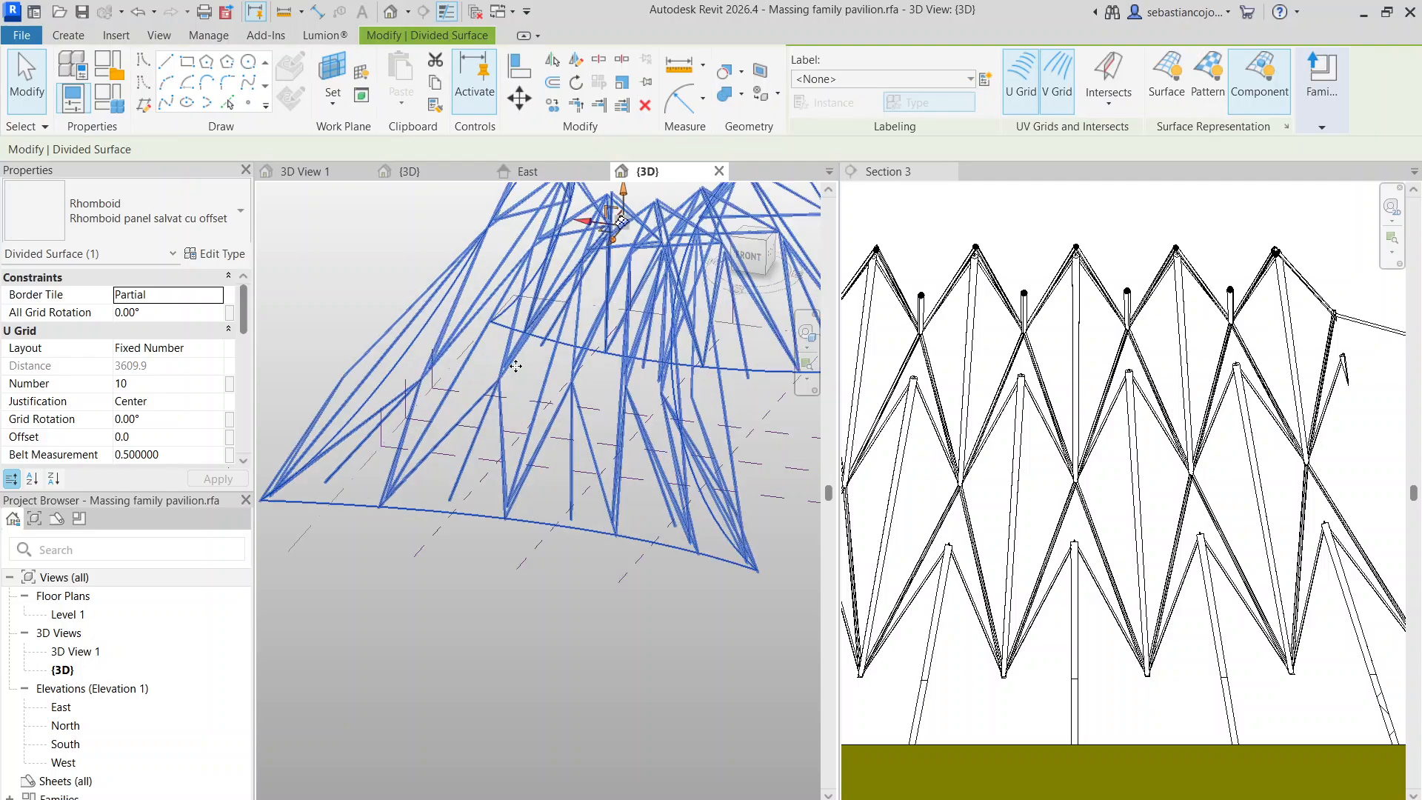
scroll(519, 398, "up", 2)
scroll(532, 429, "down", 4)
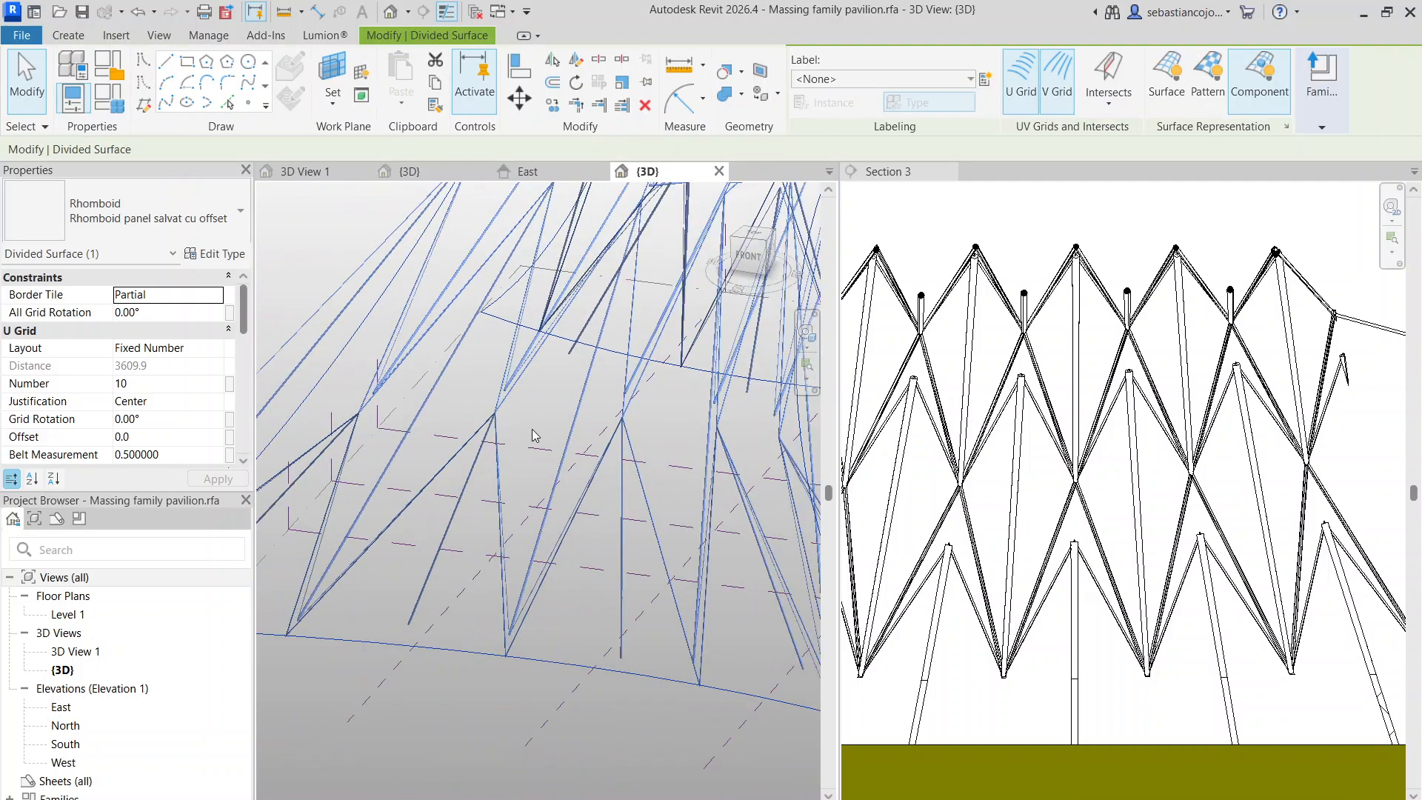
key("Escape")
scroll(514, 359, "up", 4)
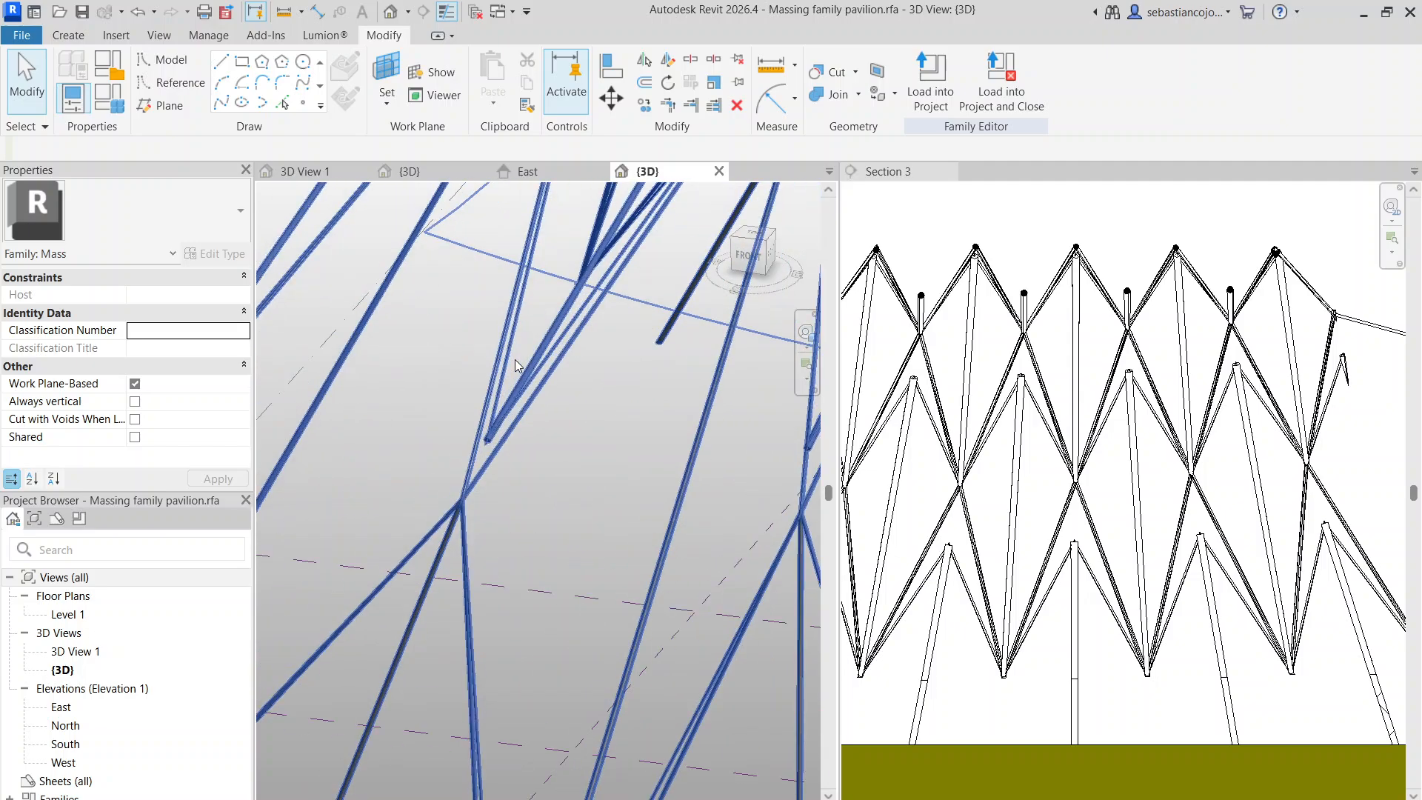
scroll(554, 476, "down", 3)
middle_click_drag(565, 486, 548, 540, "shift")
scroll(554, 548, "up", 5)
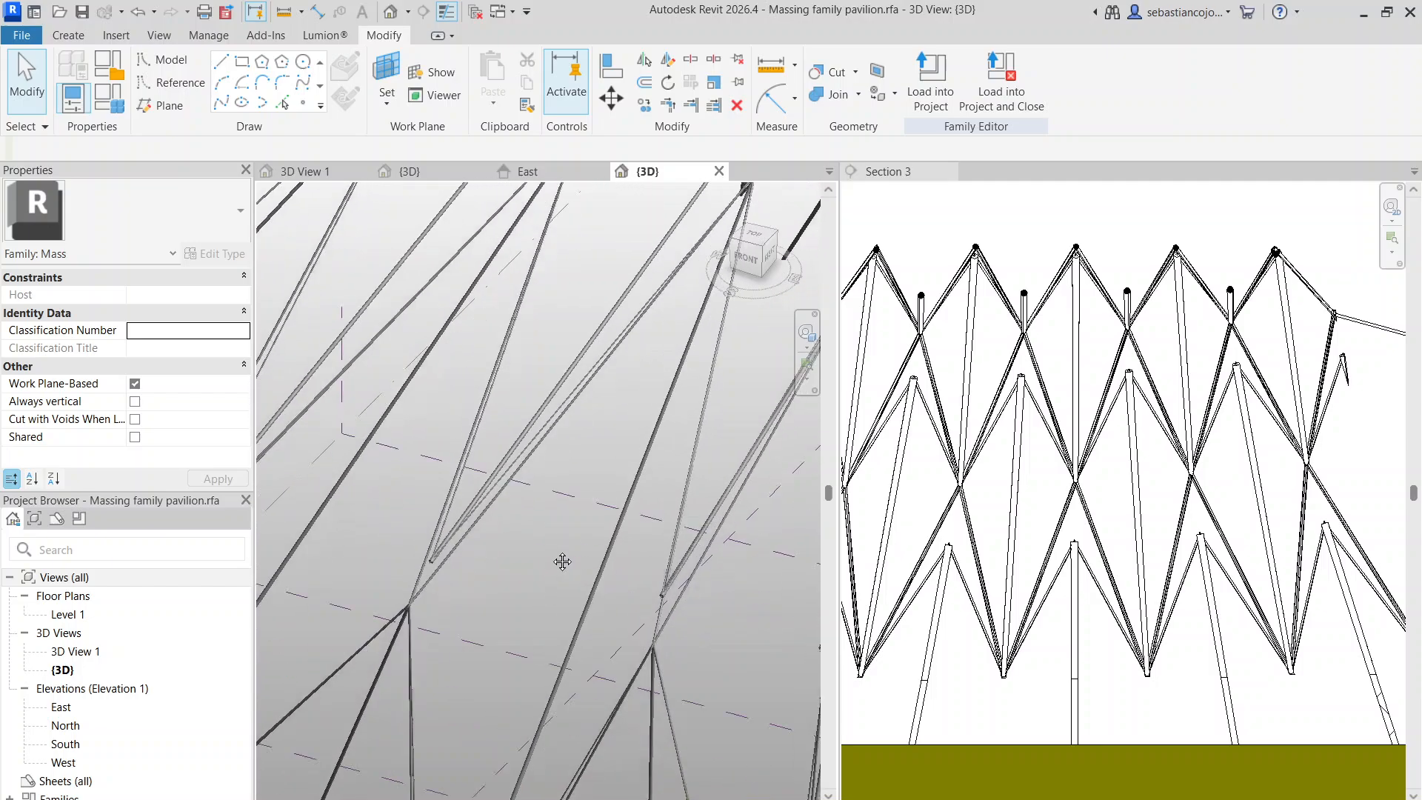
scroll(532, 451, "down", 5)
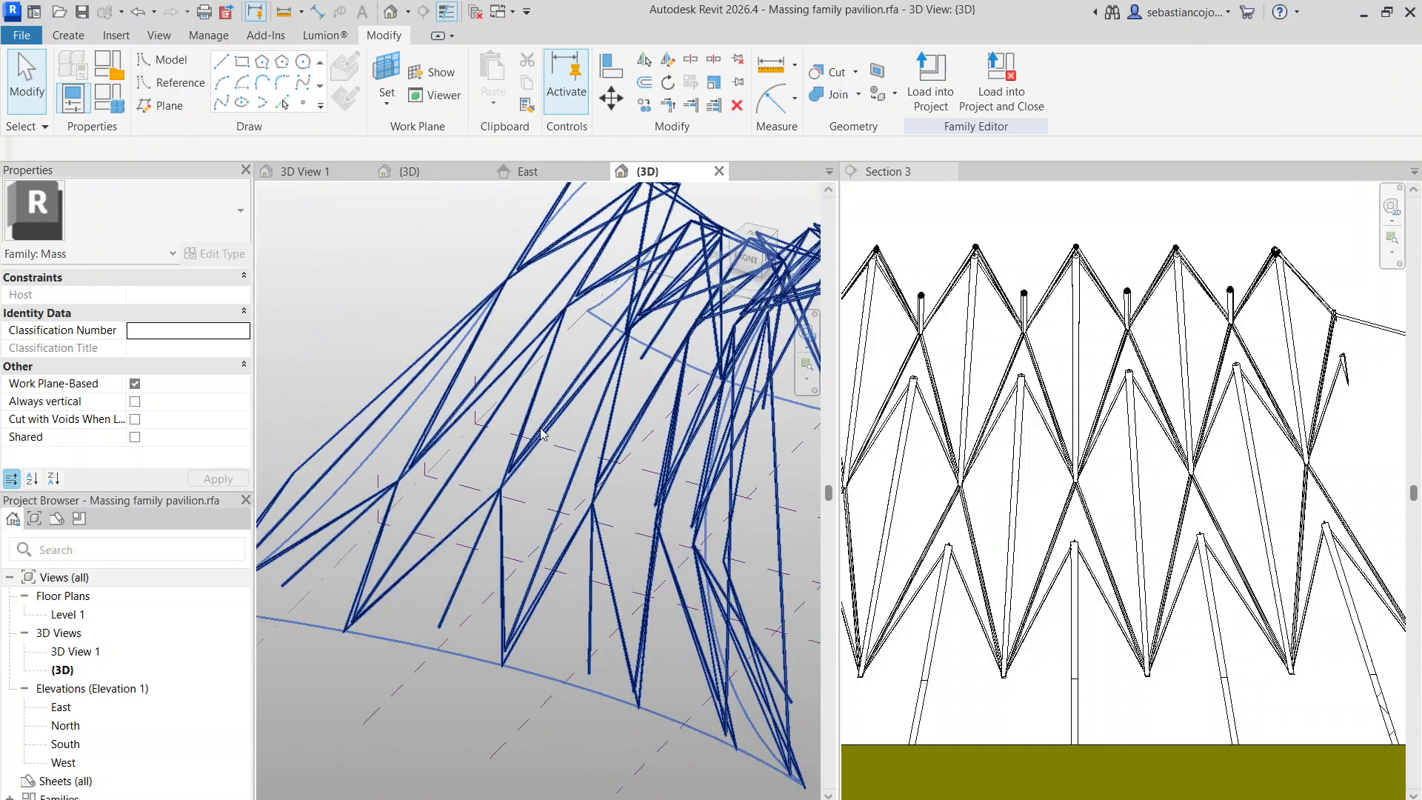
scroll(556, 420, "down", 4)
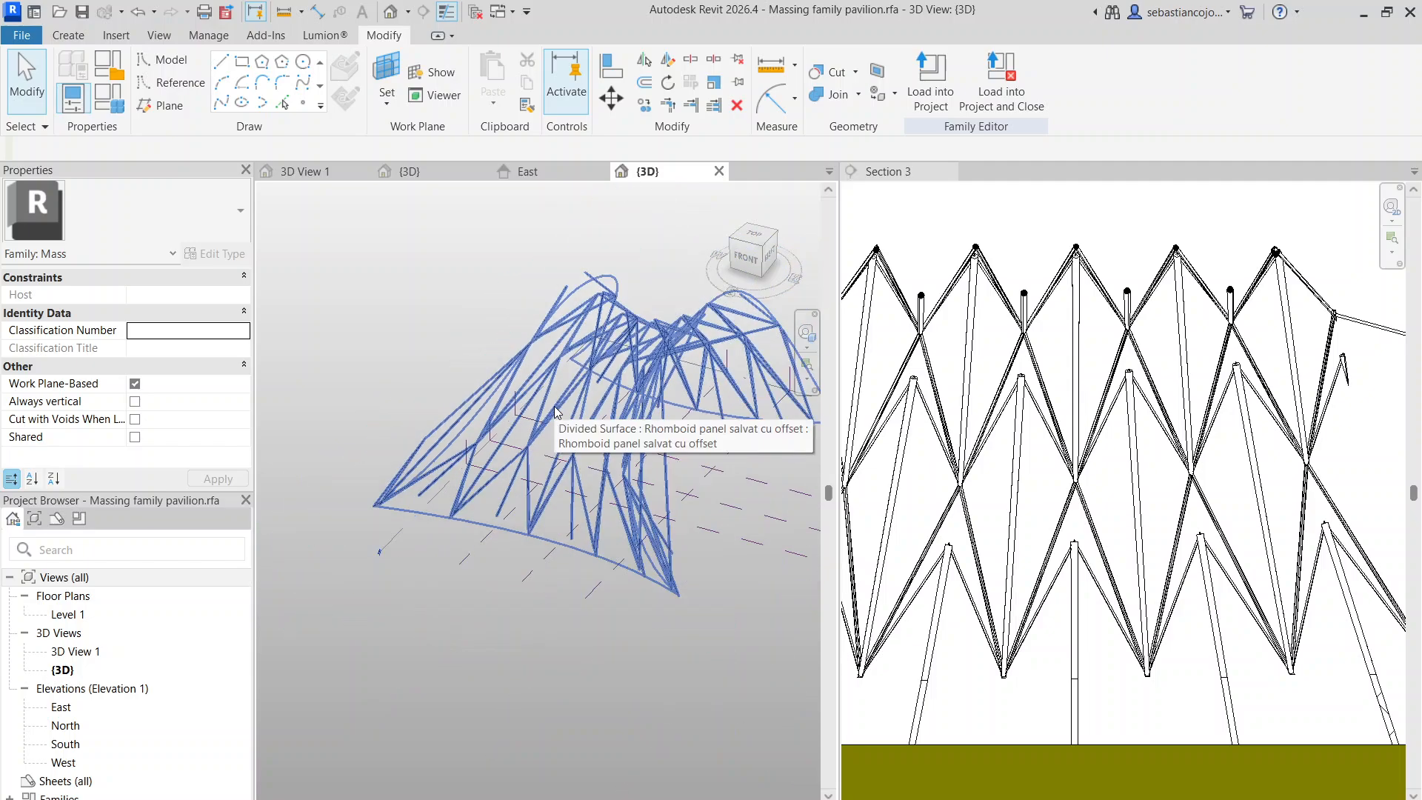
Switch the divided surface's rhomboid panel type to New panel 3 and check its bar junctions
scroll(567, 422, "up", 4)
left_click(570, 422)
scroll(570, 422, "up", 5)
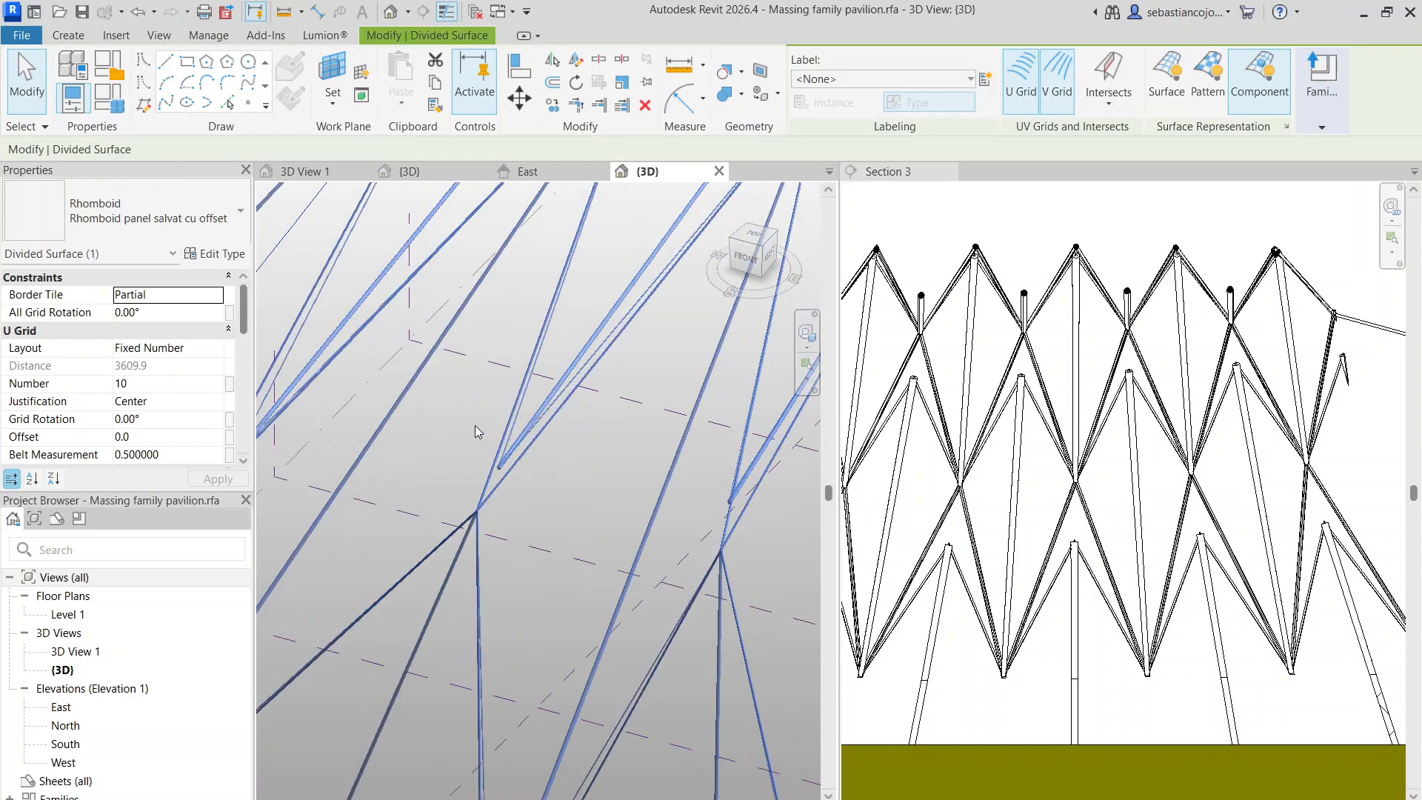
left_click(144, 223)
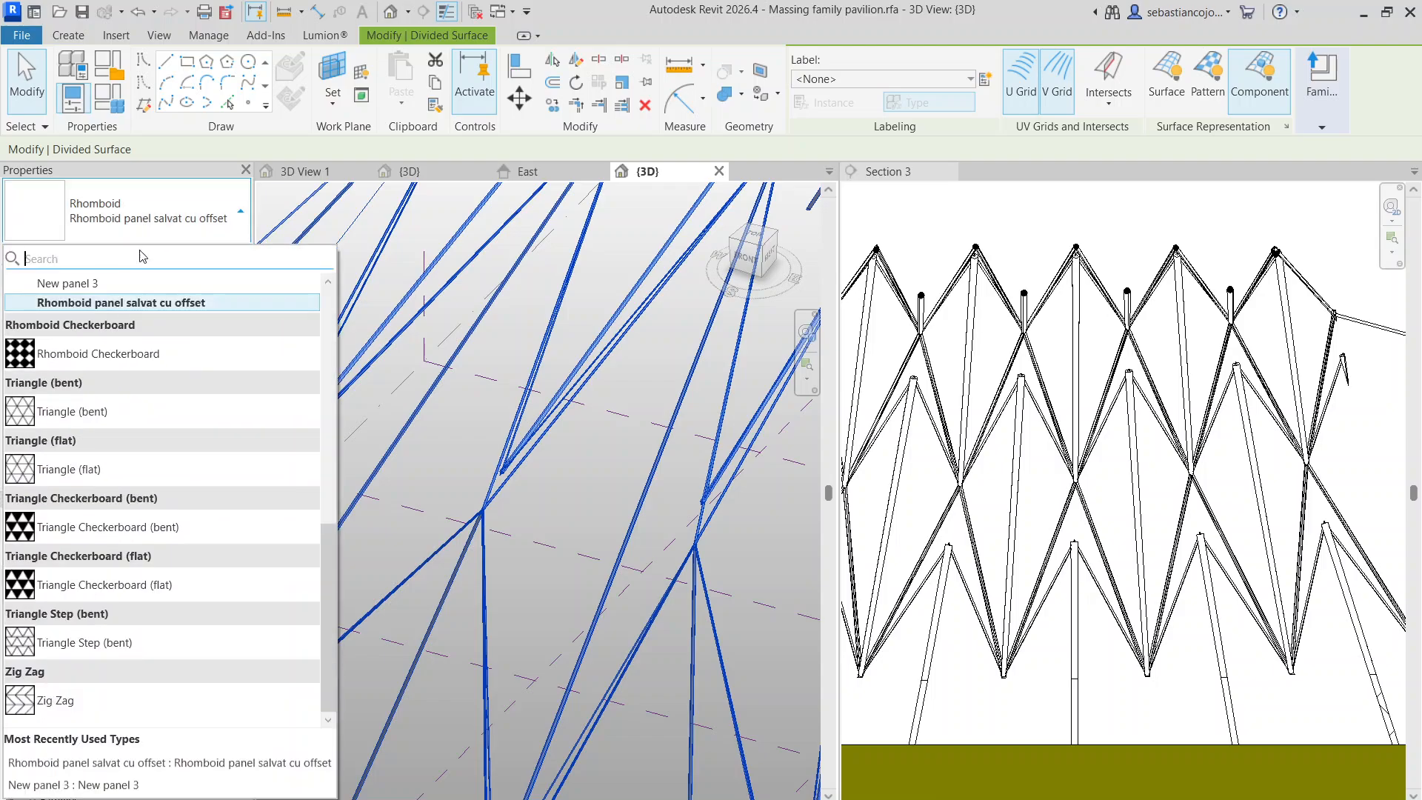
left_click(136, 284)
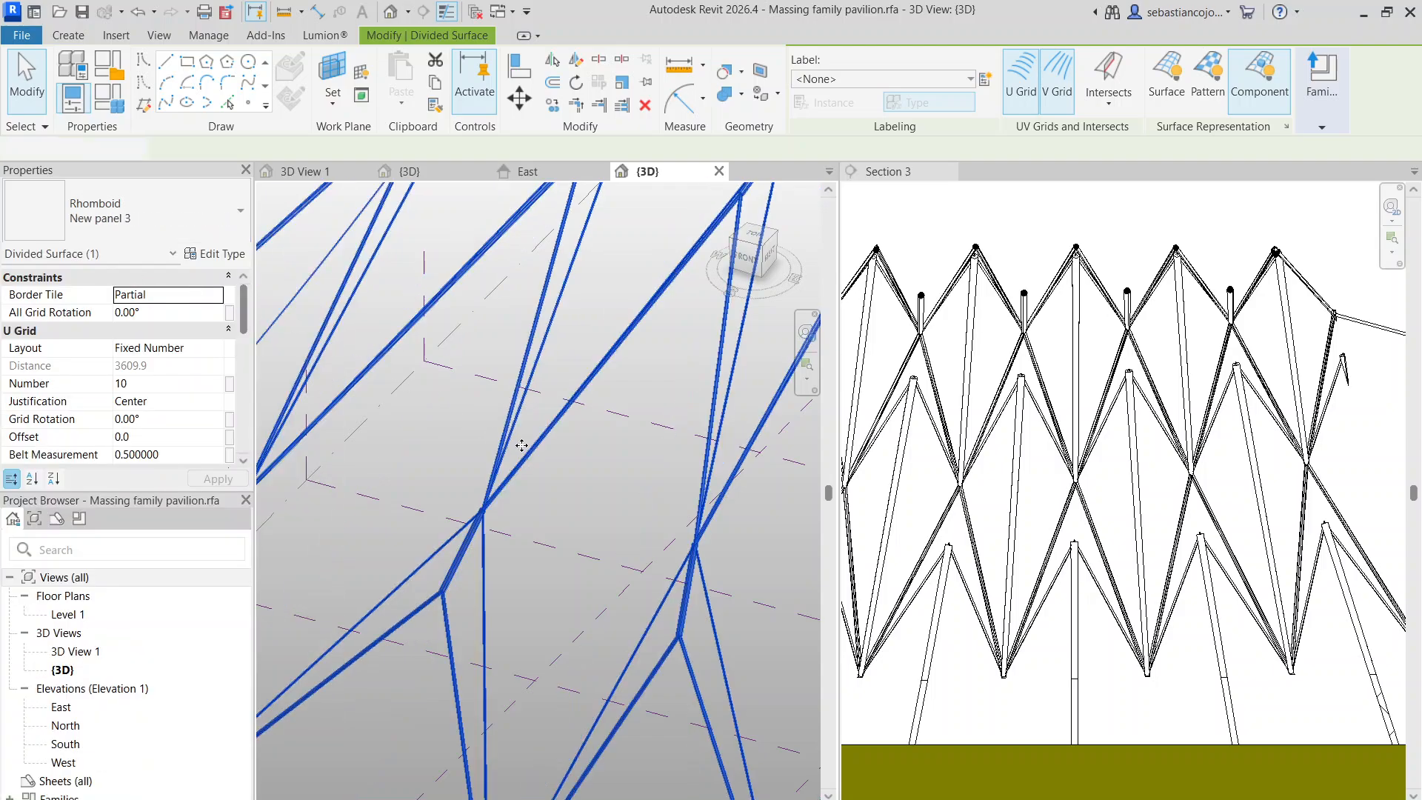
scroll(525, 455, "down", 2)
scroll(569, 450, "down", 5)
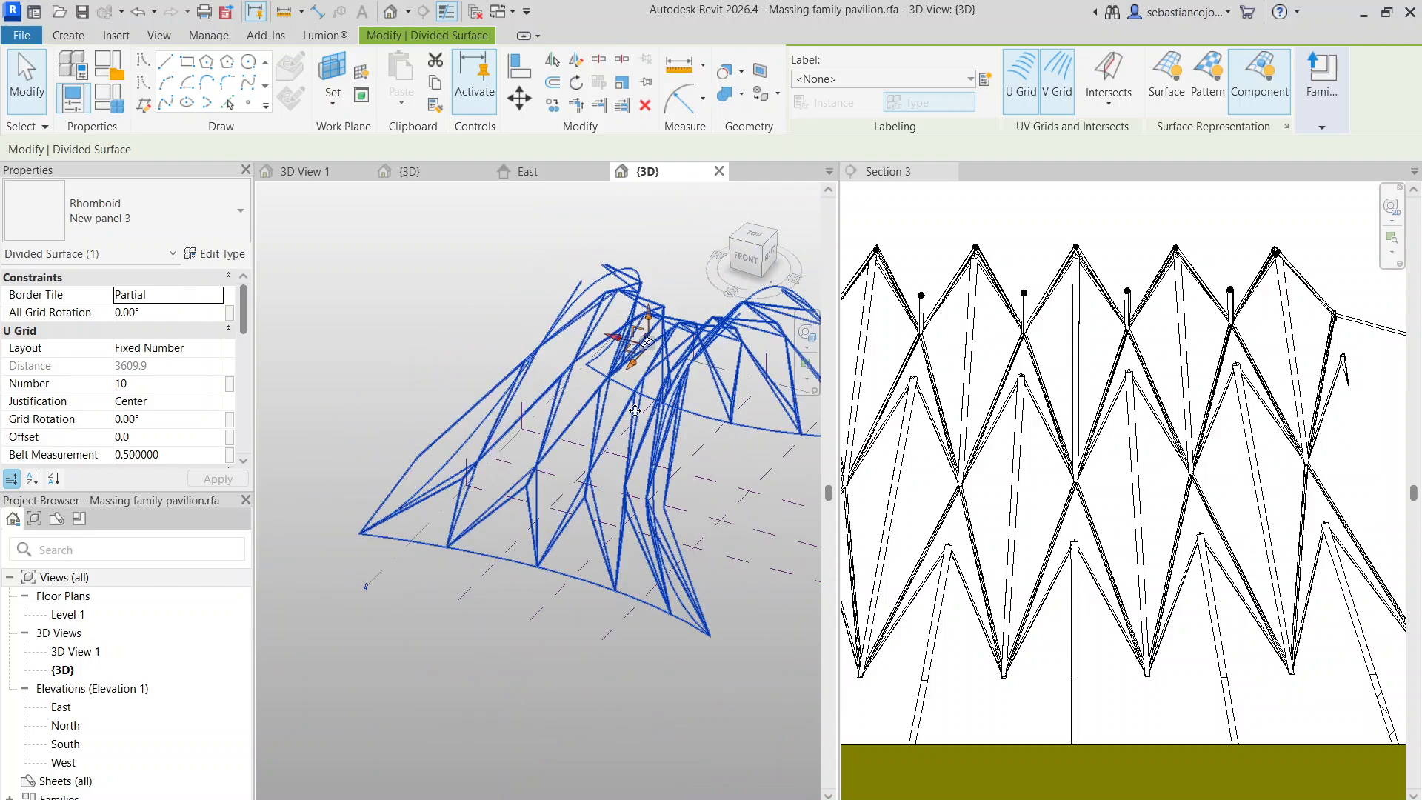
scroll(637, 307, "up", 8)
scroll(612, 324, "down", 5)
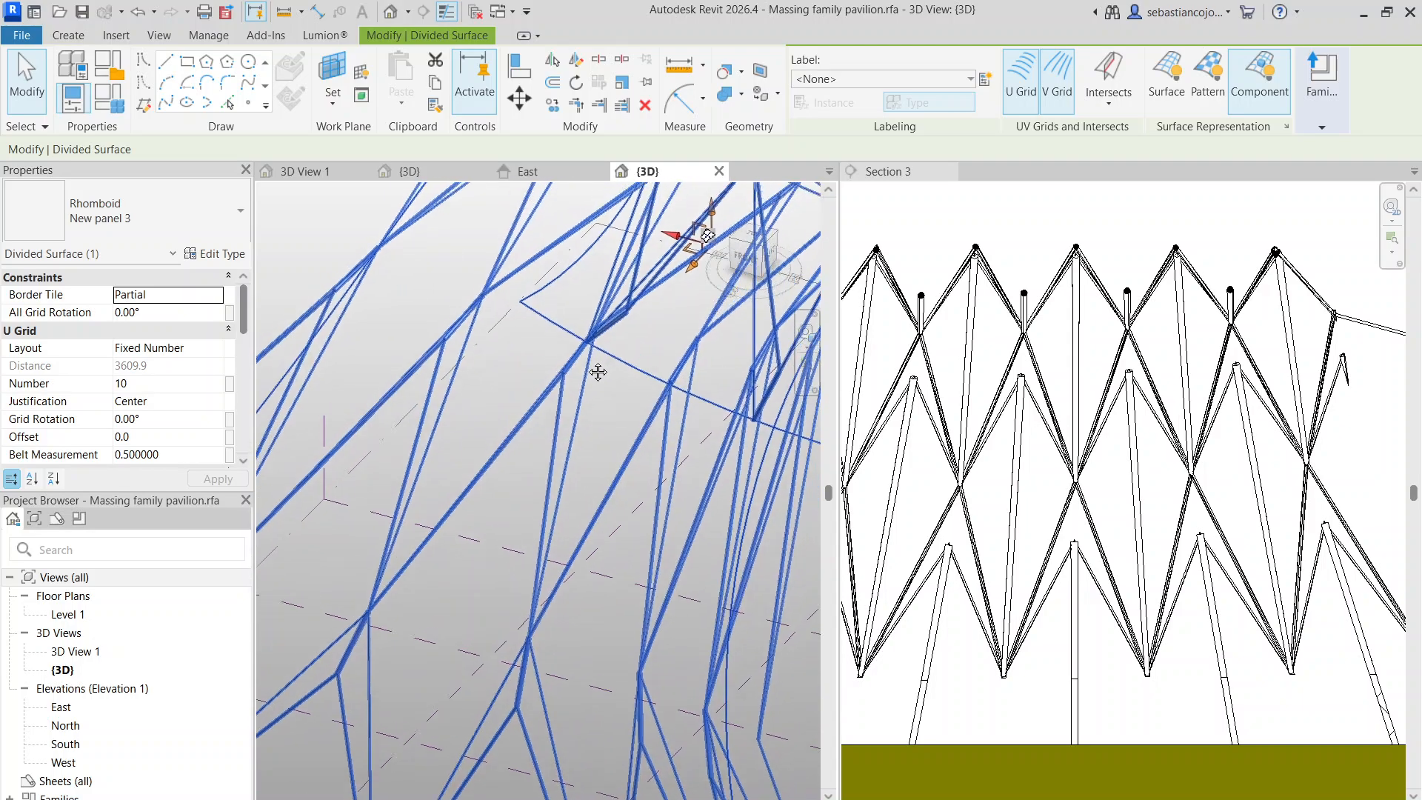
Set the divided surface's V Grid number to 10 and inspect the resulting panels along the base
scroll(188, 391, "down", 3)
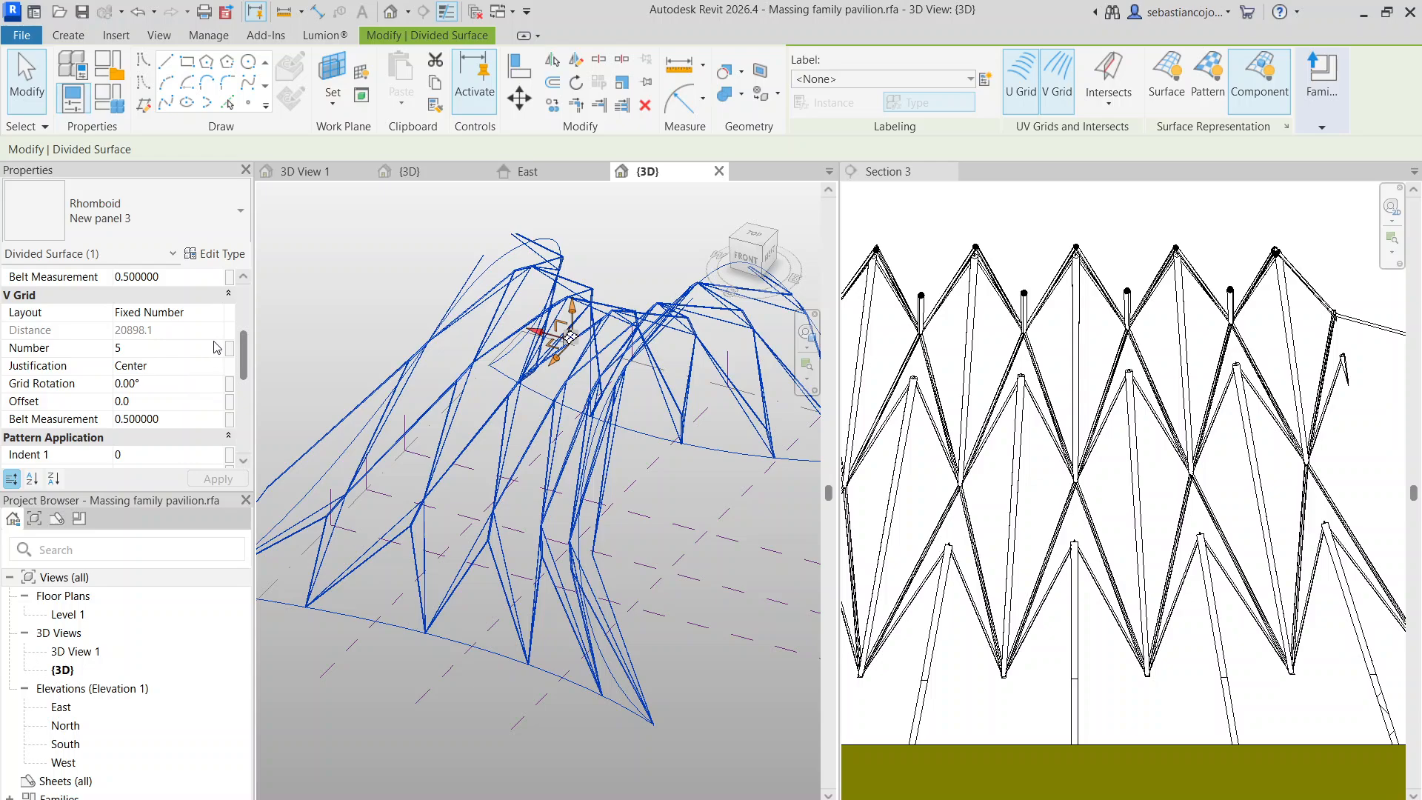
scroll(210, 350, "up", 1)
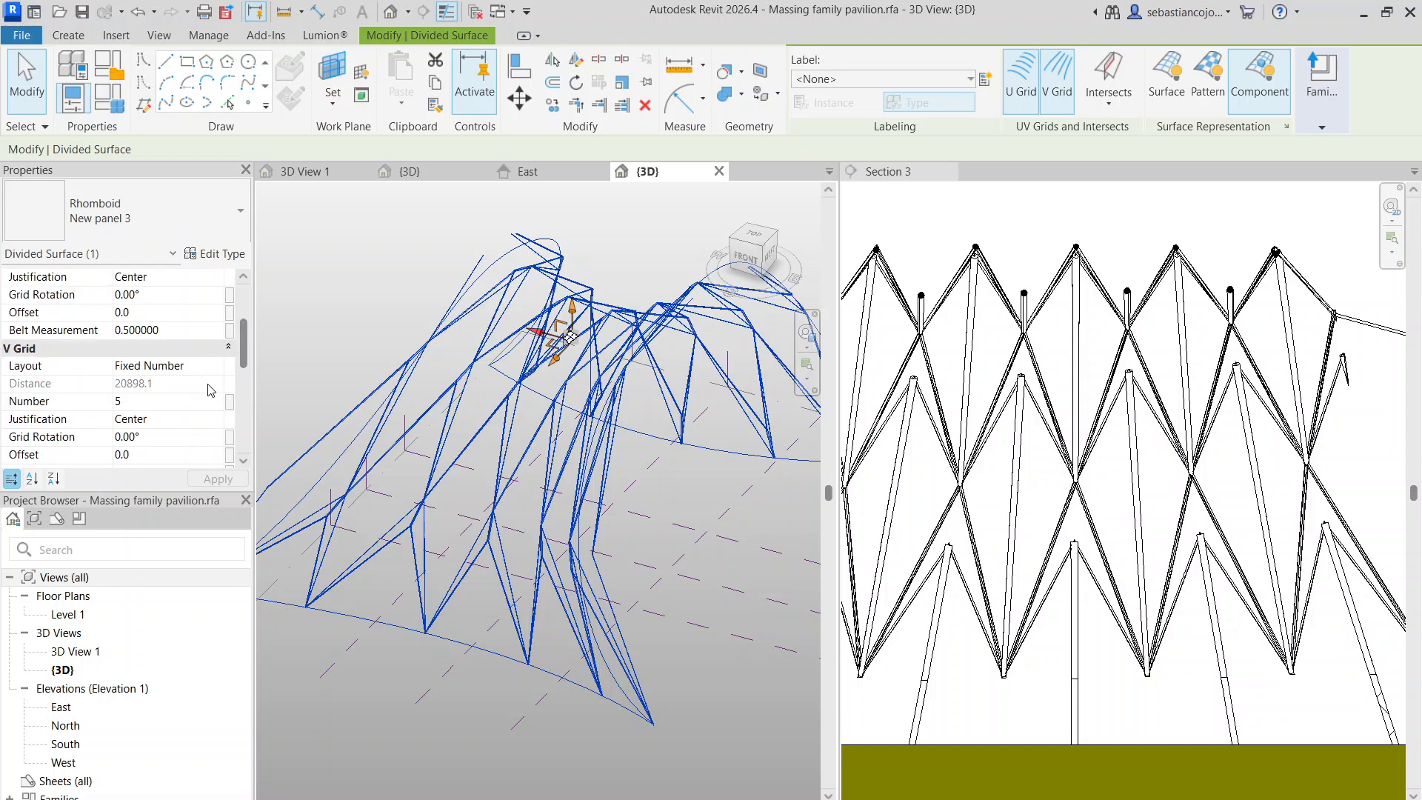
double_click(214, 399)
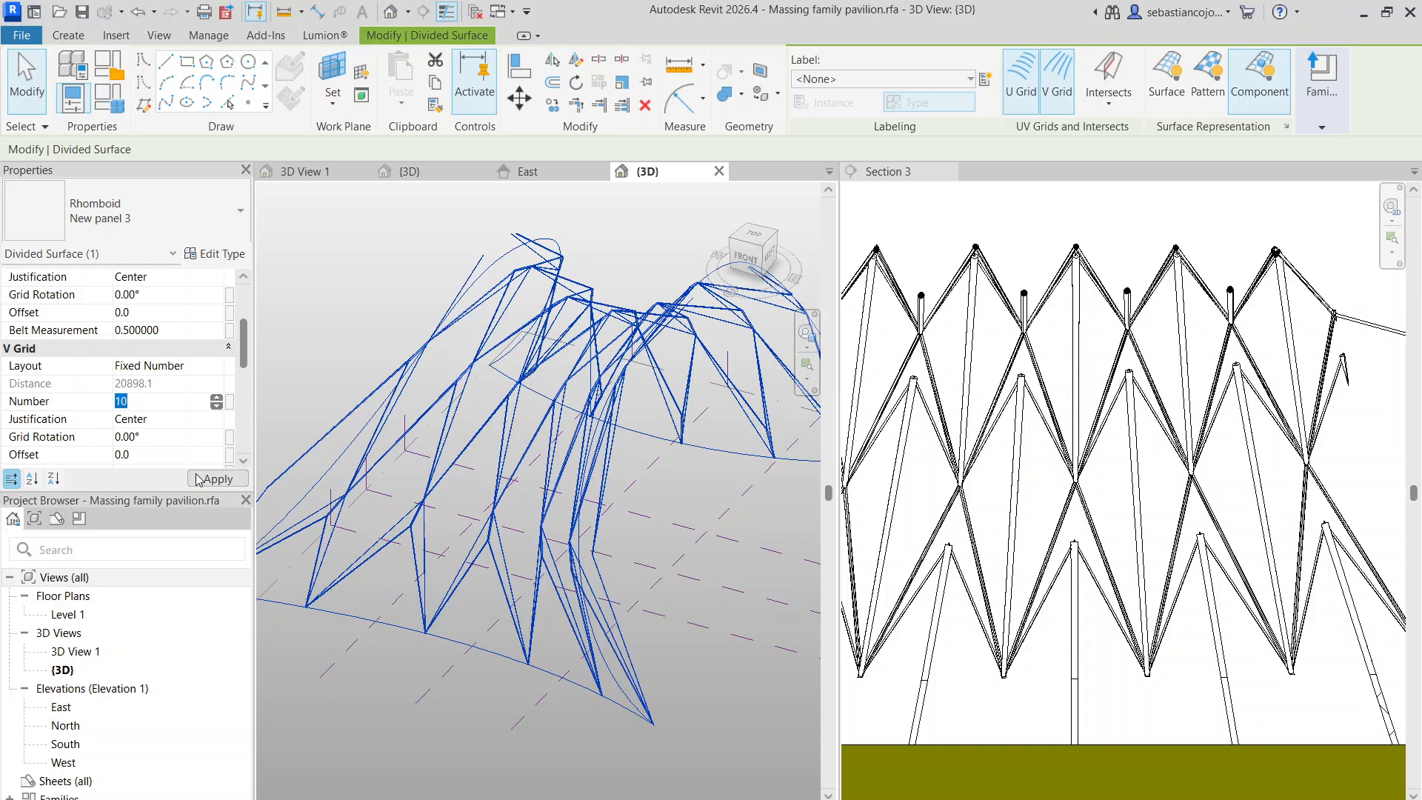
left_click(199, 480)
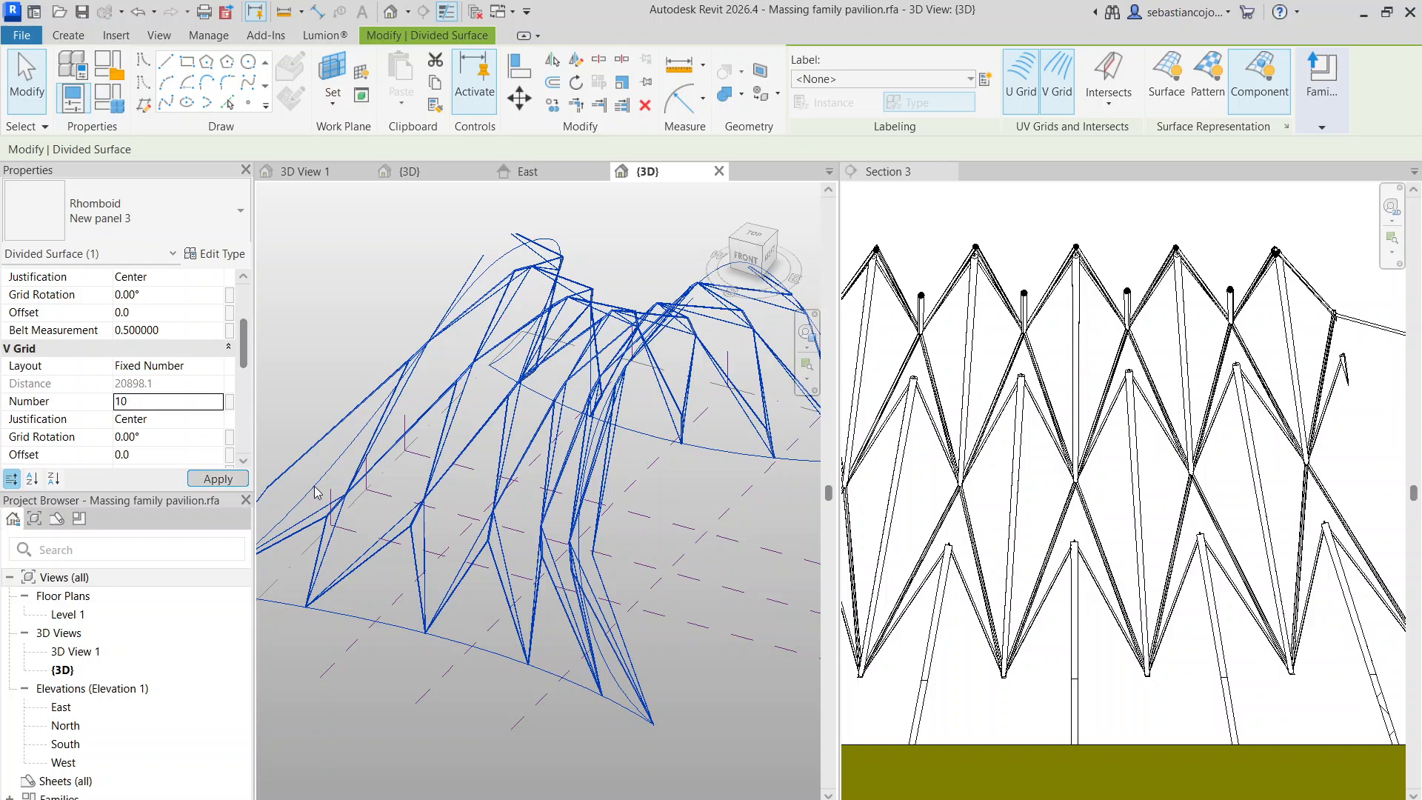
left_click(447, 655)
scroll(412, 654, "up", 6)
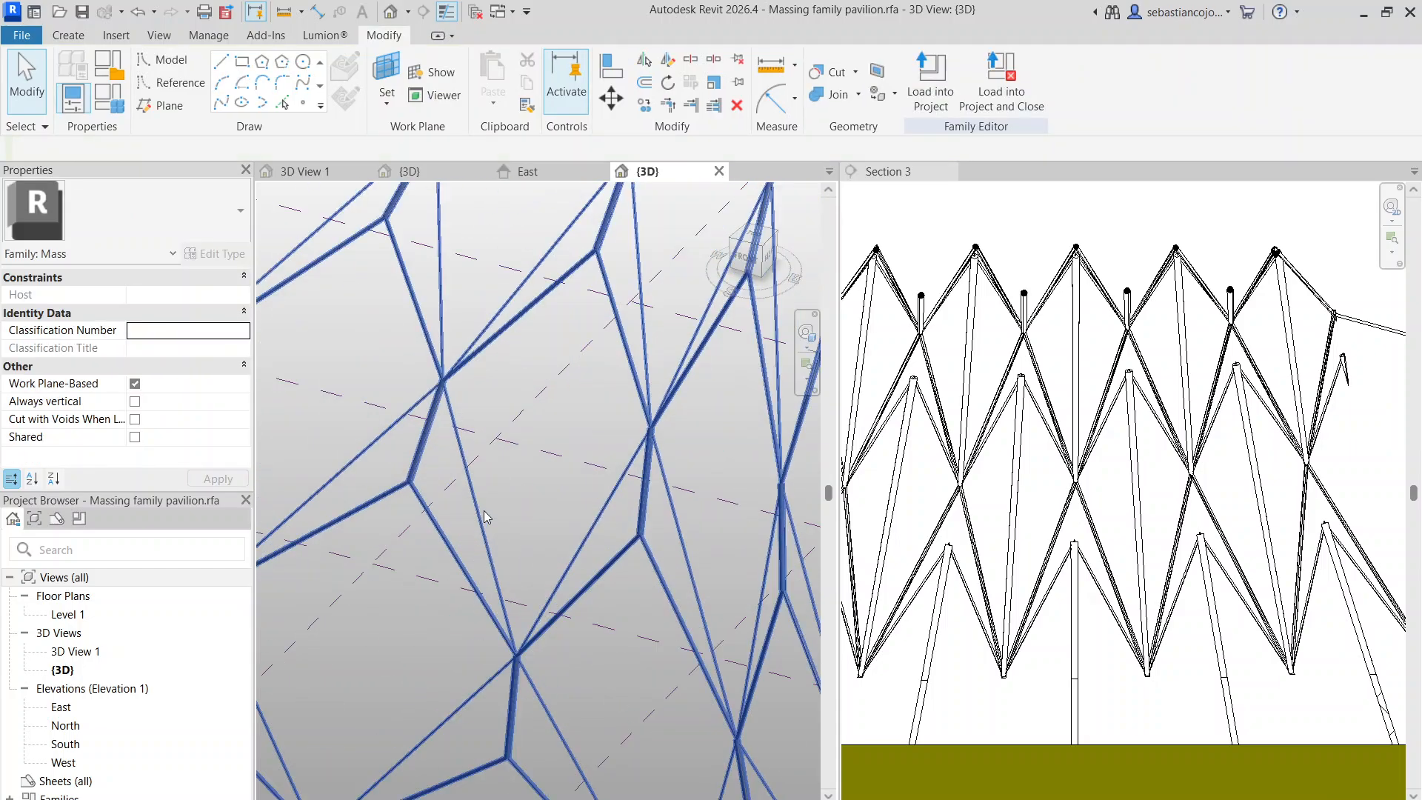
scroll(484, 508, "up", 1)
scroll(522, 469, "down", 4)
middle_click_drag(446, 586, 521, 499)
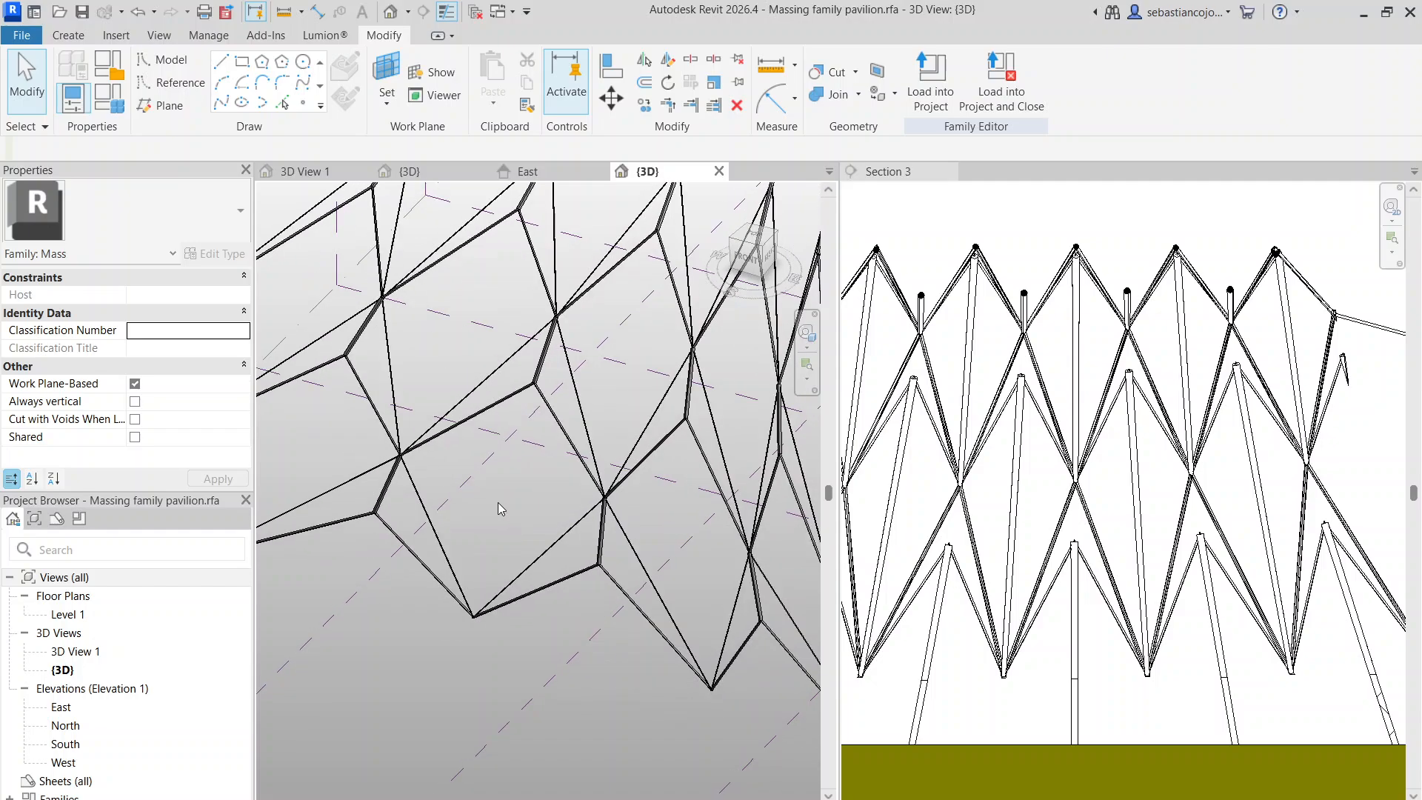
Switch the divided surface's rhomboid panel type back to Rhomboid panel salvat cu offset
scroll(498, 501, "down", 4)
middle_click_drag(472, 581, 509, 584)
scroll(539, 492, "down", 1)
left_click(540, 470)
left_click(191, 224)
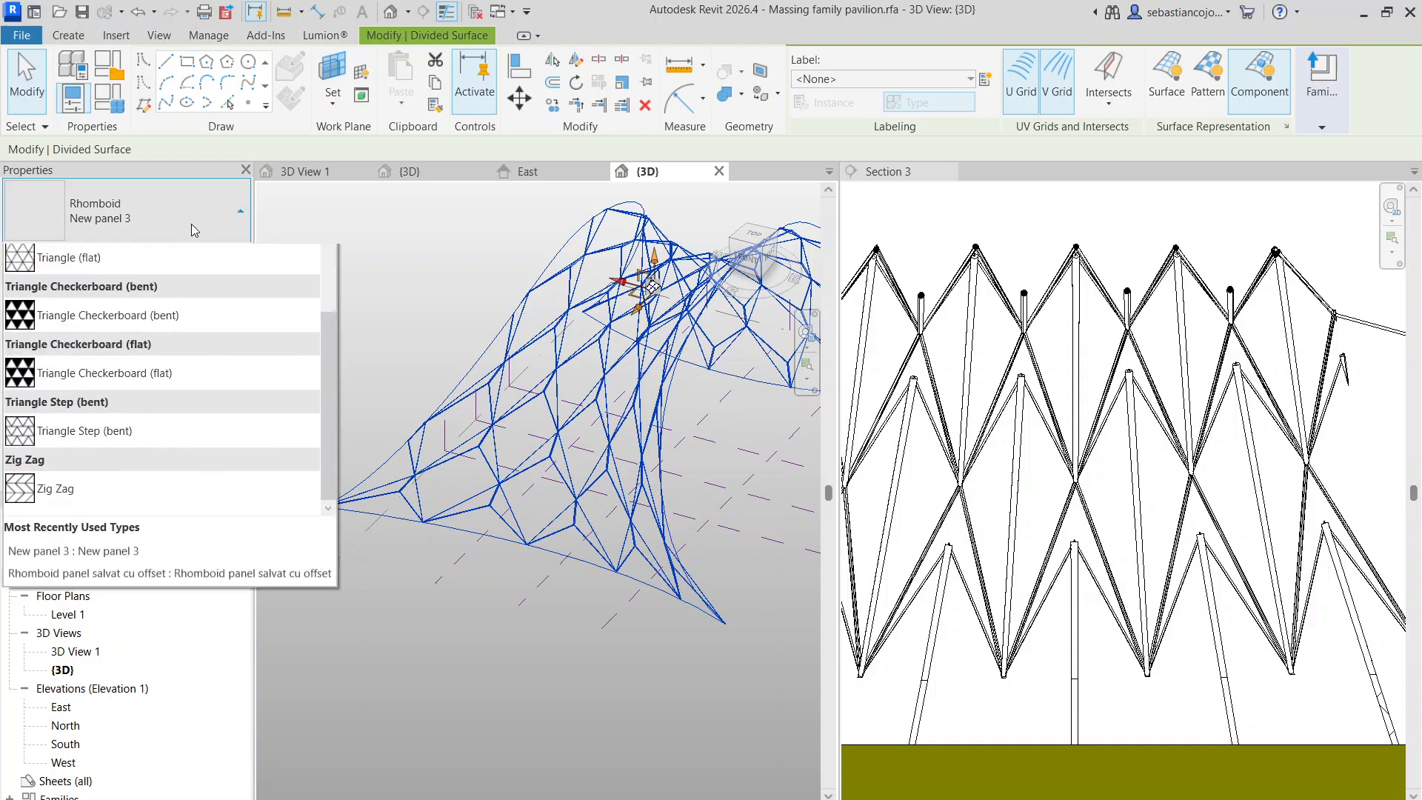
left_click(168, 307)
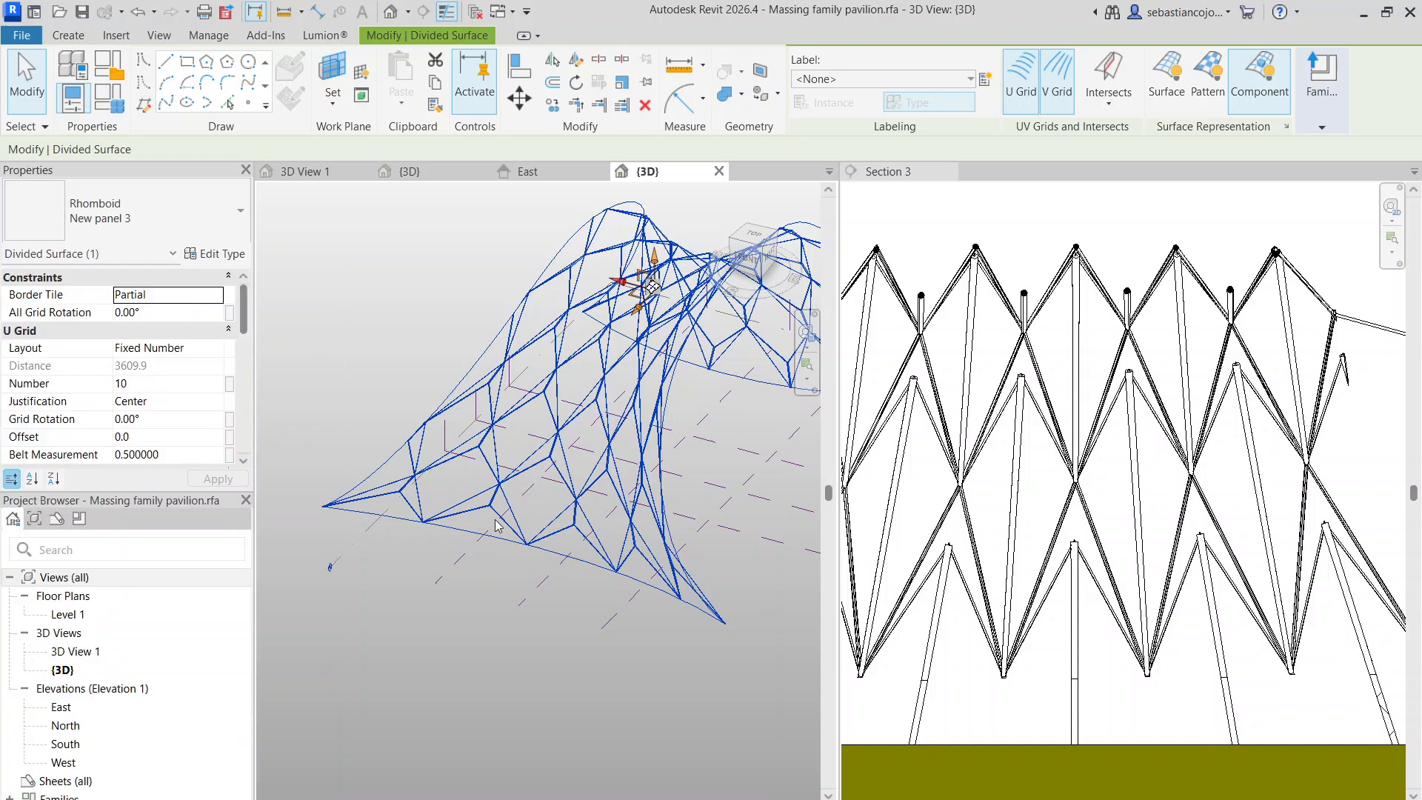
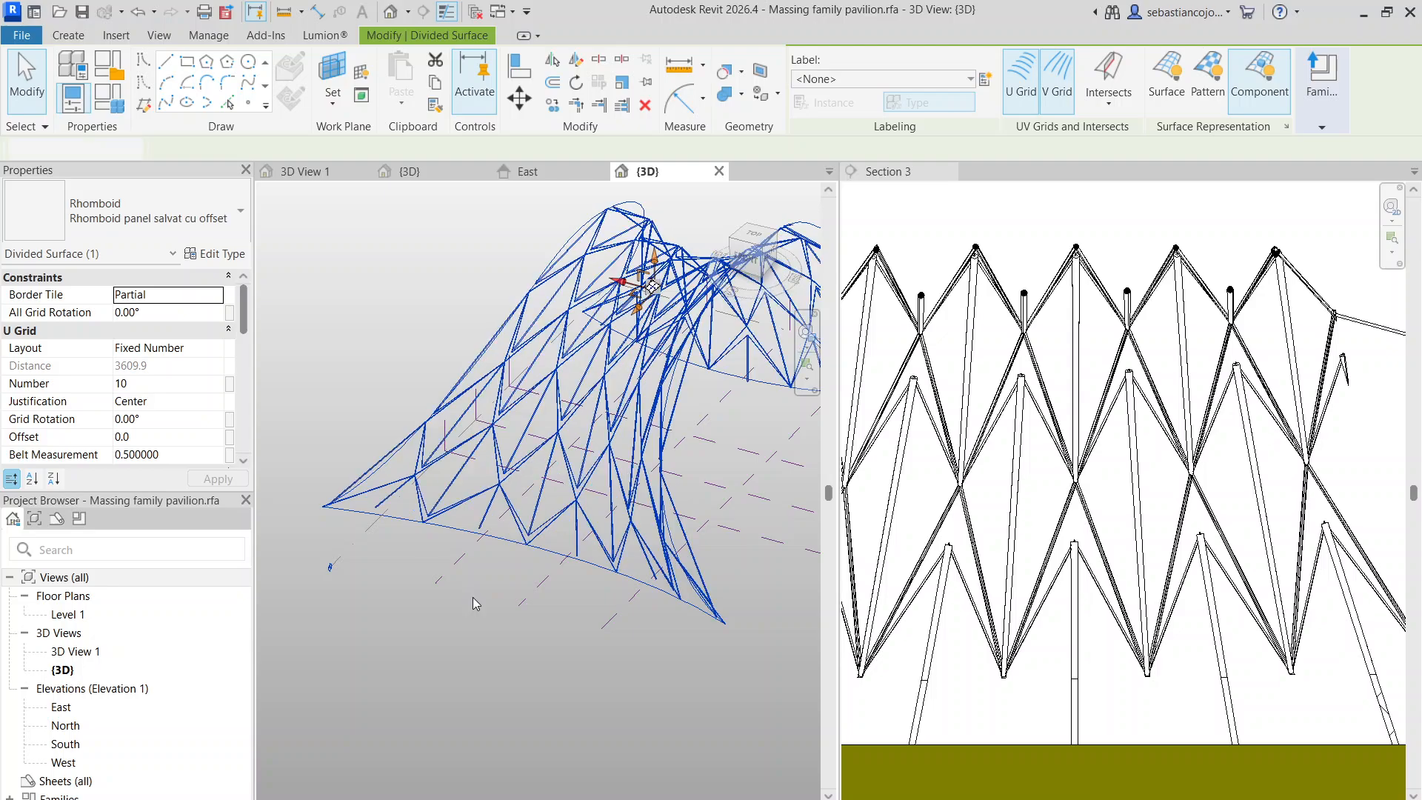
Examine how the offset panel's bars meet and end across the lower part of the pavilion surface
scroll(552, 602, "up", 5)
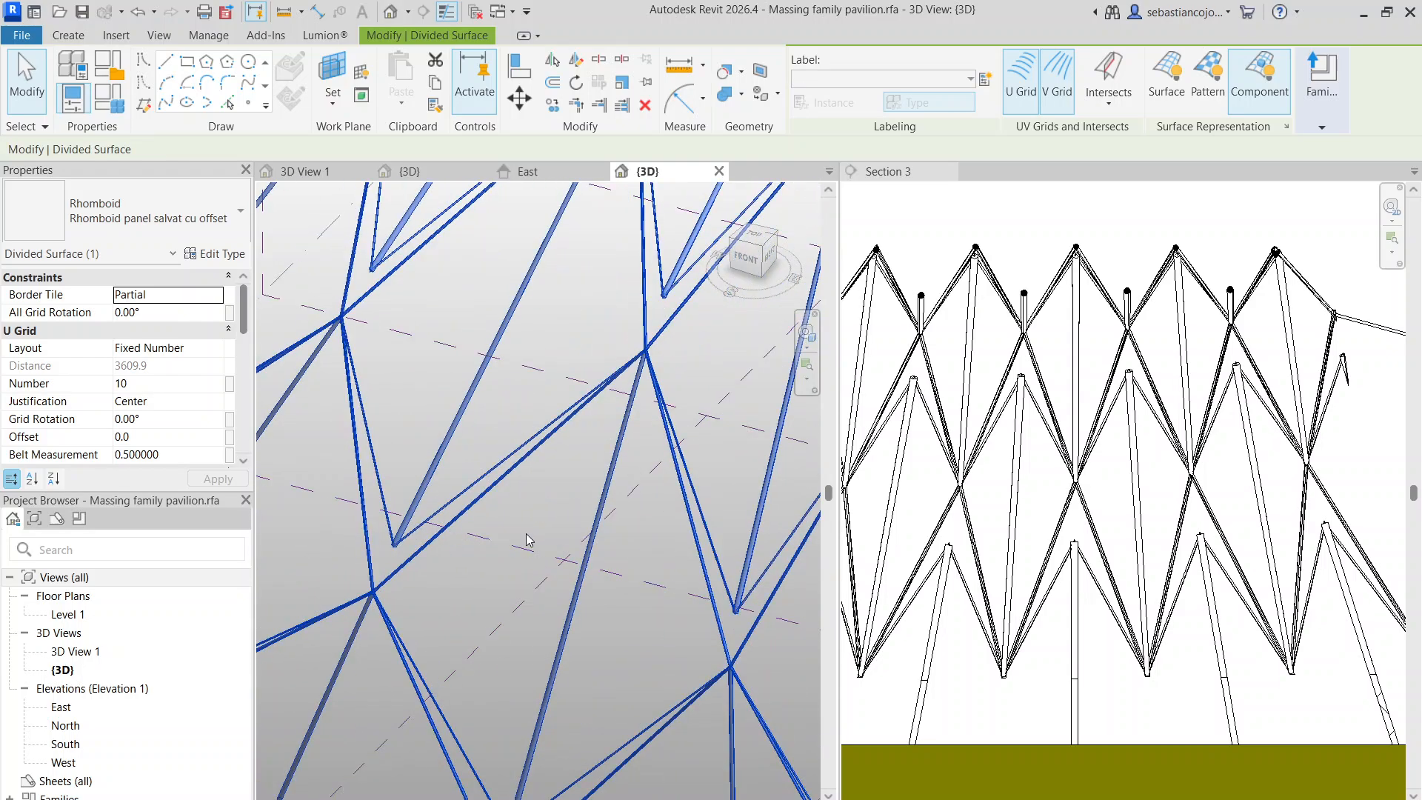
left_click(561, 480)
scroll(562, 477, "down", 3)
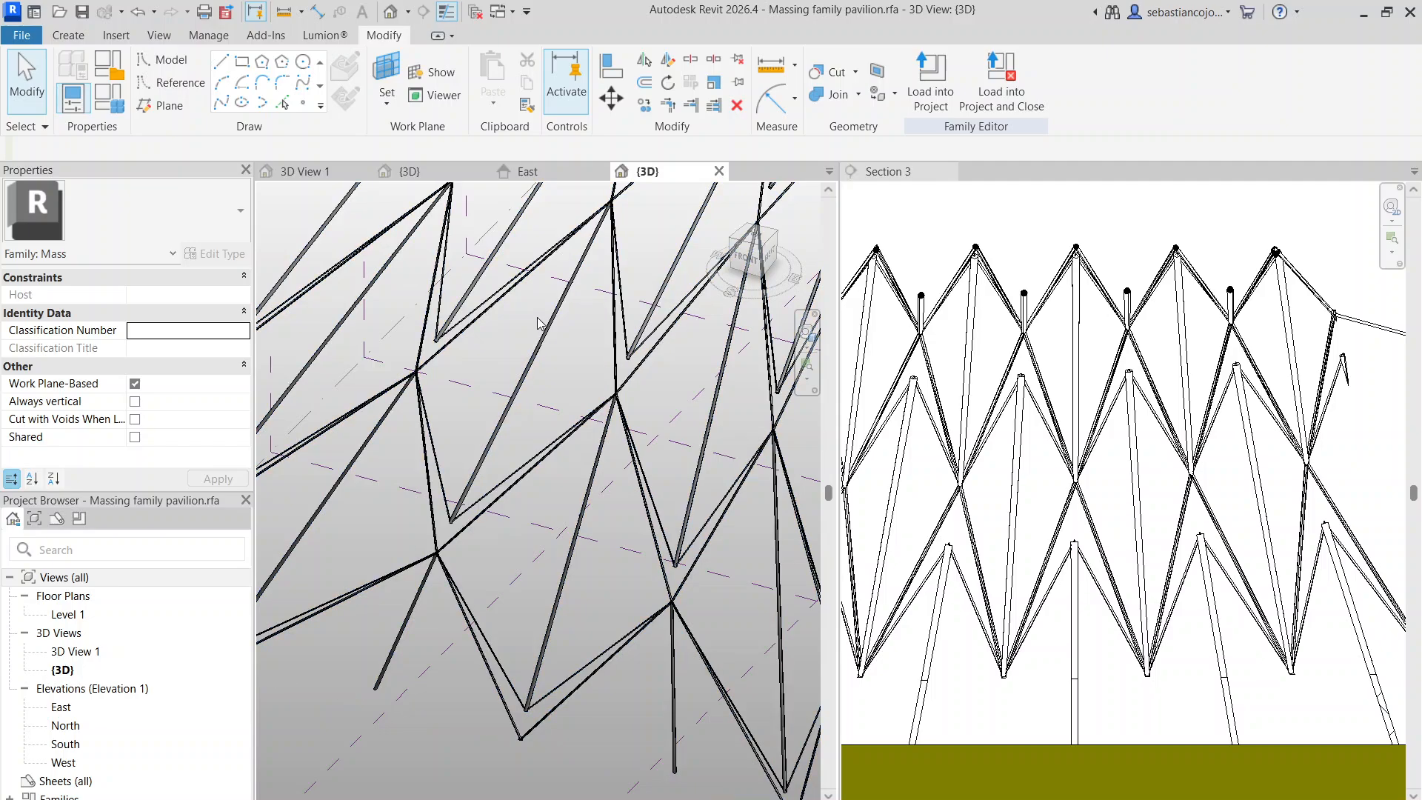
middle_click_drag(506, 430, 508, 594, "shift")
scroll(468, 471, "up", 5)
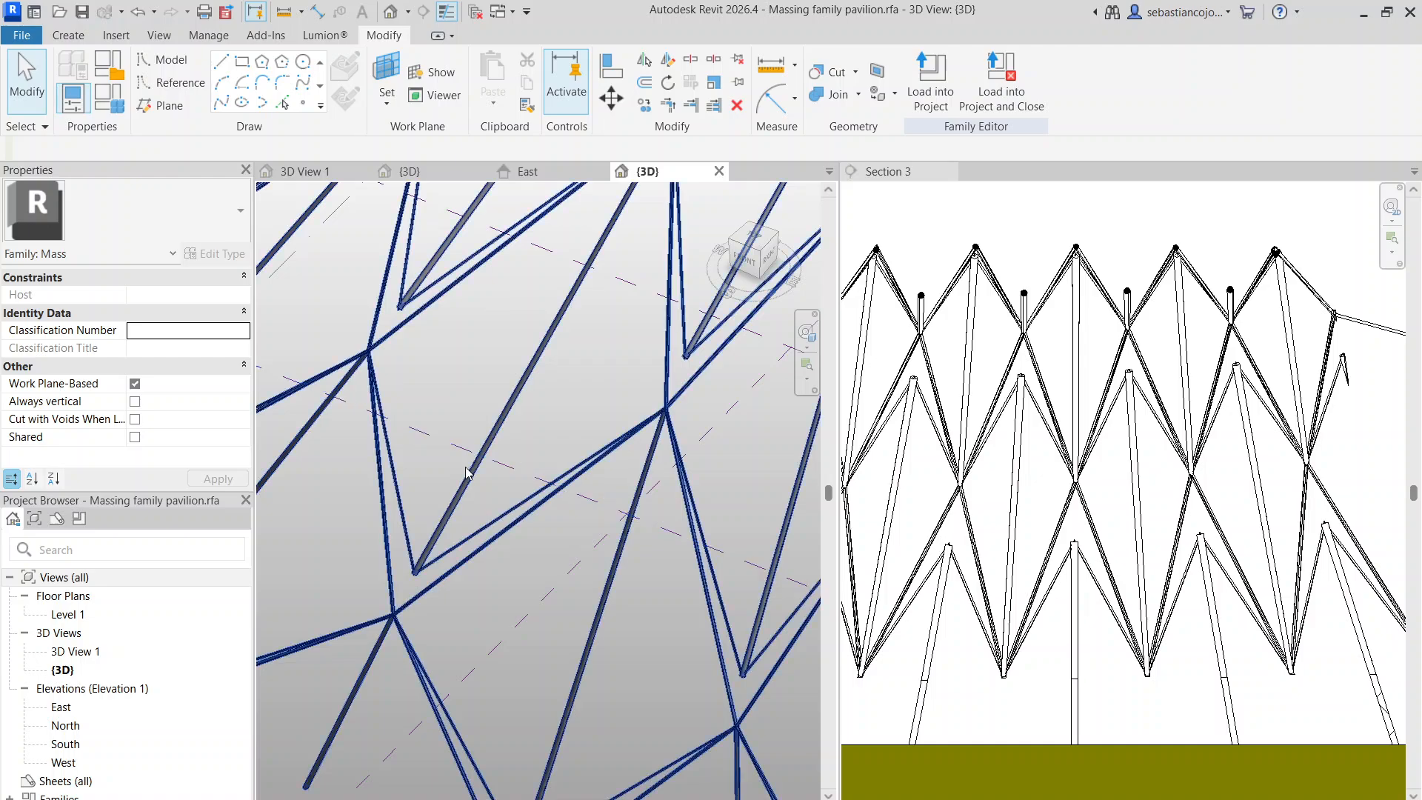
left_click(465, 466)
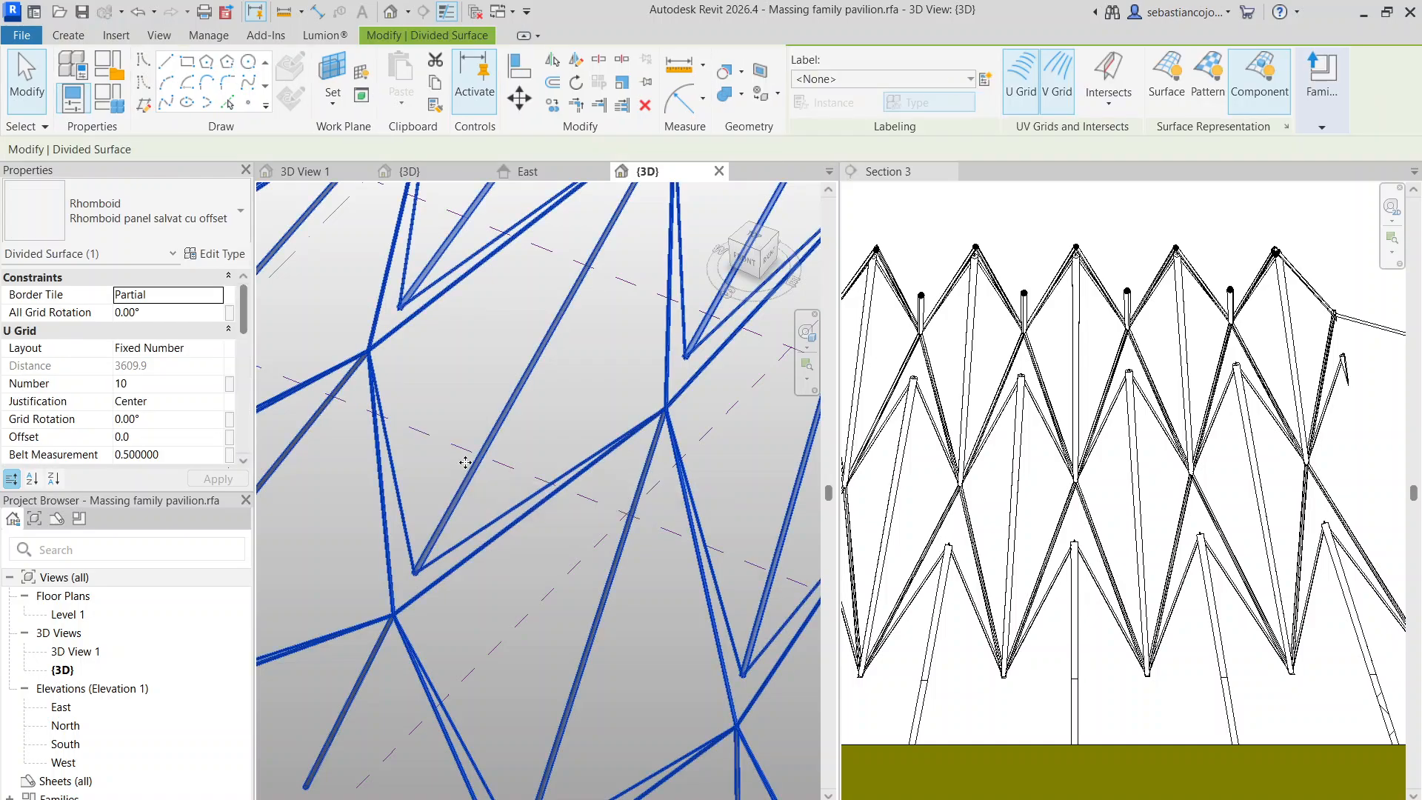
scroll(465, 463, "down", 2)
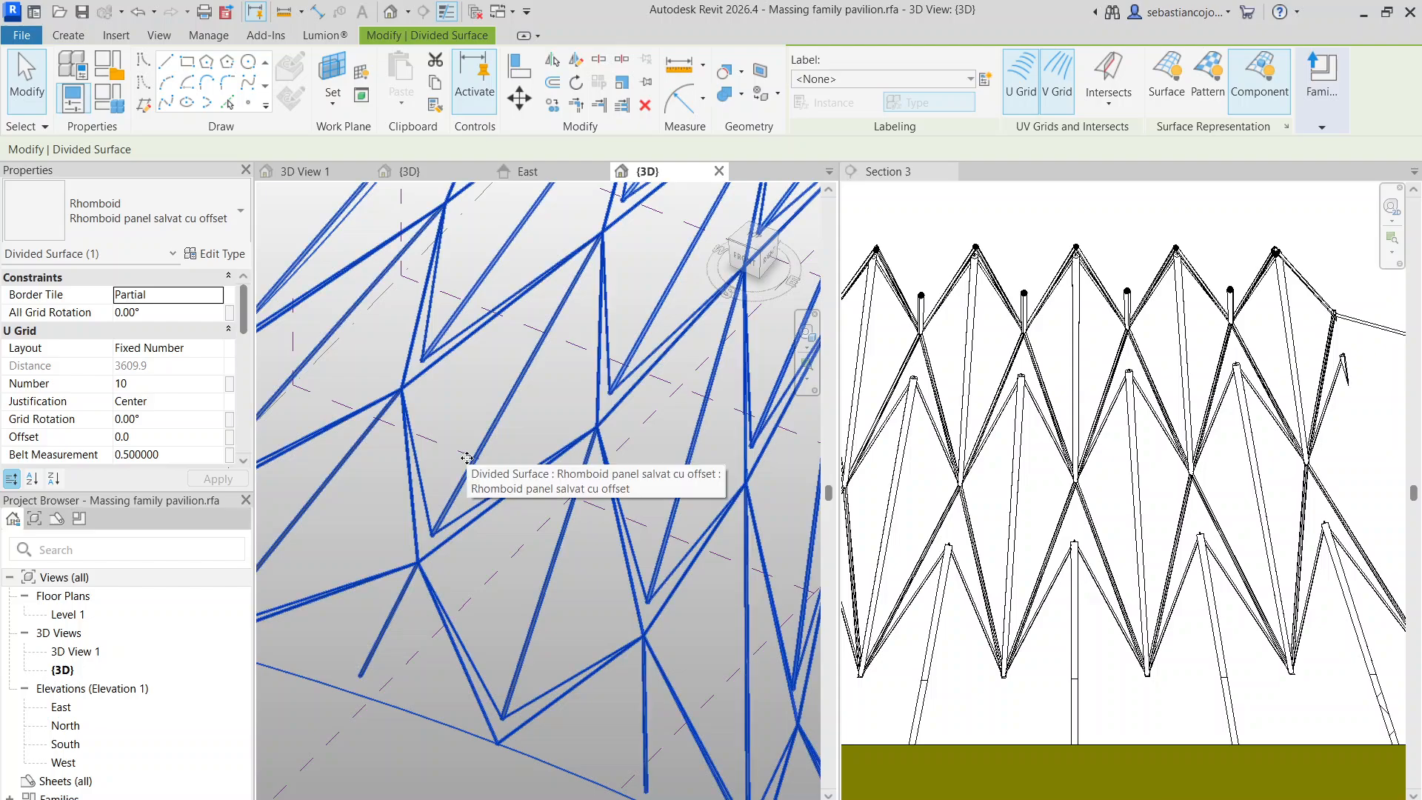
scroll(468, 457, "down", 2)
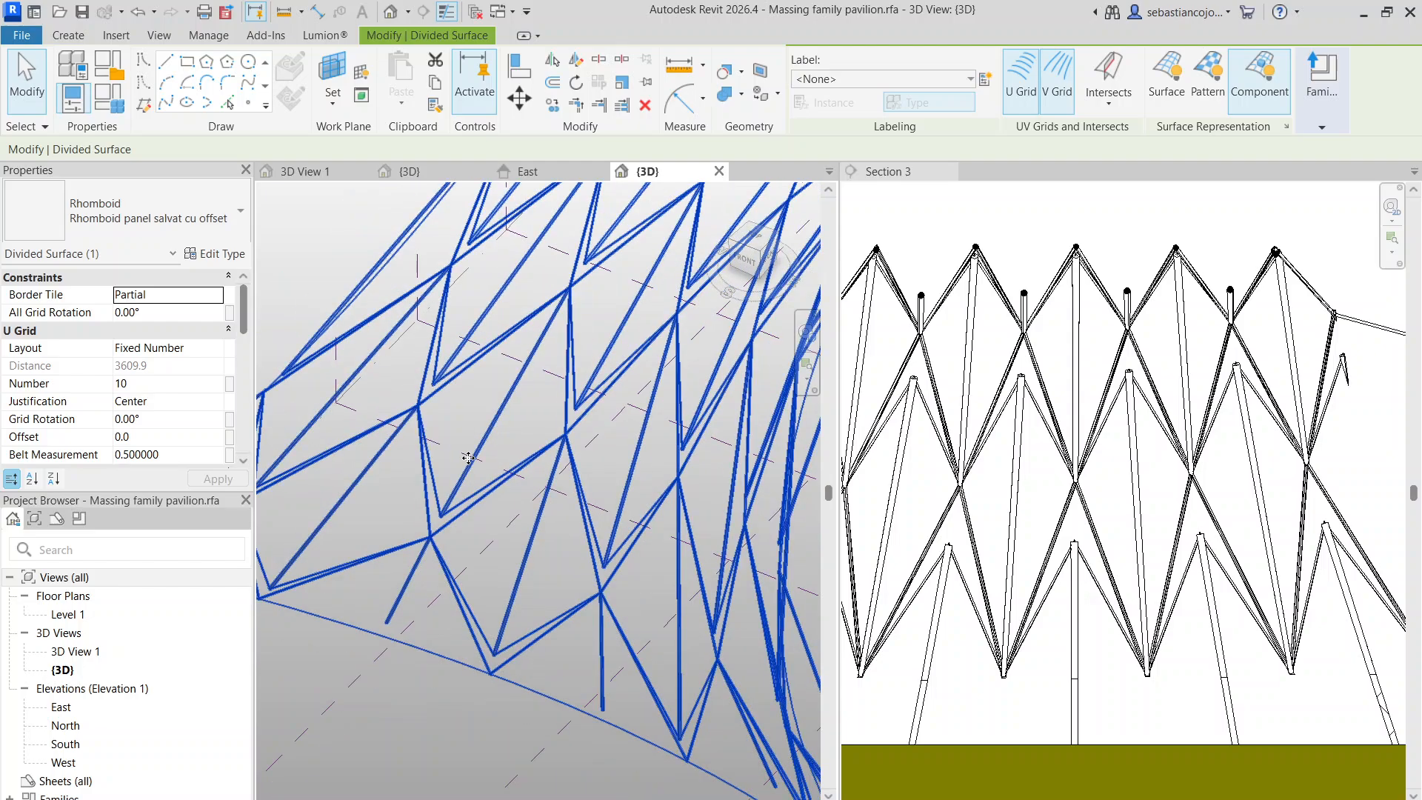
scroll(468, 457, "up", 2)
scroll(468, 457, "down", 2)
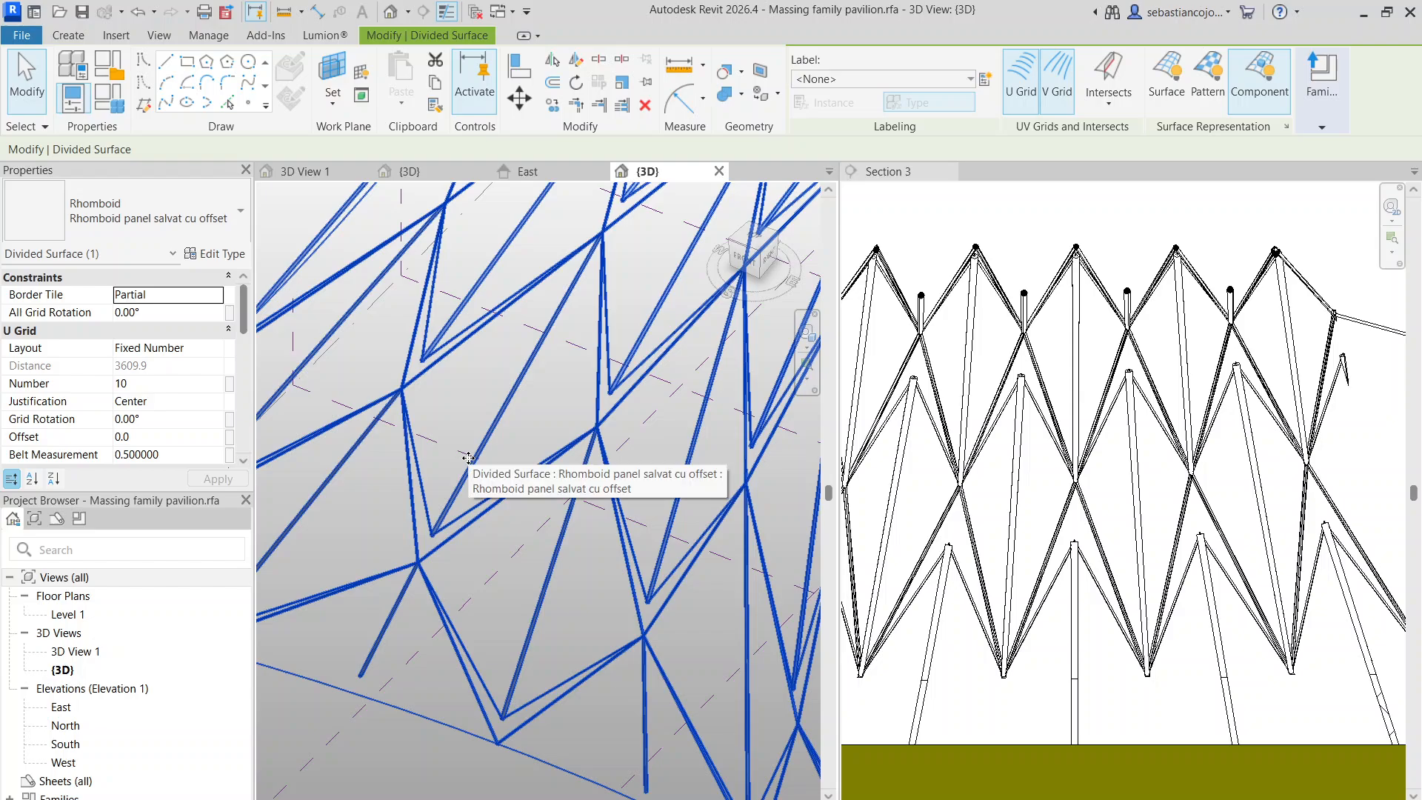
scroll(468, 457, "down", 1)
scroll(468, 457, "up", 1)
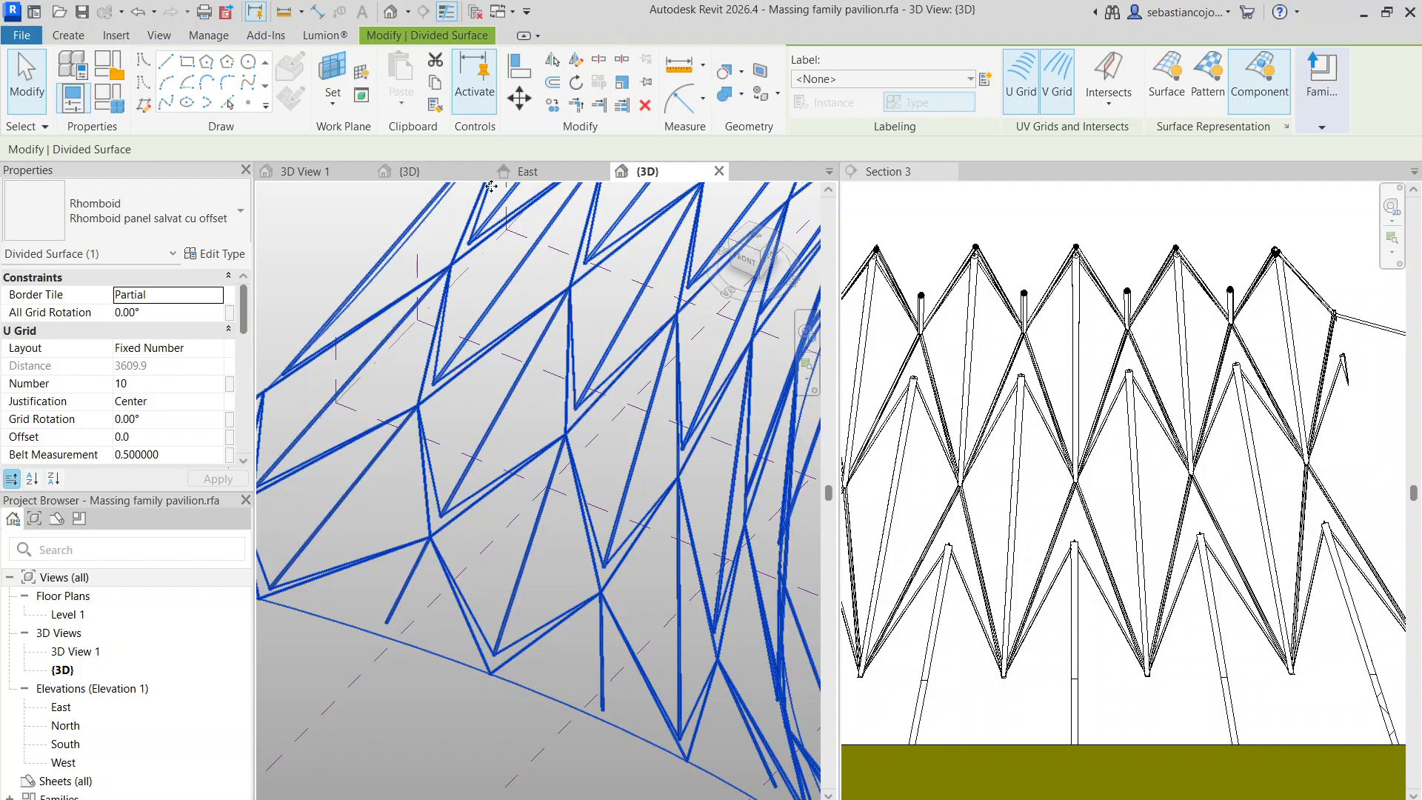
Open the Rhomboid panel salvat cu offset family and check the properties of the central bar's reference line
left_click(434, 175)
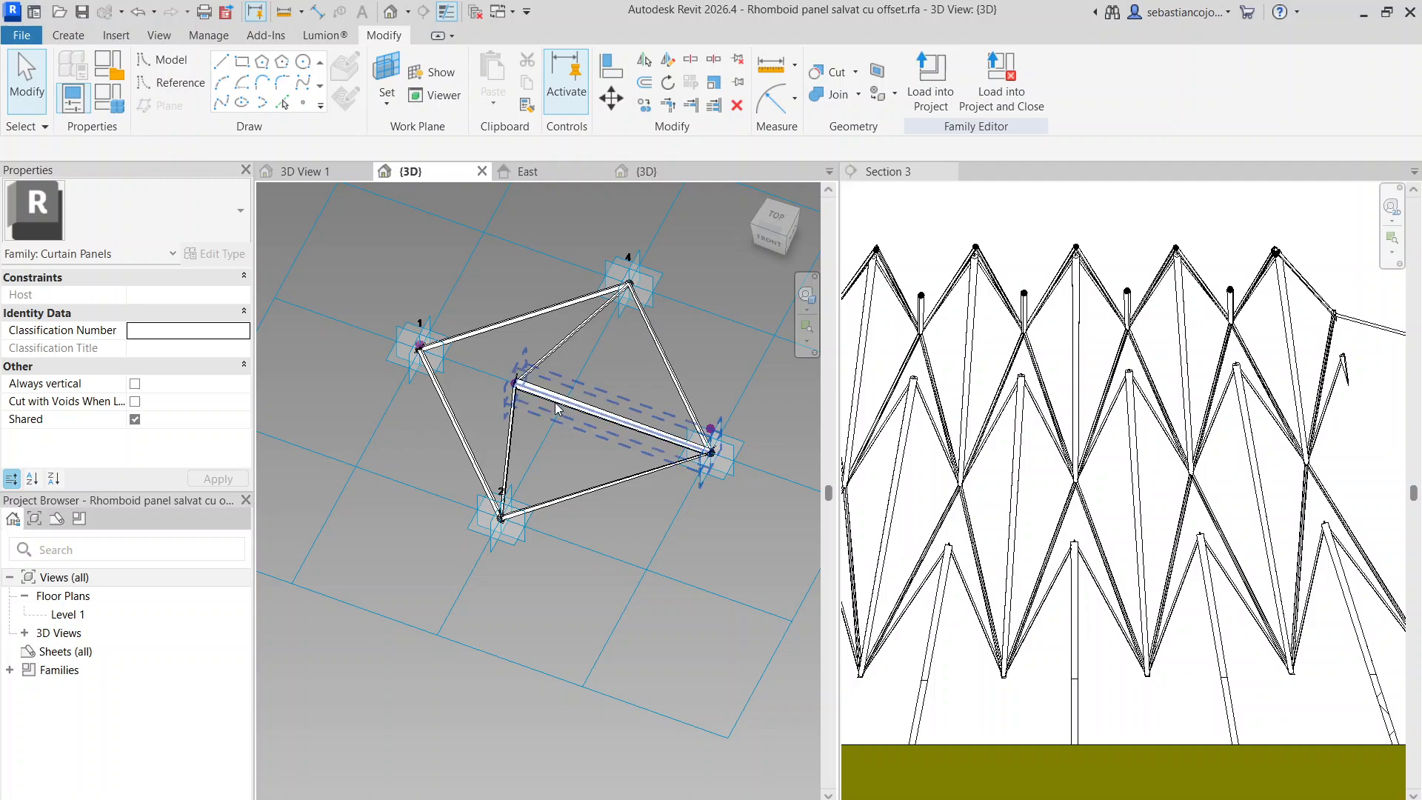
left_click(557, 409)
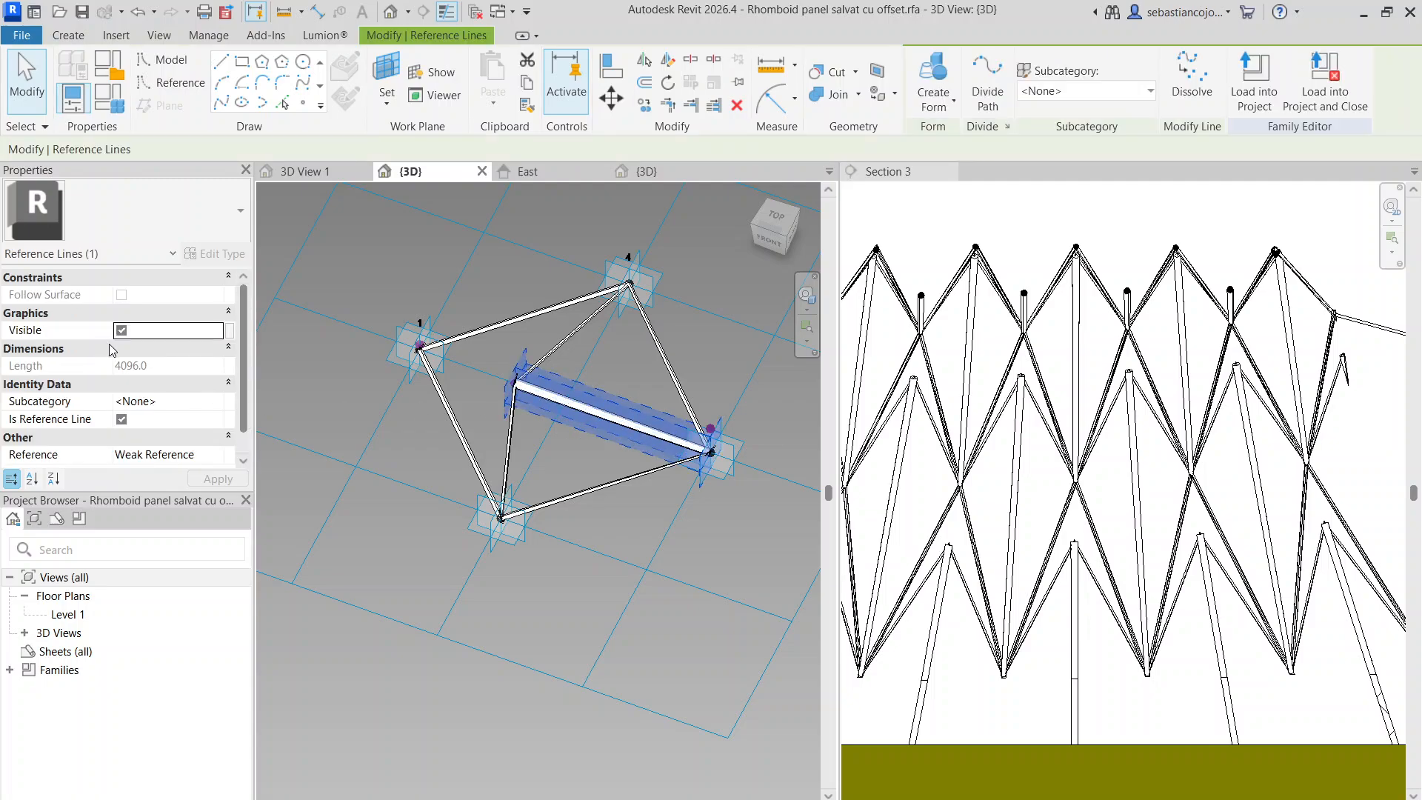
scroll(112, 351, "down", 1)
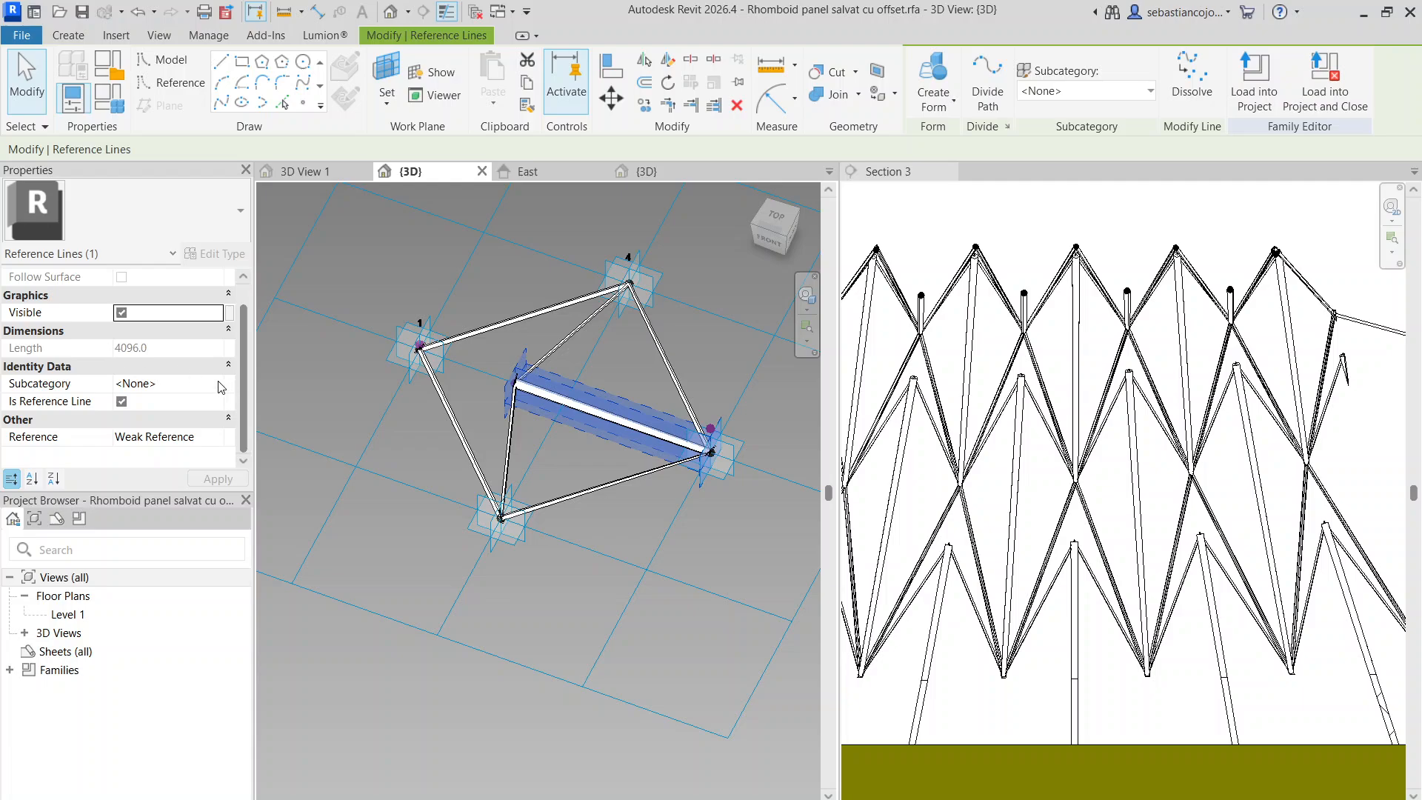
scroll(218, 389, "up", 1)
scroll(216, 383, "down", 1)
Find the New panel 3 family among the open views and check the properties of its thick diagonal bar's reference line
left_click(285, 174)
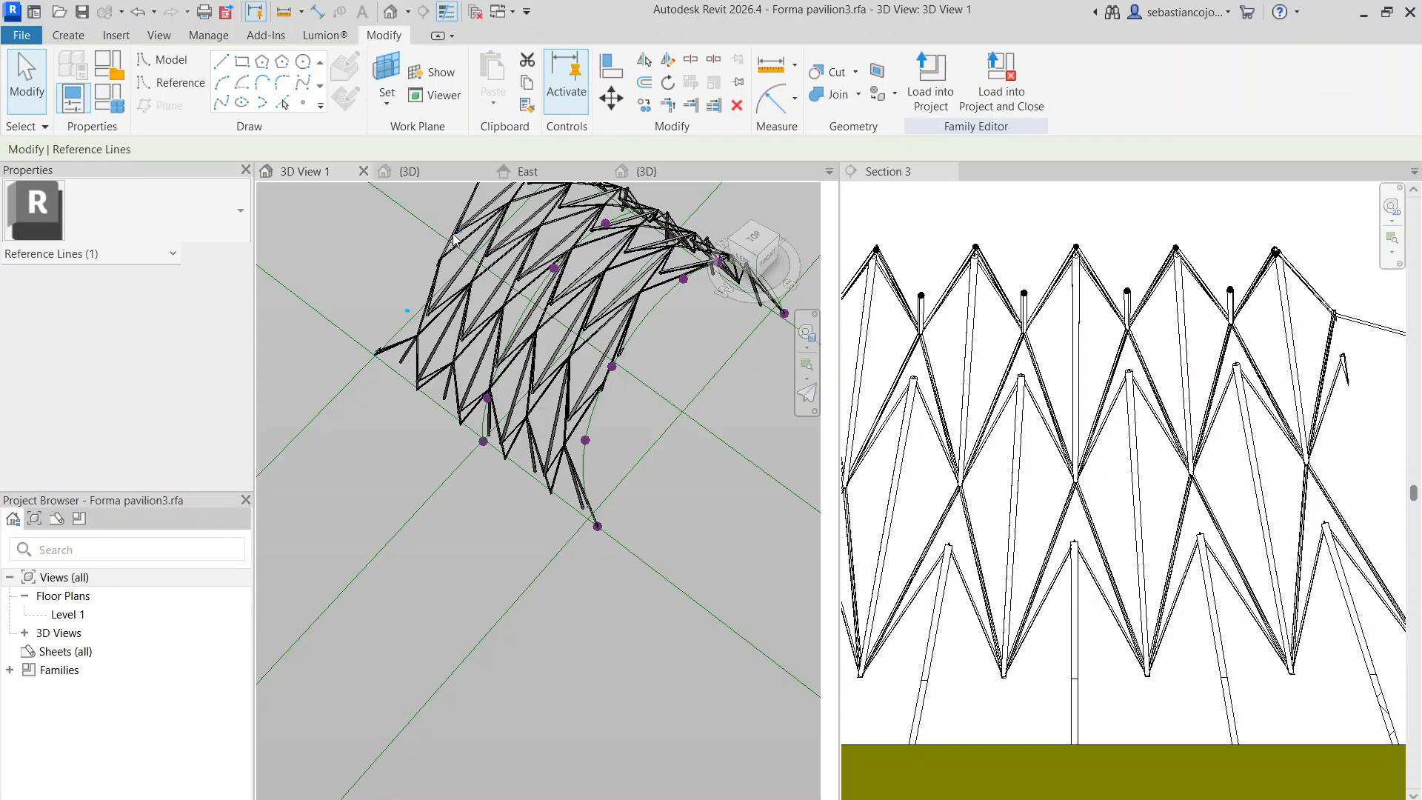
left_click(545, 173)
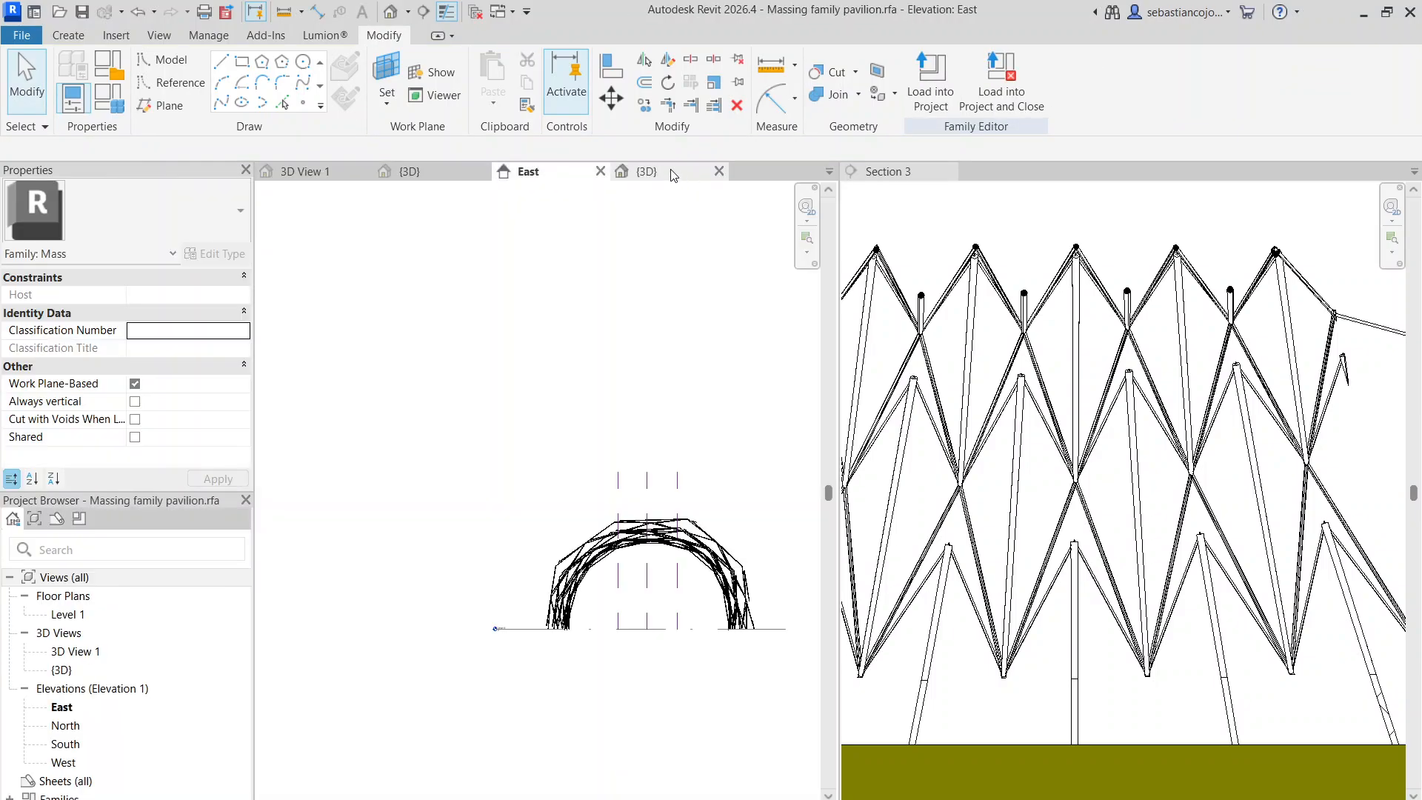
left_click(666, 173)
left_click(829, 171)
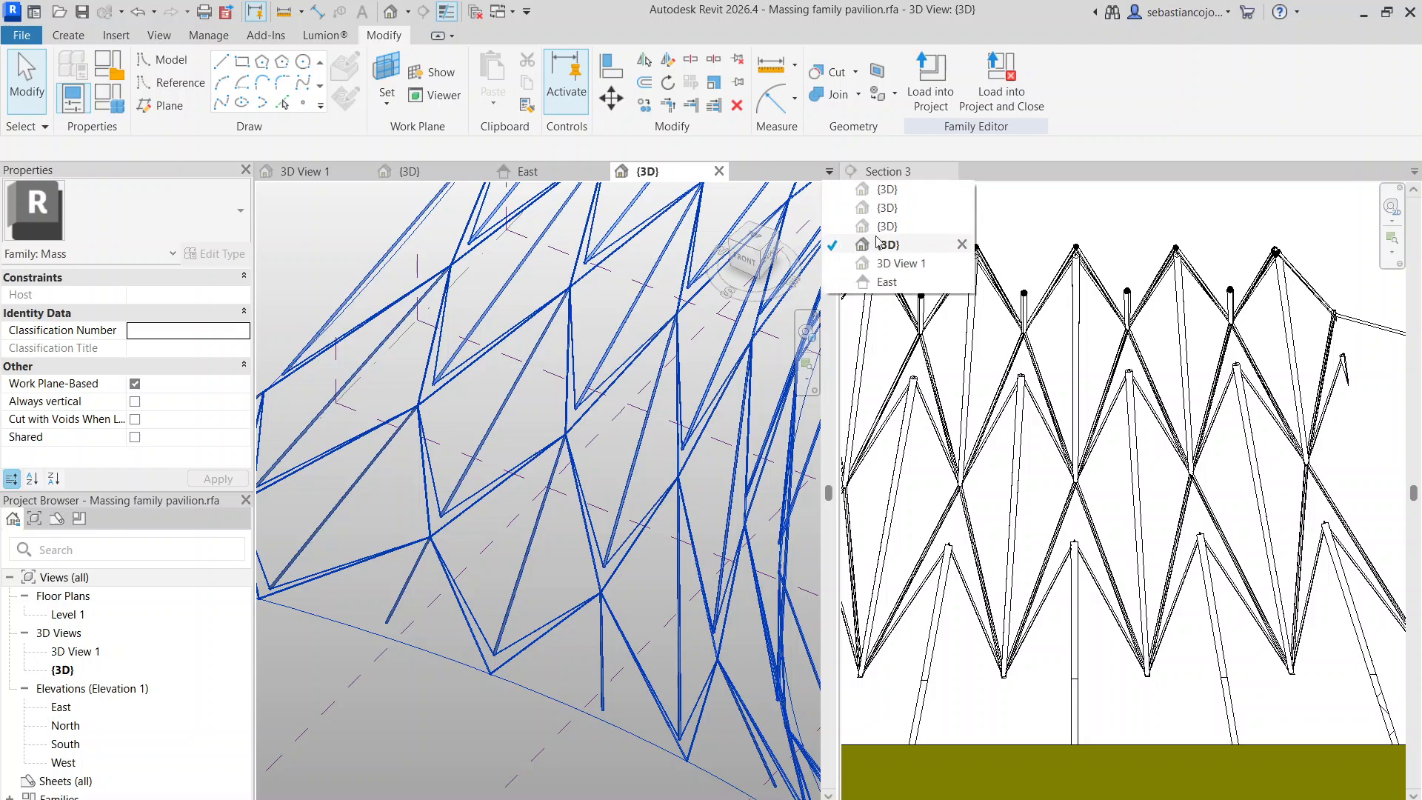
left_click(896, 224)
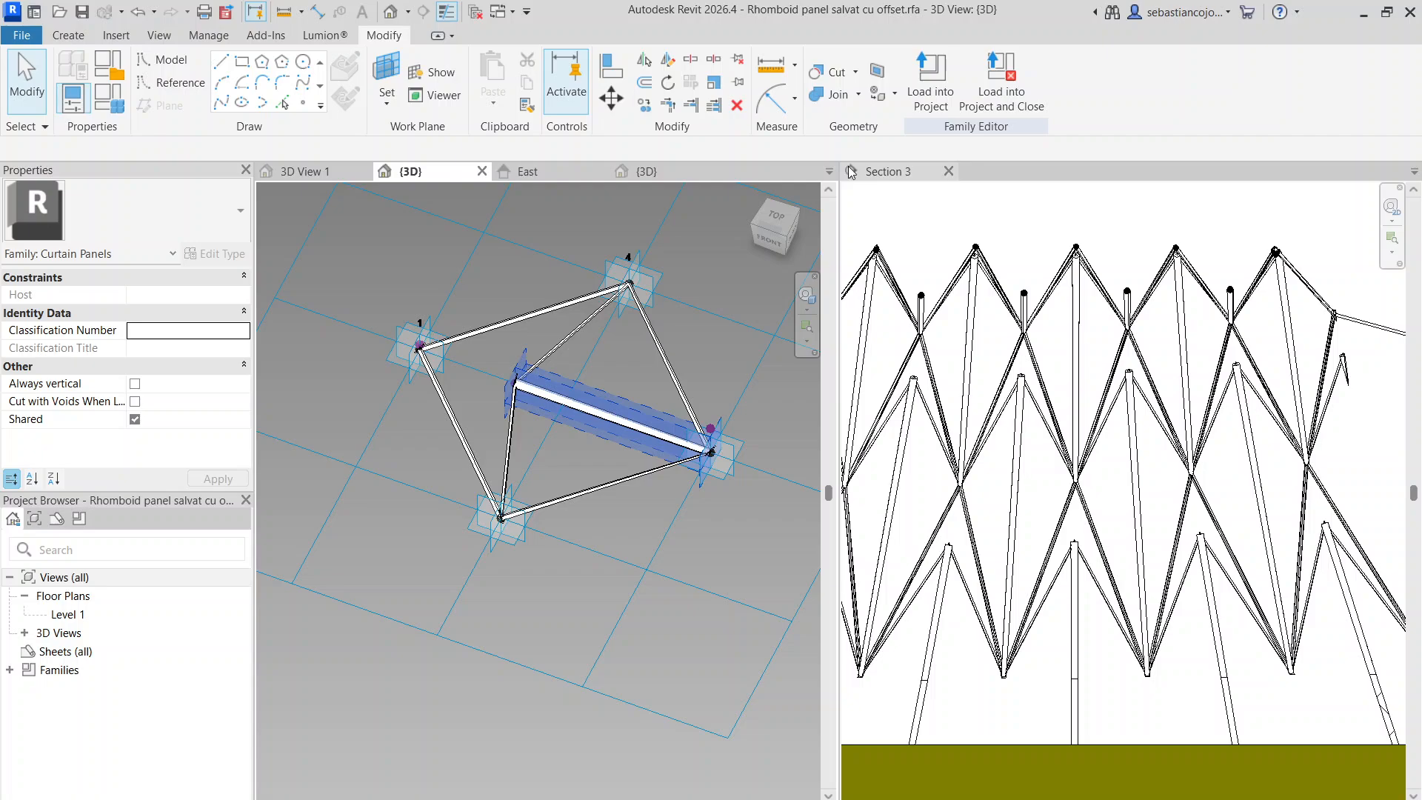
left_click(829, 171)
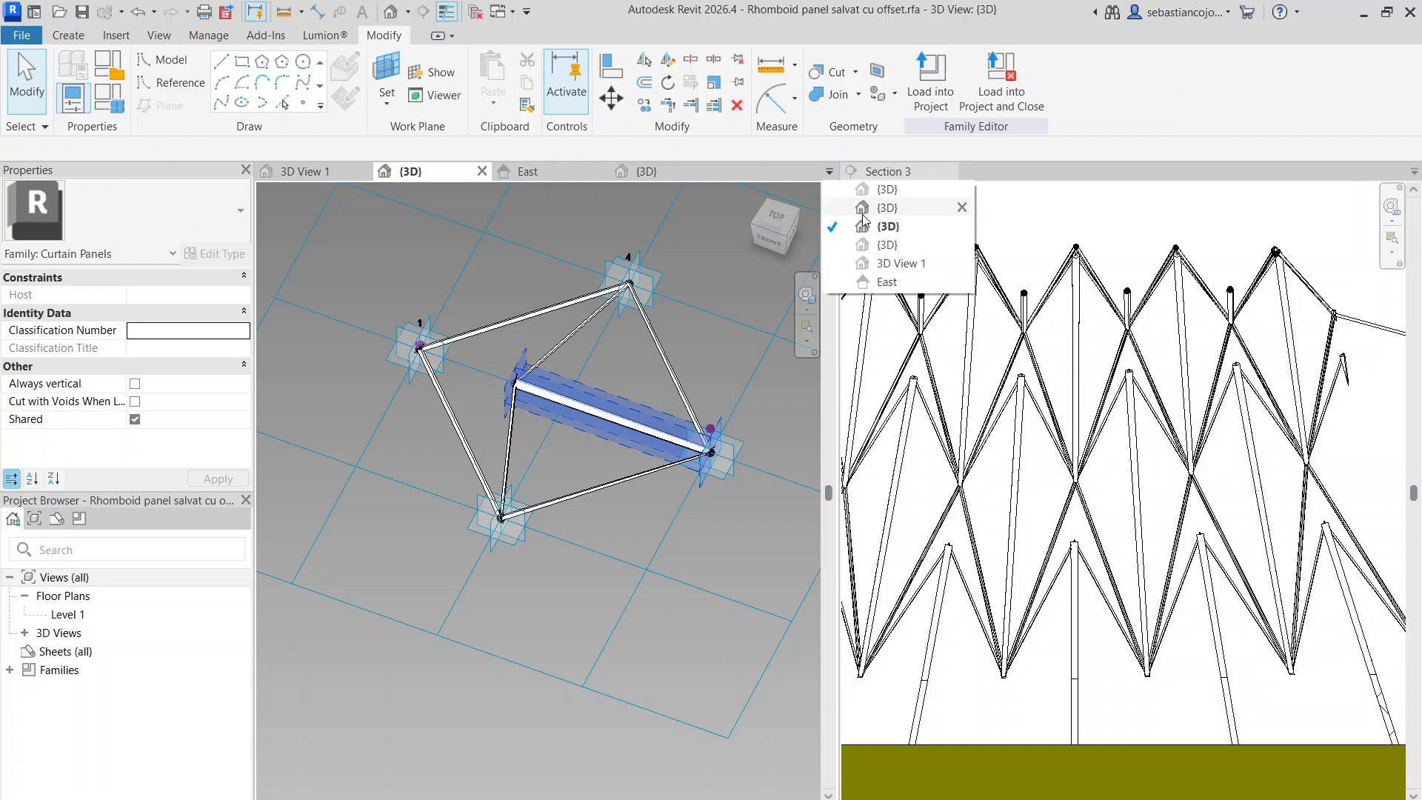
left_click(900, 210)
scroll(468, 391, "up", 3)
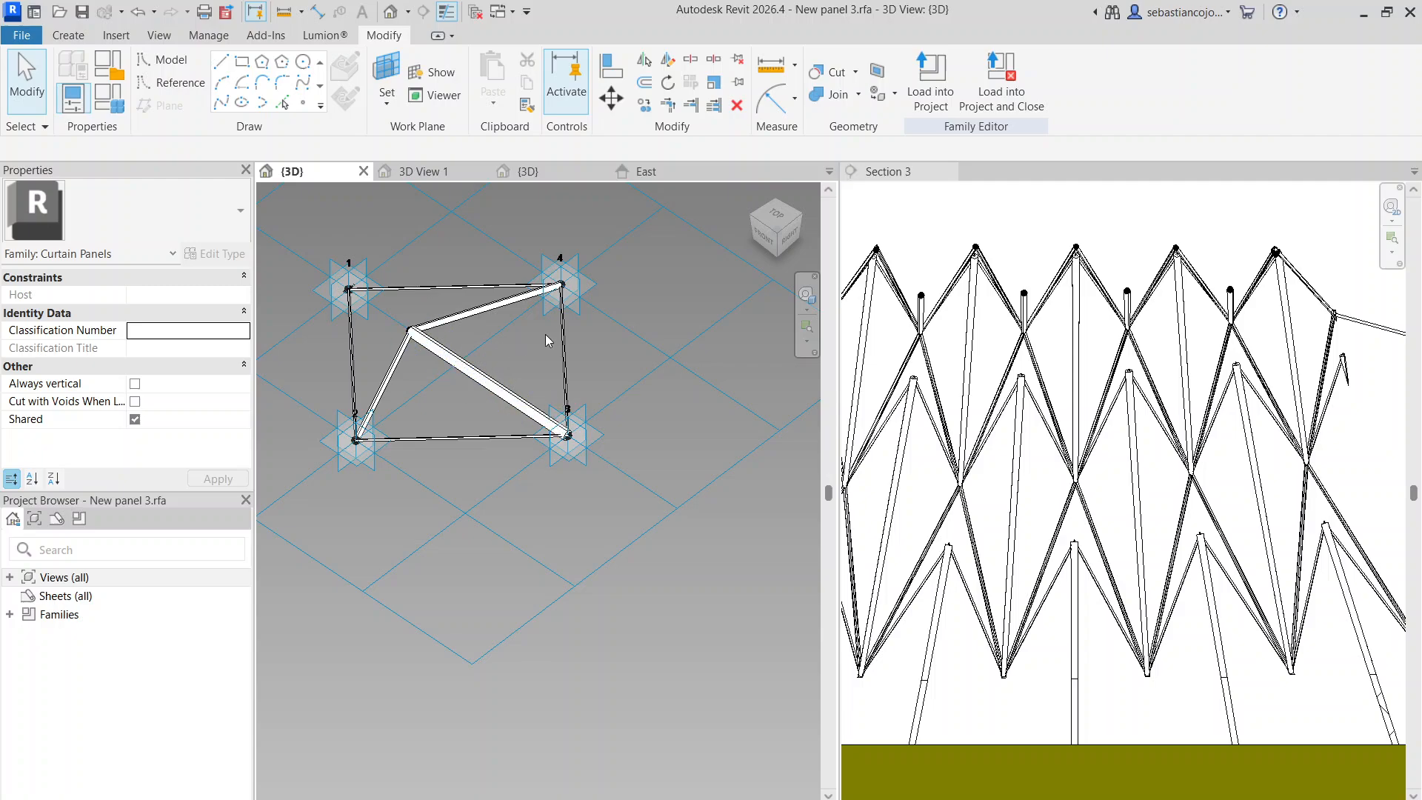
scroll(486, 378, "up", 1)
left_click(487, 382)
scroll(111, 423, "down", 1)
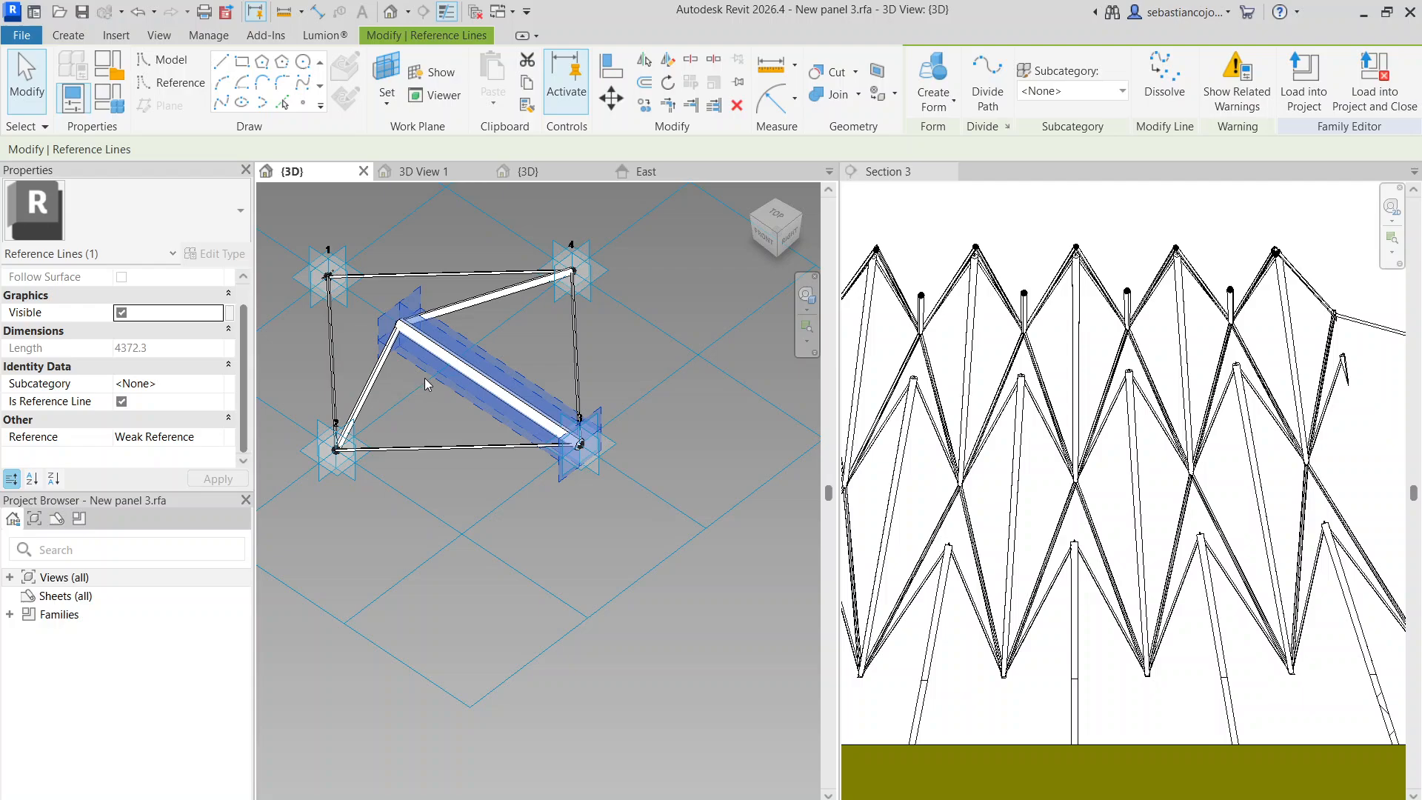
scroll(426, 383, "up", 3)
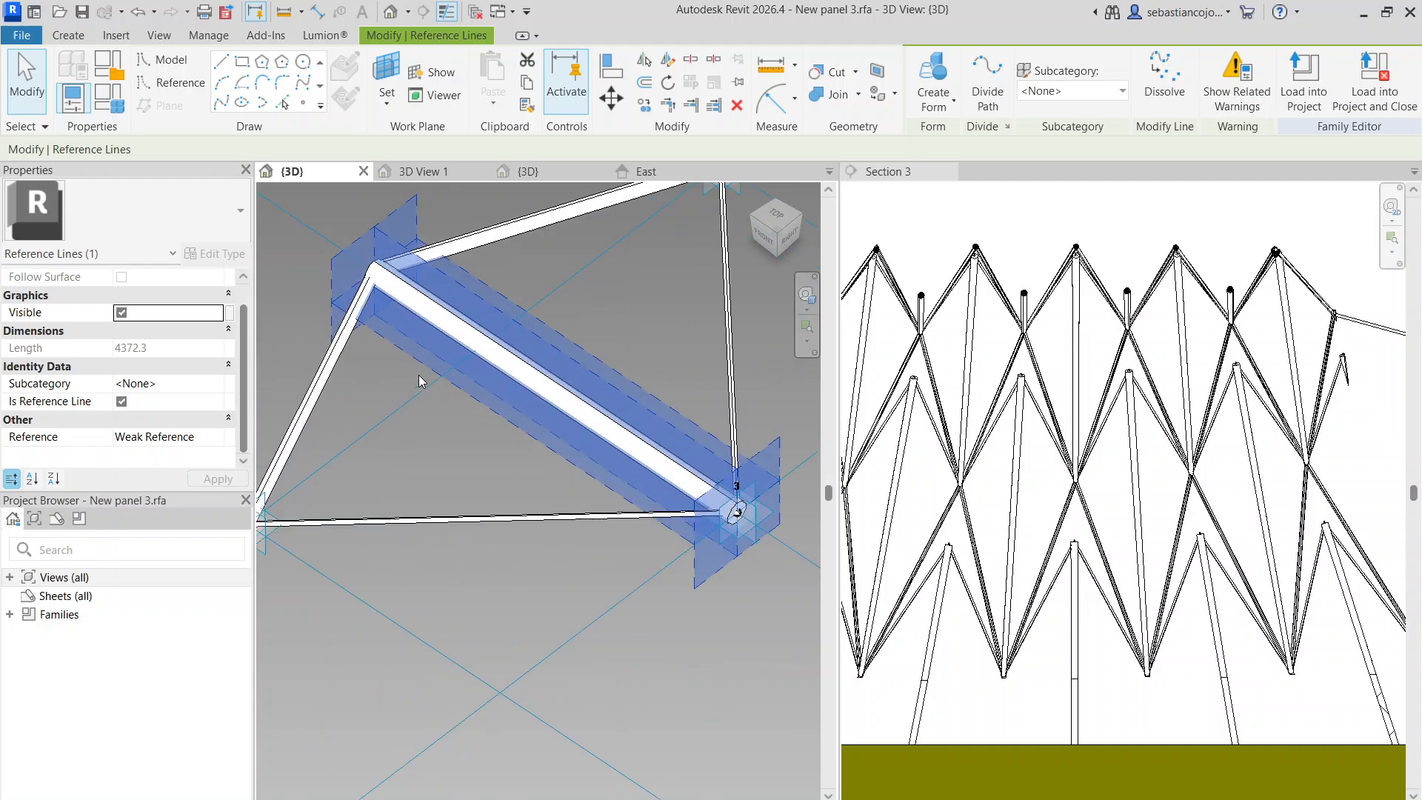
Inspect the New panel 3 bar running from point 2 to the raised apex and its reference line's properties
left_click(345, 354)
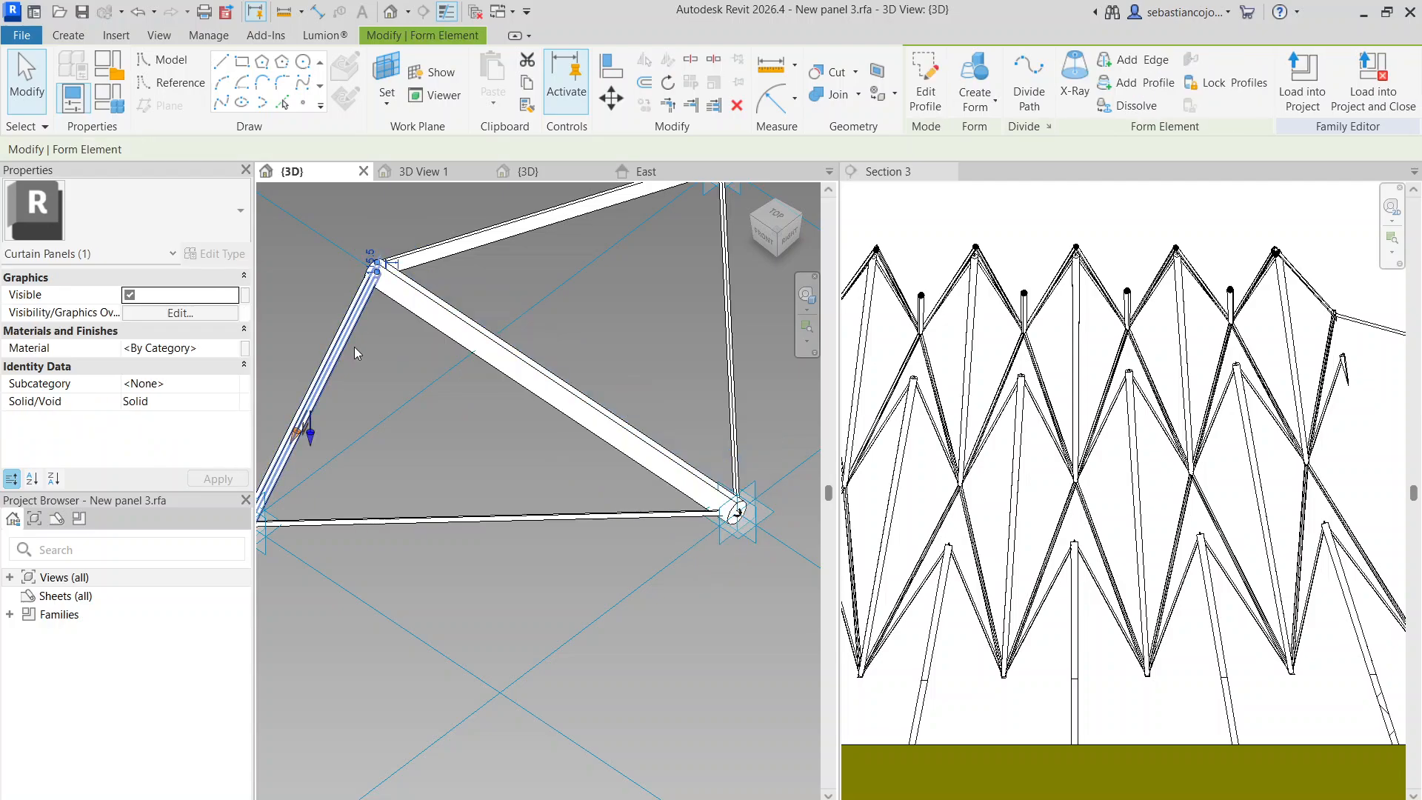
left_click(379, 395)
left_click(323, 320)
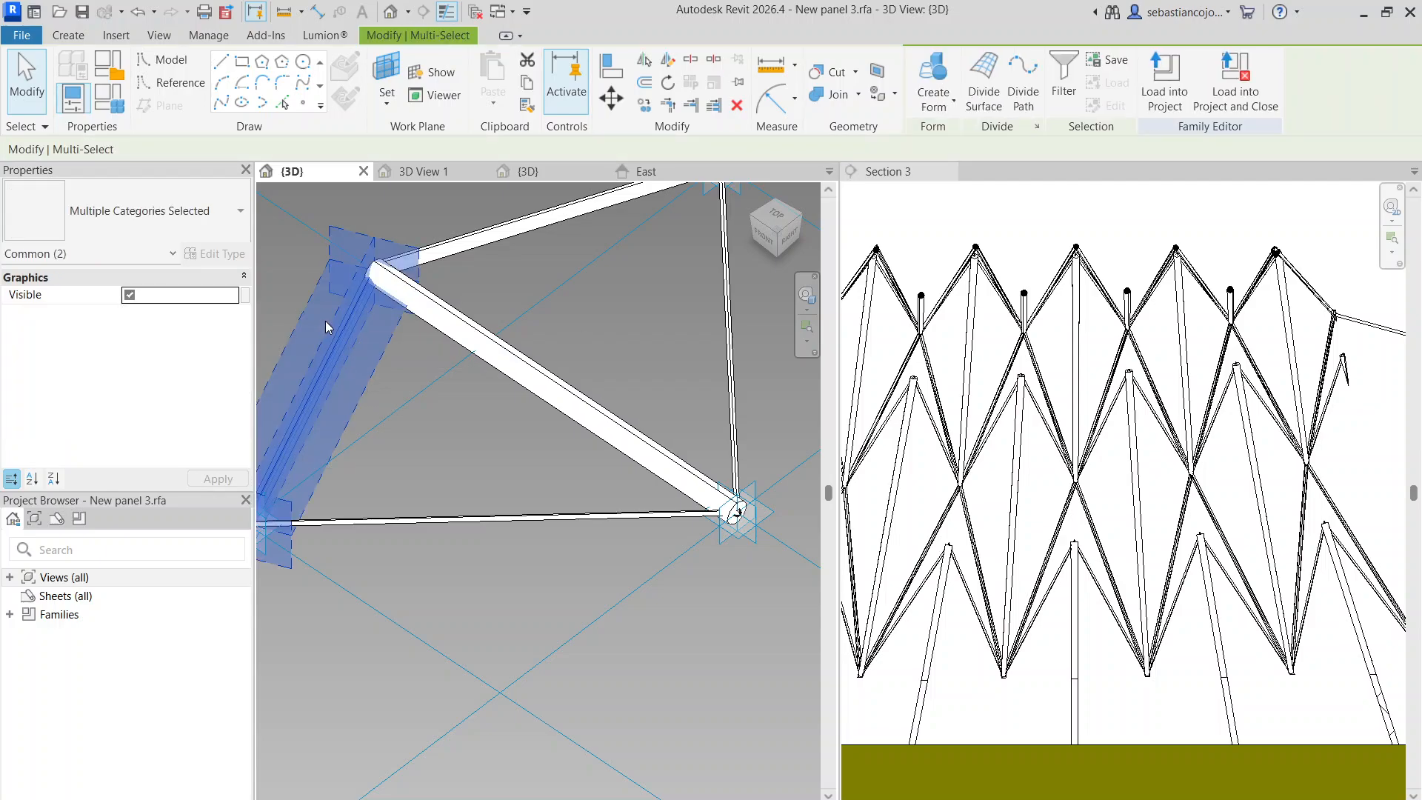
left_click(380, 358)
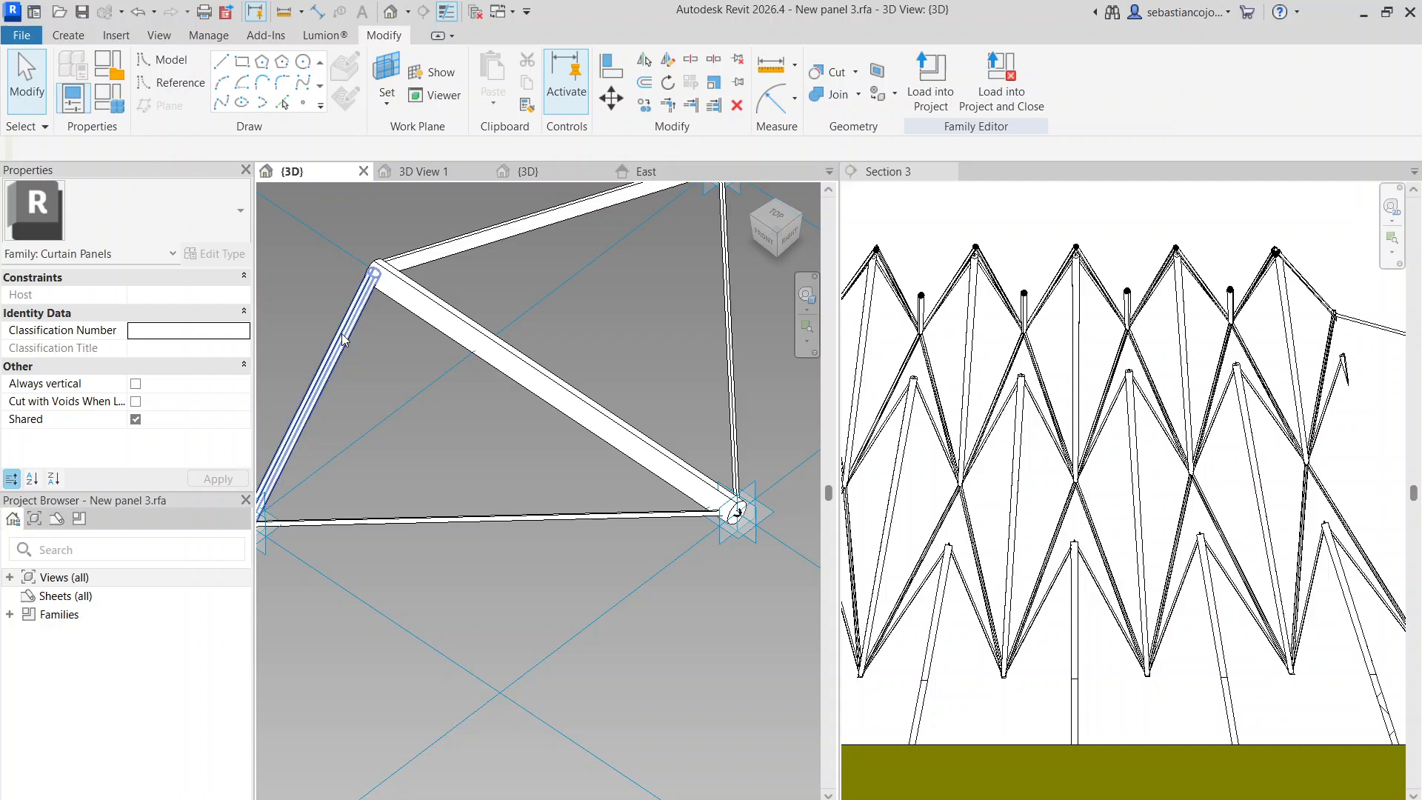
scroll(354, 318, "up", 3)
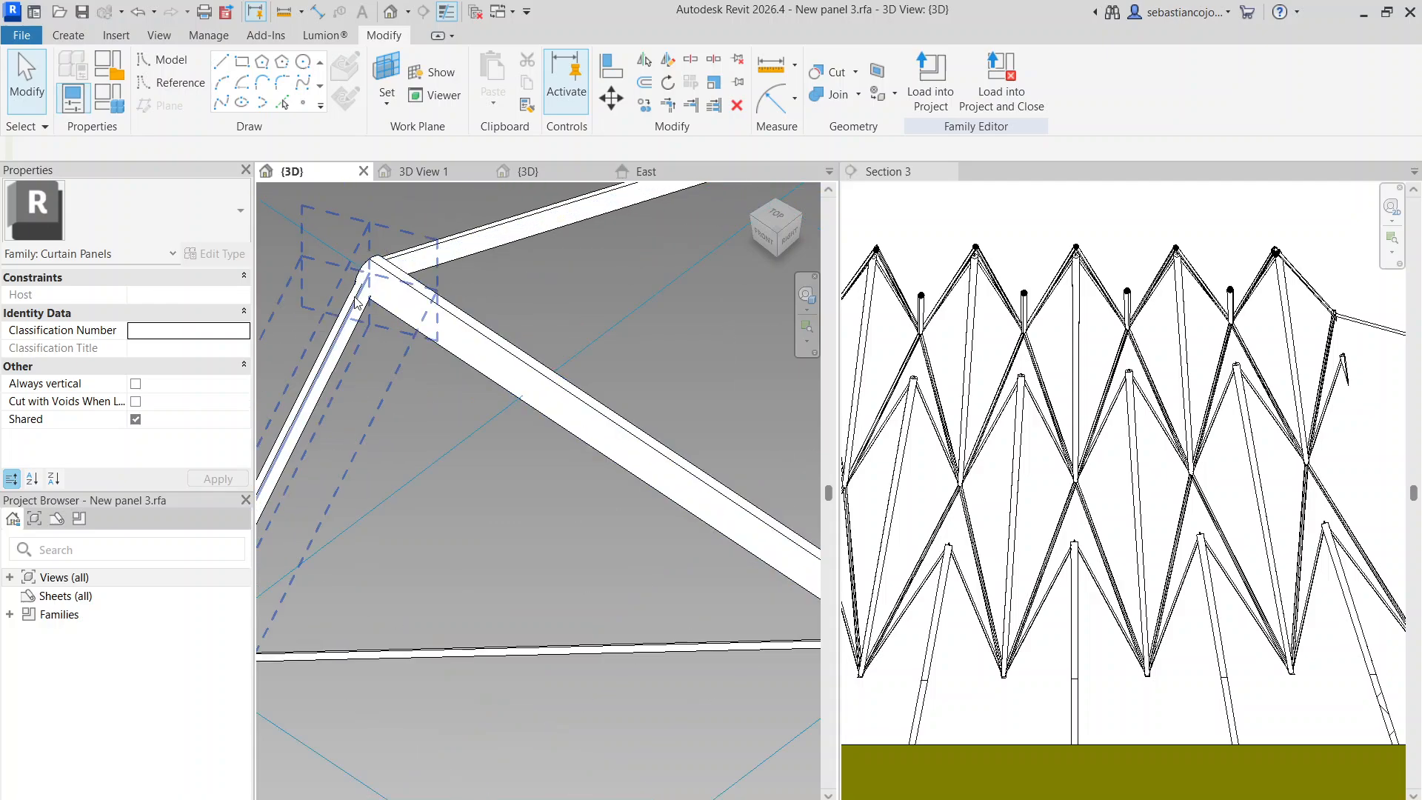
left_click(355, 303)
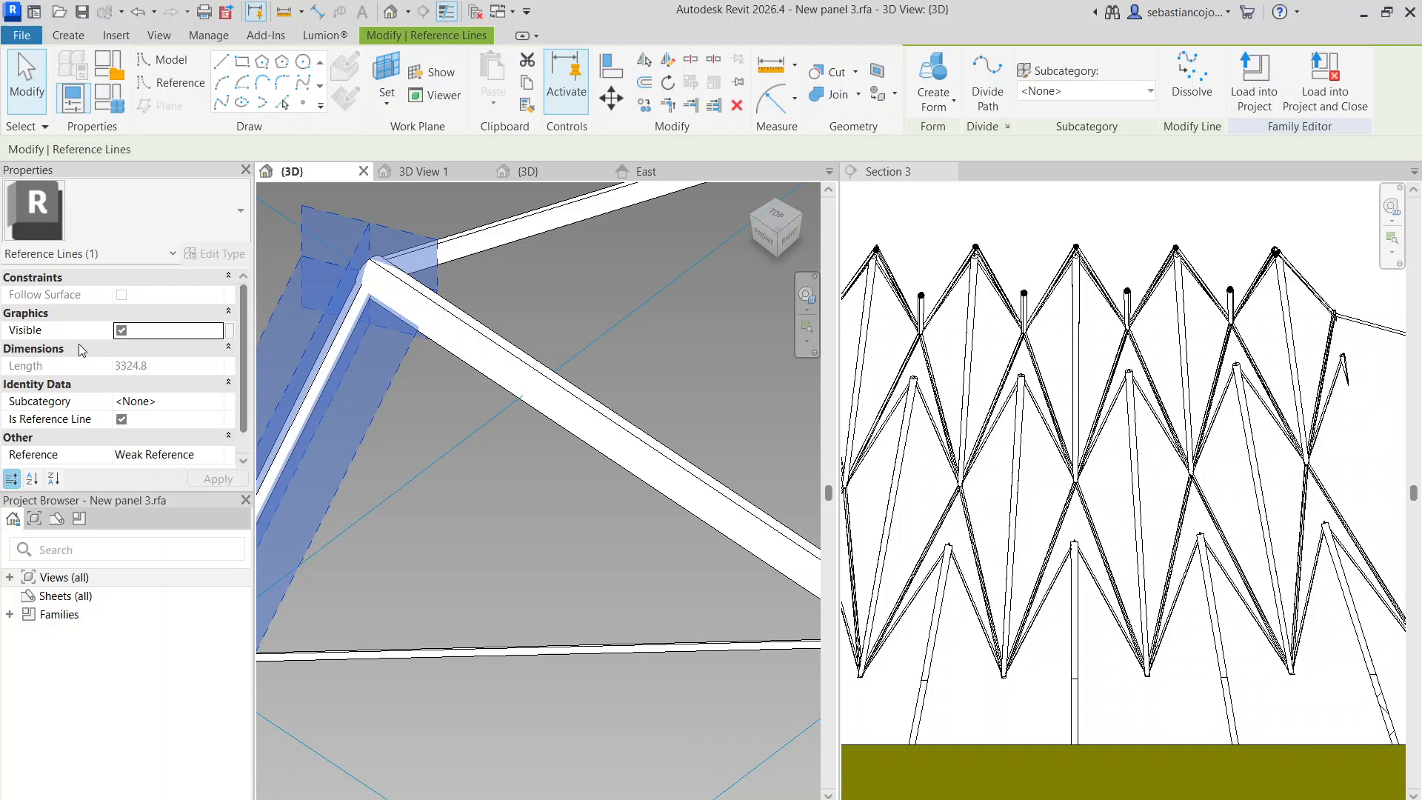
scroll(161, 377, "down", 1)
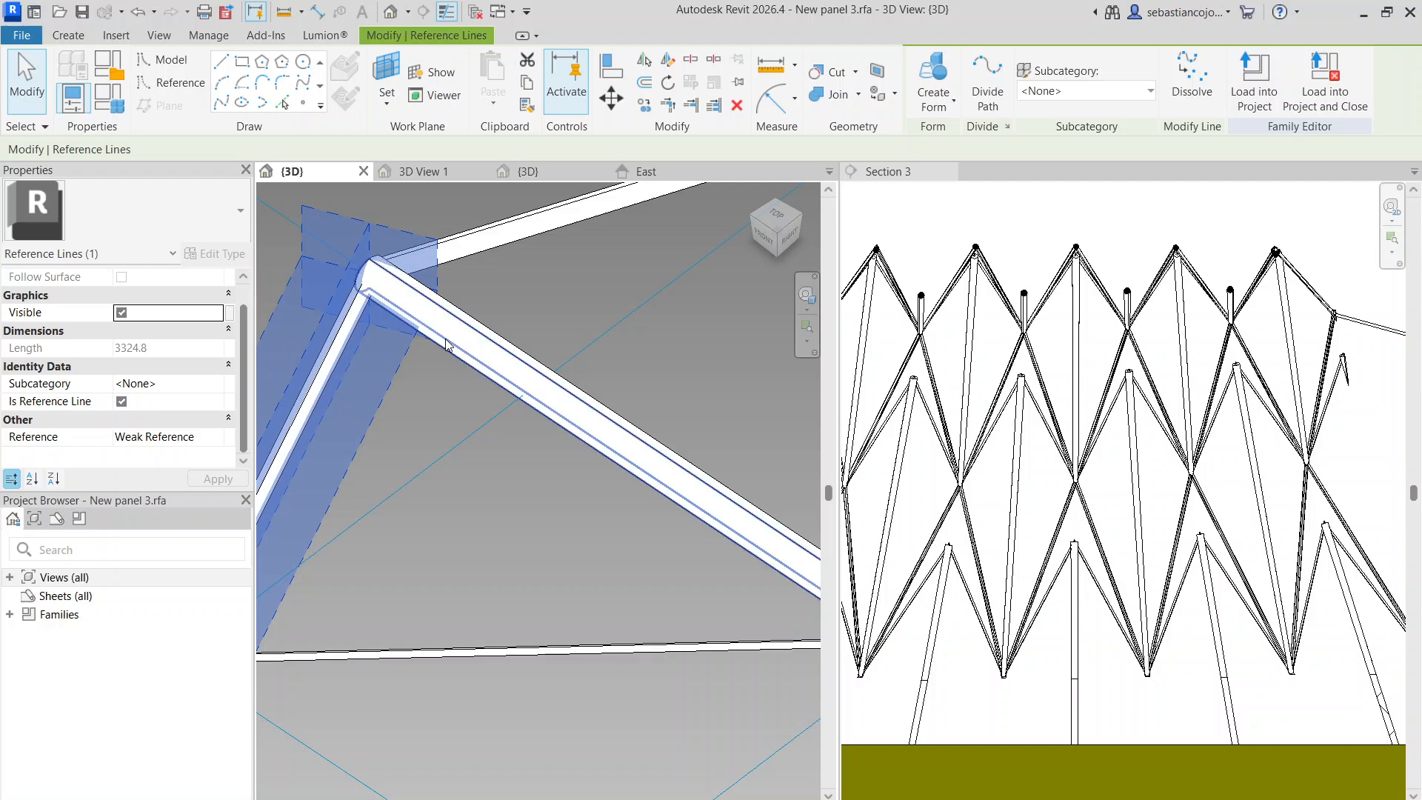
scroll(457, 411, "down", 3)
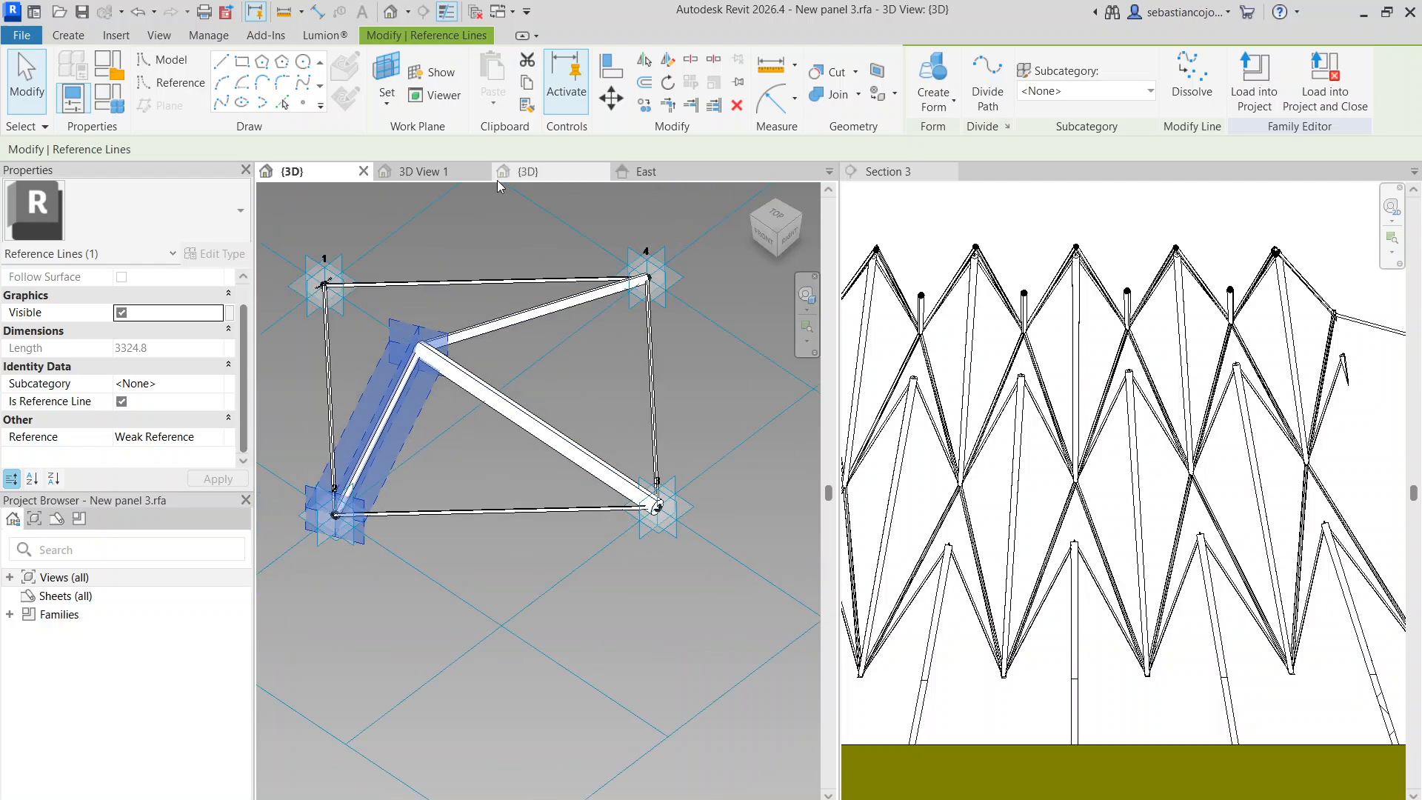
Return to the Rhomboid panel salvat cu offset family's 3D view and close the Sectiuni pregatite project's 3D view
left_click(830, 171)
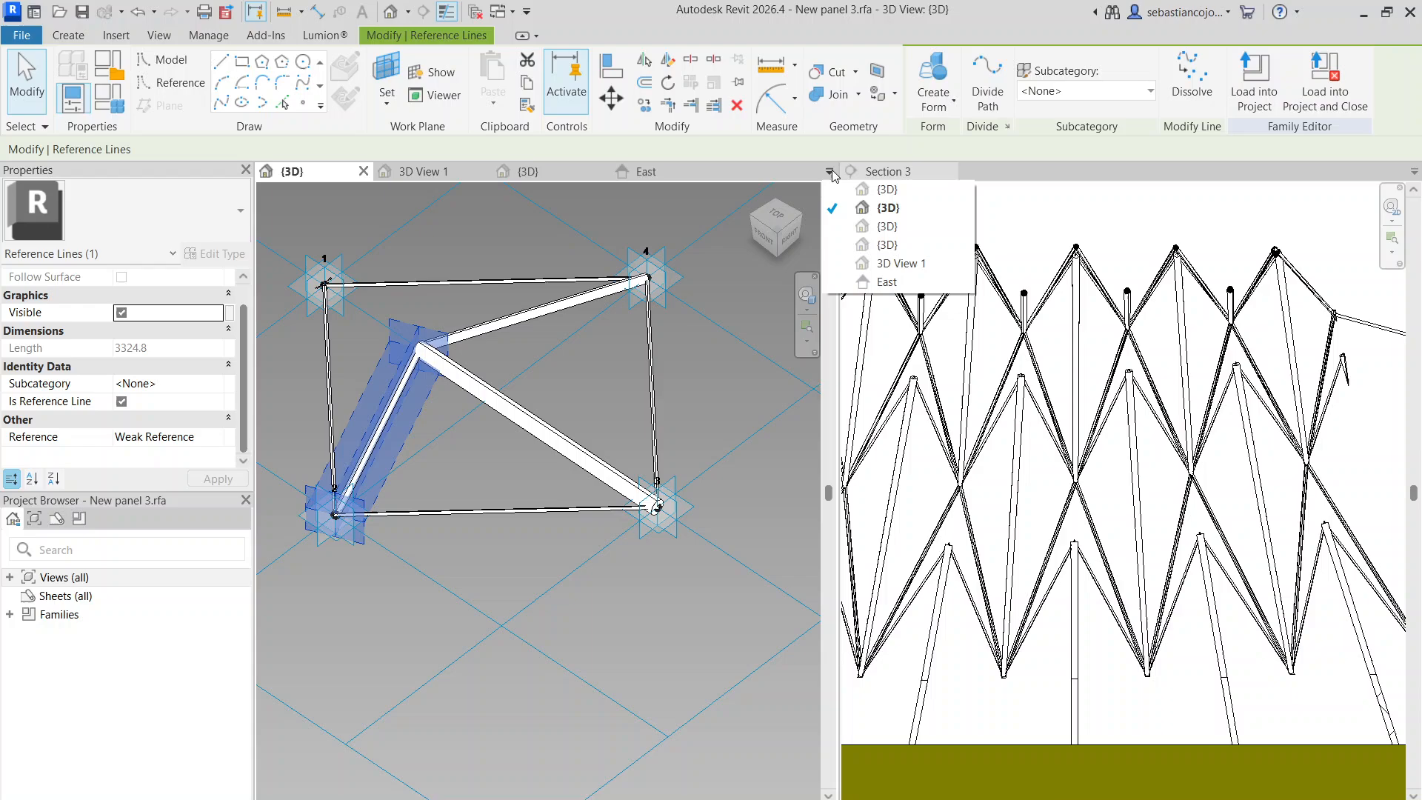
left_click(874, 234)
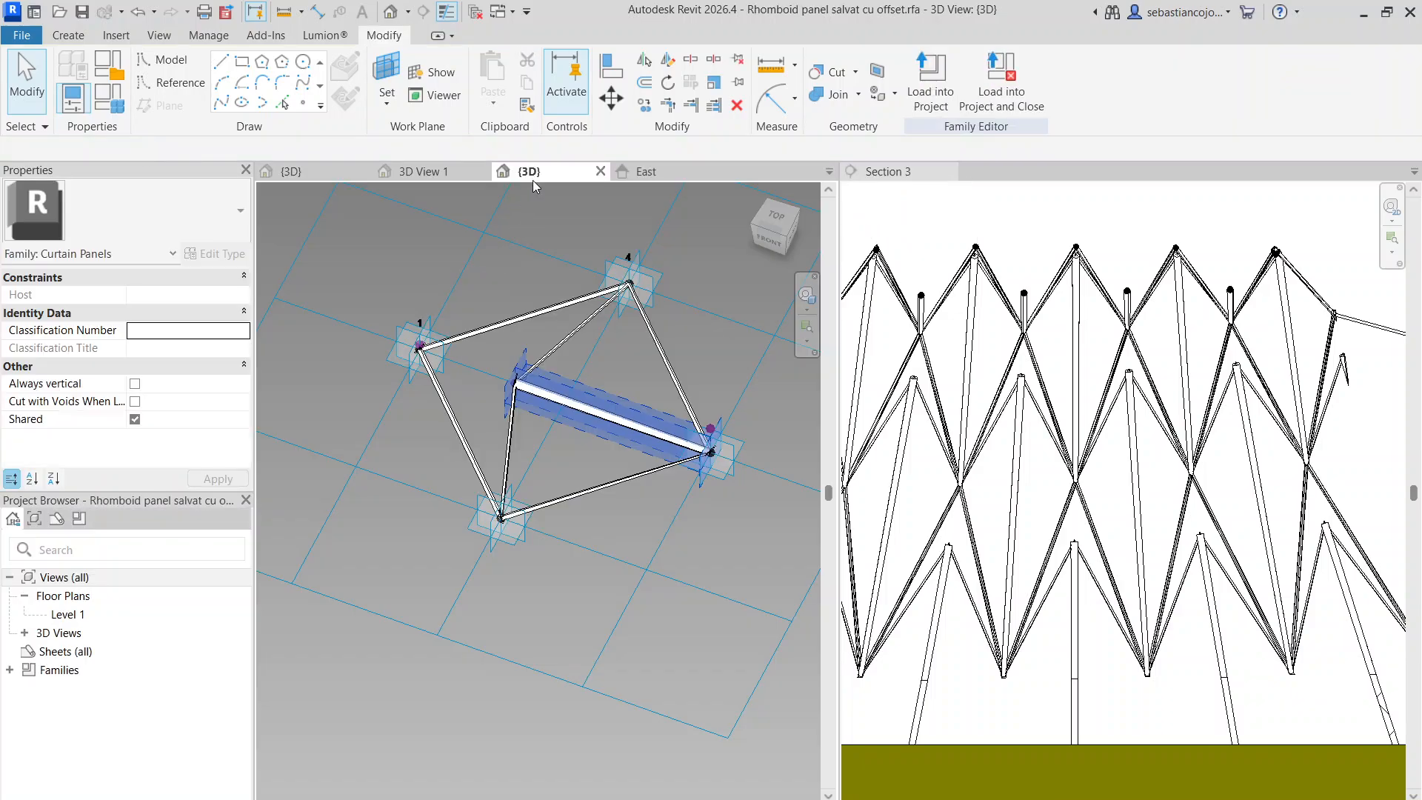
left_click_drag(532, 180, 390, 180)
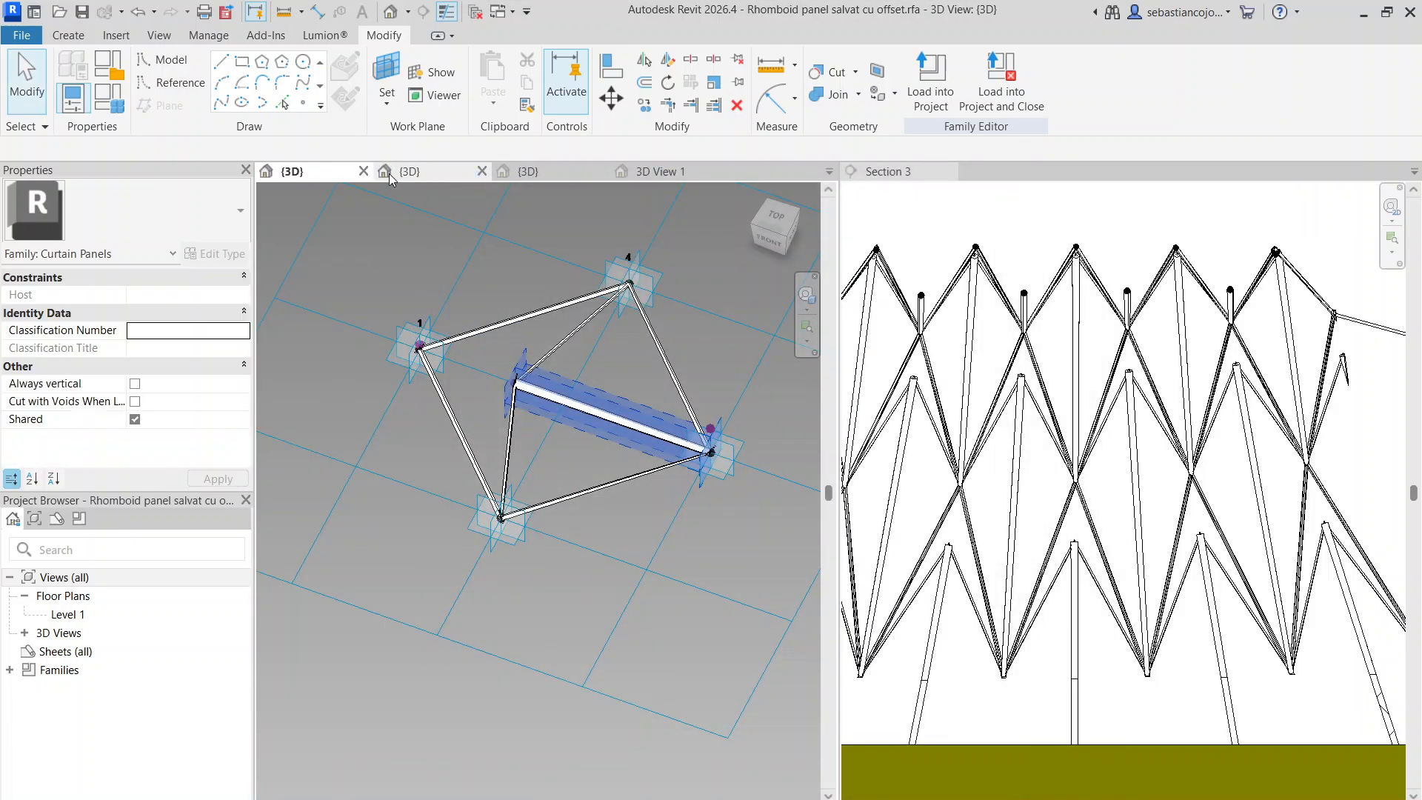
left_click(415, 172)
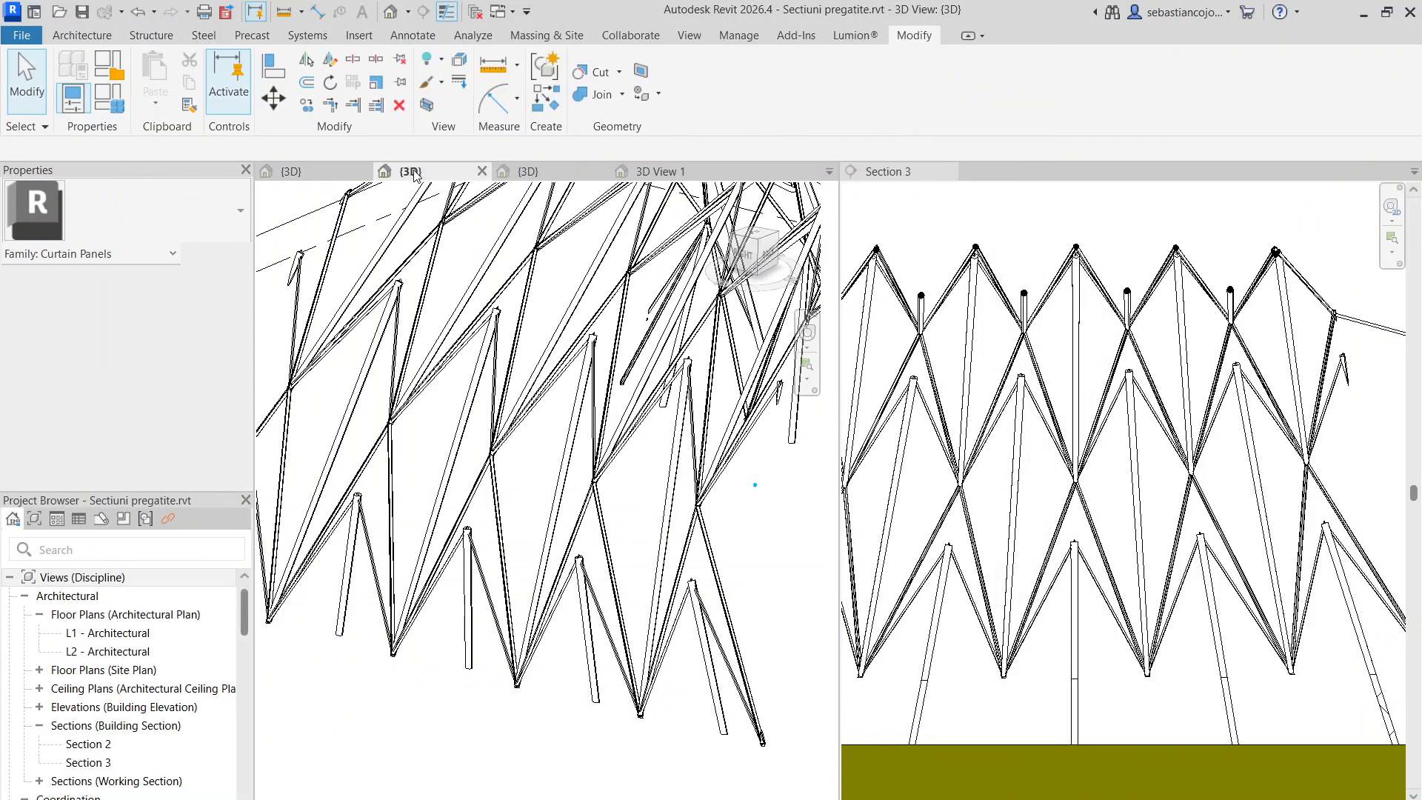
left_click(312, 178)
left_click(415, 175)
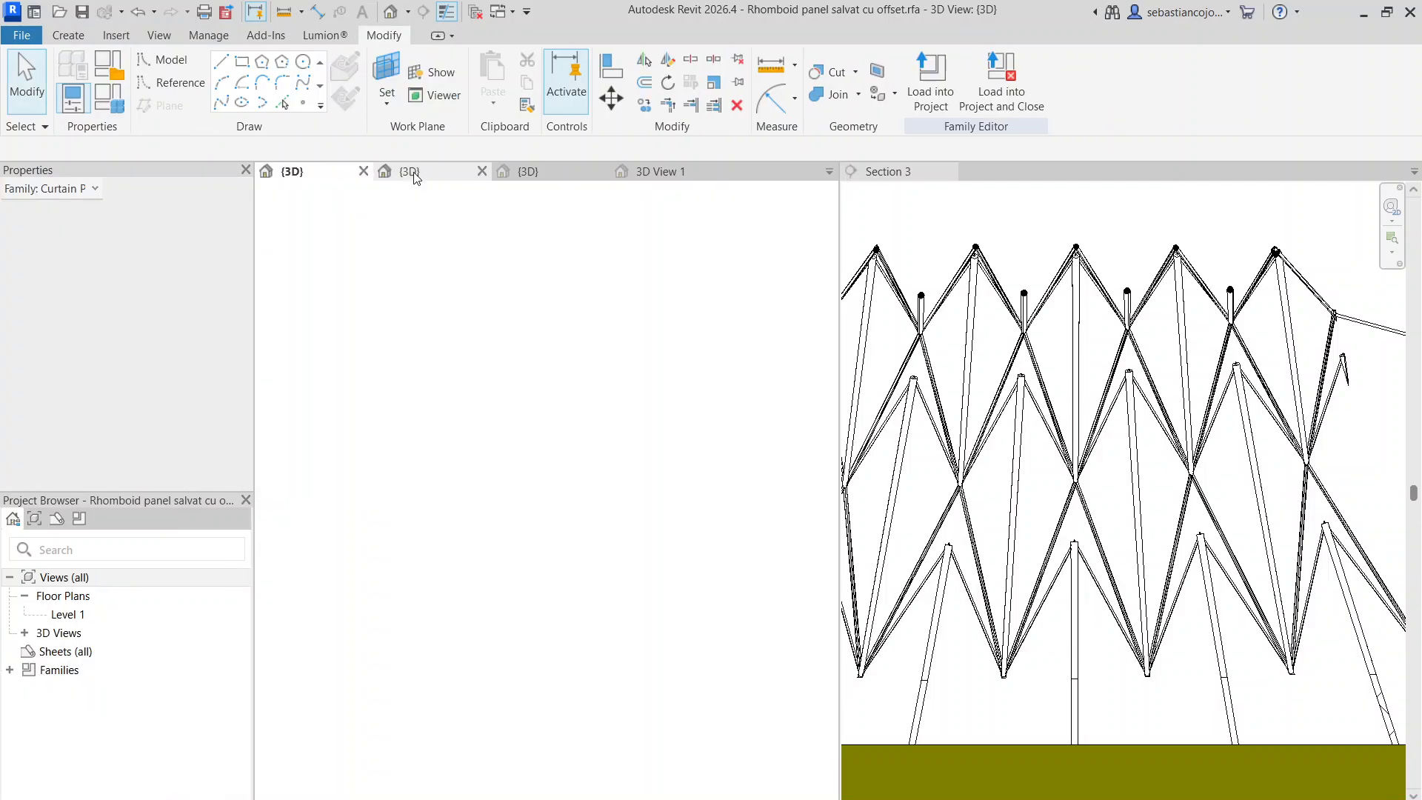
left_click(482, 172)
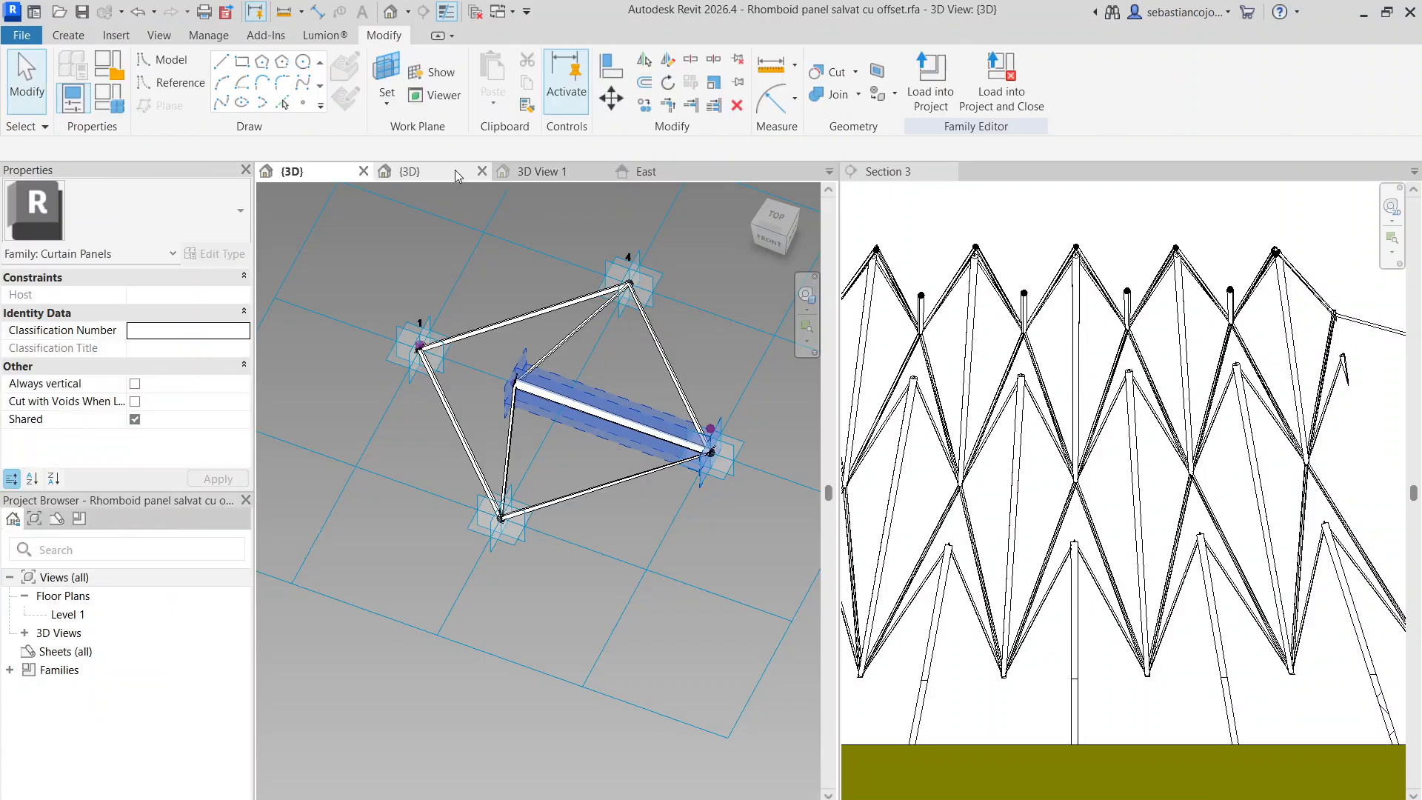
Compare the lengths of the reference lines joining the apex to points 2 and 4 in the Rhomboid panel salvat cu offset family
left_click(451, 174)
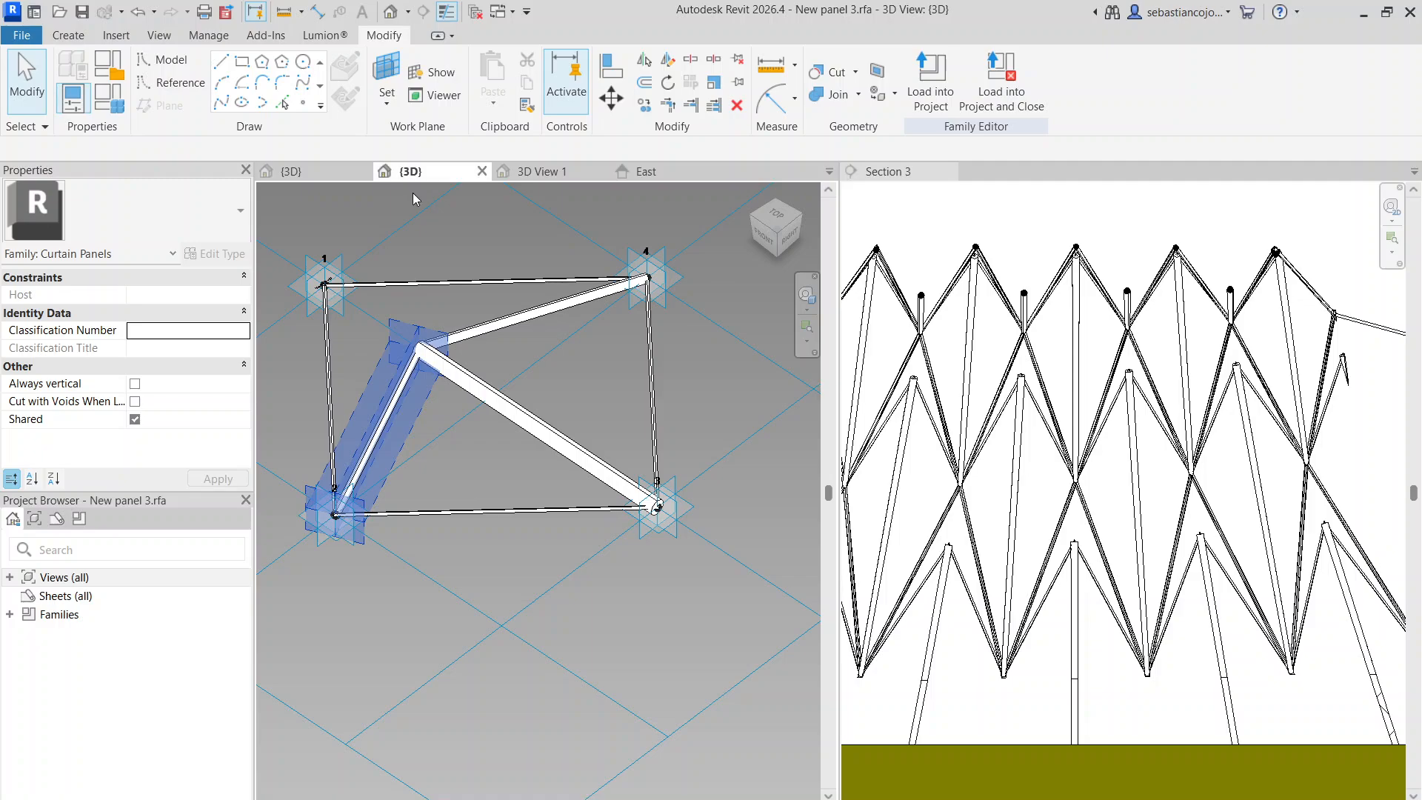
left_click(297, 172)
scroll(523, 432, "up", 3)
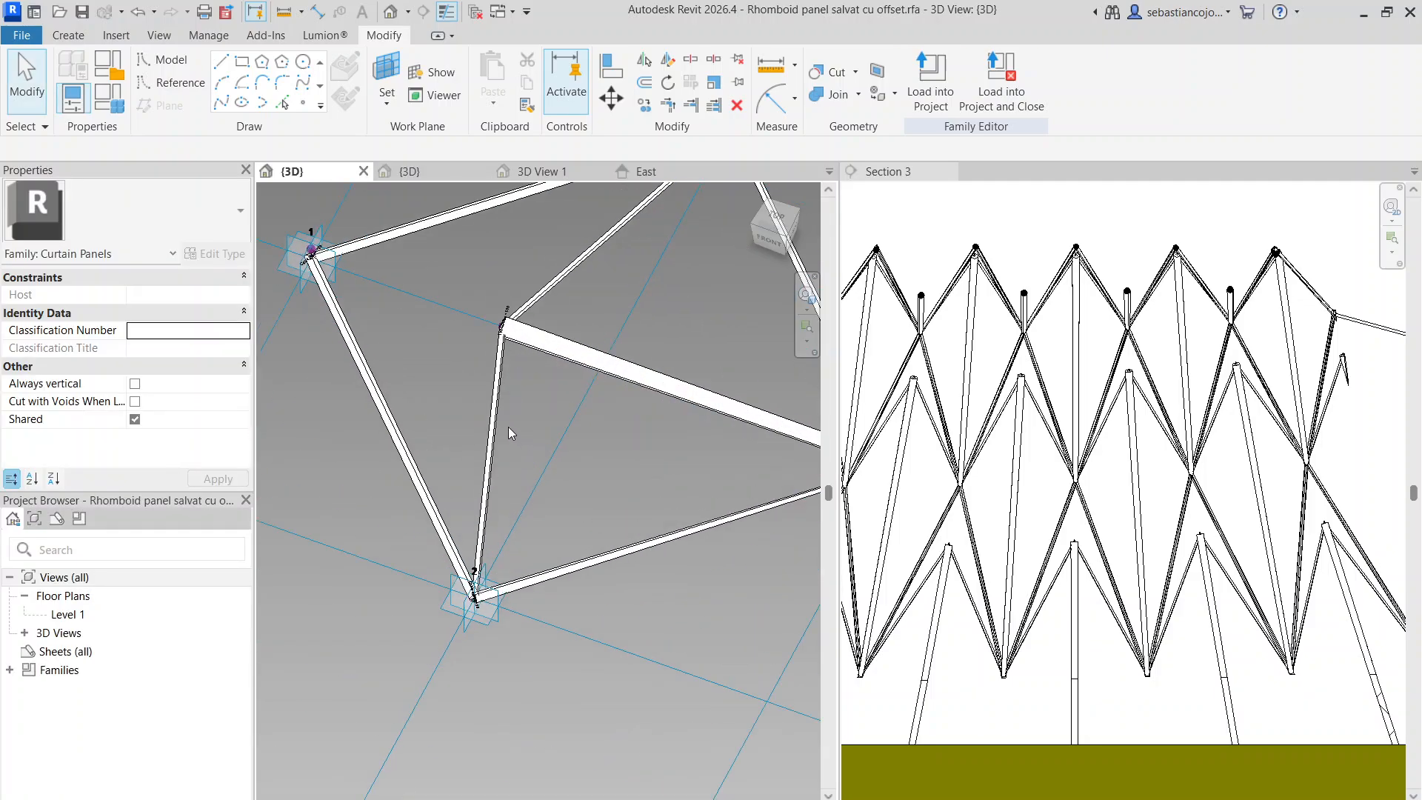
left_click(497, 421)
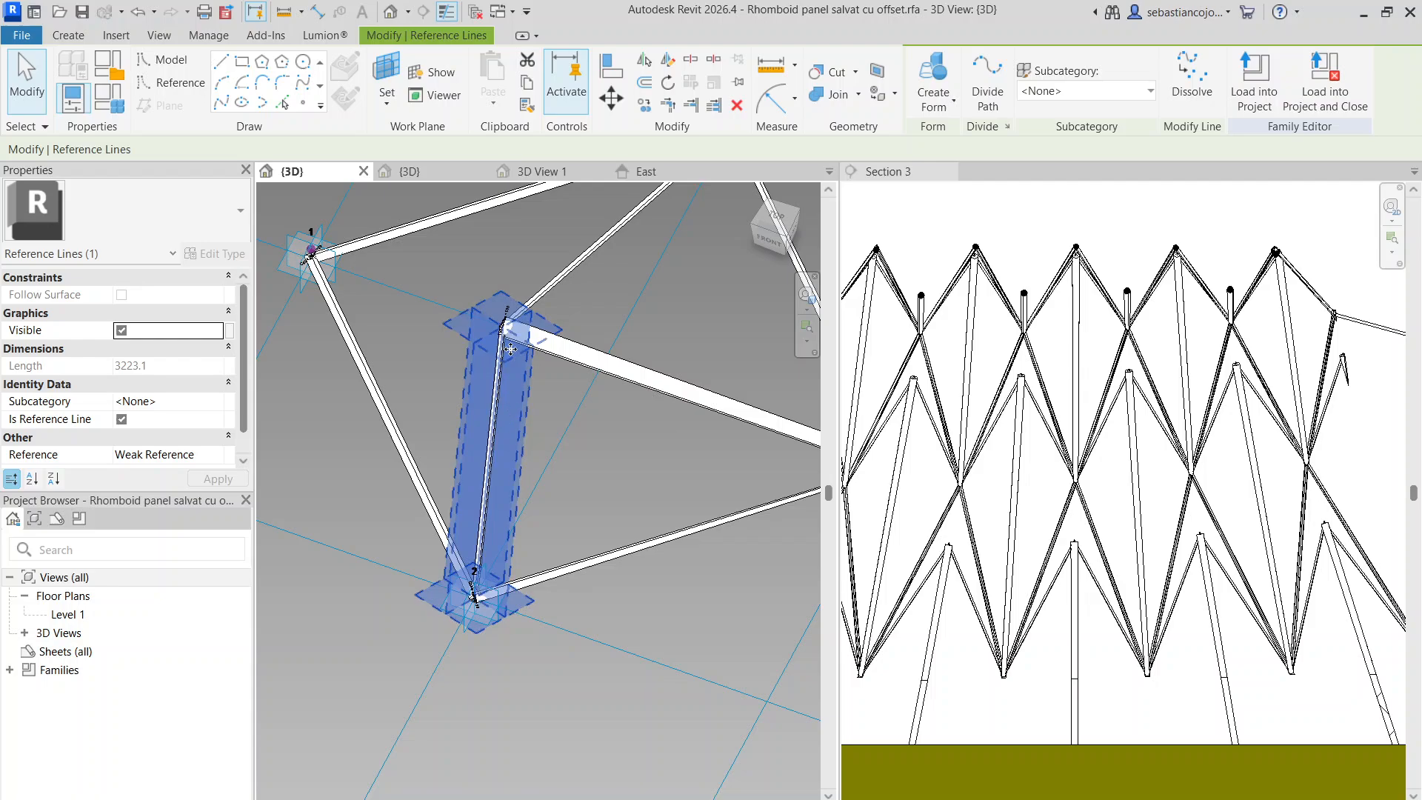
left_click(538, 314)
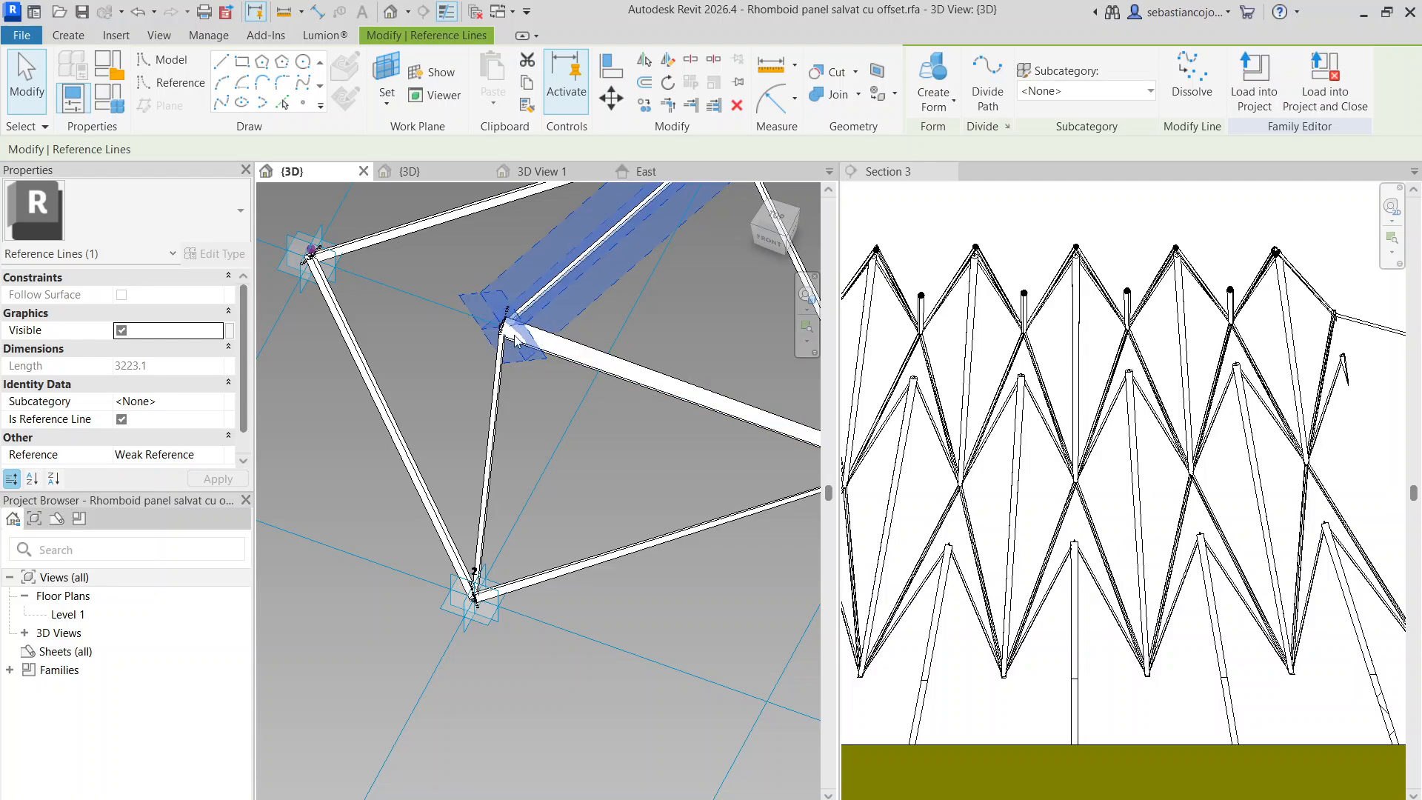
scroll(543, 370, "down", 4)
scroll(543, 394, "up", 4)
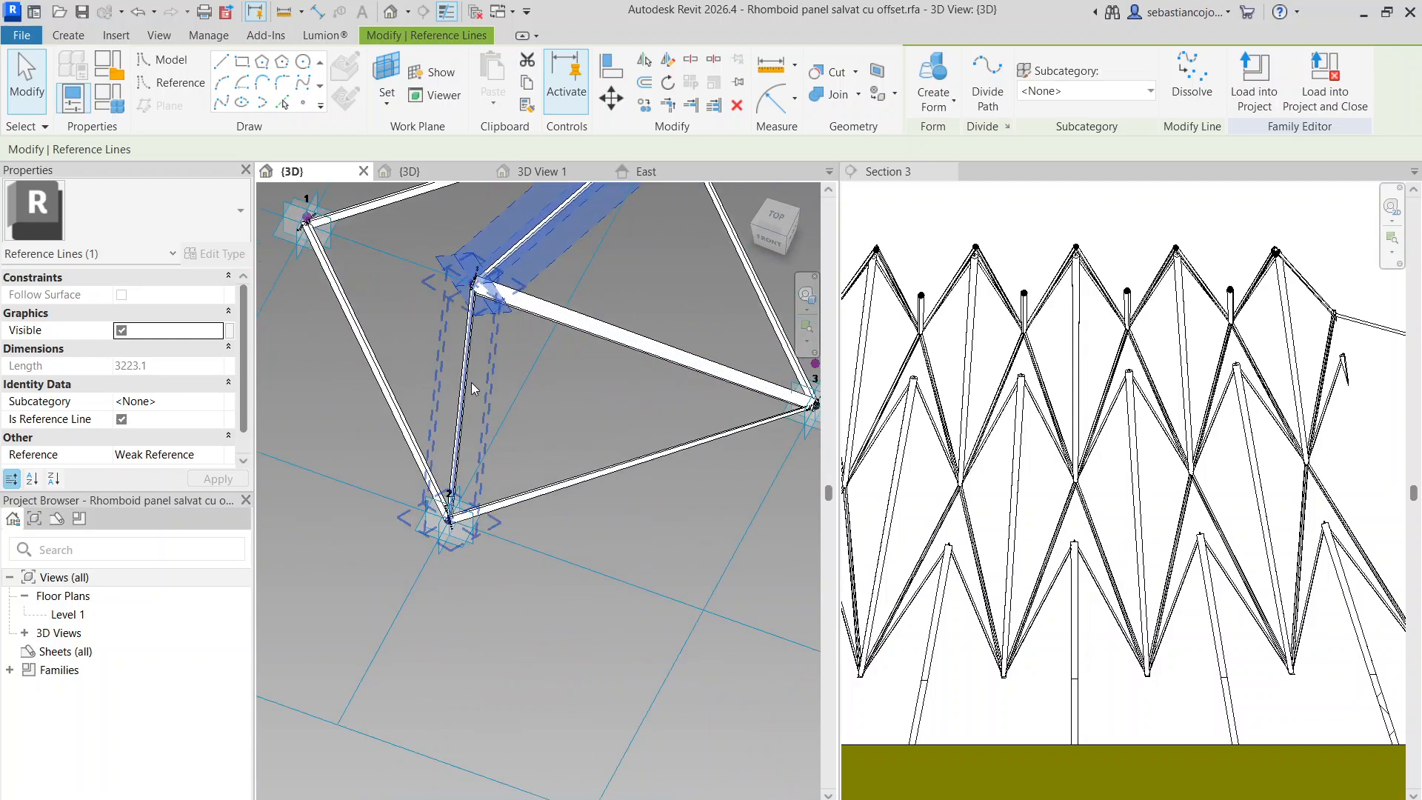
left_click(471, 381)
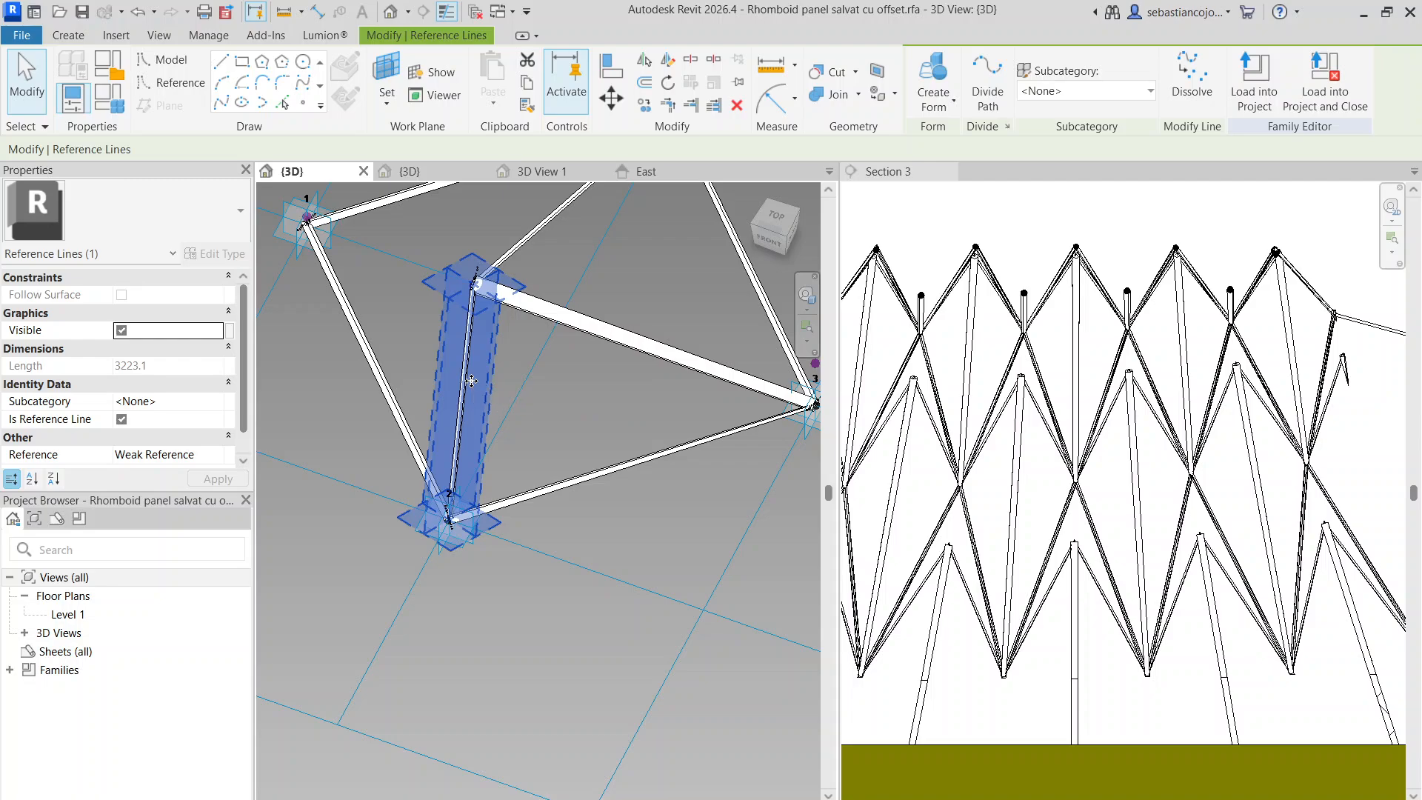
left_click(530, 244)
Check the reference line lengths of the bars joining the raised apex to points 4 and 2 in New panel 3
left_click(410, 171)
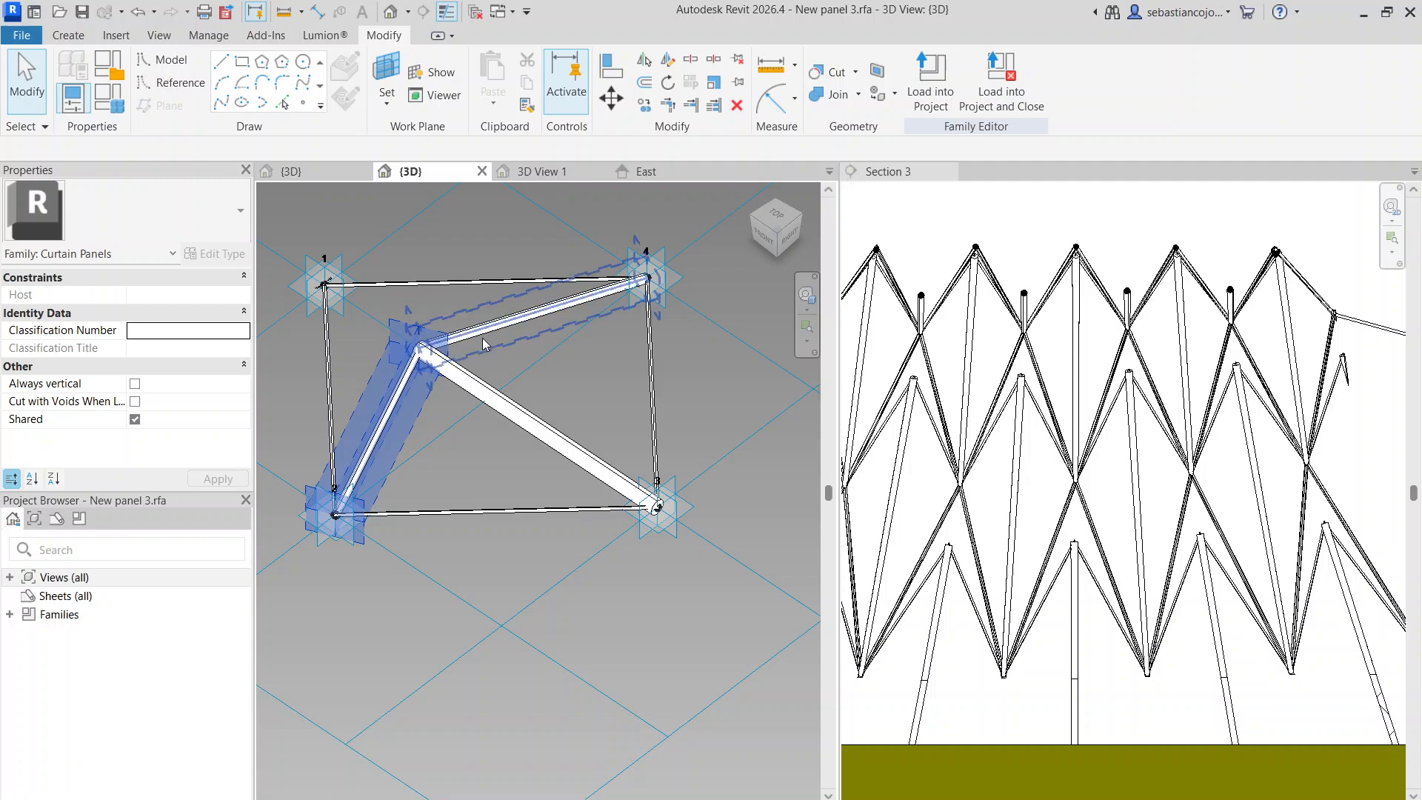
left_click(483, 342)
scroll(428, 370, "up", 3)
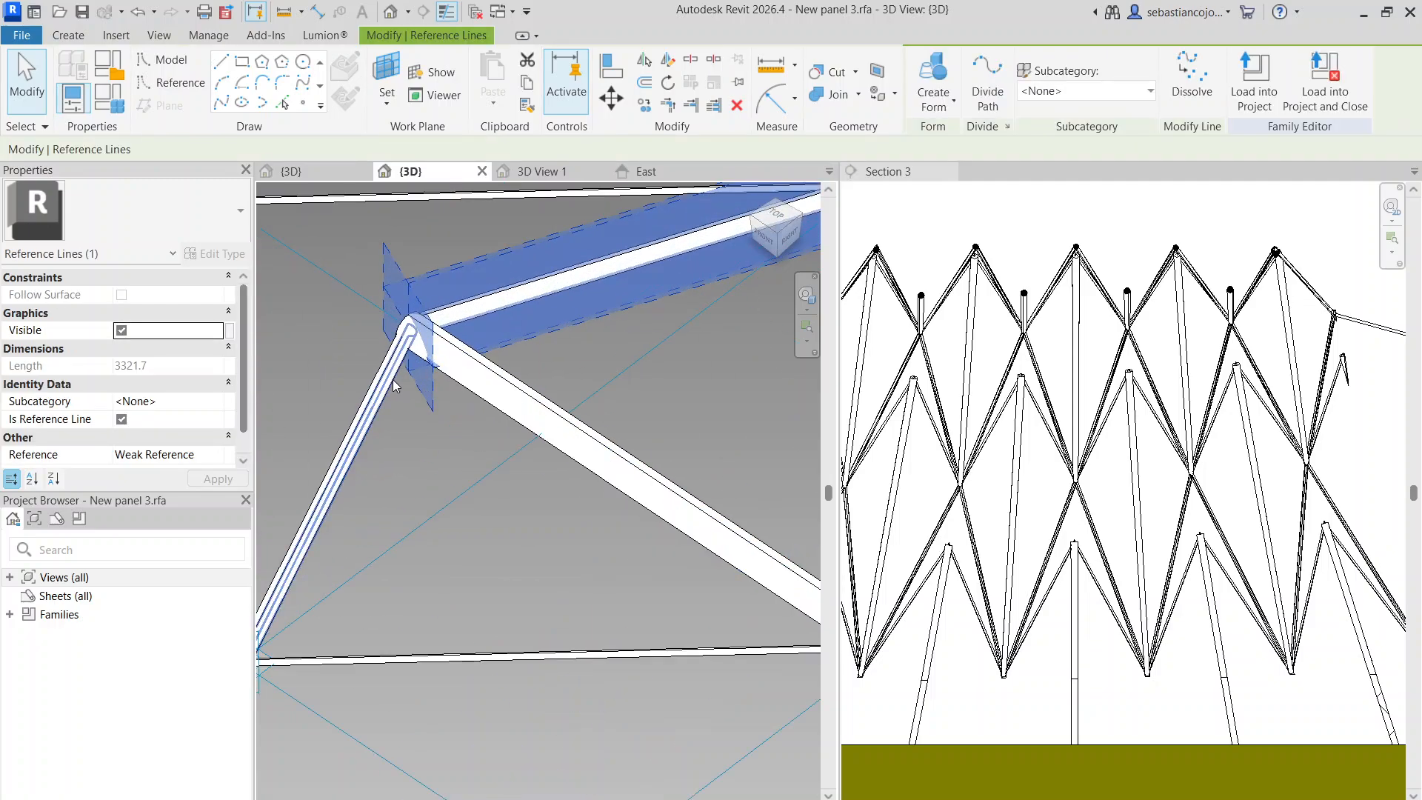
left_click(337, 459)
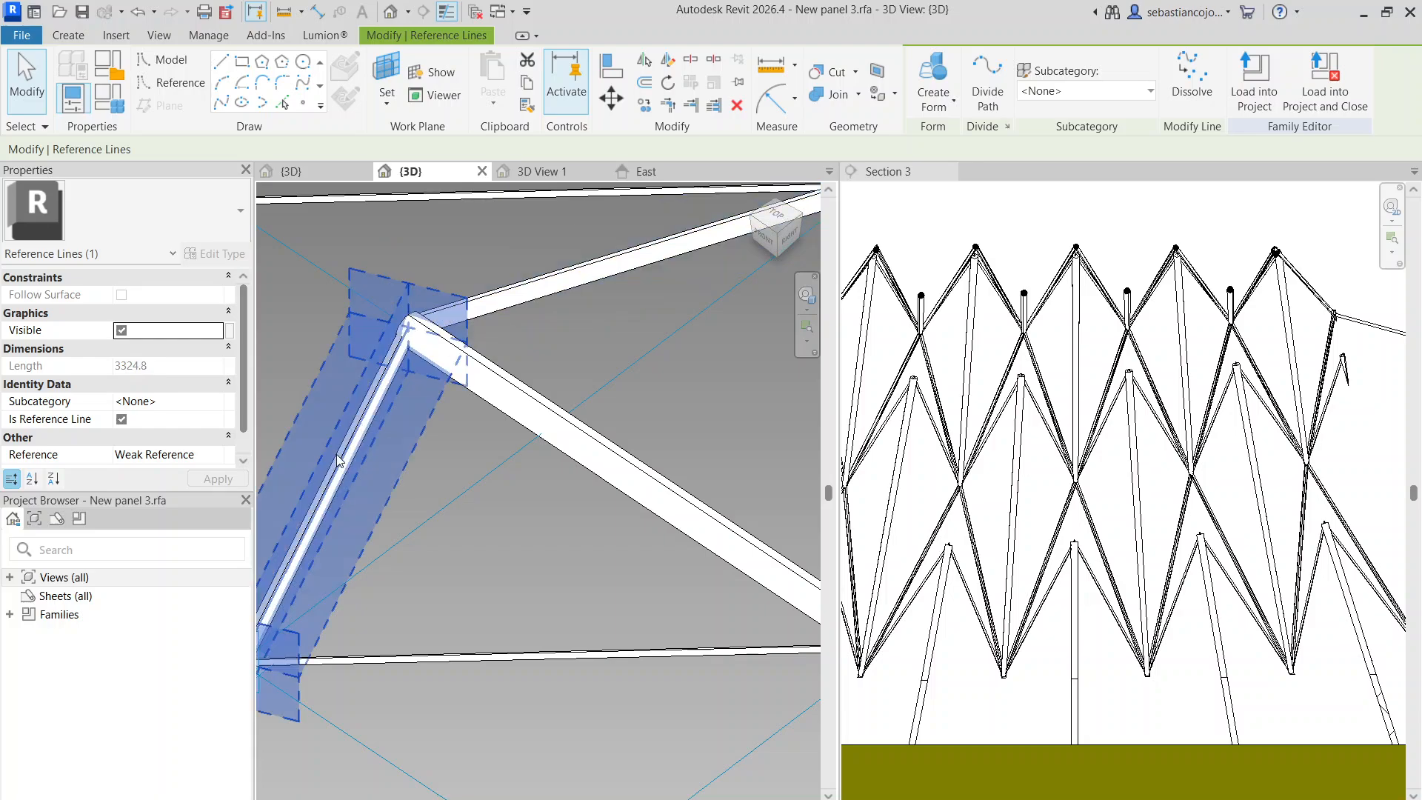
scroll(337, 459, "down", 5)
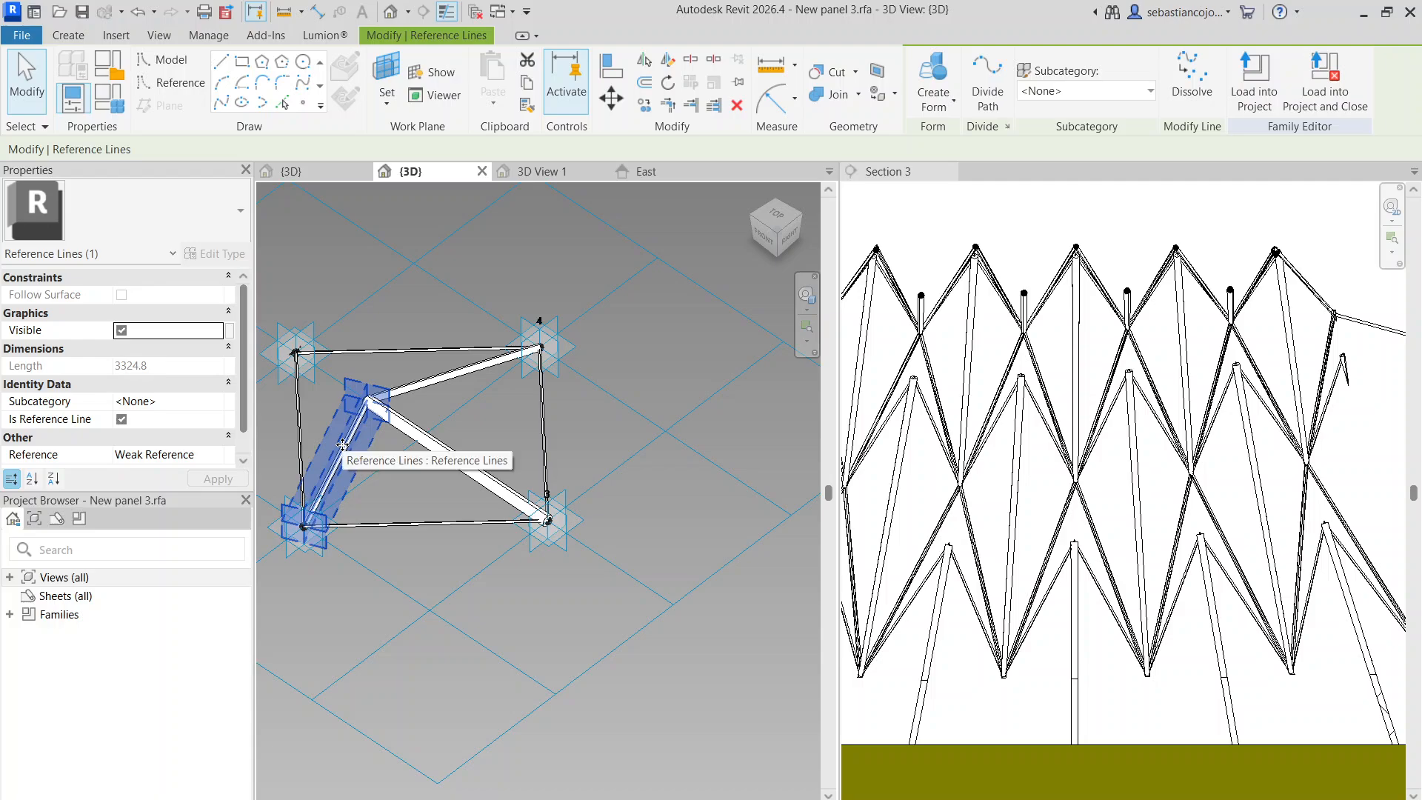
scroll(397, 179, "up", 1)
Return to the Rhomboid panel salvat cu offset family and recheck the length of the reference line from point 2 to the apex
left_click(333, 179)
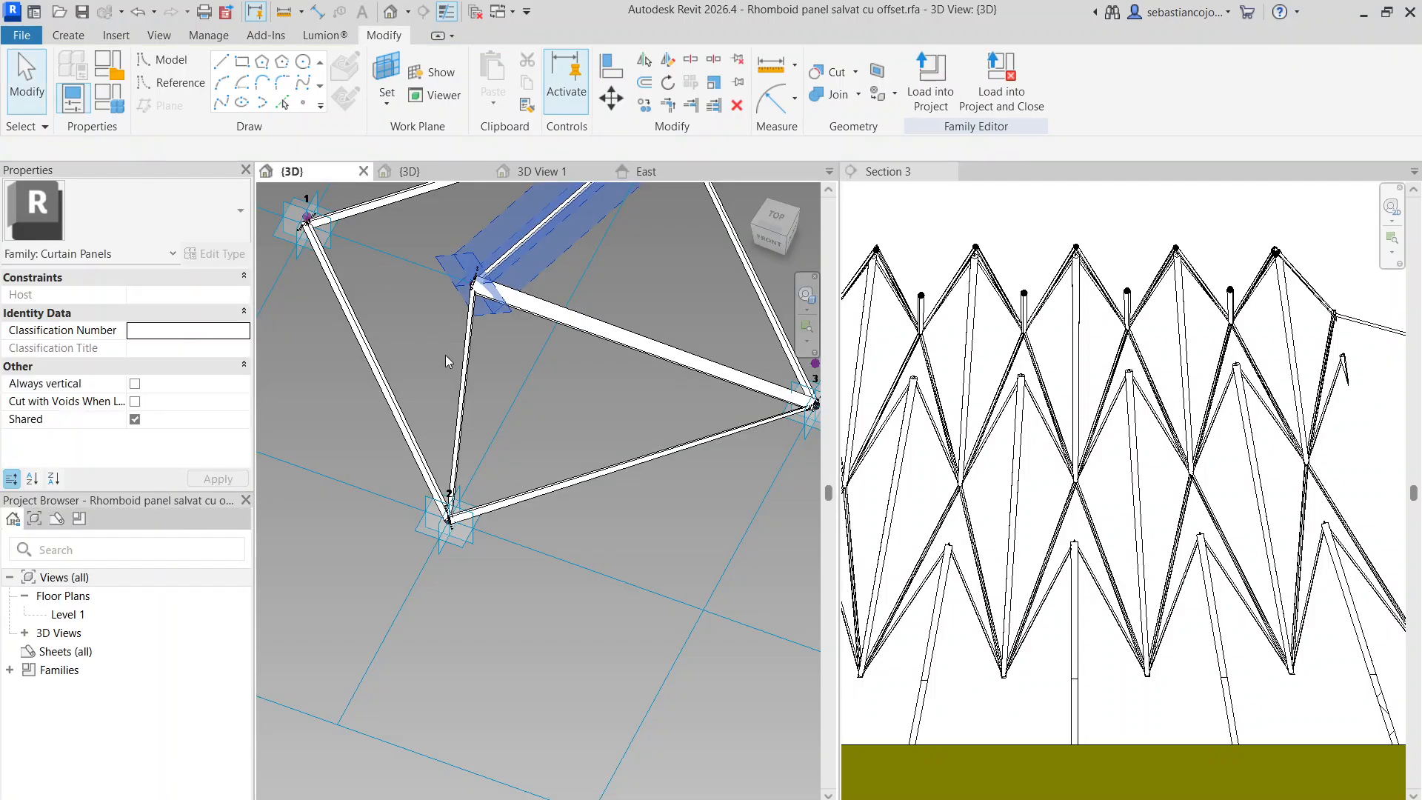
left_click(470, 393)
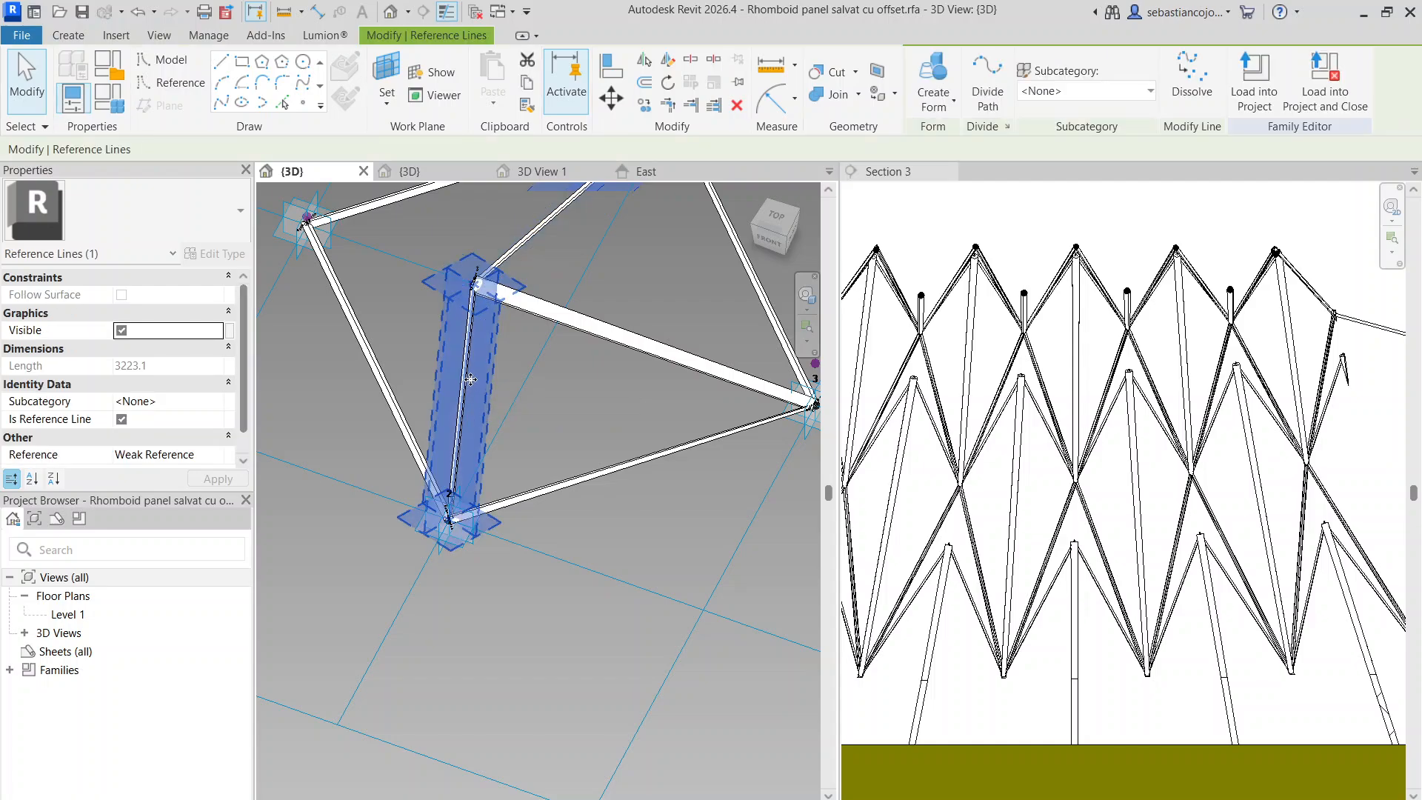
scroll(470, 393, "down", 3)
scroll(516, 319, "up", 1)
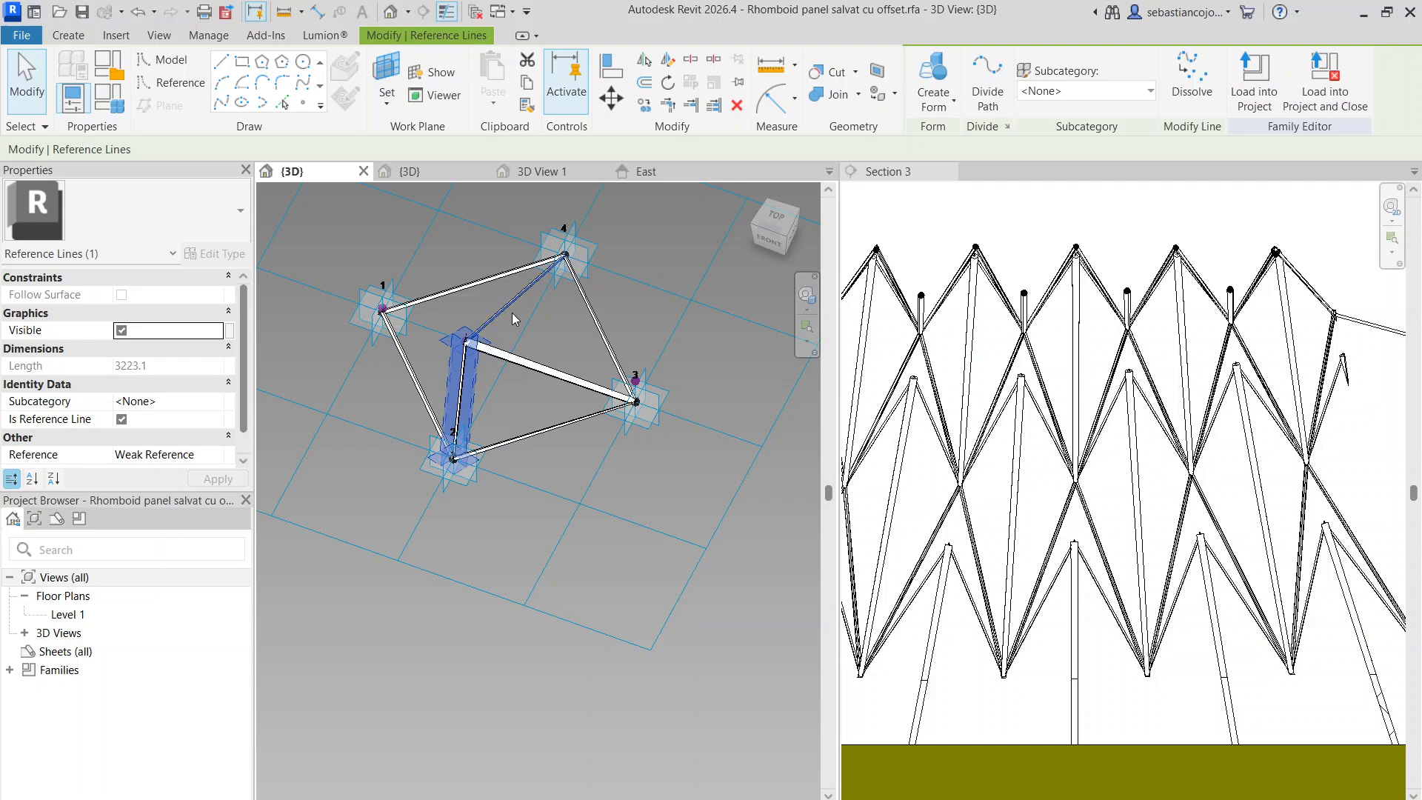
Inspect the reference point offset above point 3 and the thick central bar together with its reference line
scroll(634, 400, "up", 5)
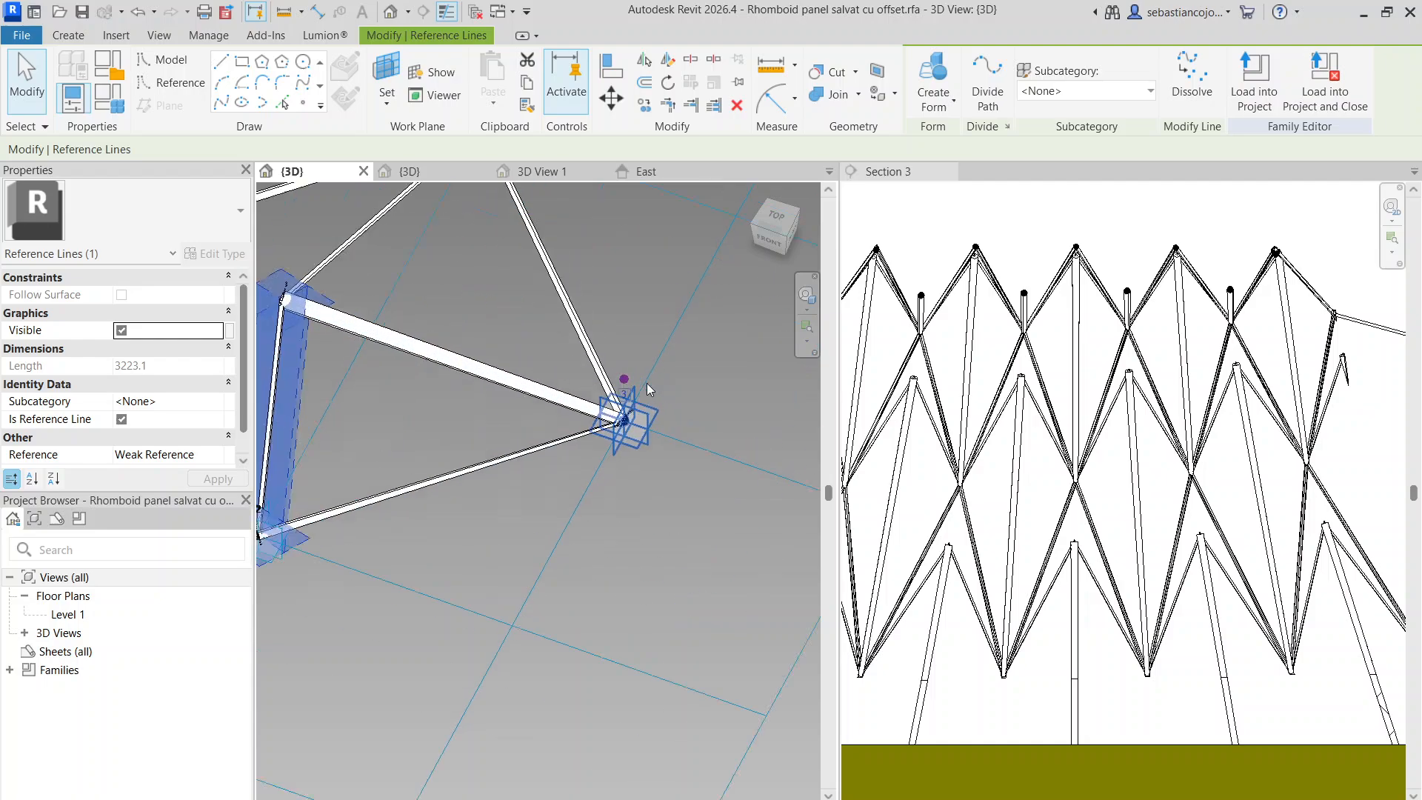
left_click(622, 385)
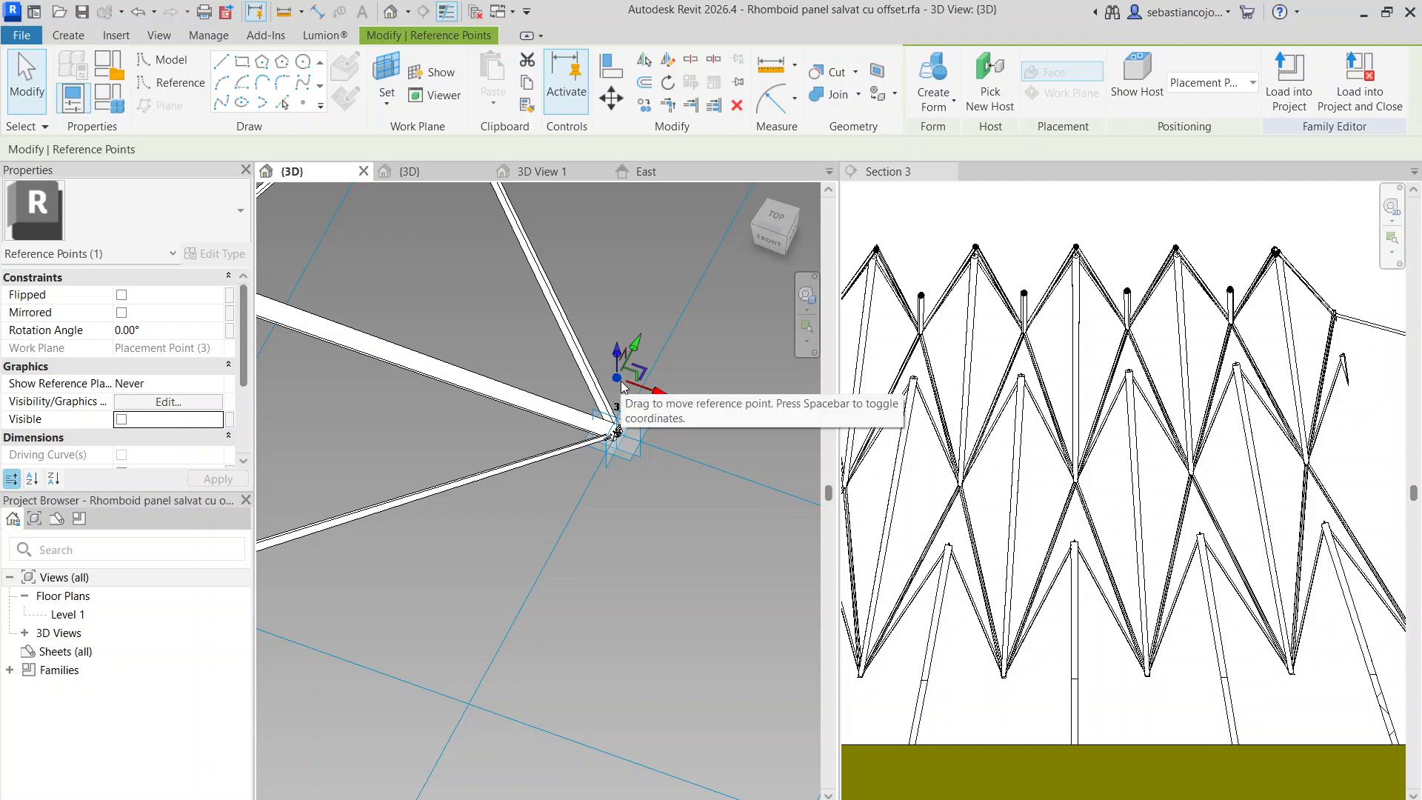
middle_click_drag(411, 413, 480, 409)
left_click(478, 404)
left_click(473, 360)
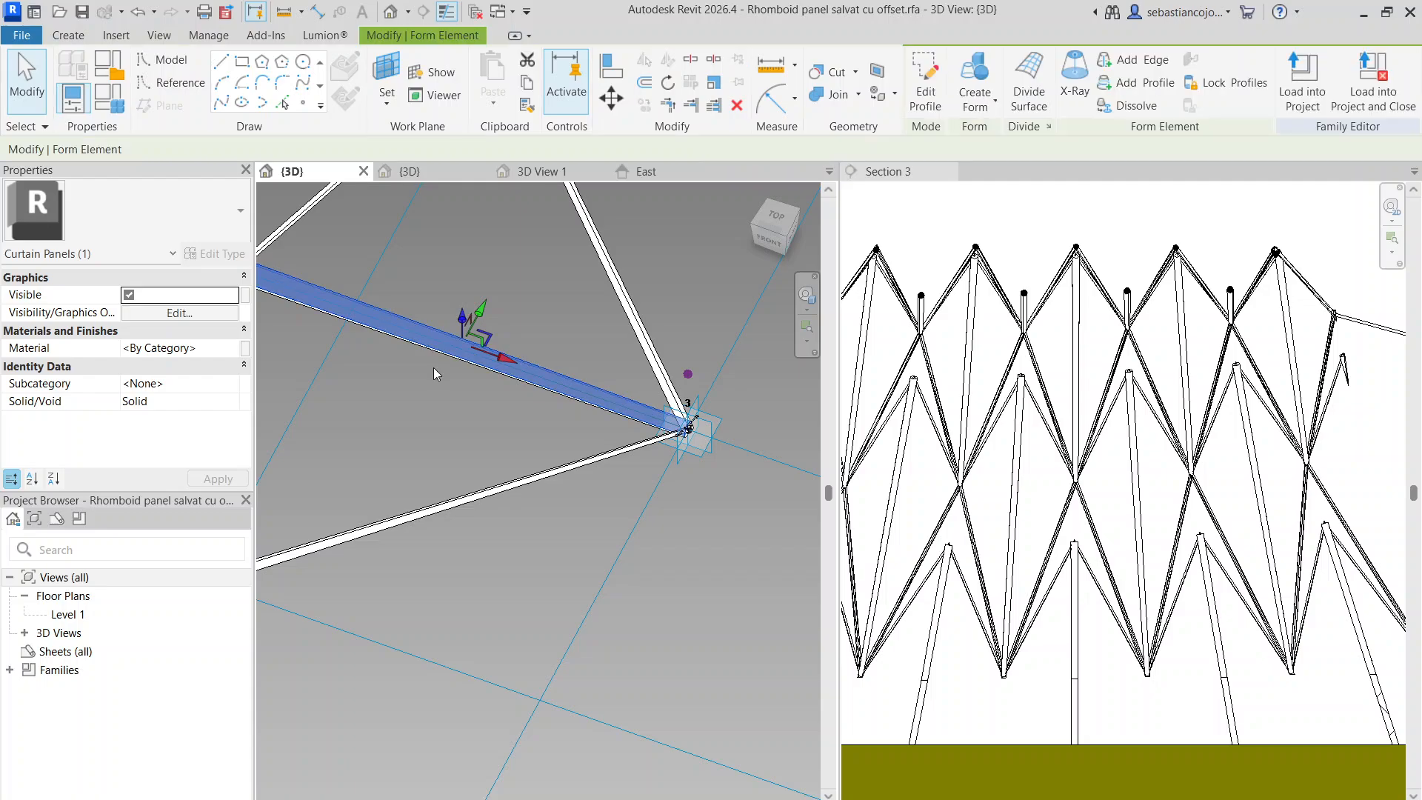
scroll(435, 370, "down", 2)
left_click(512, 433)
left_click_drag(482, 377, 444, 408)
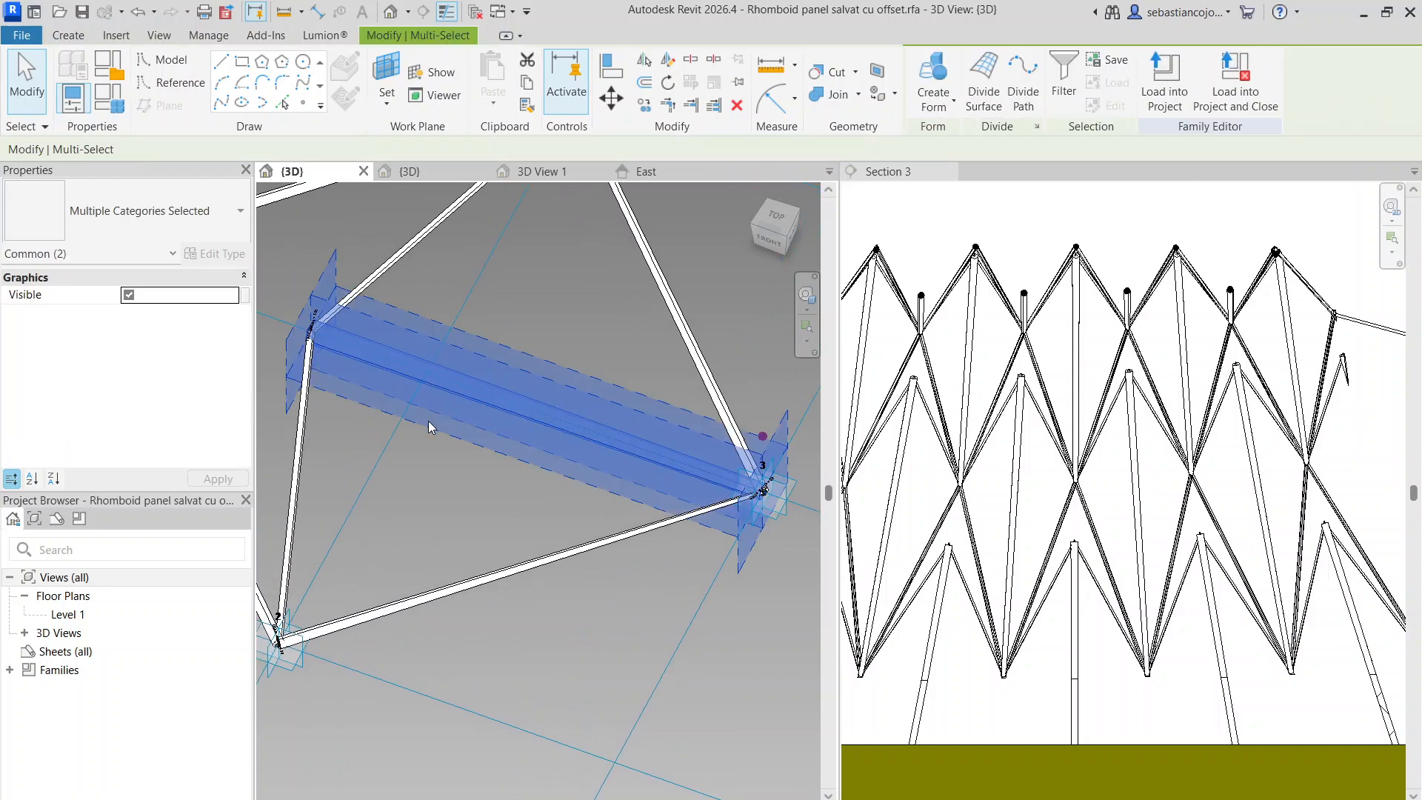
left_click(429, 465)
left_click(450, 388)
scroll(451, 380, "down", 3)
left_click(469, 325)
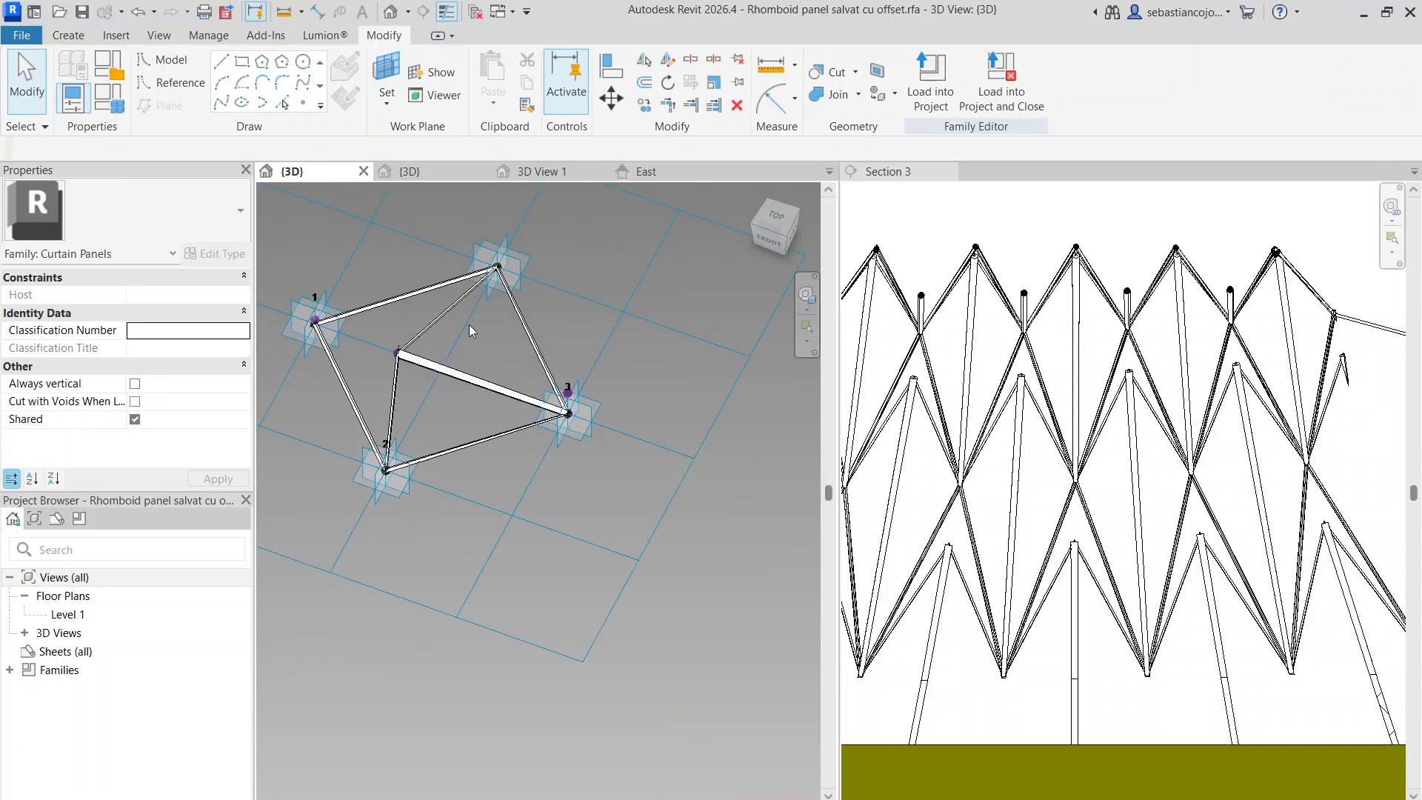
Compare the reference line length of the apex-to-point-4 bar in the Rhomboid panel family with the same bar in New panel 3
left_click(419, 328)
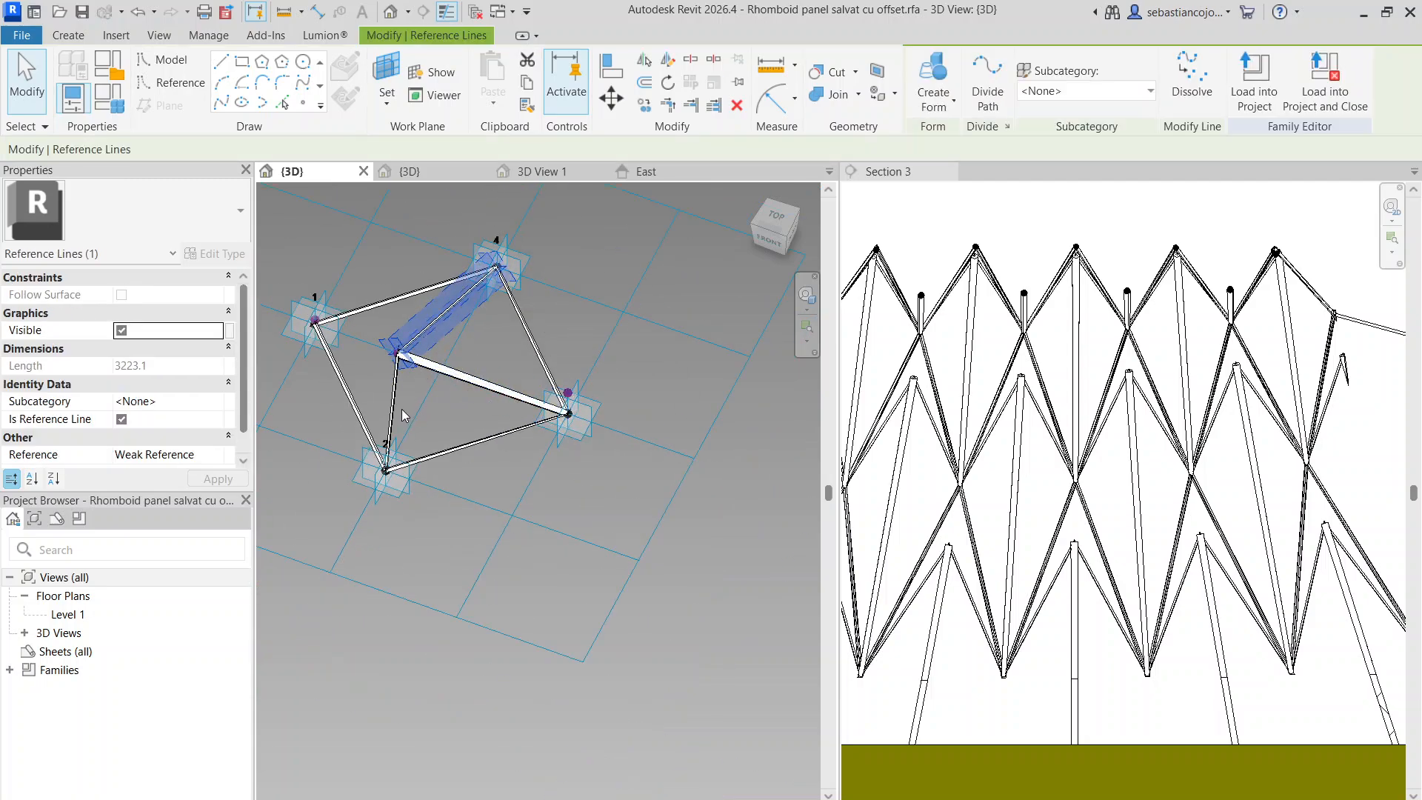
key("Escape")
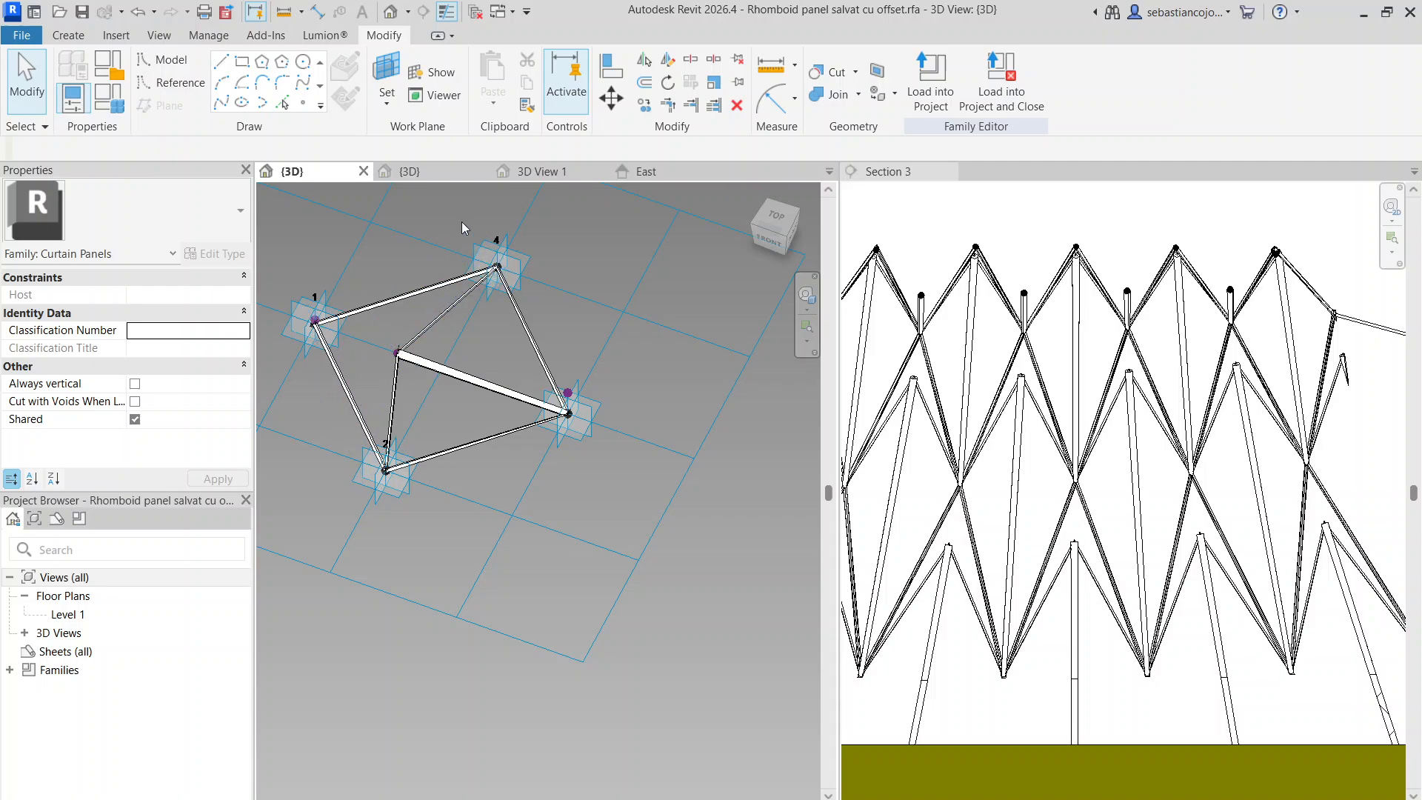
left_click(443, 175)
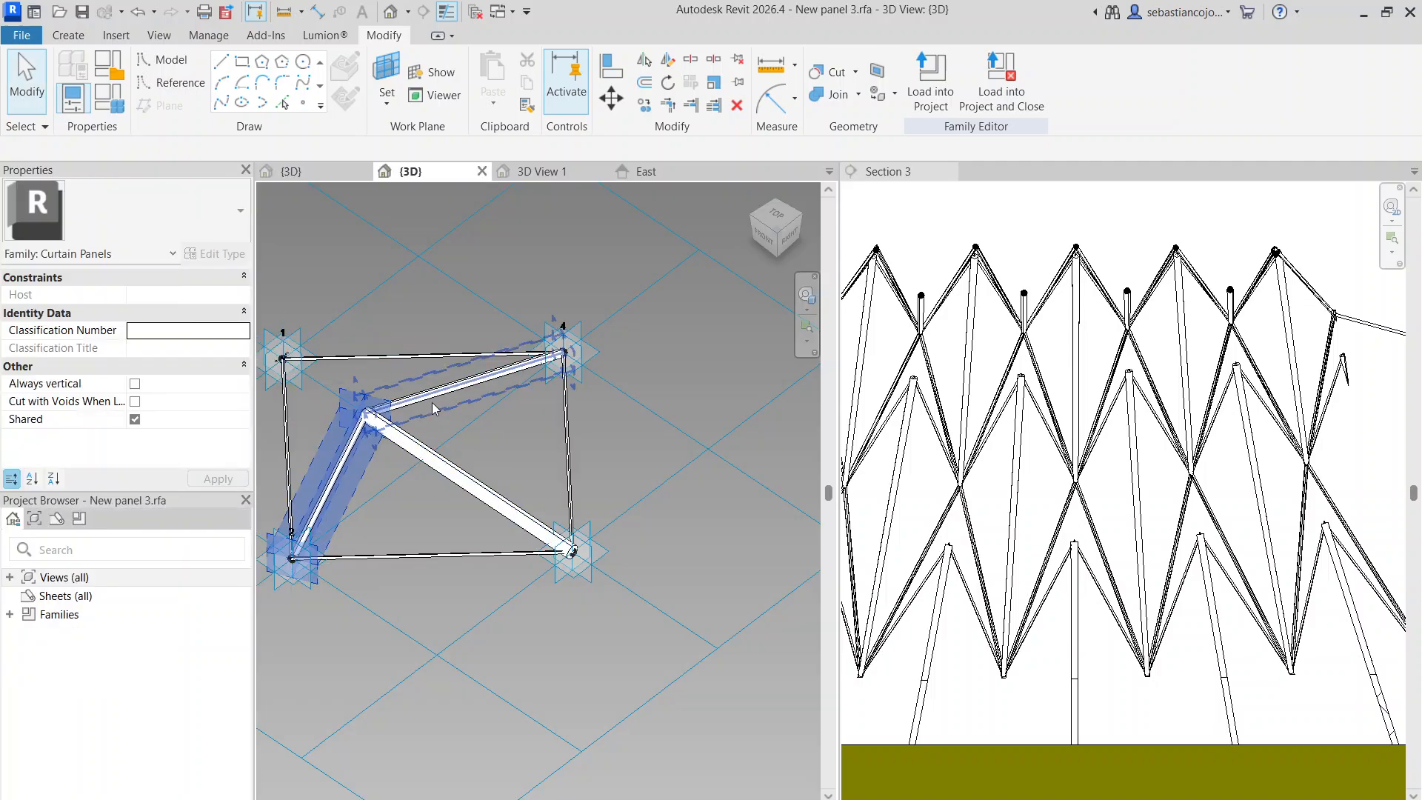
left_click(434, 406)
key("Escape")
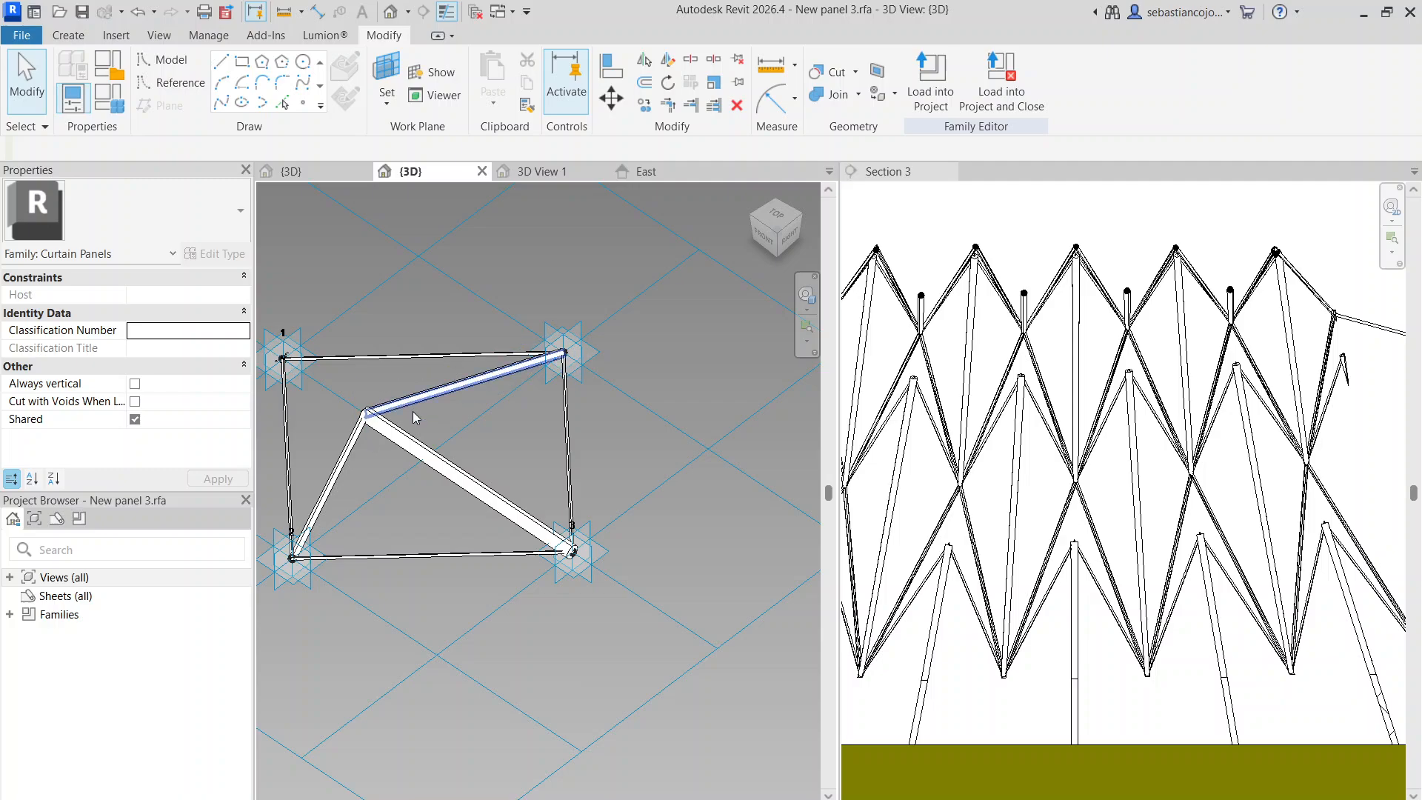
left_click(414, 406)
scroll(423, 415, "down", 1)
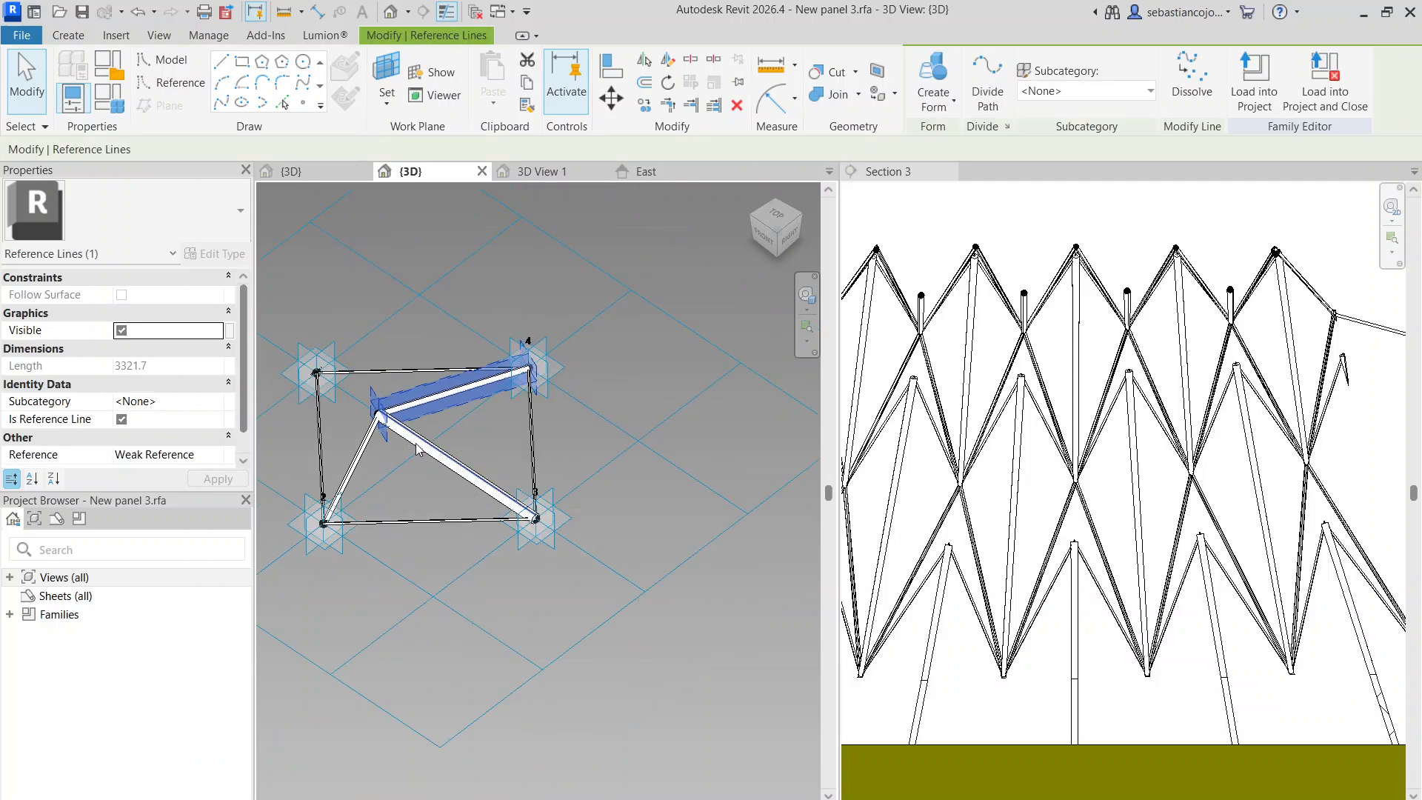
Return to the Rhomboid panel salvat cu offset family and examine the junction of the tubes at point 4
left_click(280, 172)
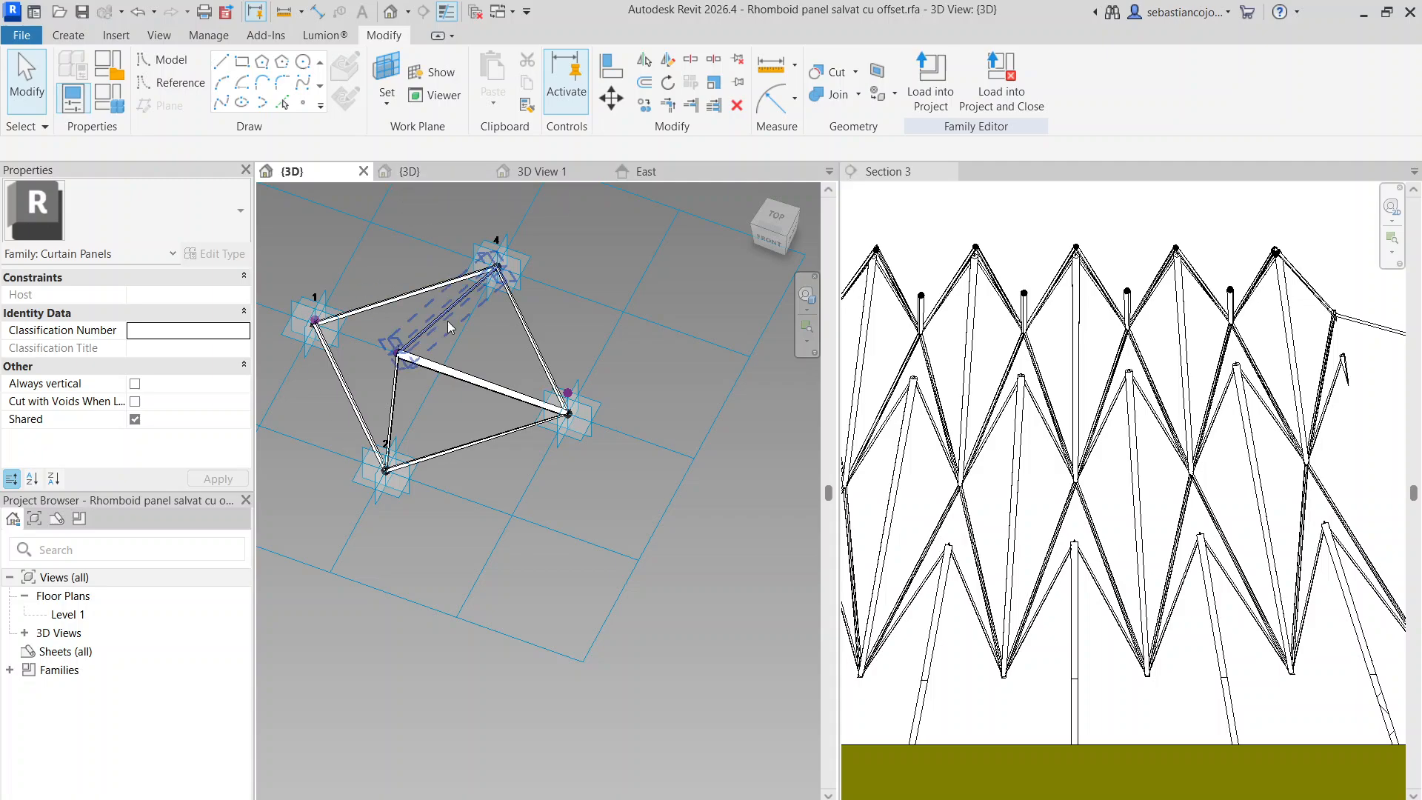
scroll(448, 321, "up", 6)
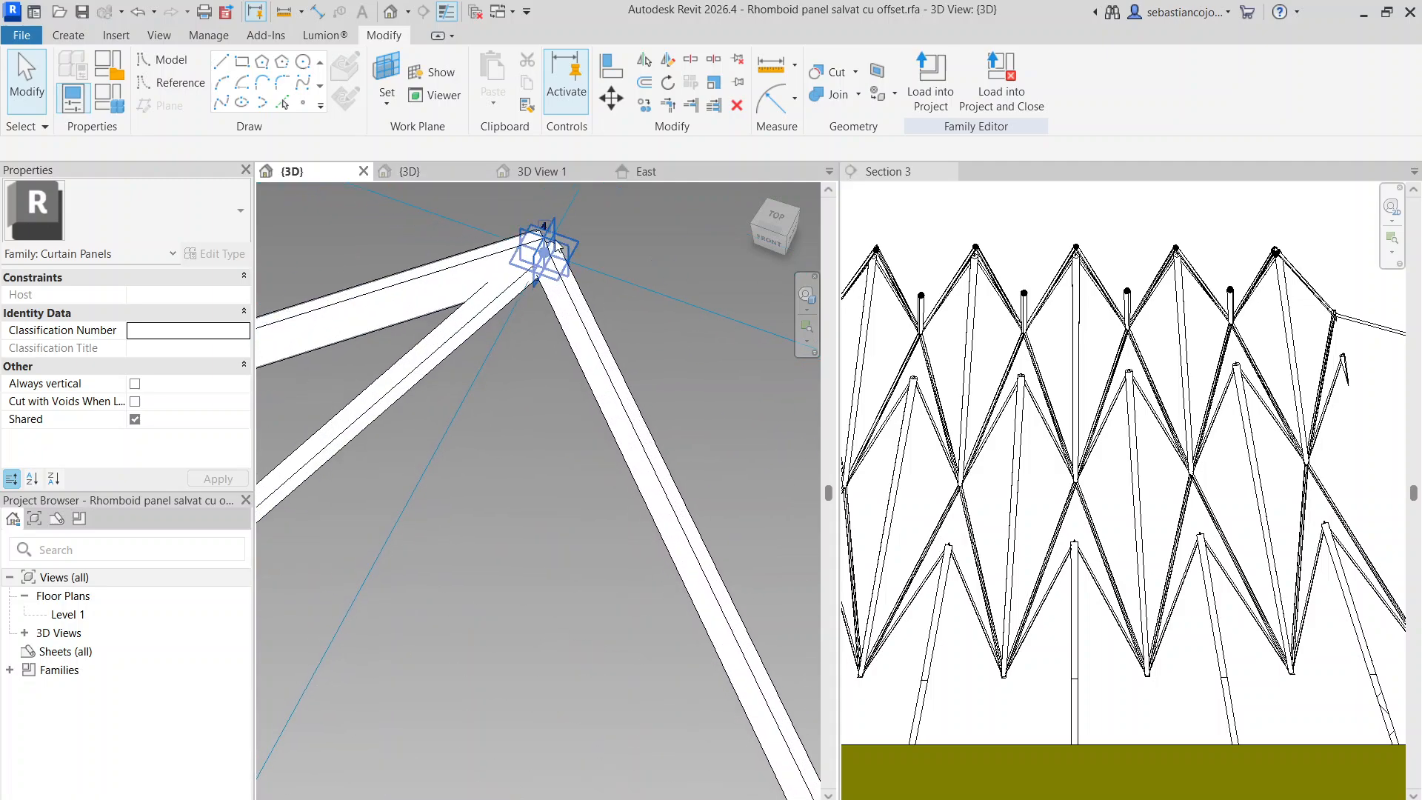
scroll(498, 331, "up", 2)
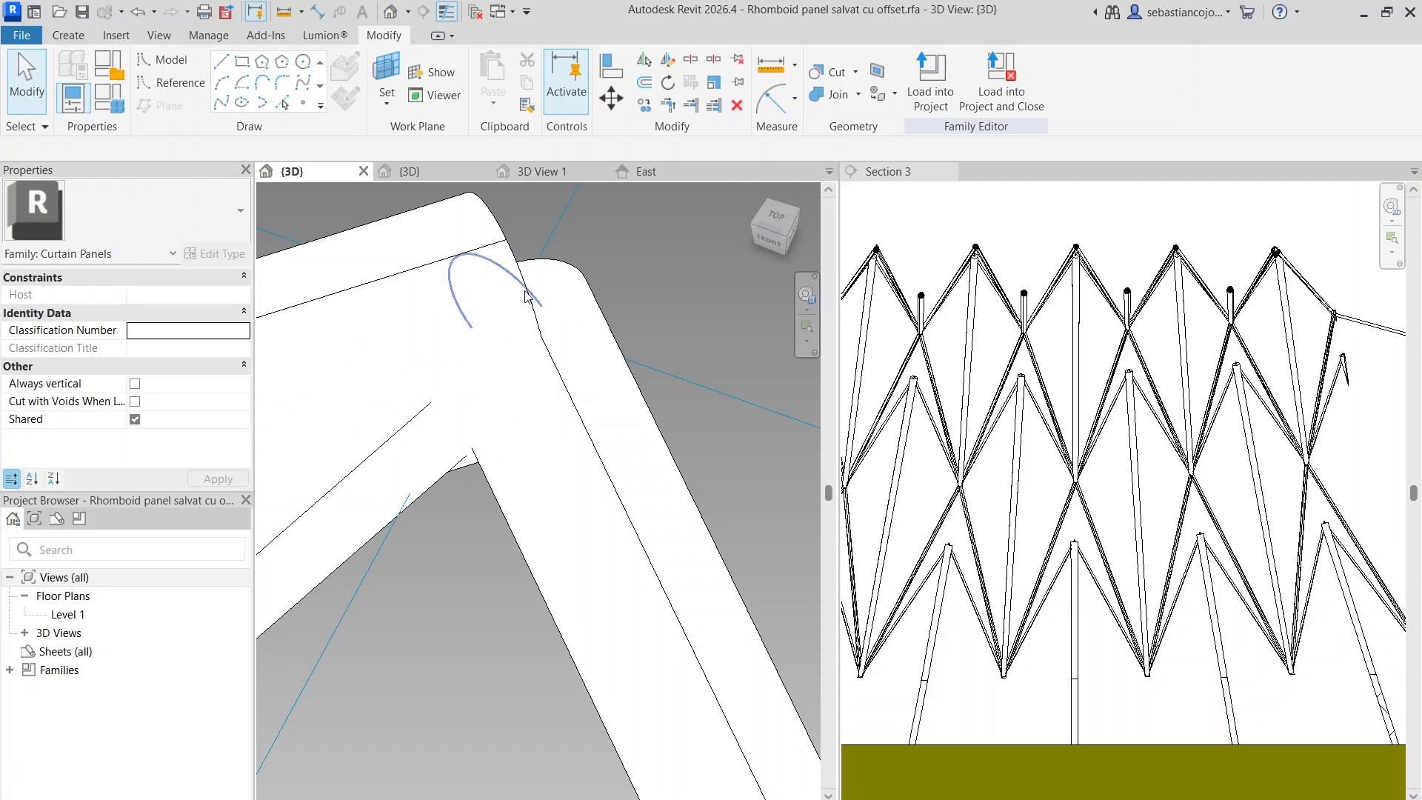
scroll(523, 287, "down", 10)
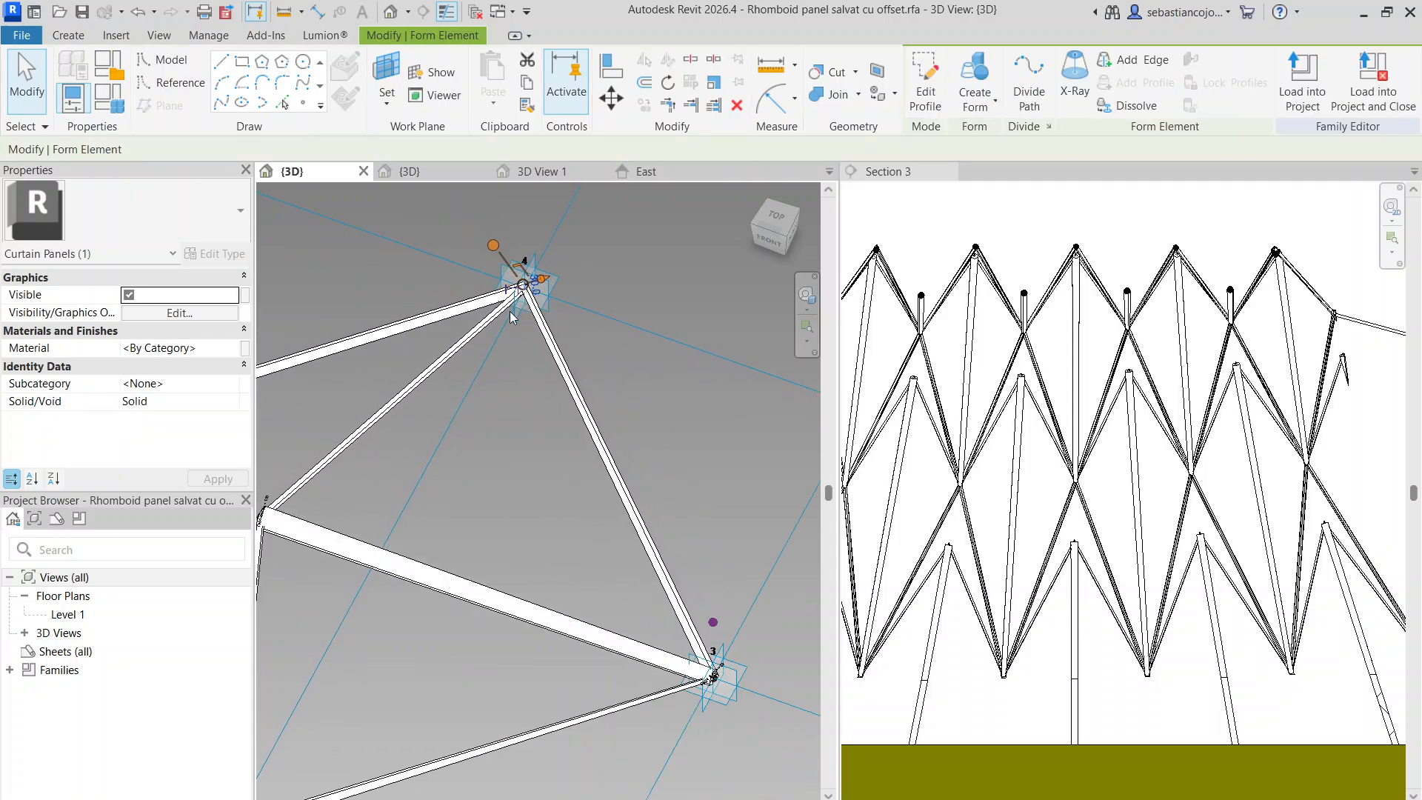
Examine the thick central tube's circular end profile and its Tube radius dimension at the apex from several angles
scroll(367, 499, "up", 3)
middle_click_drag(366, 500, 684, 332)
scroll(424, 379, "up", 5)
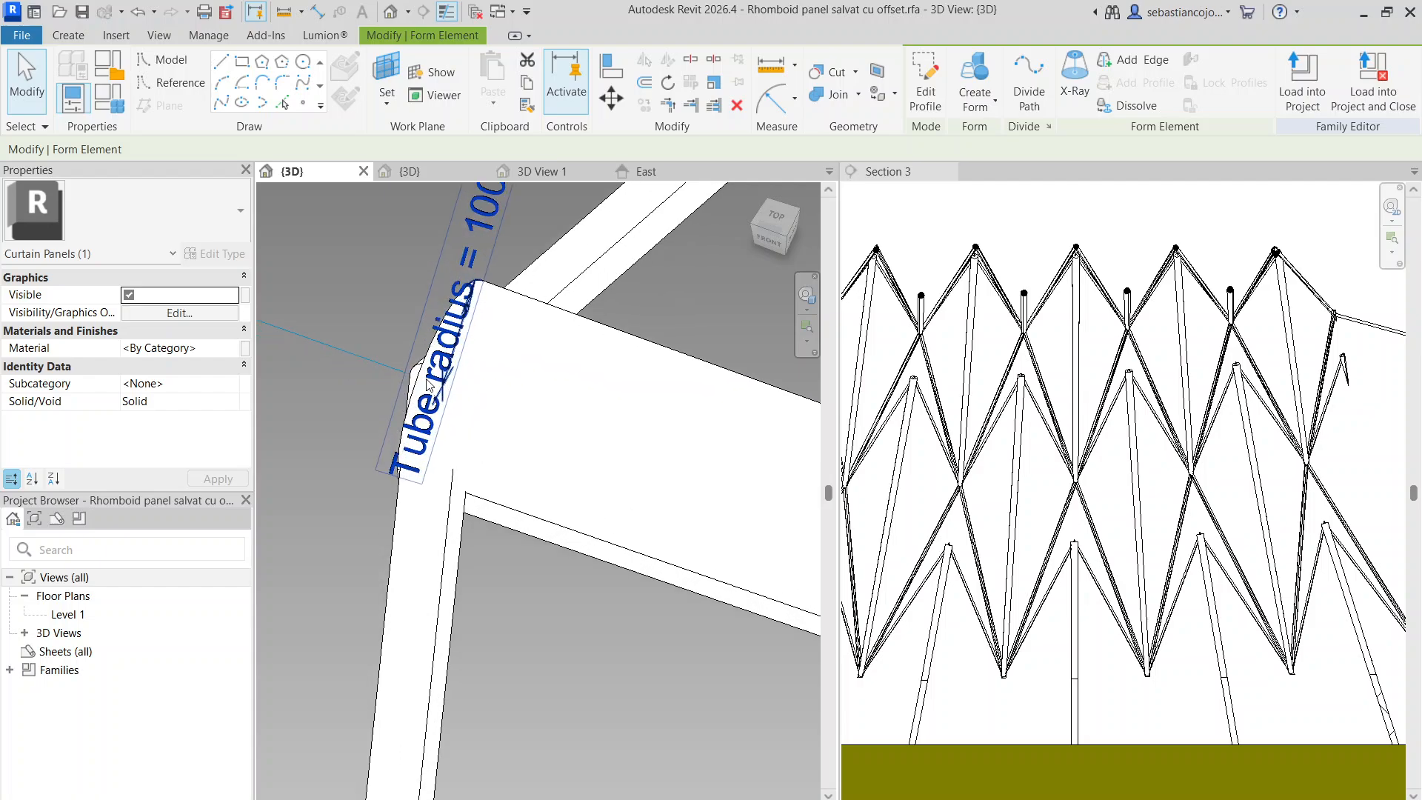
middle_click_drag(581, 291, 672, 324, "shift")
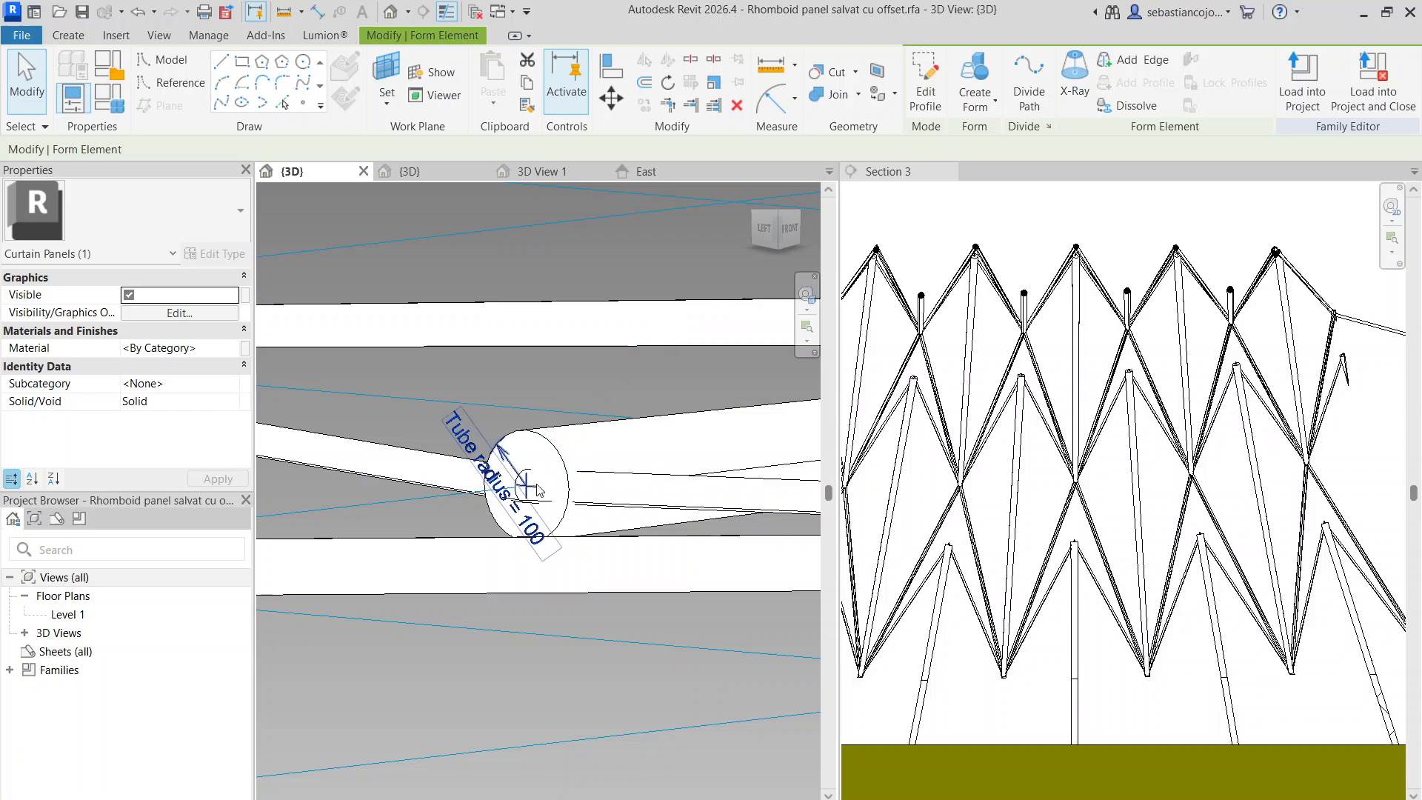
scroll(539, 489, "up", 3)
middle_click_drag(546, 492, 511, 575, "shift")
scroll(511, 575, "down", 3)
key("Escape")
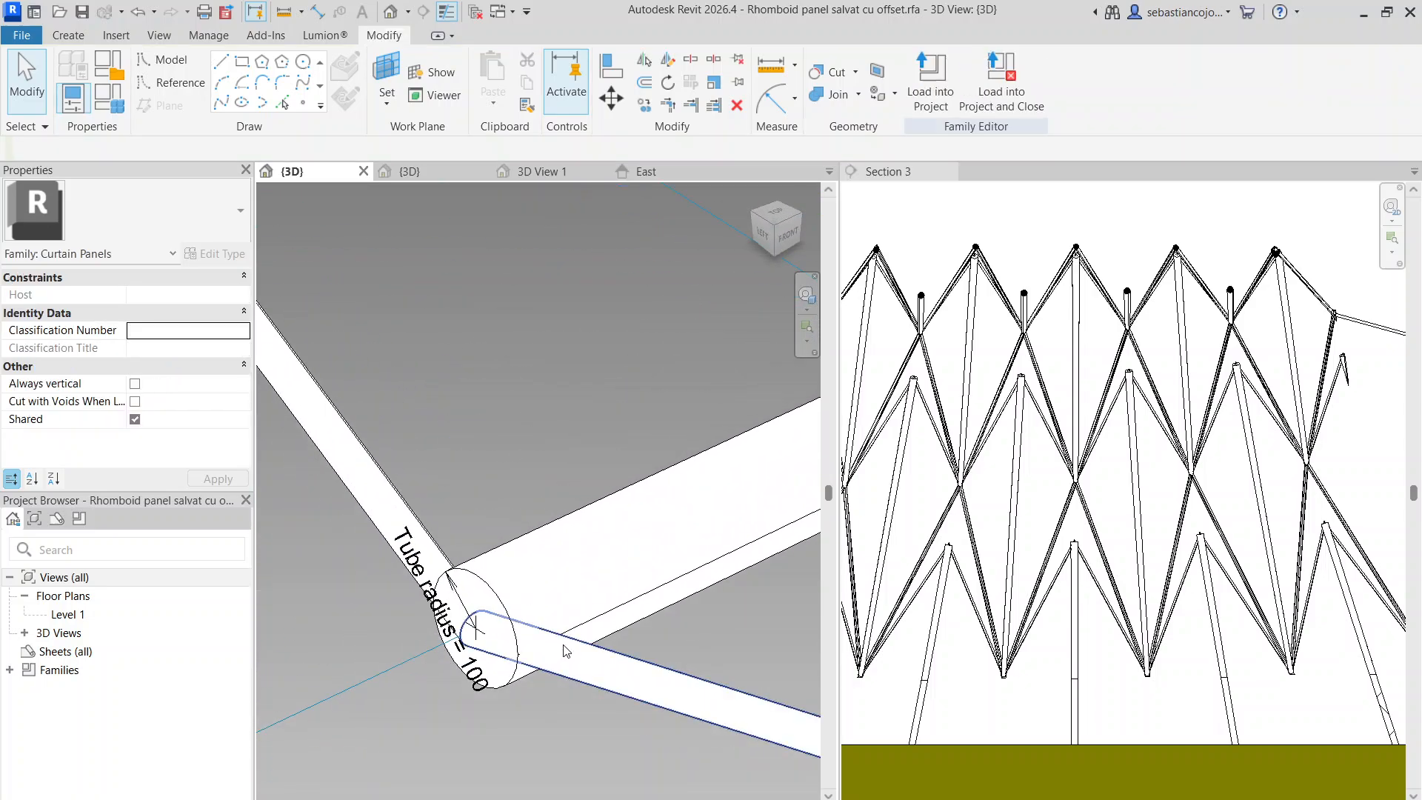
Select the two thin tubes meeting at the apex in turn and examine how each joins the thick central tube's end
left_click(566, 652)
scroll(466, 592, "up", 1)
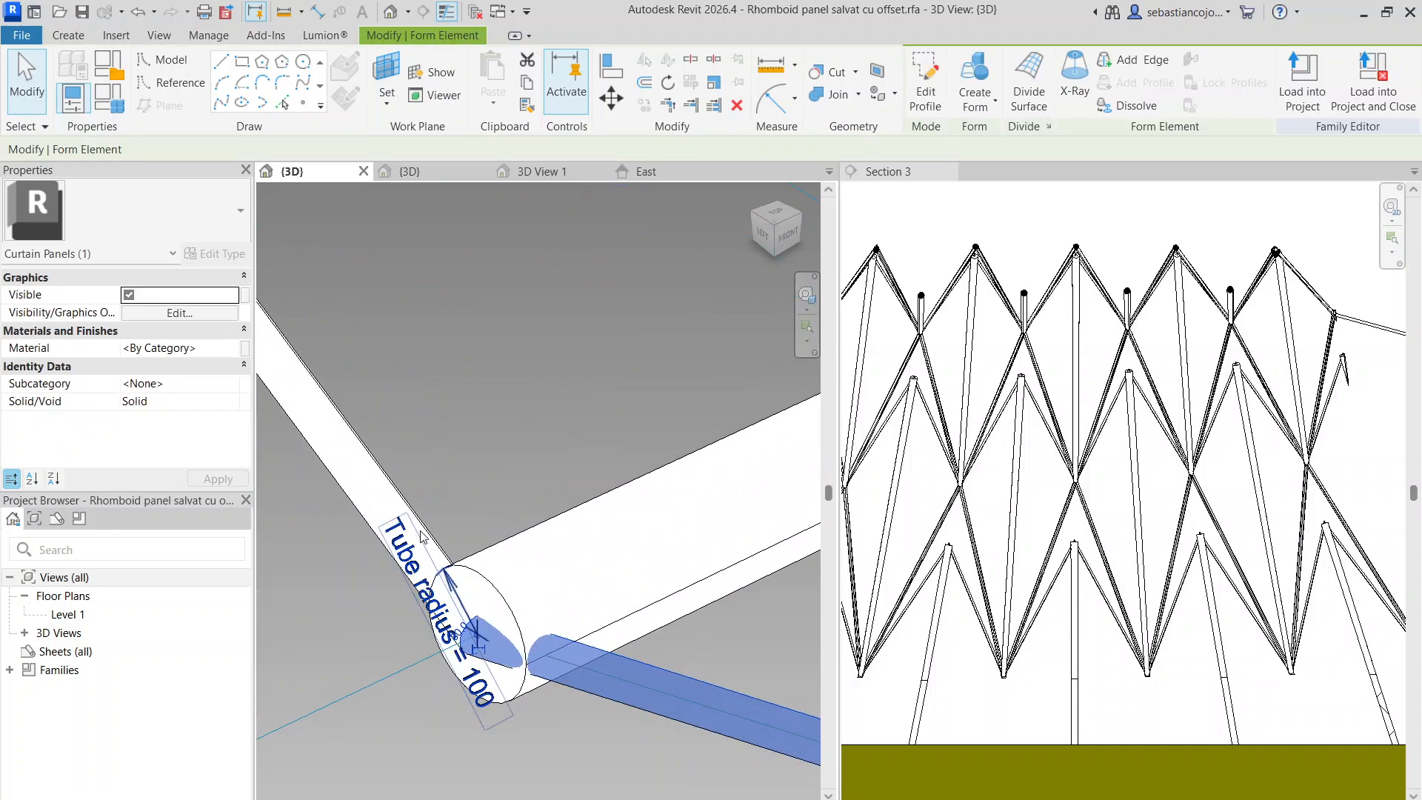
left_click(368, 463)
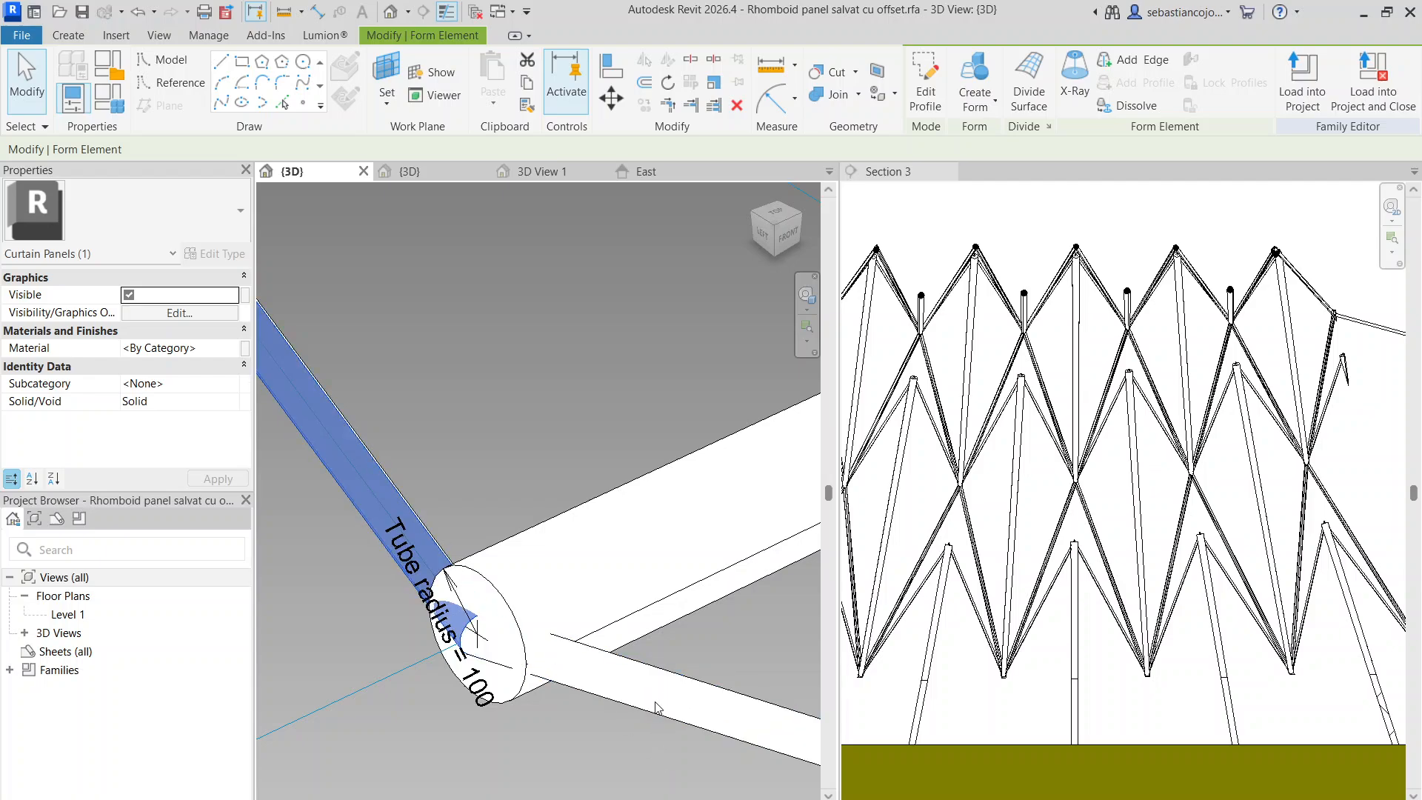
left_click(649, 671)
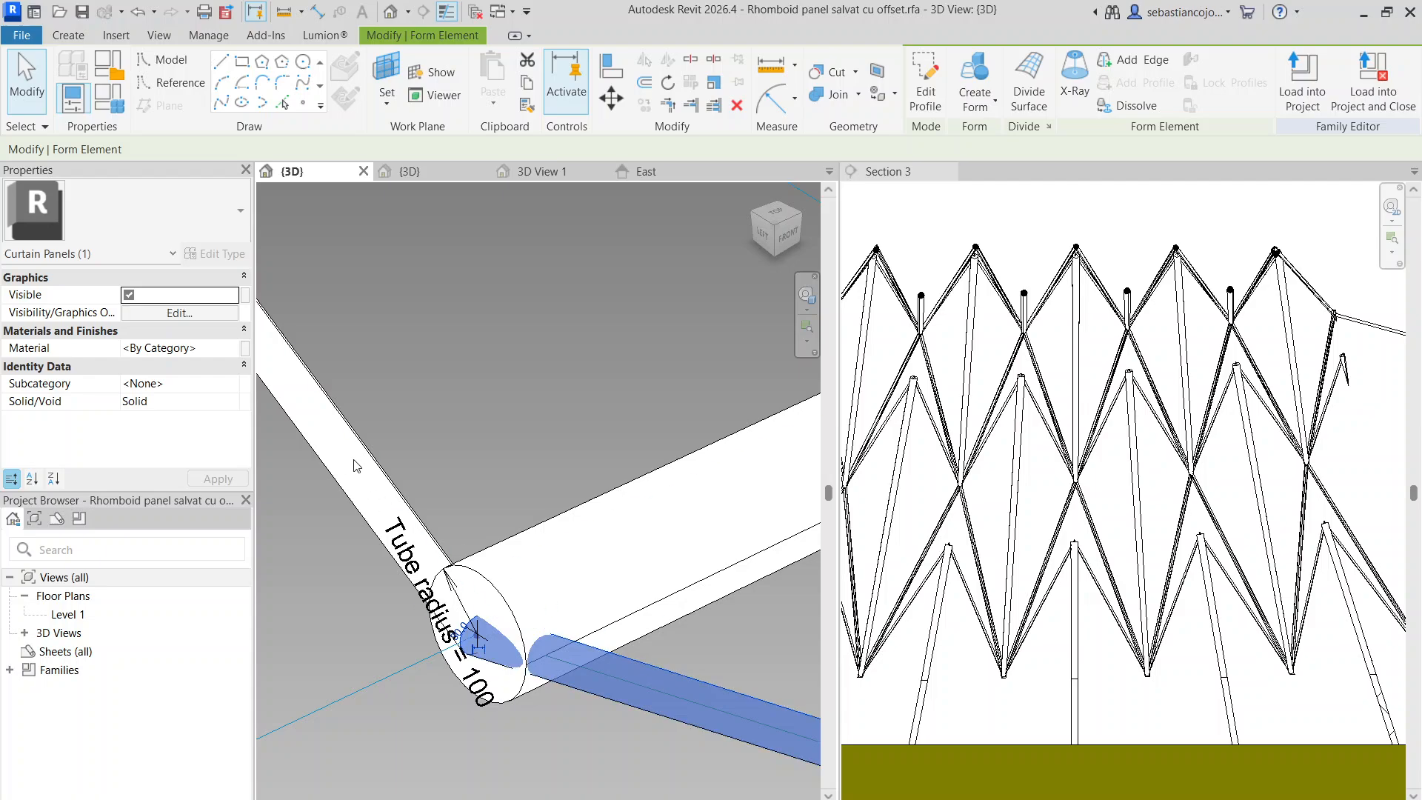
left_click(346, 437)
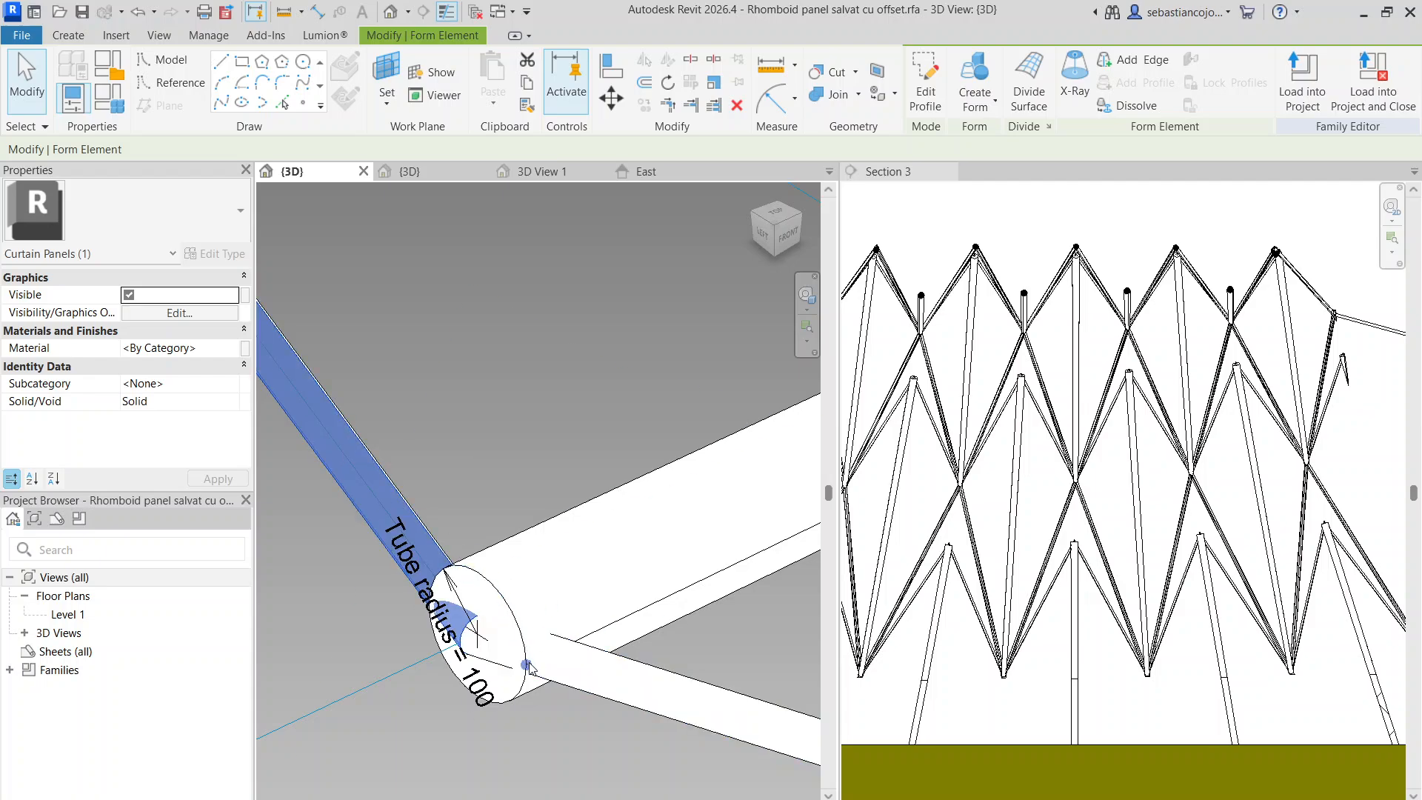
left_click(557, 672)
scroll(508, 572, "down", 3)
middle_click_drag(460, 625, 448, 290, "shift")
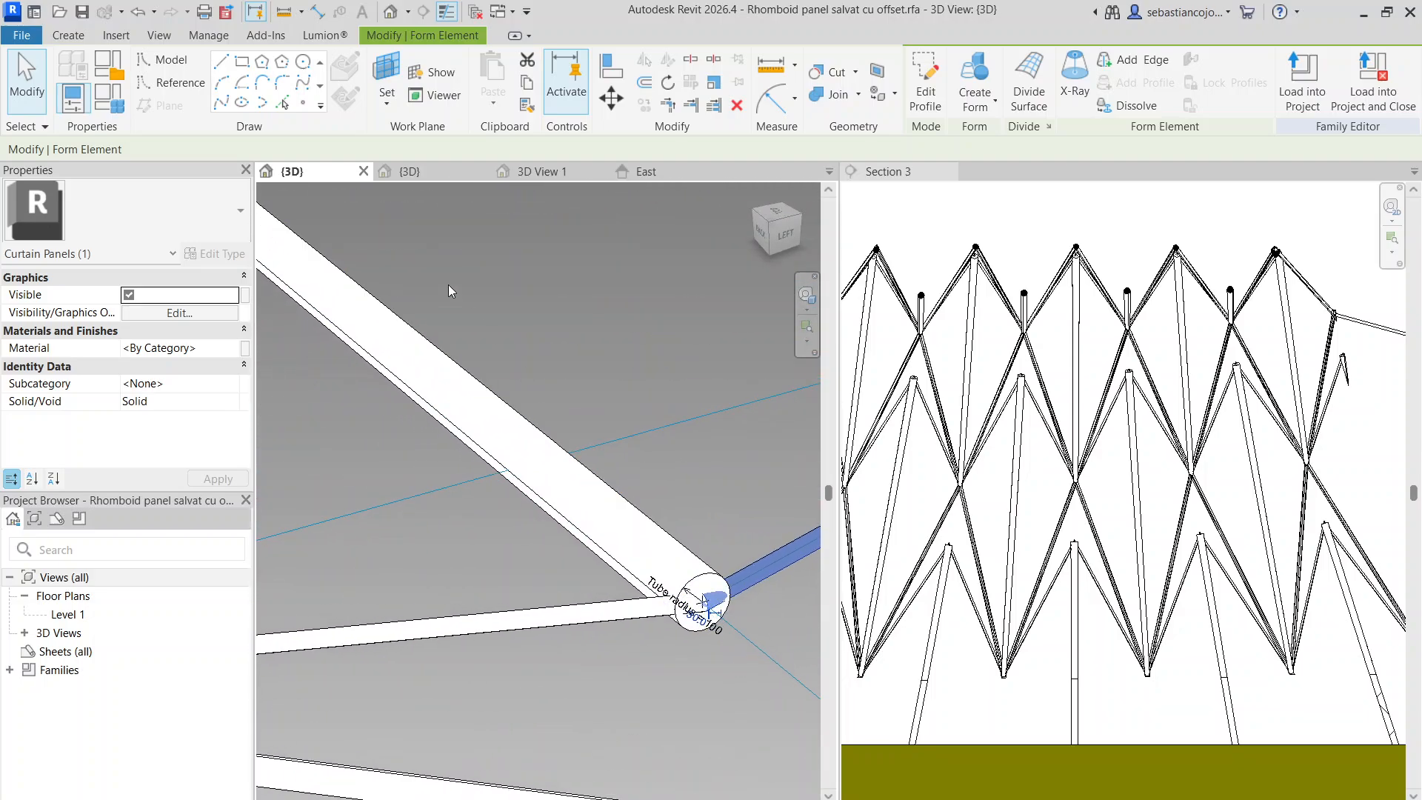
Switch to the New panel 3 family and examine how its two thin tubes join the thick central tube's end at the apex
left_click(423, 176)
scroll(399, 487, "up", 3)
middle_click_drag(403, 461, 734, 420, "shift")
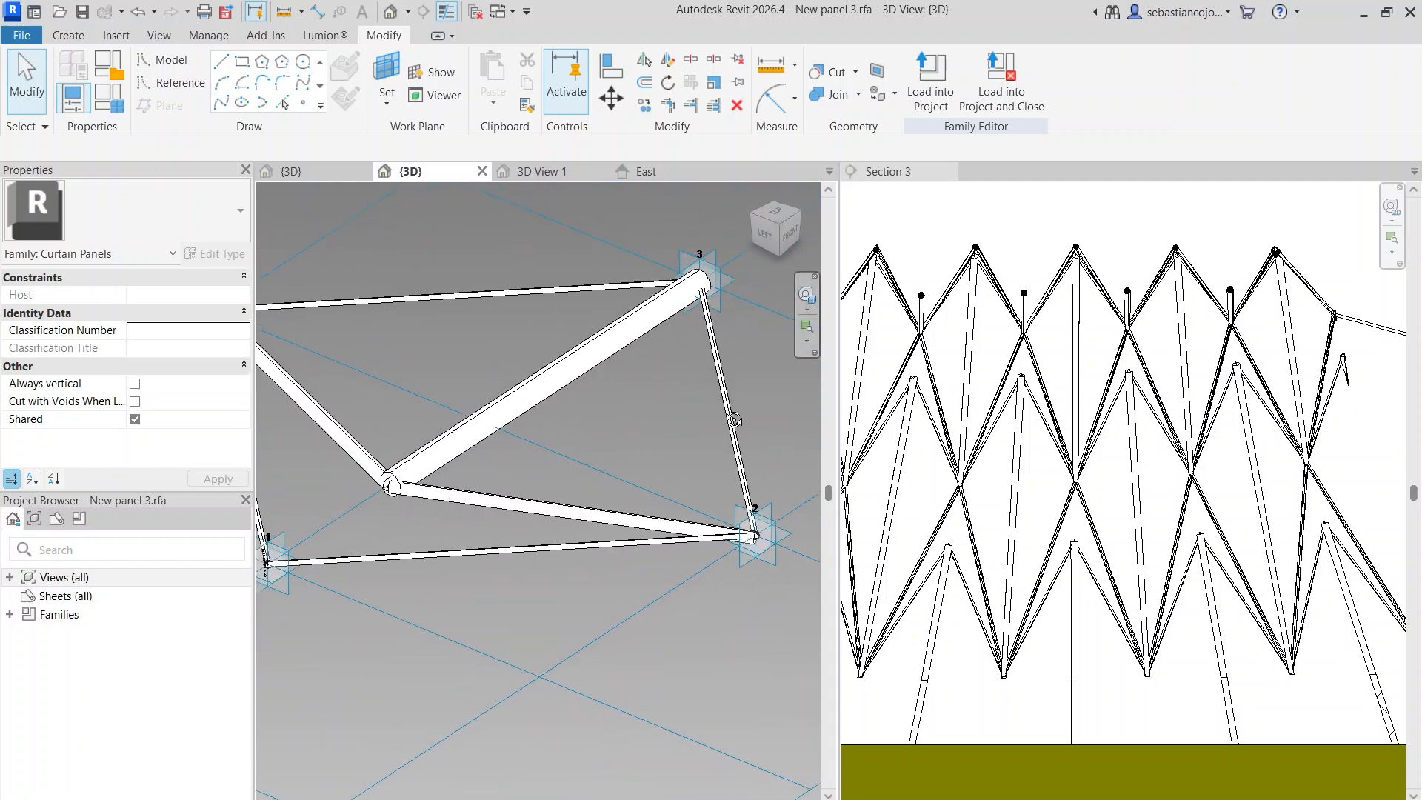
scroll(476, 470, "up", 3)
left_click(361, 511)
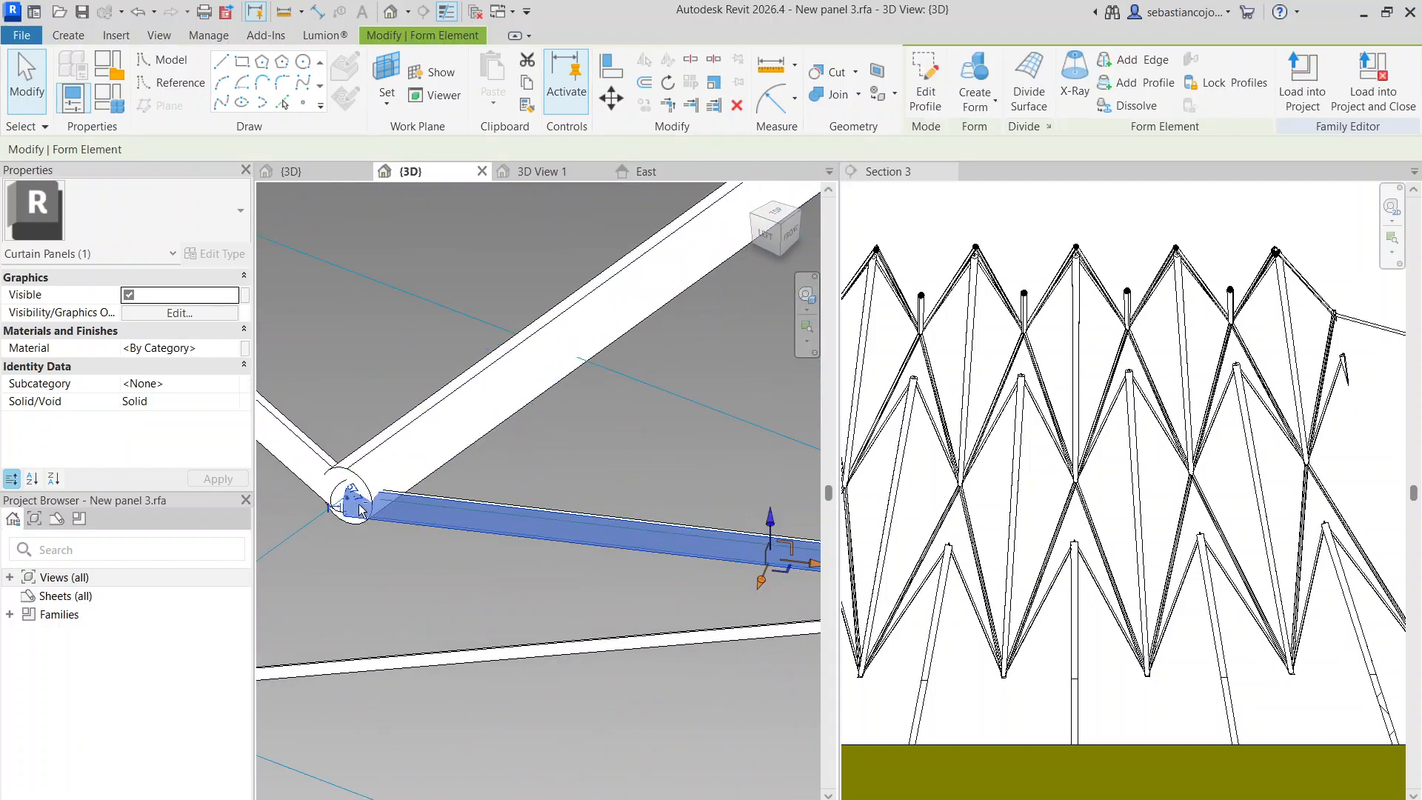
middle_click_drag(359, 510, 427, 472, "shift")
scroll(482, 414, "down", 3)
scroll(388, 463, "up", 2)
left_click(410, 483)
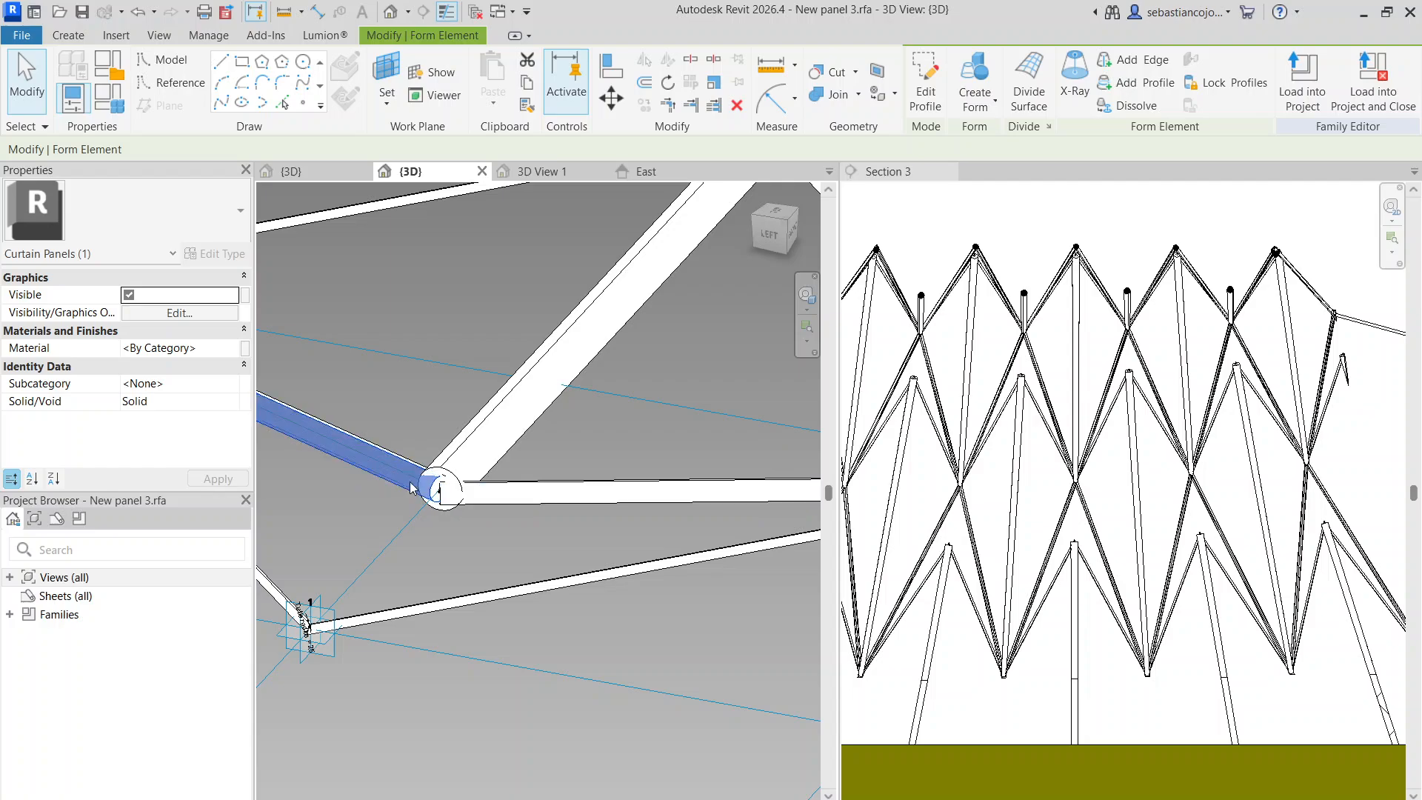
scroll(413, 483, "up", 2)
left_click(455, 500)
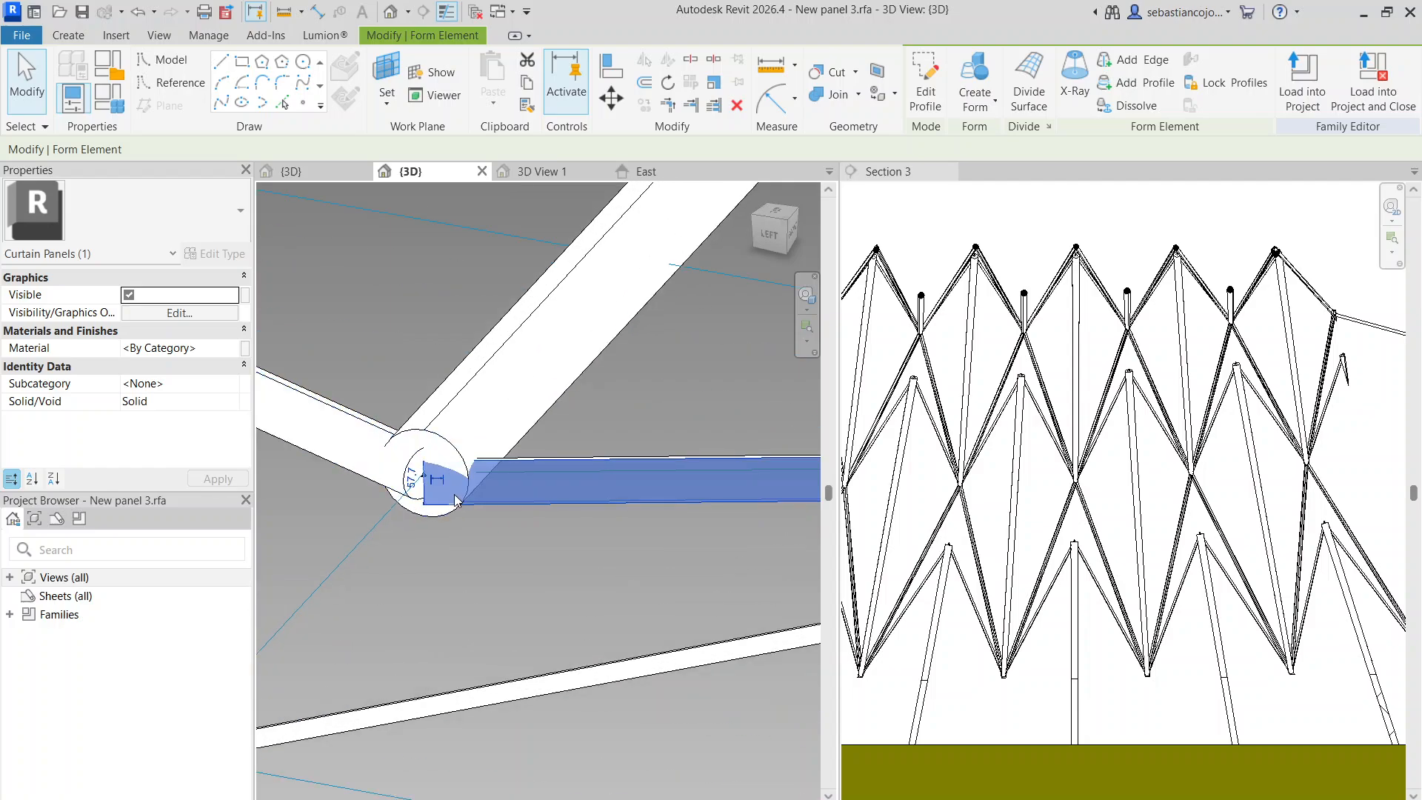
left_click(377, 458)
left_click(320, 437)
Select the reference line of the apex-to-point-4 tube in New panel 3 and check its length
scroll(321, 435, "down", 3)
middle_click_drag(410, 434, 401, 390, "shift")
scroll(401, 389, "down", 3)
left_click(390, 468)
left_click(394, 493)
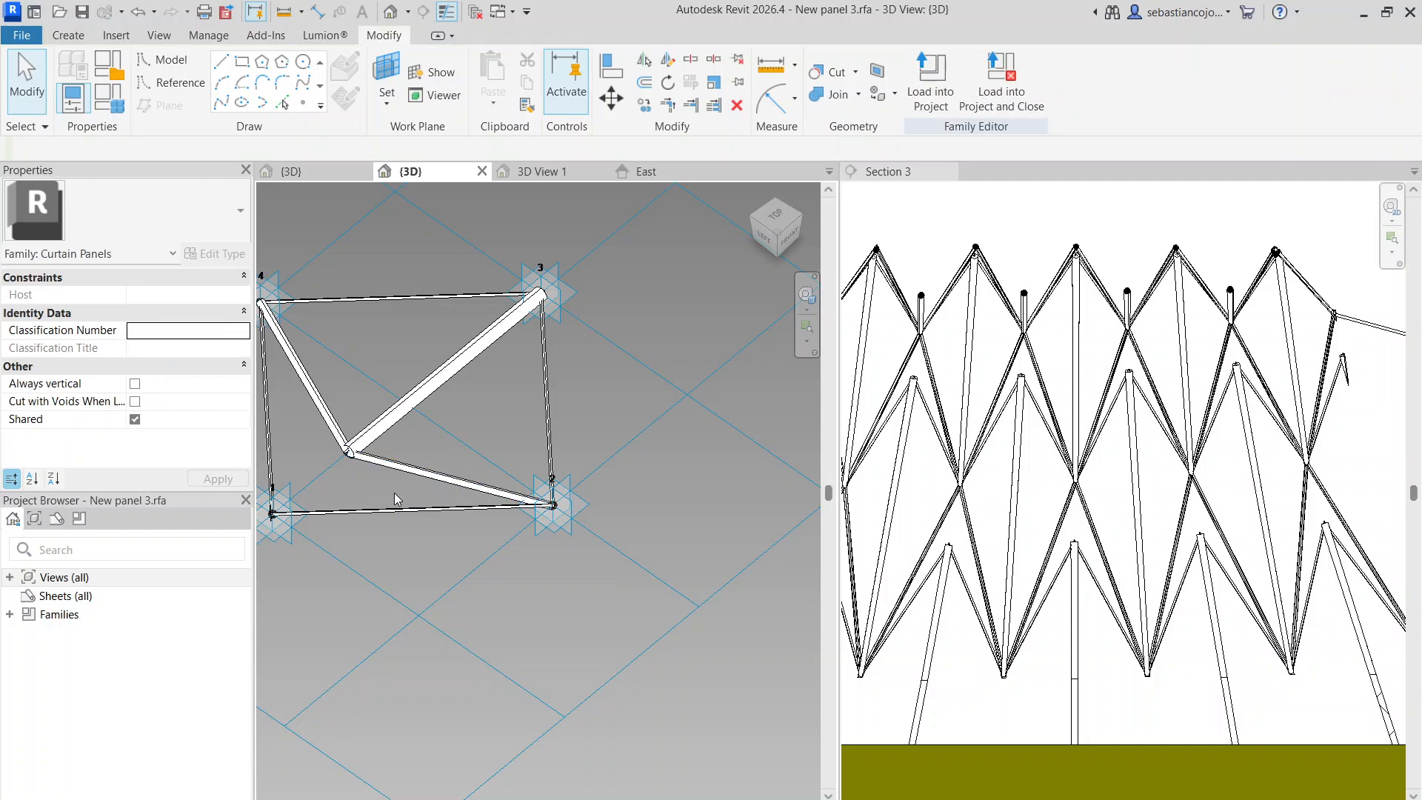
scroll(397, 488, "up", 2)
scroll(465, 425, "down", 3)
scroll(429, 467, "up", 2)
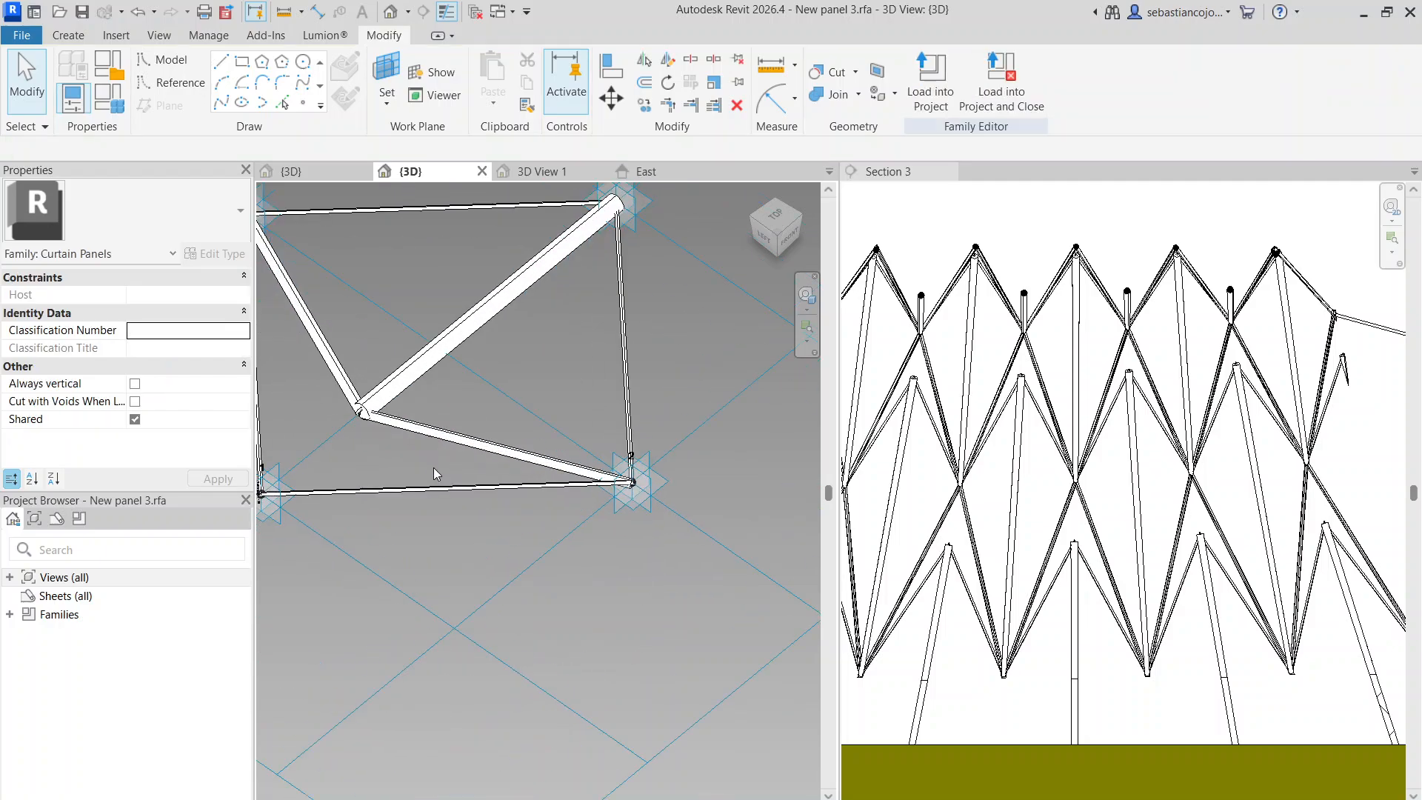
left_click(430, 431)
left_click(430, 429)
left_click(345, 347)
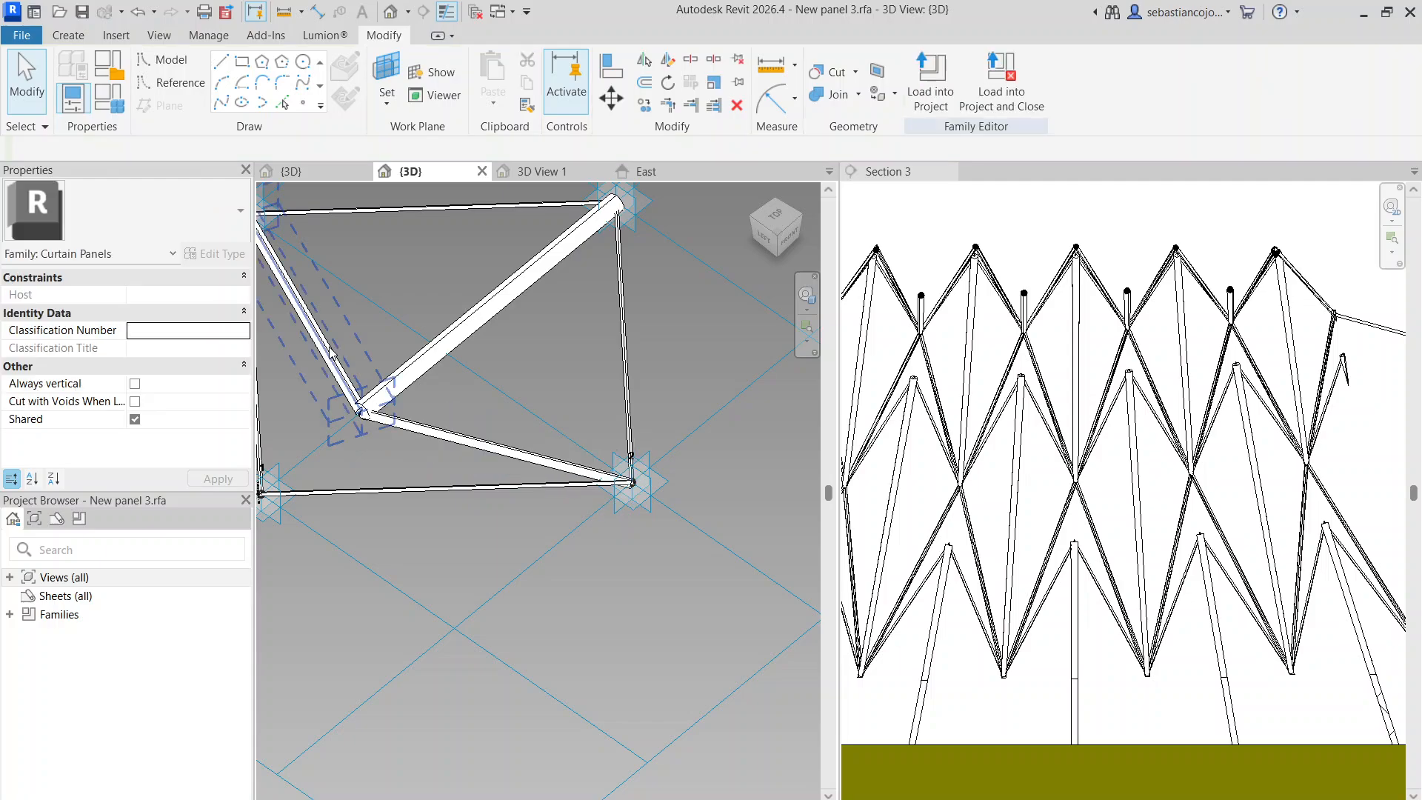
left_click(326, 349)
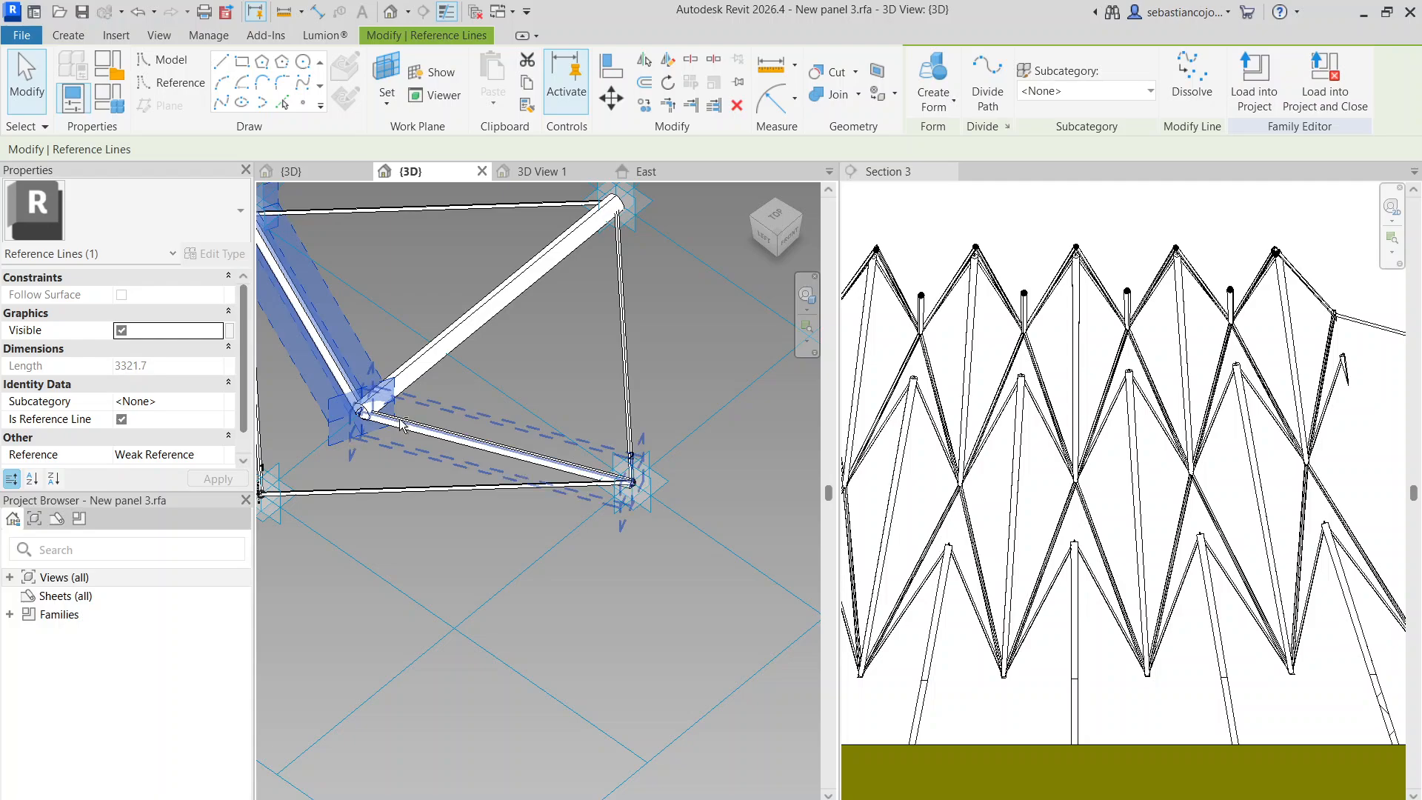
middle_click_drag(406, 412, 404, 425, "shift")
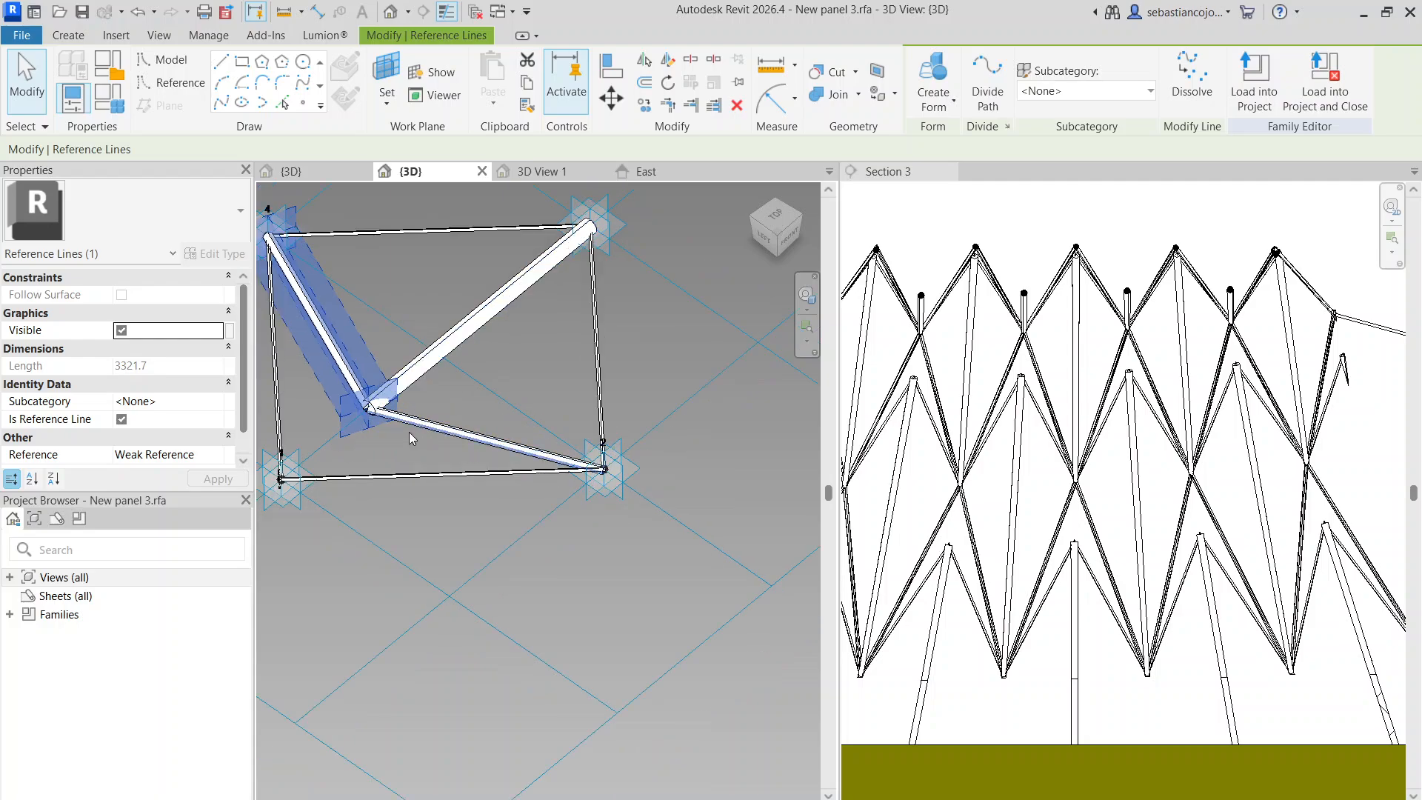
Select the point-2 and point-4 thin tubes in turn, each together with its reference line, to identify what makes up each bar
left_click(406, 425)
left_click(416, 447)
left_click(407, 410)
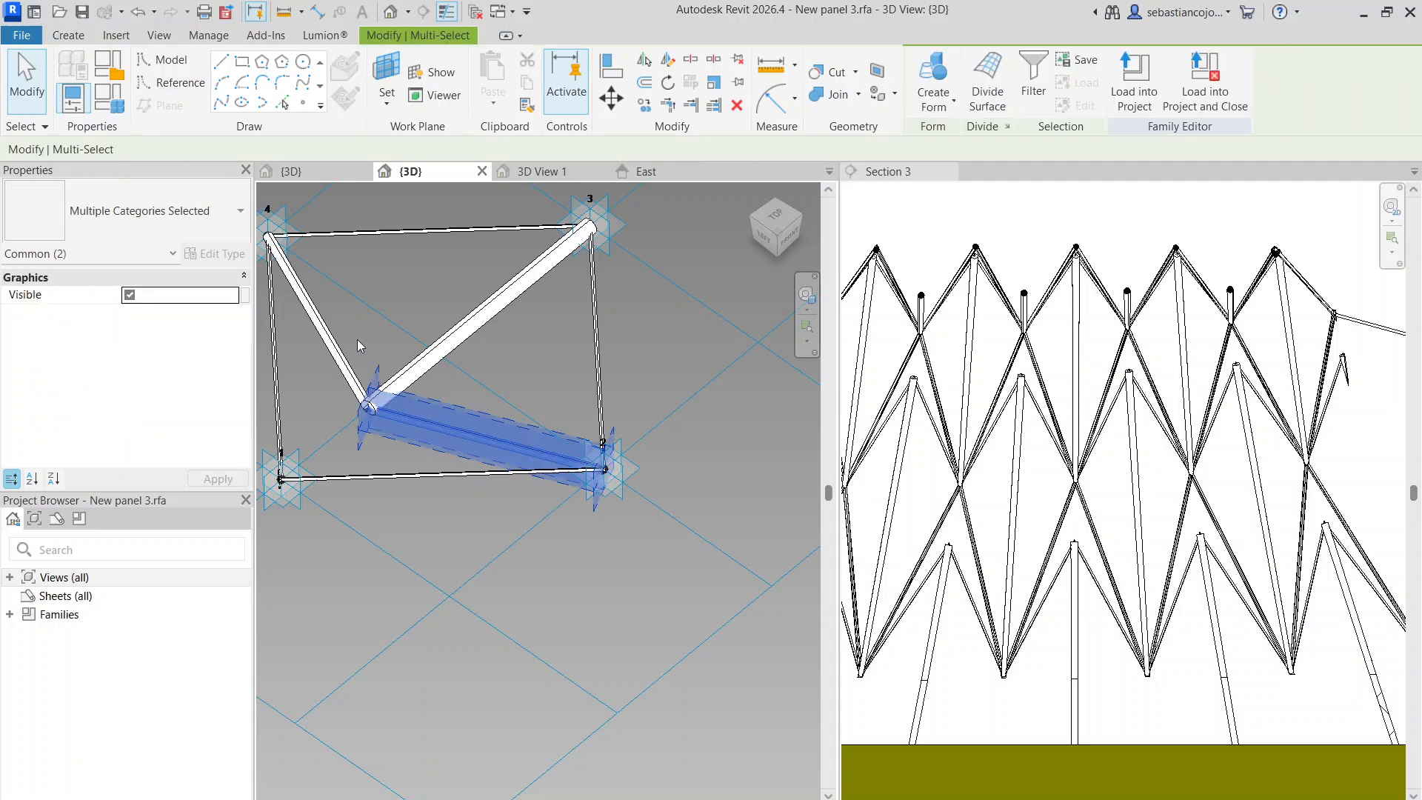
left_click(323, 384)
left_click(315, 283)
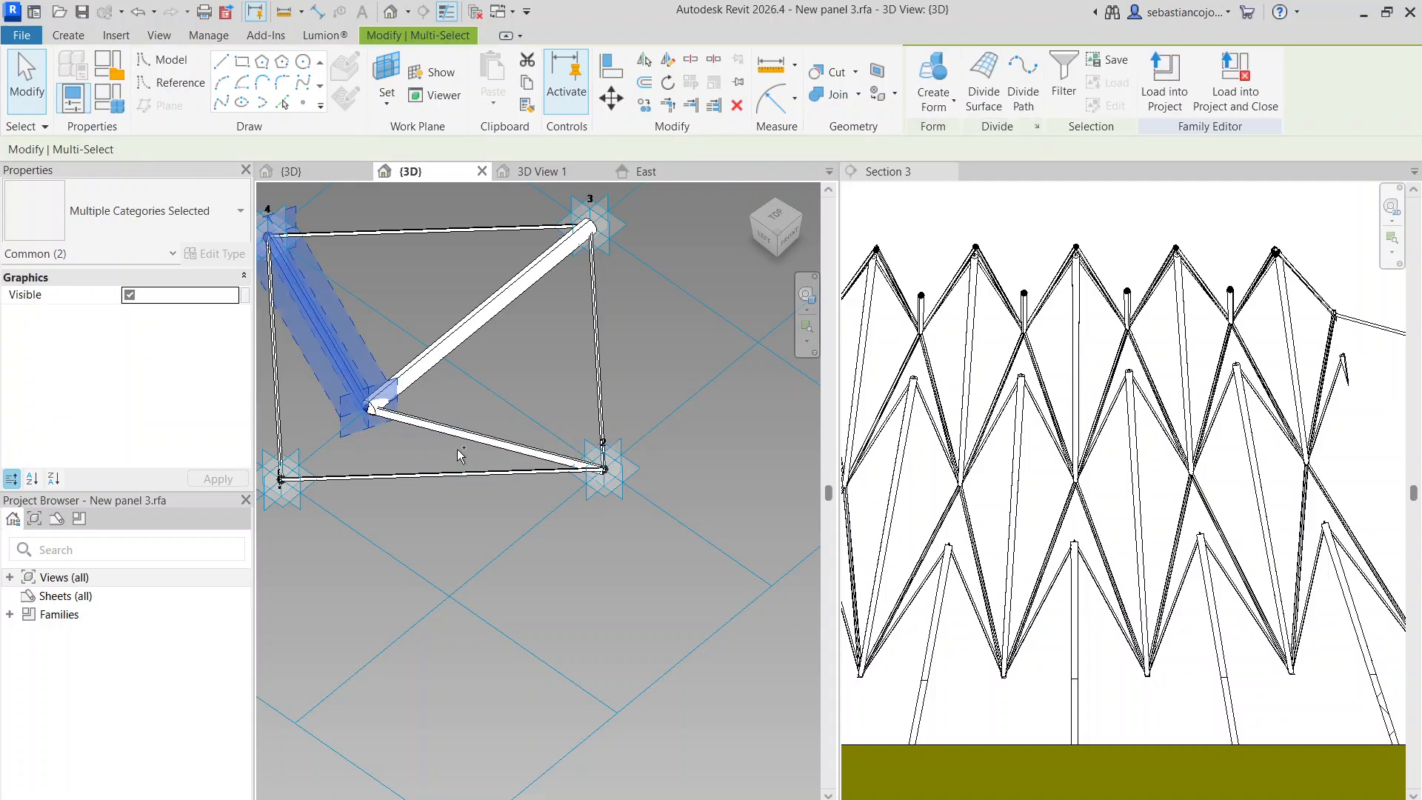
left_click(474, 261)
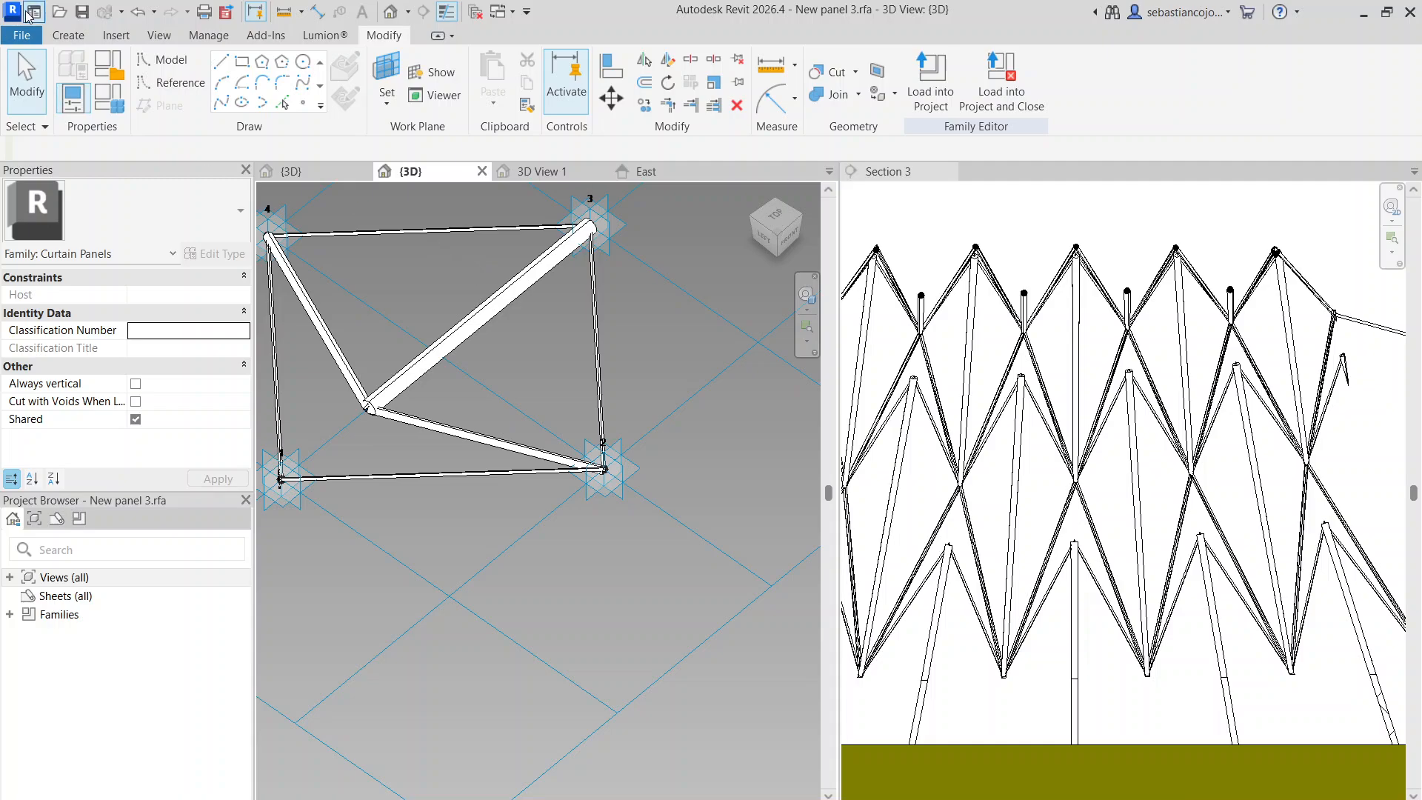
Save the current family as a new family file named New panel 5.rfa
left_click(32, 35)
mouse_move(63, 277)
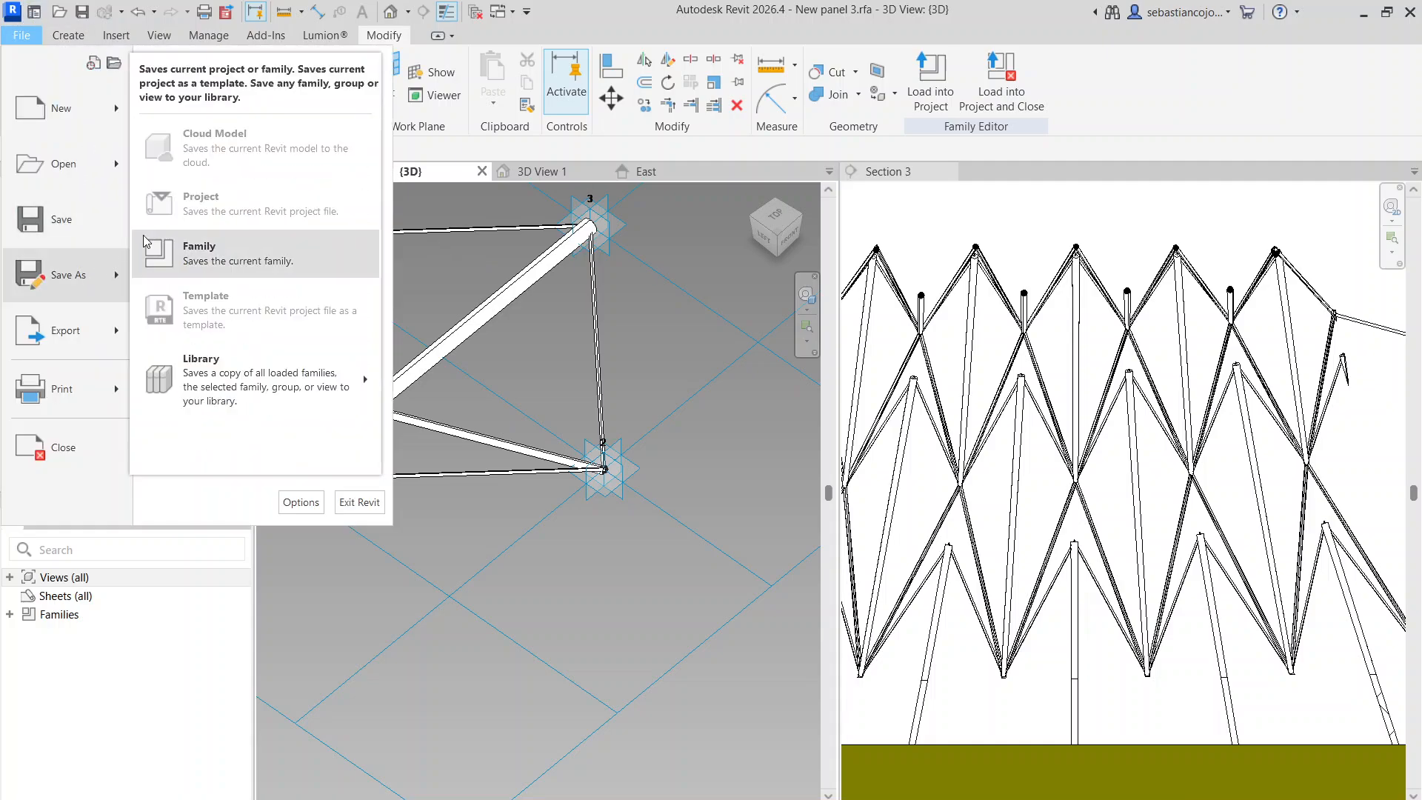
left_click(144, 234)
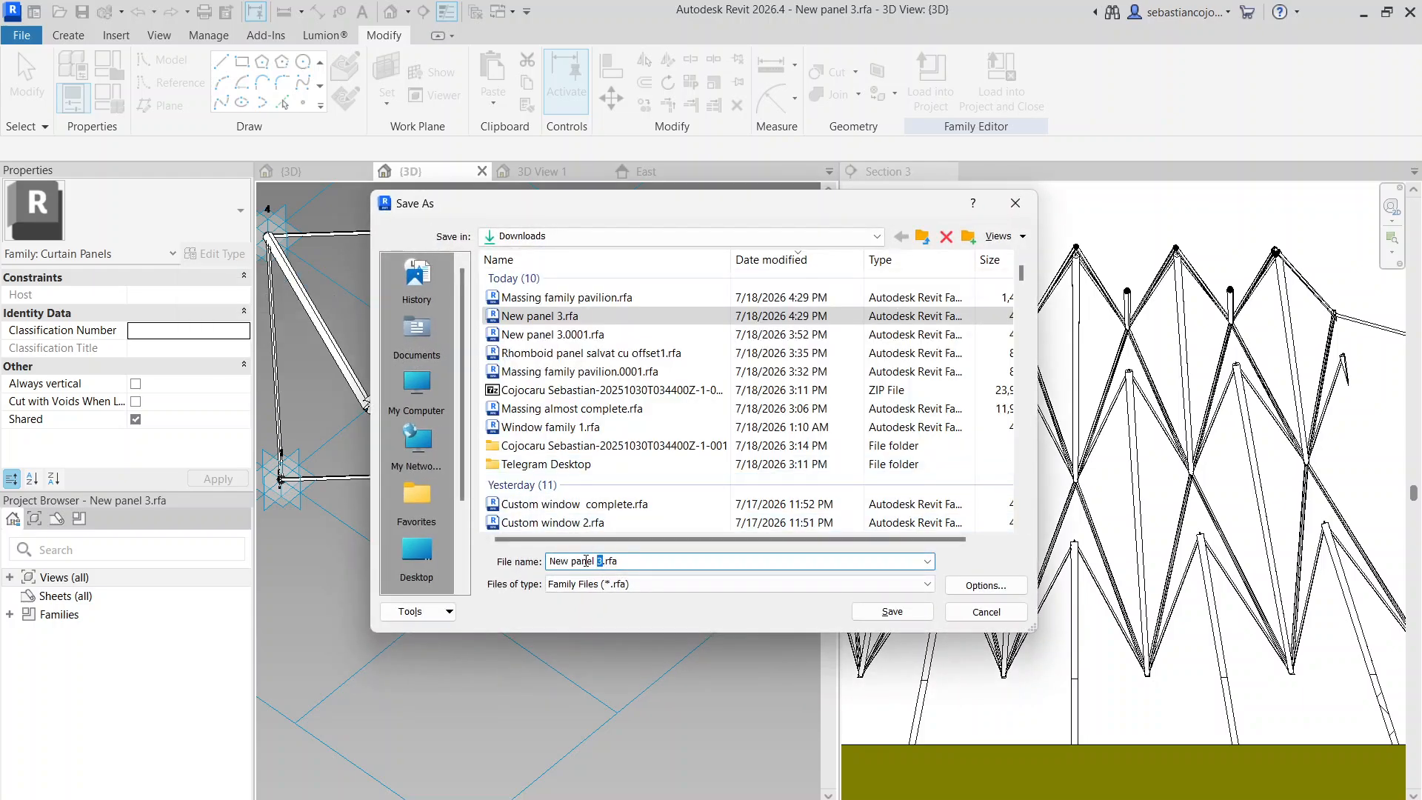
key("Return")
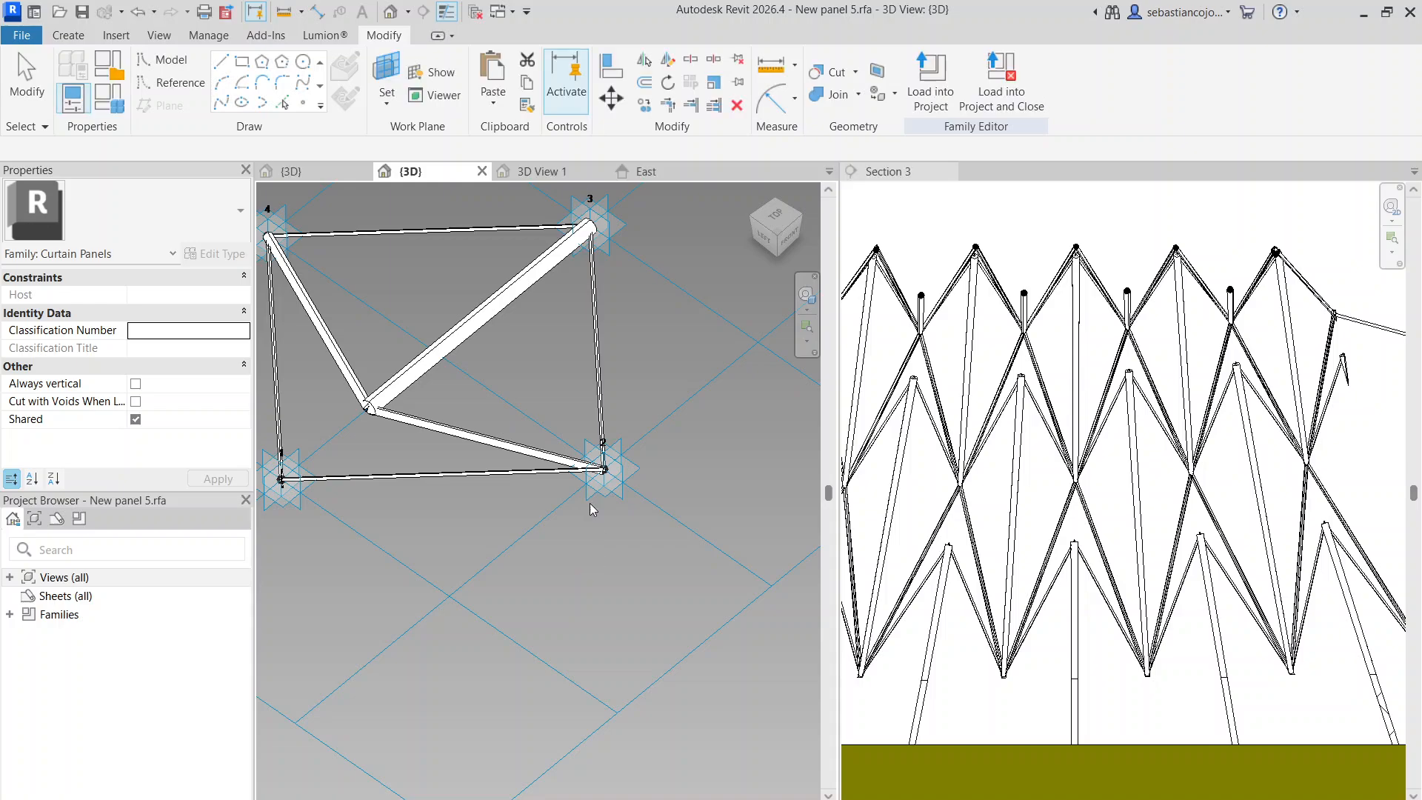
Delete the two thin tubes running from the apex to points 2 and 4, together with their reference lines
scroll(447, 478, "up", 3)
left_click(439, 363)
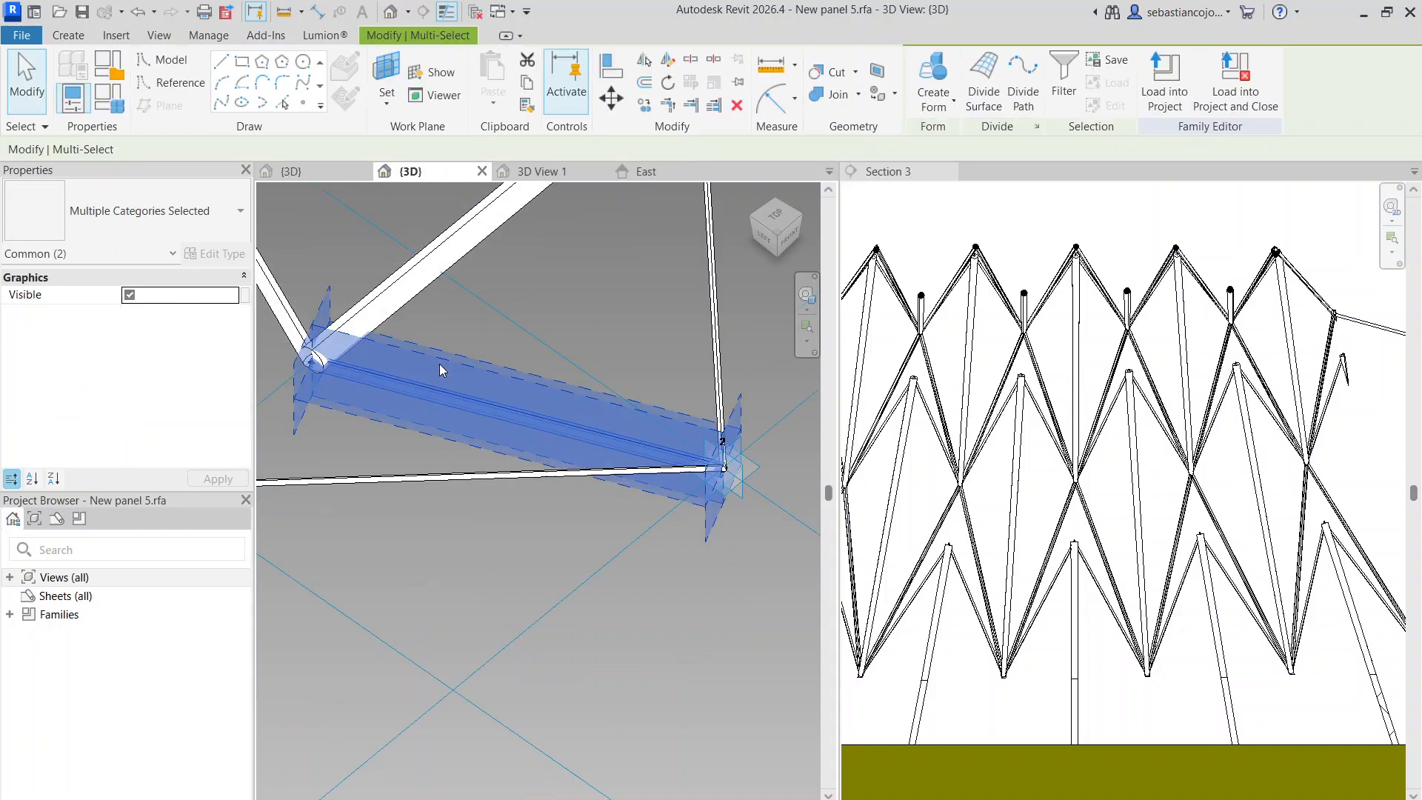
key("Escape")
scroll(439, 364, "down", 3)
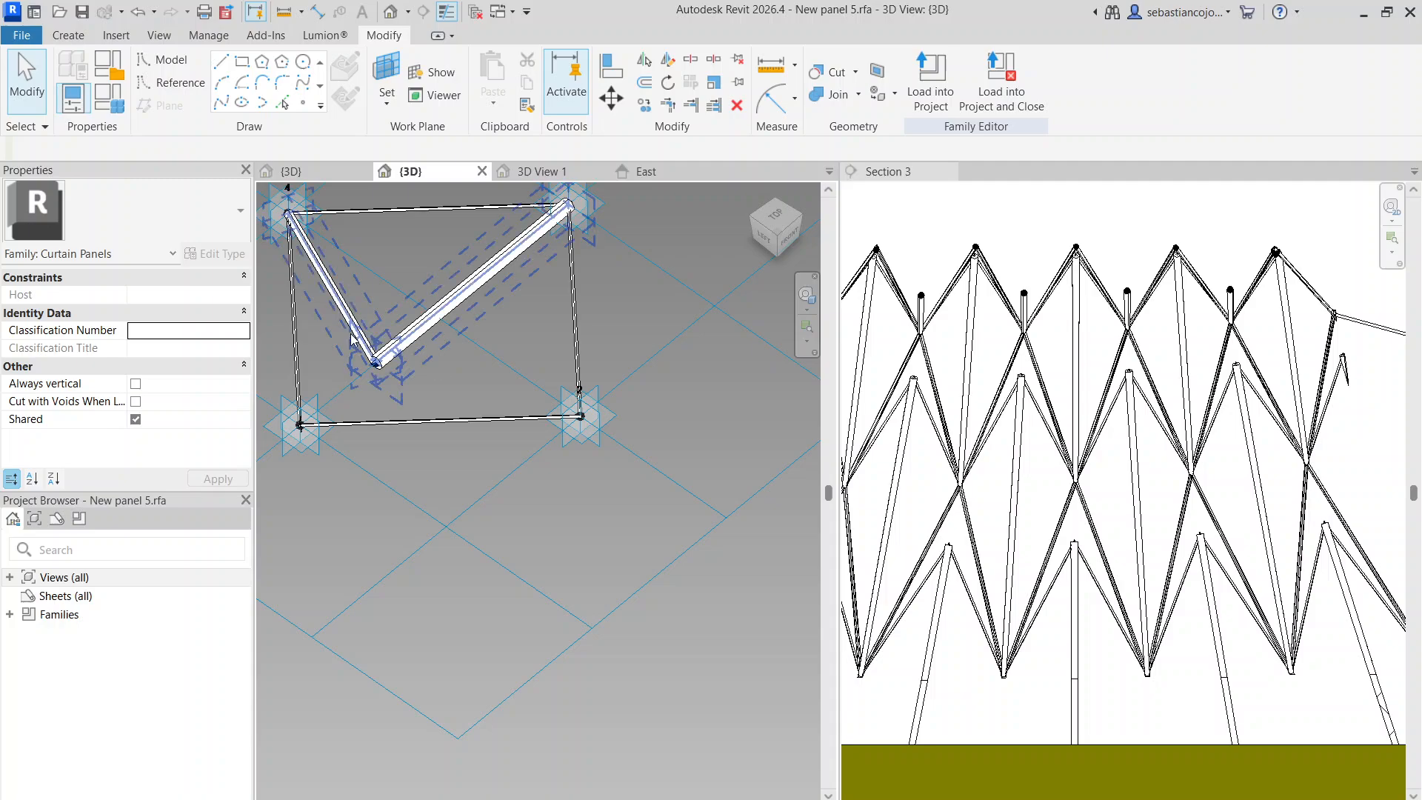
middle_click_drag(346, 343, 477, 401)
scroll(478, 400, "up", 4)
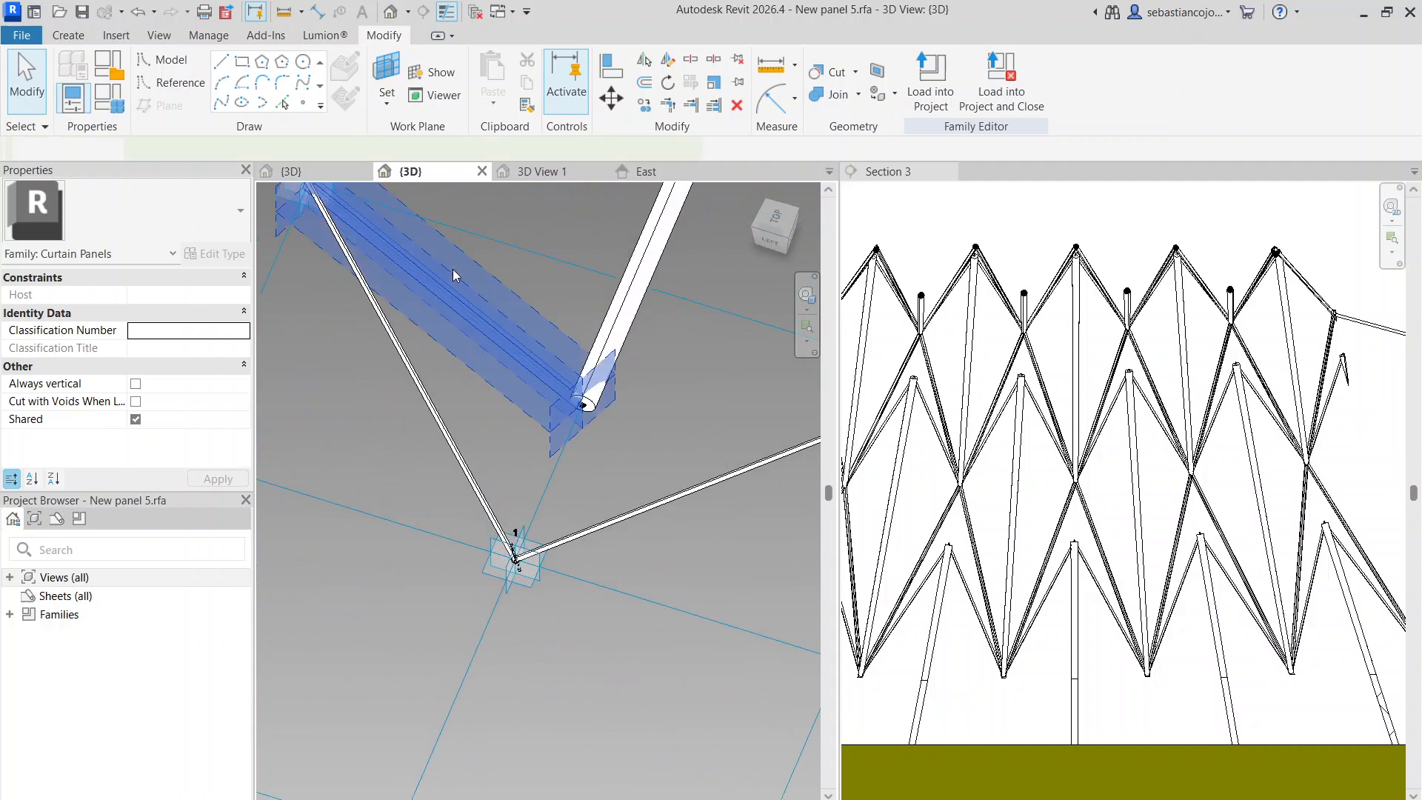
left_click(452, 269)
key("Delete")
scroll(452, 311, "down", 3)
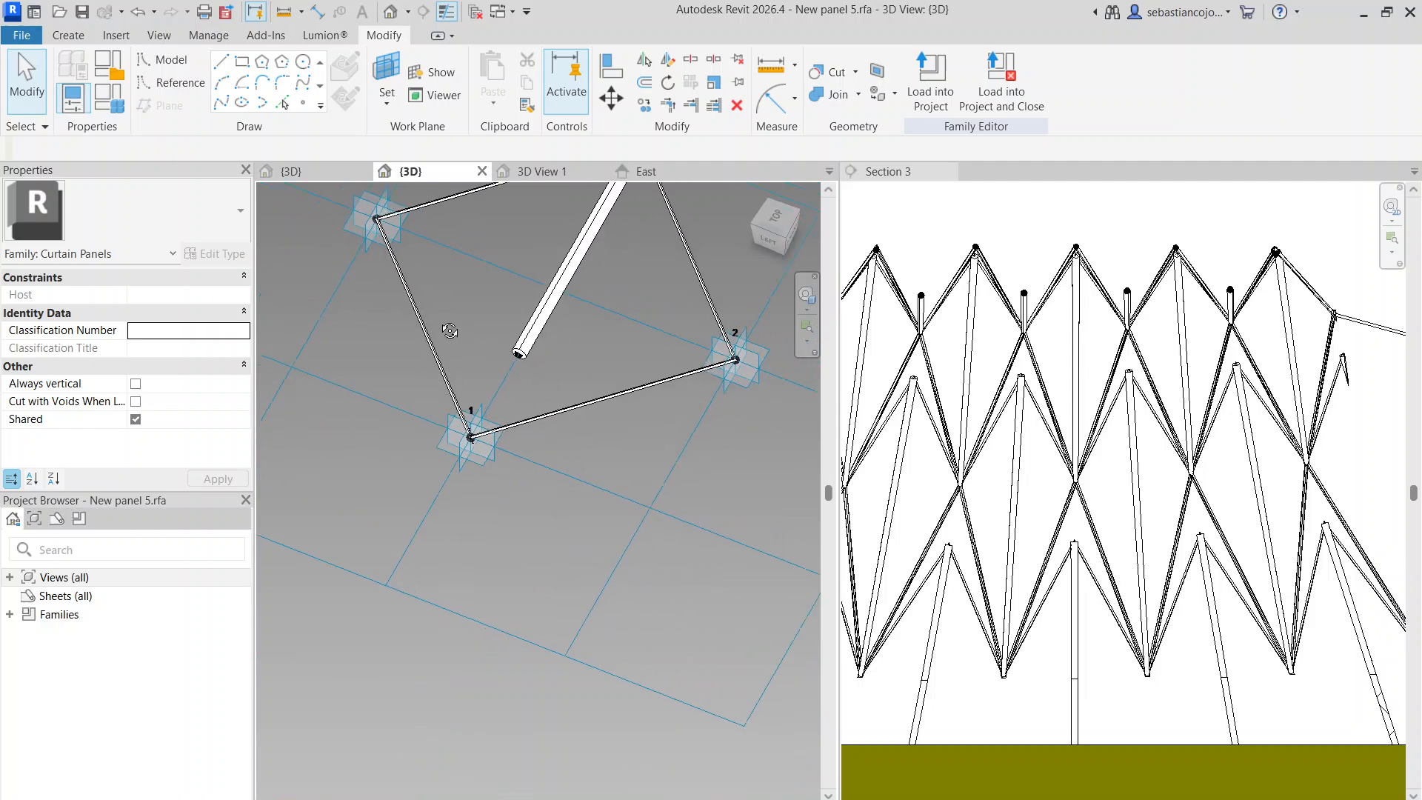
Start placing reference lines and set their work plane to a plane of placement point 4
scroll(407, 246, "up", 2)
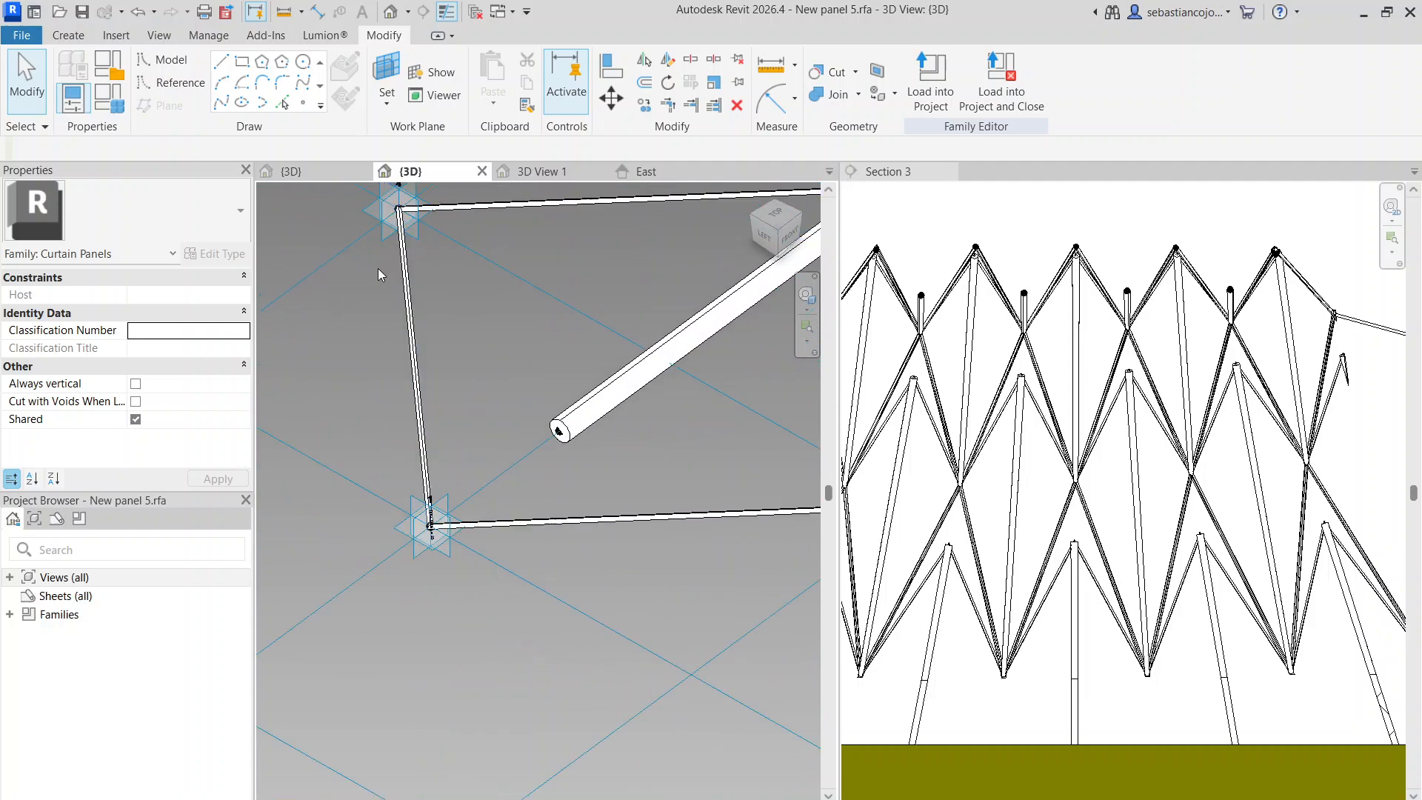
left_click(195, 88)
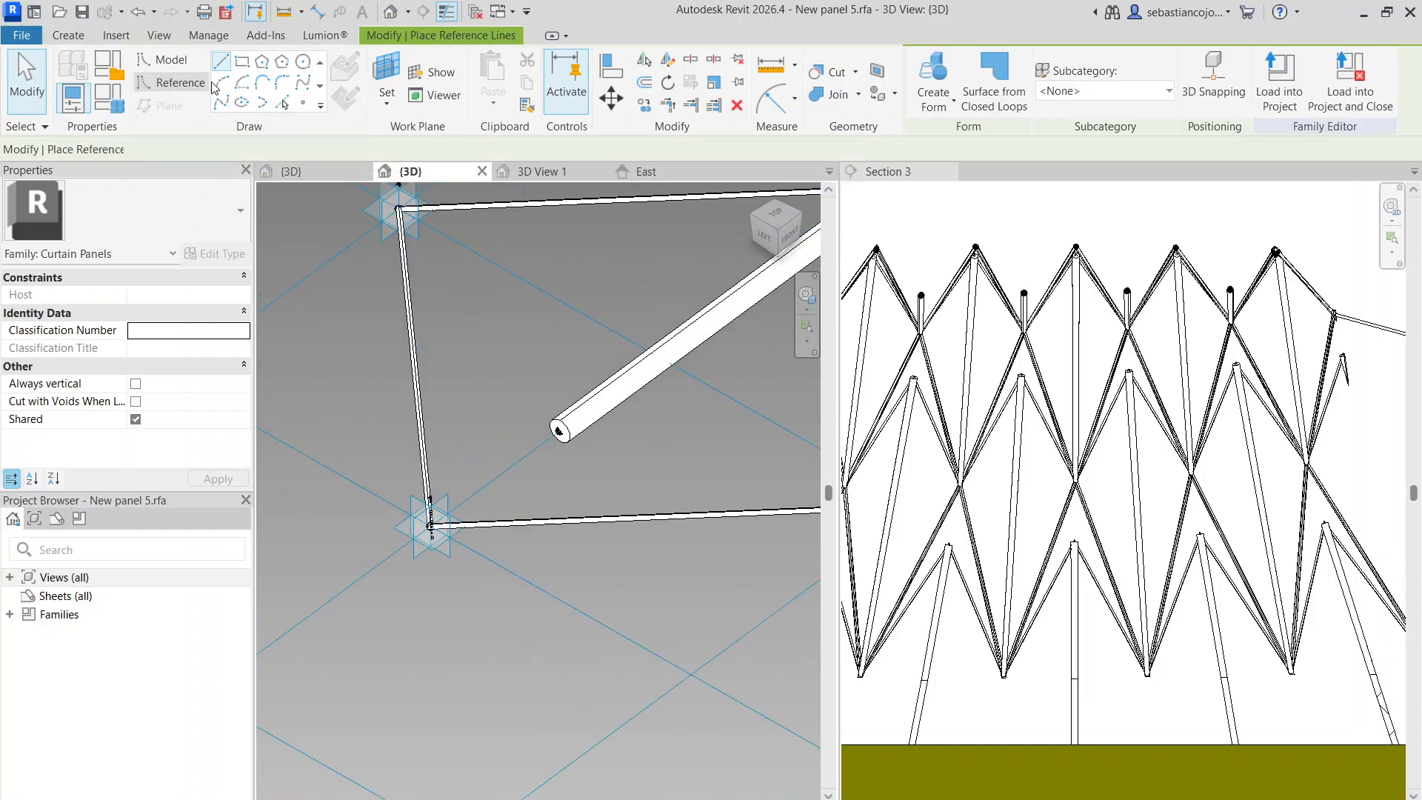
left_click(398, 96)
scroll(396, 210, "up", 1)
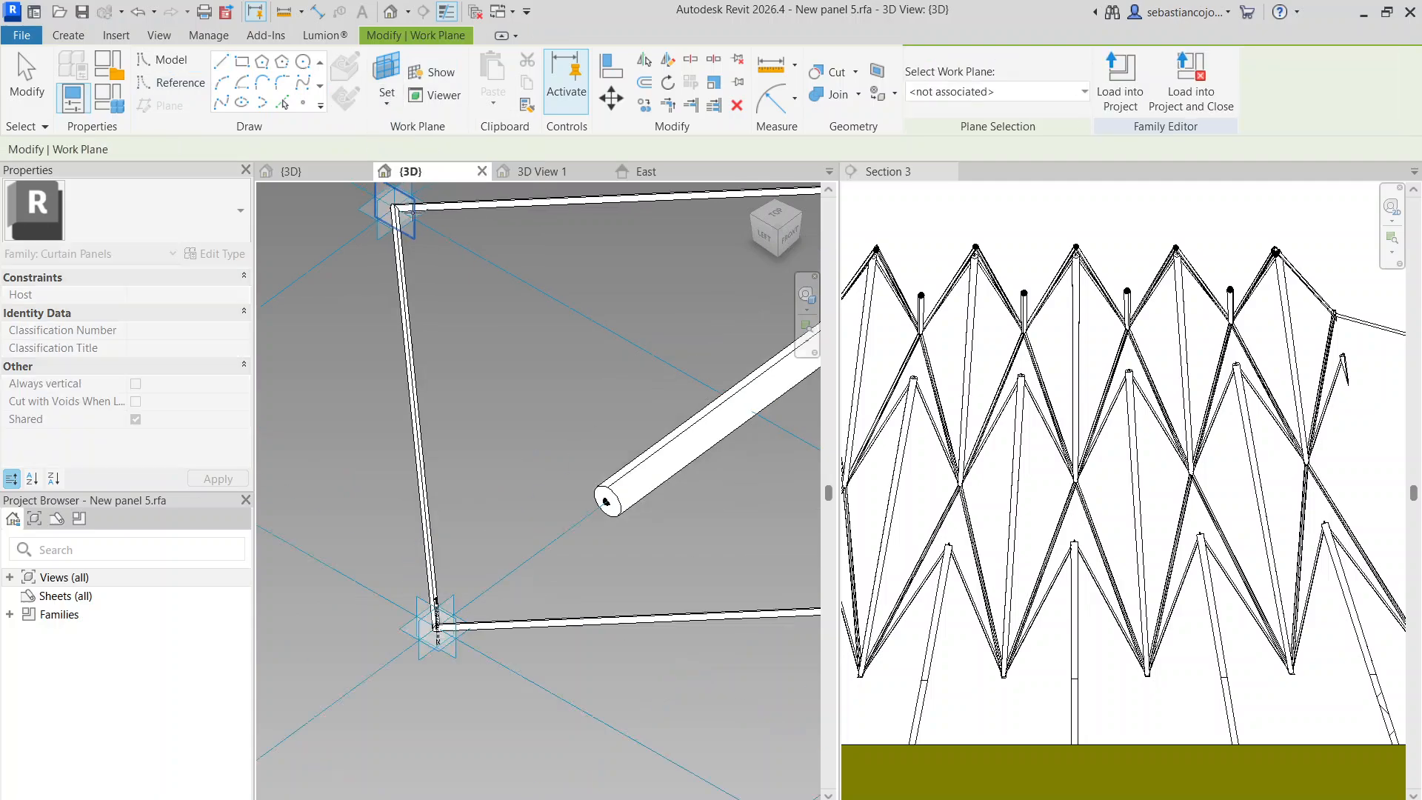
scroll(408, 212, "up", 1)
left_click(394, 226)
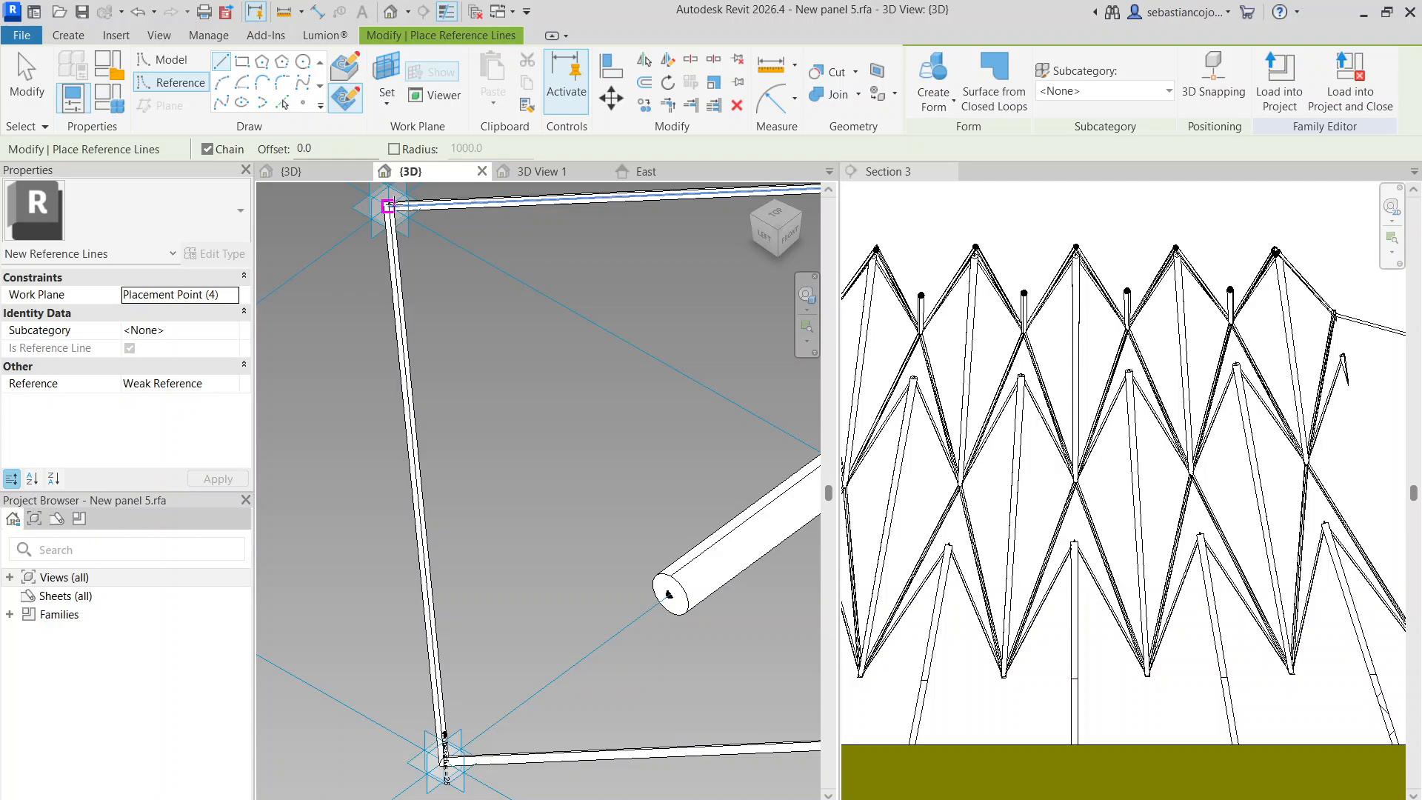
middle_click_drag(388, 207, 426, 259, "shift")
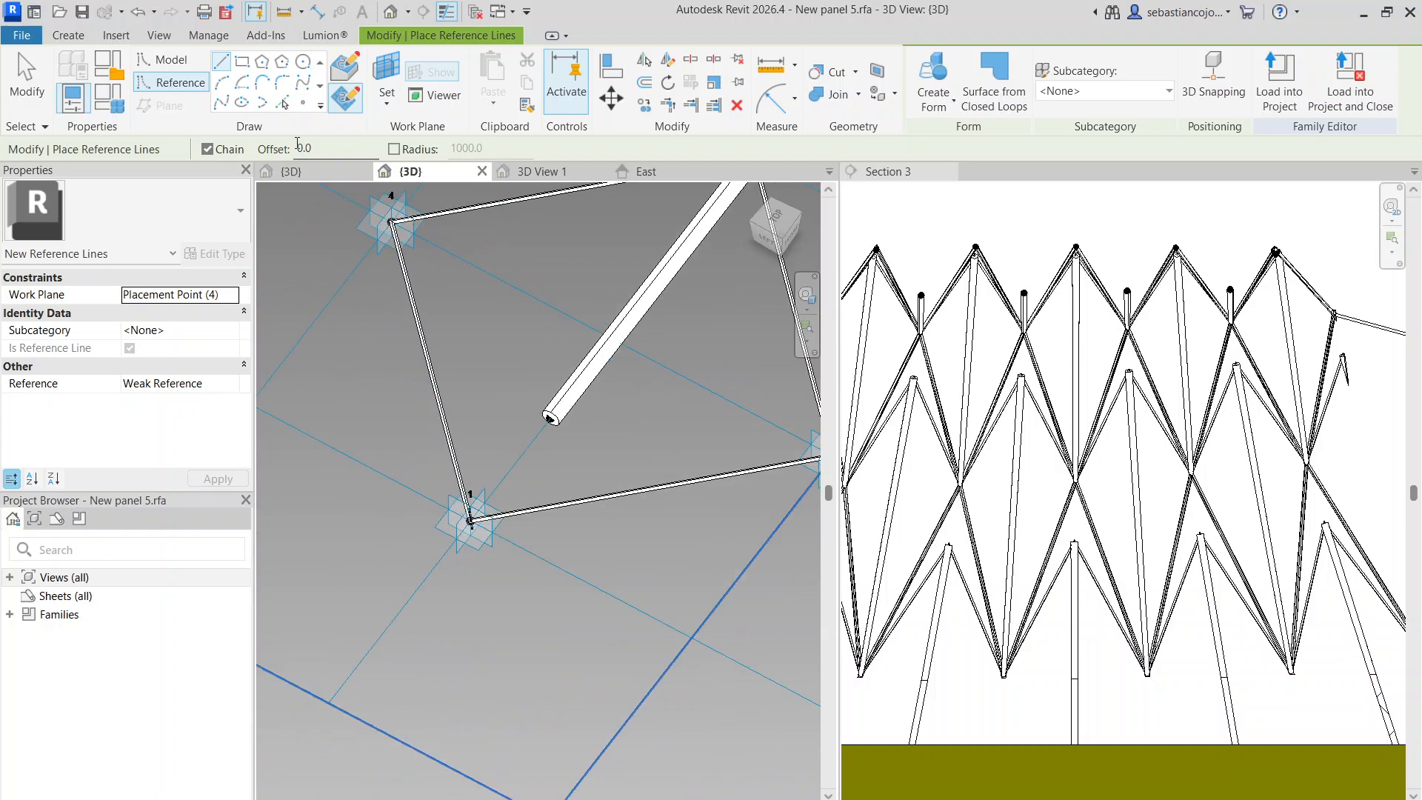
Draw a spline reference line from placement point 4 to the centre point at the thick central tube's apex end
left_click(222, 103)
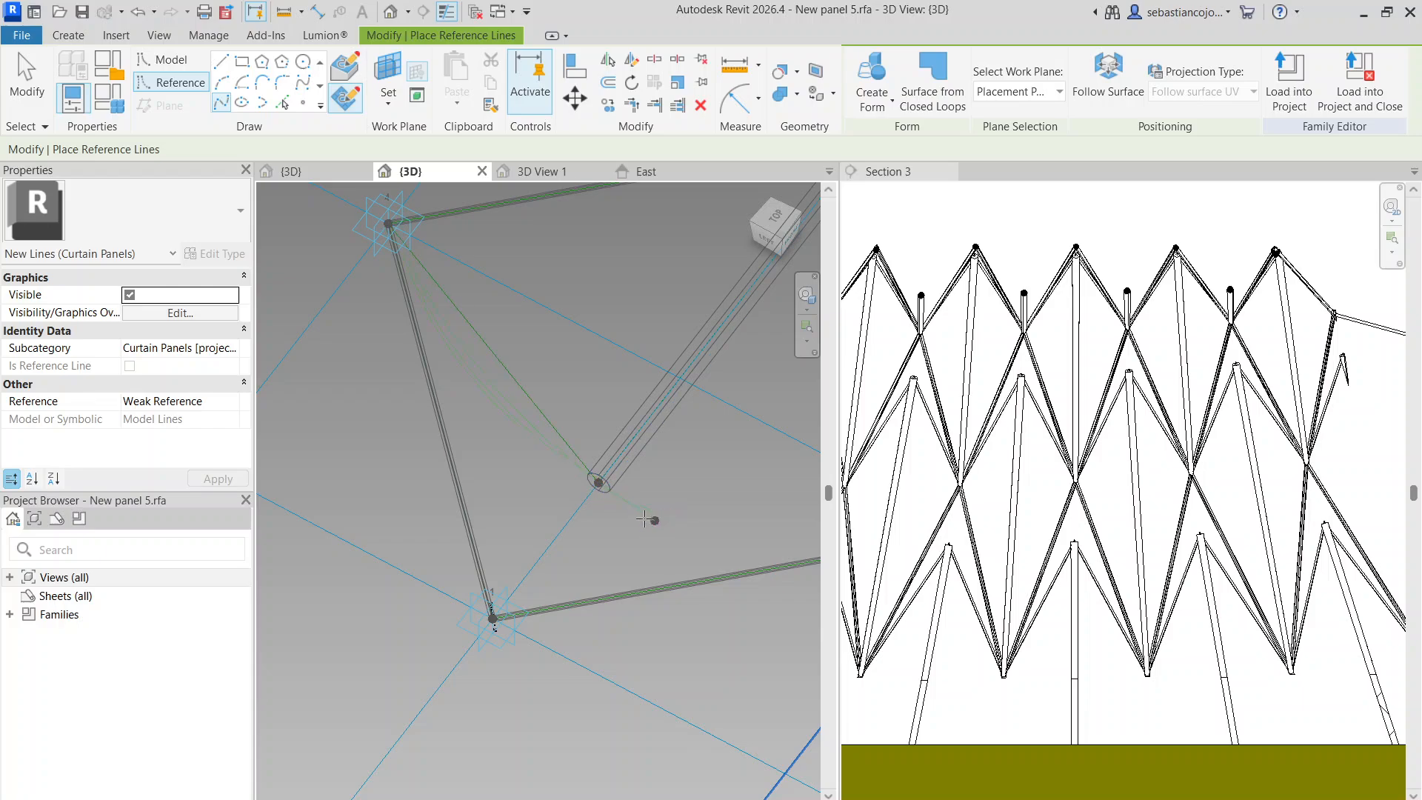
middle_click_drag(645, 518, 527, 488)
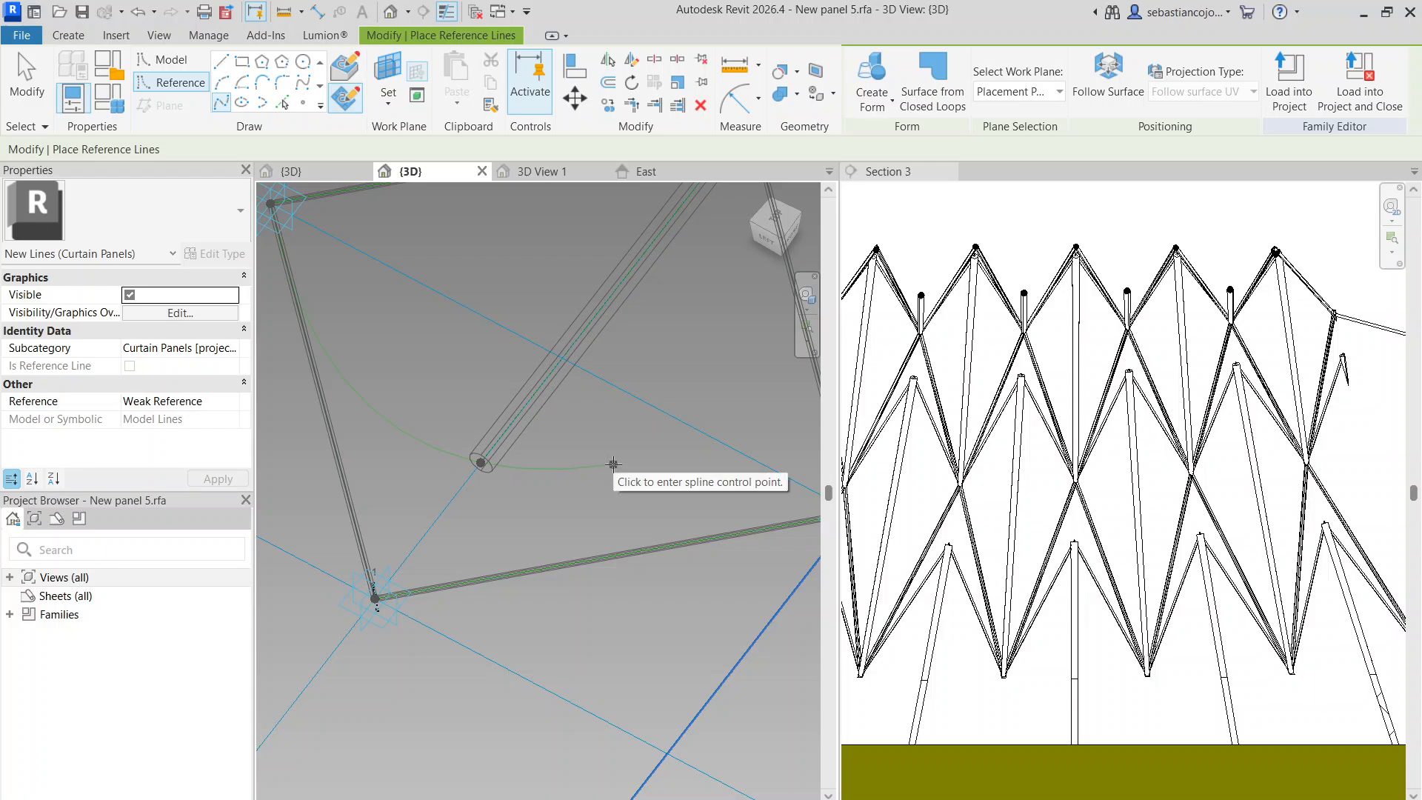
left_click(592, 463)
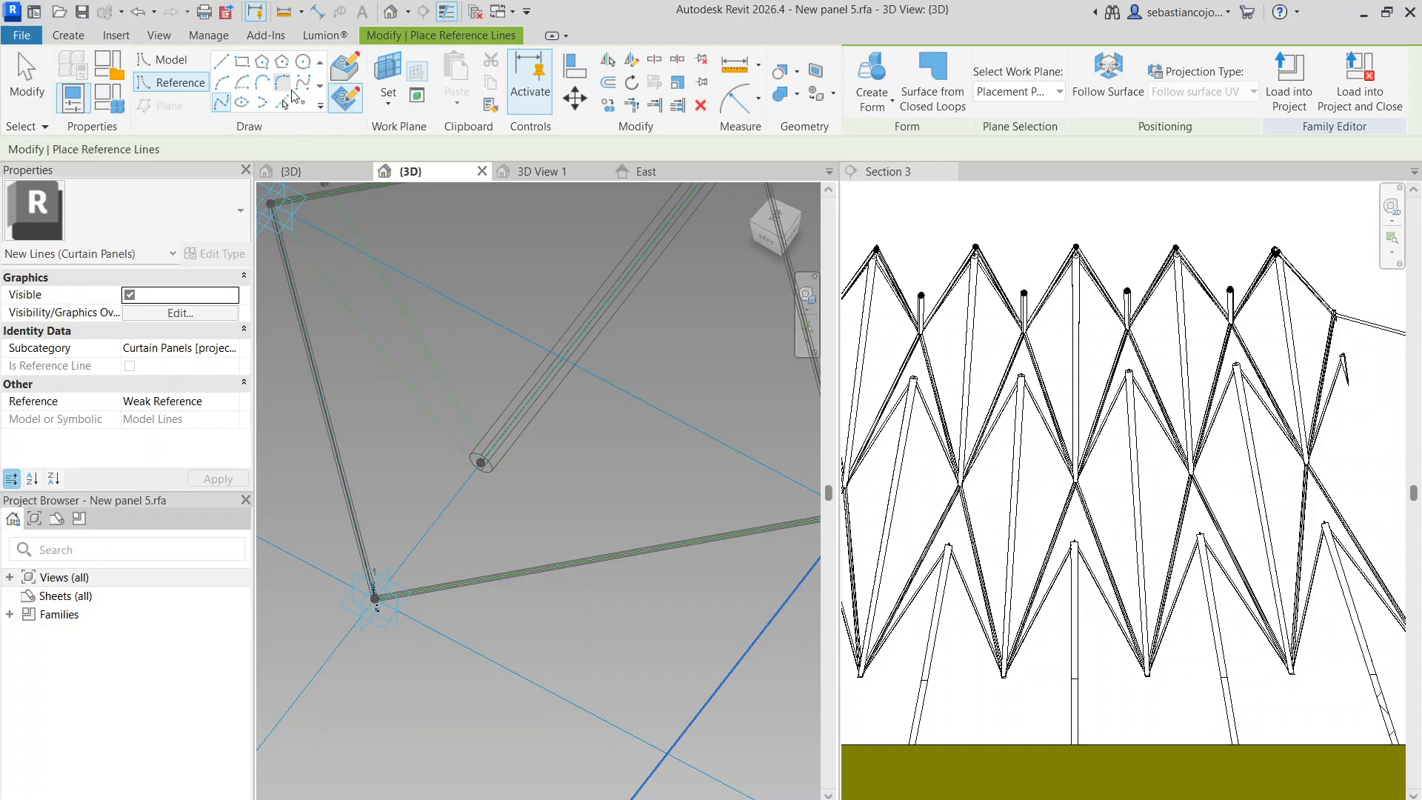
left_click(482, 462)
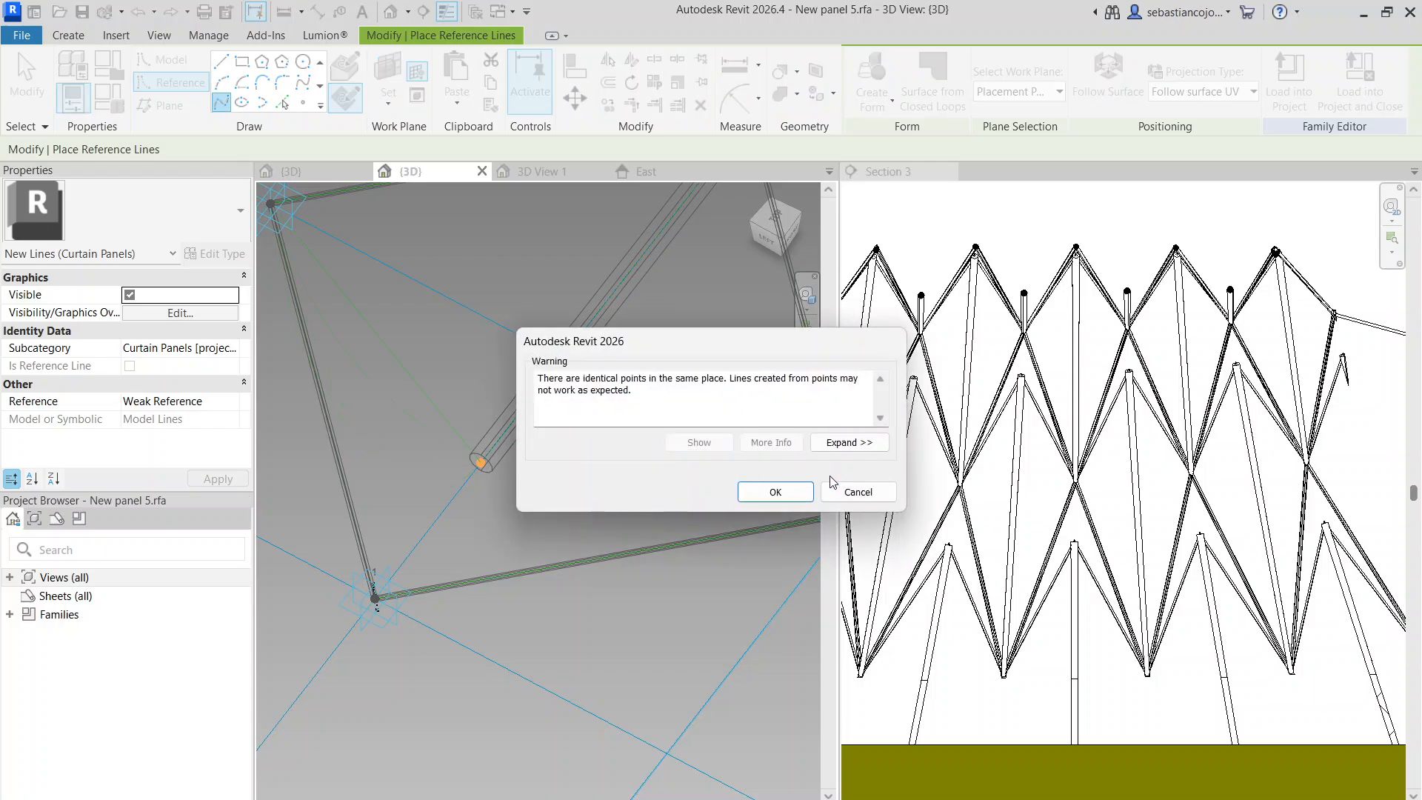
left_click(775, 492)
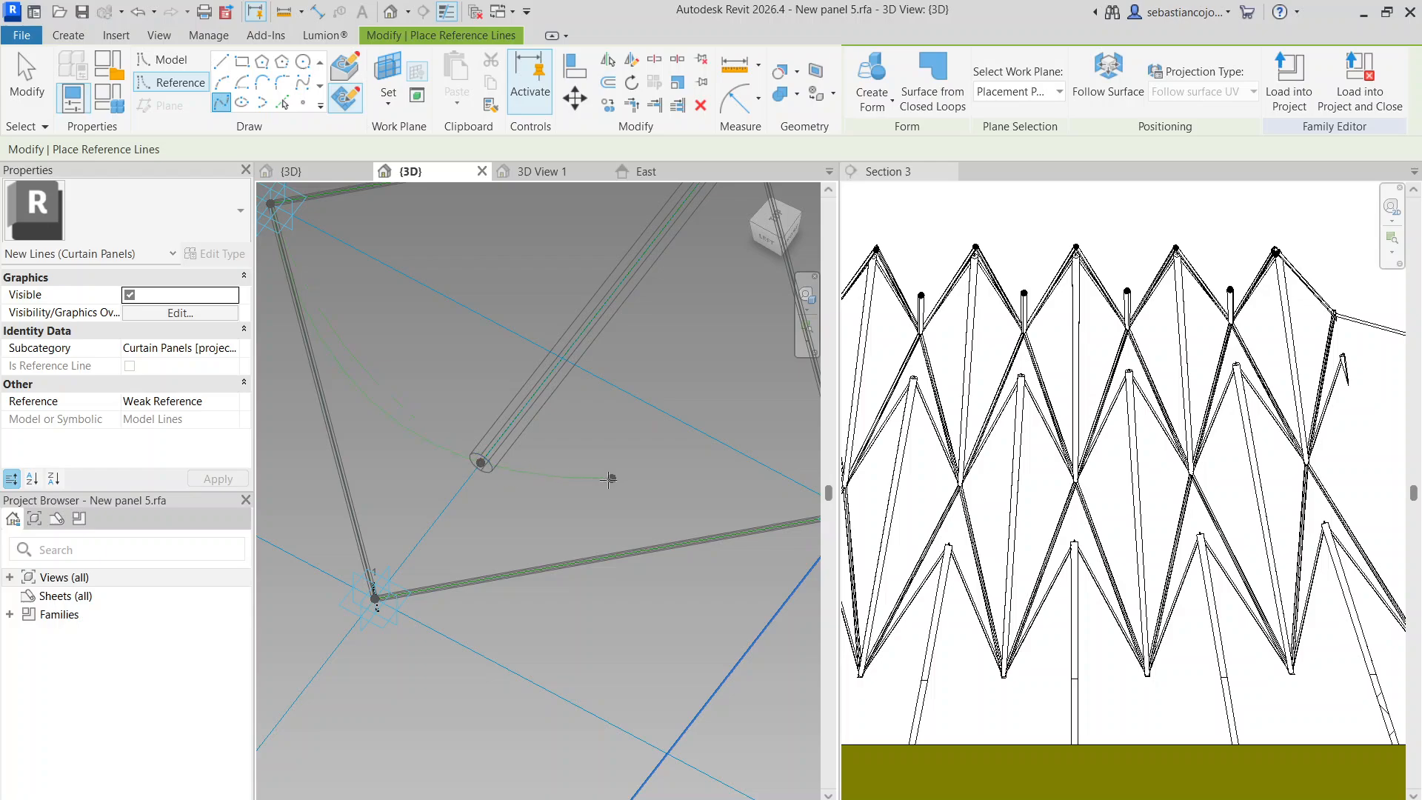
scroll(467, 483, "down", 3)
scroll(632, 487, "up", 3)
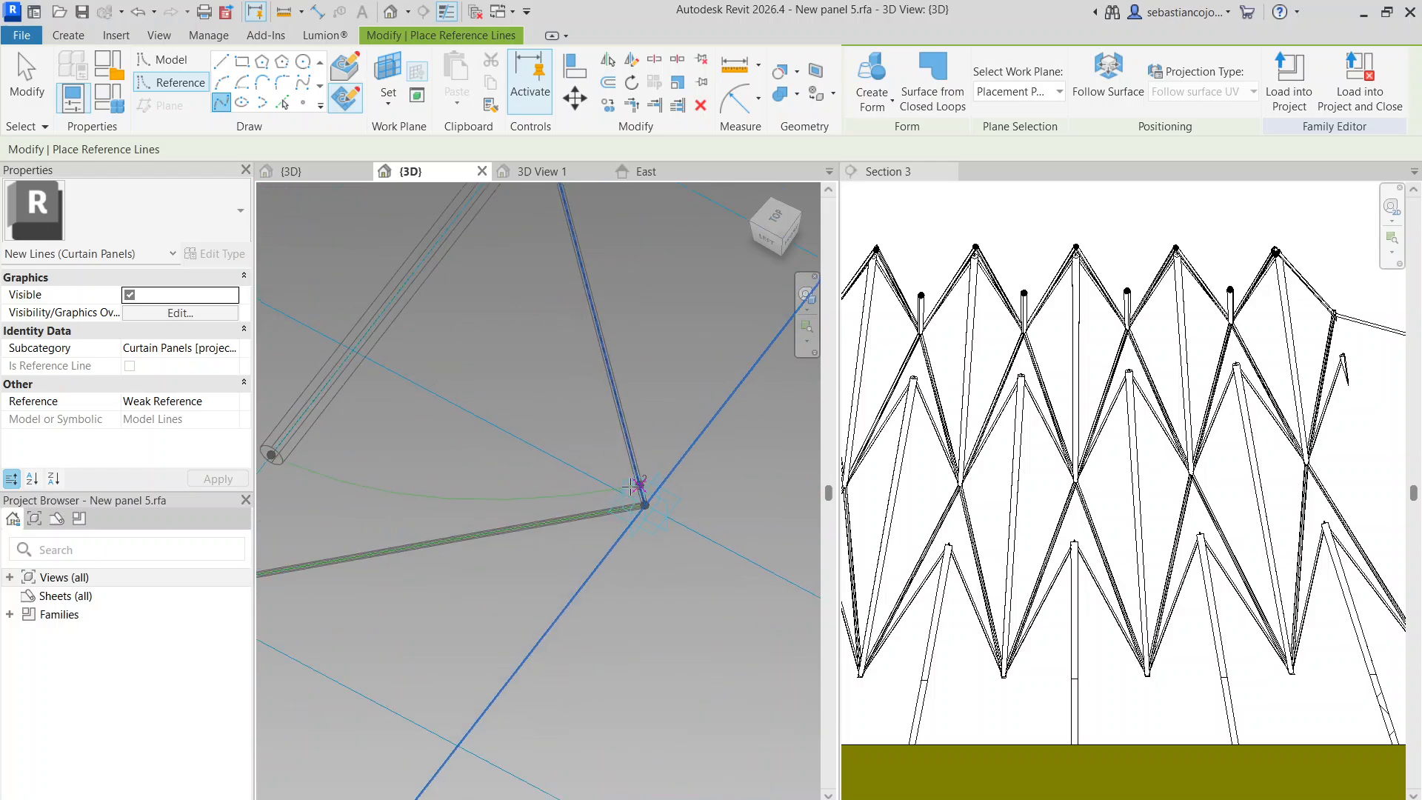
scroll(644, 504, "down", 3)
scroll(454, 476, "up", 2)
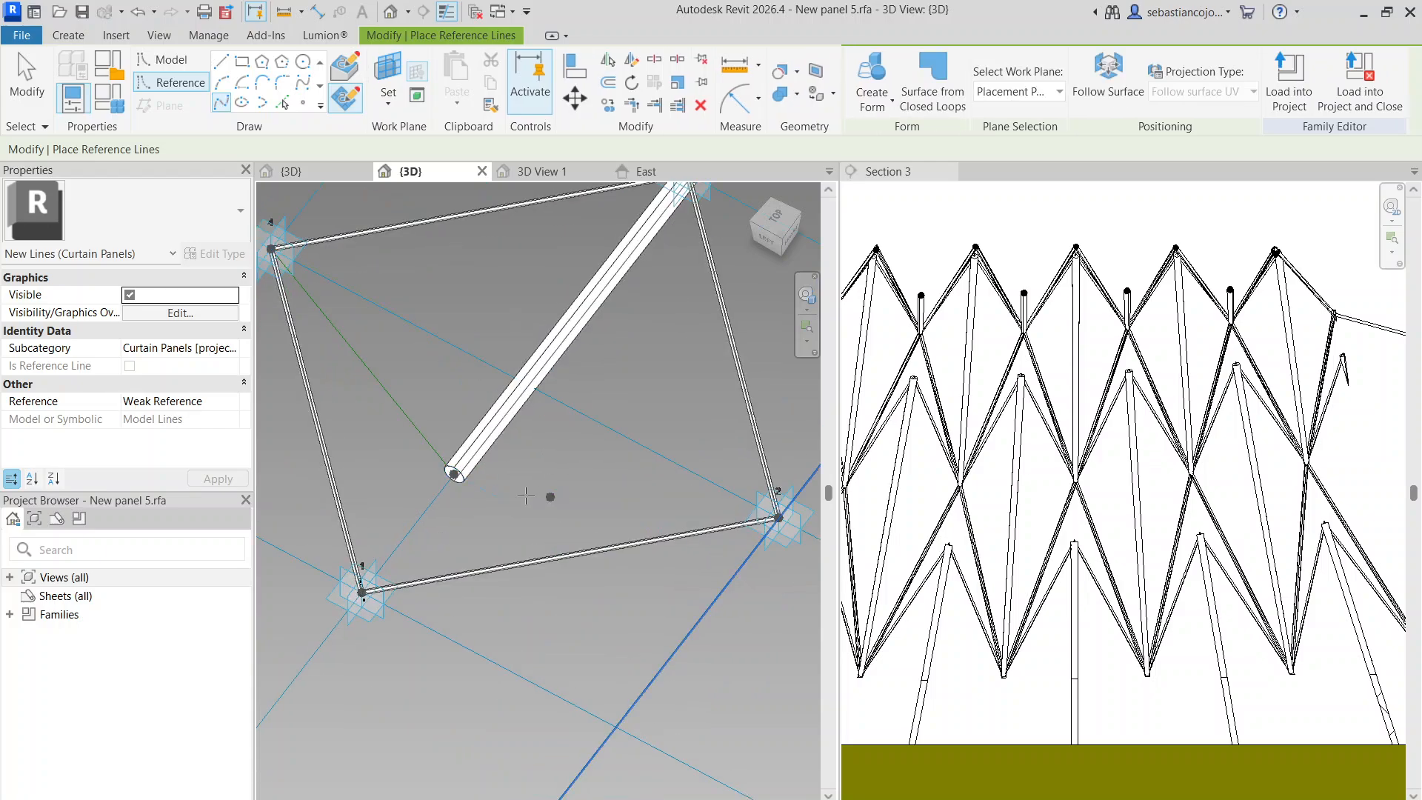
Draw a second spline reference line from the thick tube's apex end to placement point 2
left_click(454, 474)
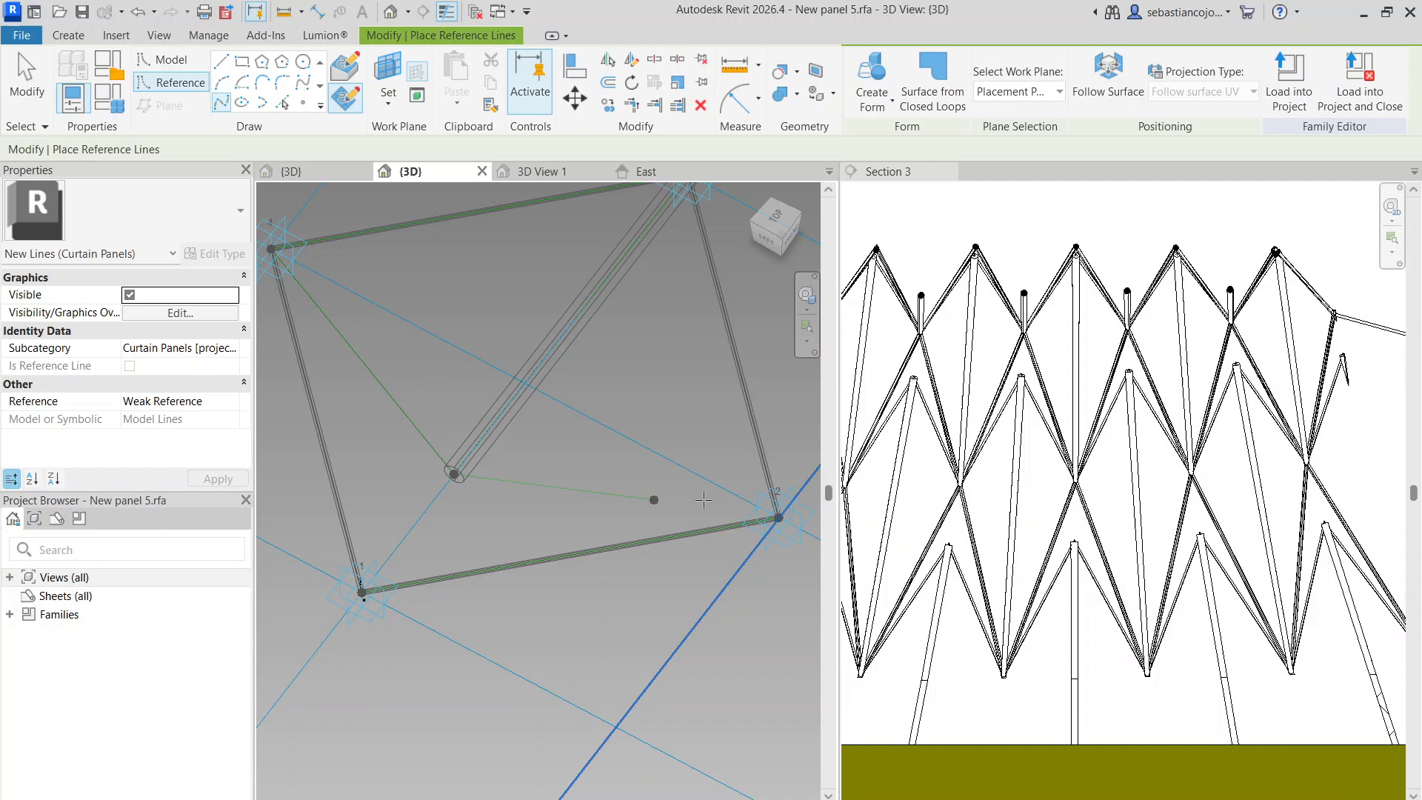
left_click(778, 518)
key("Escape")
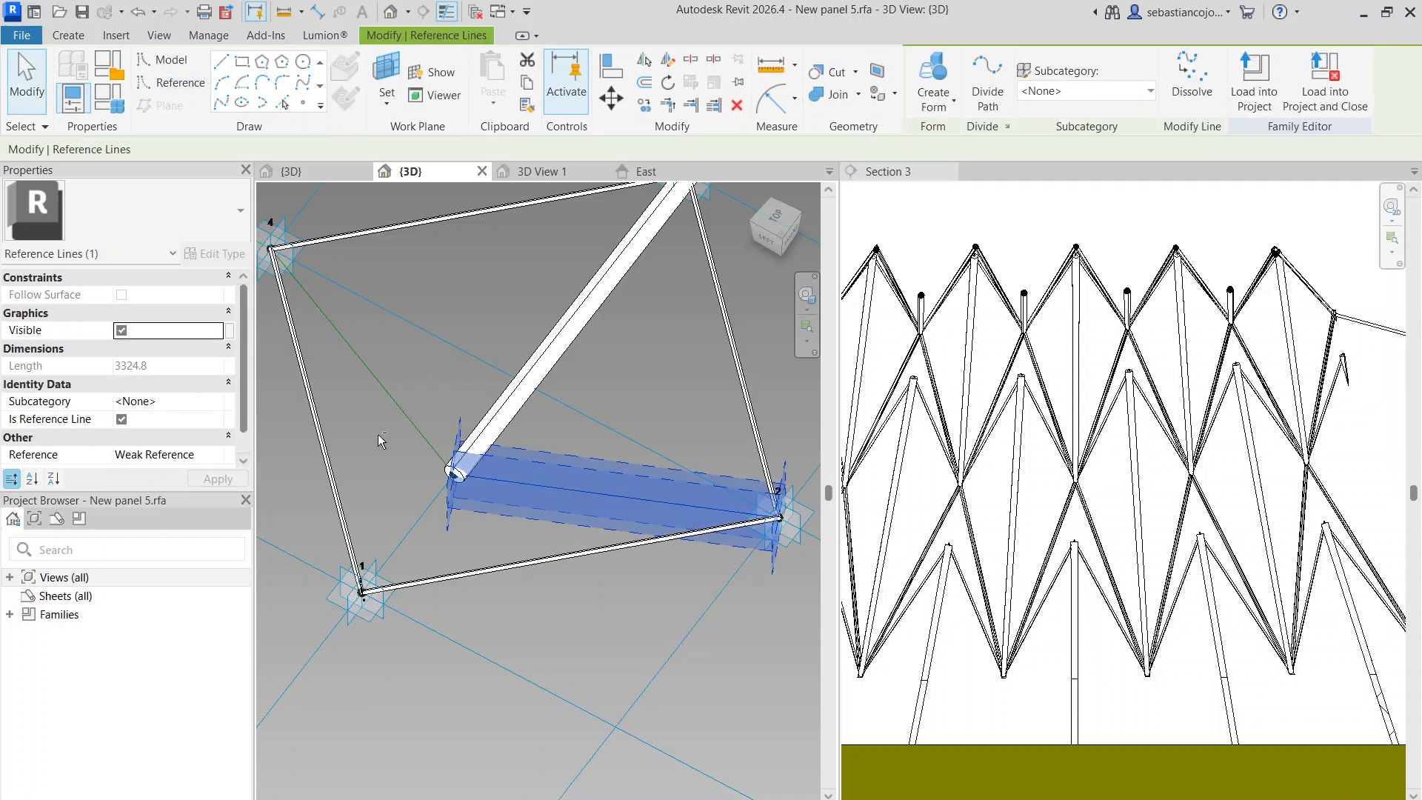
Select both new spline reference lines together and examine how they meet at the thick central tube's apex end
left_click(406, 426, "ctrl")
scroll(445, 397, "up", 3)
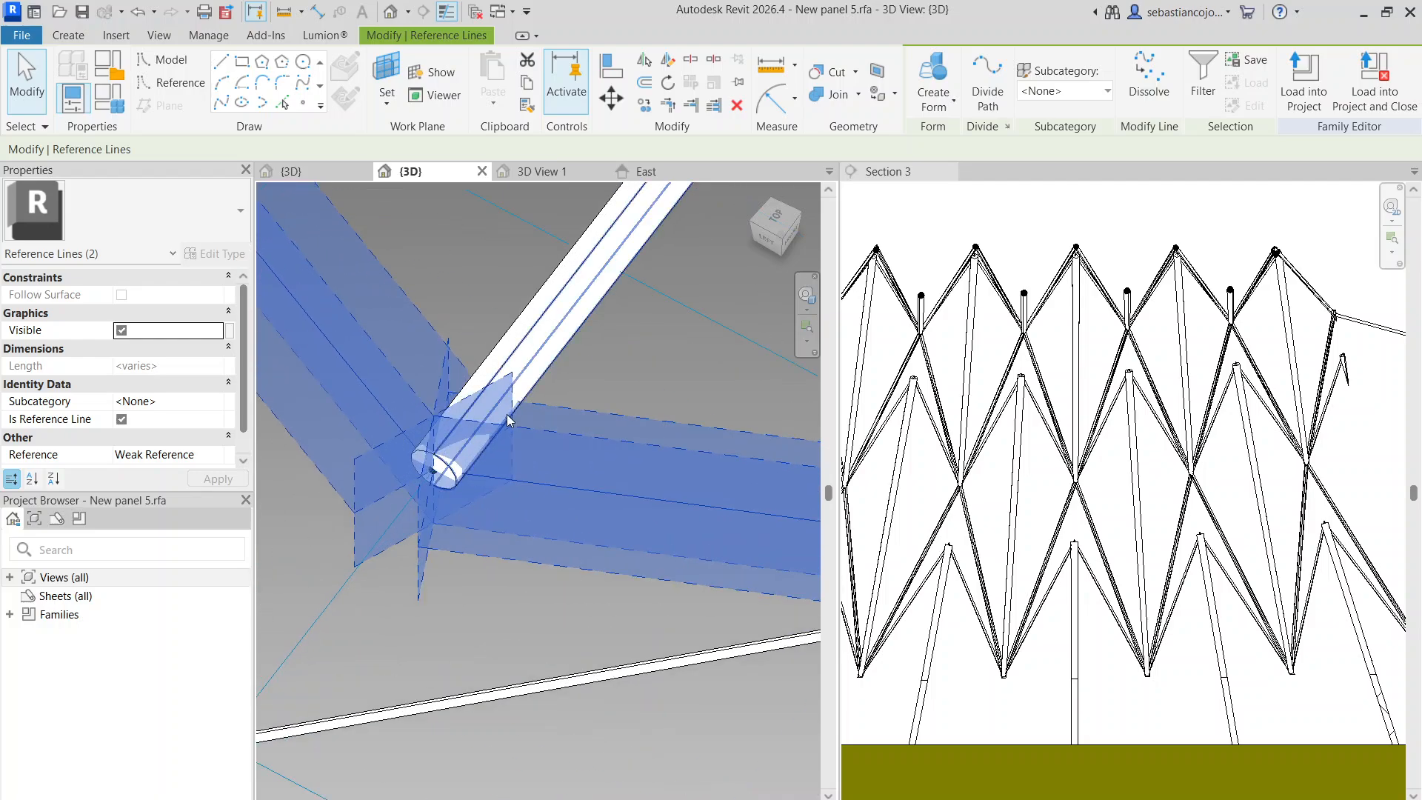
scroll(475, 400, "down", 2)
middle_click_drag(363, 270, 504, 403)
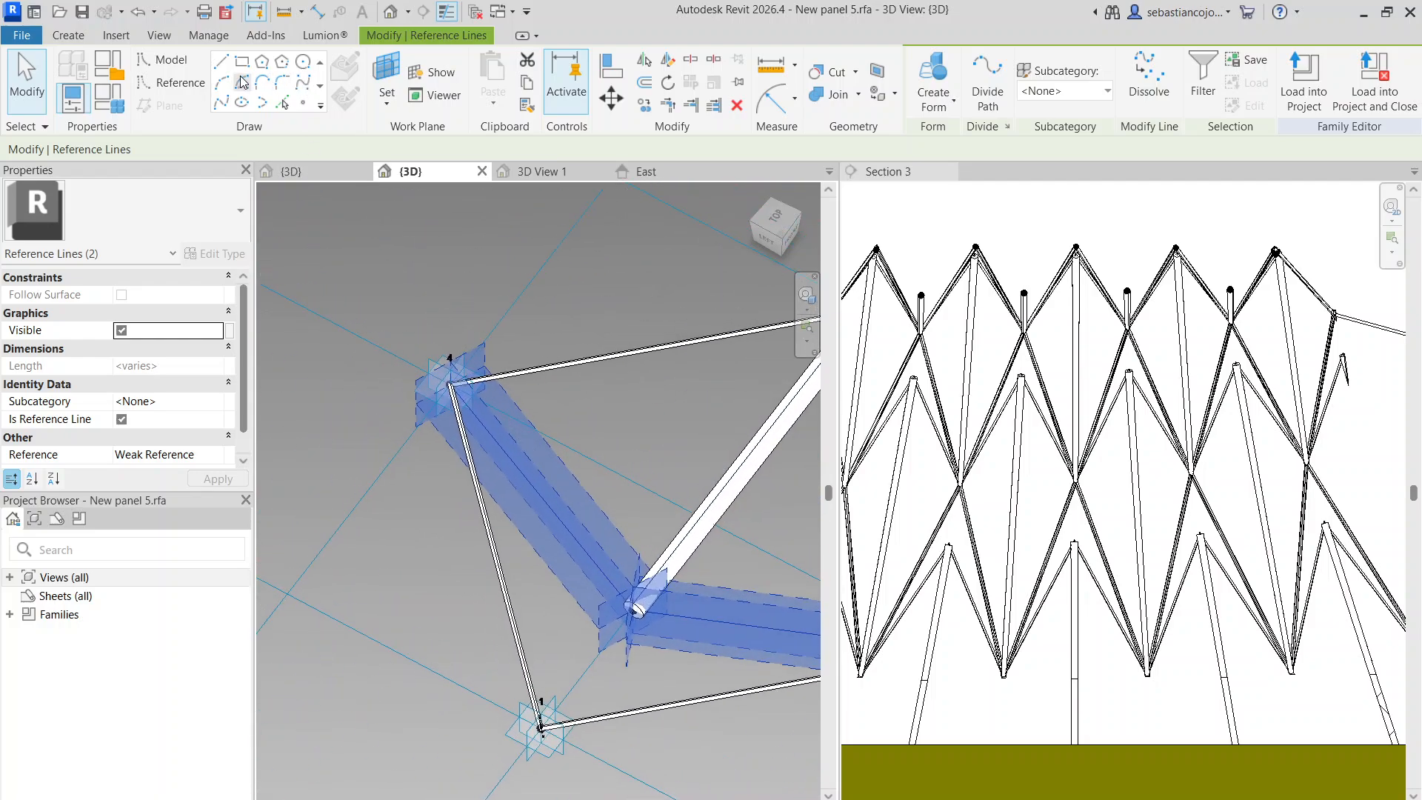
left_click(155, 83)
left_click(166, 60)
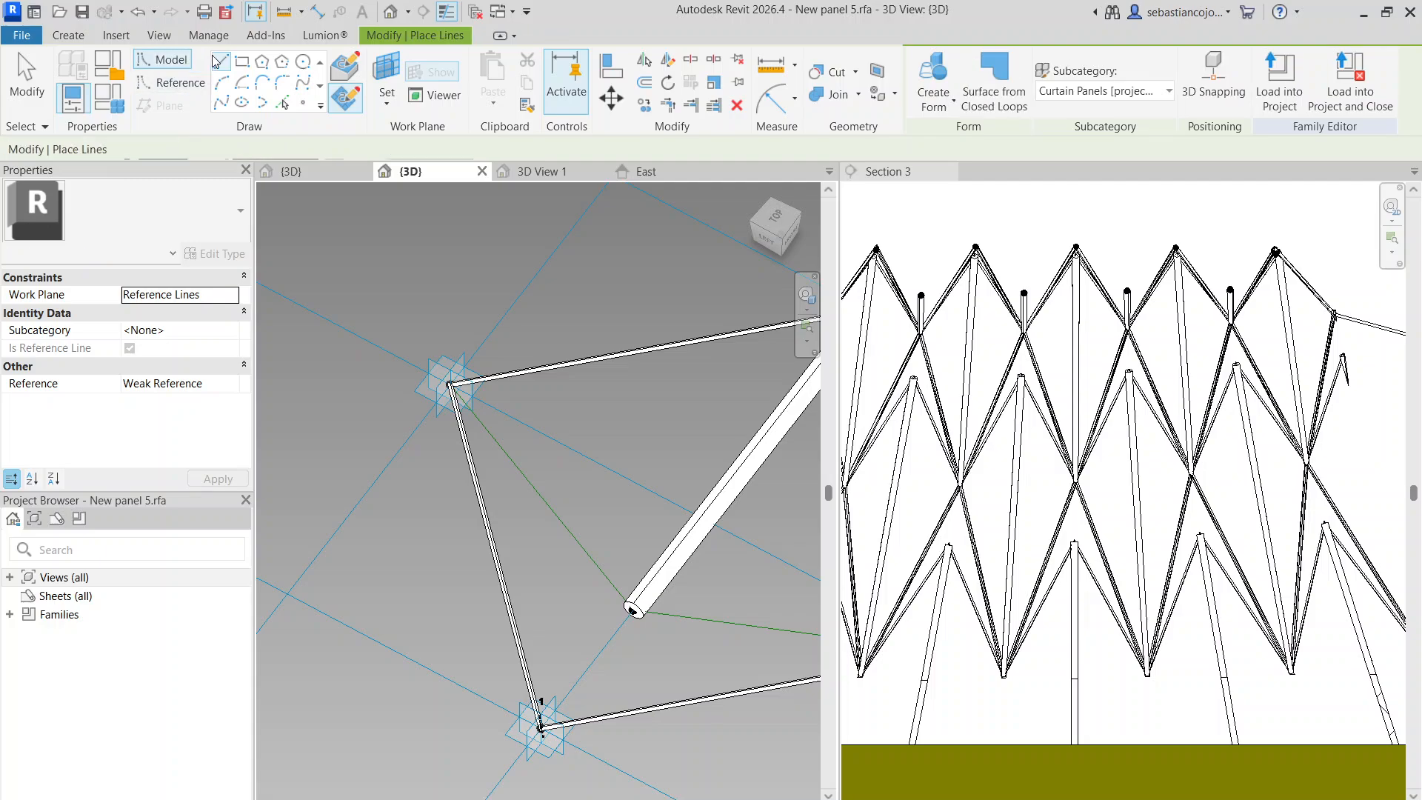
left_click(303, 64)
left_click(389, 99)
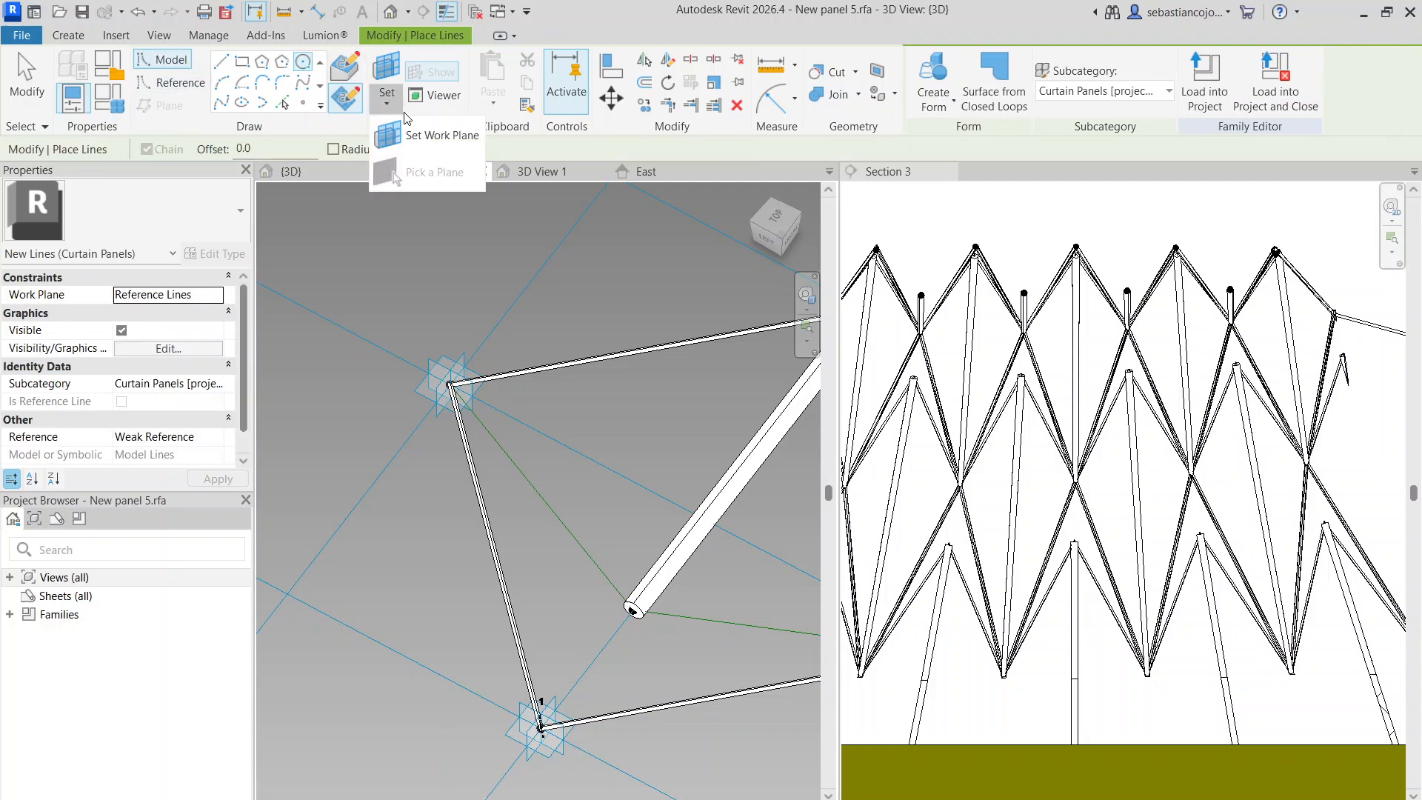
left_click(404, 133)
scroll(437, 364, "up", 2)
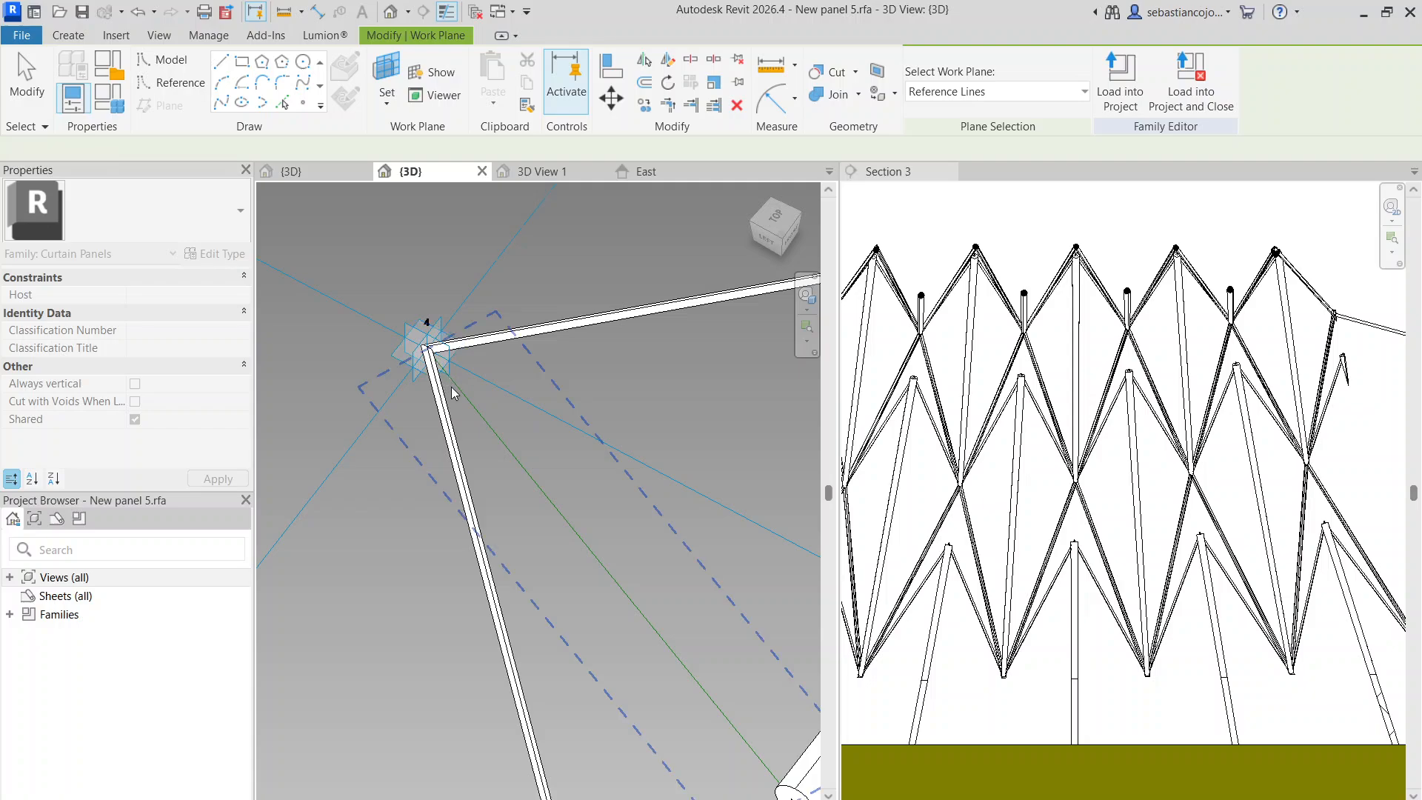
scroll(454, 393, "down", 3)
left_click(478, 412)
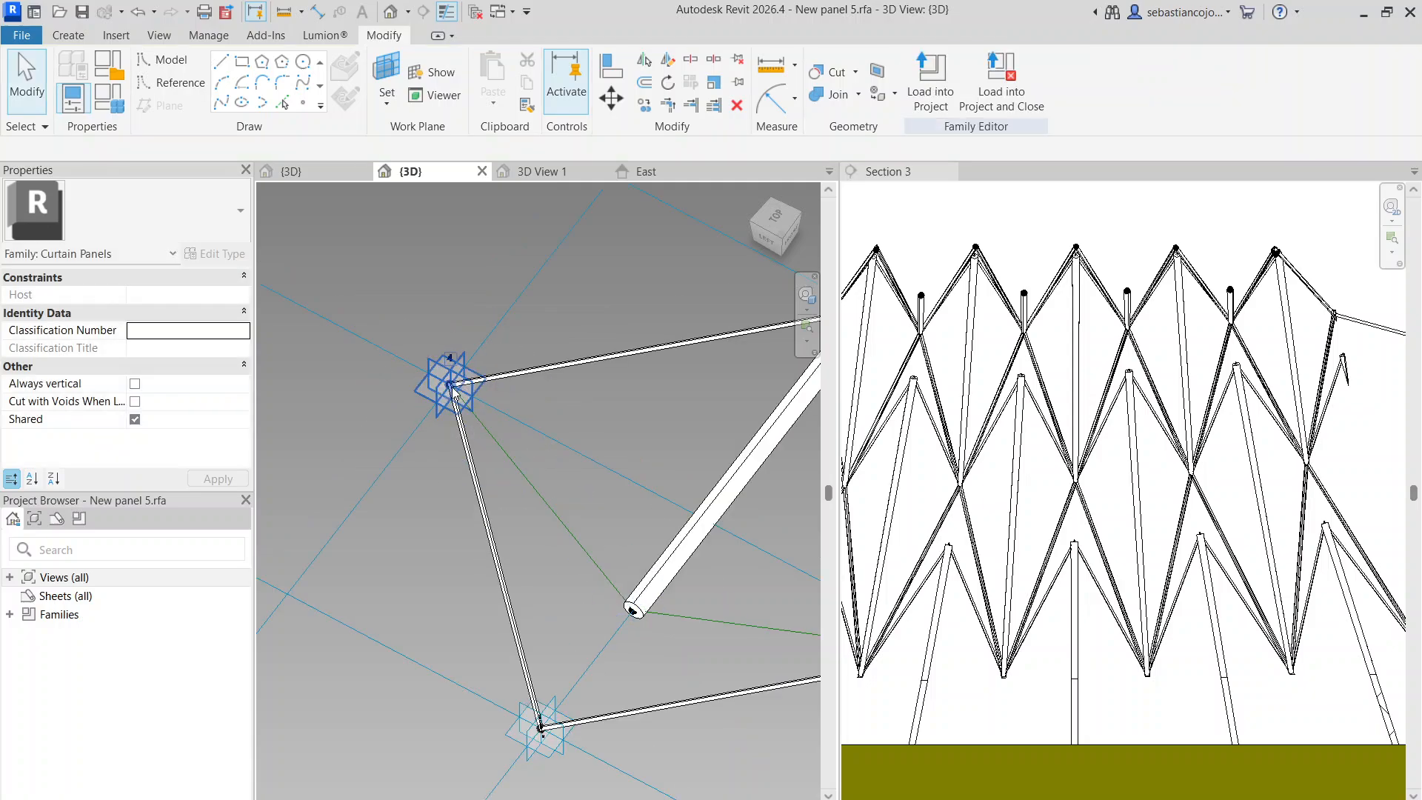
left_click(304, 63)
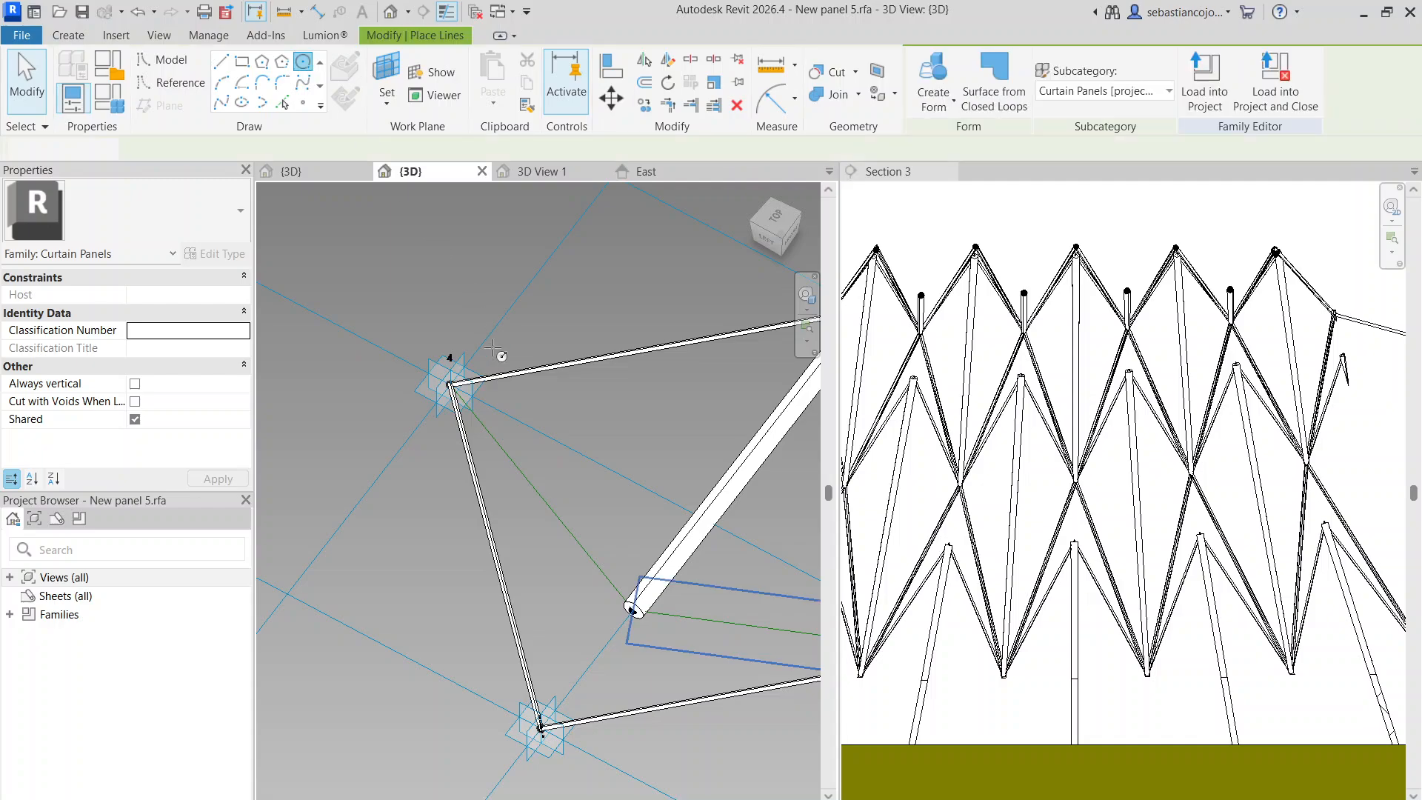
mouse_move(620, 599)
middle_mouse_down("shift")
mouse_move(577, 571)
mouse_move(535, 683)
mouse_move(552, 646)
middle_mouse_up("shift")
scroll(516, 343, "up", 4)
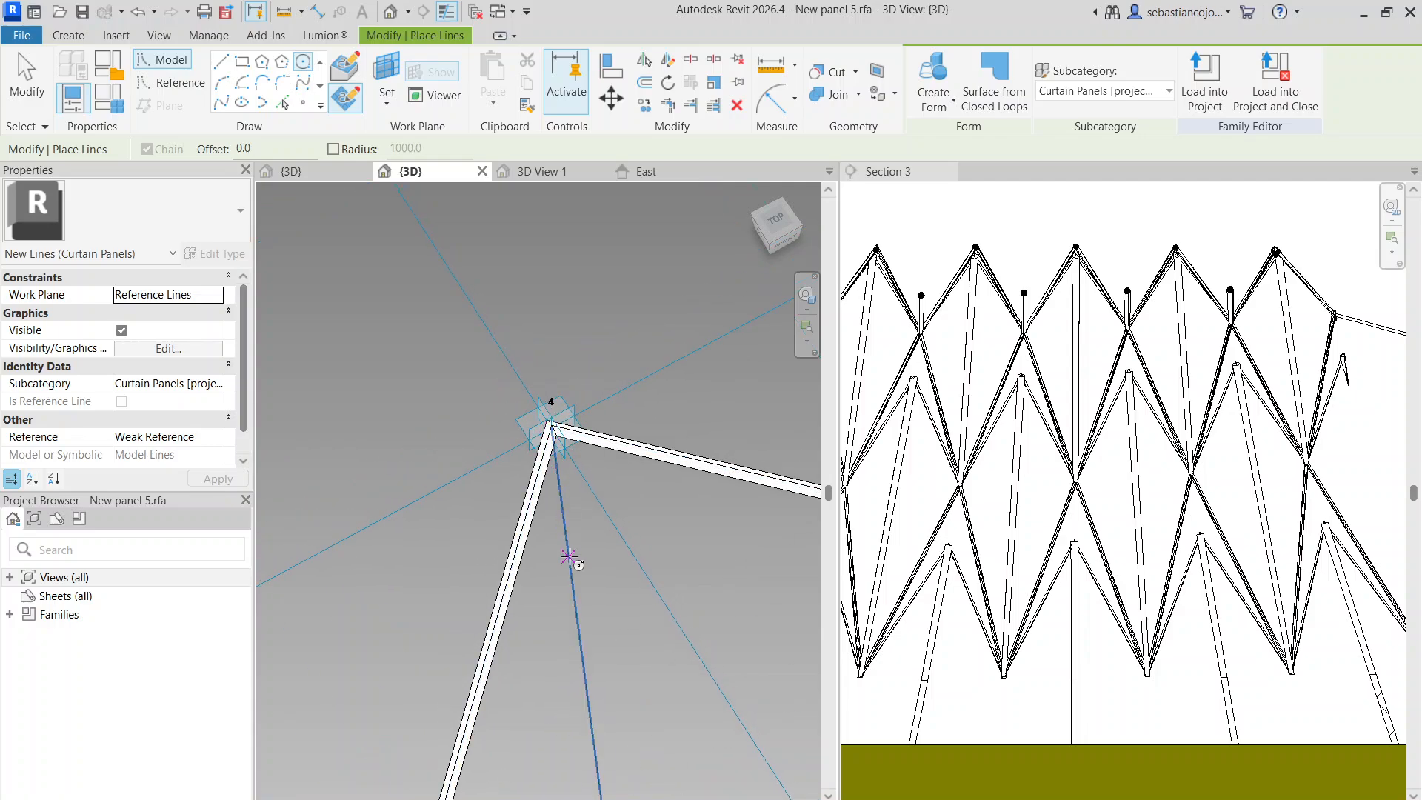
middle_click_drag(552, 427, 457, 437, "shift")
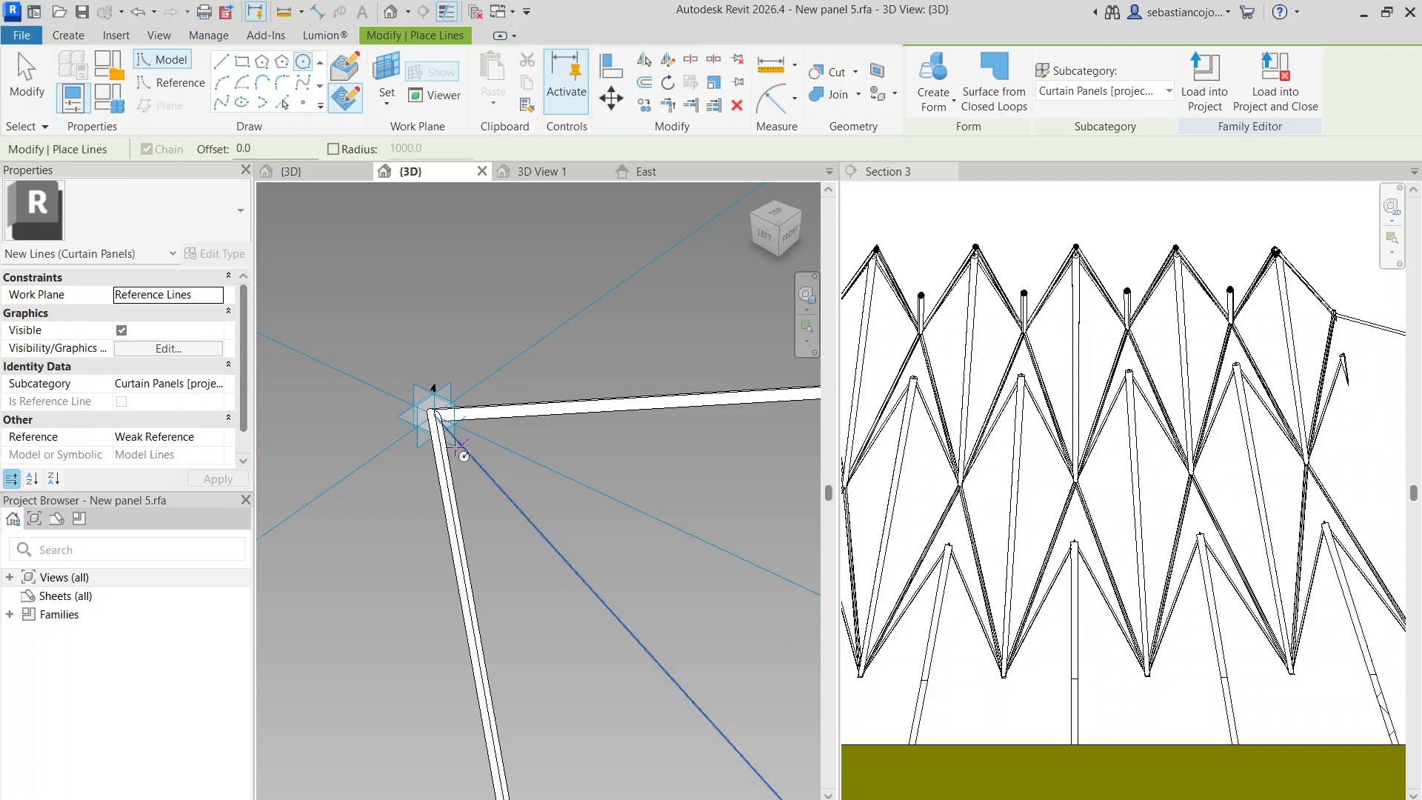
key("Escape")
key("Escape")
Draw a model-line circle of about 80 radius, centred on the spline reference line's end at placement point 4 and perpendicular to that line
left_click(172, 63)
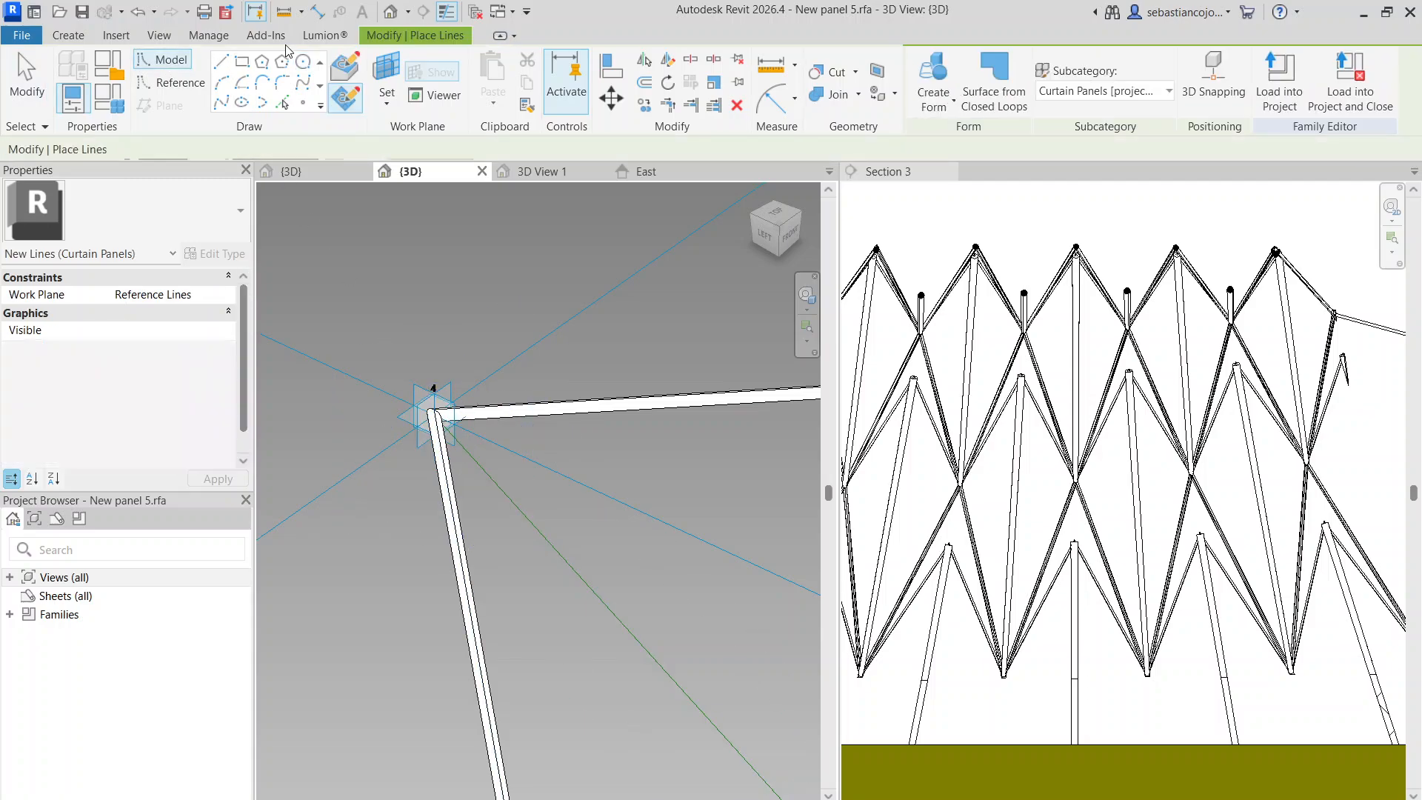
left_click(395, 96)
left_click(441, 135)
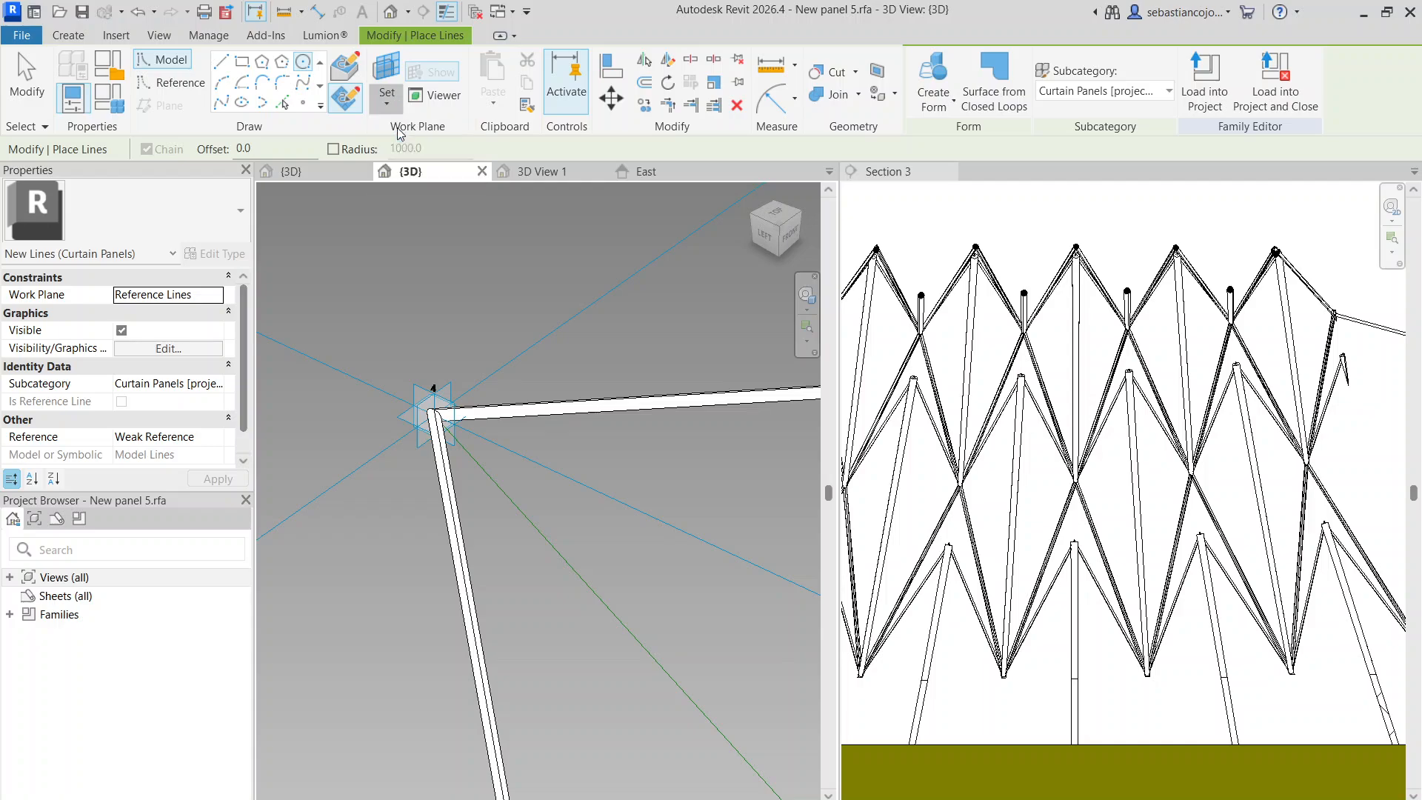
left_click(443, 420)
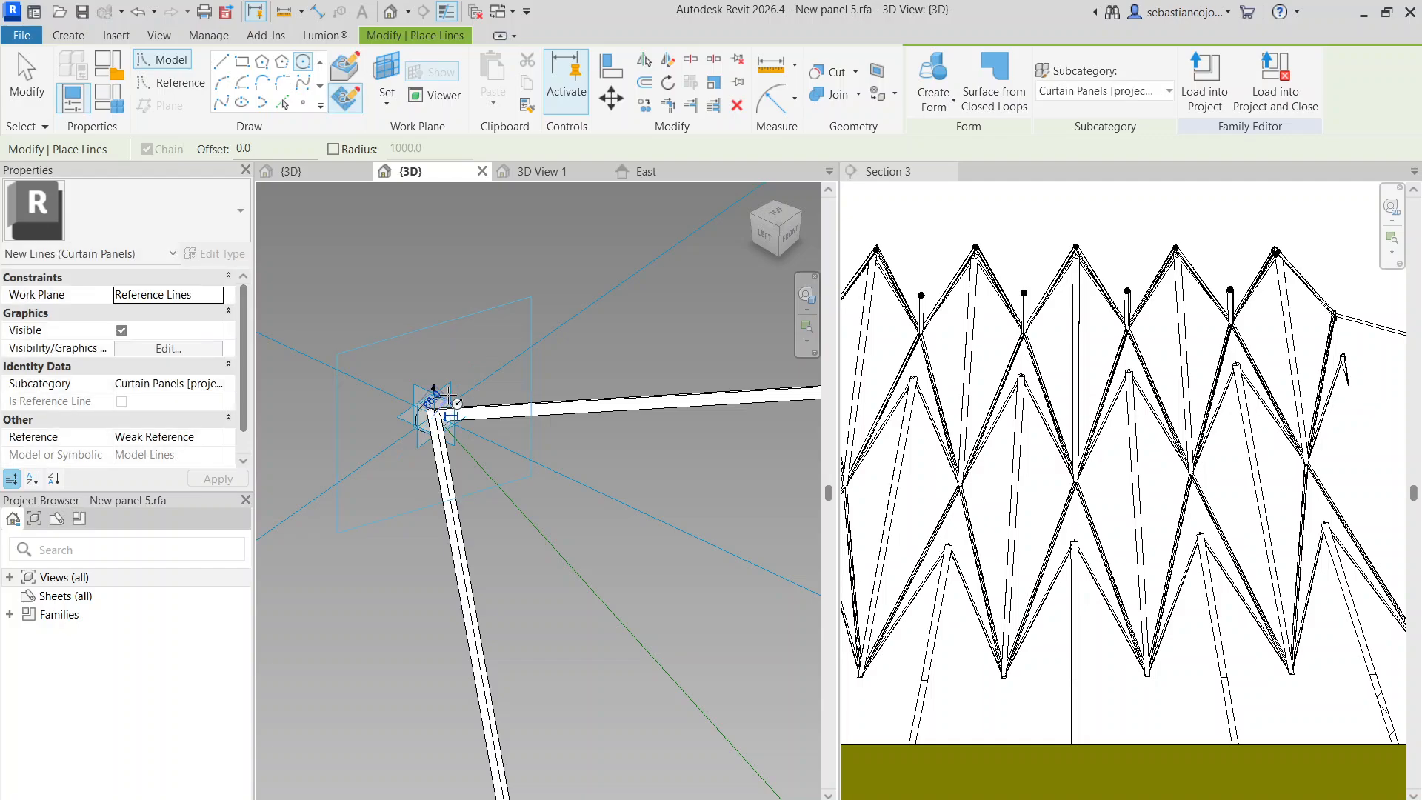
scroll(448, 406, "down", 2)
key("Escape")
Create a solid tube form from the circle profile at placement point 4 and both spline reference lines meeting at the apex
scroll(421, 386, "up", 3)
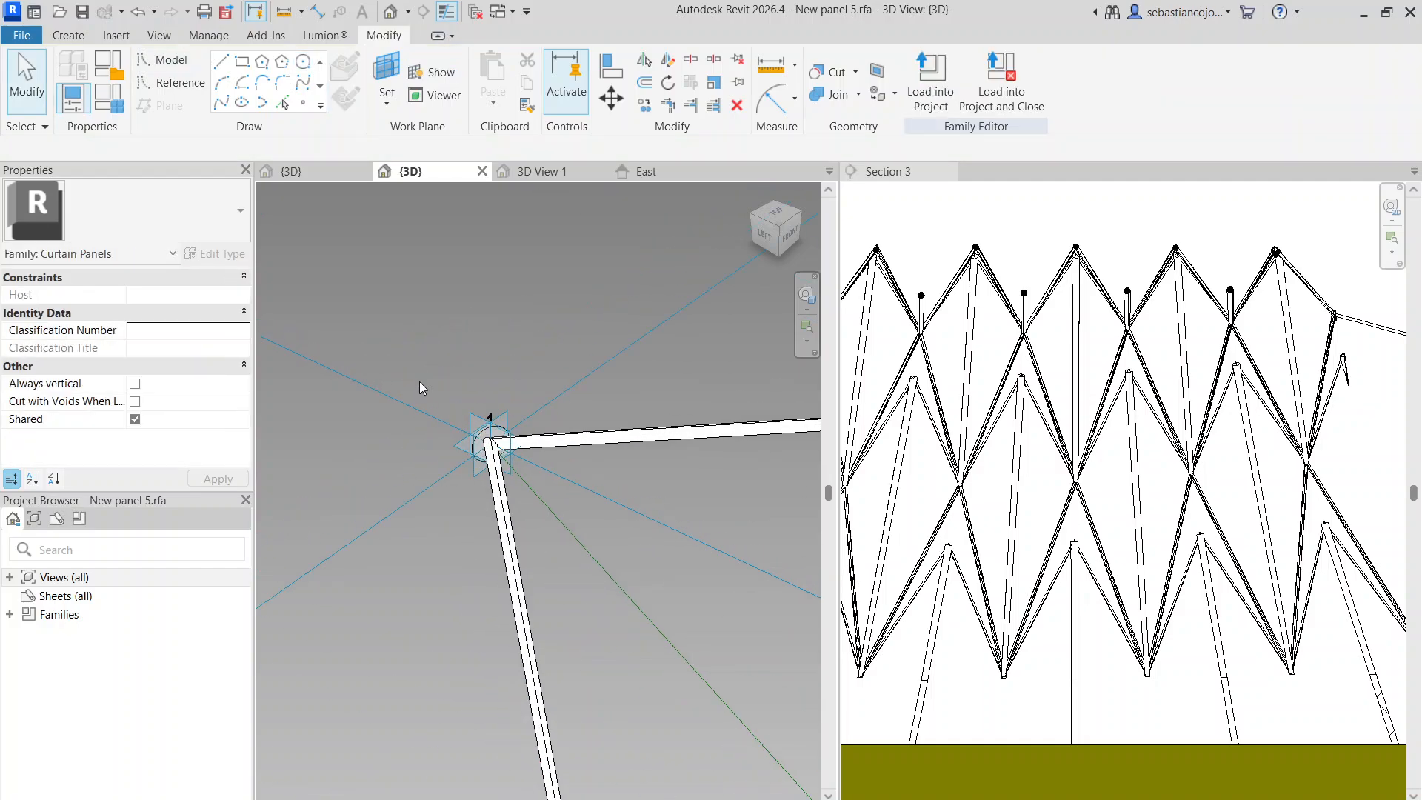
left_click(480, 439)
scroll(480, 436, "down", 1)
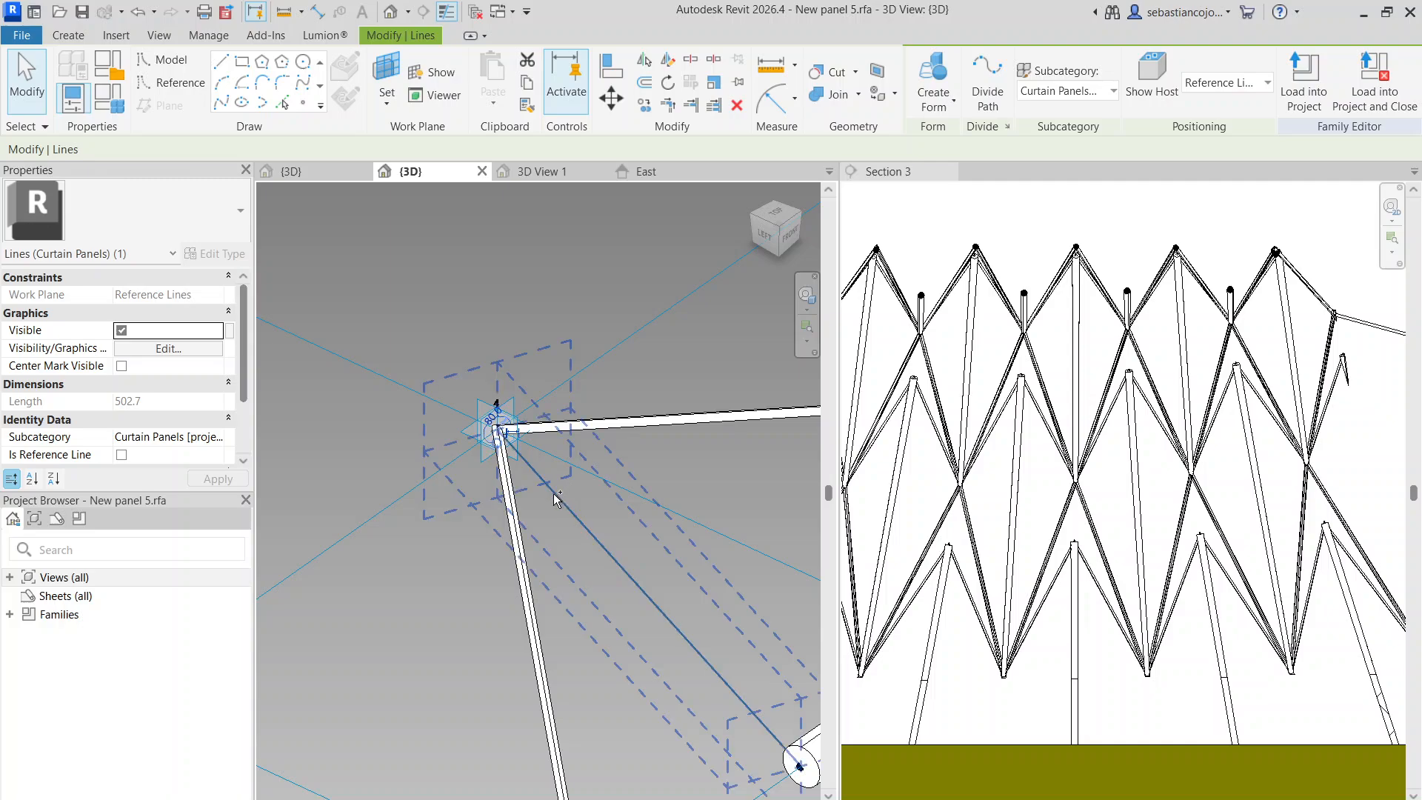
left_click(557, 494, "ctrl")
scroll(423, 412, "down", 4)
left_click(599, 535, "ctrl")
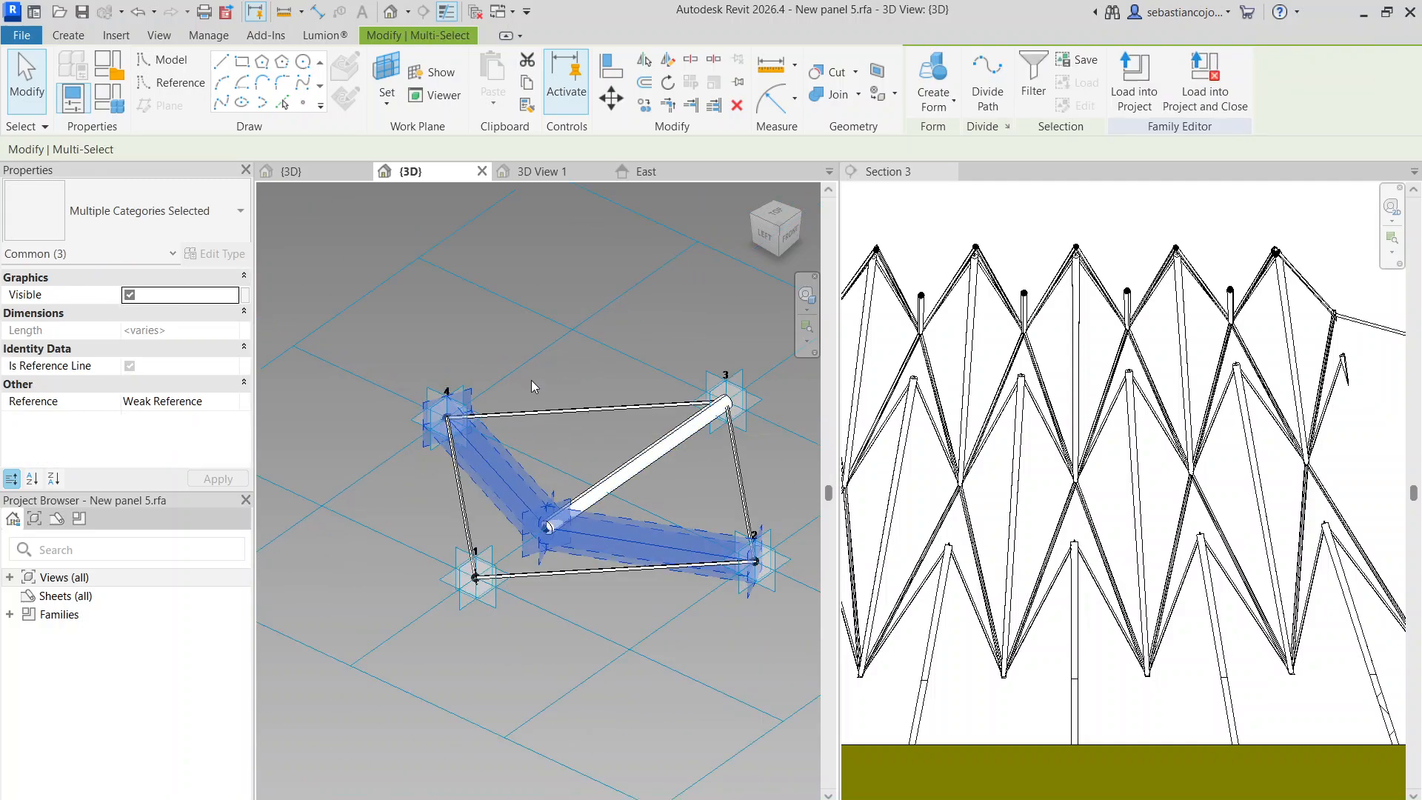
left_click(935, 78)
Examine the new tubes where they meet the thick central tube at the apex and at placement point 4
scroll(545, 526, "up", 5)
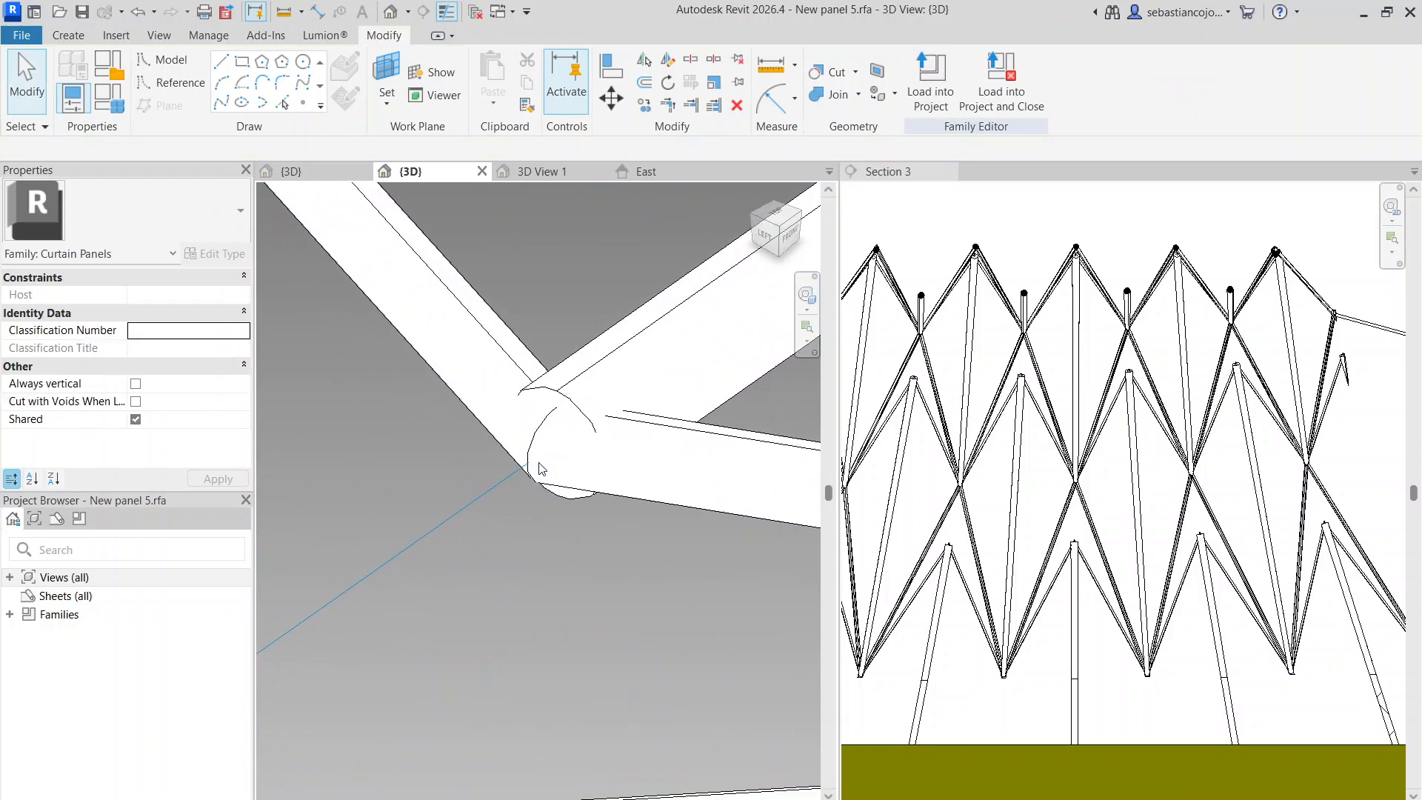
scroll(577, 415, "down", 6)
scroll(510, 400, "up", 4)
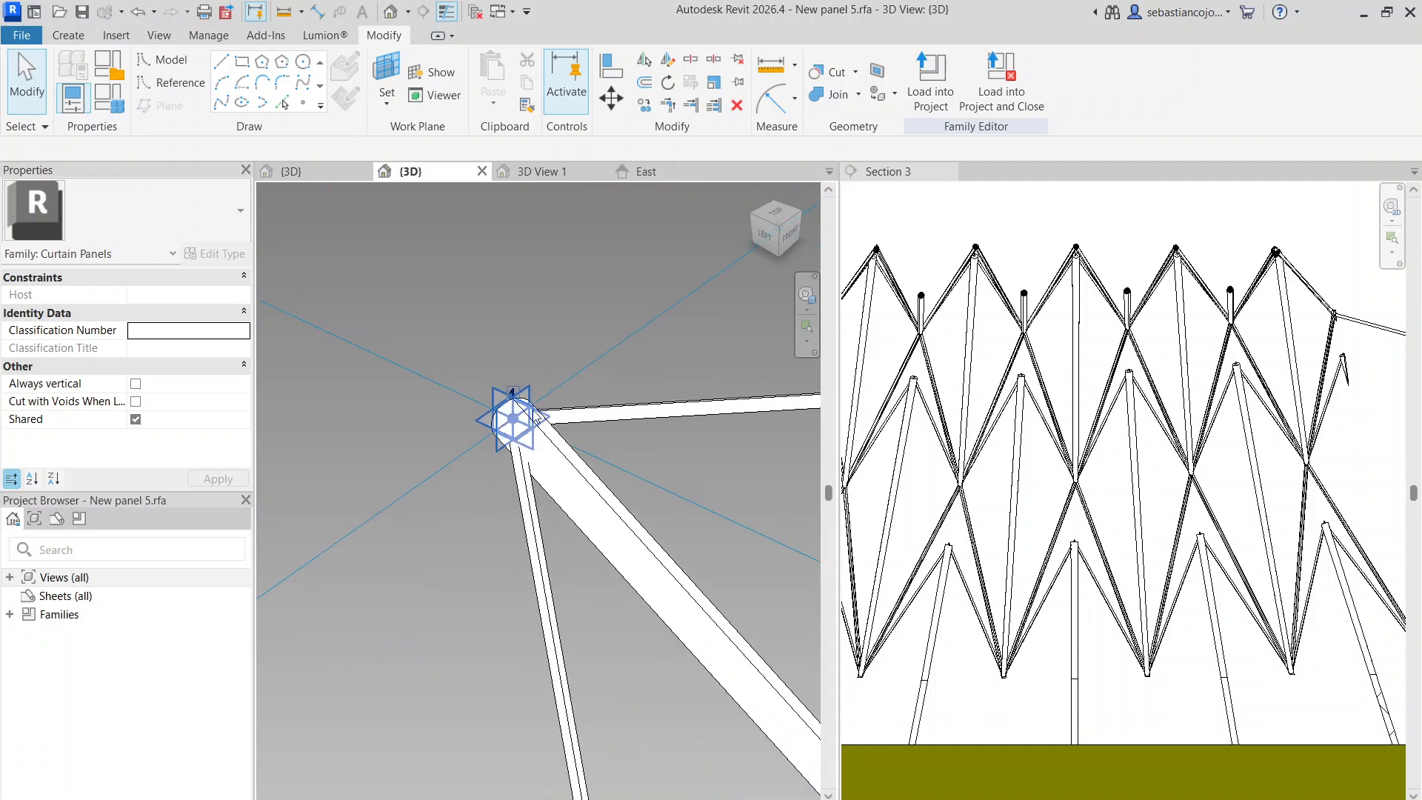
scroll(509, 404, "down", 4)
middle_click_drag(637, 495, 455, 486, "shift")
left_click(504, 456)
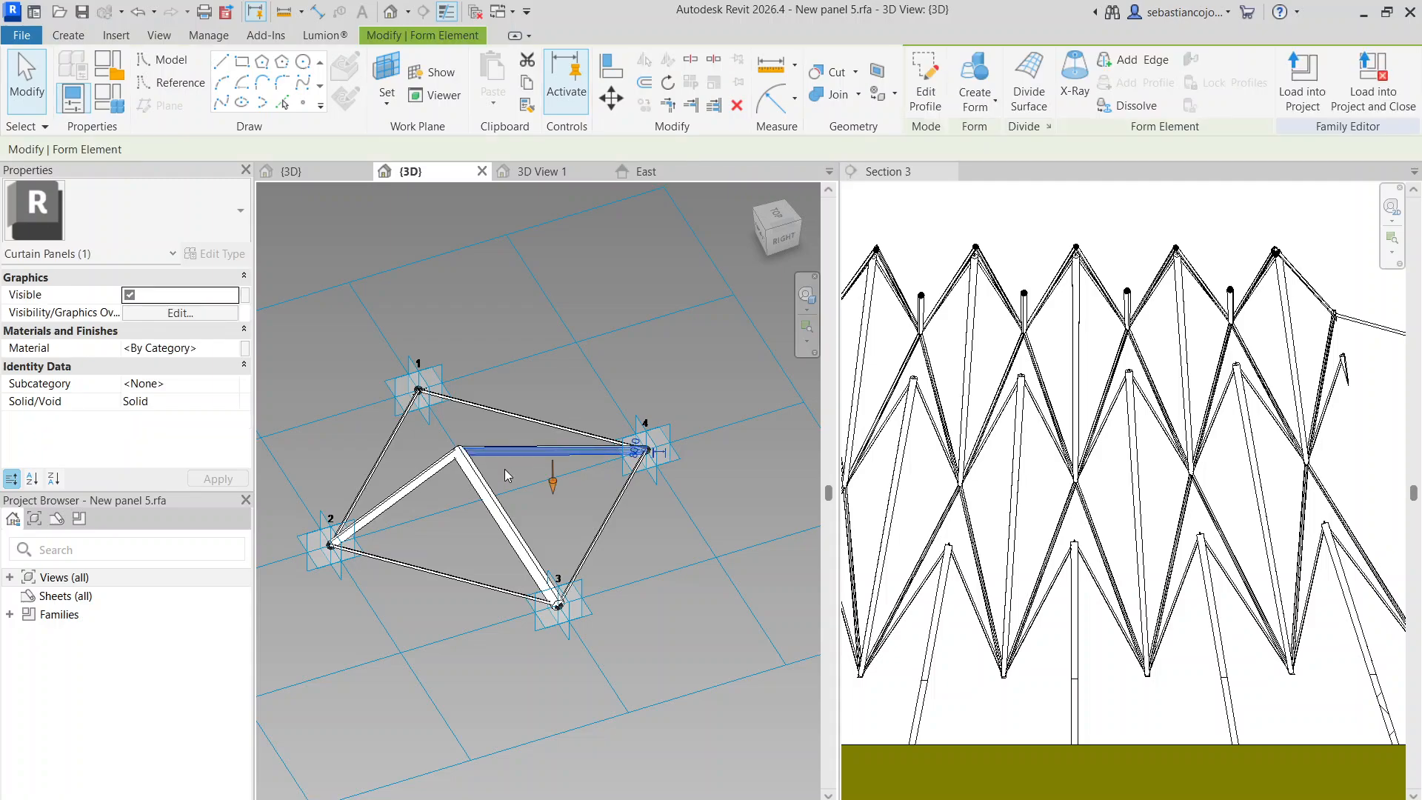
left_click(504, 469)
scroll(503, 468, "down", 4)
middle_click_drag(497, 532, 589, 531, "shift")
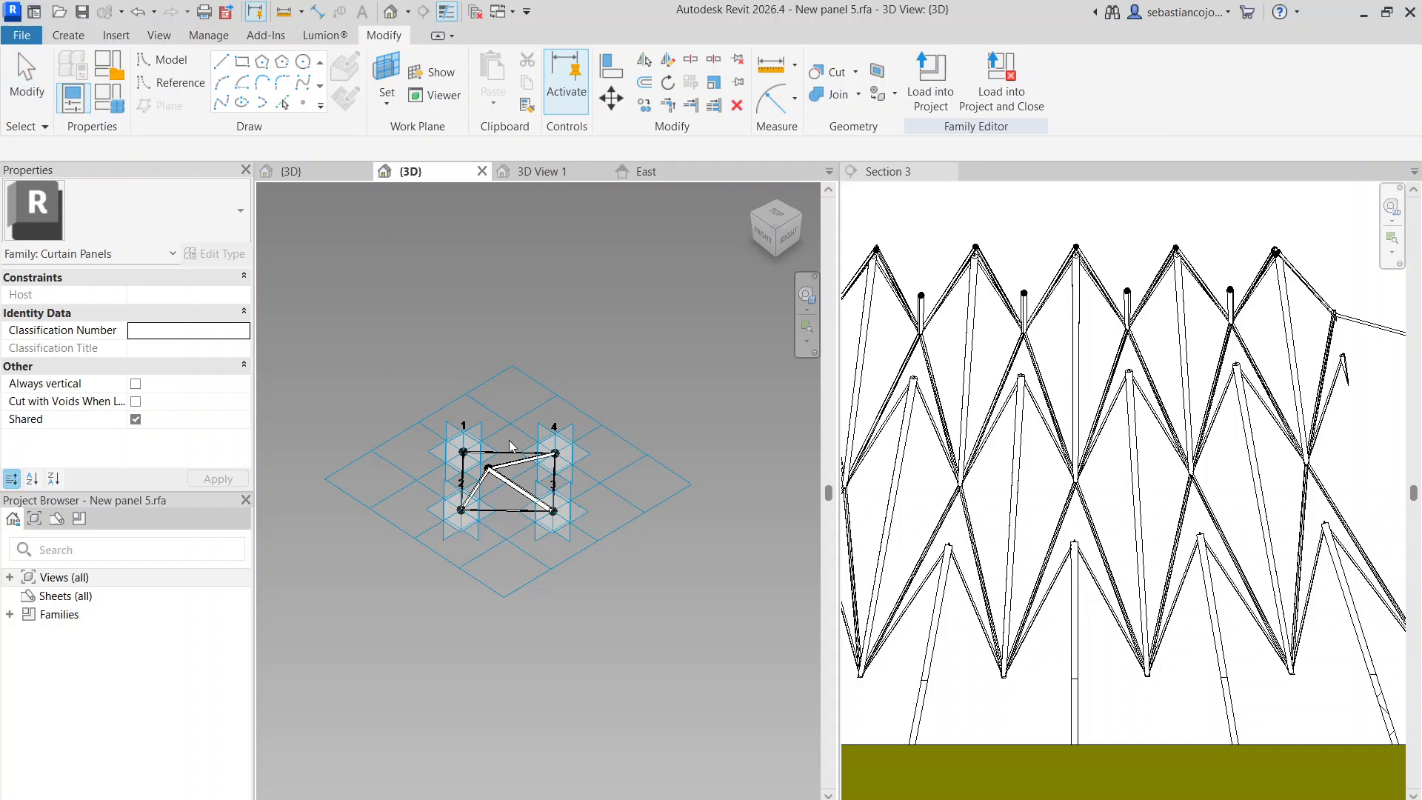
Load the panel family into Massing family pavilion.rfa and open that family's default 3D view
scroll(518, 412, "up", 4)
left_click(931, 82)
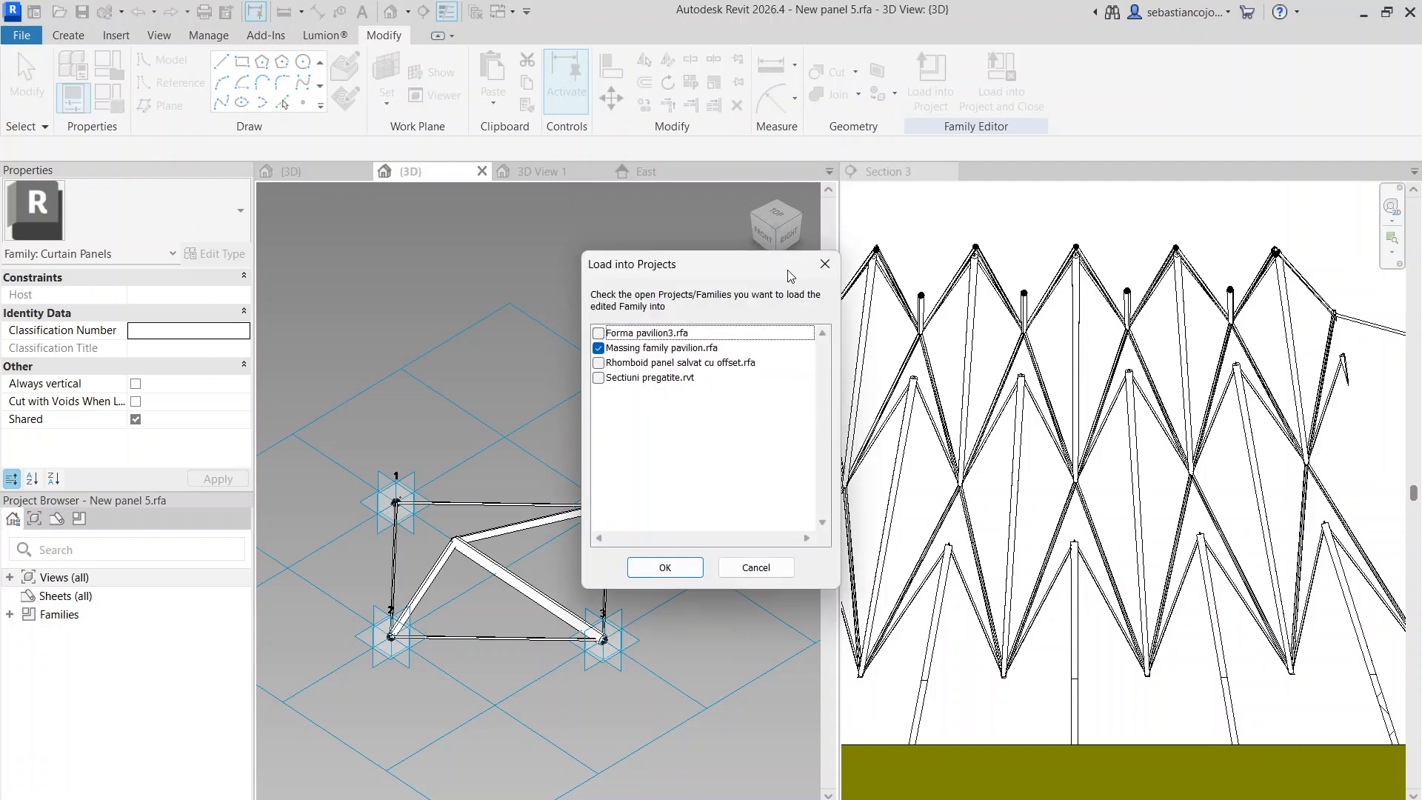
left_click(665, 567)
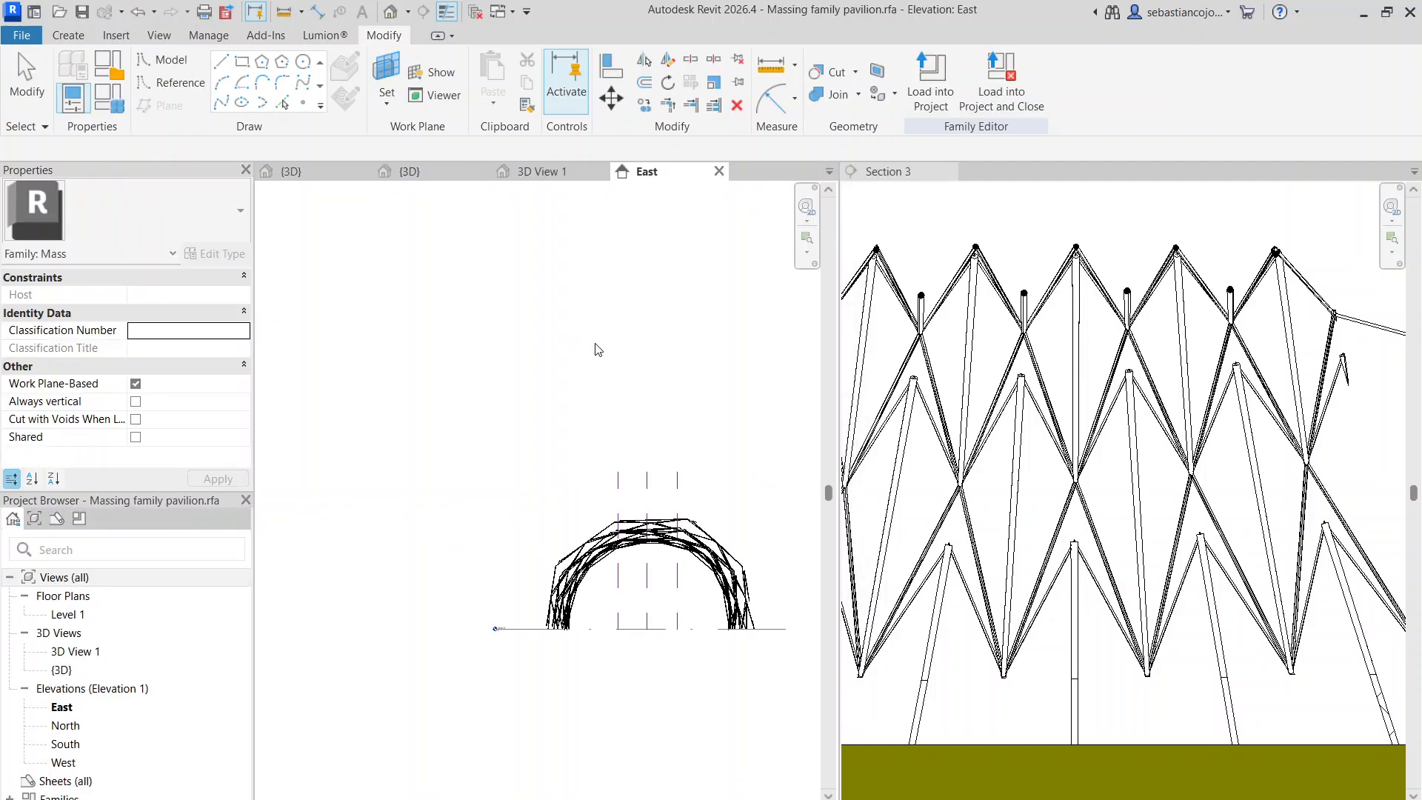
middle_click_drag(427, 381, 444, 404)
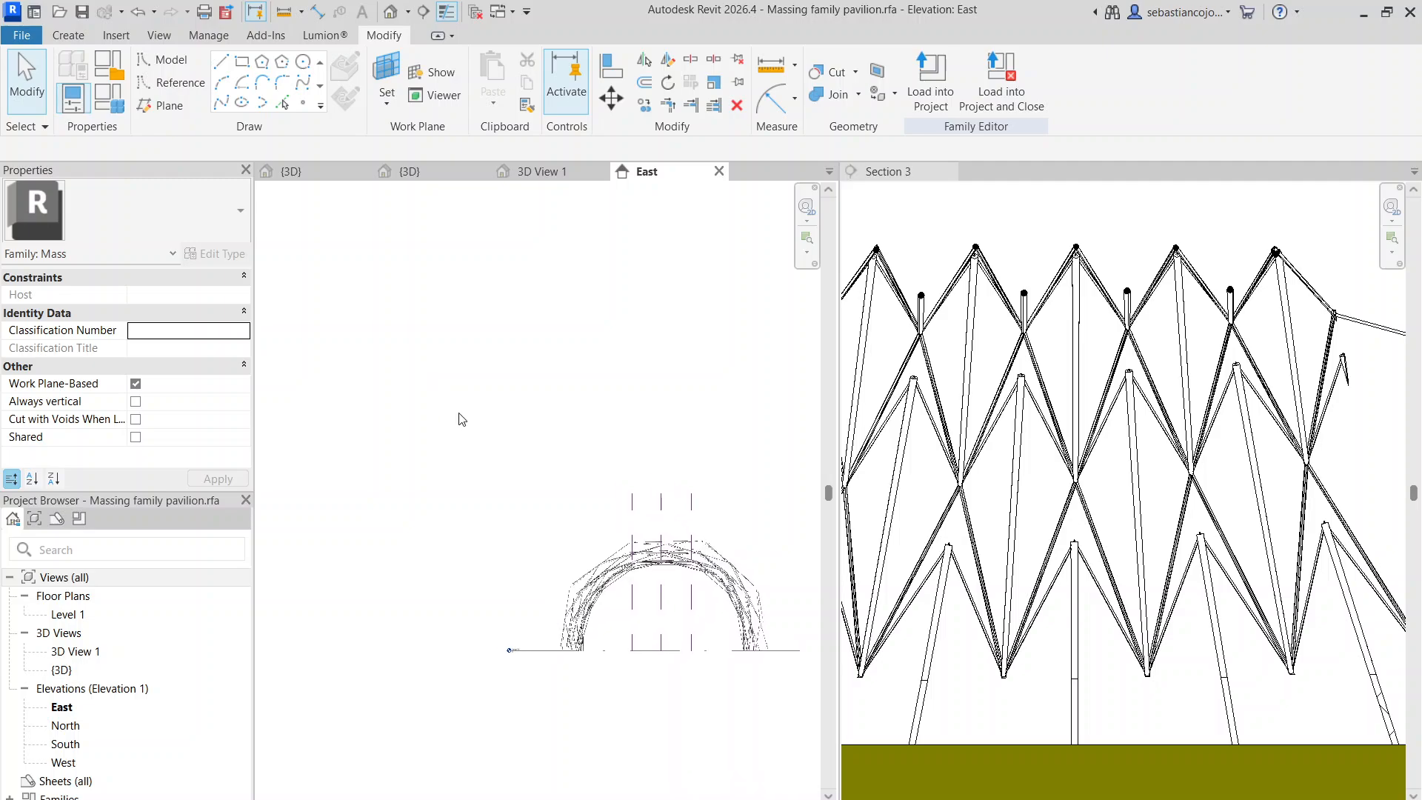
left_click(389, 13)
scroll(527, 480, "down", 3)
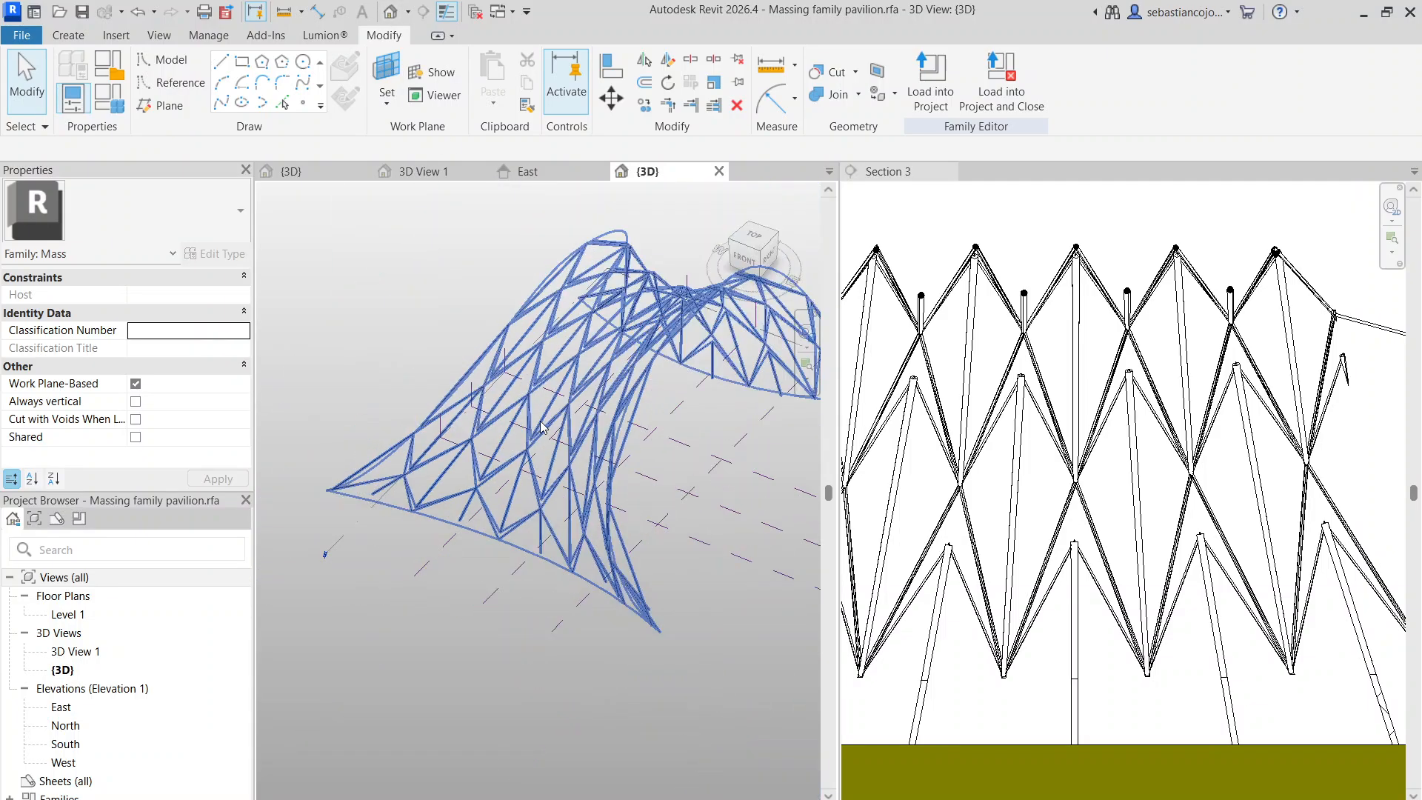
Change the pavilion's divided surface panel type to New panel 5 in the Rhomboid pattern
left_click(483, 389)
left_click(184, 235)
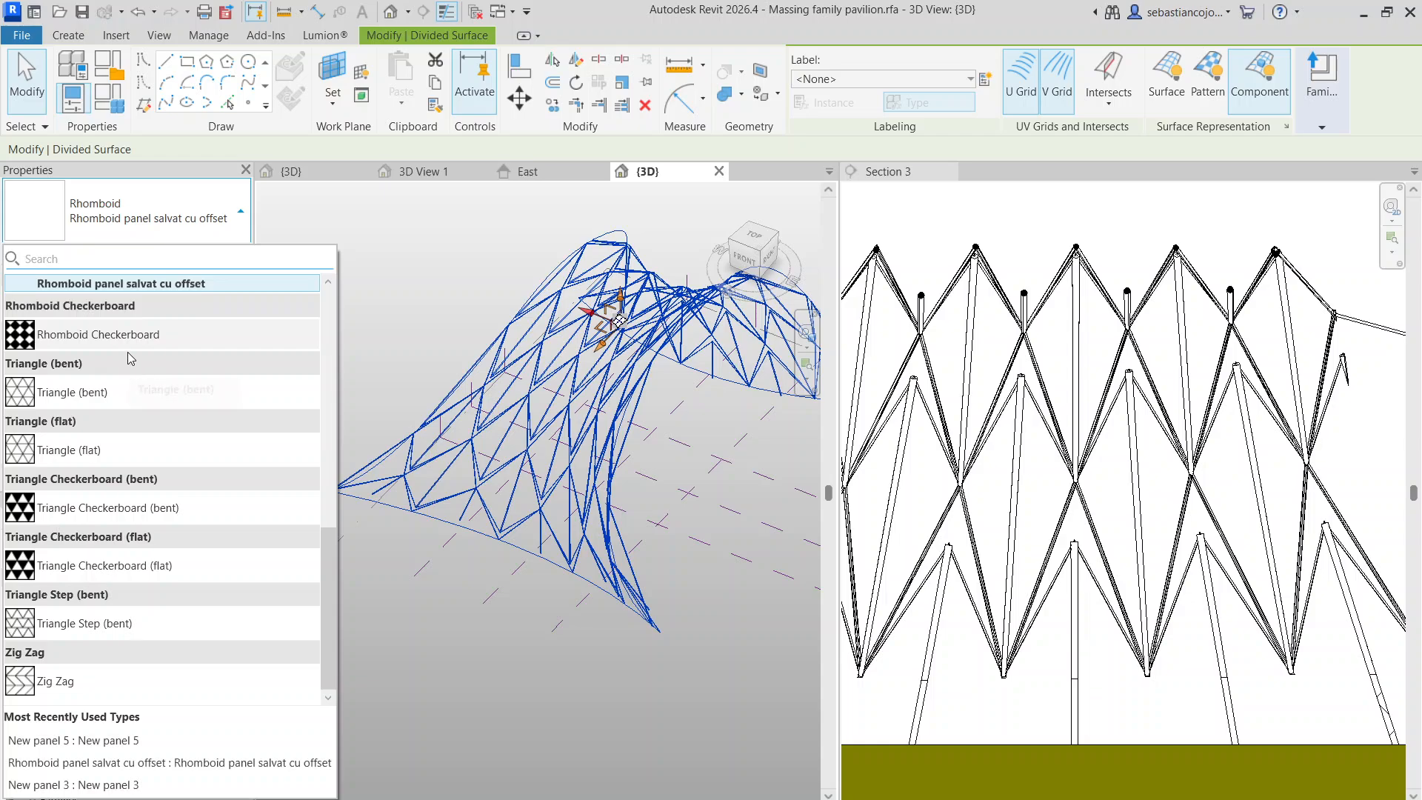
scroll(131, 358, "up", 3)
left_click(441, 373)
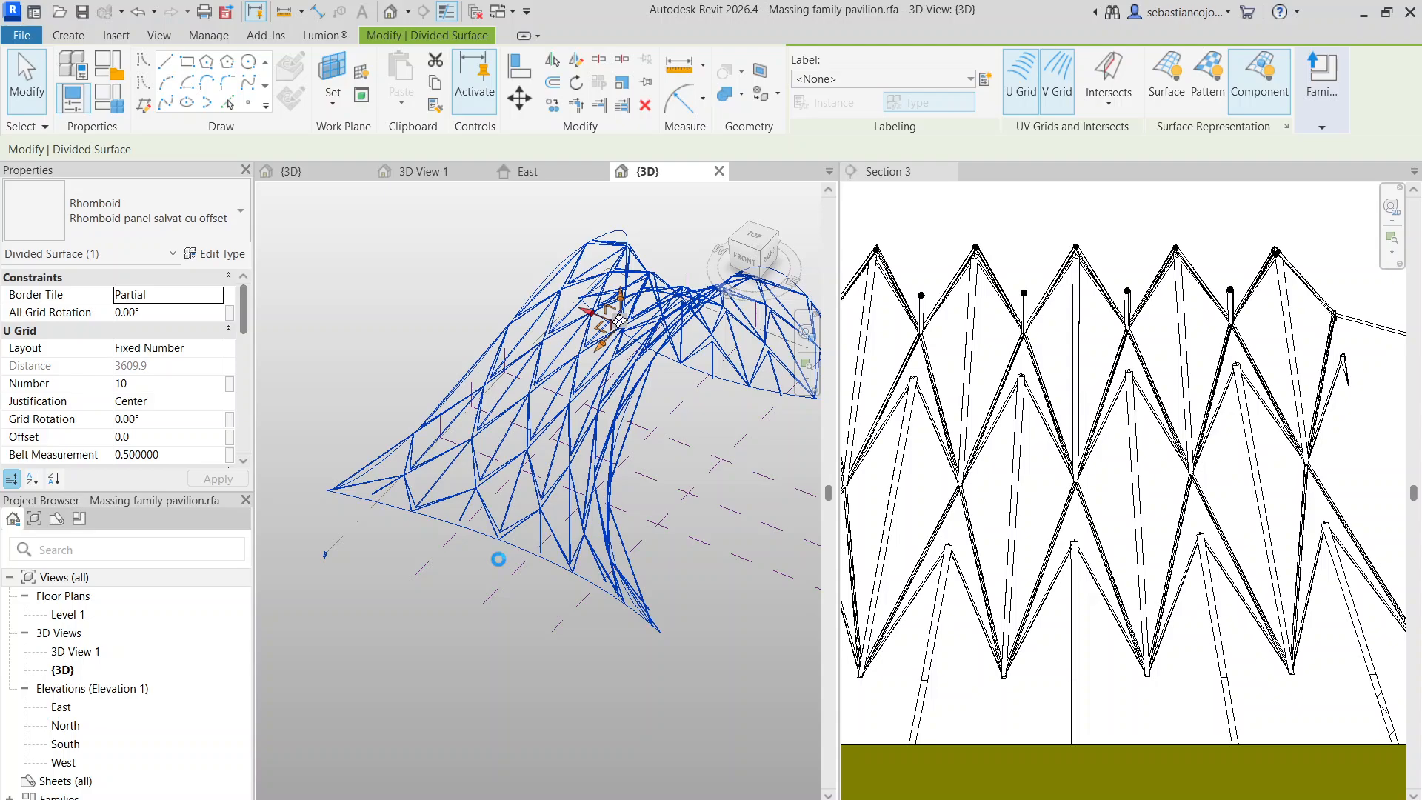
Examine from the front and close up how the new panel's apex tubes meet neighbouring panels across the pavilion surface
scroll(527, 465, "up", 3)
scroll(525, 461, "down", 2)
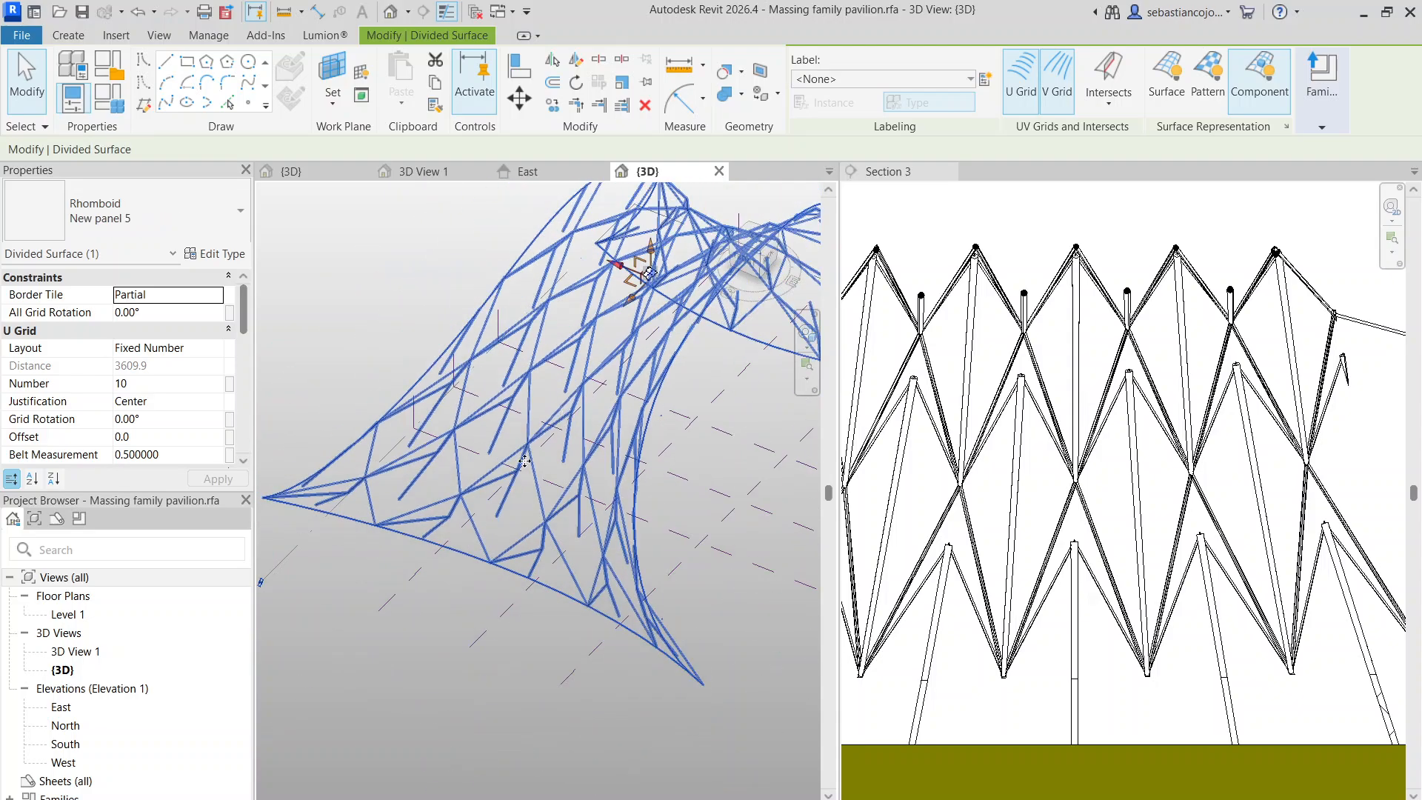
middle_click_drag(525, 461, 625, 445, "shift")
scroll(625, 445, "up", 5)
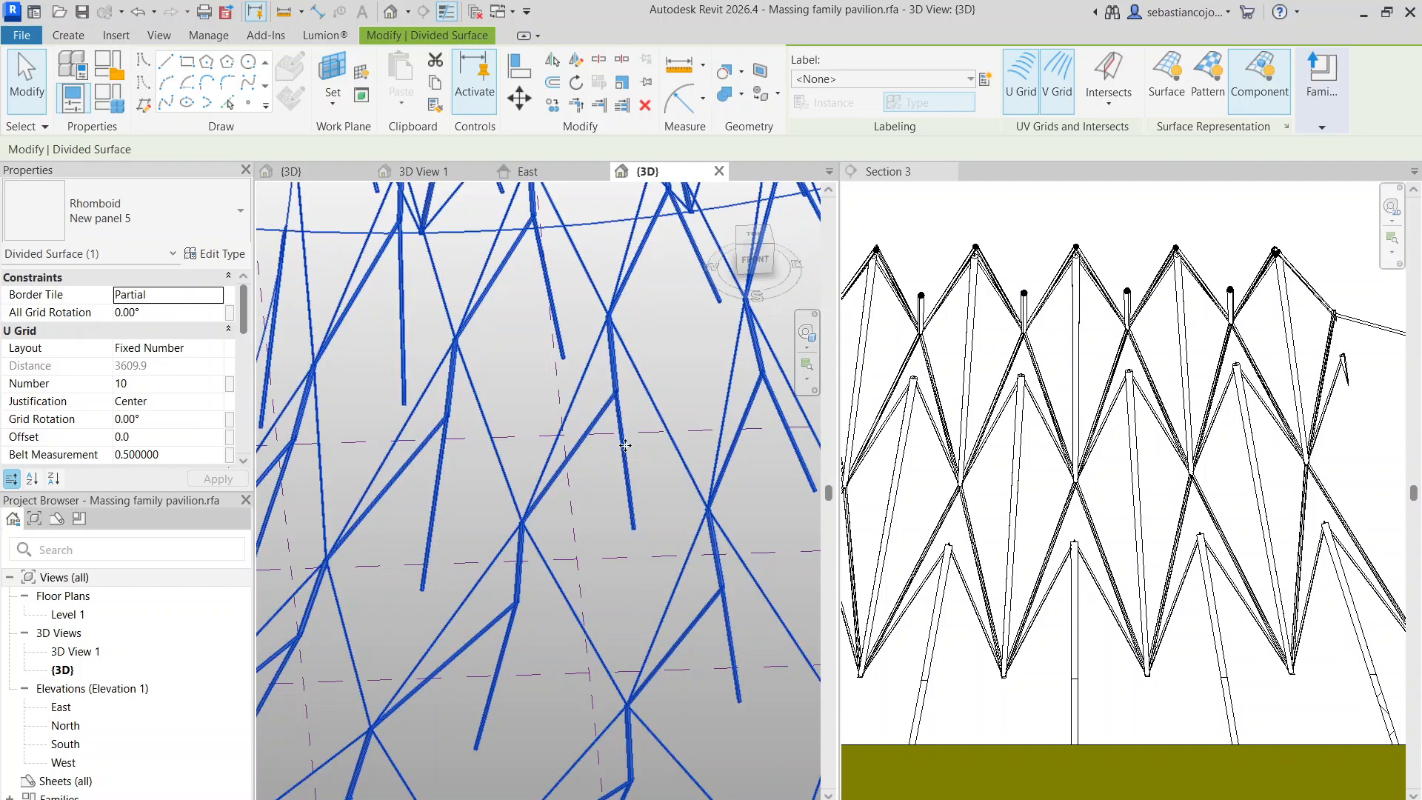
scroll(622, 493, "up", 3)
scroll(535, 384, "down", 3)
mouse_move(600, 477)
middle_mouse_down("shift")
mouse_move(637, 494)
mouse_move(625, 508)
mouse_move(619, 489)
middle_mouse_up("shift")
scroll(576, 370, "up", 1)
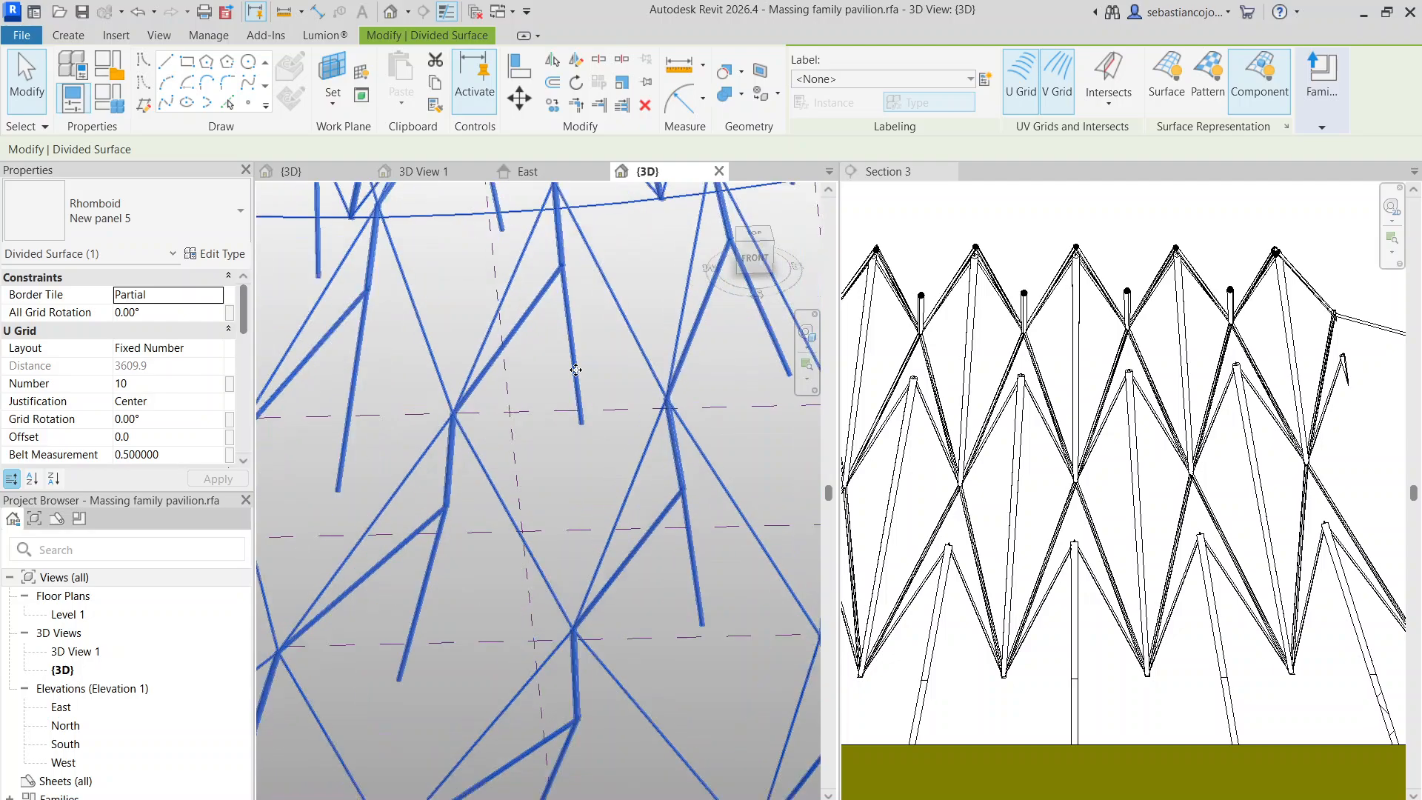
scroll(575, 369, "up", 3)
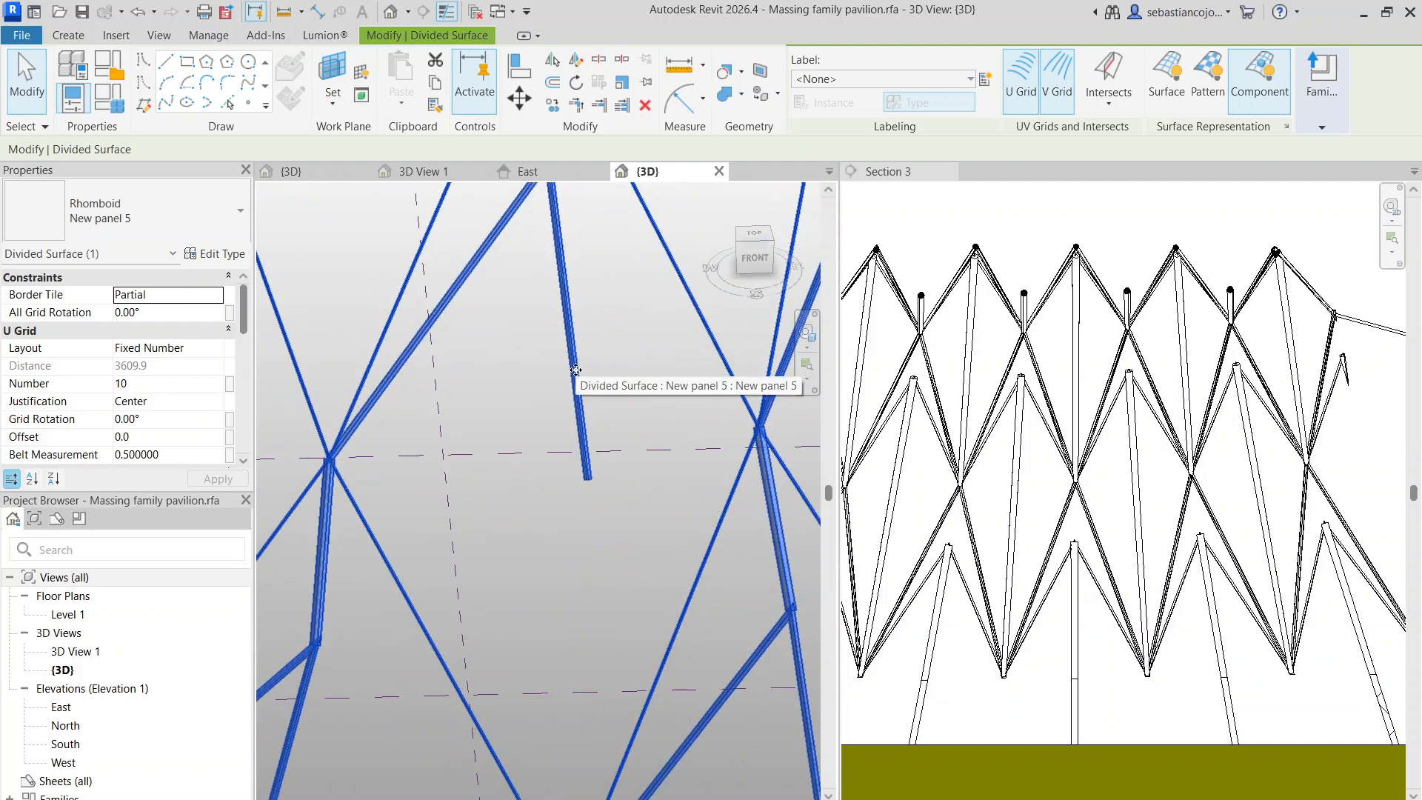
scroll(576, 369, "down", 3)
scroll(548, 383, "up", 3)
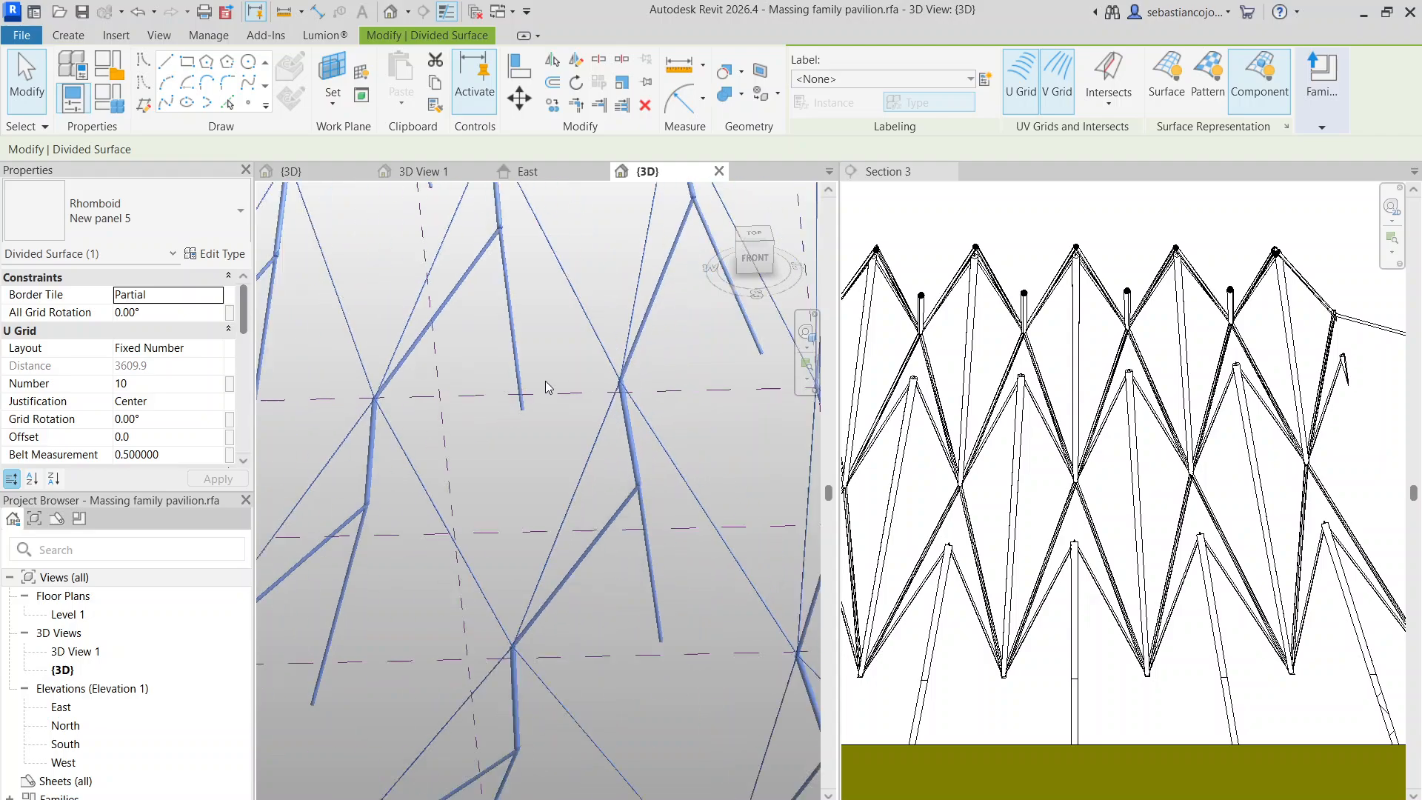
scroll(548, 387, "down", 2)
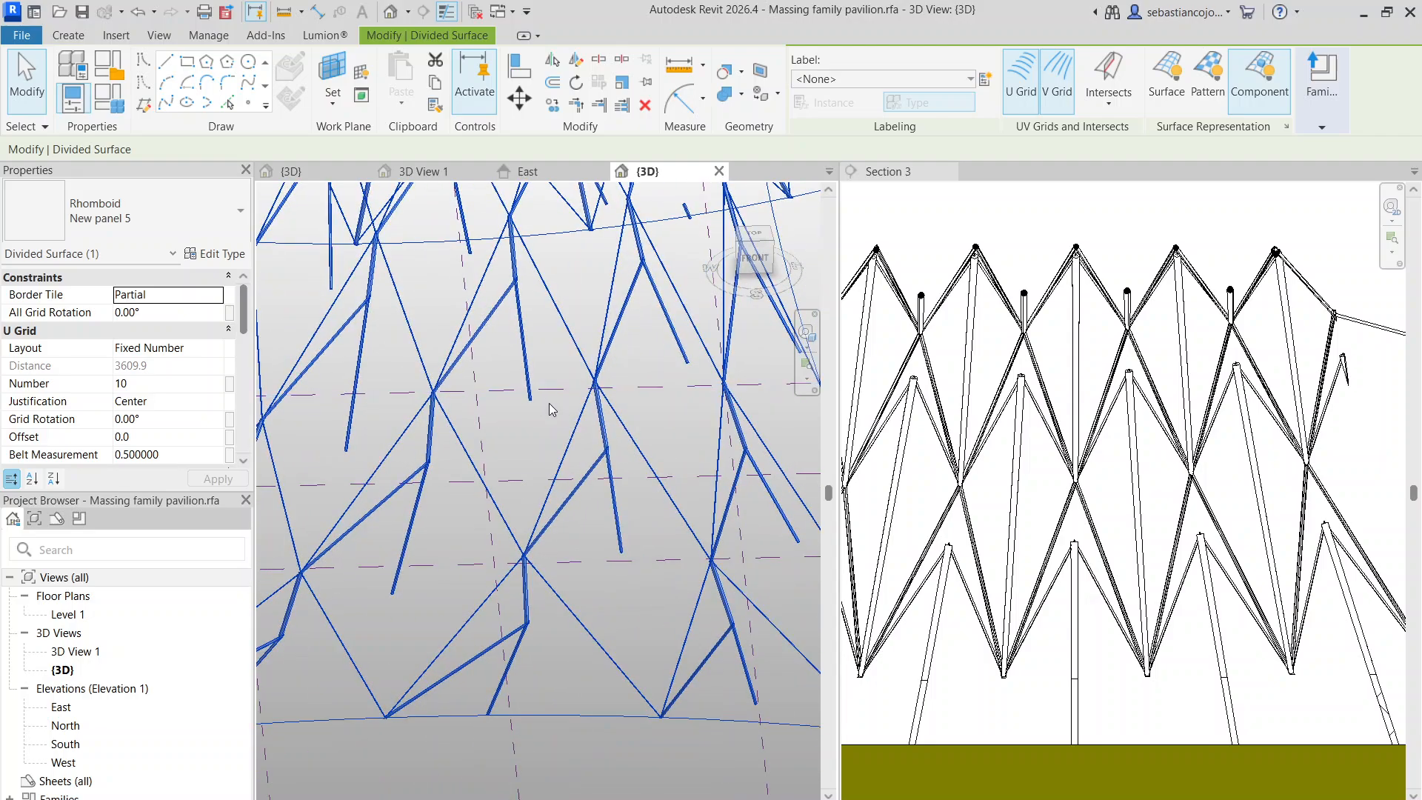
scroll(510, 280, "up", 3)
scroll(510, 280, "down", 4)
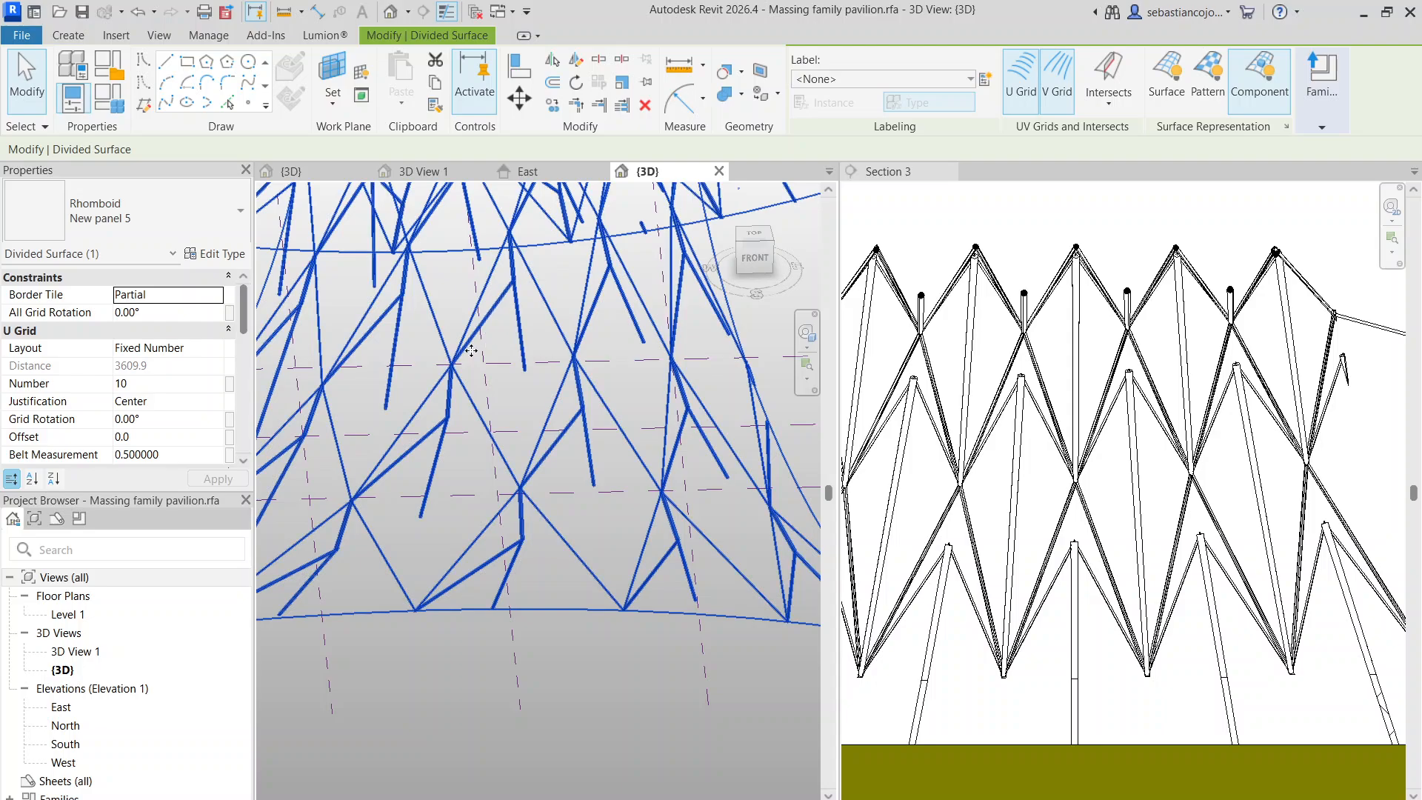
Return to the New panel 5 family's 3D view and examine the apex tube's reference line where it meets placement point 2
left_click(402, 172)
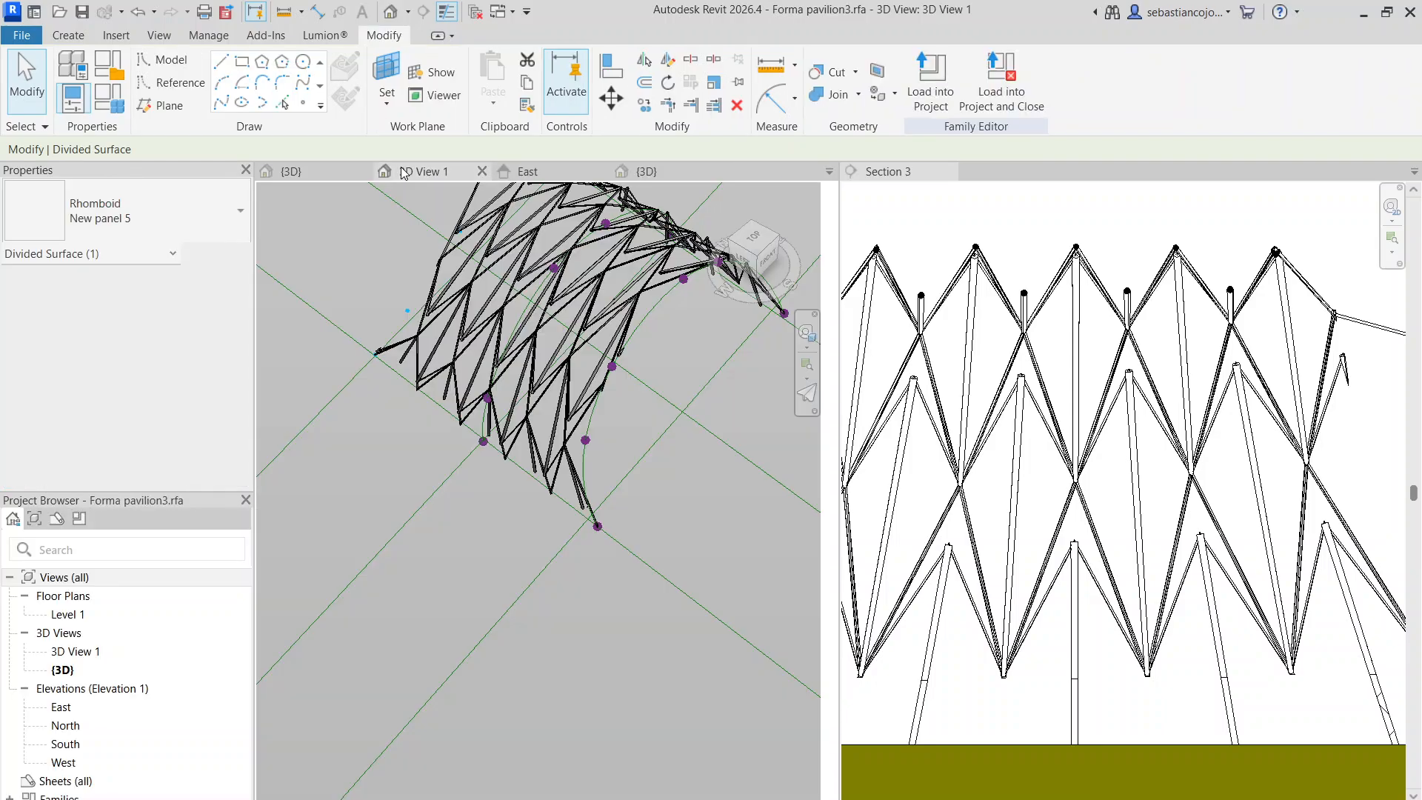
left_click(308, 171)
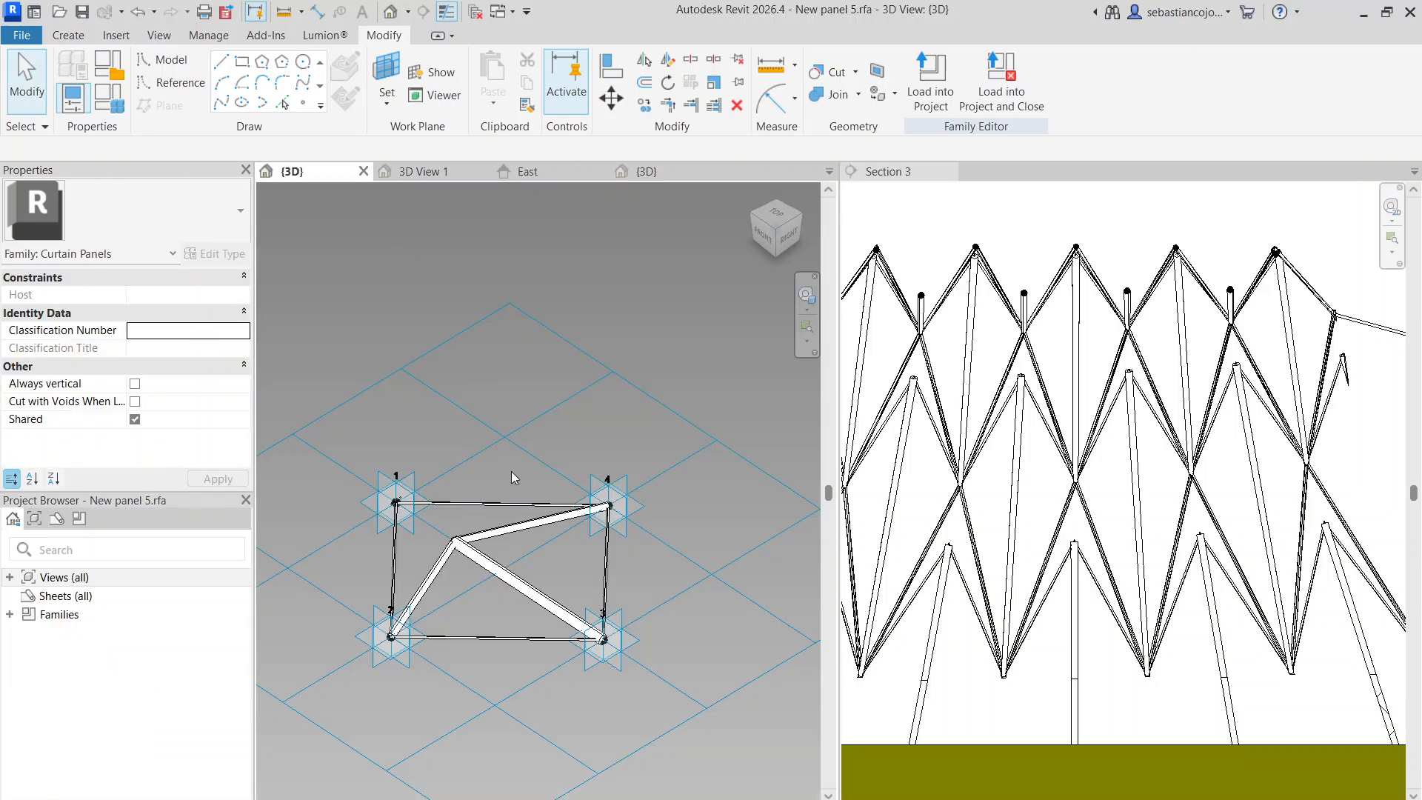
scroll(445, 548, "up", 4)
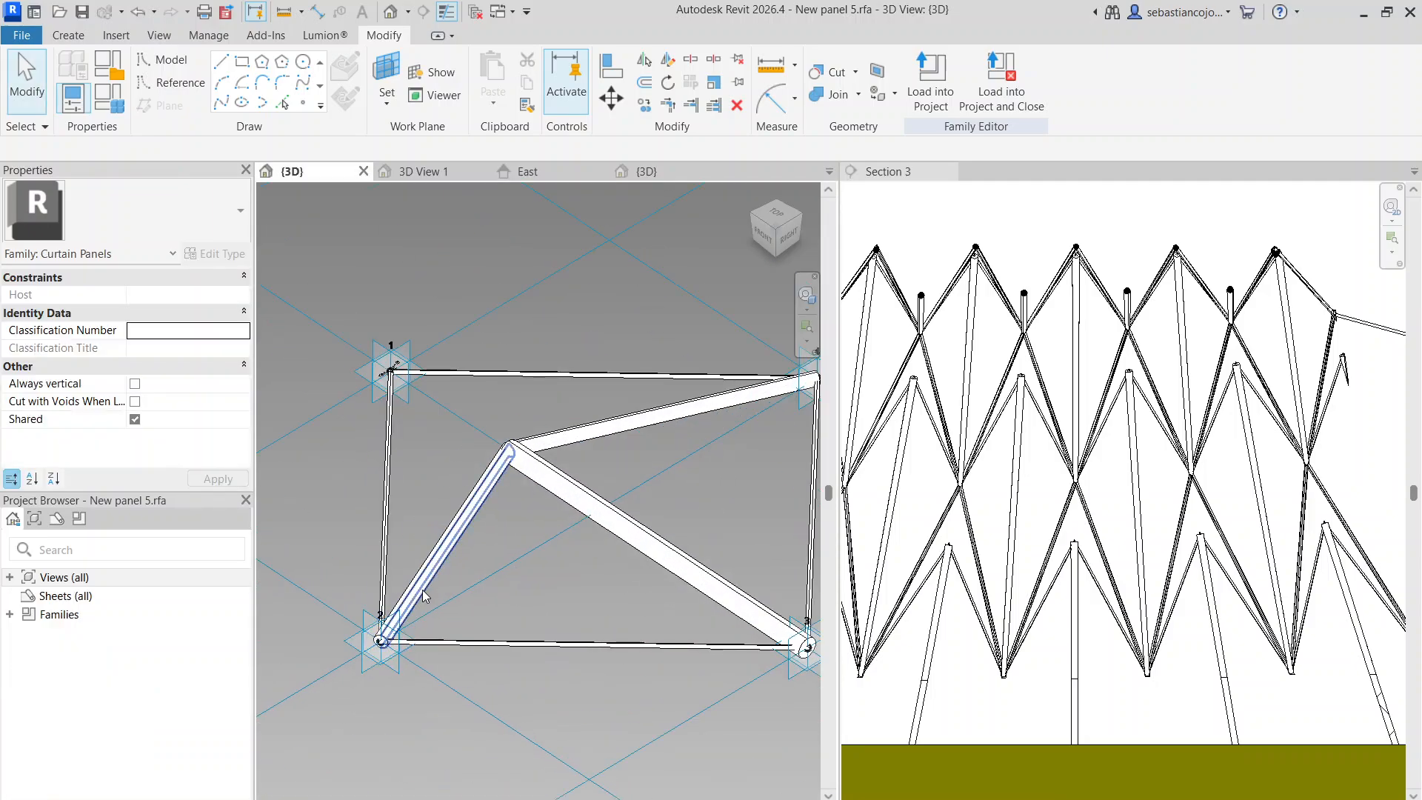
left_click(426, 598)
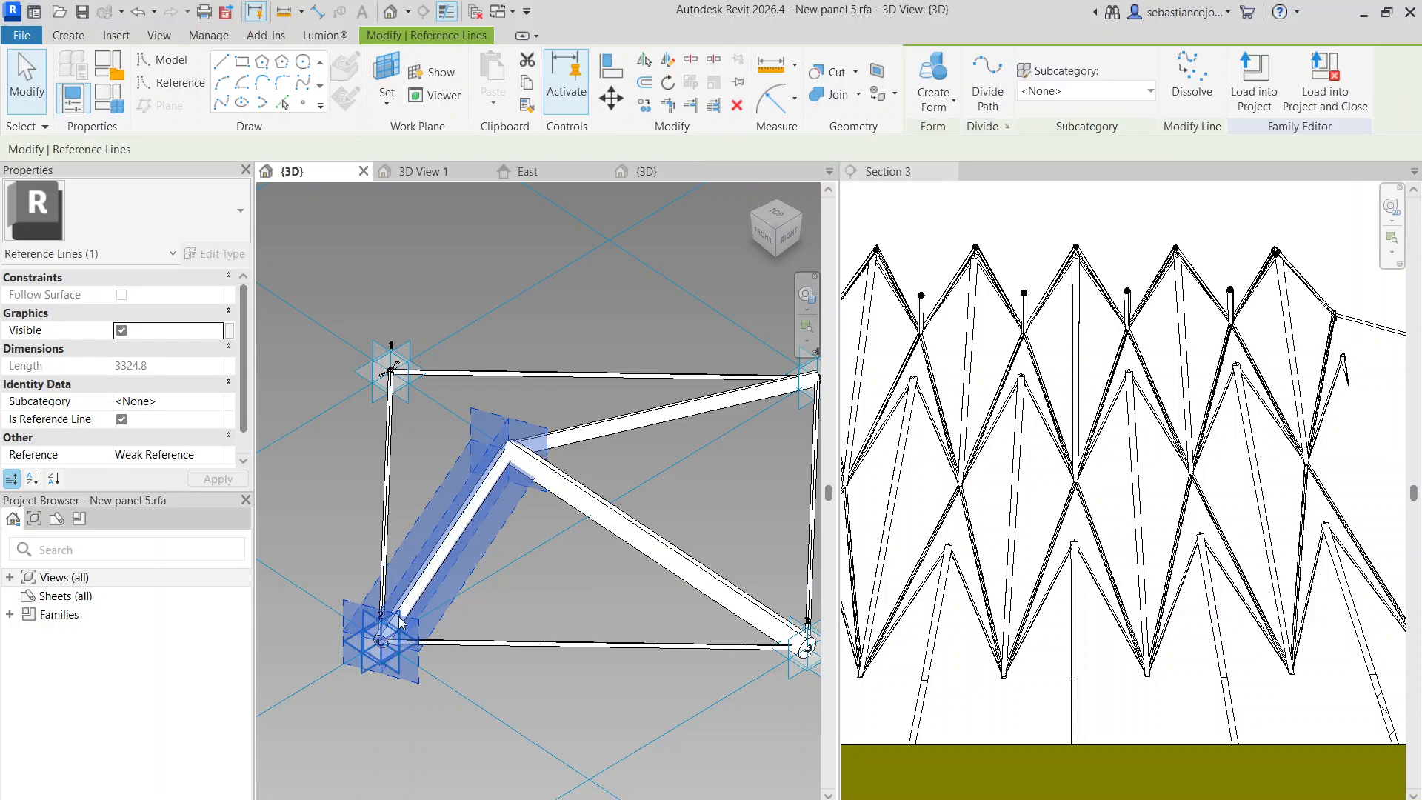
scroll(459, 489, "down", 2)
scroll(461, 491, "down", 1)
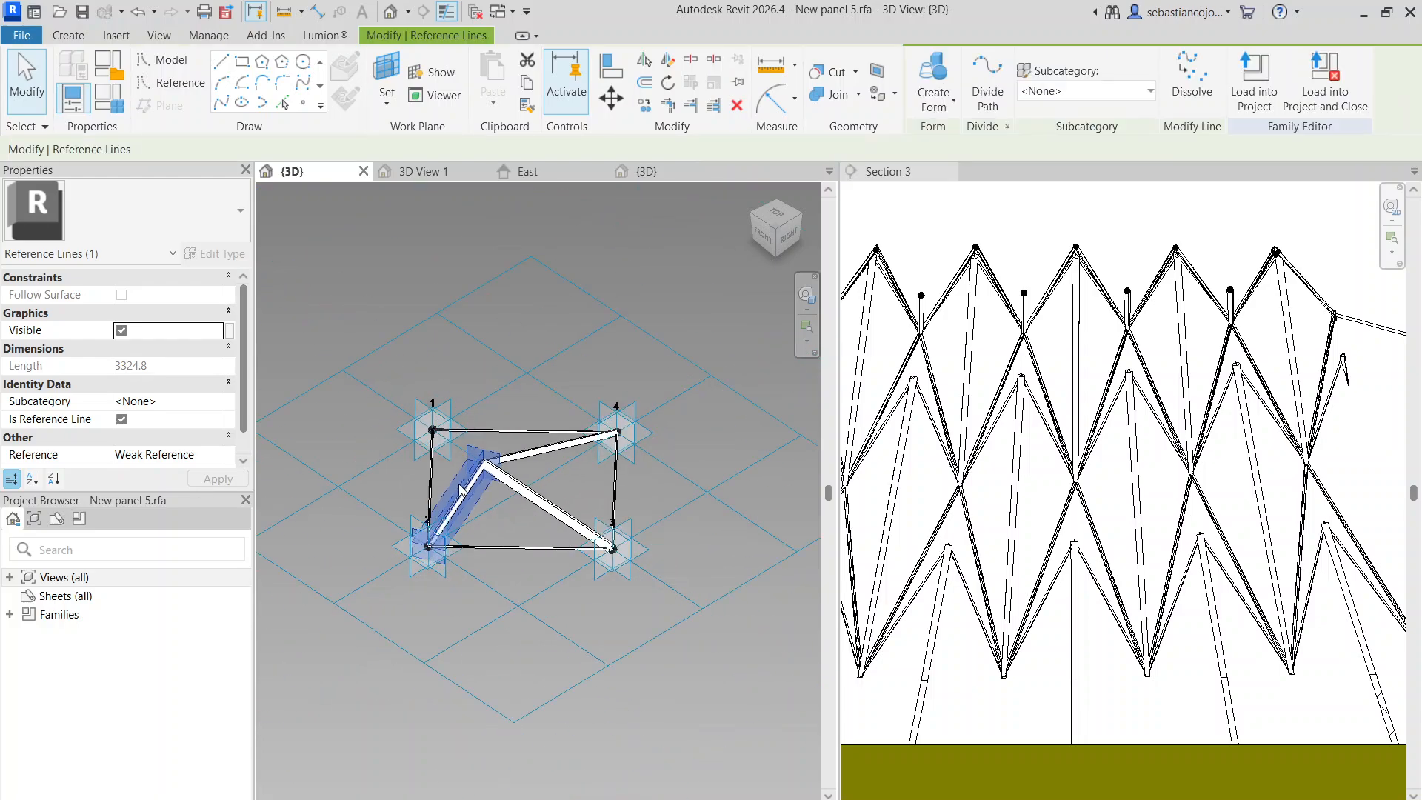
scroll(413, 585, "up", 3)
scroll(413, 587, "up", 3)
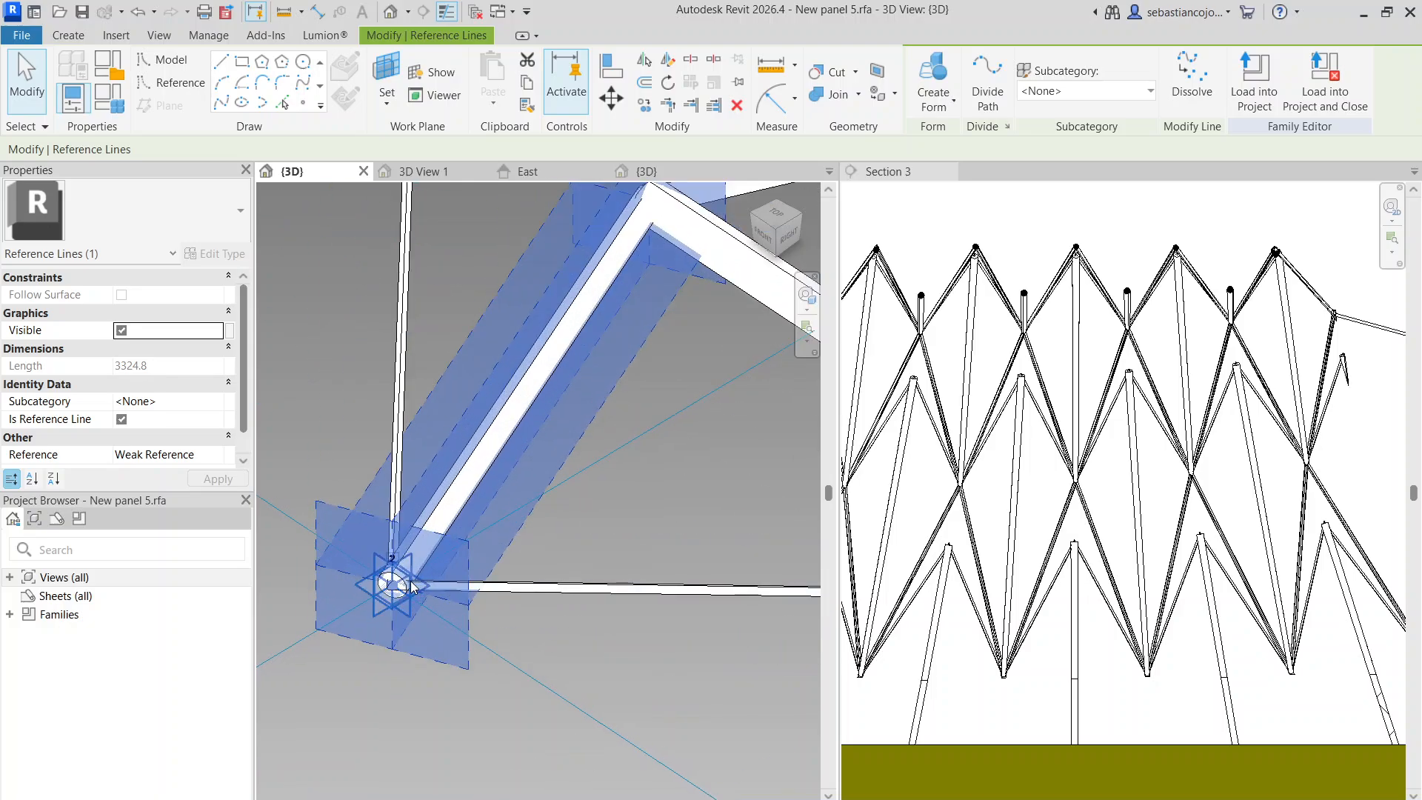
scroll(412, 588, "up", 4)
scroll(383, 548, "down", 5)
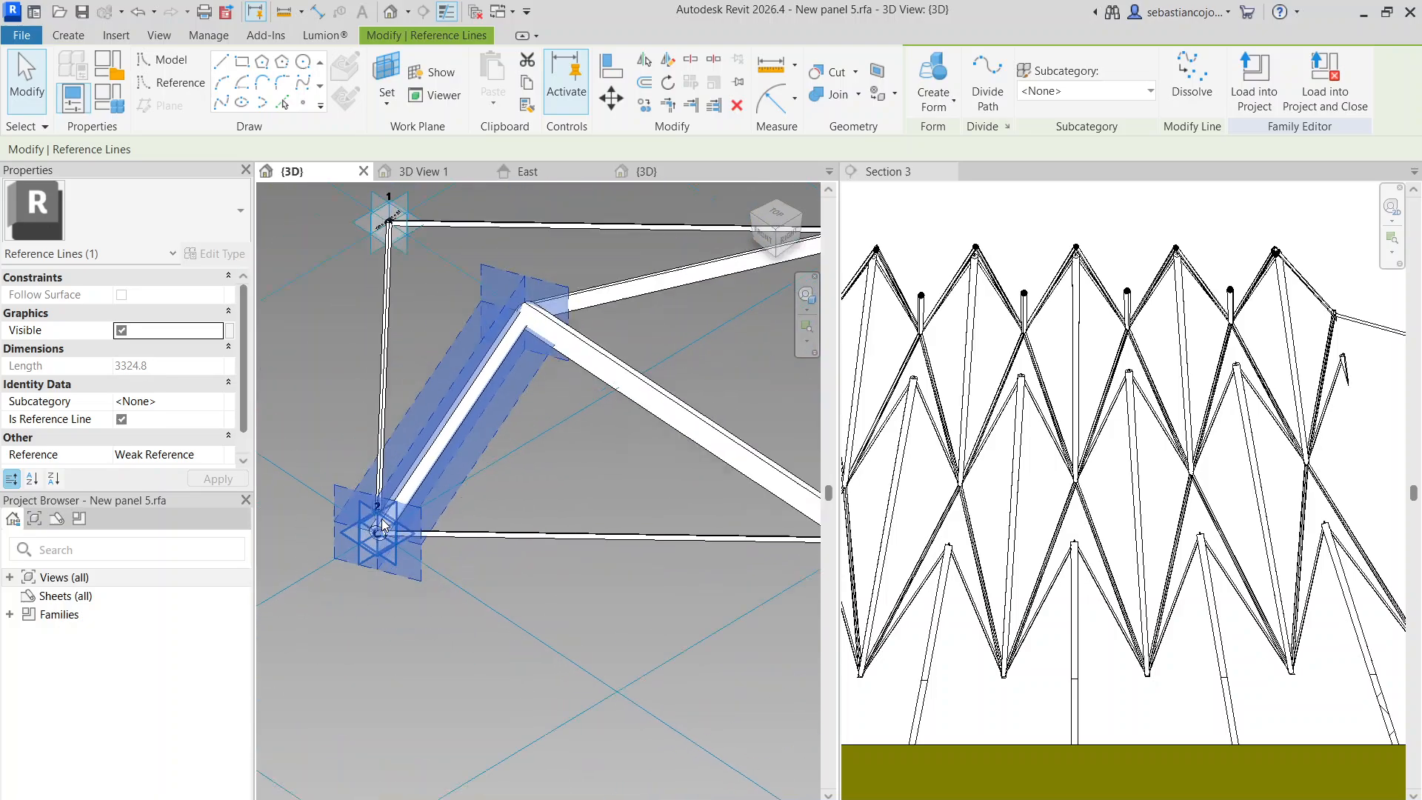
middle_click_drag(383, 548, 433, 557, "shift")
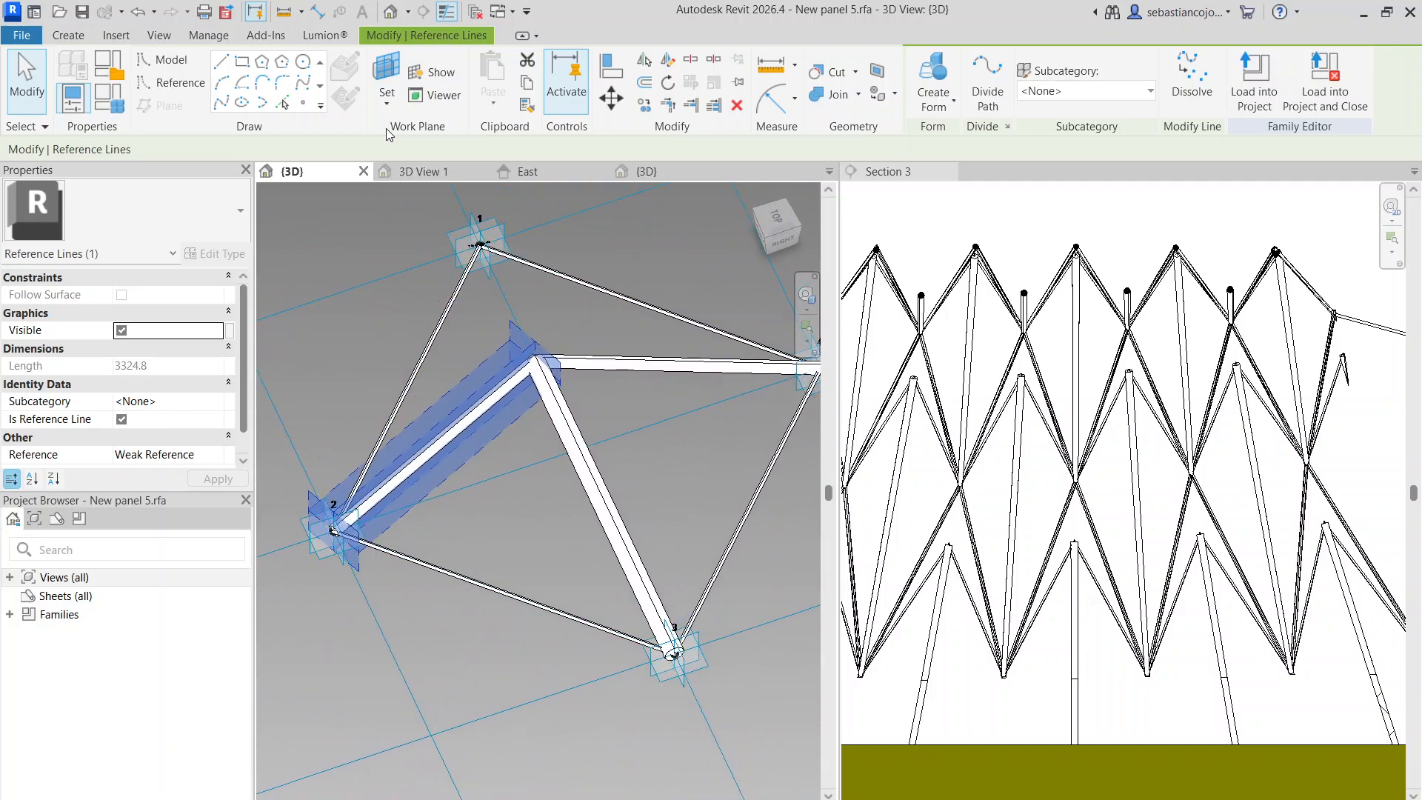
In Massing family pavilion.rfa, change the divided surface's panel type to Rhomboid panel salvat cu offset
left_click(633, 174)
scroll(461, 218, "down", 5)
left_click(462, 219)
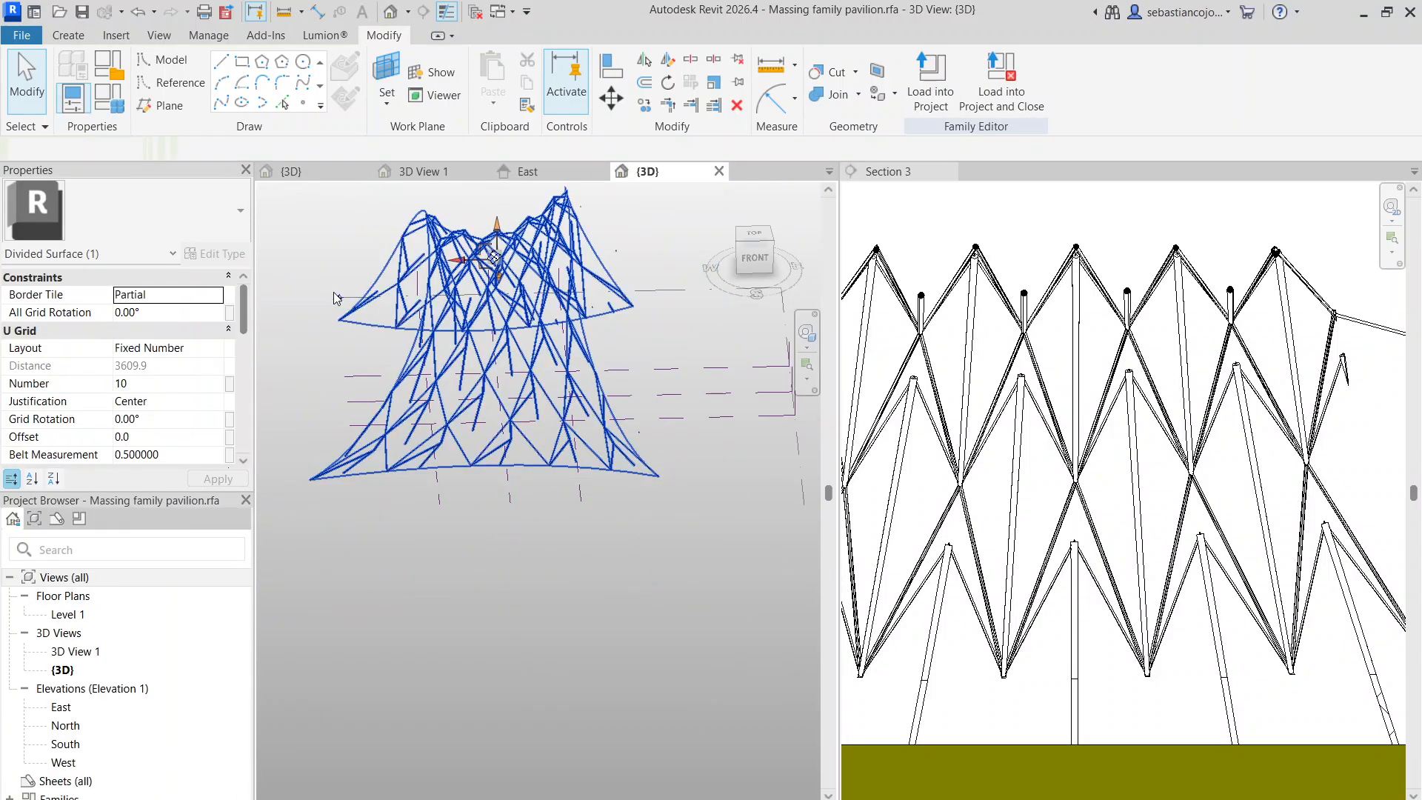
left_click(162, 219)
scroll(81, 445, "up", 1)
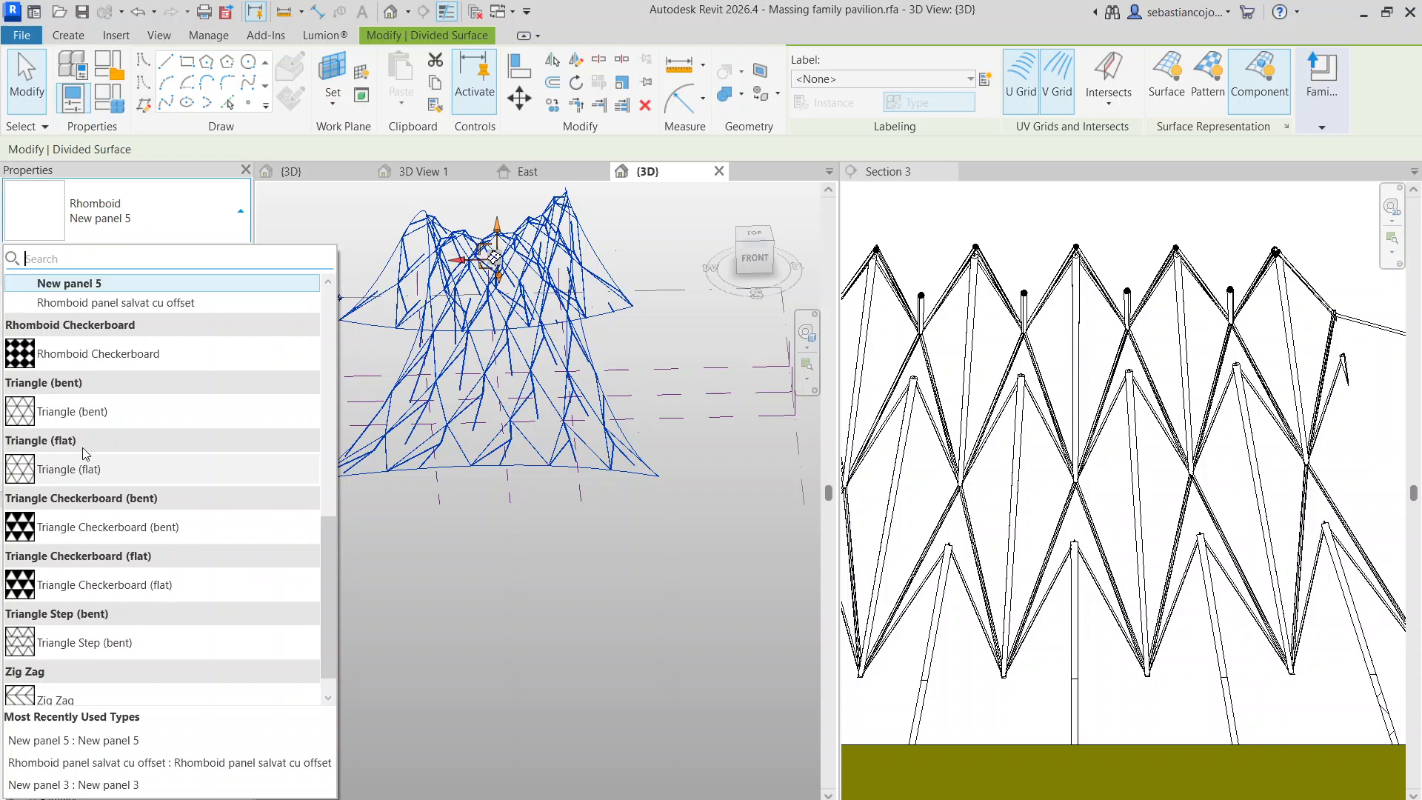
left_click(132, 305)
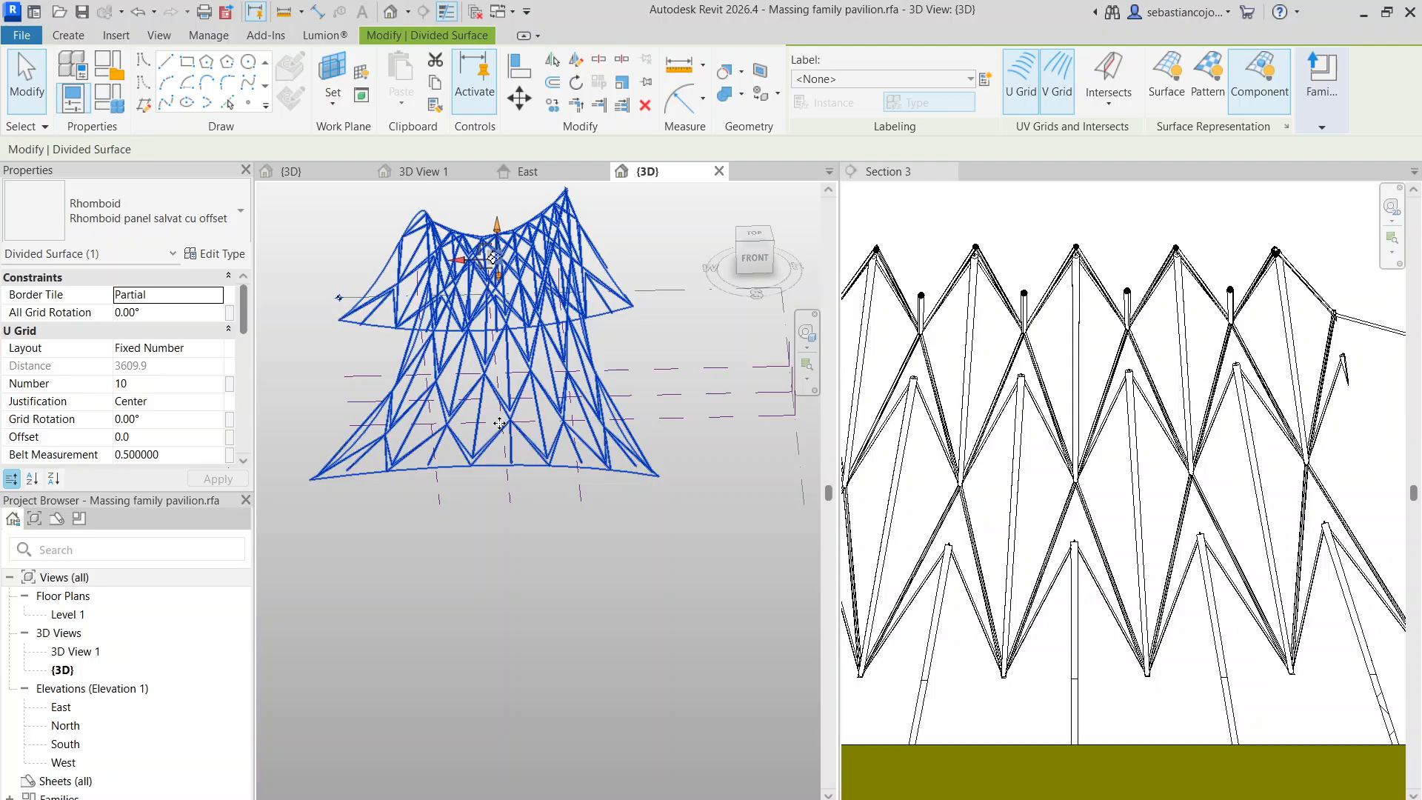
Examine the offset rhomboid panels close up and across the whole pavilion, checking how their tubes meet at the nodes and base edge
scroll(501, 422, "up", 6)
middle_click_drag(599, 523, 546, 467, "shift")
scroll(530, 448, "down", 4)
scroll(401, 397, "up", 3)
scroll(415, 391, "down", 4)
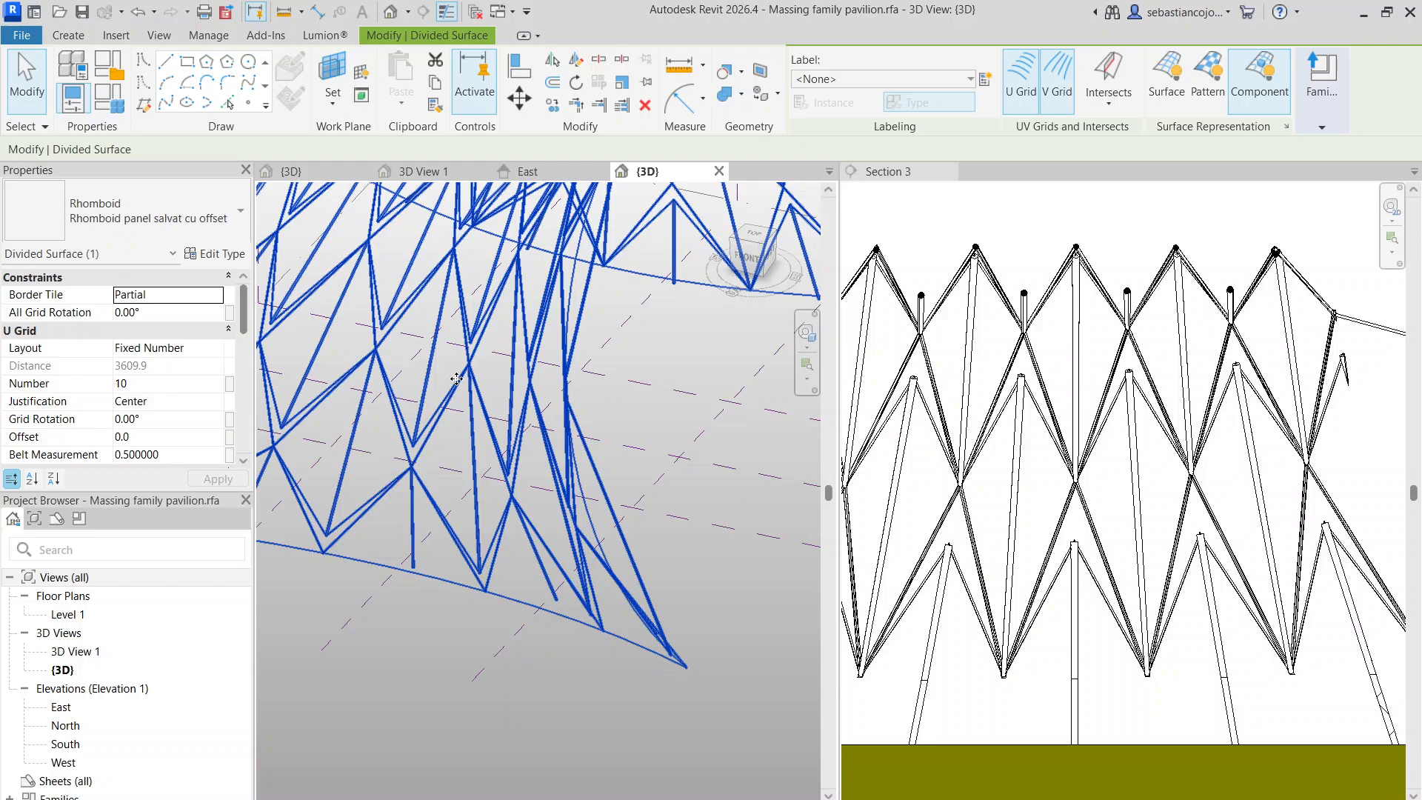
scroll(481, 395, "down", 4)
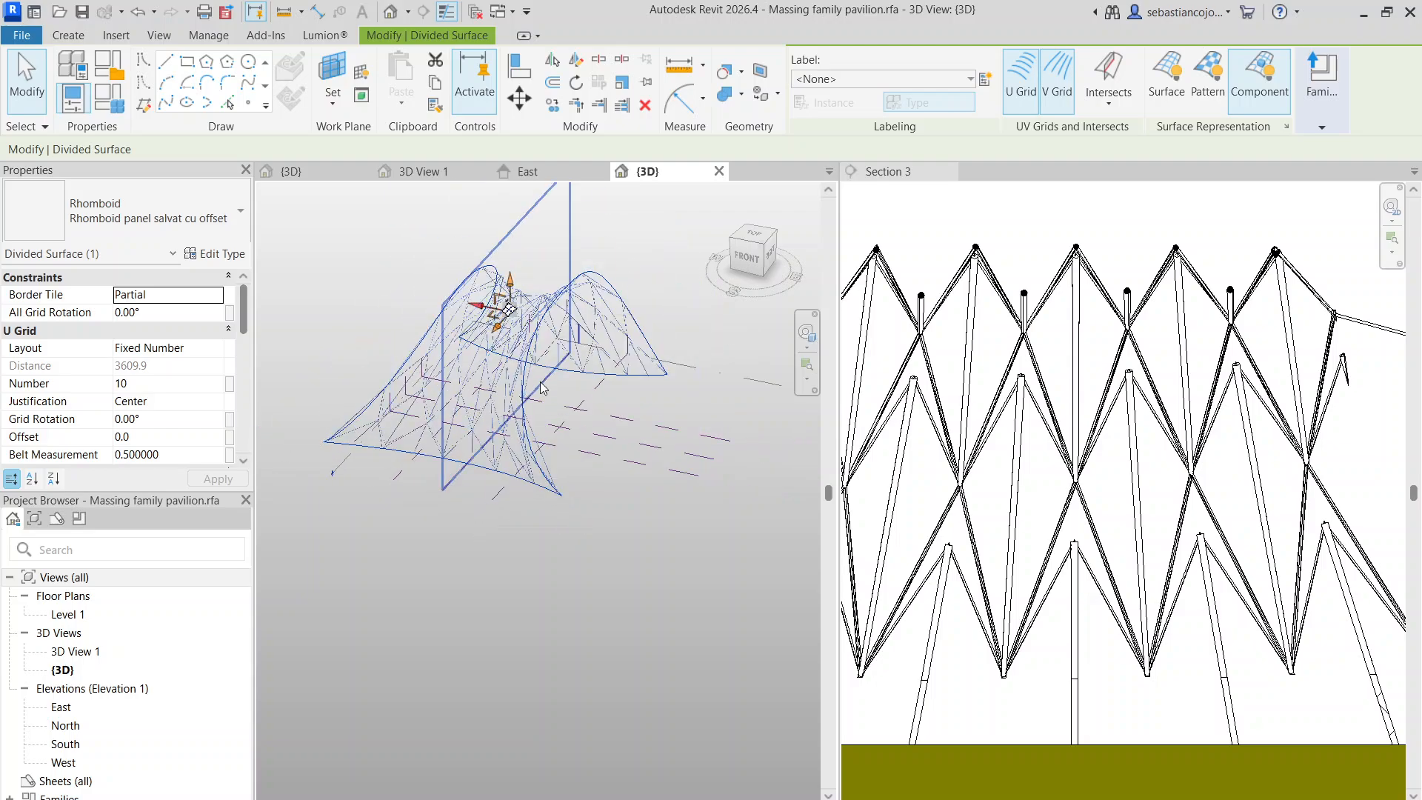
middle_click_drag(528, 518, 479, 509, "shift")
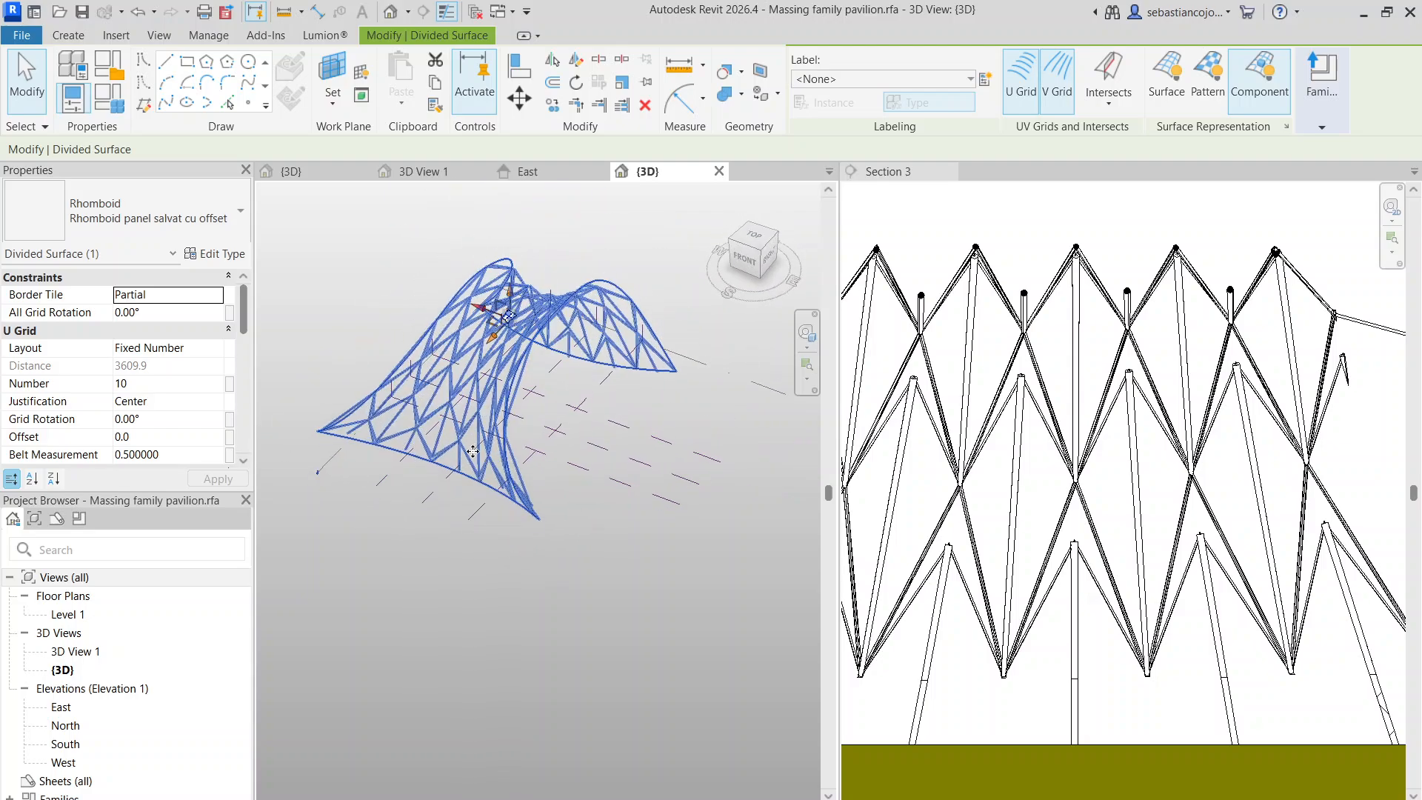
scroll(460, 400, "up", 4)
middle_click_drag(489, 396, 540, 442)
scroll(497, 374, "down", 3)
scroll(521, 298, "up", 1)
scroll(637, 526, "up", 4)
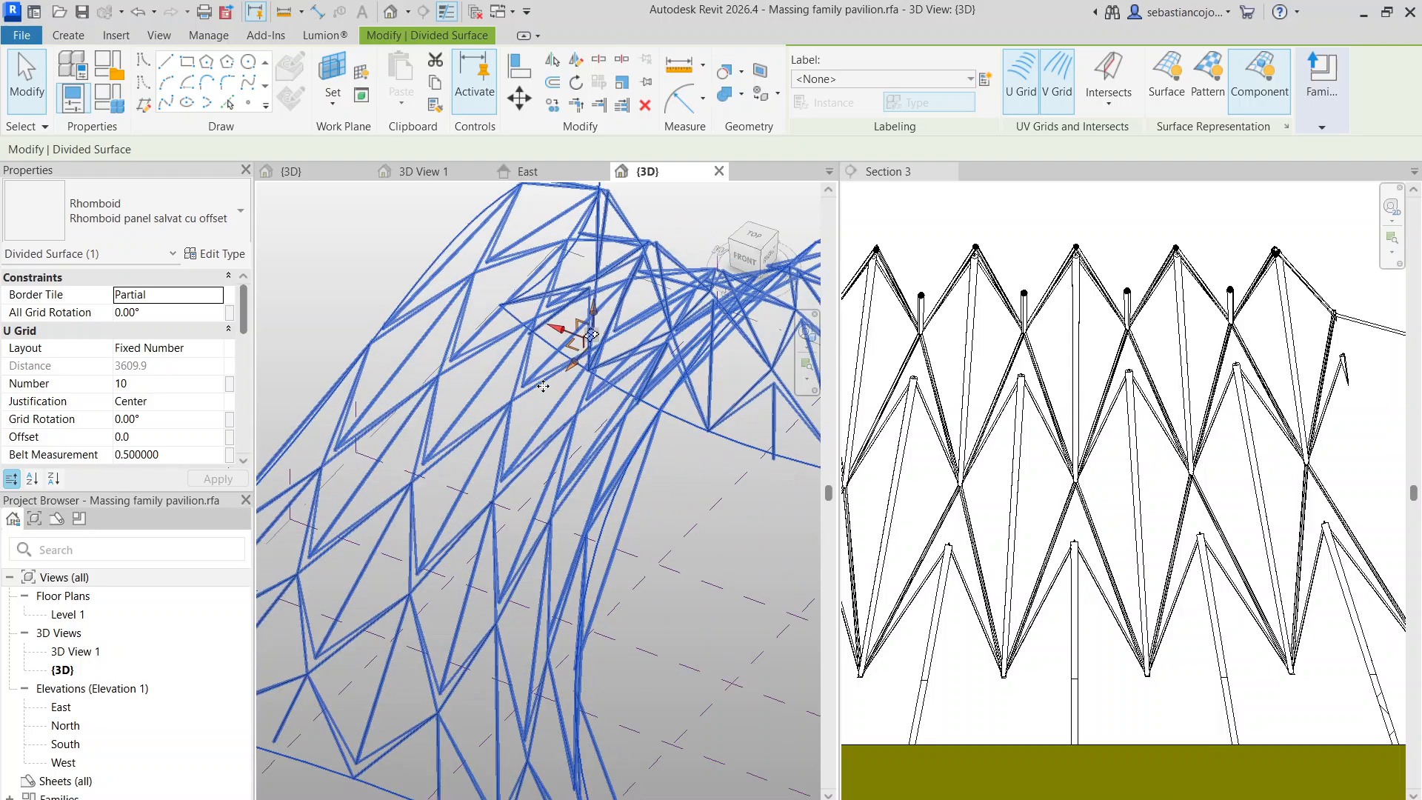
scroll(651, 489, "down", 5)
middle_click_drag(652, 486, 558, 531, "shift")
scroll(486, 371, "up", 4)
scroll(486, 371, "down", 4)
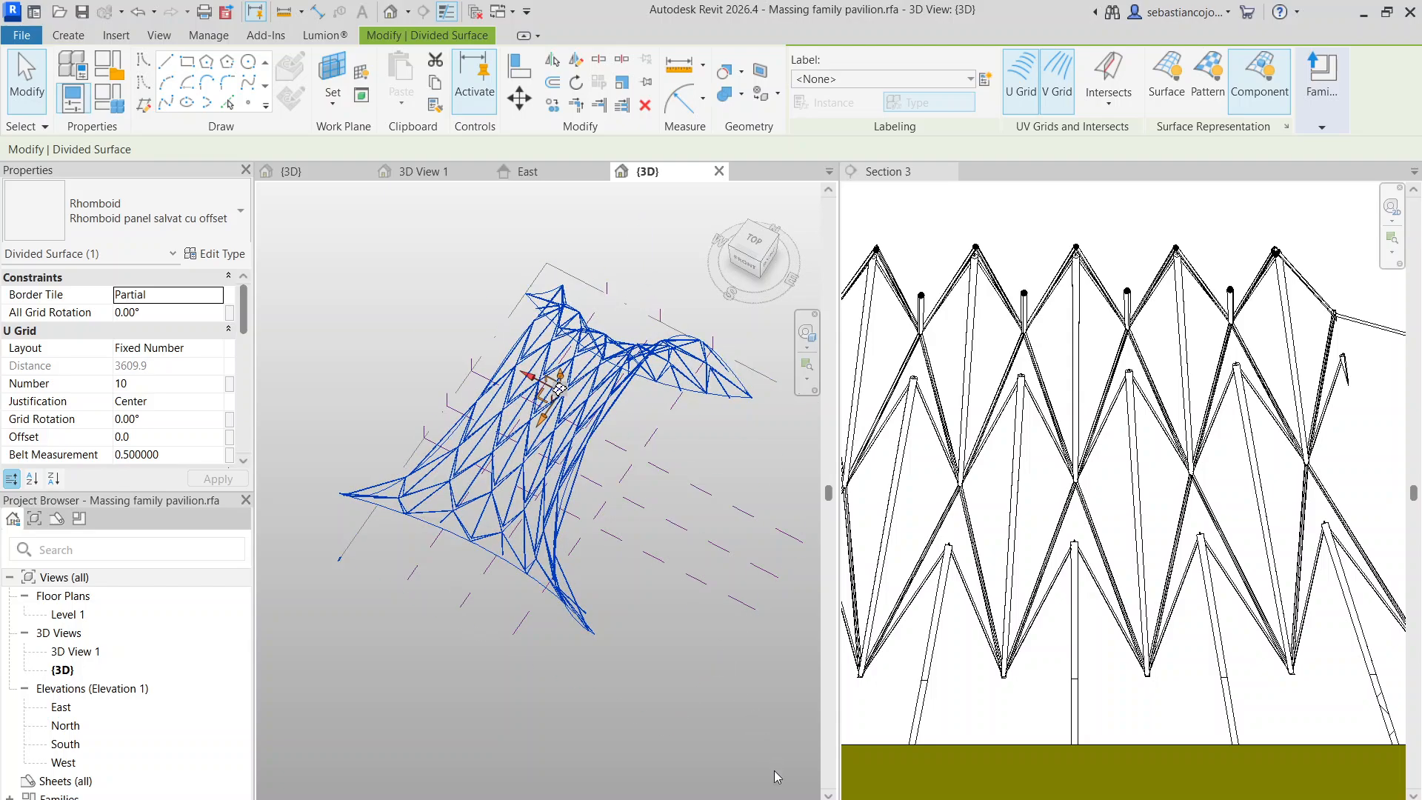
left_click(800, 798)
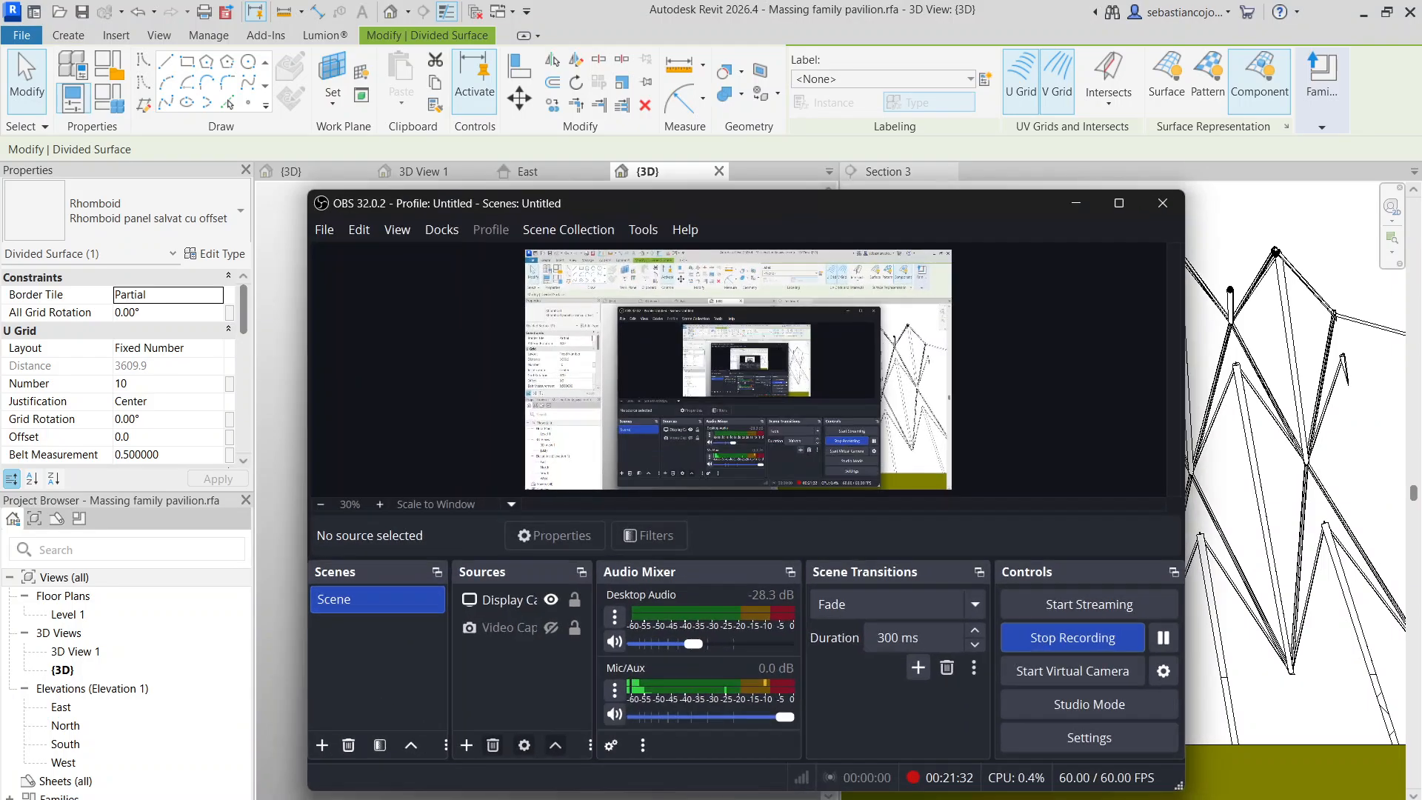